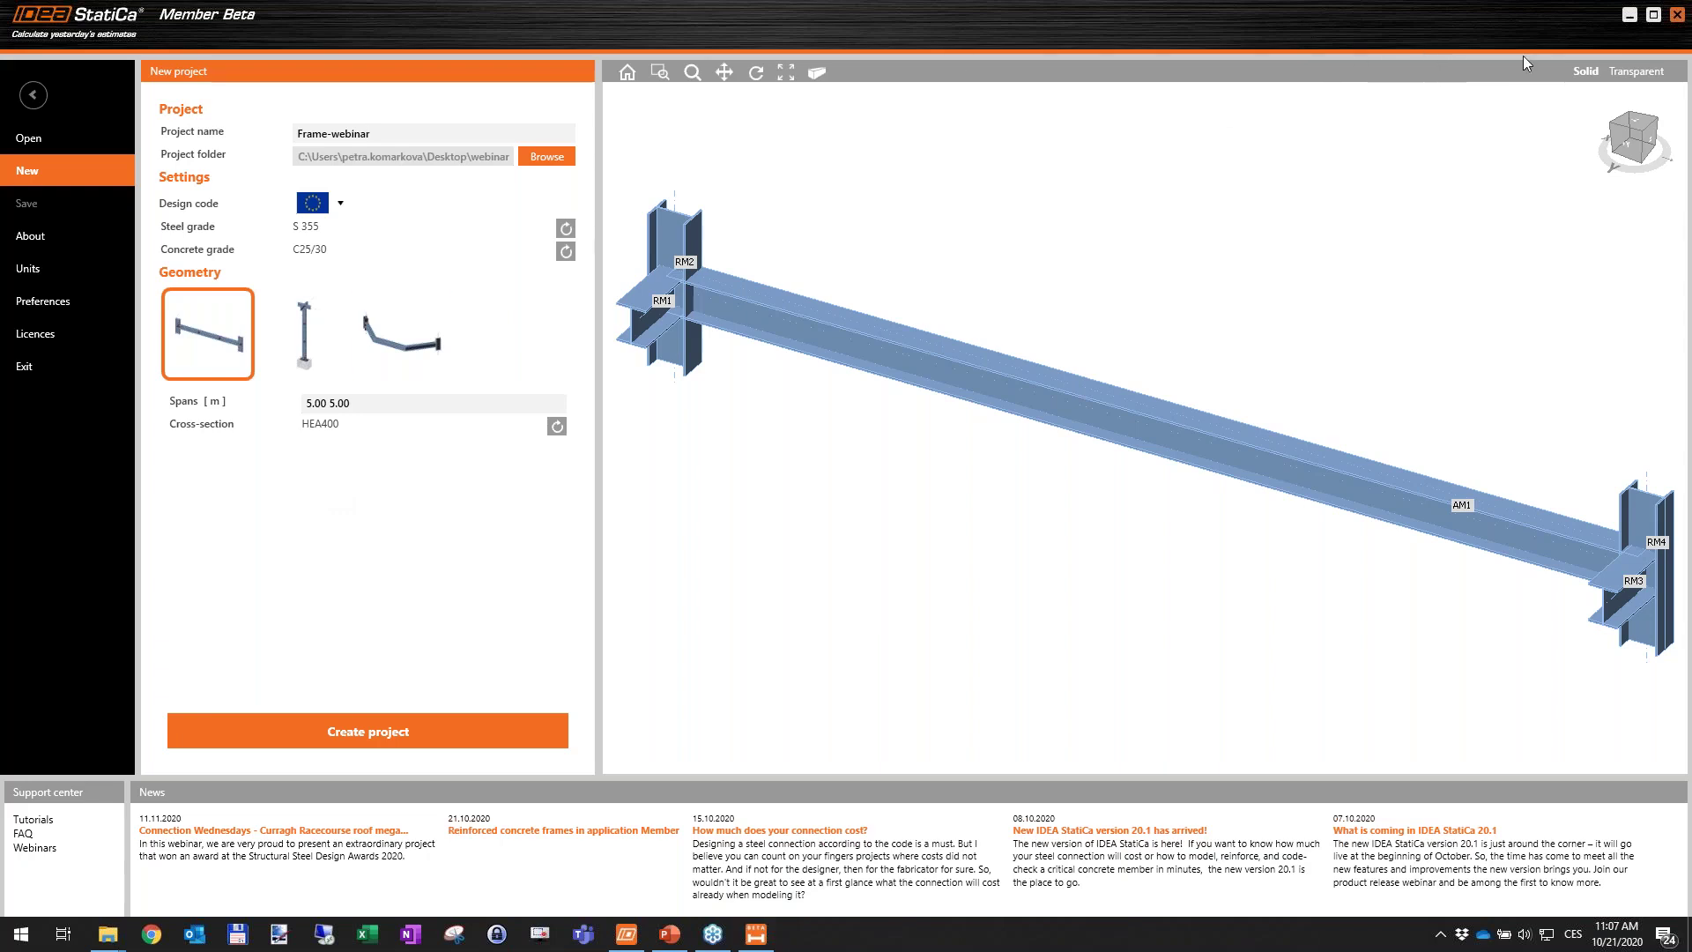
scroll(1211, 549, down, 2)
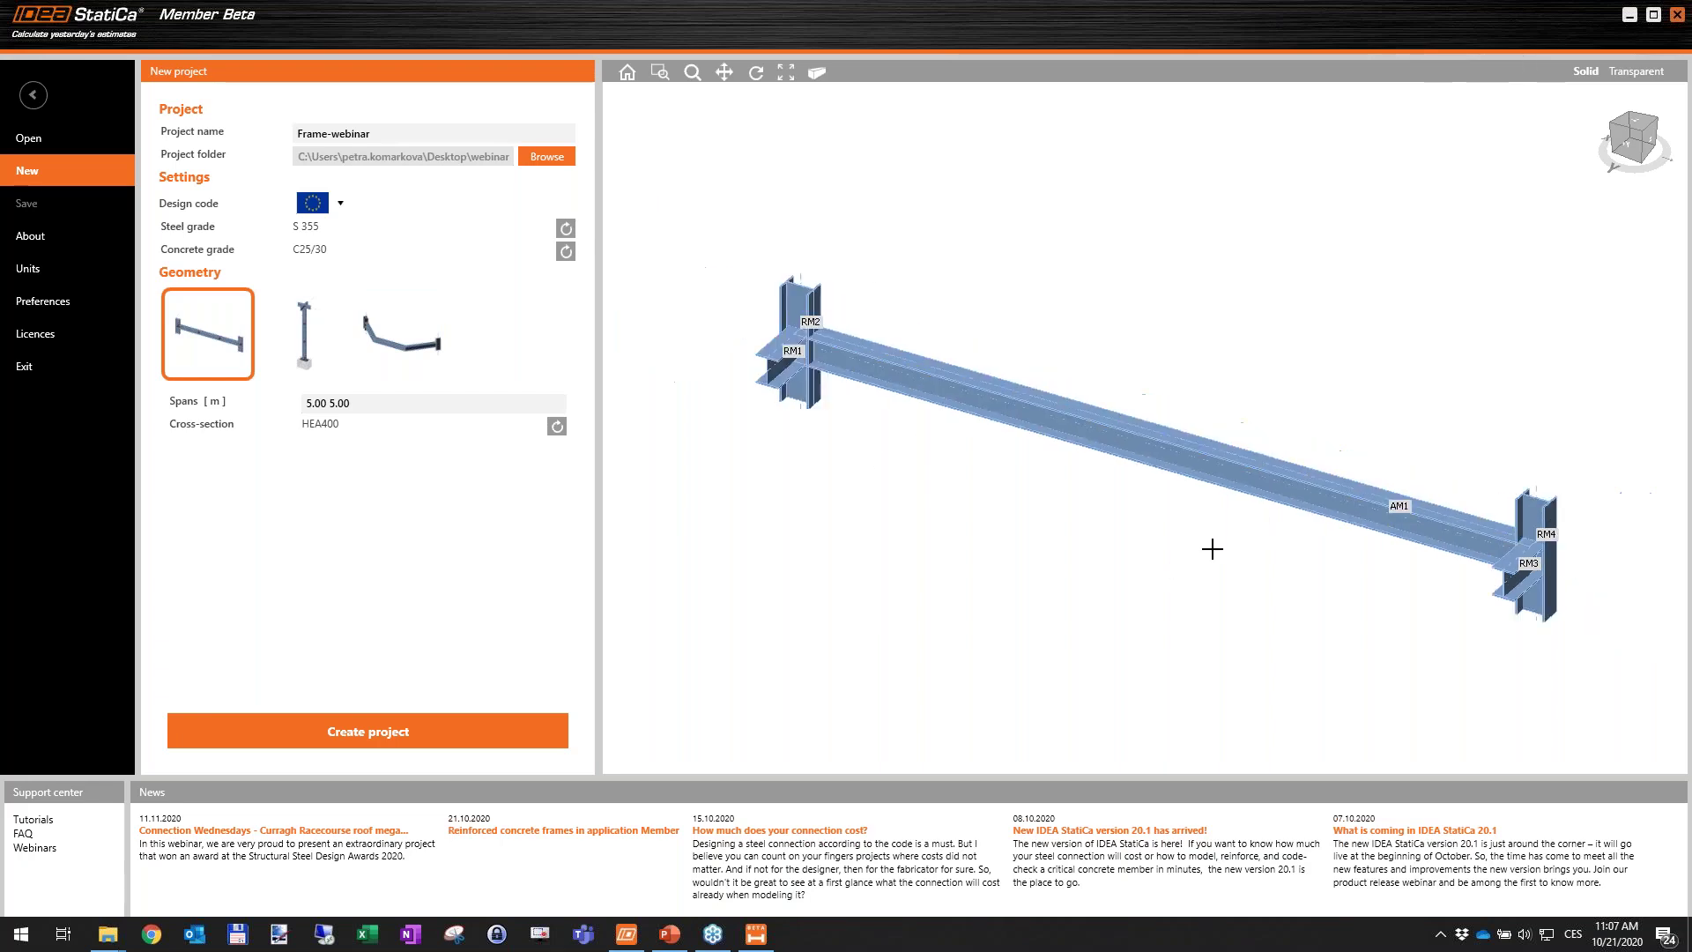
middle_drag(1213, 549, 1177, 531)
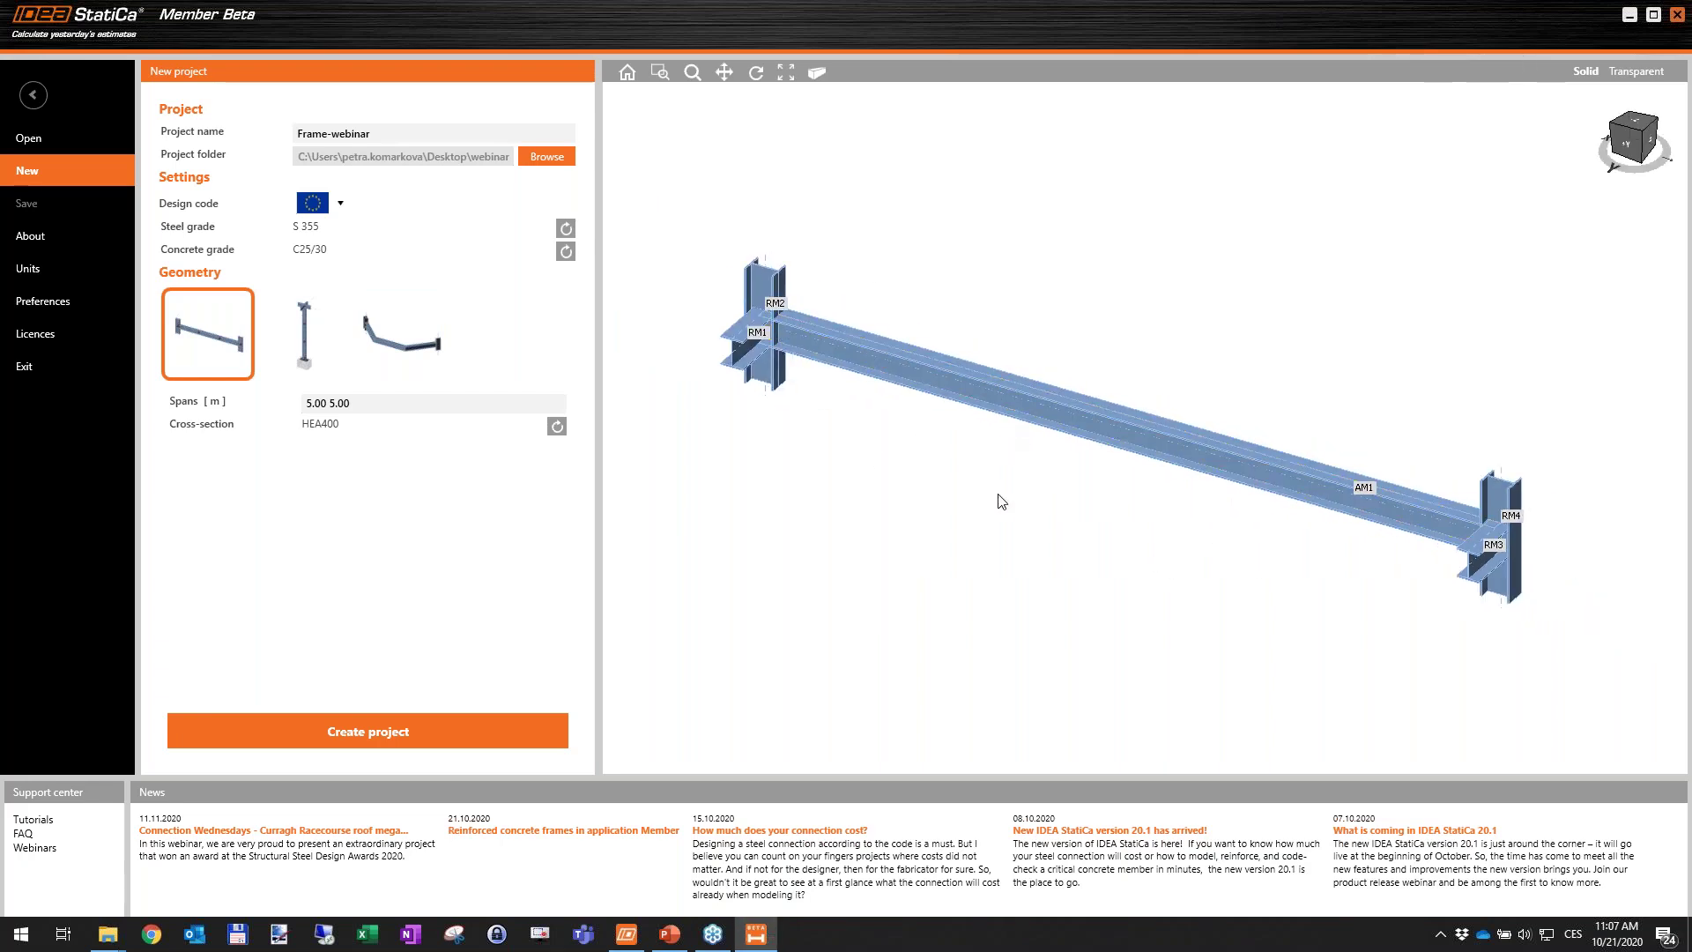
scroll(997, 494, up, 3)
scroll(1057, 335, down, 3)
middle_drag(1108, 454, 1063, 461)
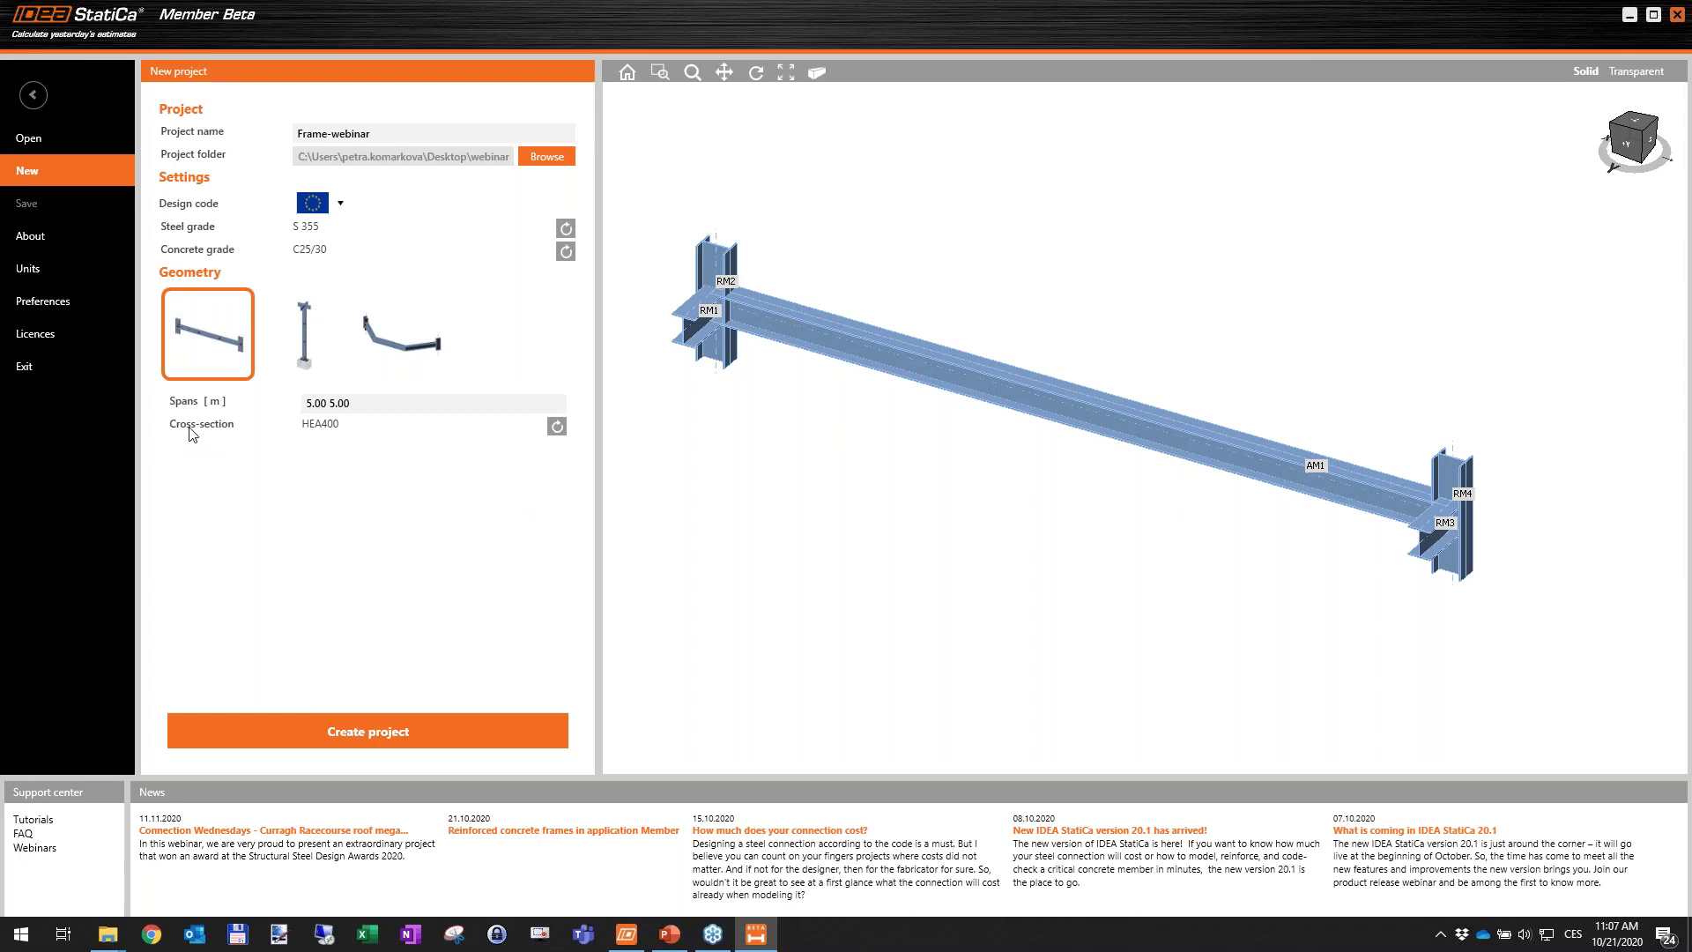
Change the cross-section to a basic concrete rectangle, 500 mm high and 250 mm wide, in C25/30.
click(556, 430)
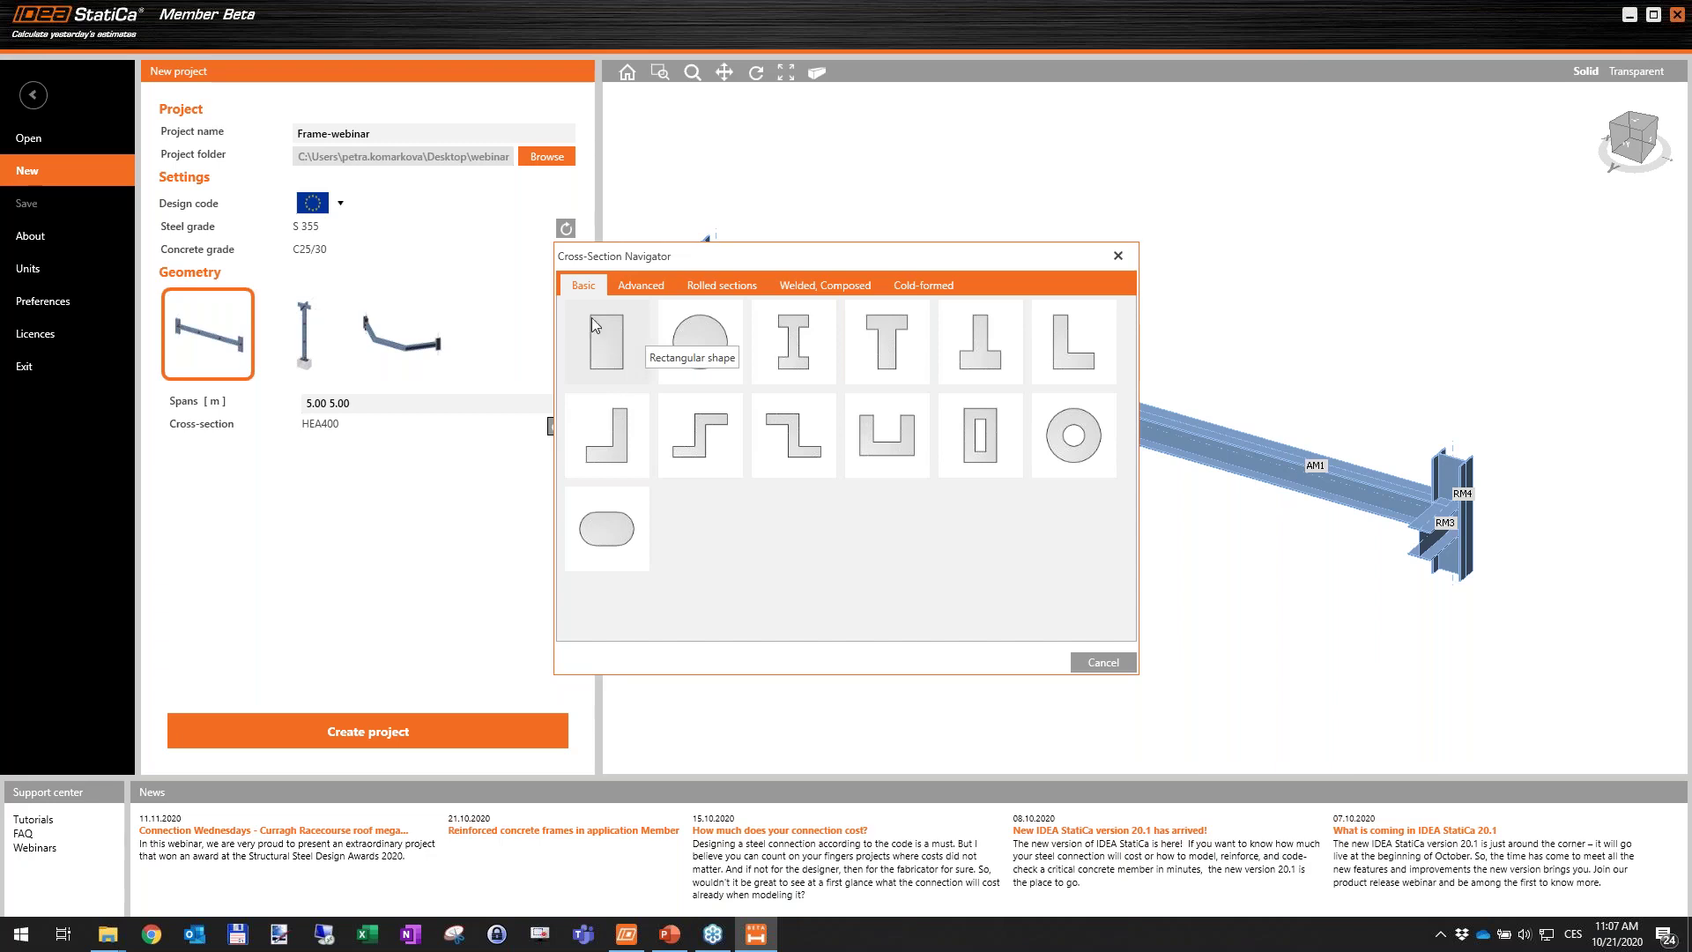
click(641, 286)
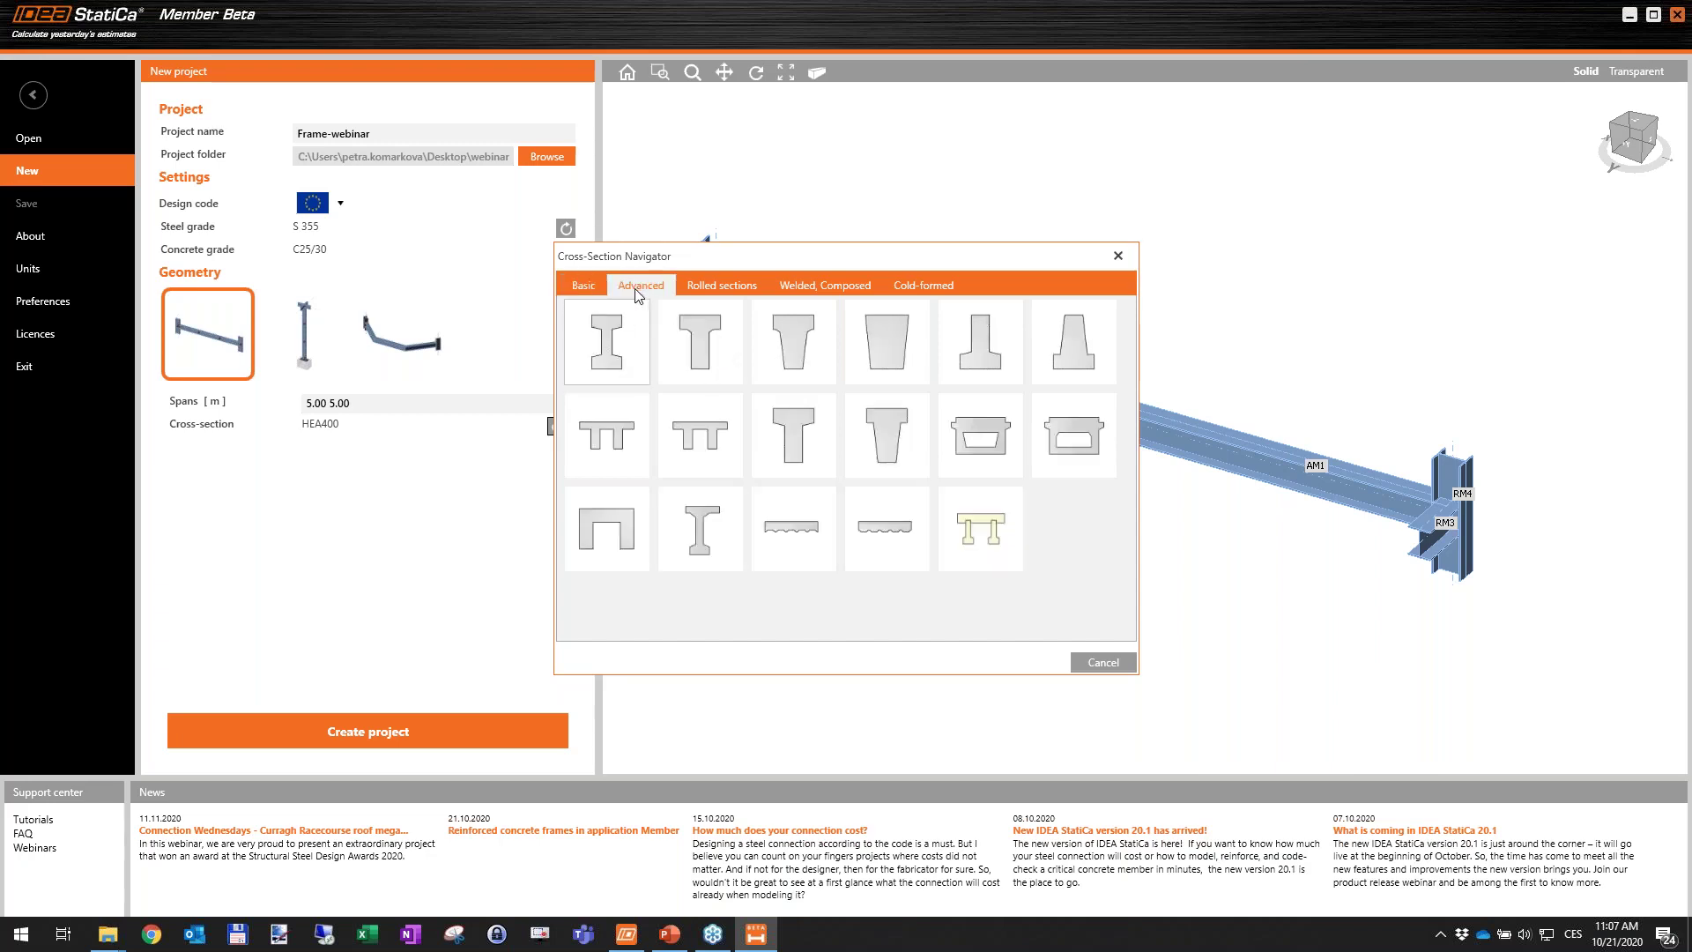
click(584, 285)
click(606, 340)
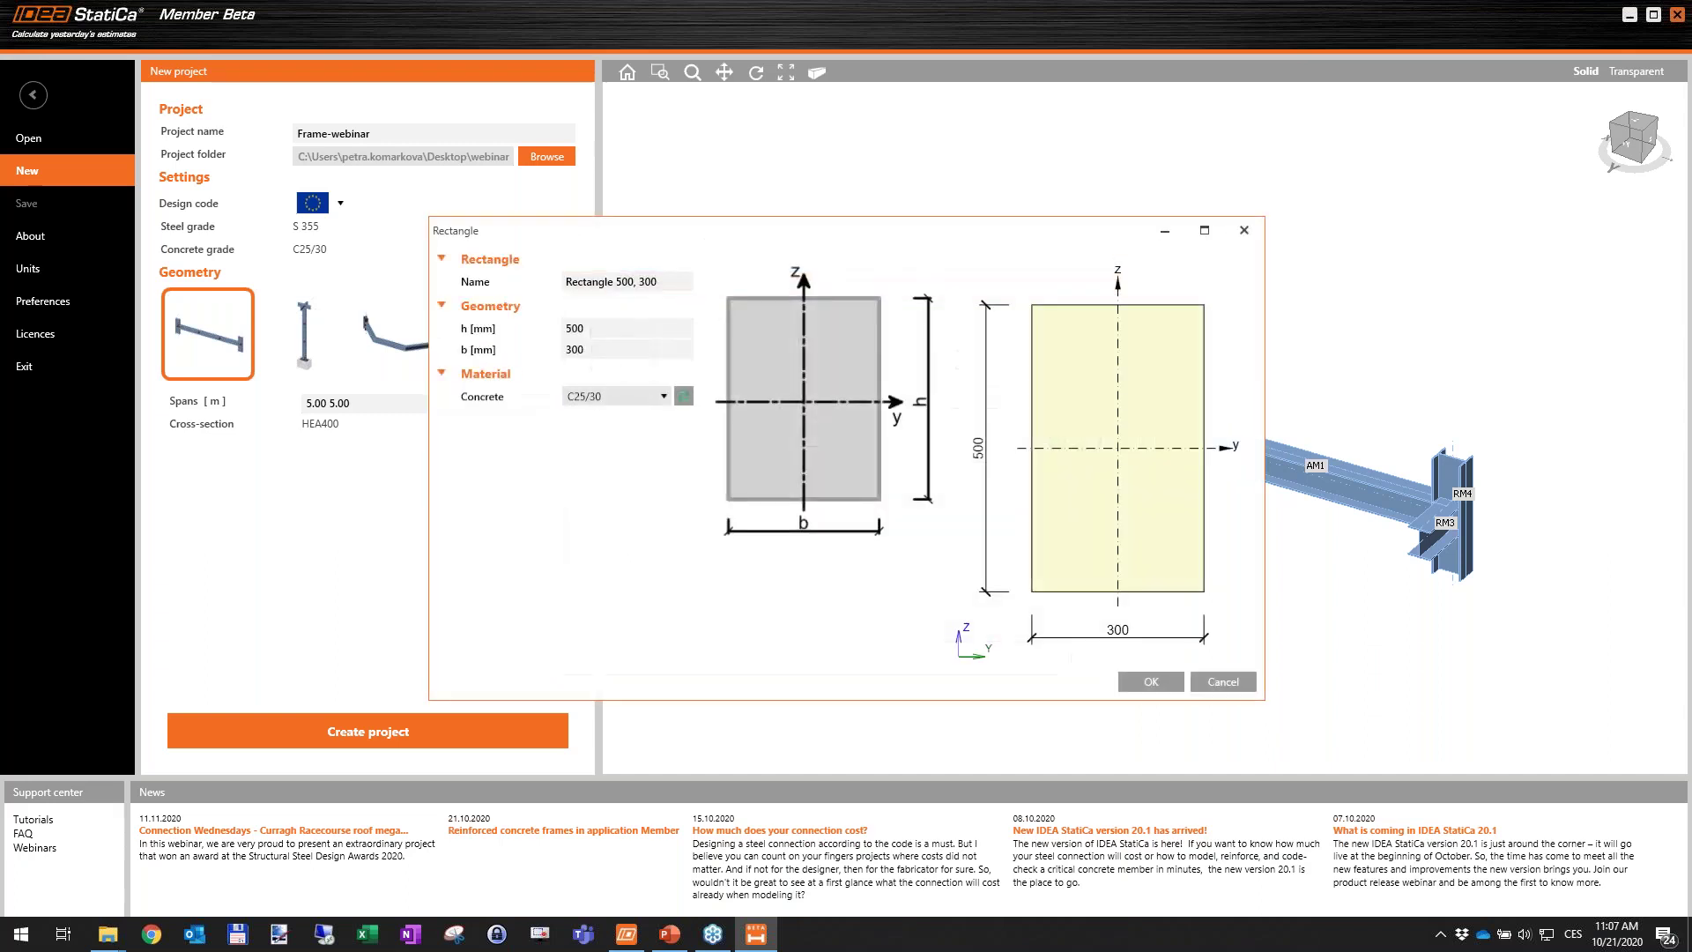
click(612, 330)
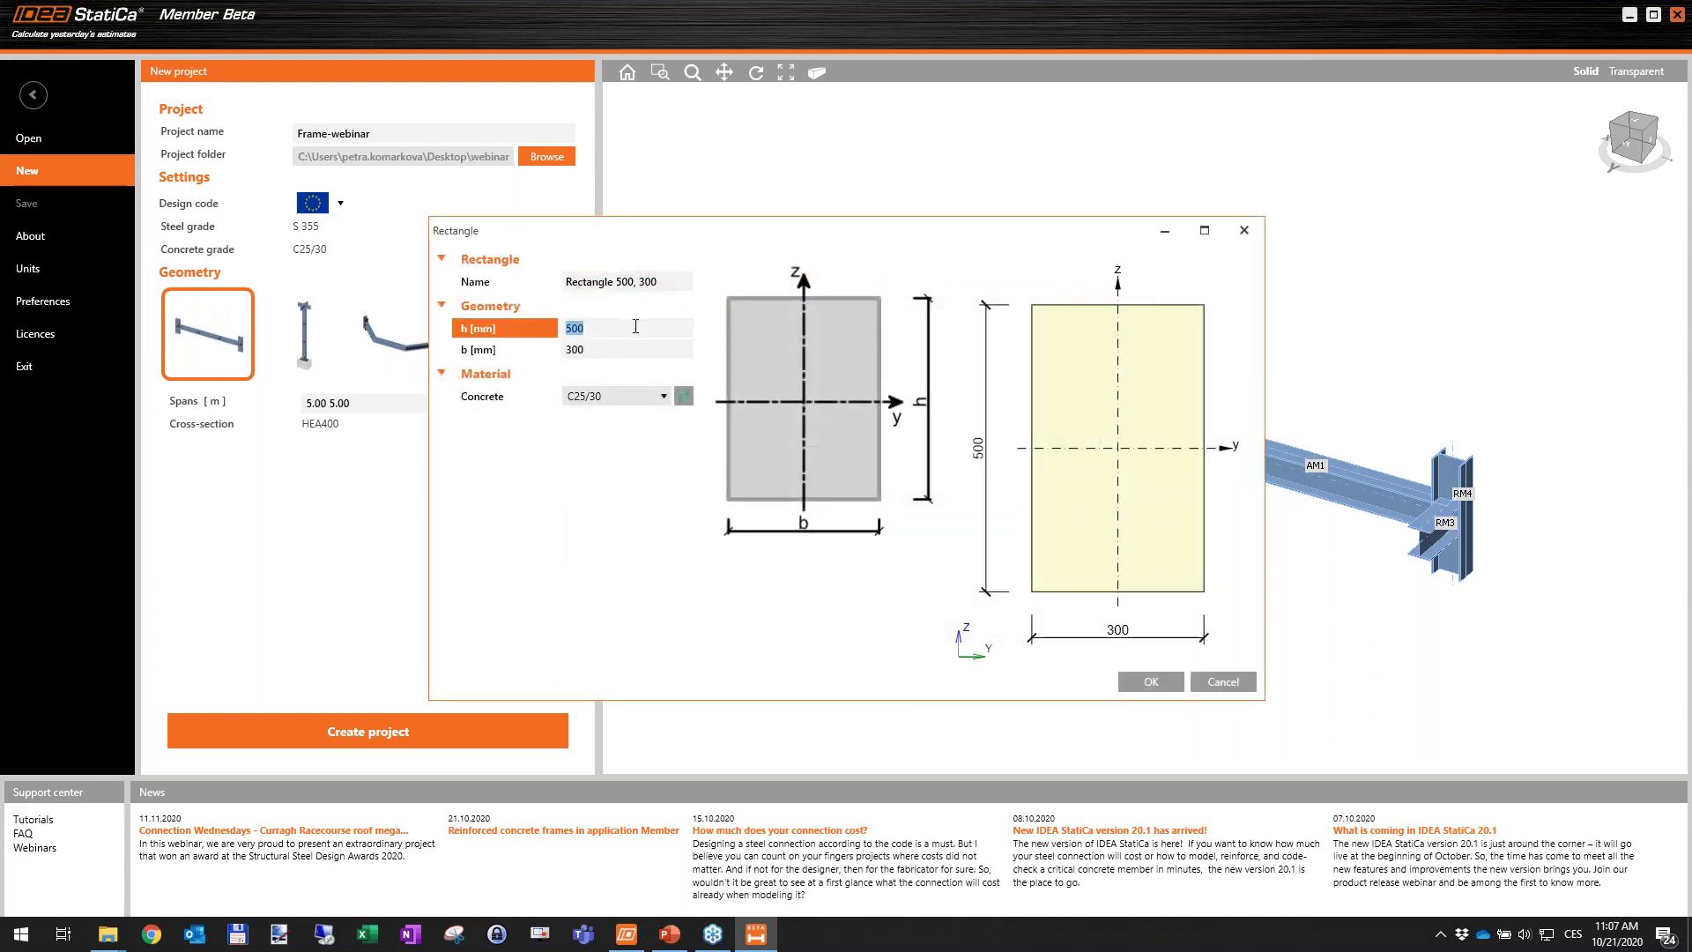
click(551, 350)
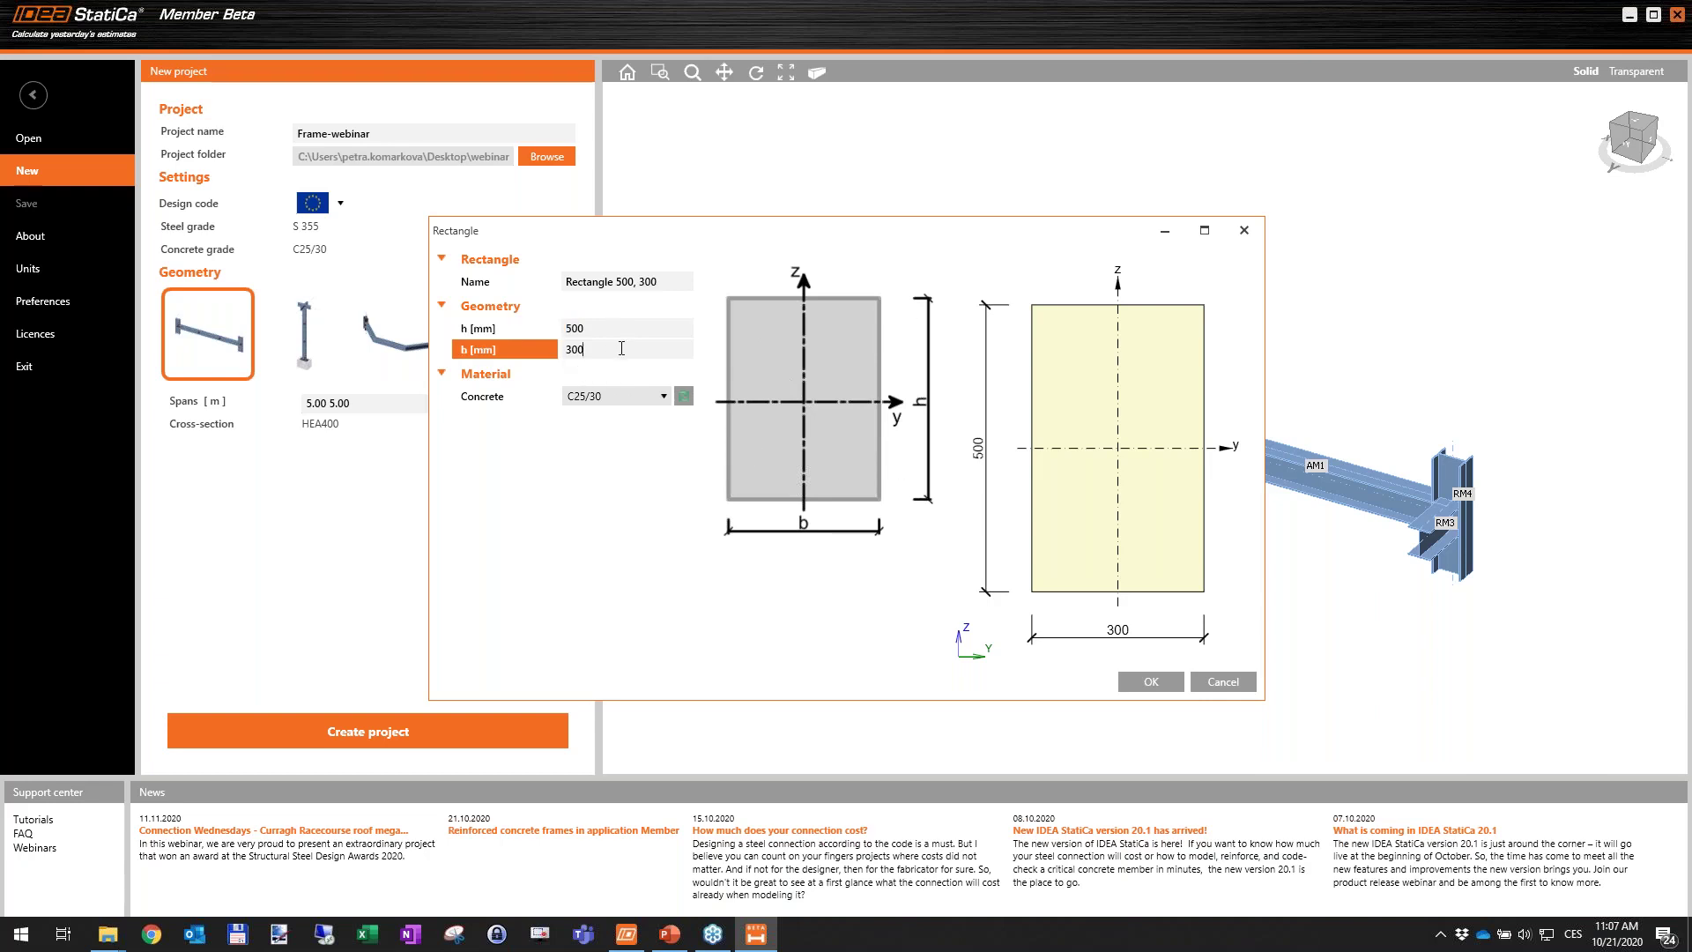
text(250)
click(484, 398)
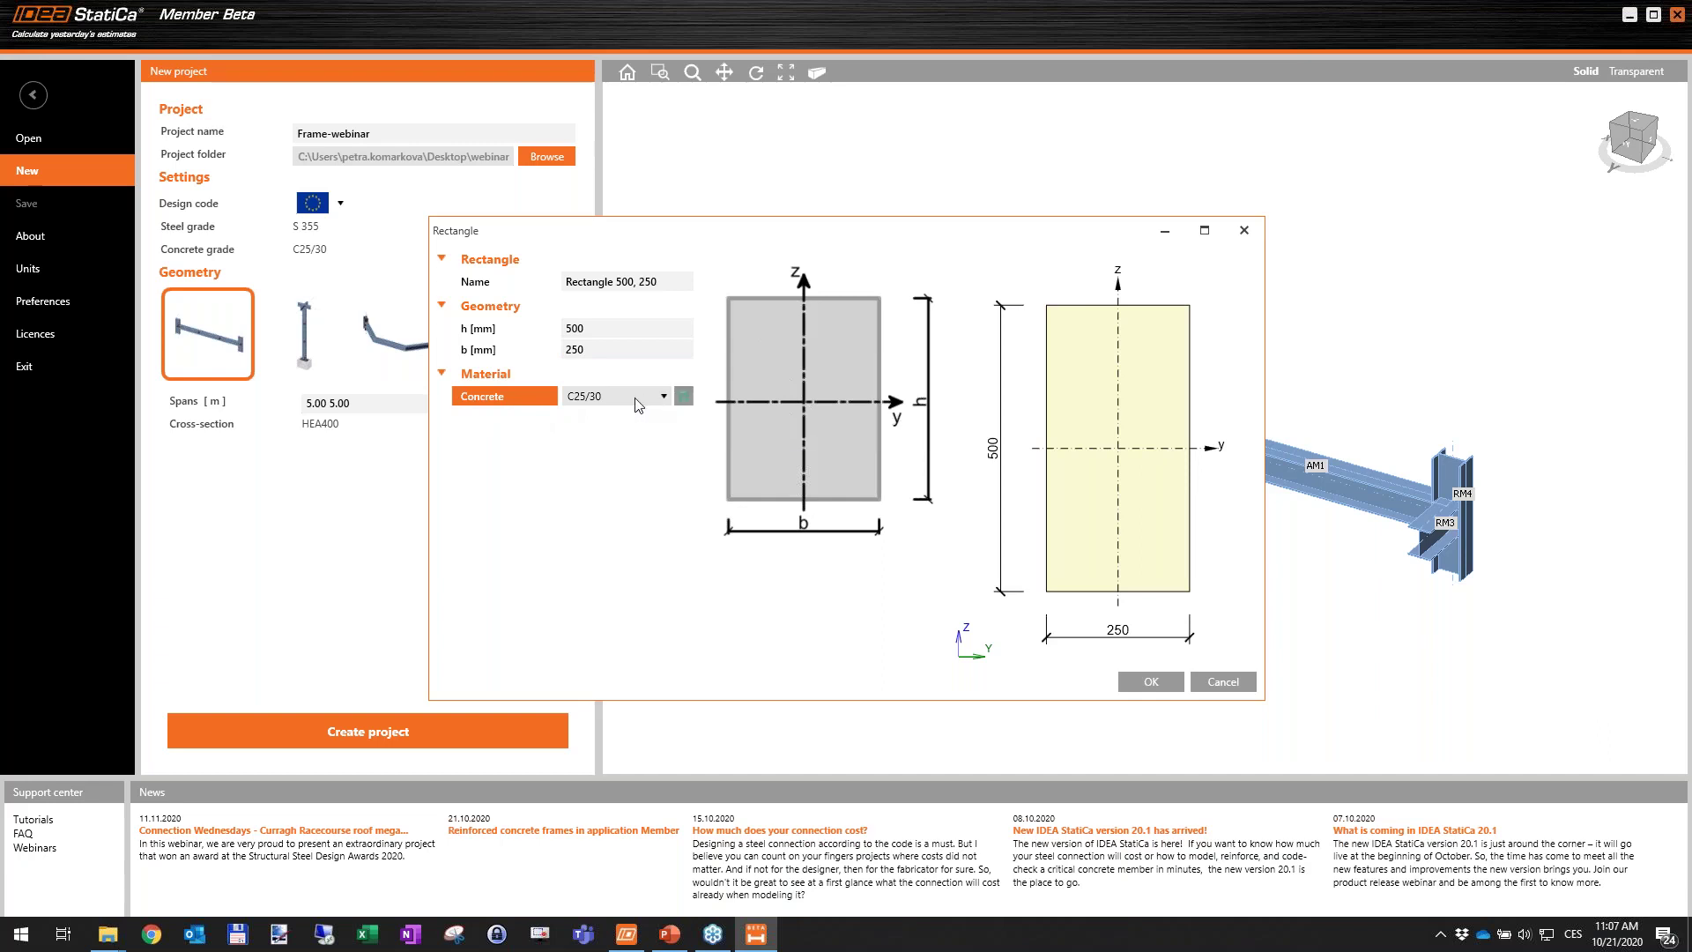
click(685, 397)
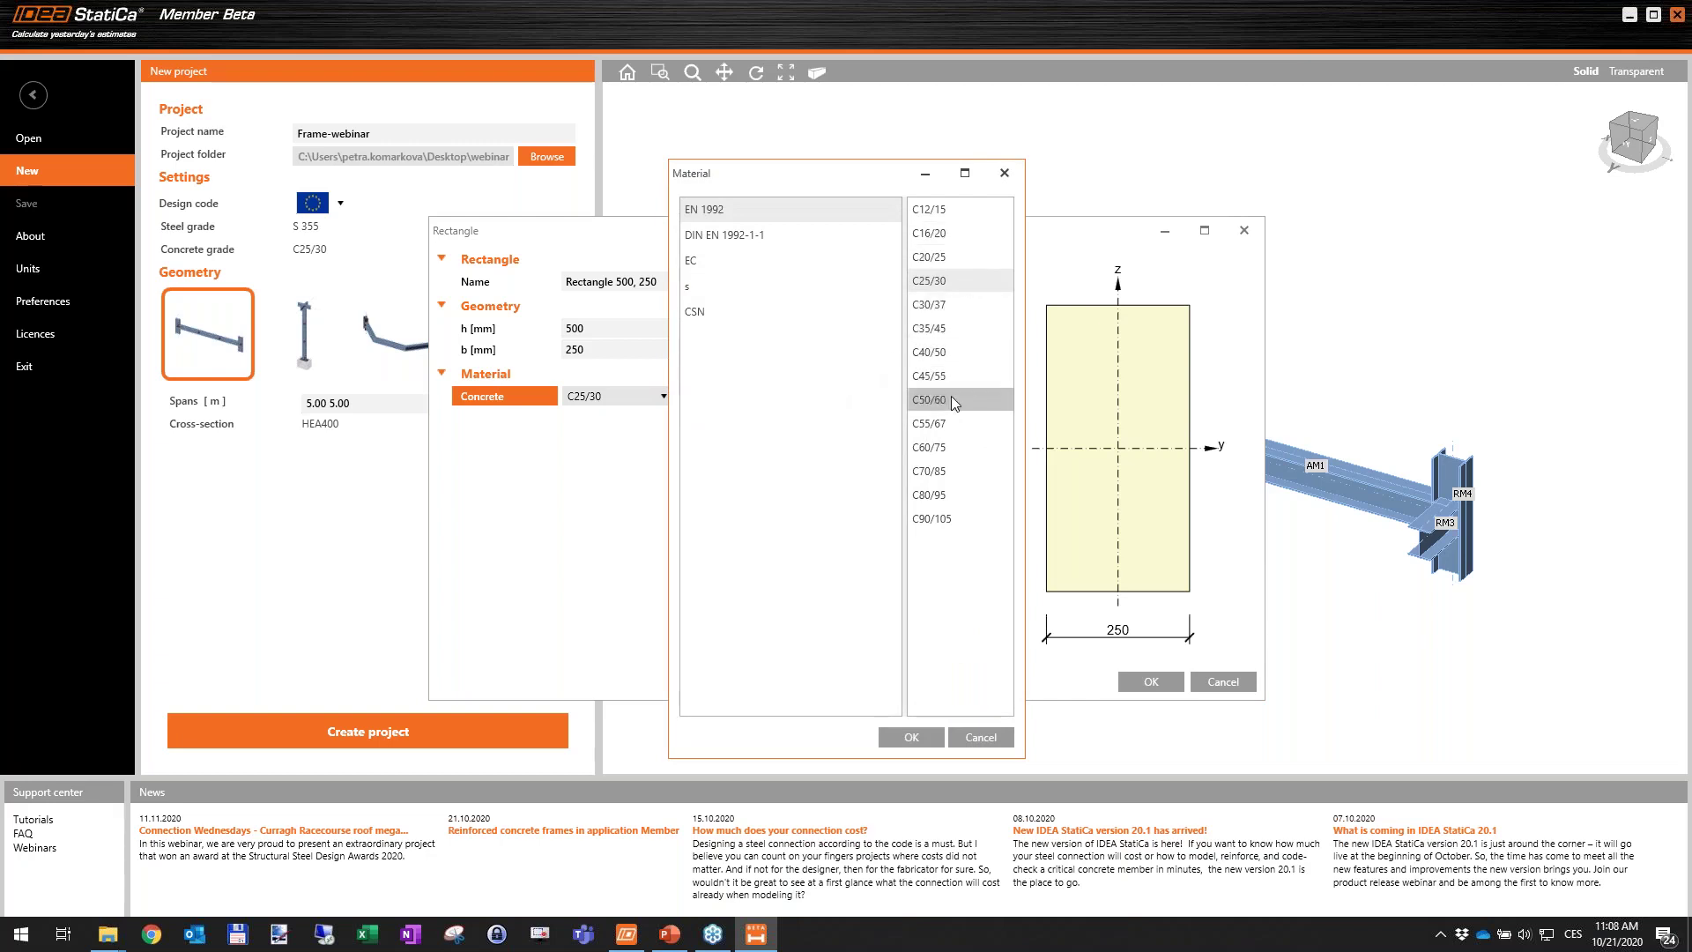
click(1010, 175)
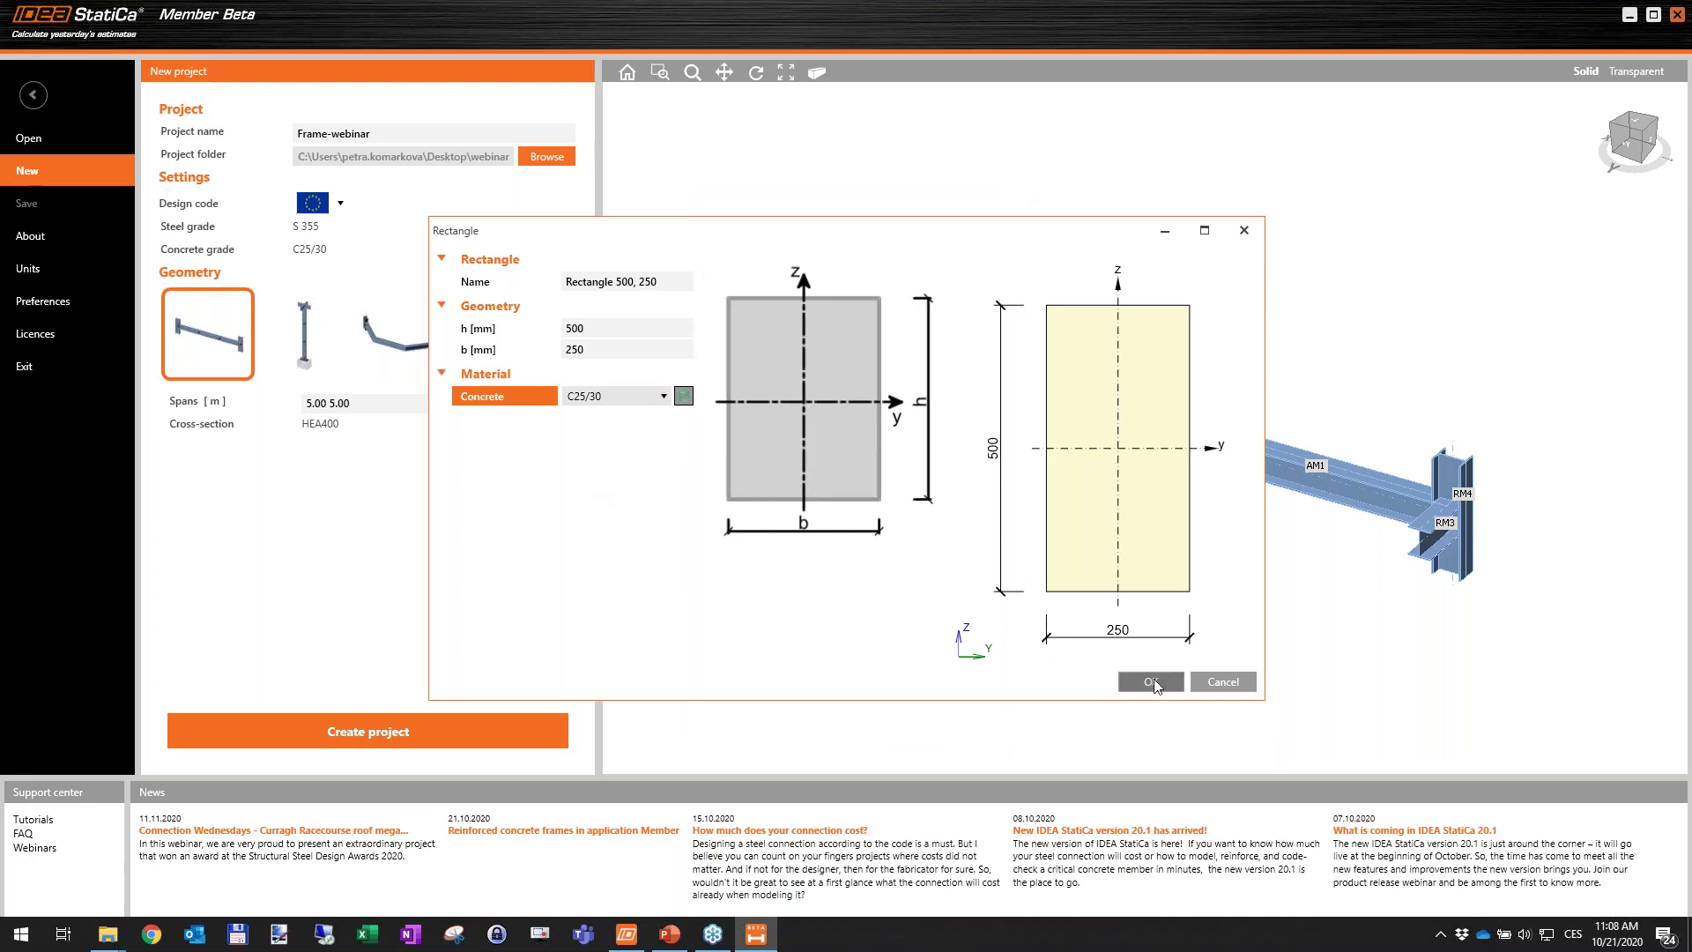
click(1156, 683)
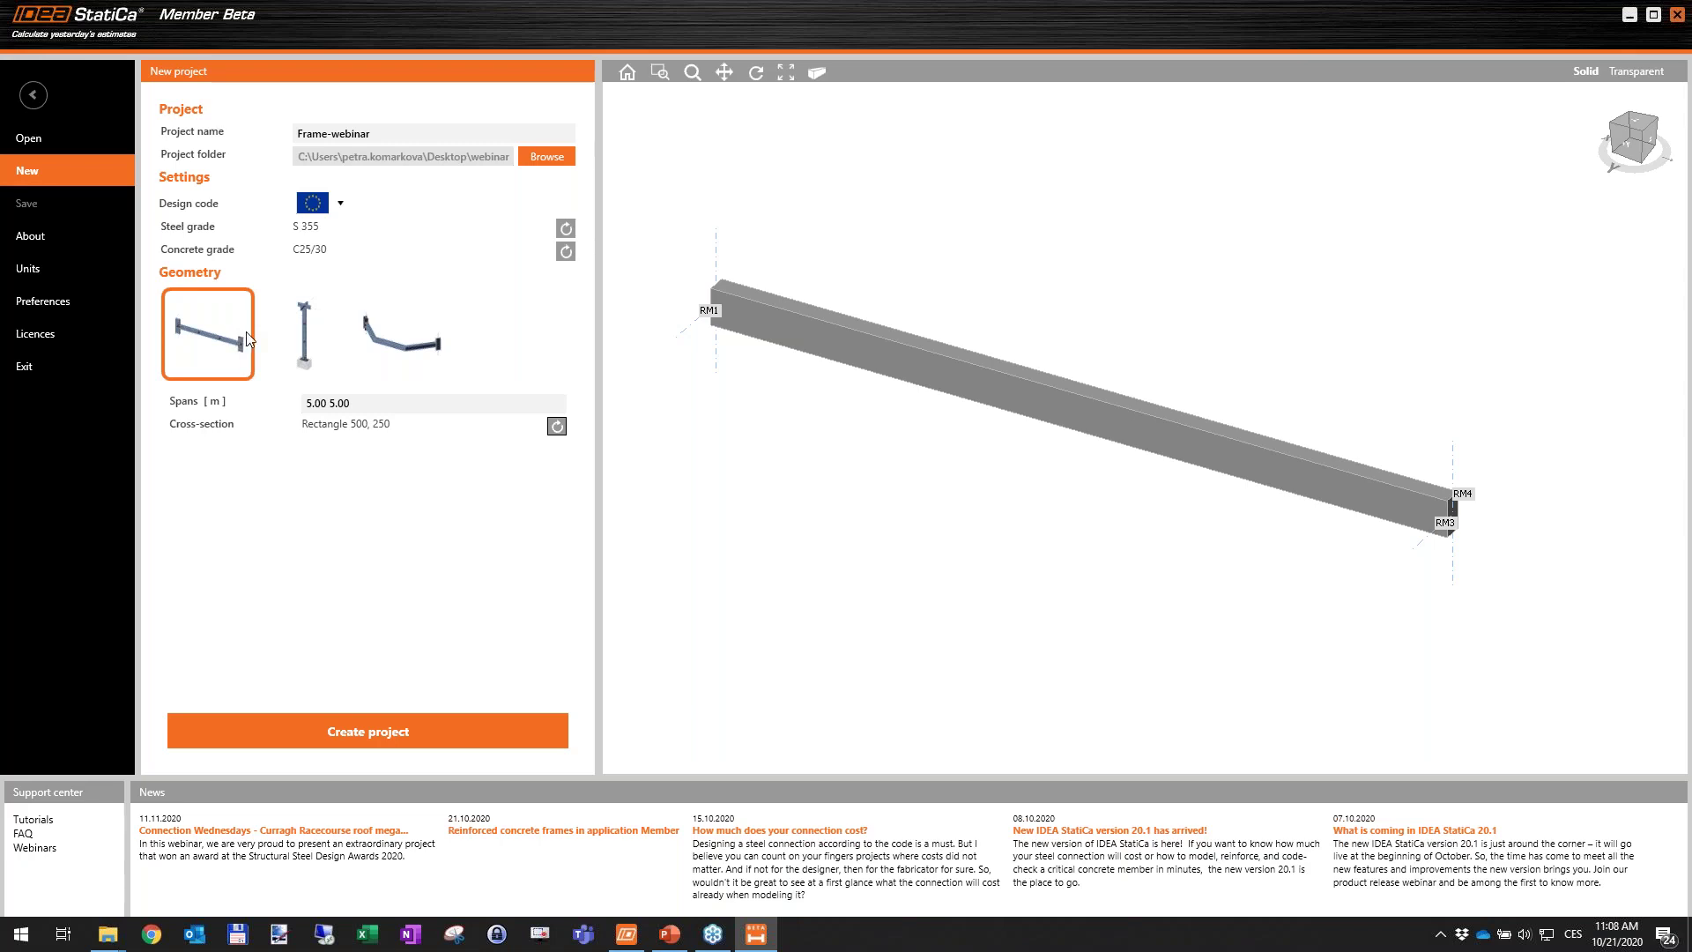
Switch to the general node-and-member geometry template and place node 2 at X 0 m, Z 3.6 m.
click(410, 338)
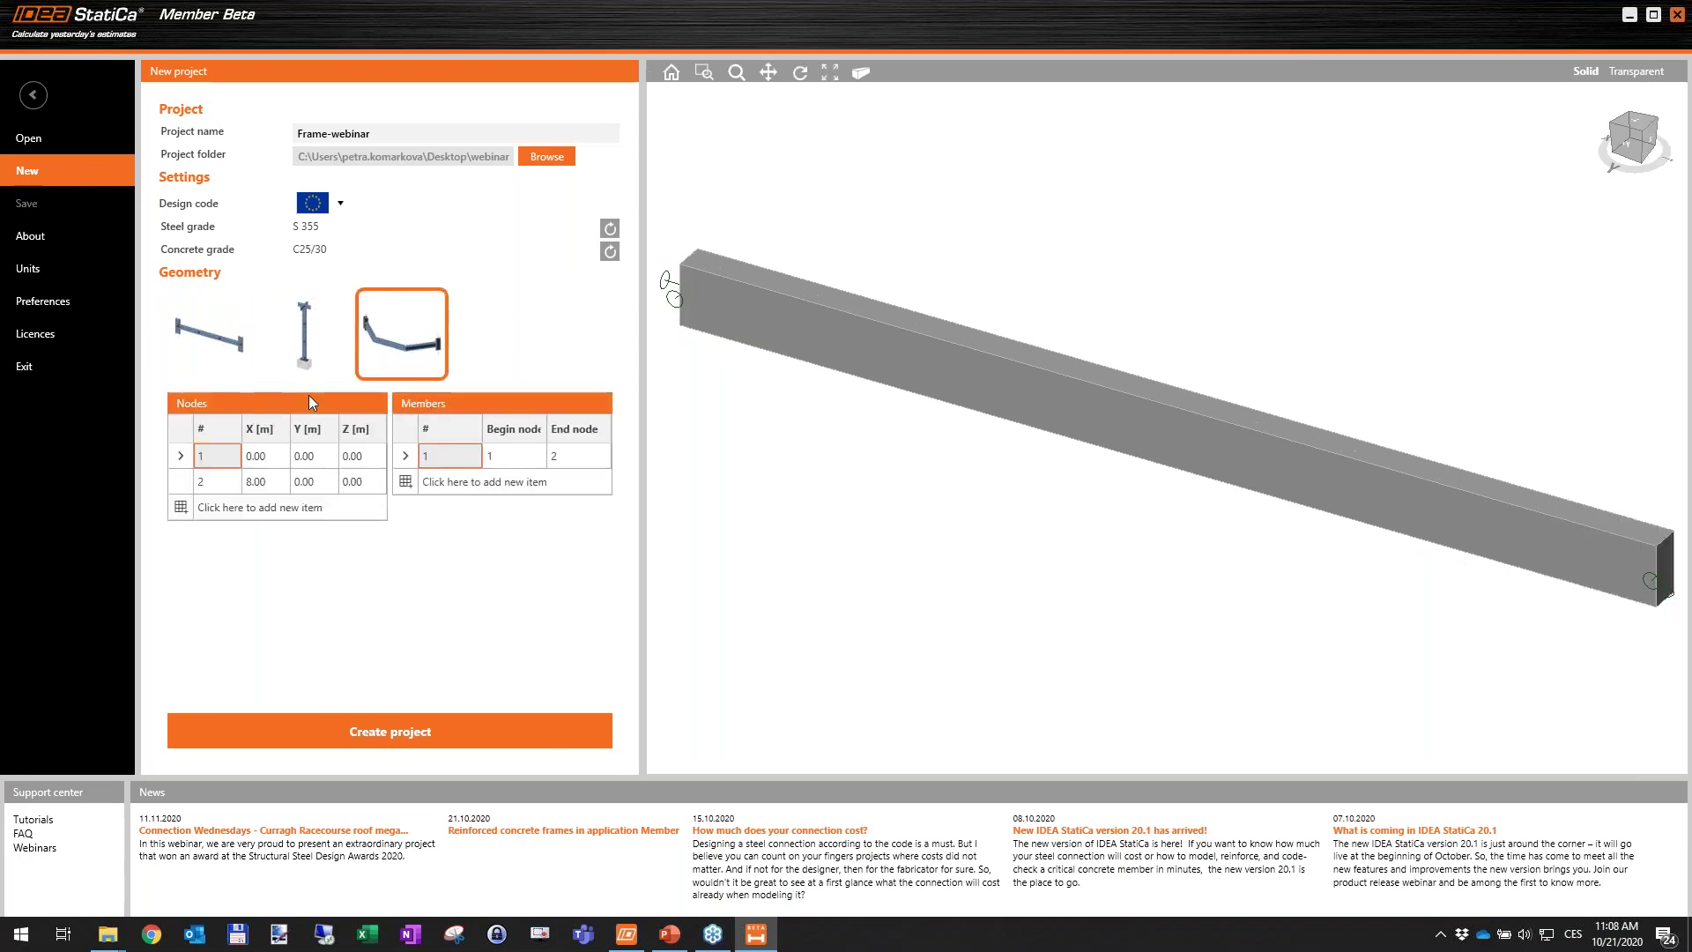
double_click(265, 454)
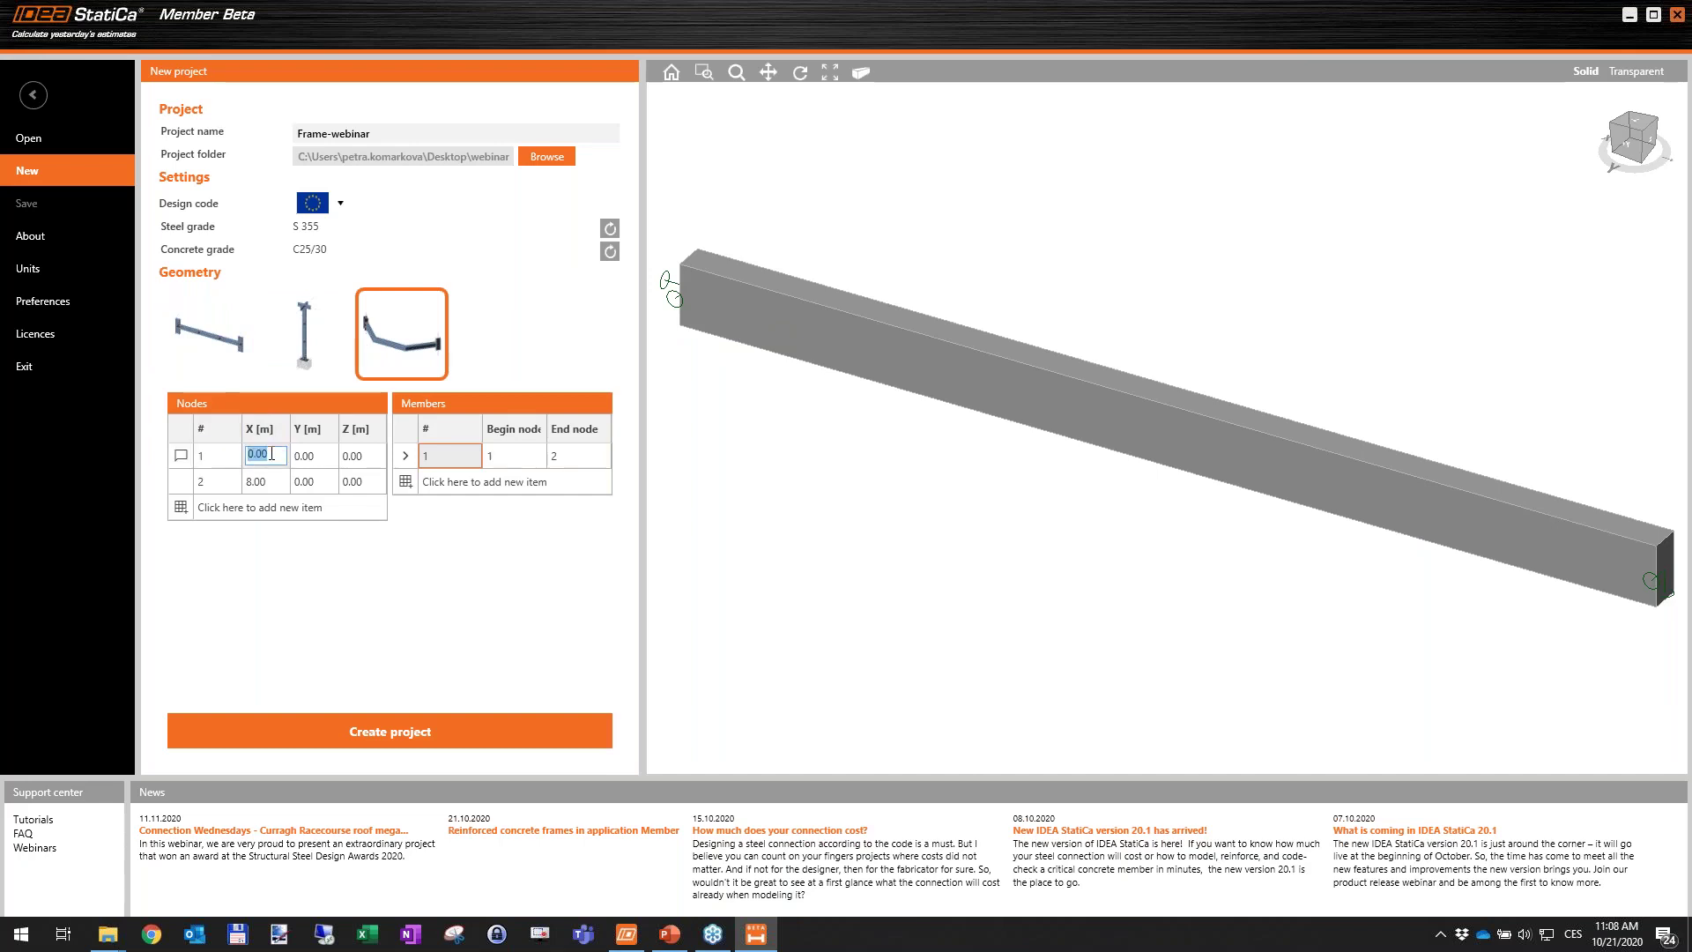
double_click(274, 479)
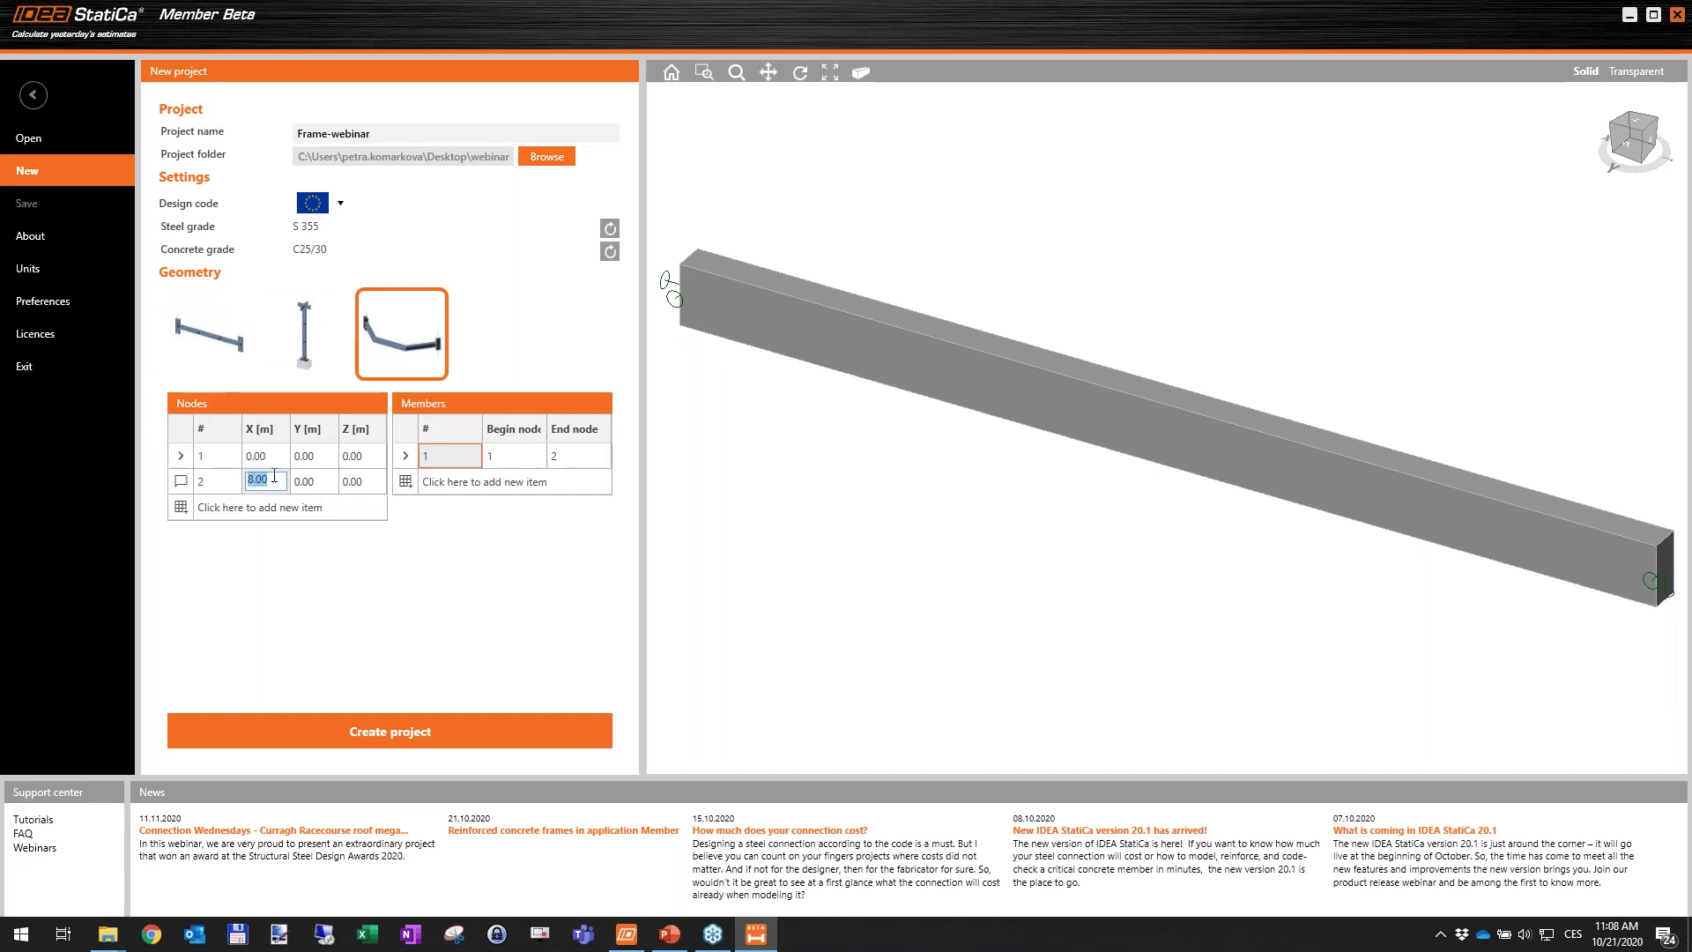
text(0)
click(361, 481)
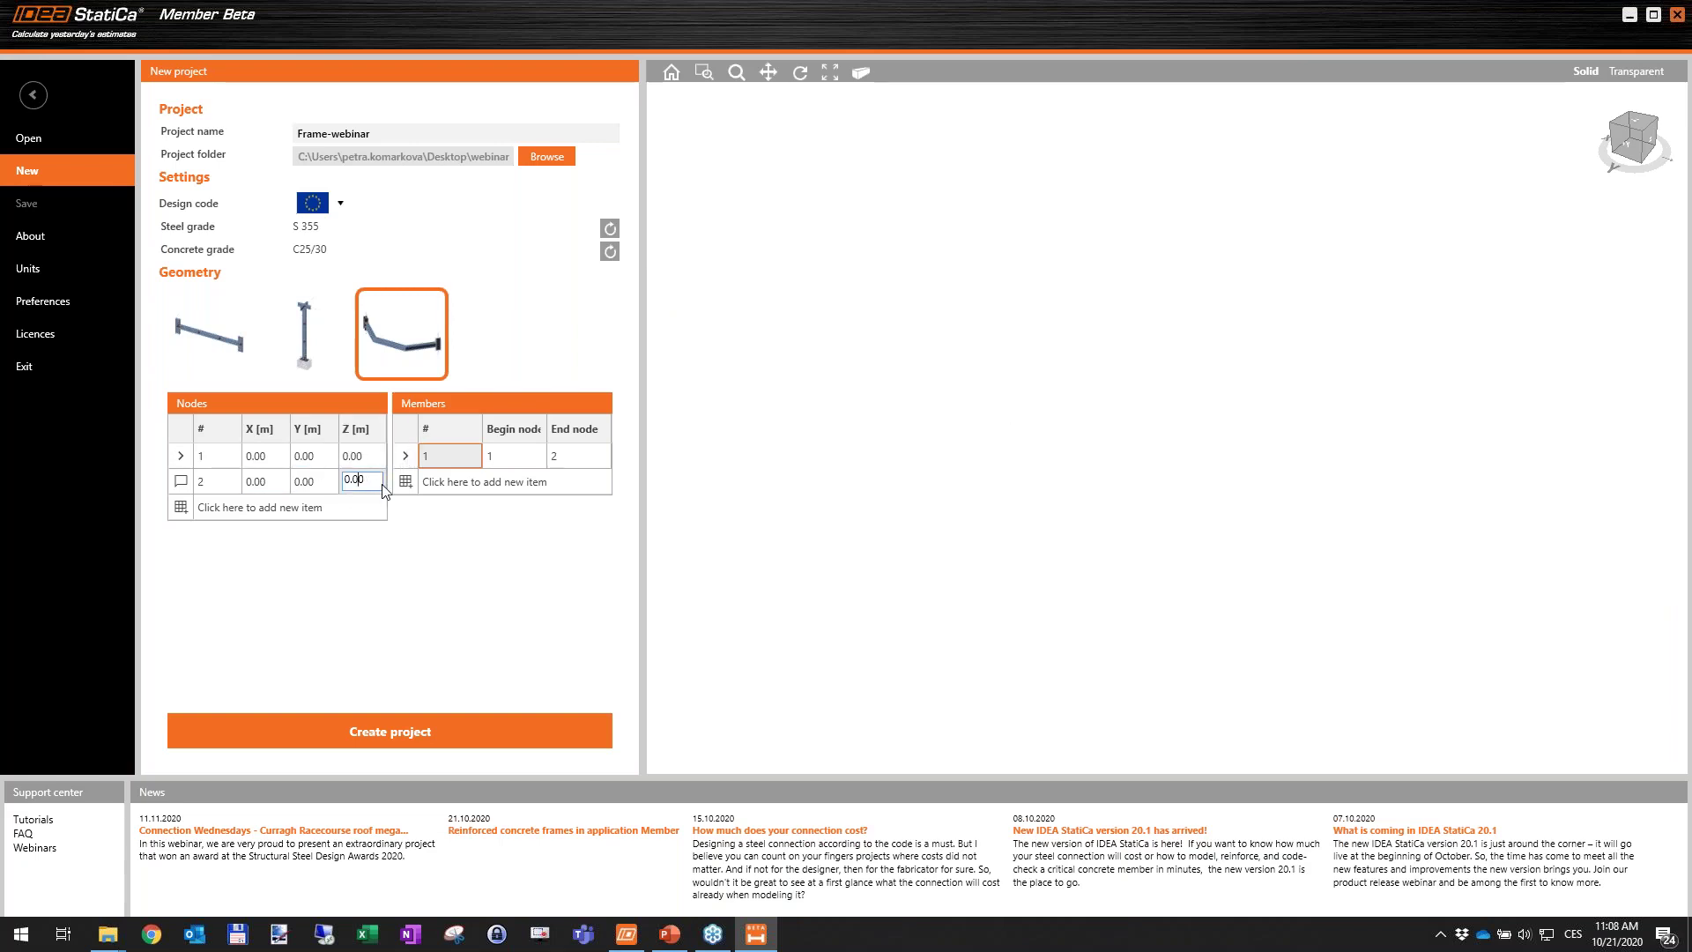
text(3.6)
key(Return)
Add node 3 at X 6 m, Y 0 m, Z 3.6 m.
click(187, 509)
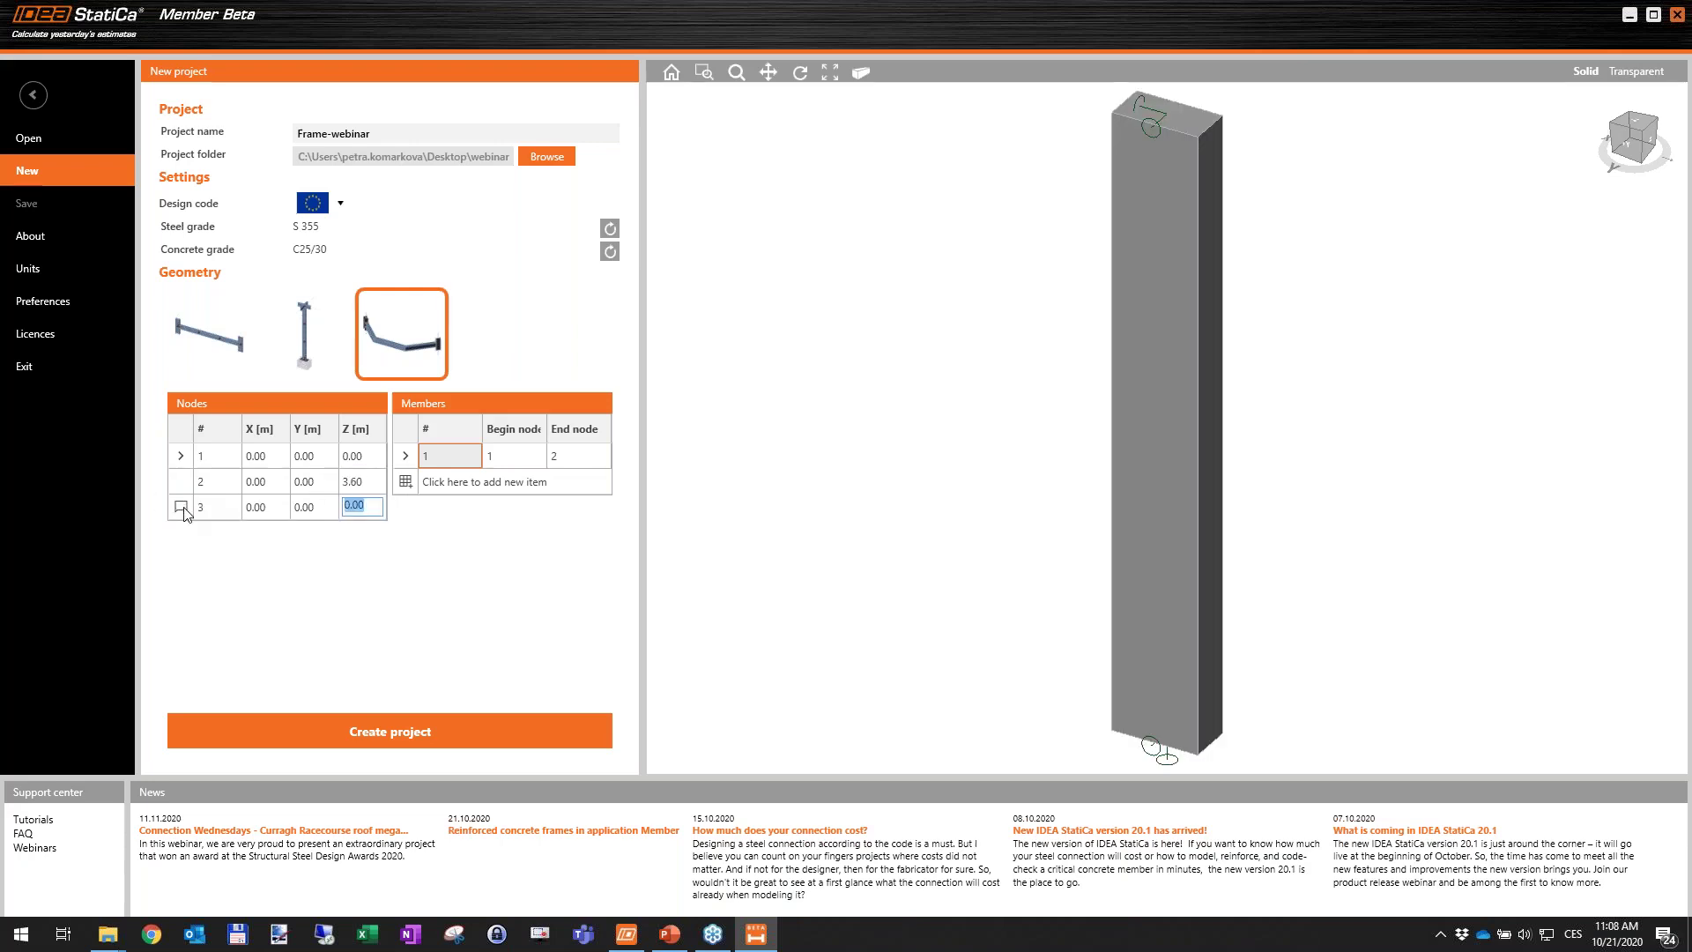
click(269, 507)
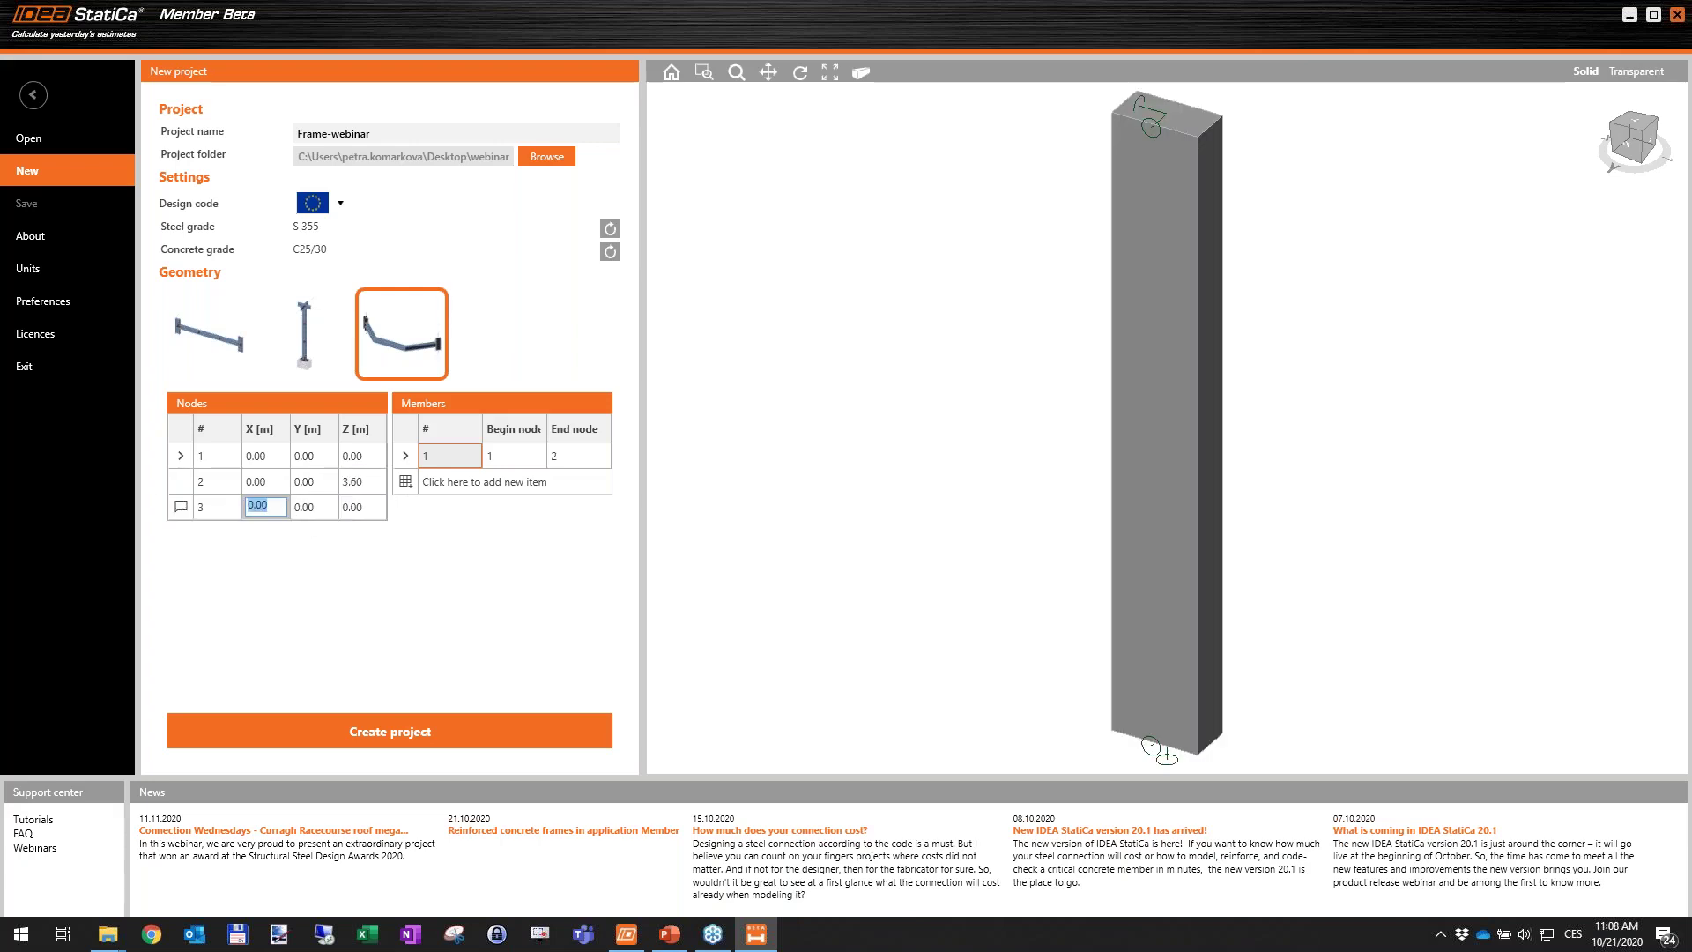
text(6)
key(Return)
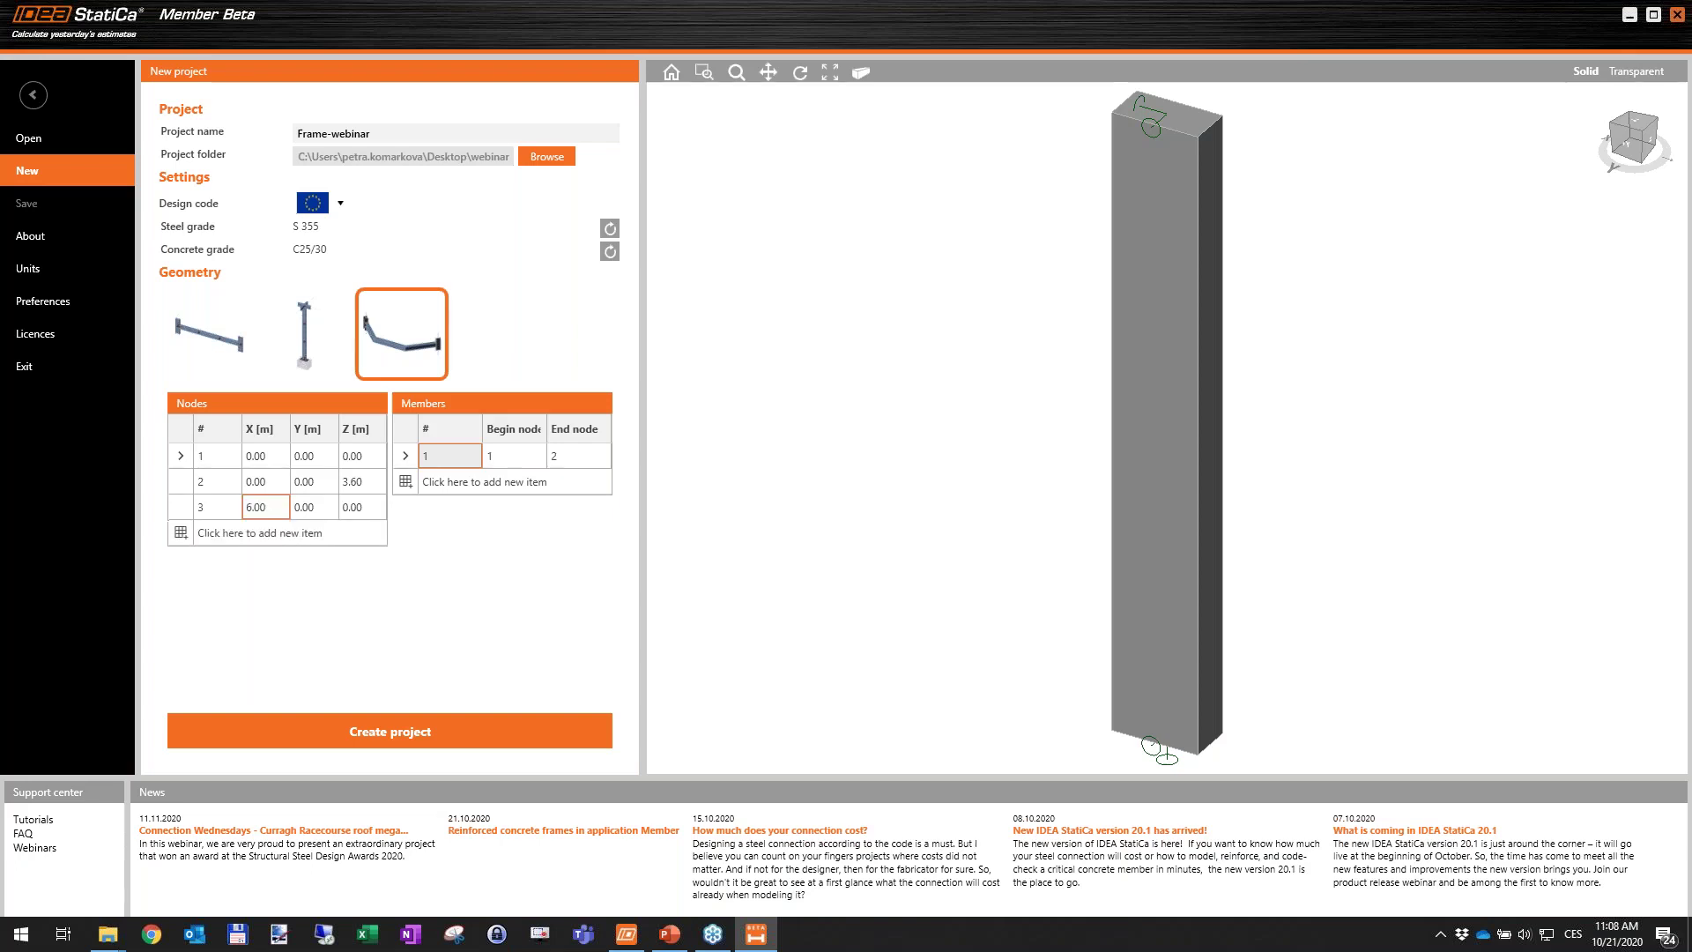
click(368, 510)
text(3.6)
key(Return)
Add node 4 at X 6 m, Y 0 m, Z 0 m.
click(181, 535)
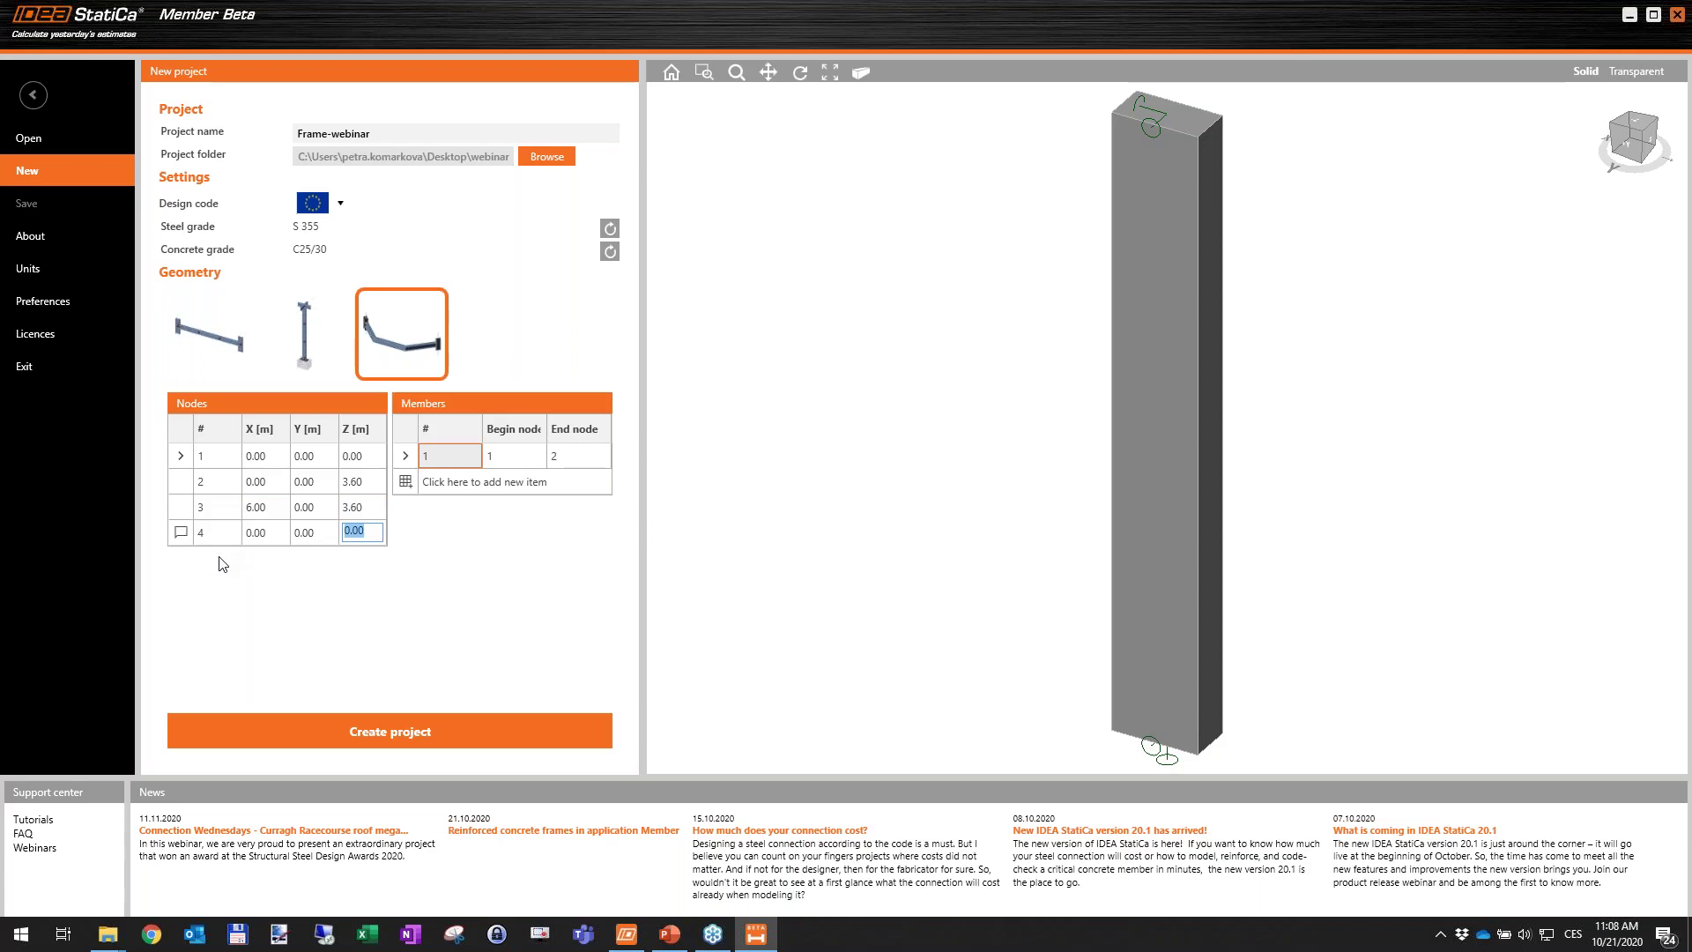
click(255, 533)
text(6)
key(Tab)
key(Tab)
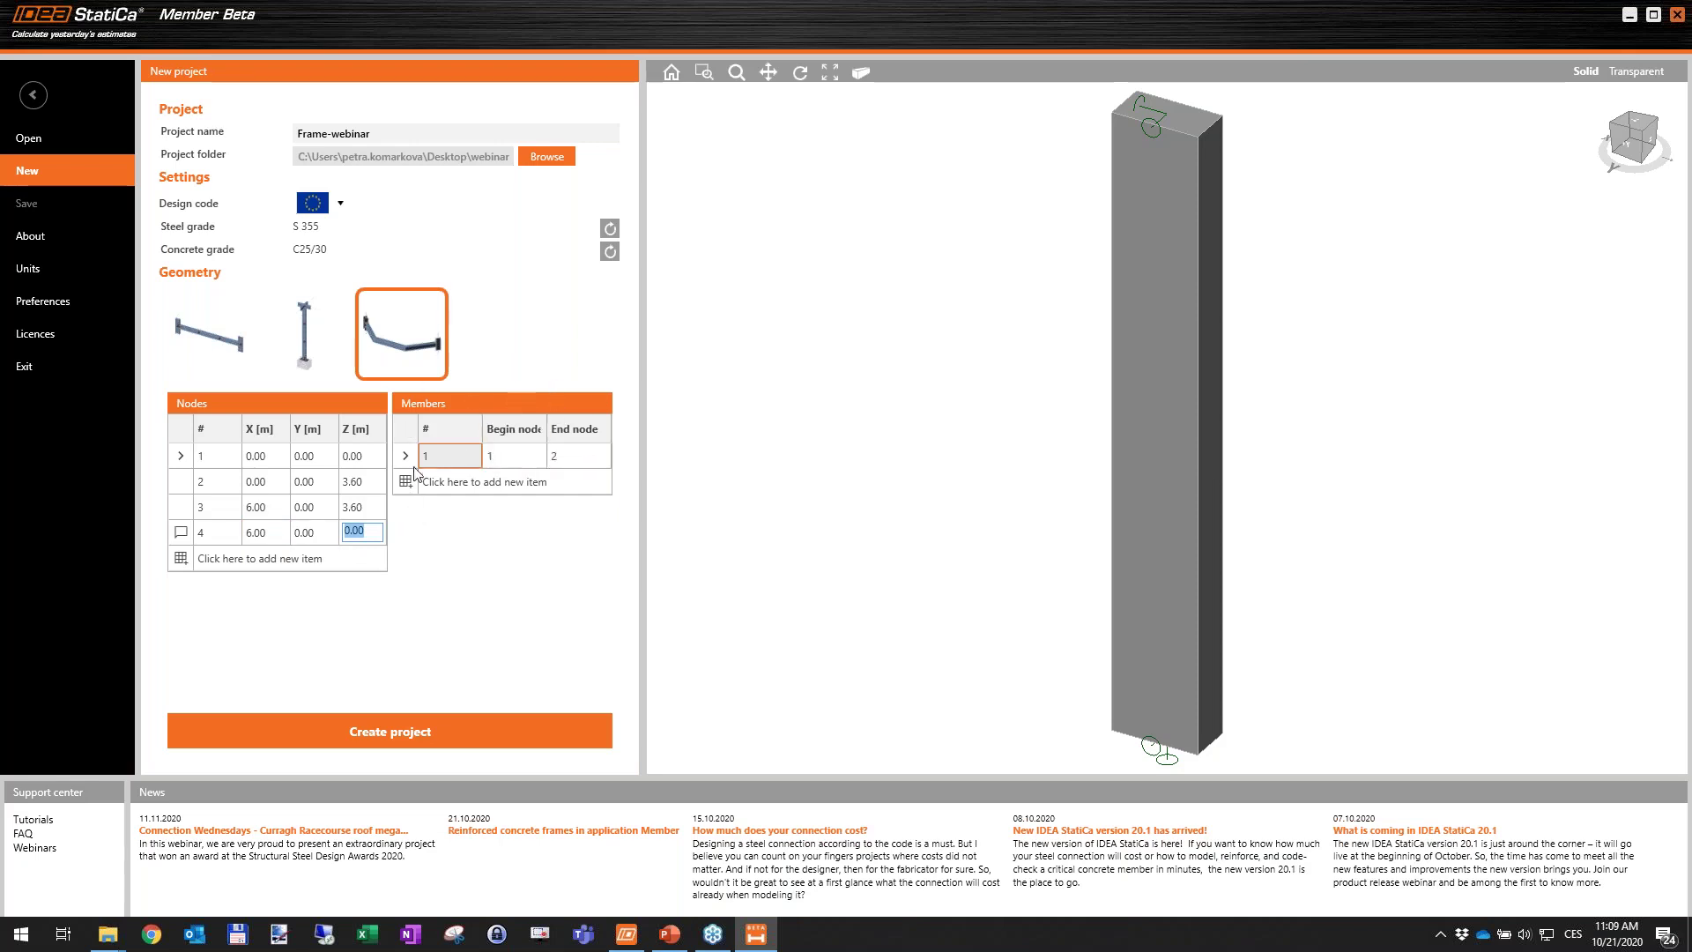
Add member 2 as the horizontal beam running from node 2 to node 3.
click(523, 483)
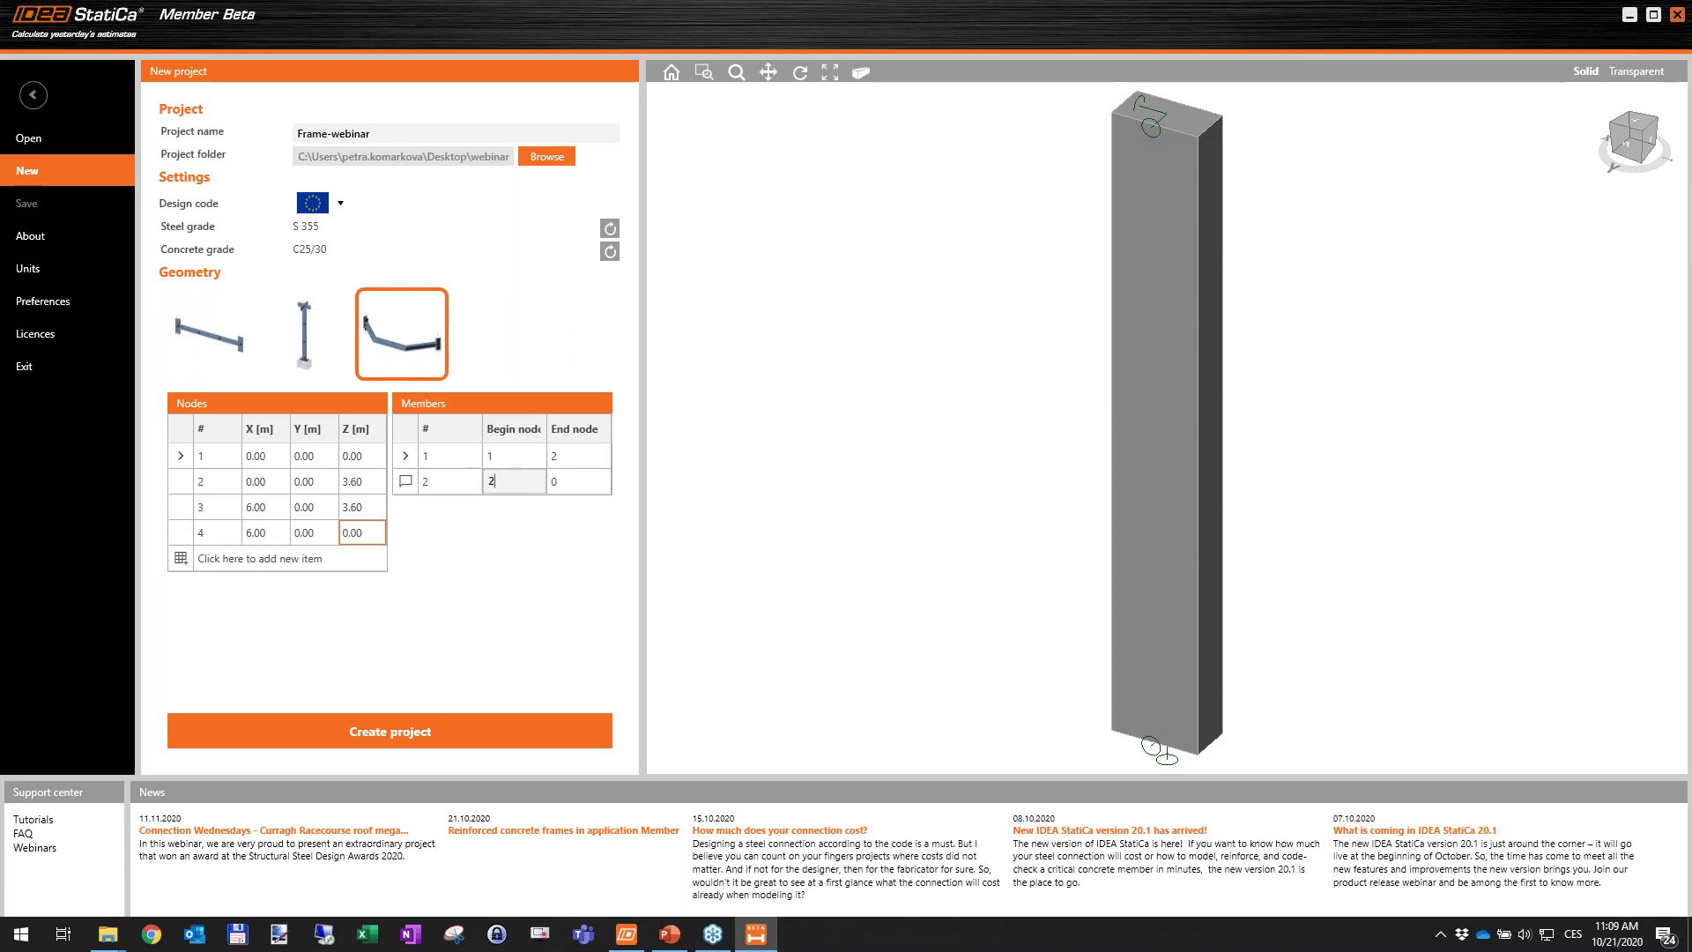
text(2)
click(562, 482)
drag(562, 482, 525, 478)
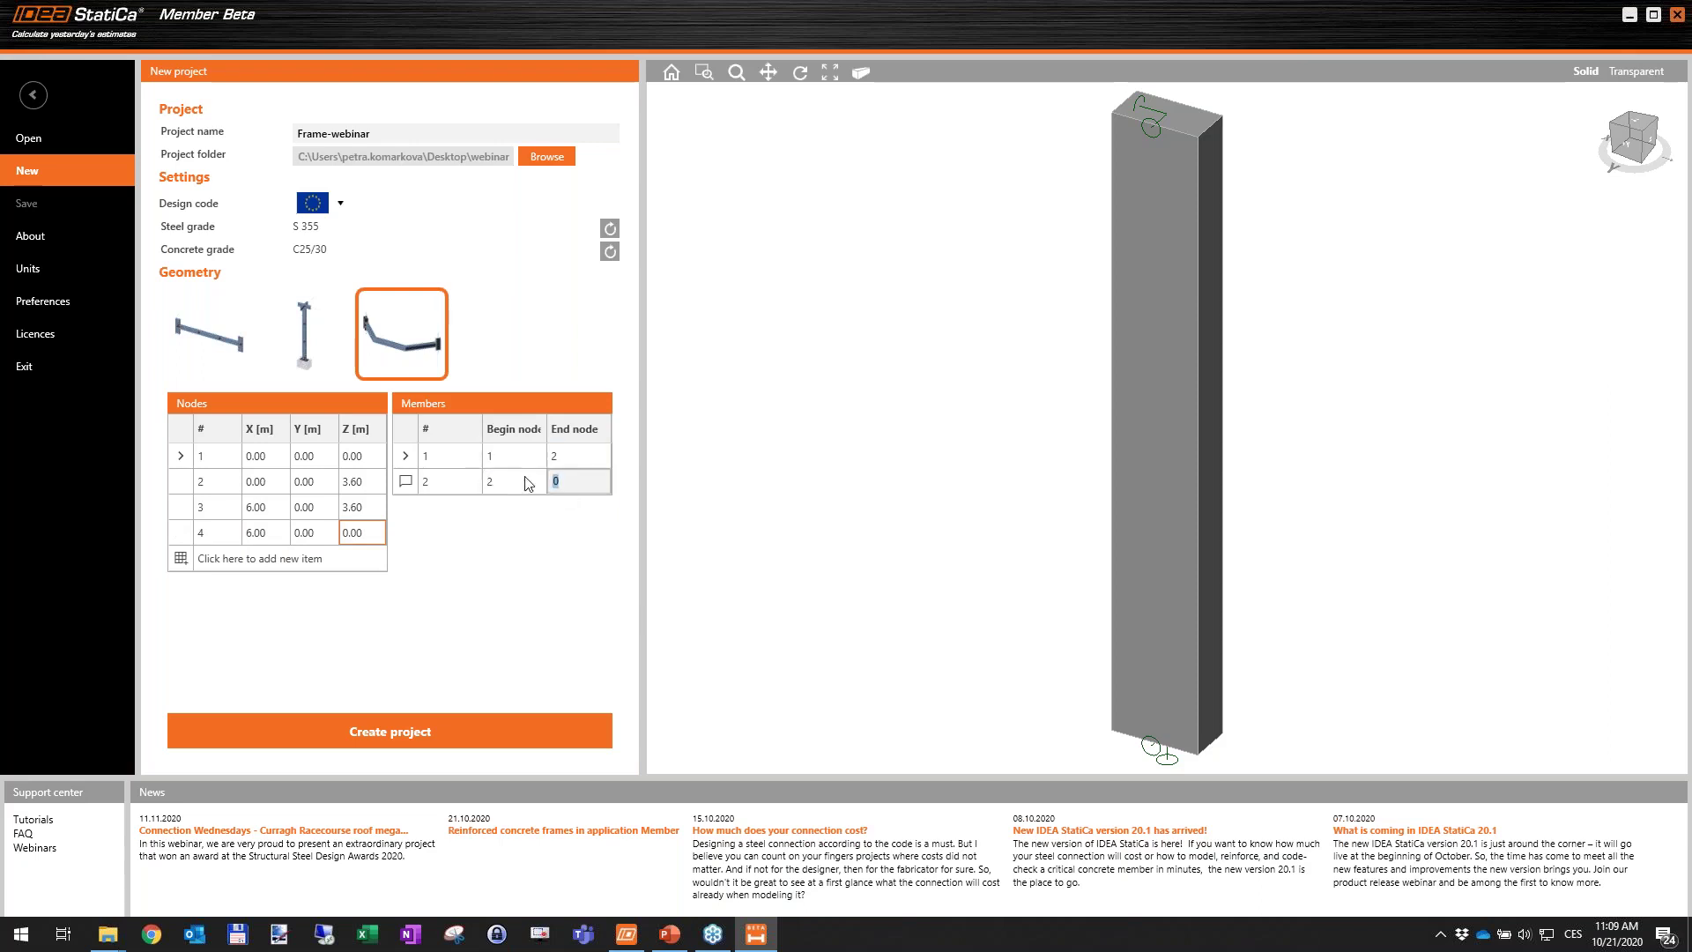
key(Return)
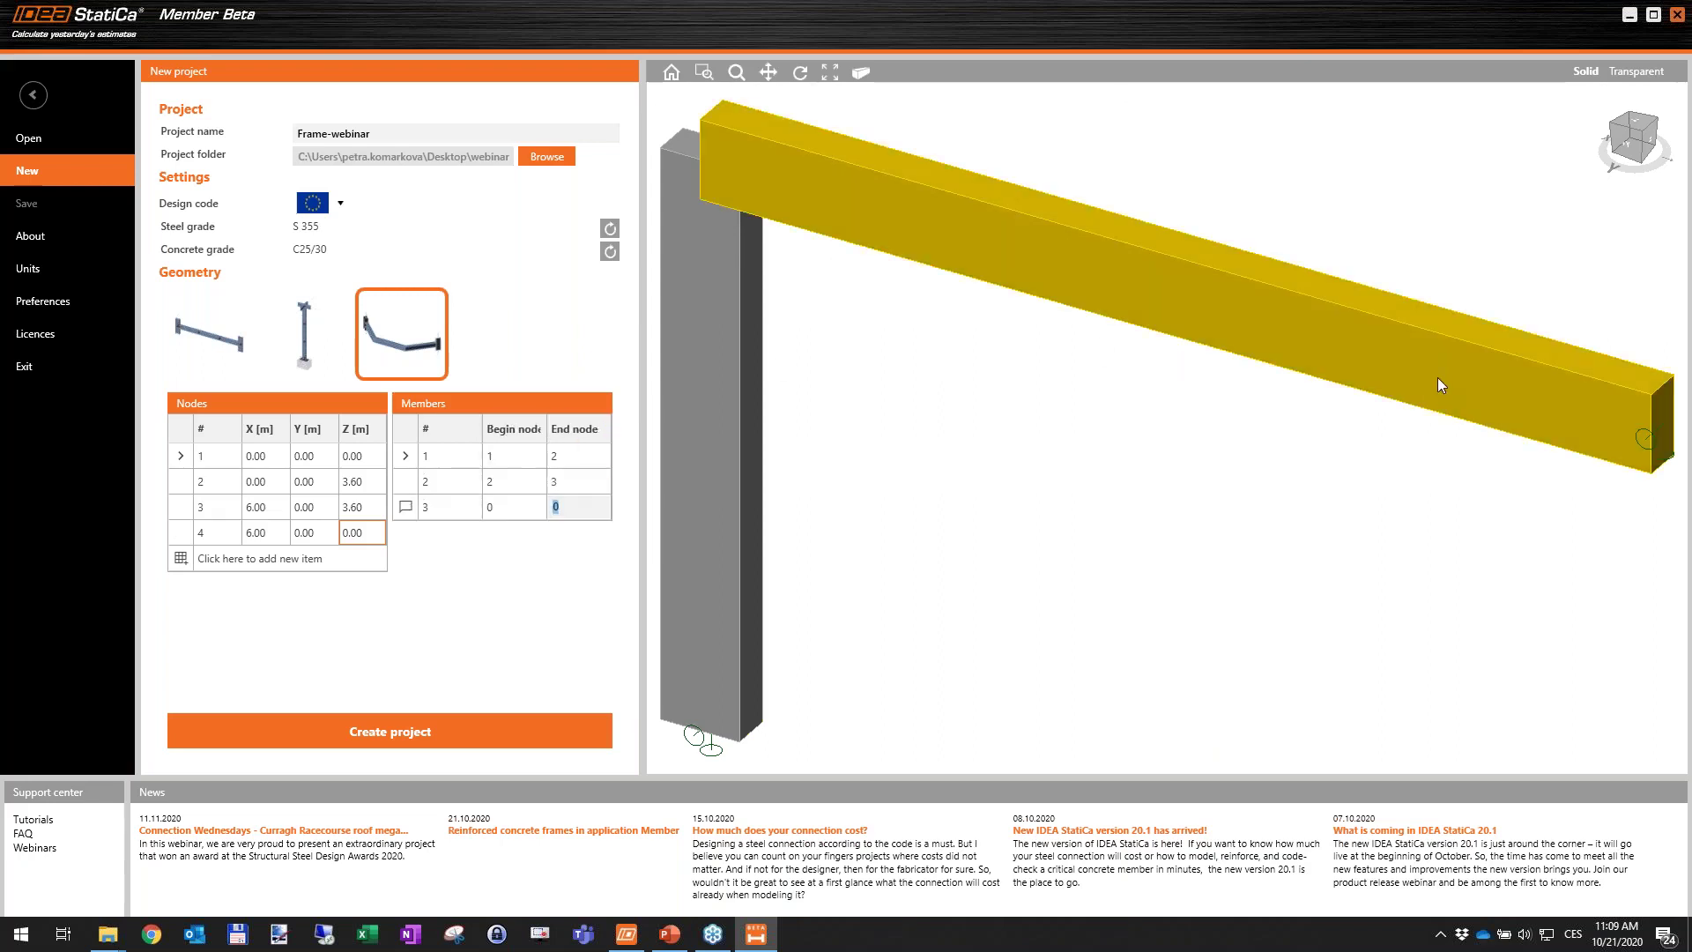
Add member 3 as the second column from node 4 to node 3, and create the project.
click(491, 508)
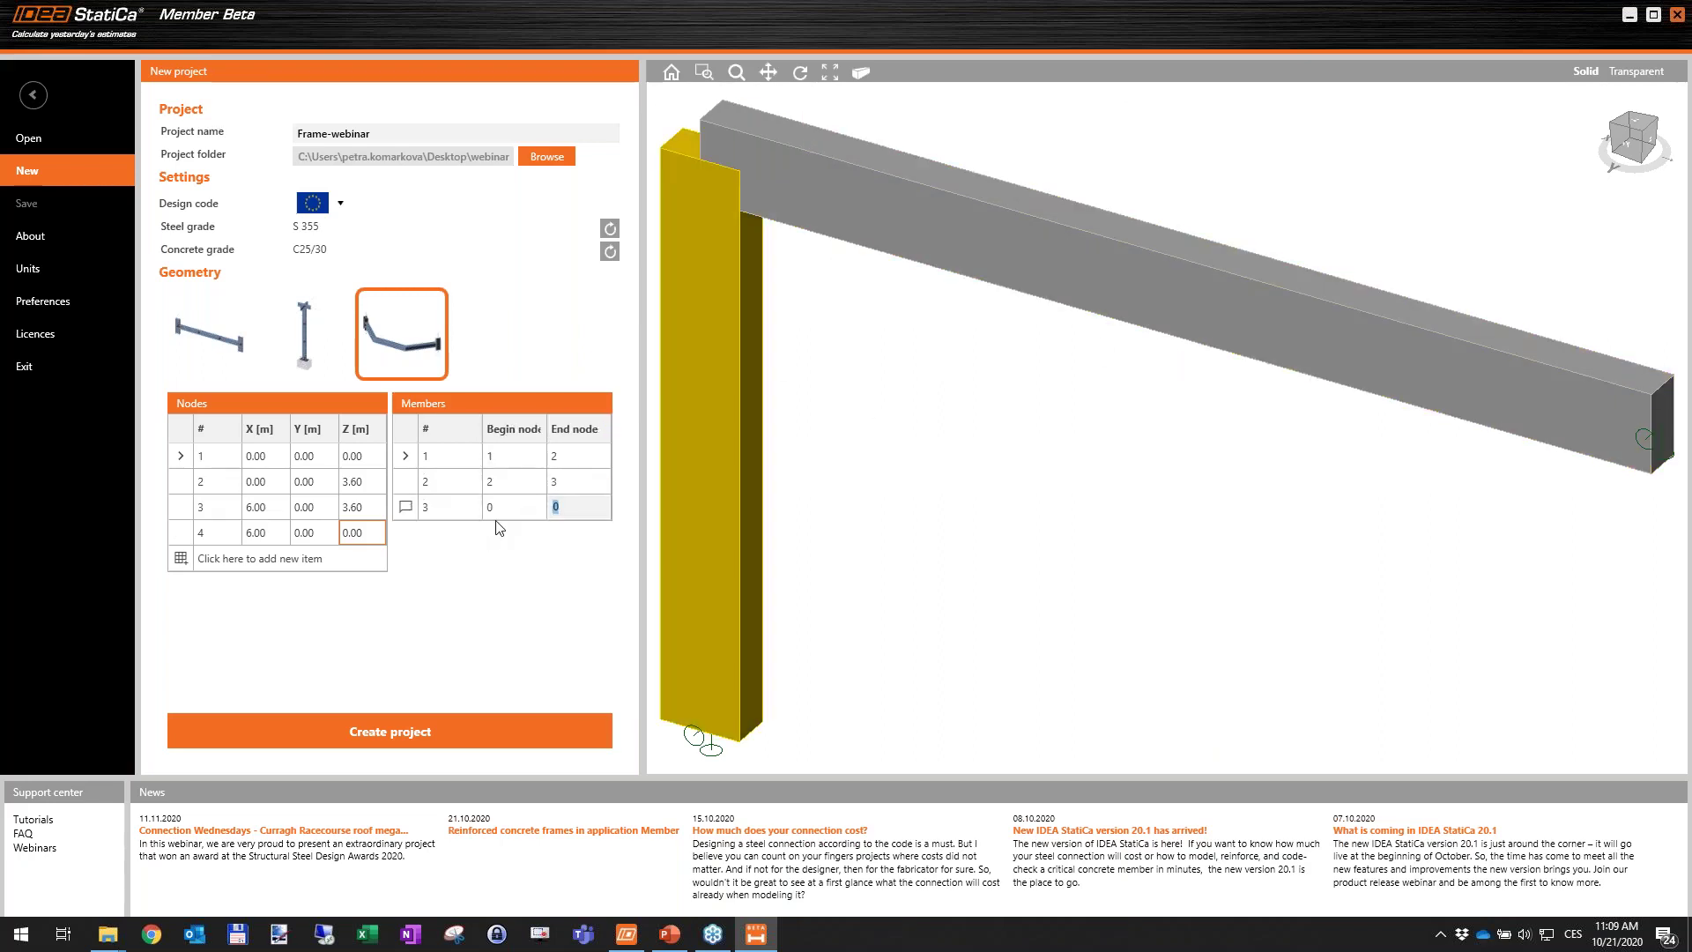
click(511, 510)
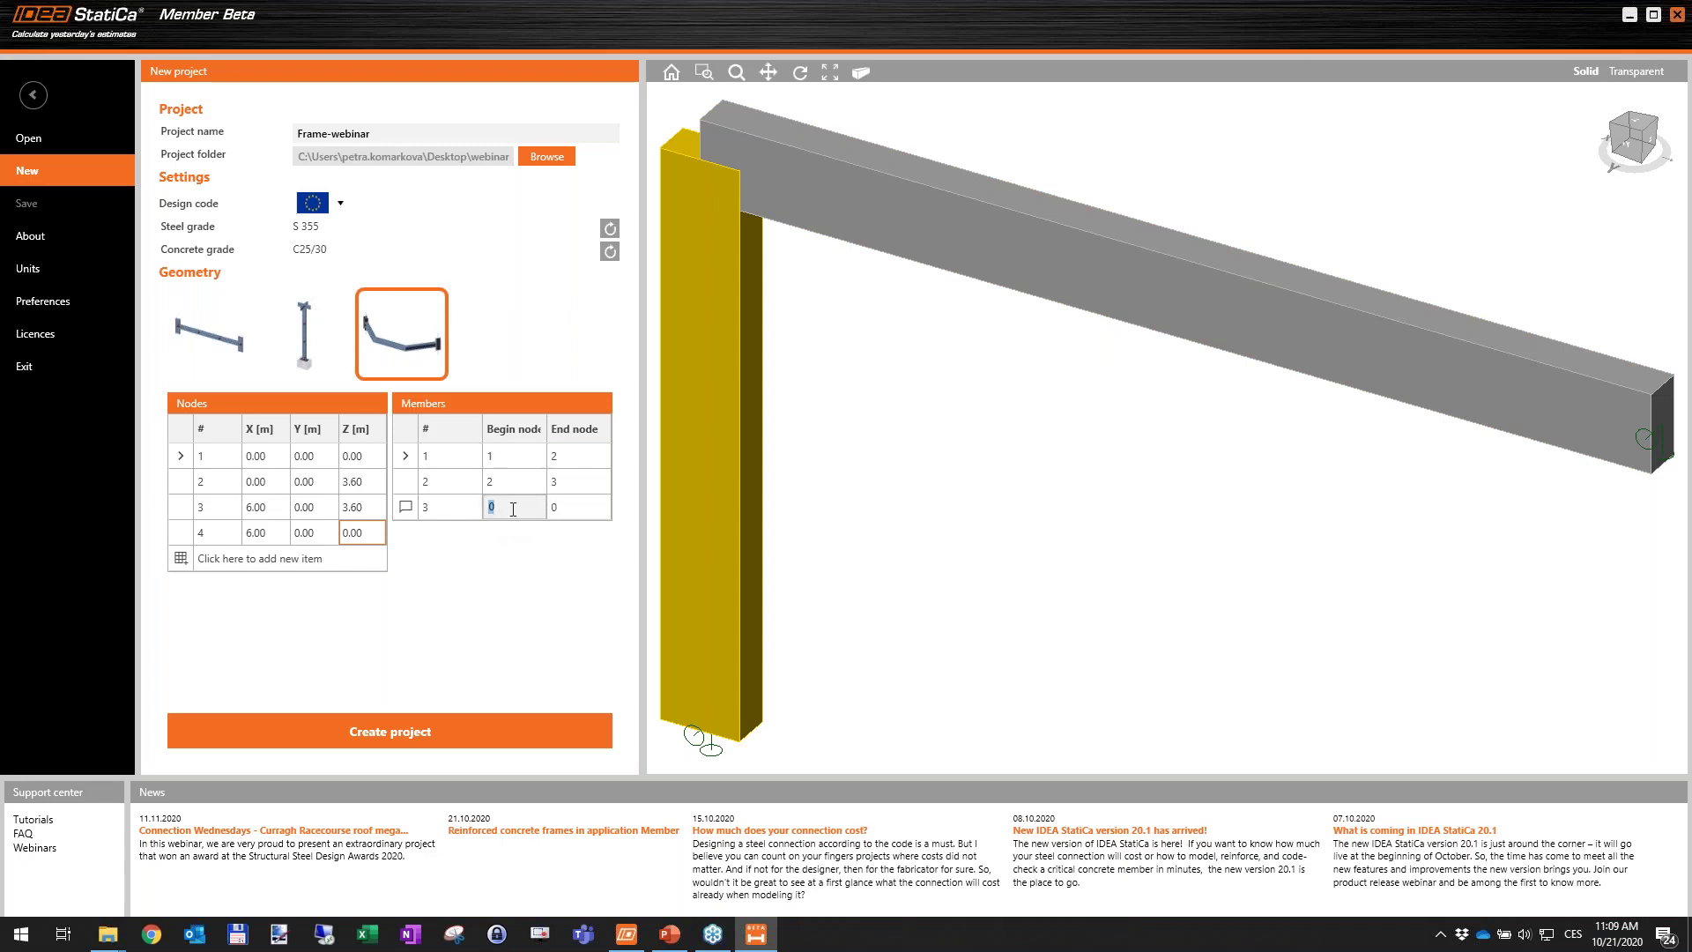
click(571, 506)
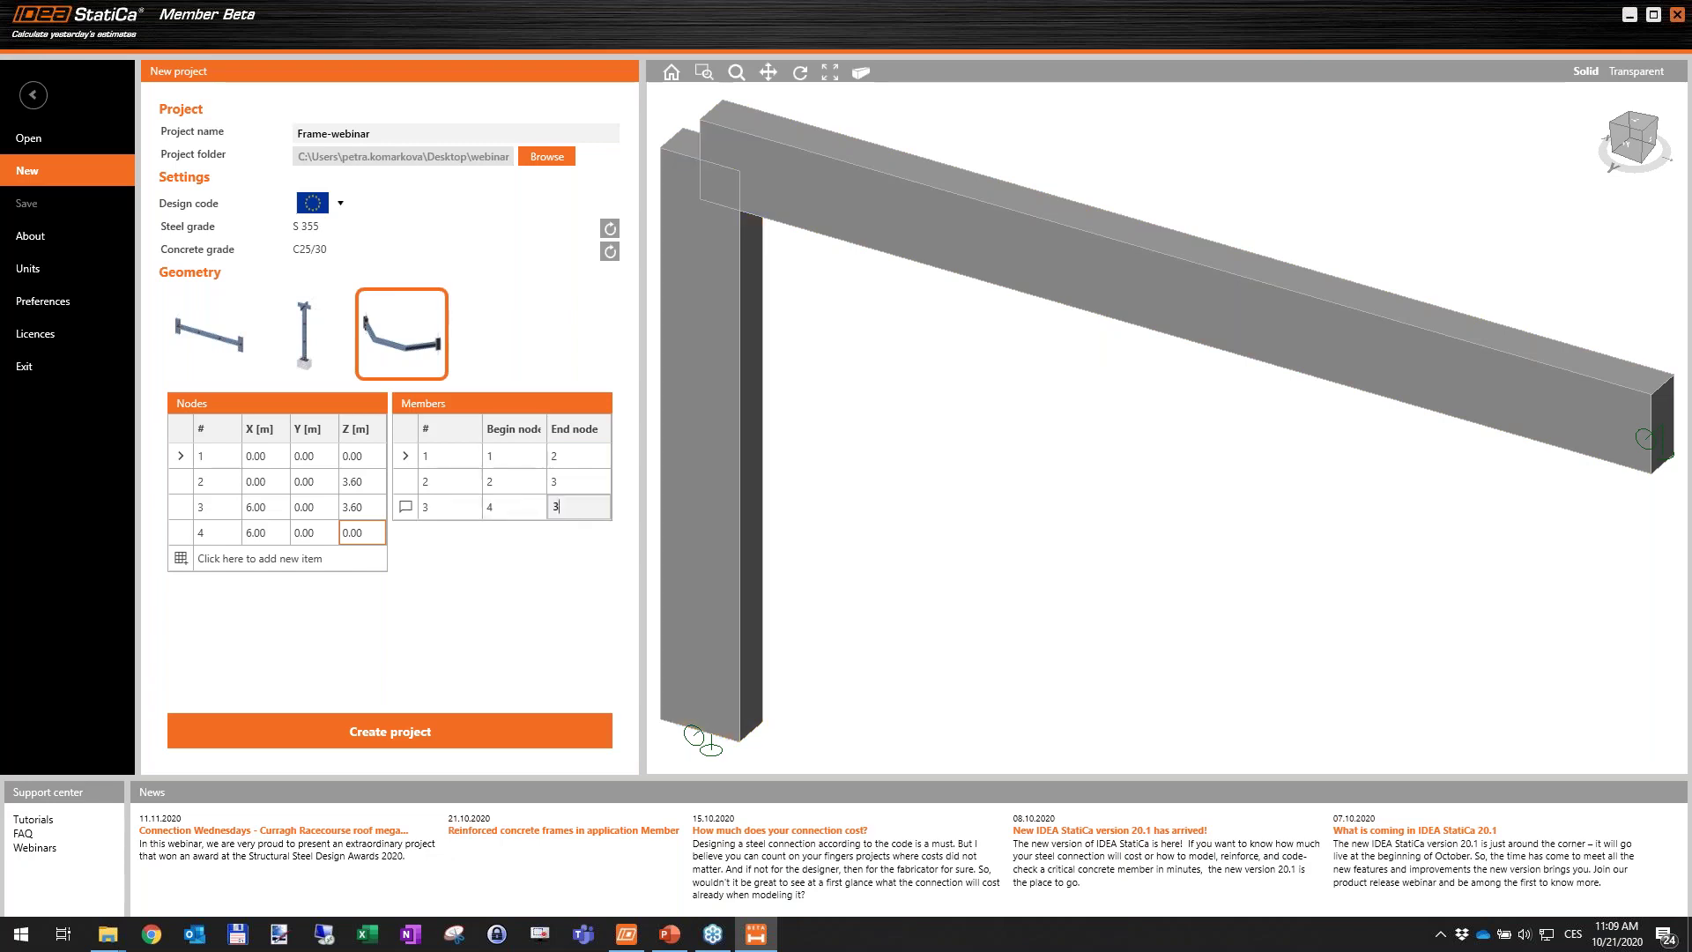
key(Return)
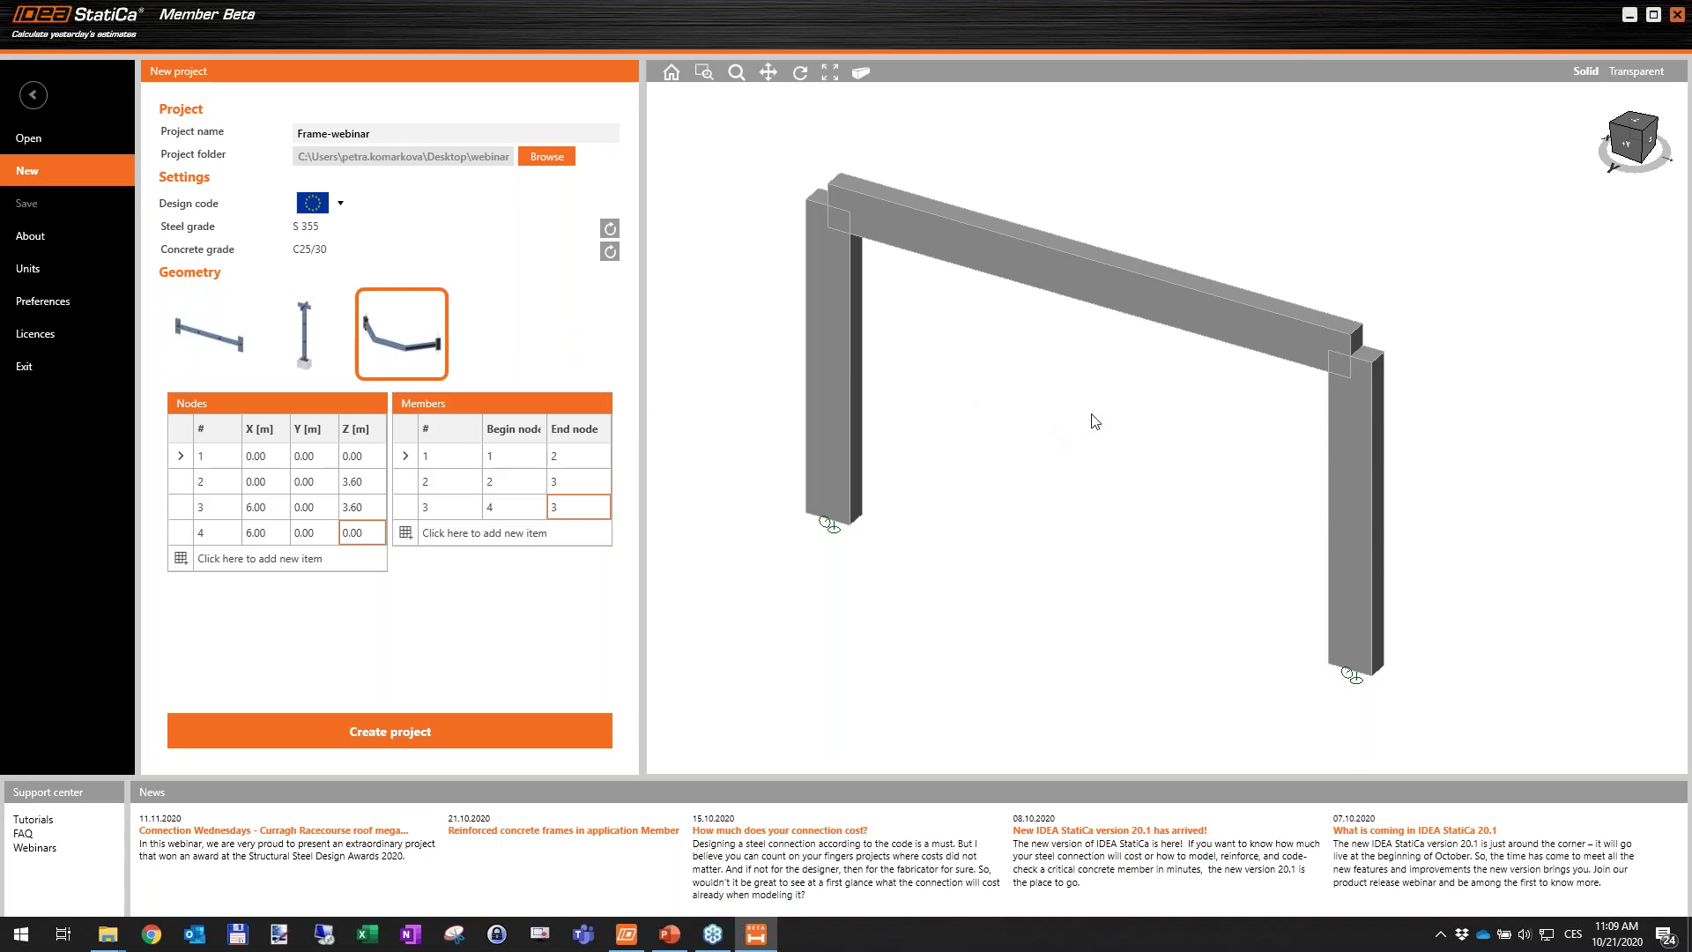
click(398, 728)
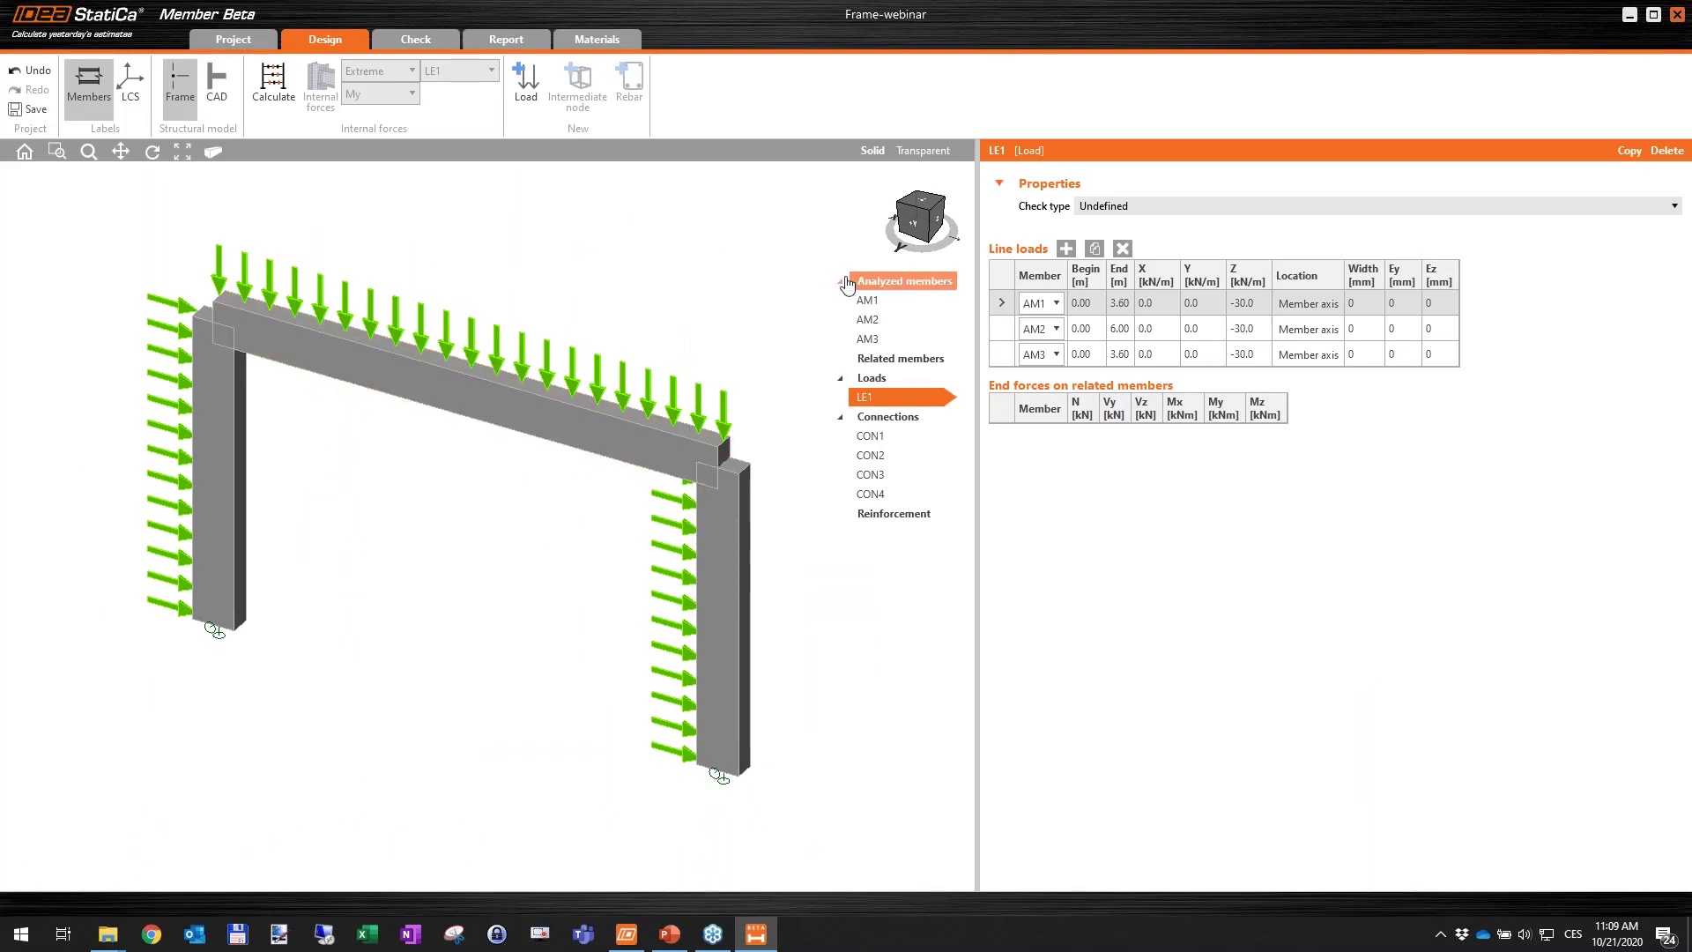
Set the member type of analyzed member AM1 to Column.
click(892, 299)
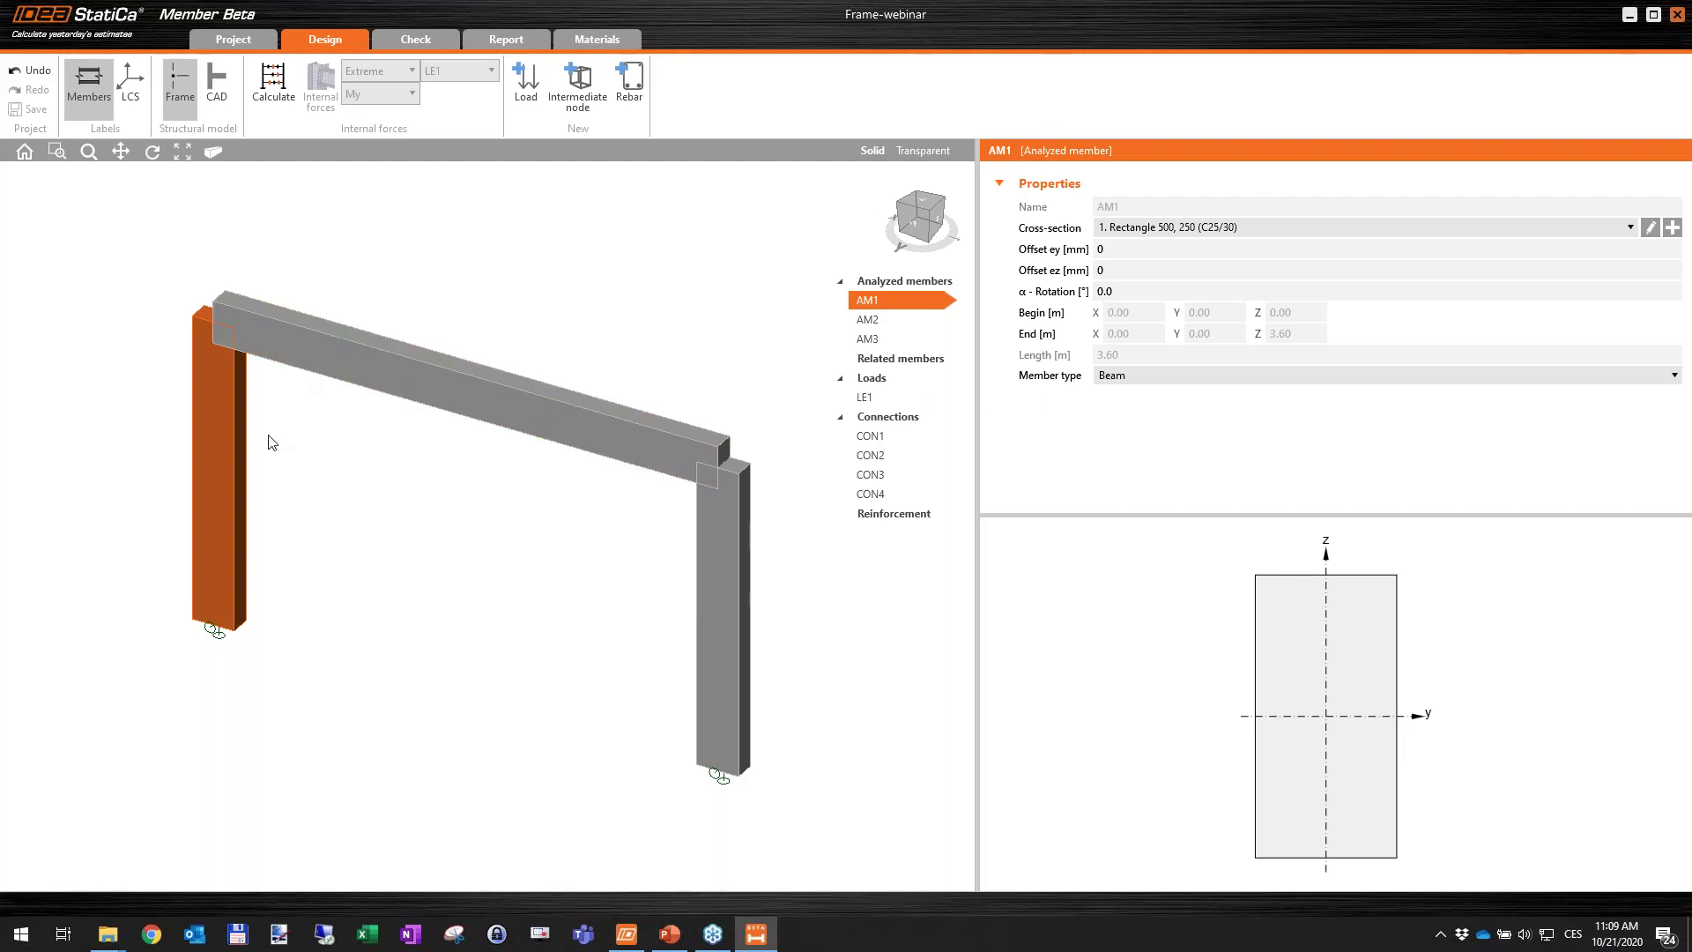
click(1131, 377)
click(1132, 407)
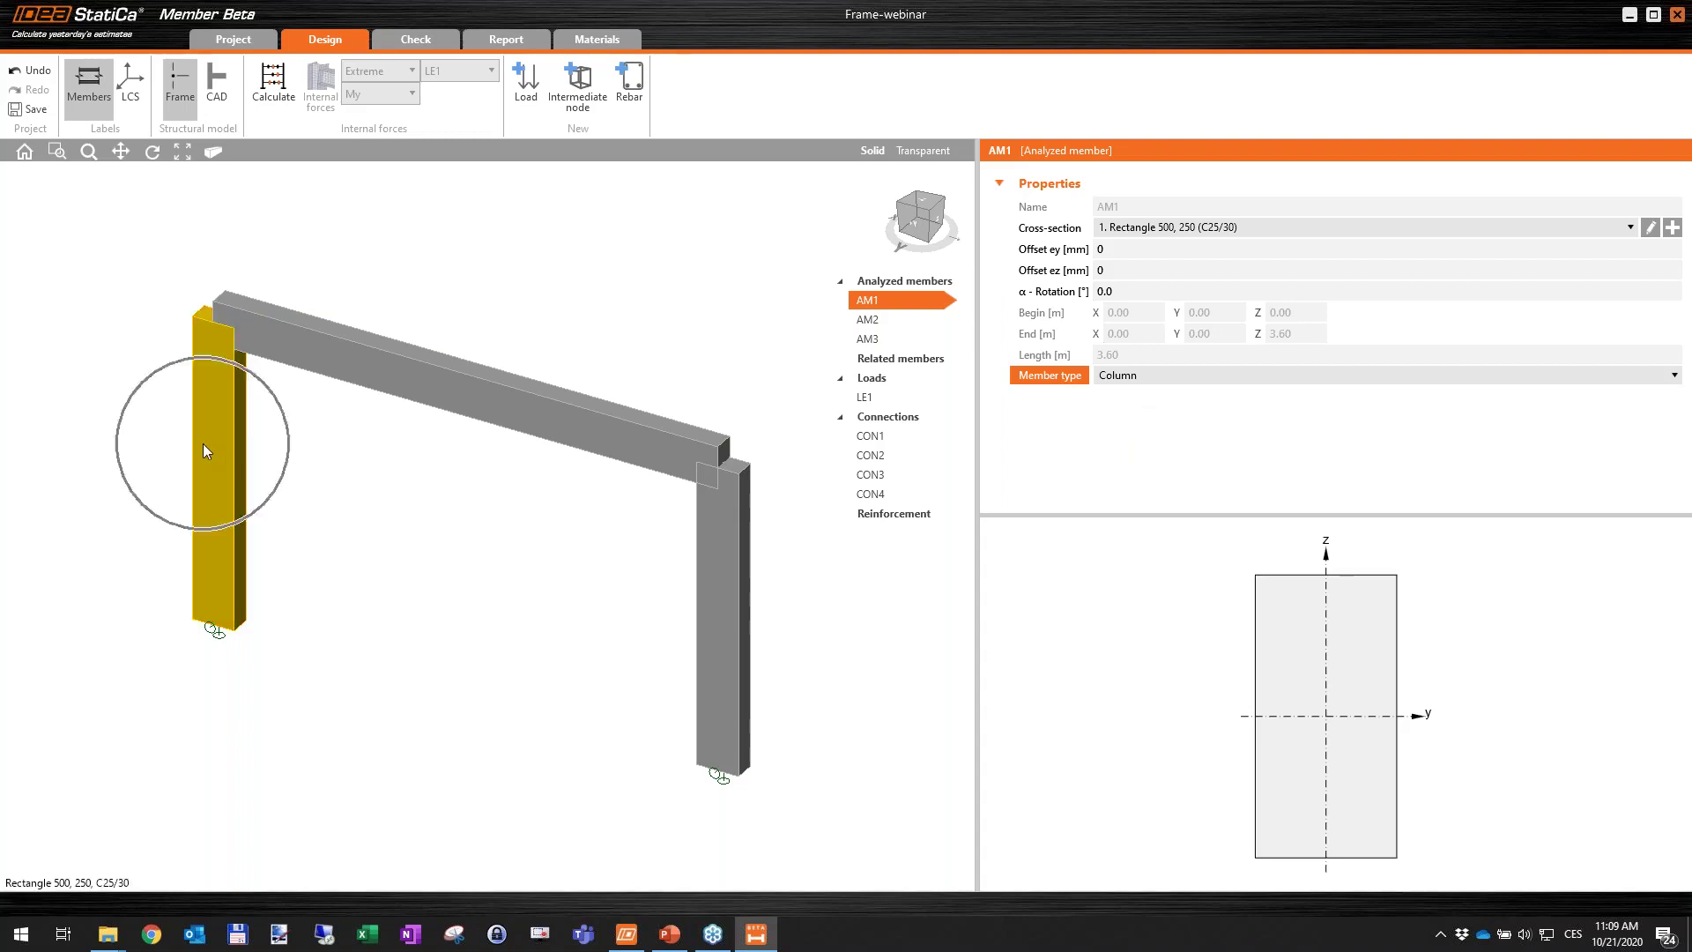
Check the member type of the beam AM2 and set the member type of AM3 to Column.
click(535, 409)
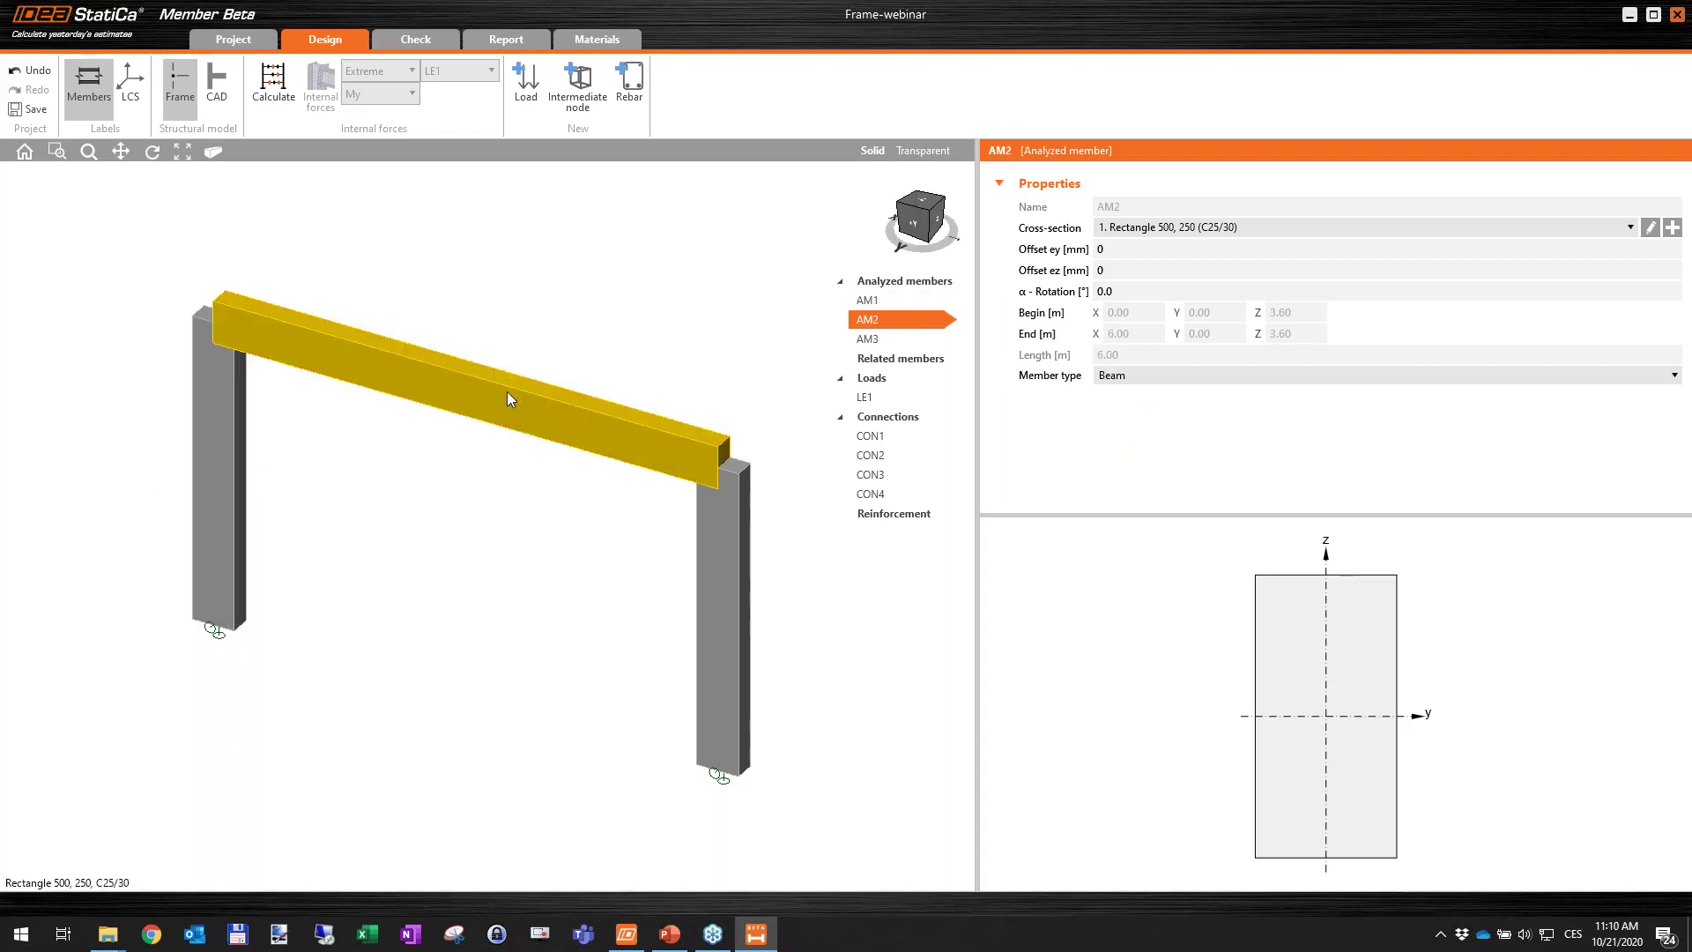
click(713, 557)
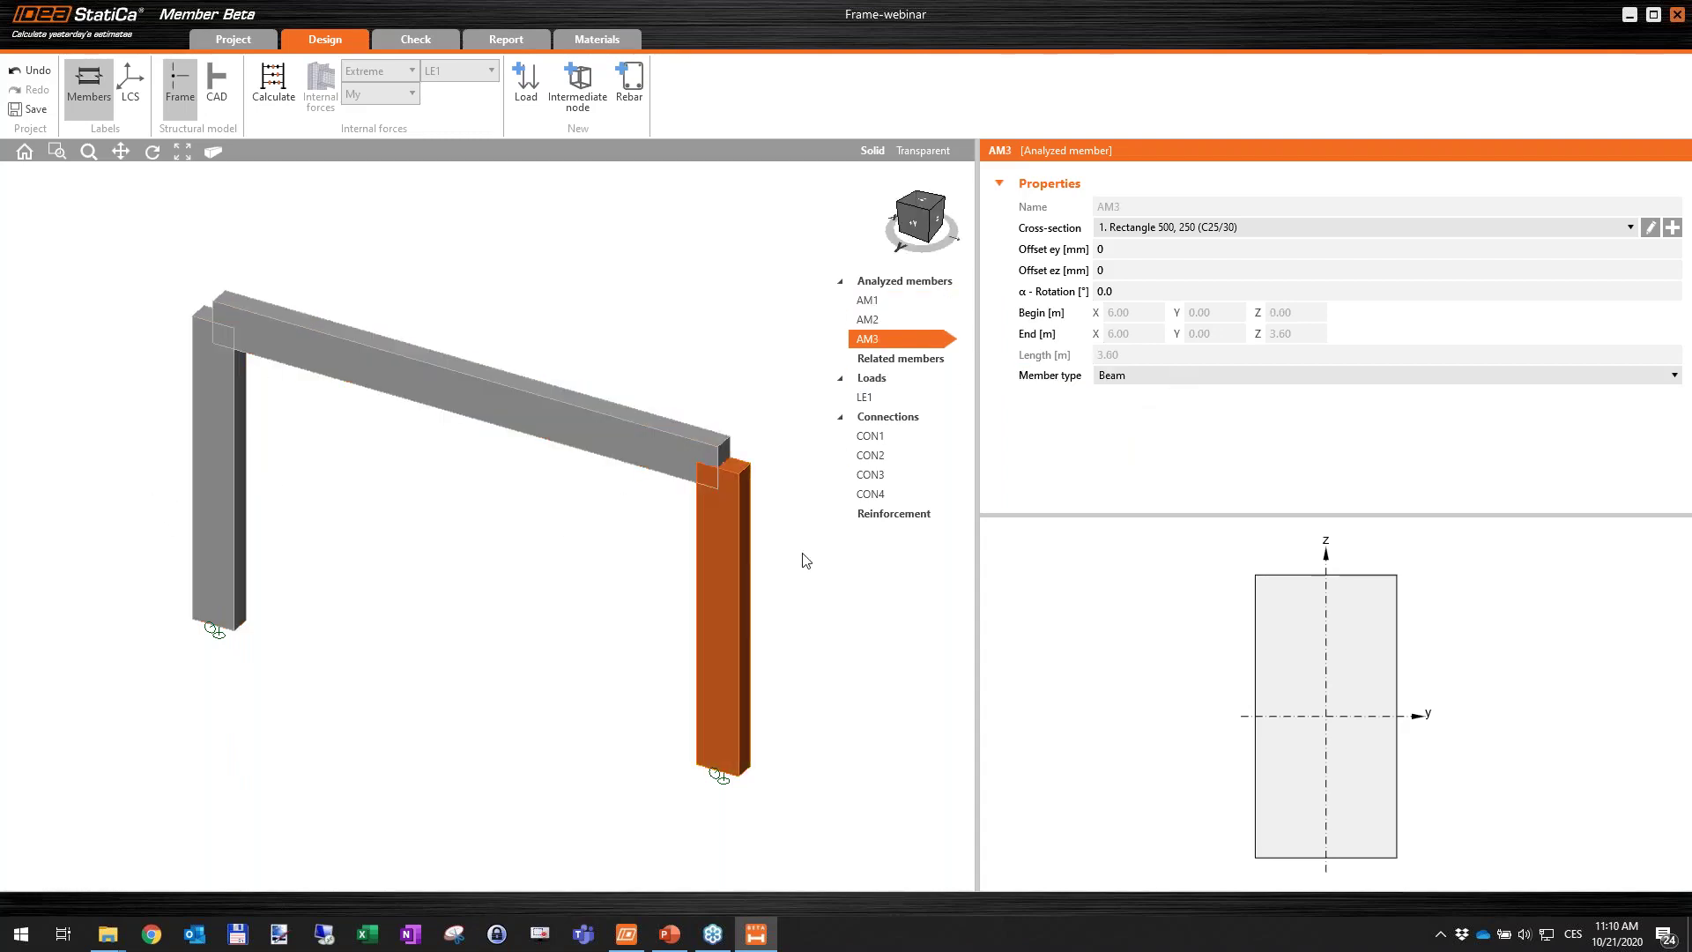
click(1160, 379)
click(1145, 410)
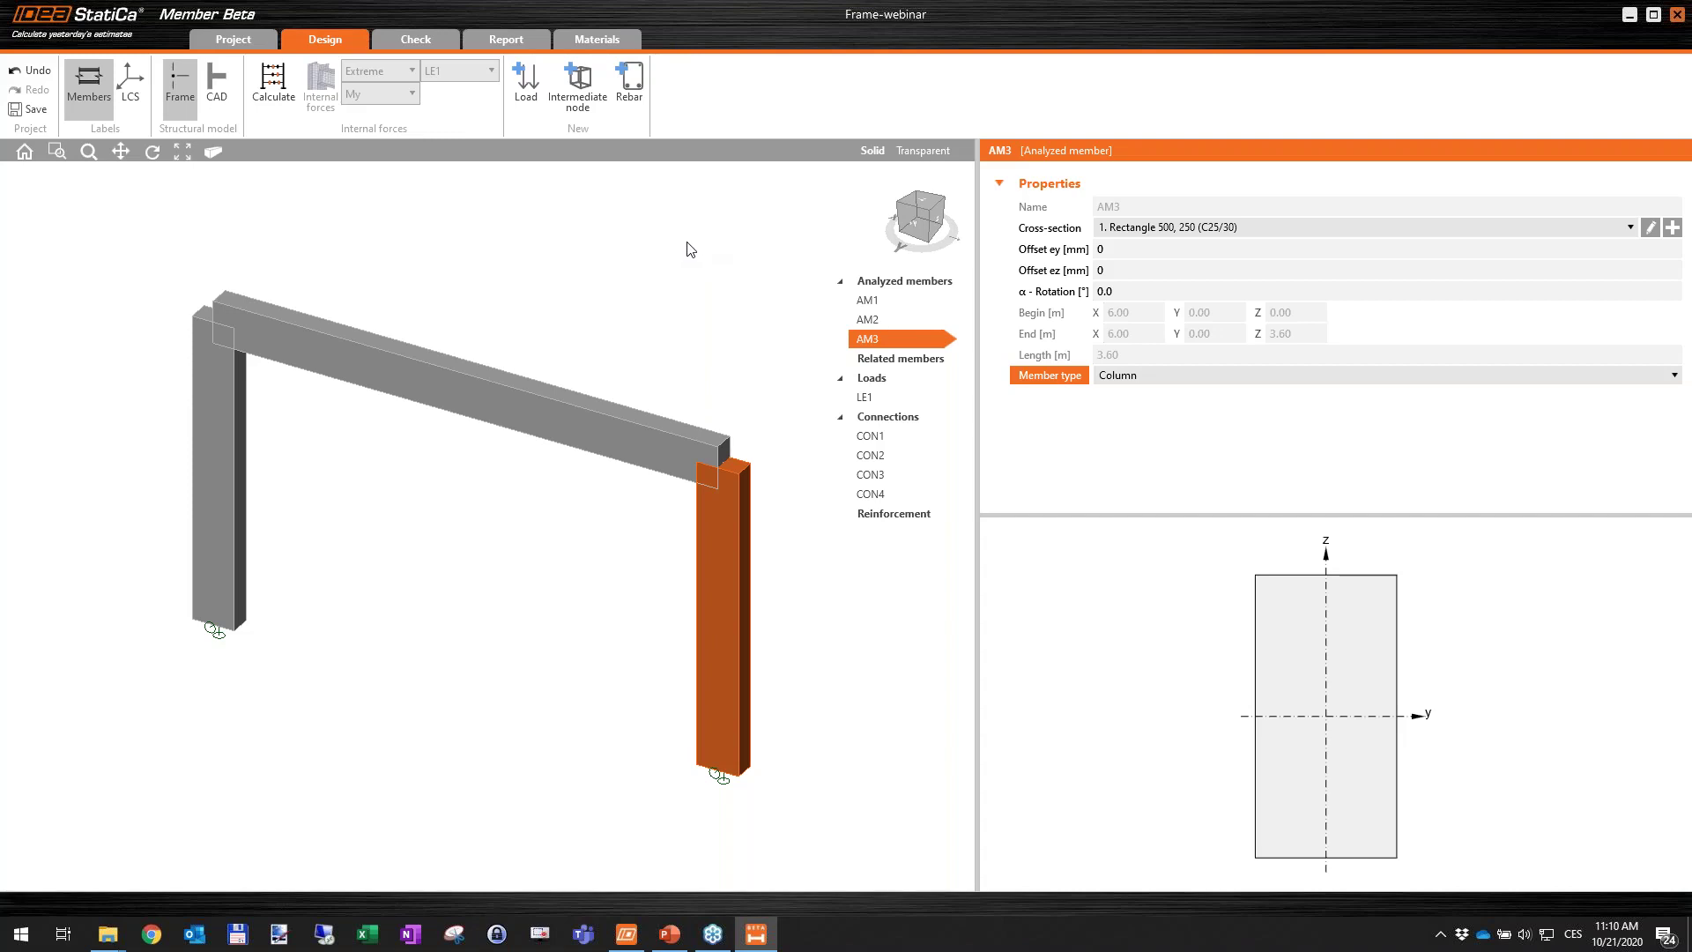
mouse_move(718, 333)
middle_down()
mouse_move(684, 317)
mouse_move(701, 321)
middle_up()
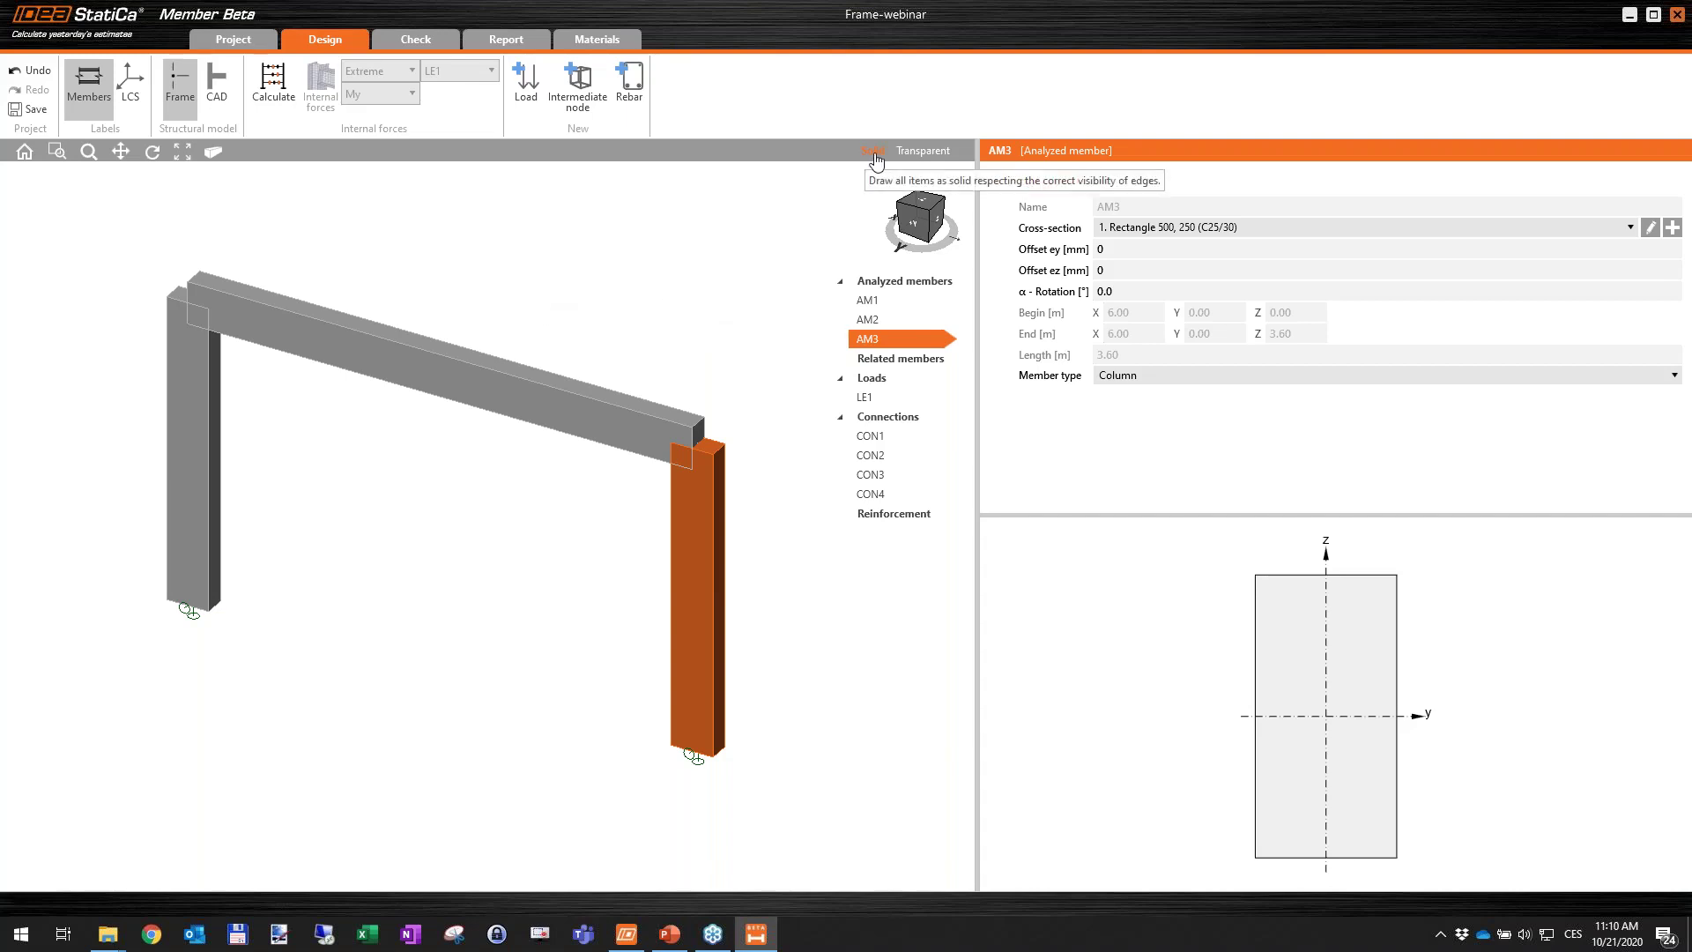
Display the frame as transparent and restrain rotations Rx, Ry and Rz in the support at connection CON1.
click(923, 150)
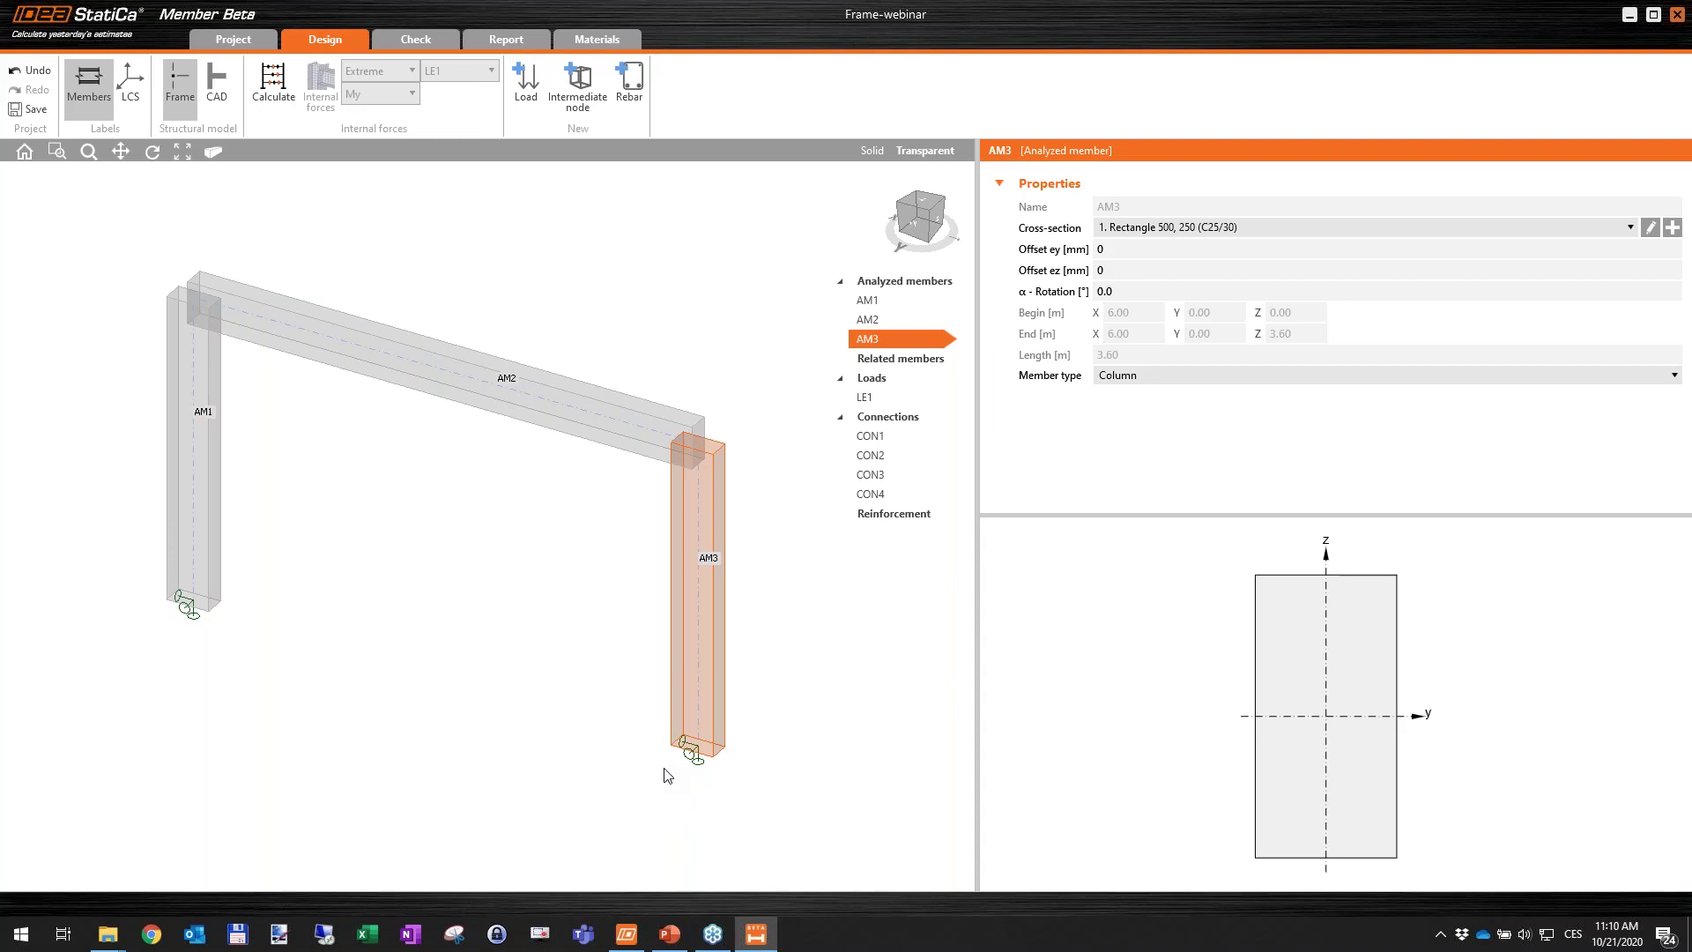
click(910, 446)
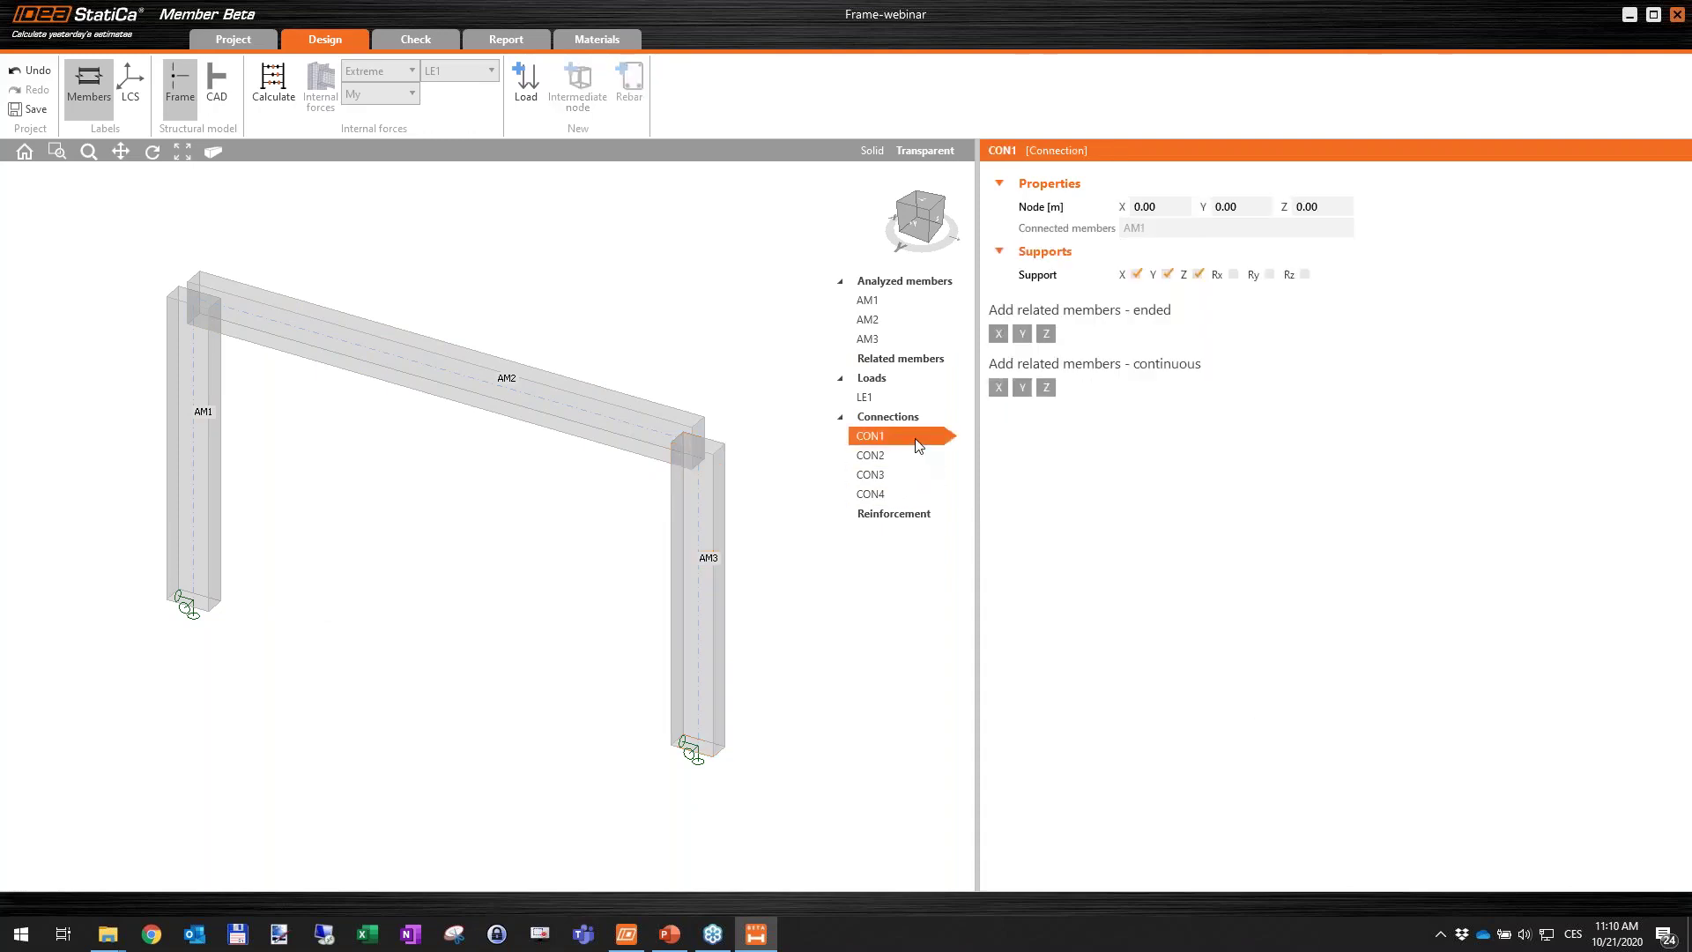
scroll(150, 623, up, 2)
scroll(352, 647, down, 4)
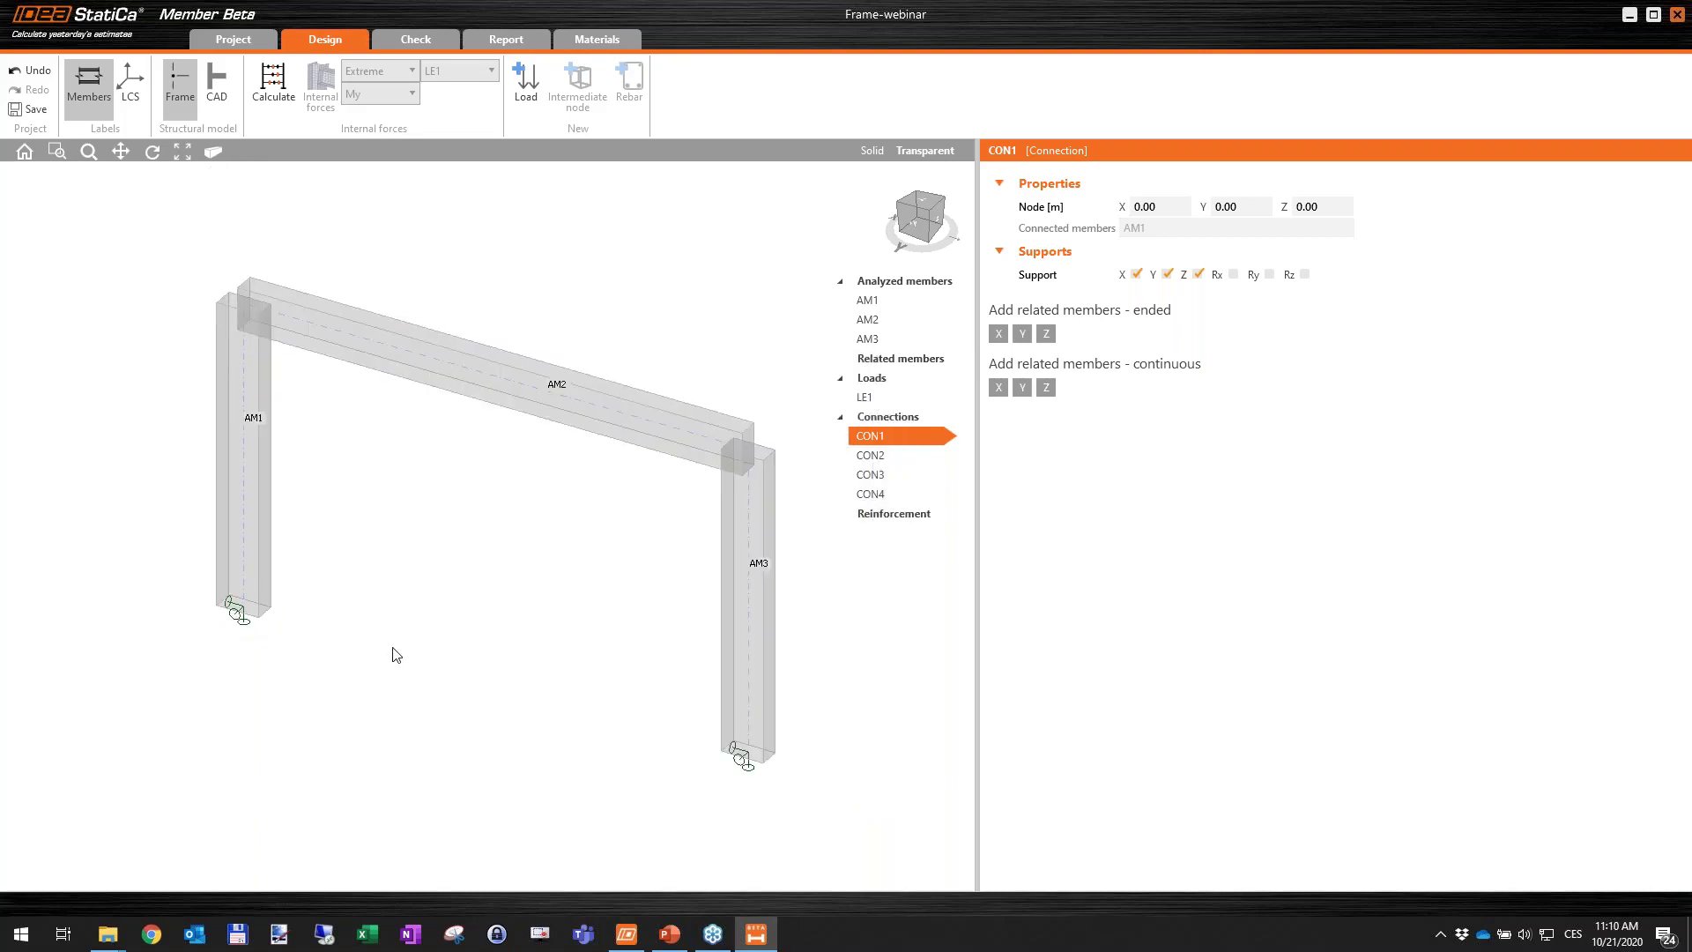
click(1232, 274)
click(1270, 274)
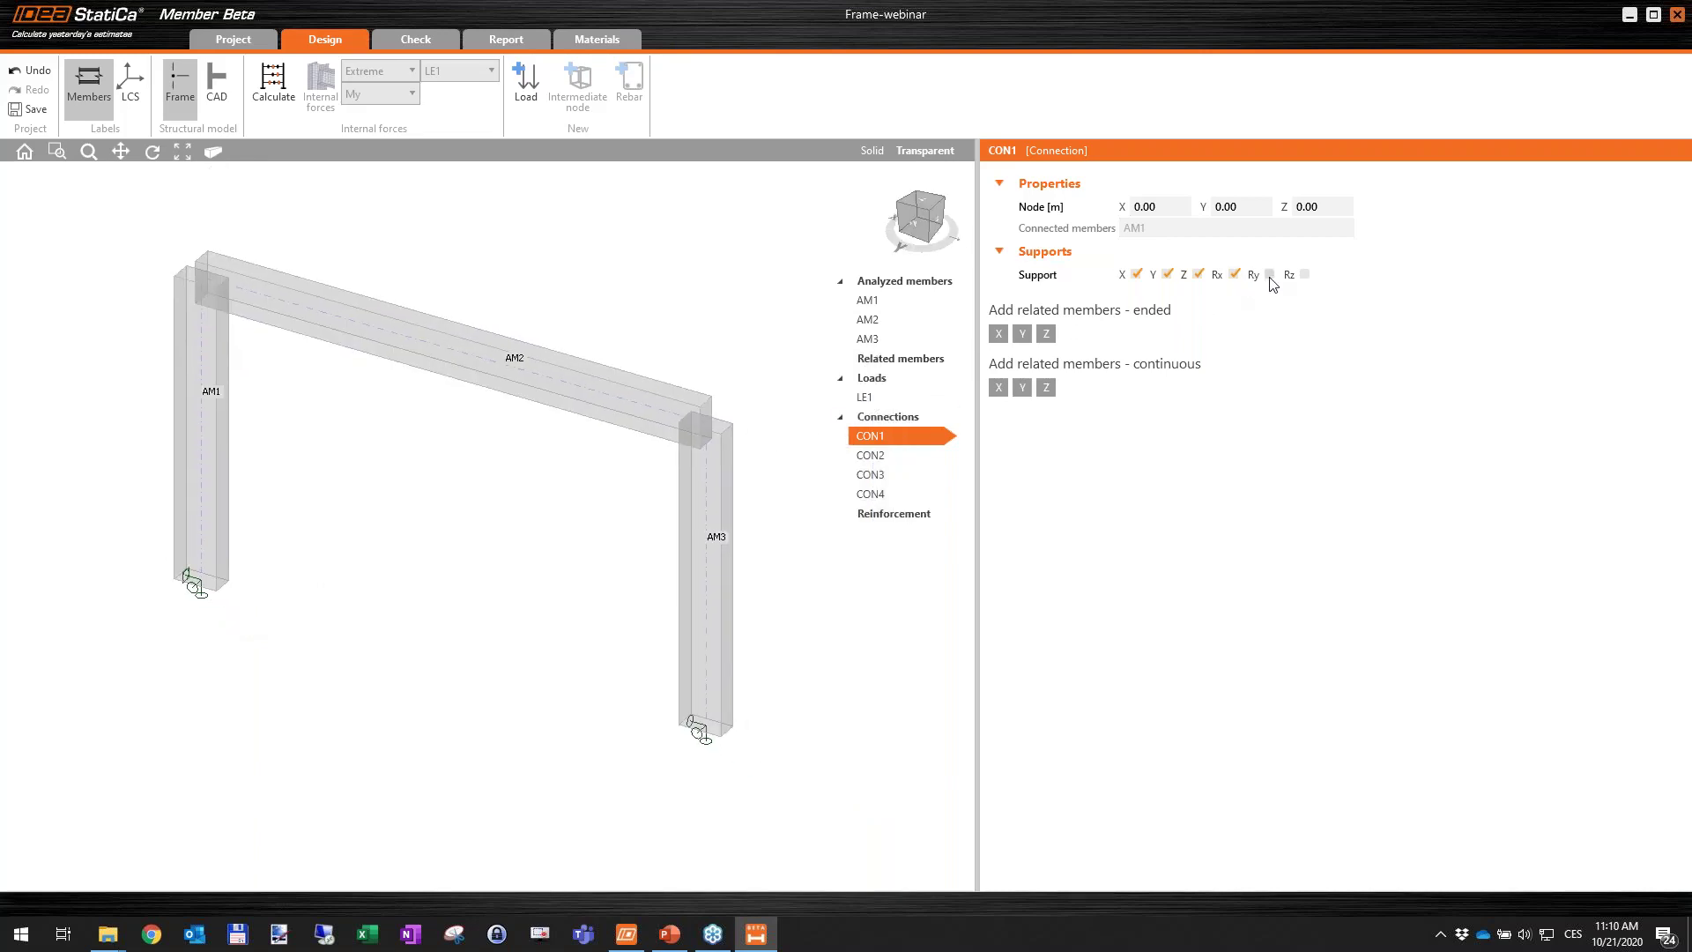
click(1306, 275)
scroll(203, 583, up, 4)
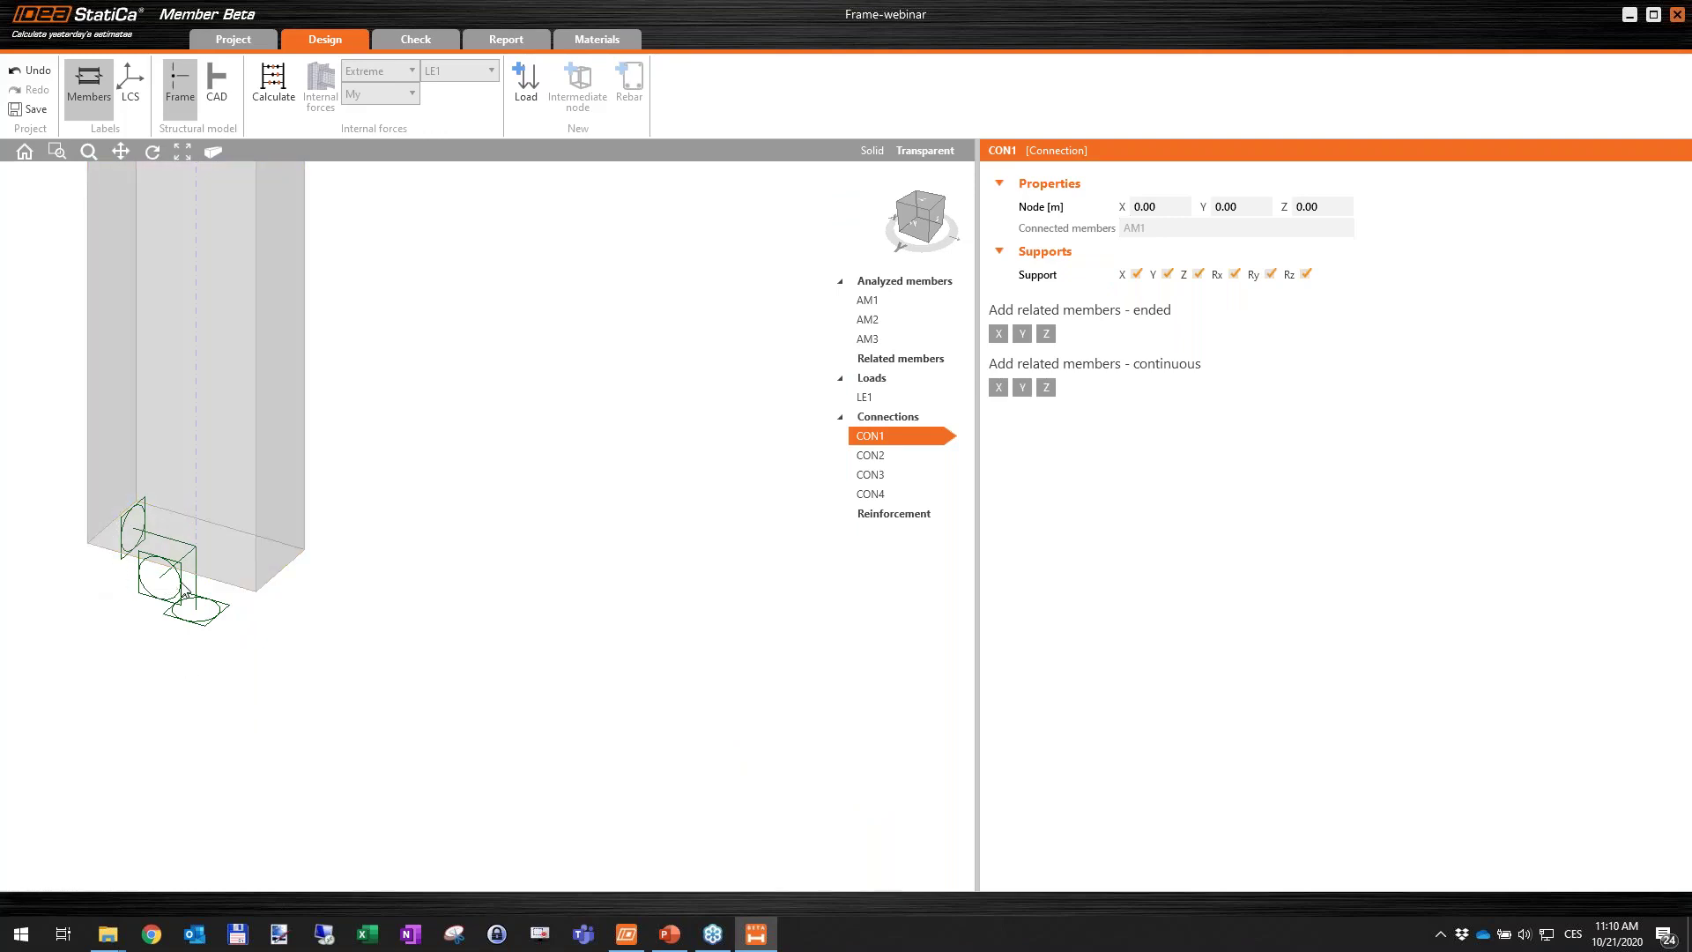
scroll(429, 639, down, 5)
scroll(566, 687, up, 2)
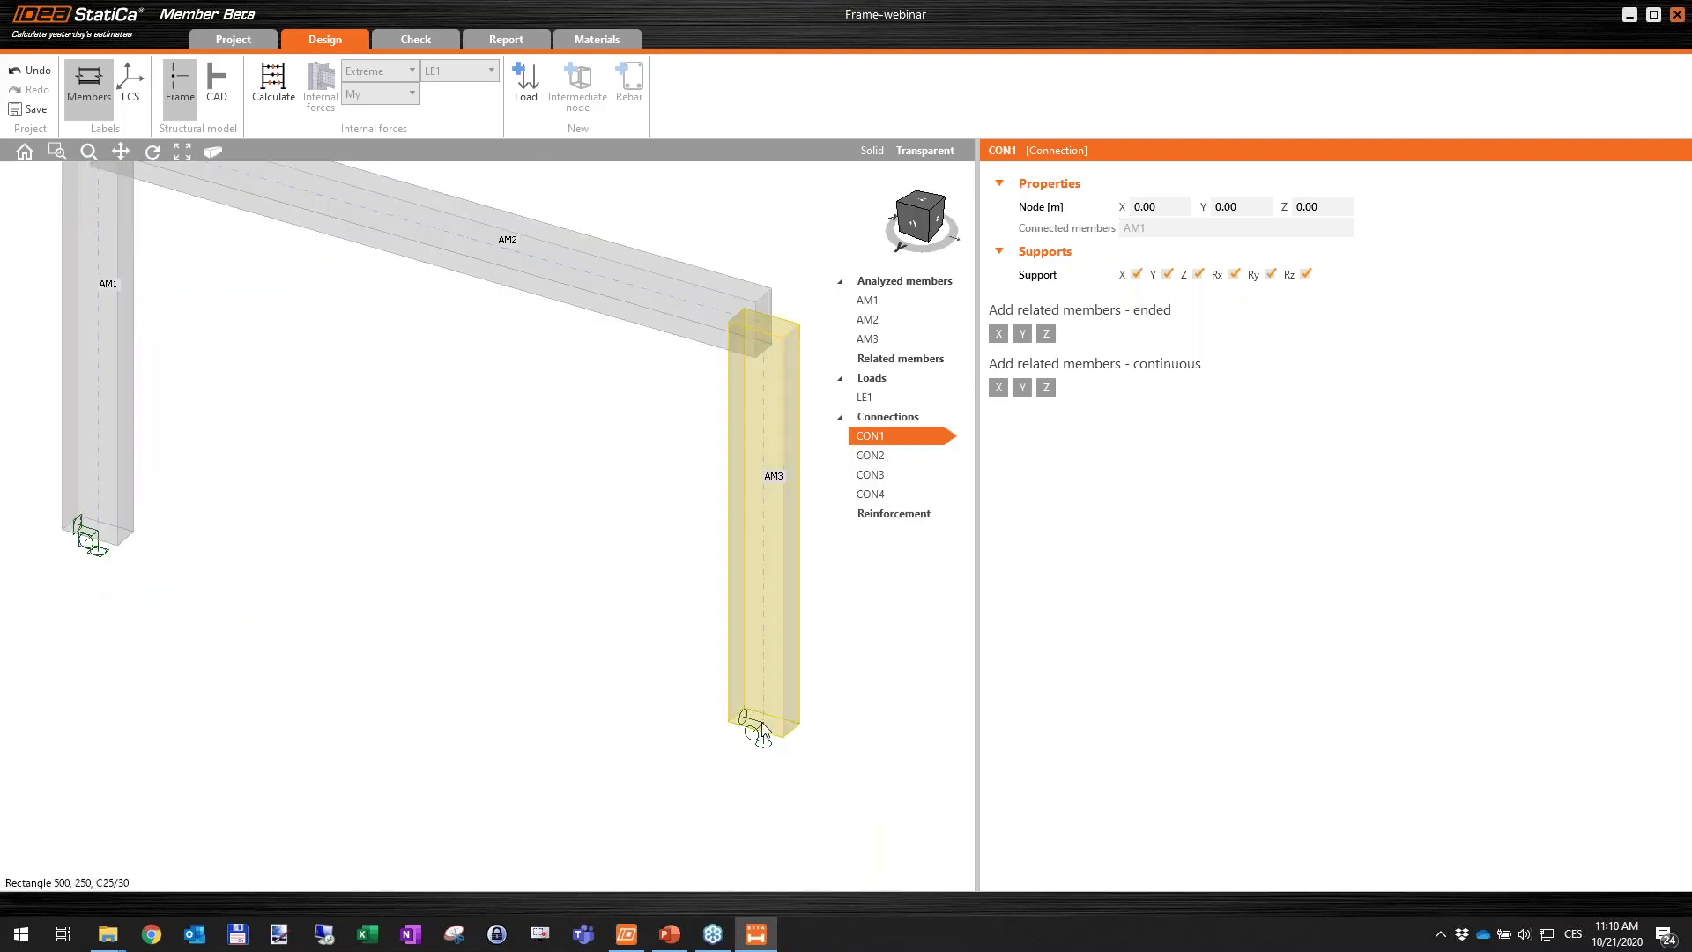
Restrain rotations Rx, Ry and Rz in the support at connection CON4.
click(881, 495)
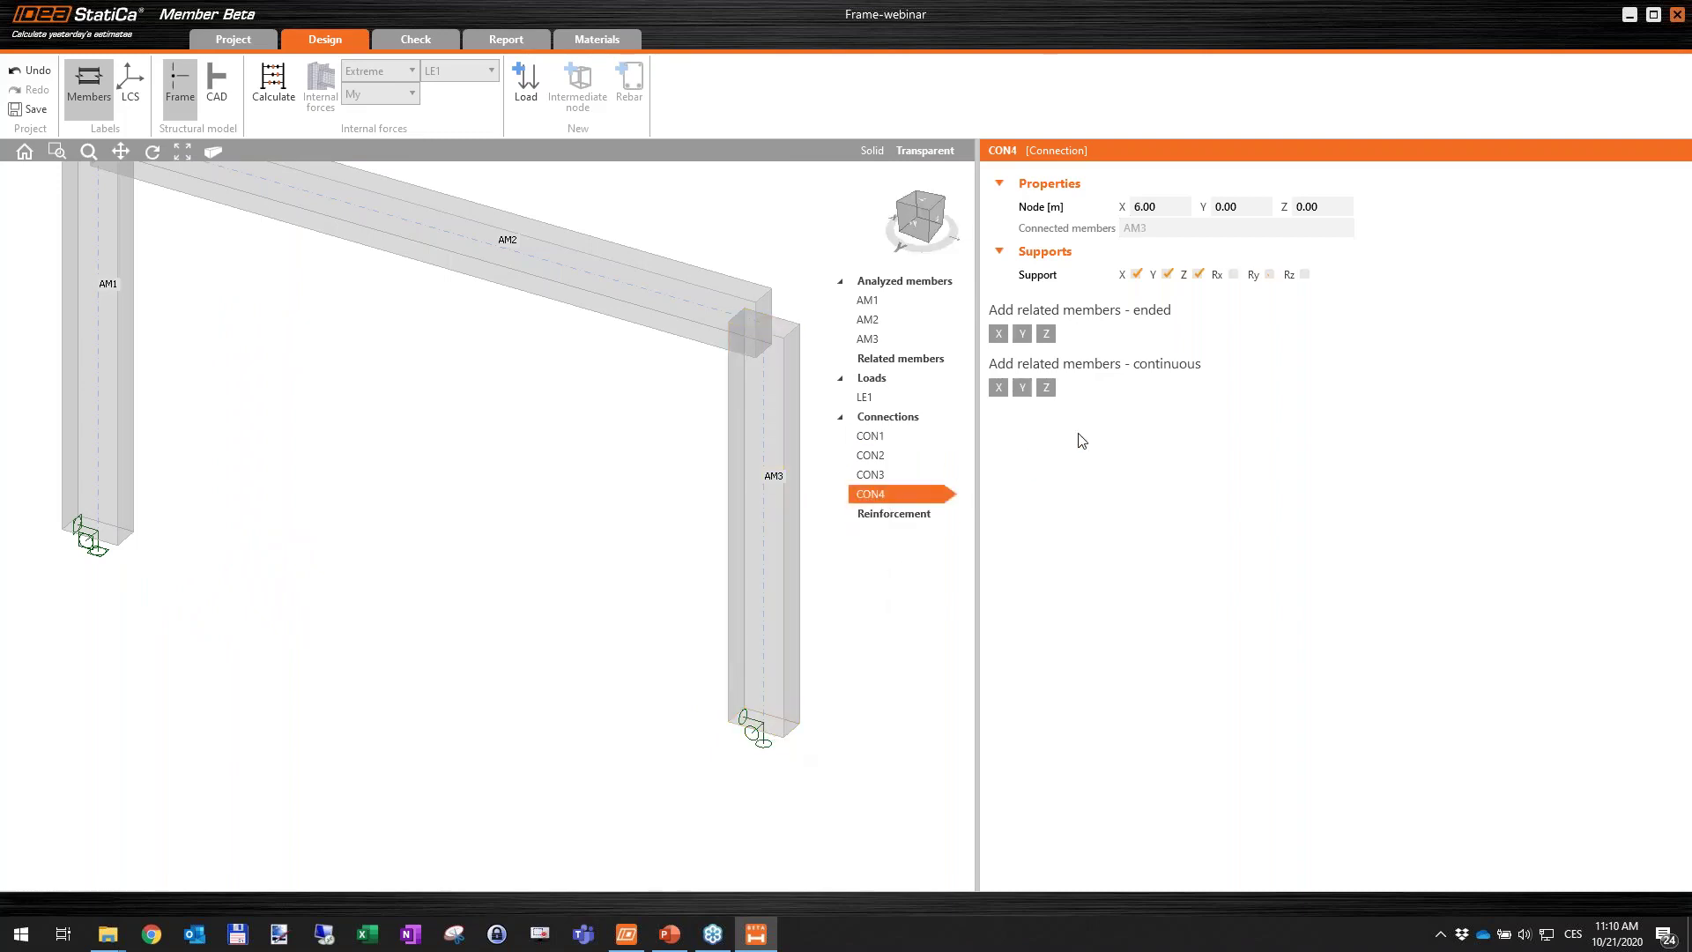
click(1237, 275)
click(1235, 274)
click(1269, 274)
click(1304, 275)
scroll(772, 726, up, 4)
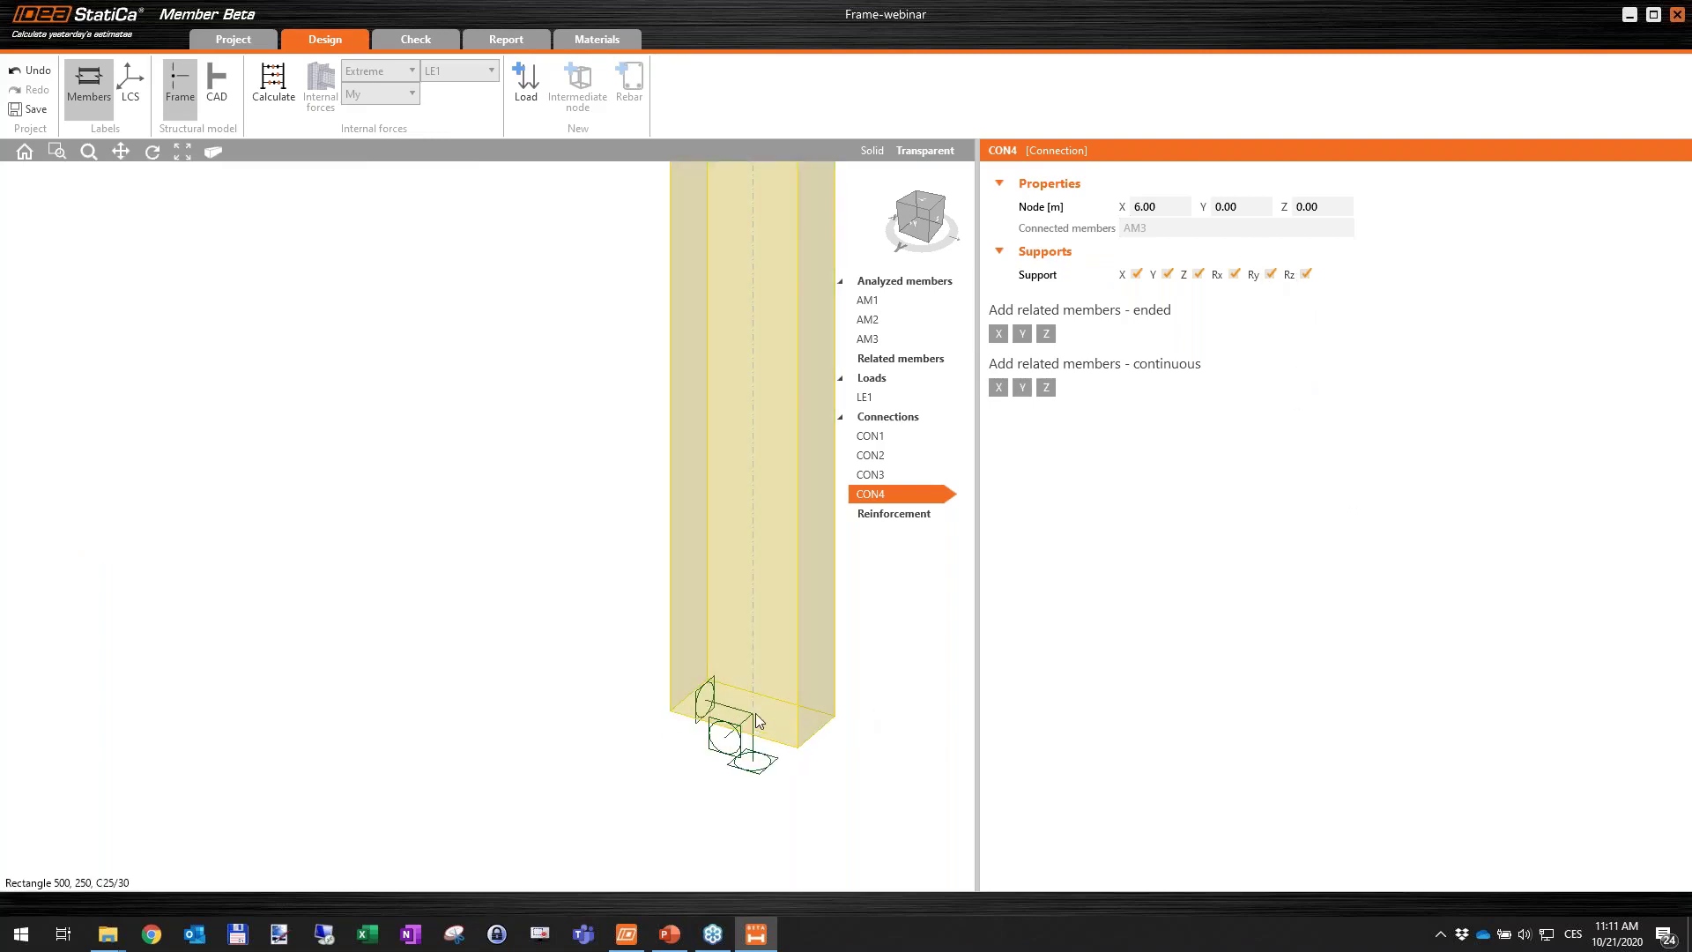
scroll(754, 712, down, 5)
middle_drag(619, 585, 618, 589)
middle_drag(634, 649, 611, 643)
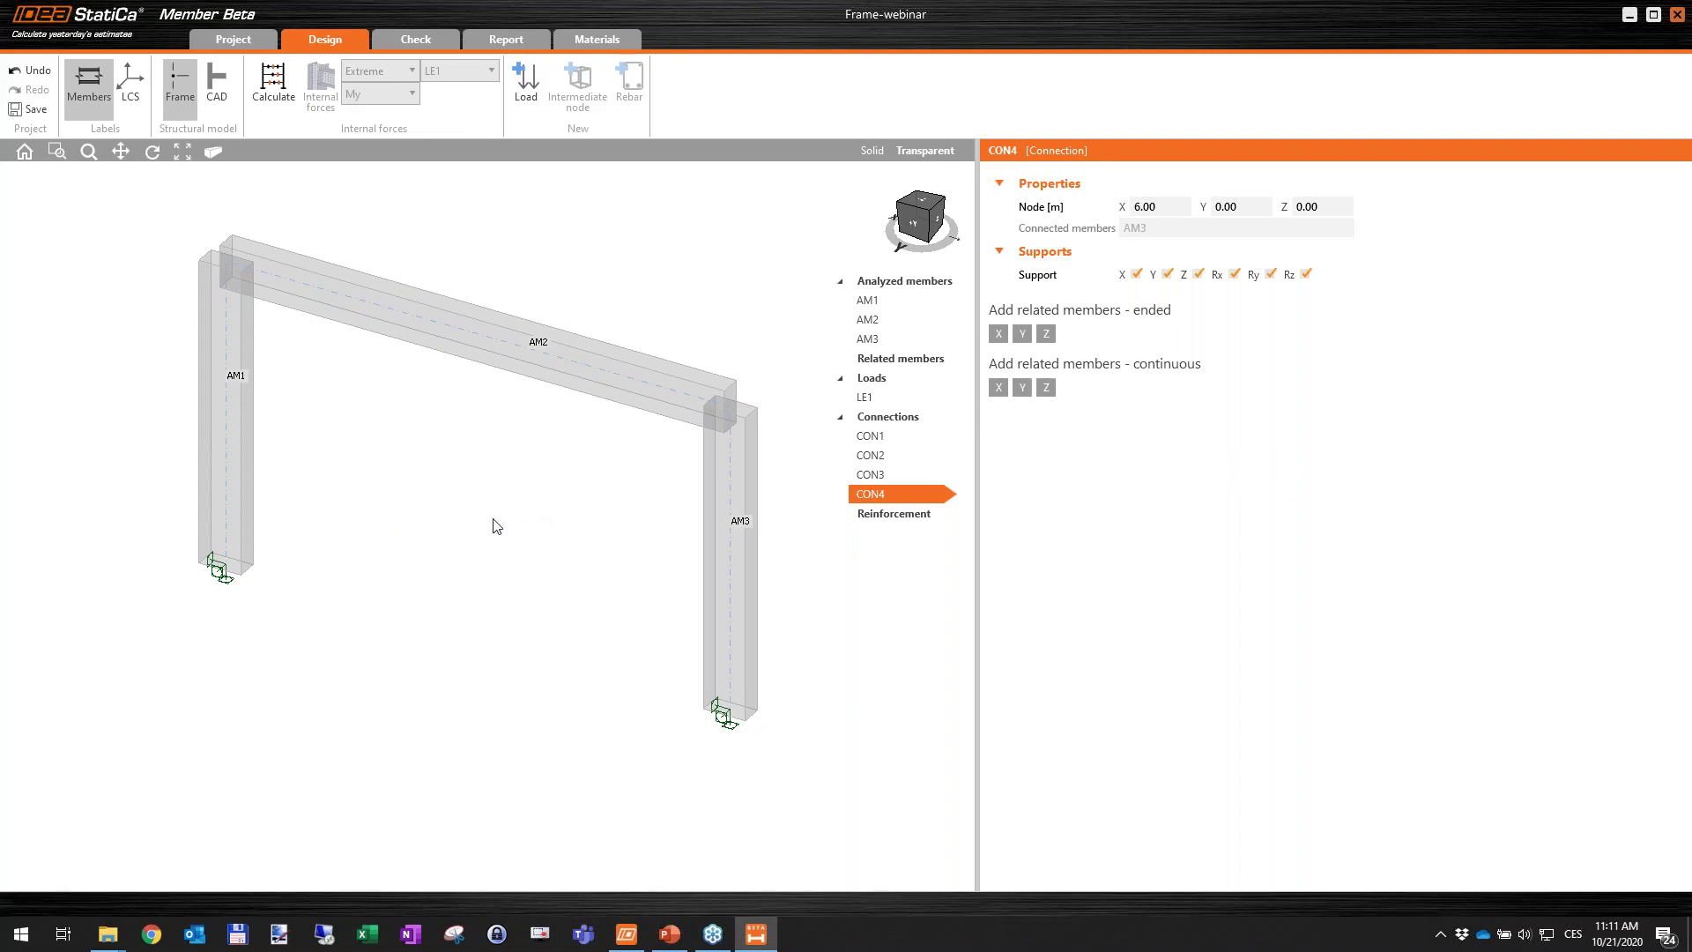
Open load LE1 with its line loads on the three members.
click(885, 401)
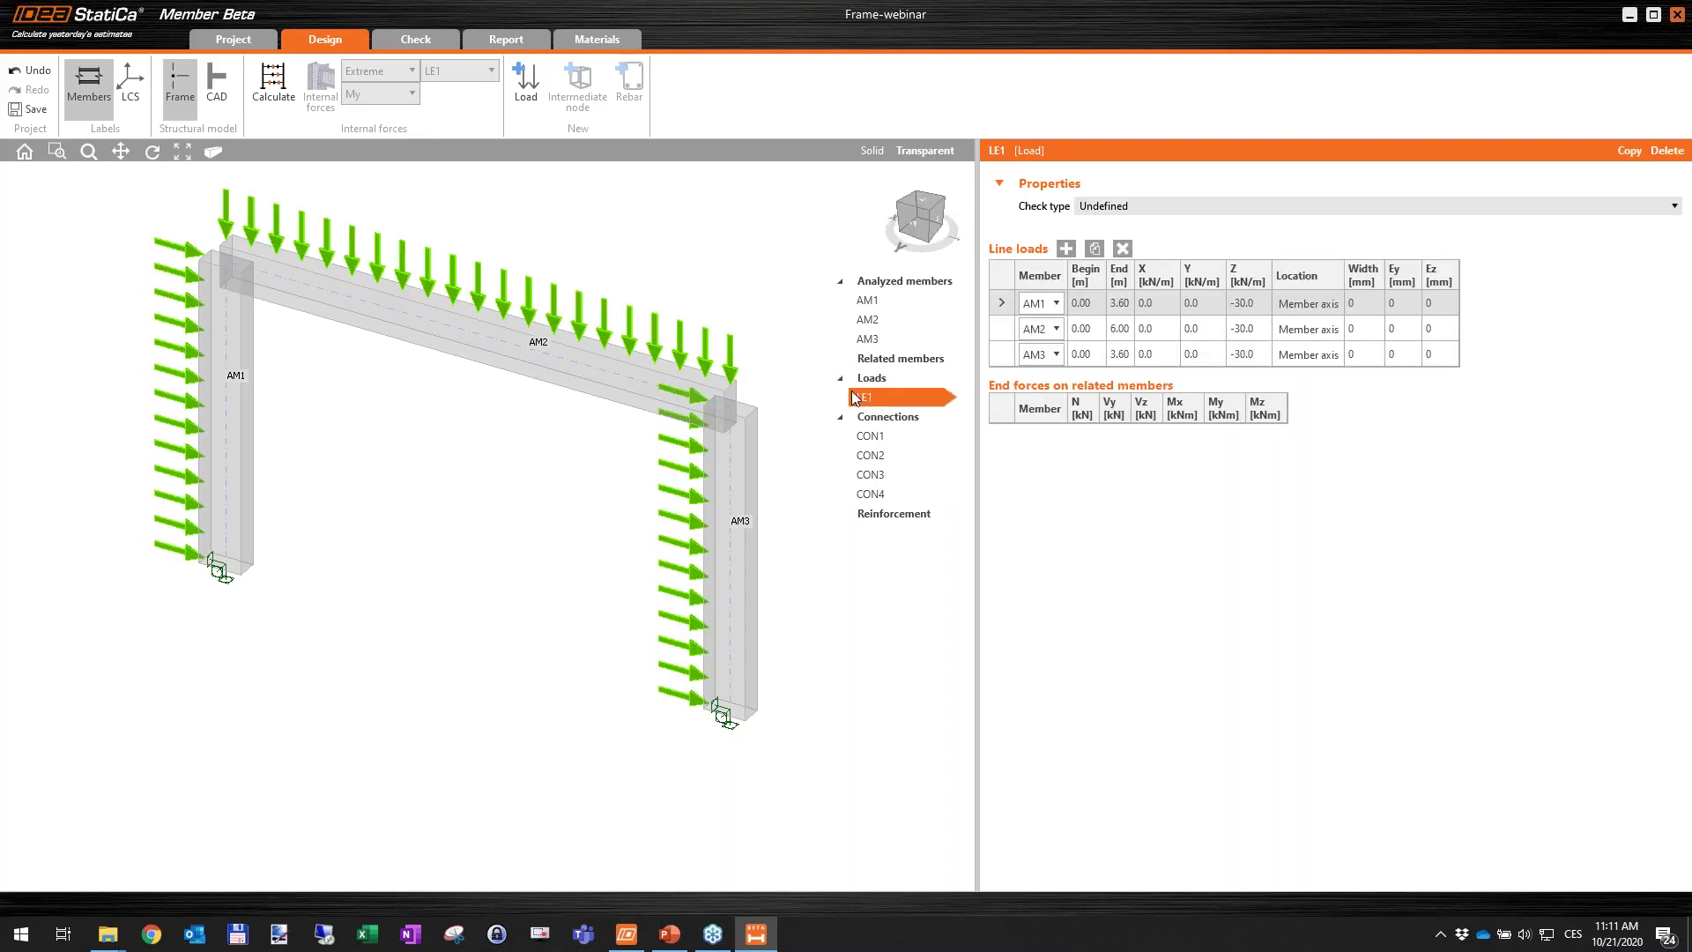
click(533, 86)
middle_drag(689, 252, 685, 280)
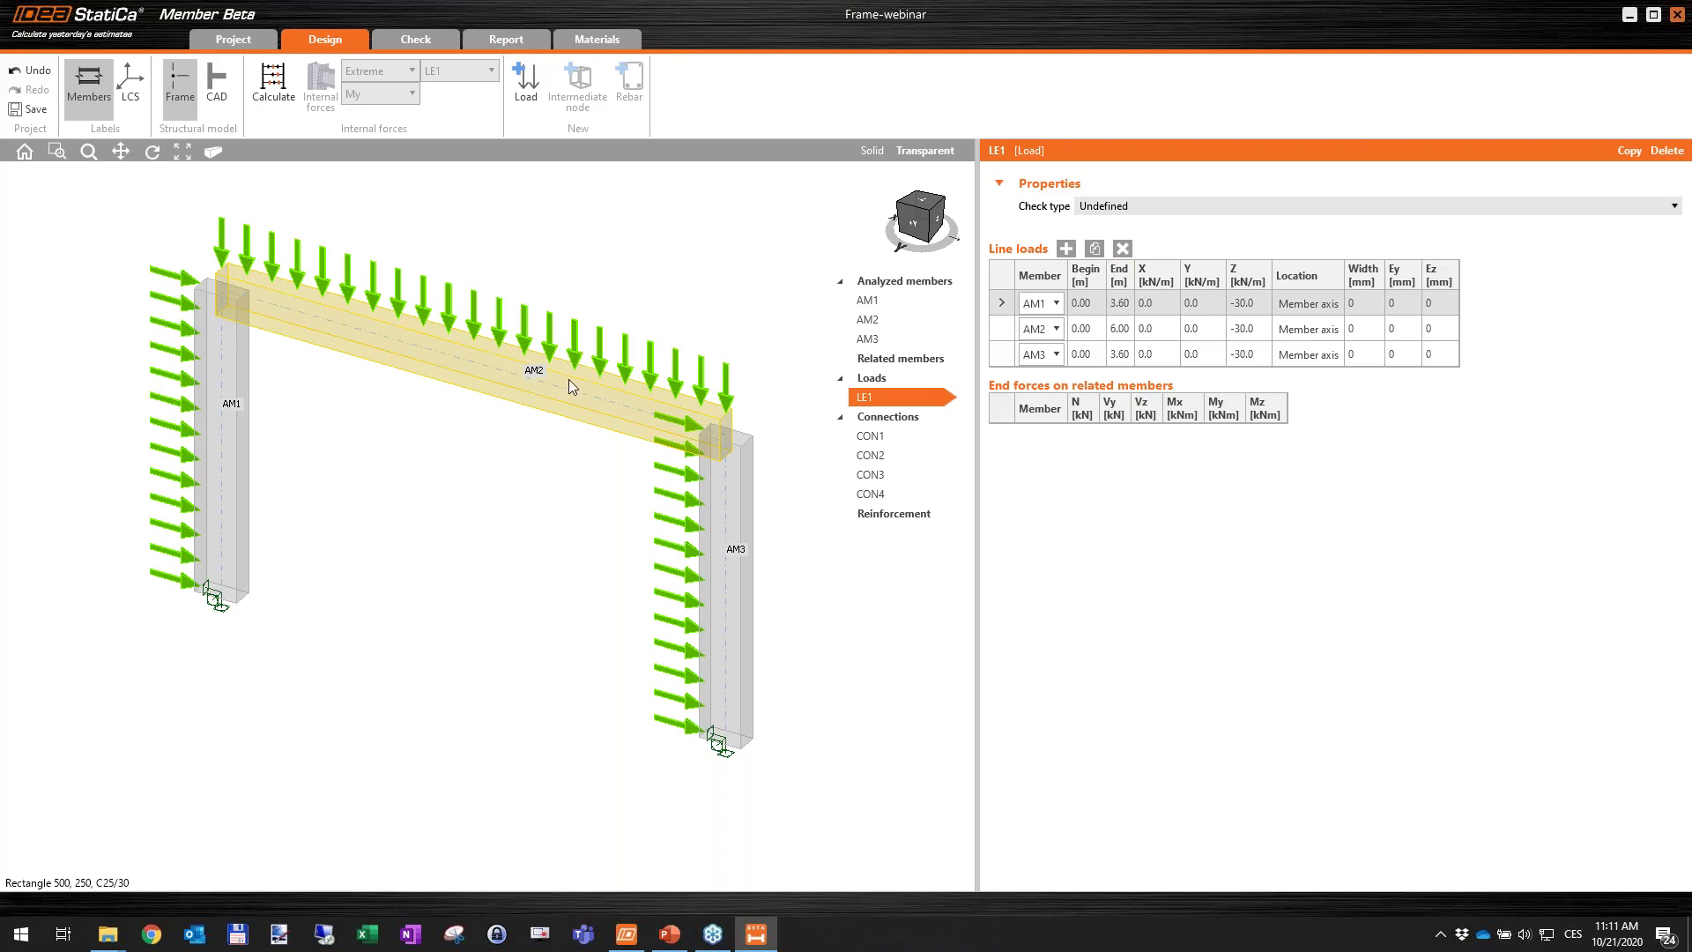
Limit the line load on AM1 to the stretch from 1 m to 2 m along the column.
click(1153, 301)
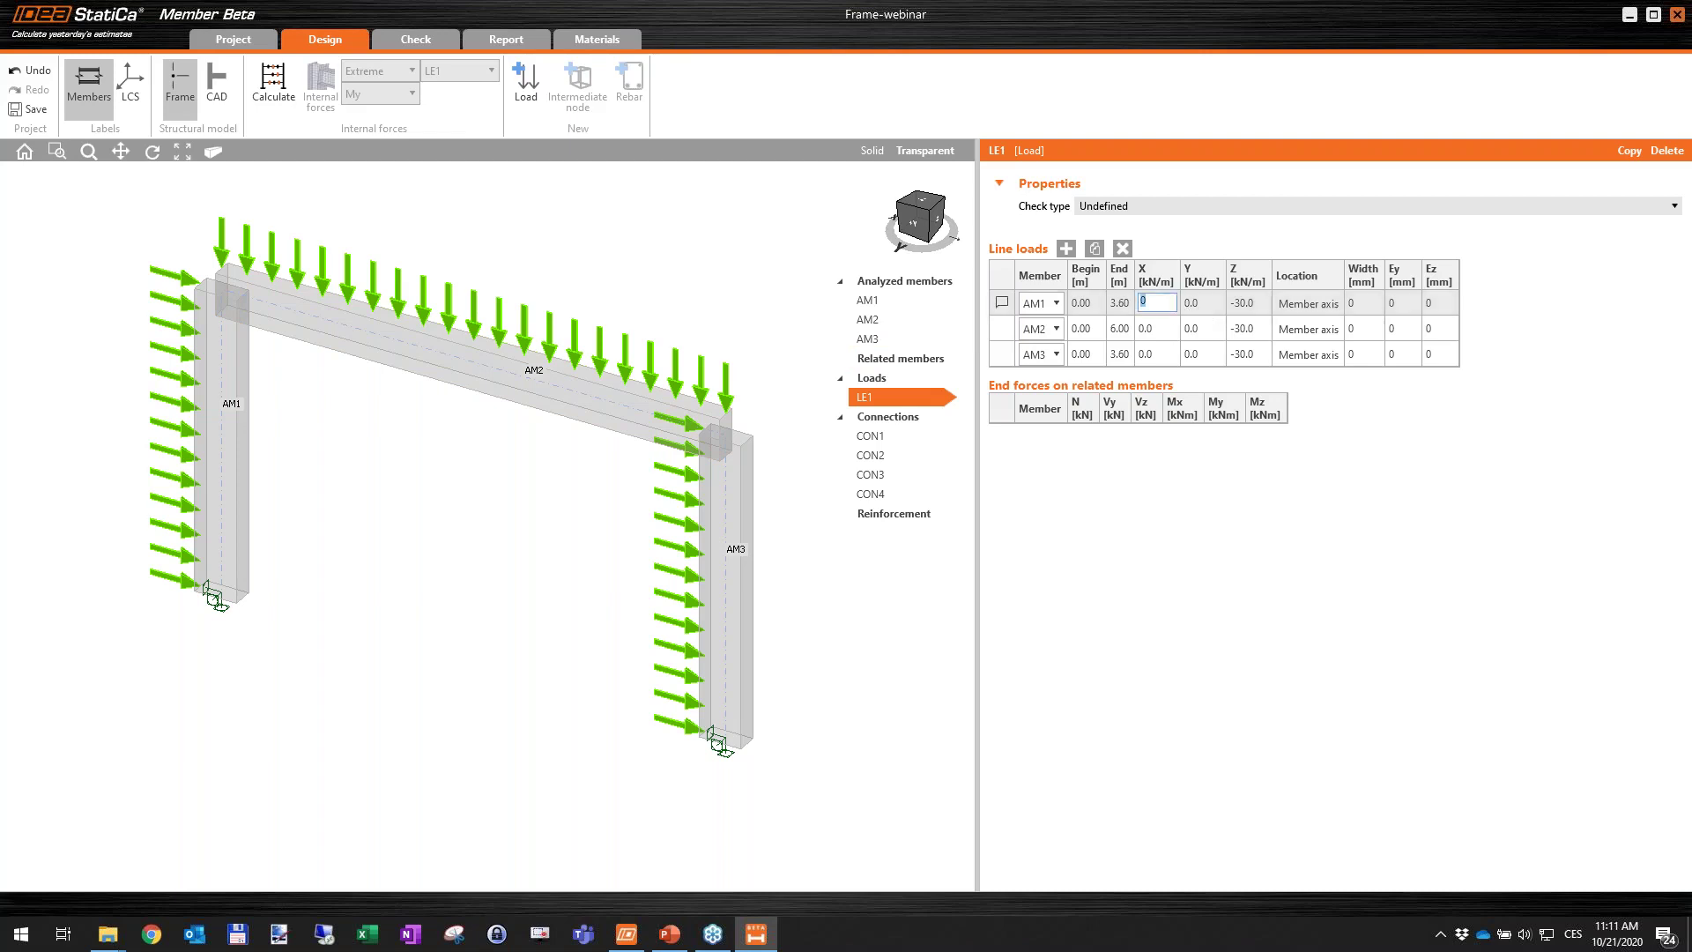
click(1131, 306)
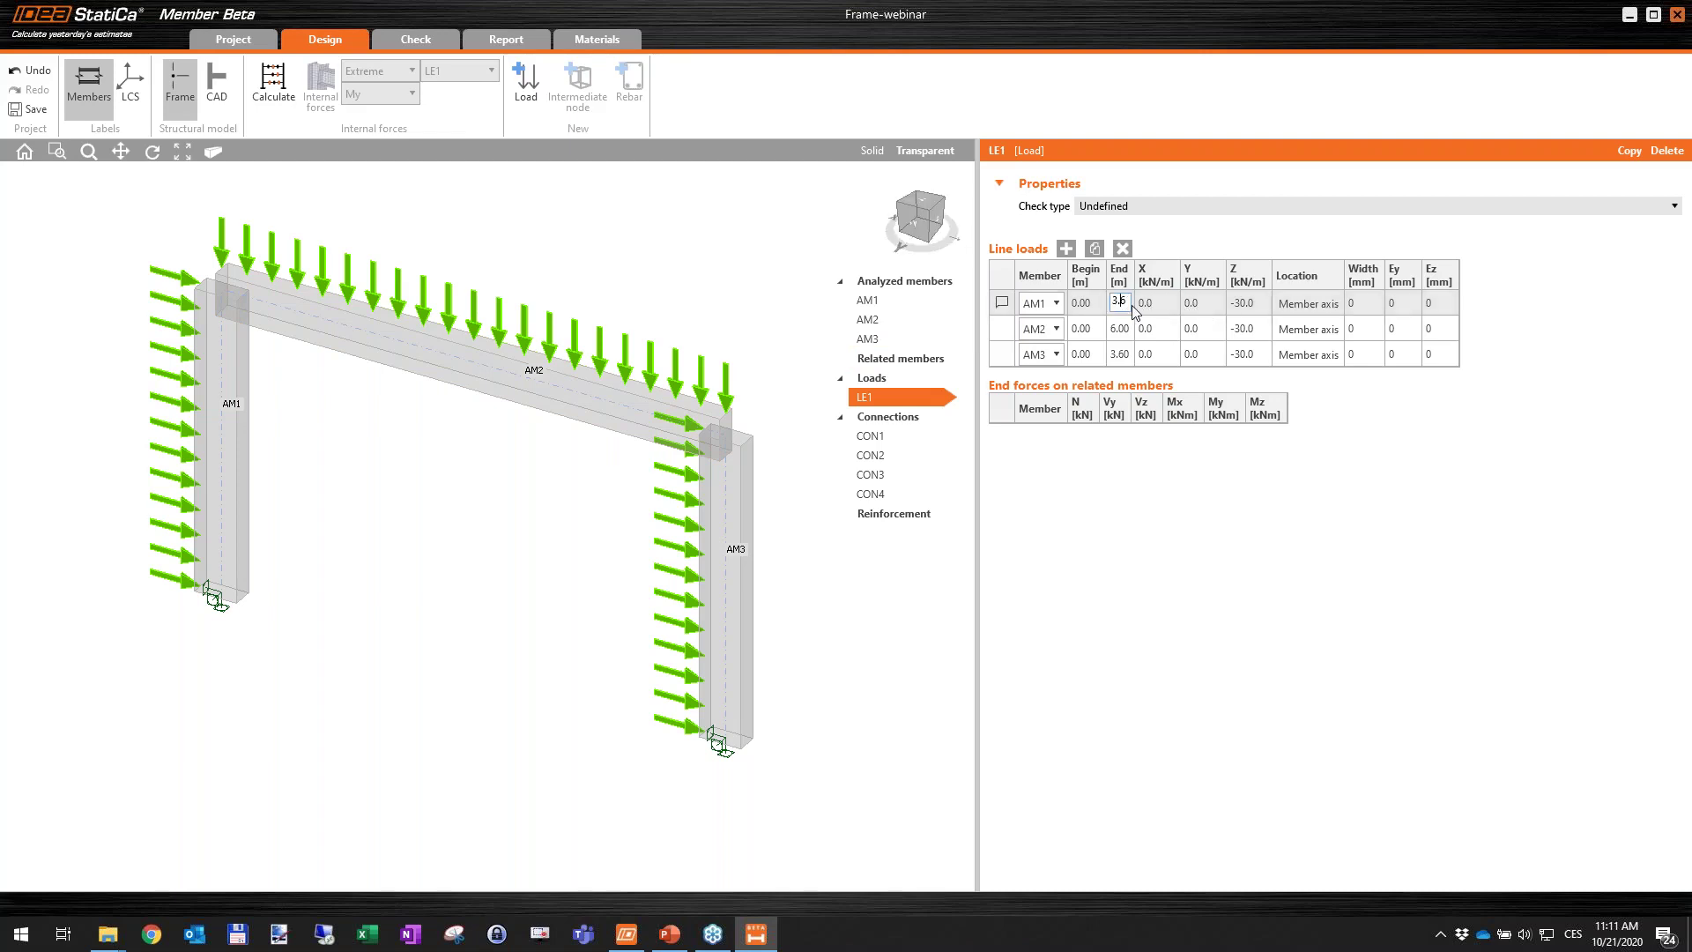
drag(1130, 305, 1100, 301)
text(2)
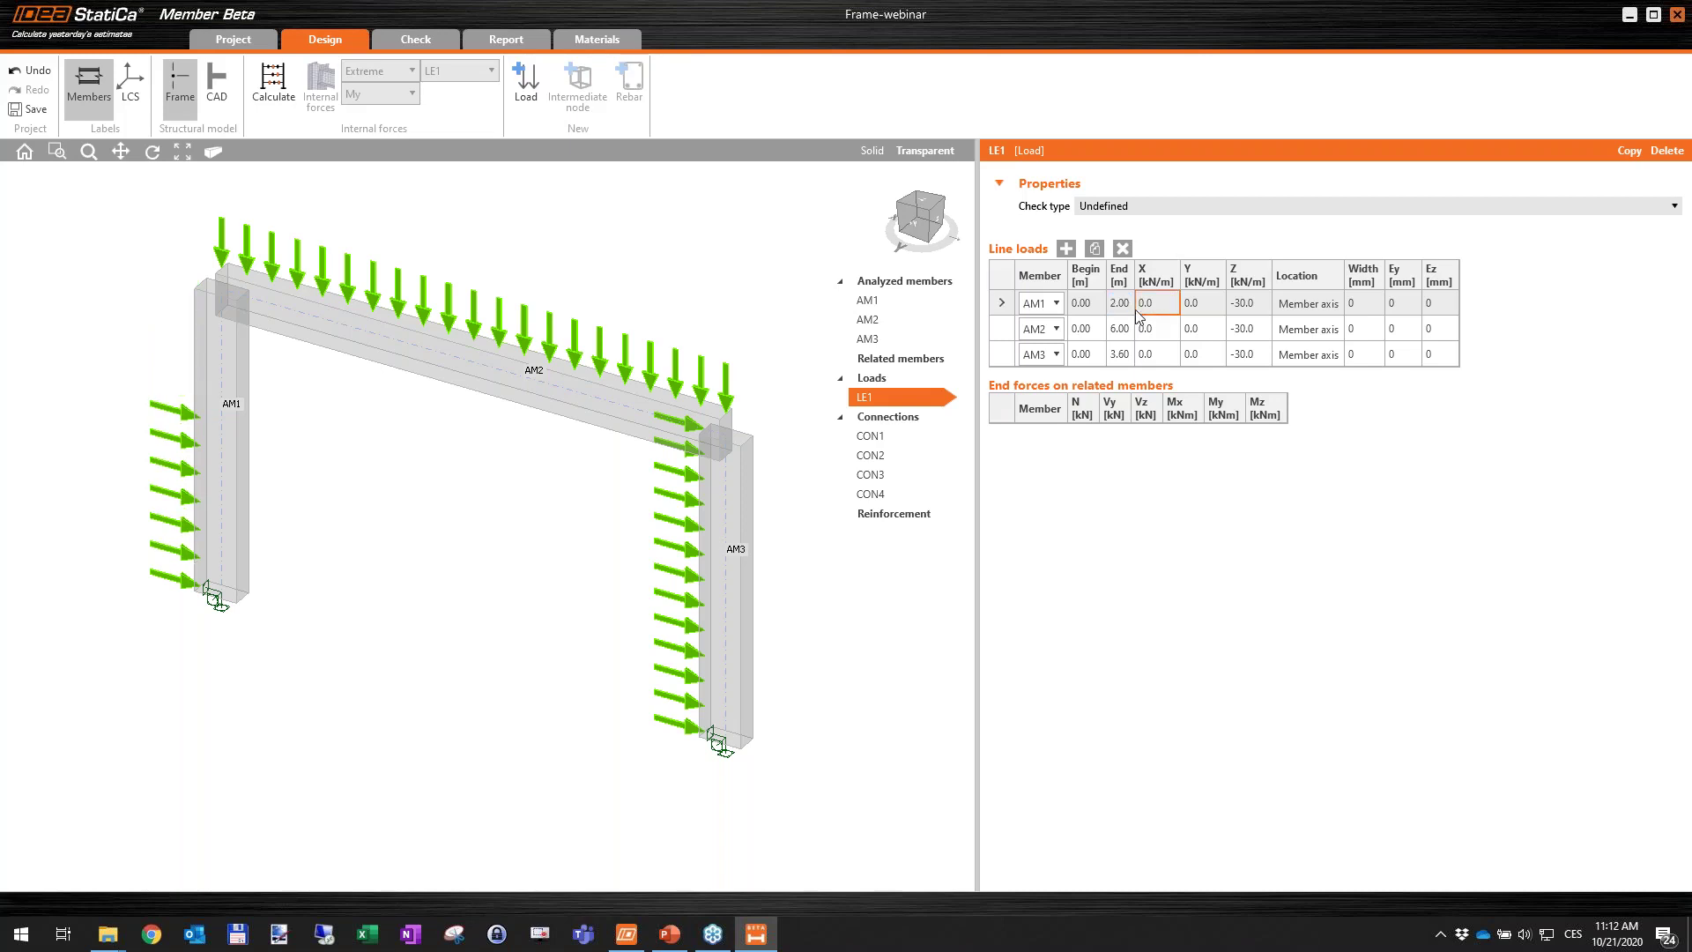
click(1098, 305)
click(1129, 306)
click(1103, 304)
click(1107, 305)
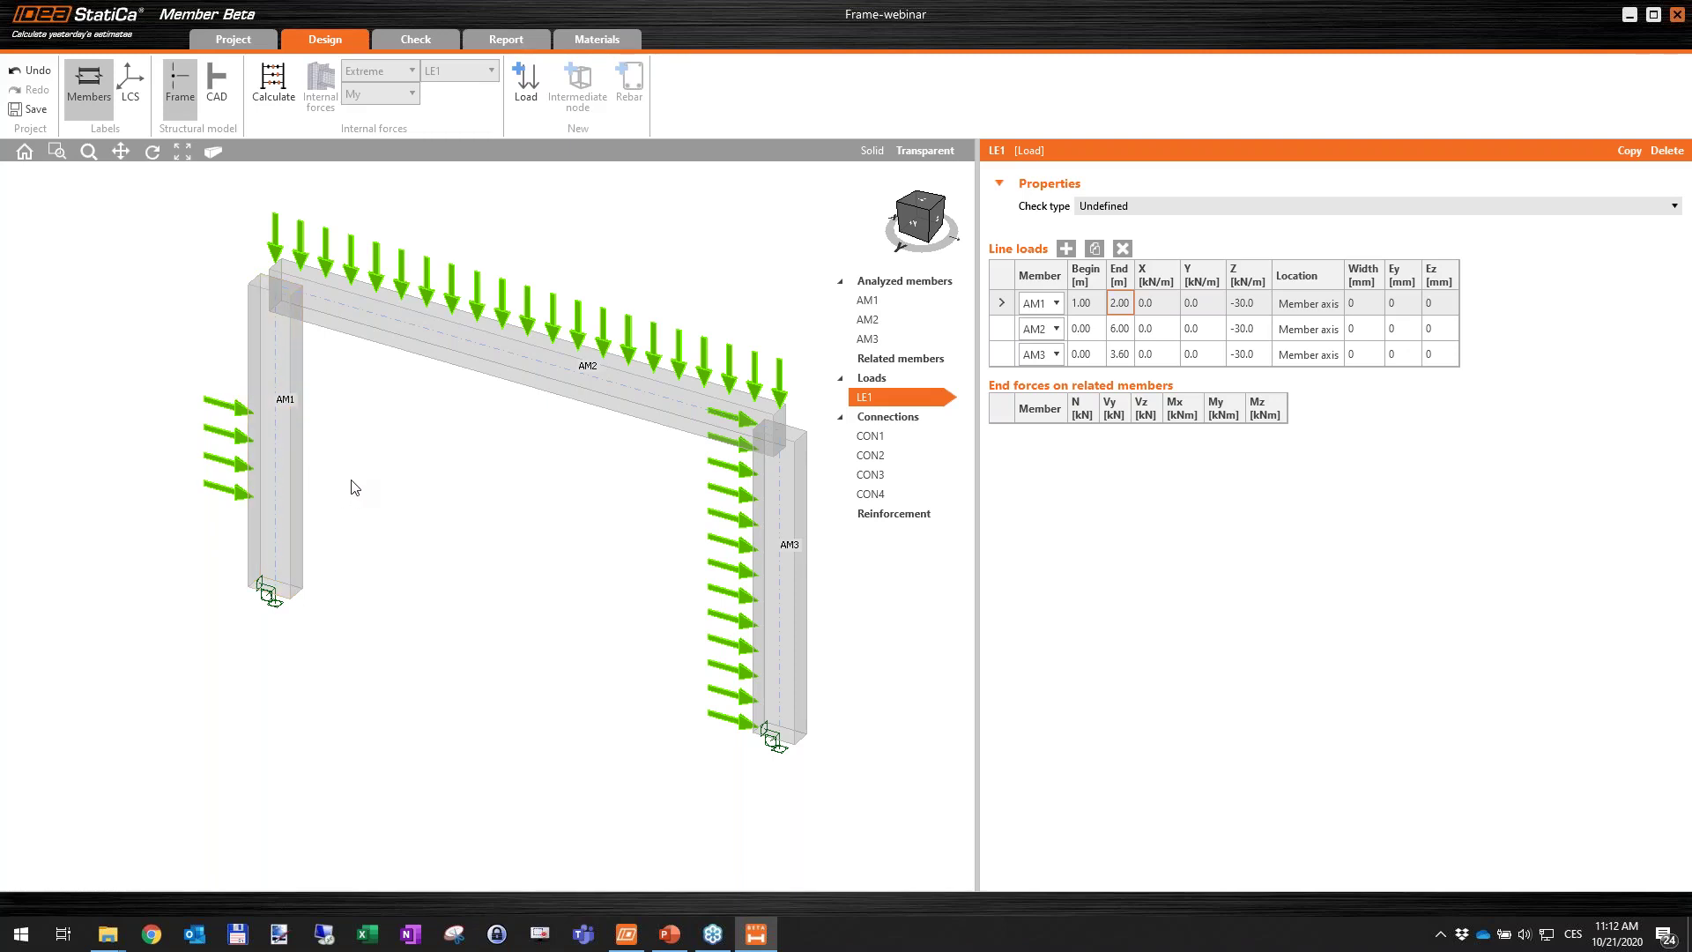
click(1097, 304)
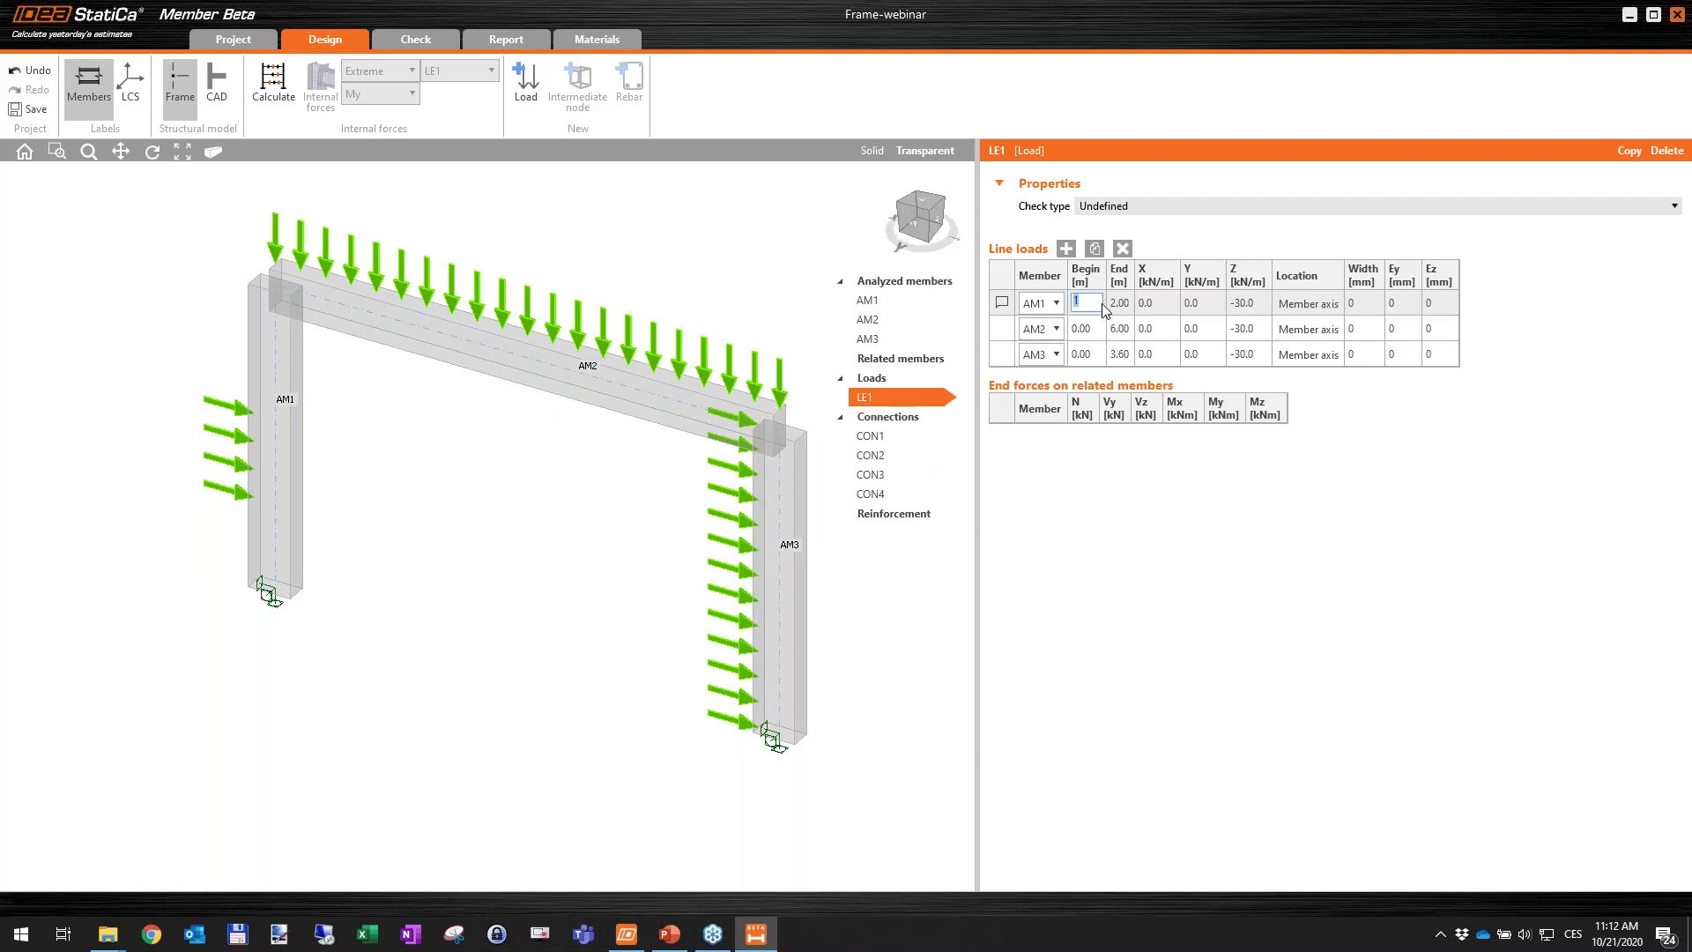
click(486, 397)
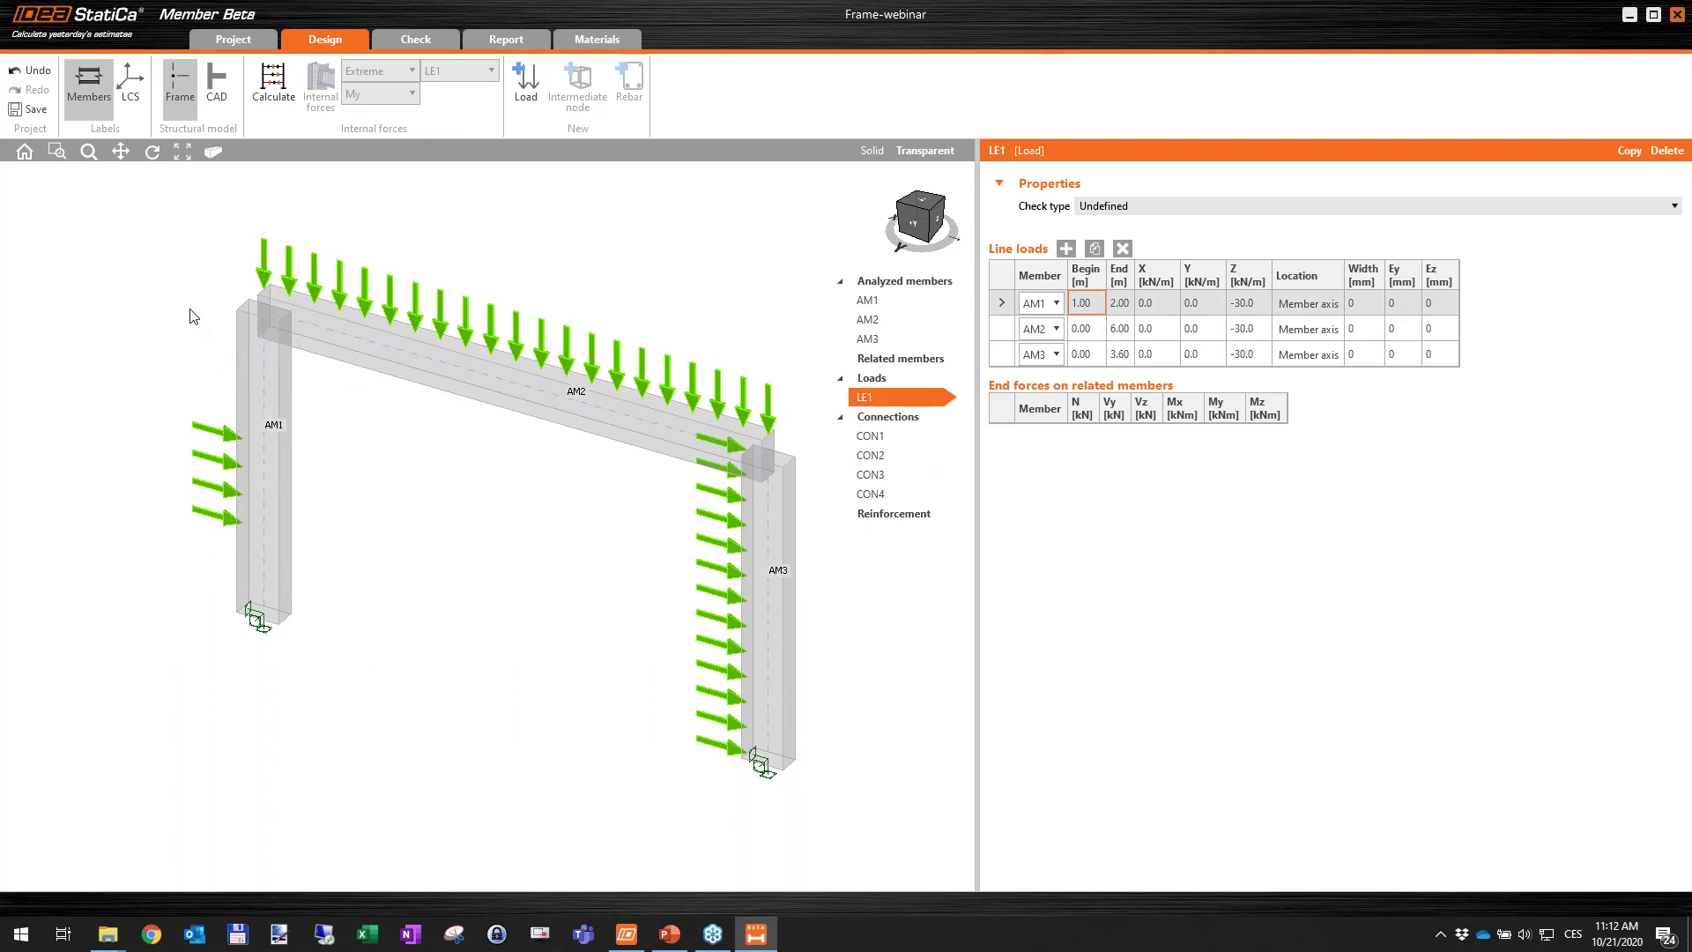
Set the line load on AM1 to begin at 0 m and end at 3.6 m.
click(1099, 304)
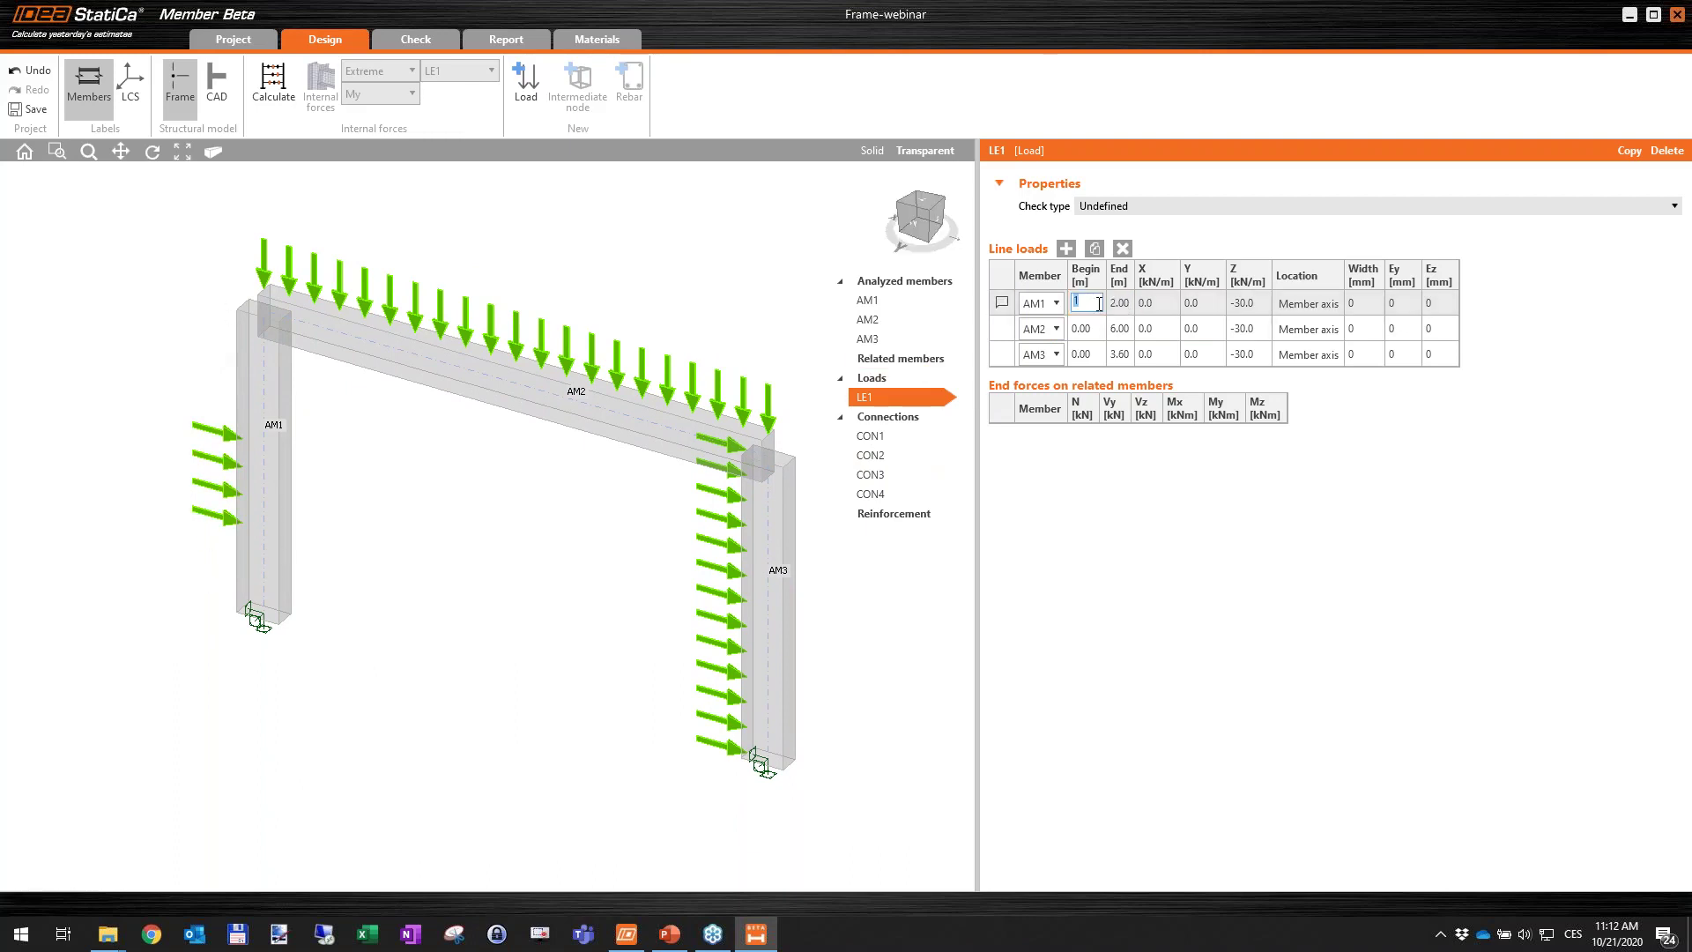
text(0)
click(1127, 306)
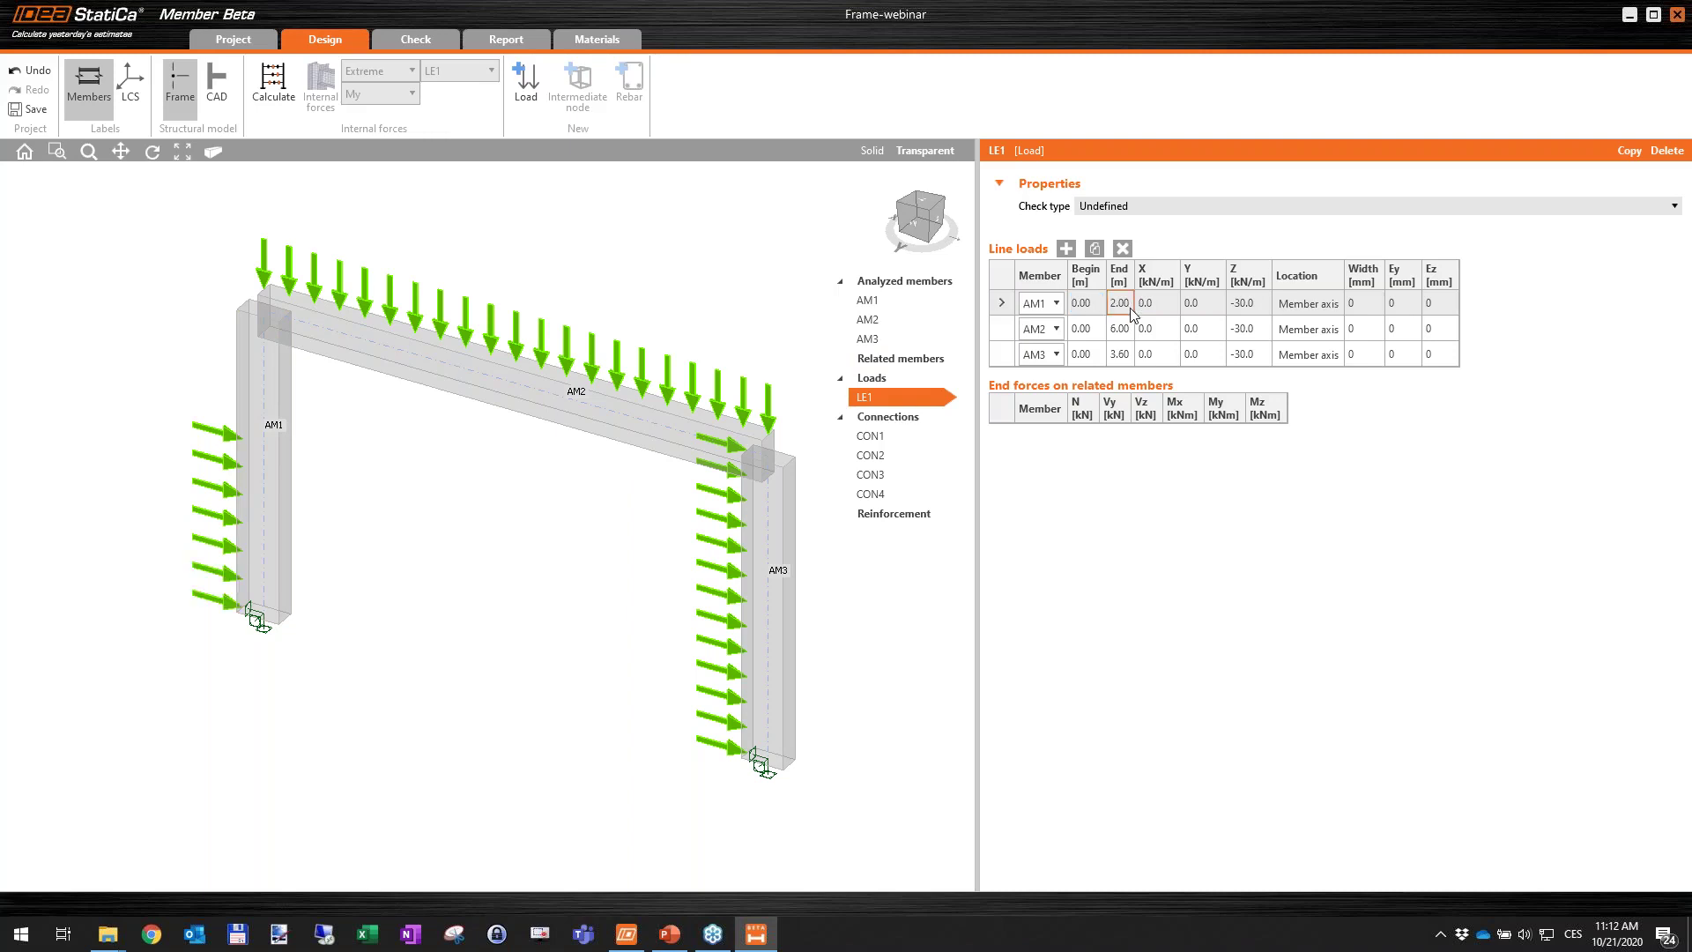
text(3.6)
key(Tab)
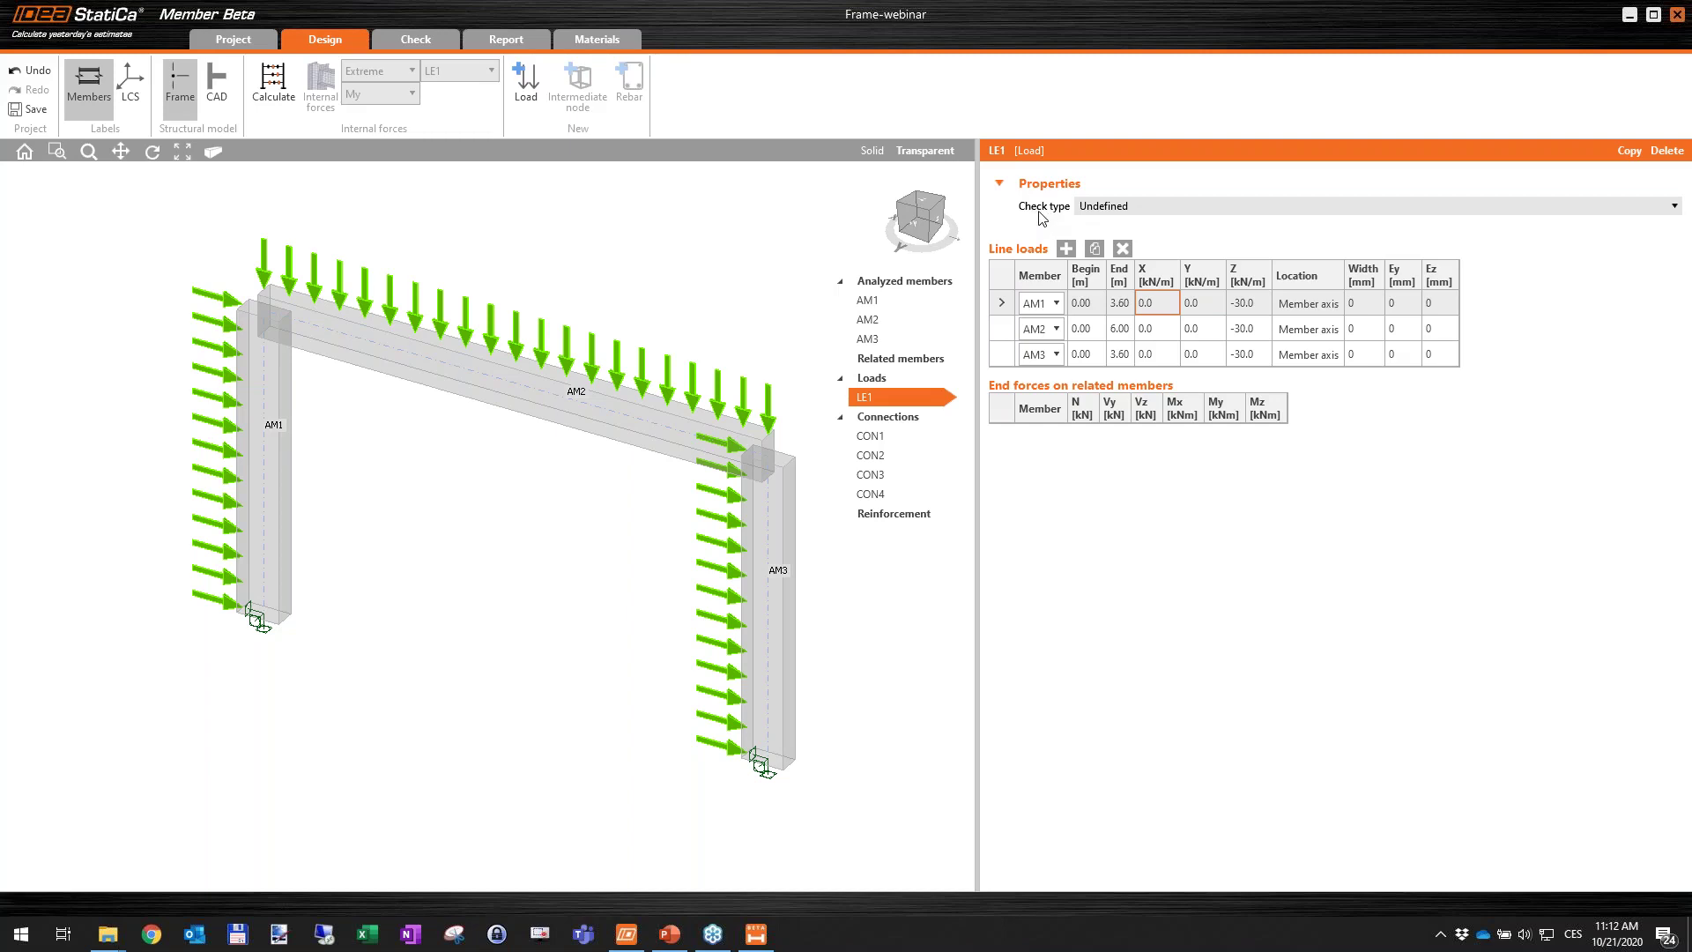
Set the check type of LE1 to ULS and the X component of AM1's line load to -4.22 kN/m.
click(1134, 209)
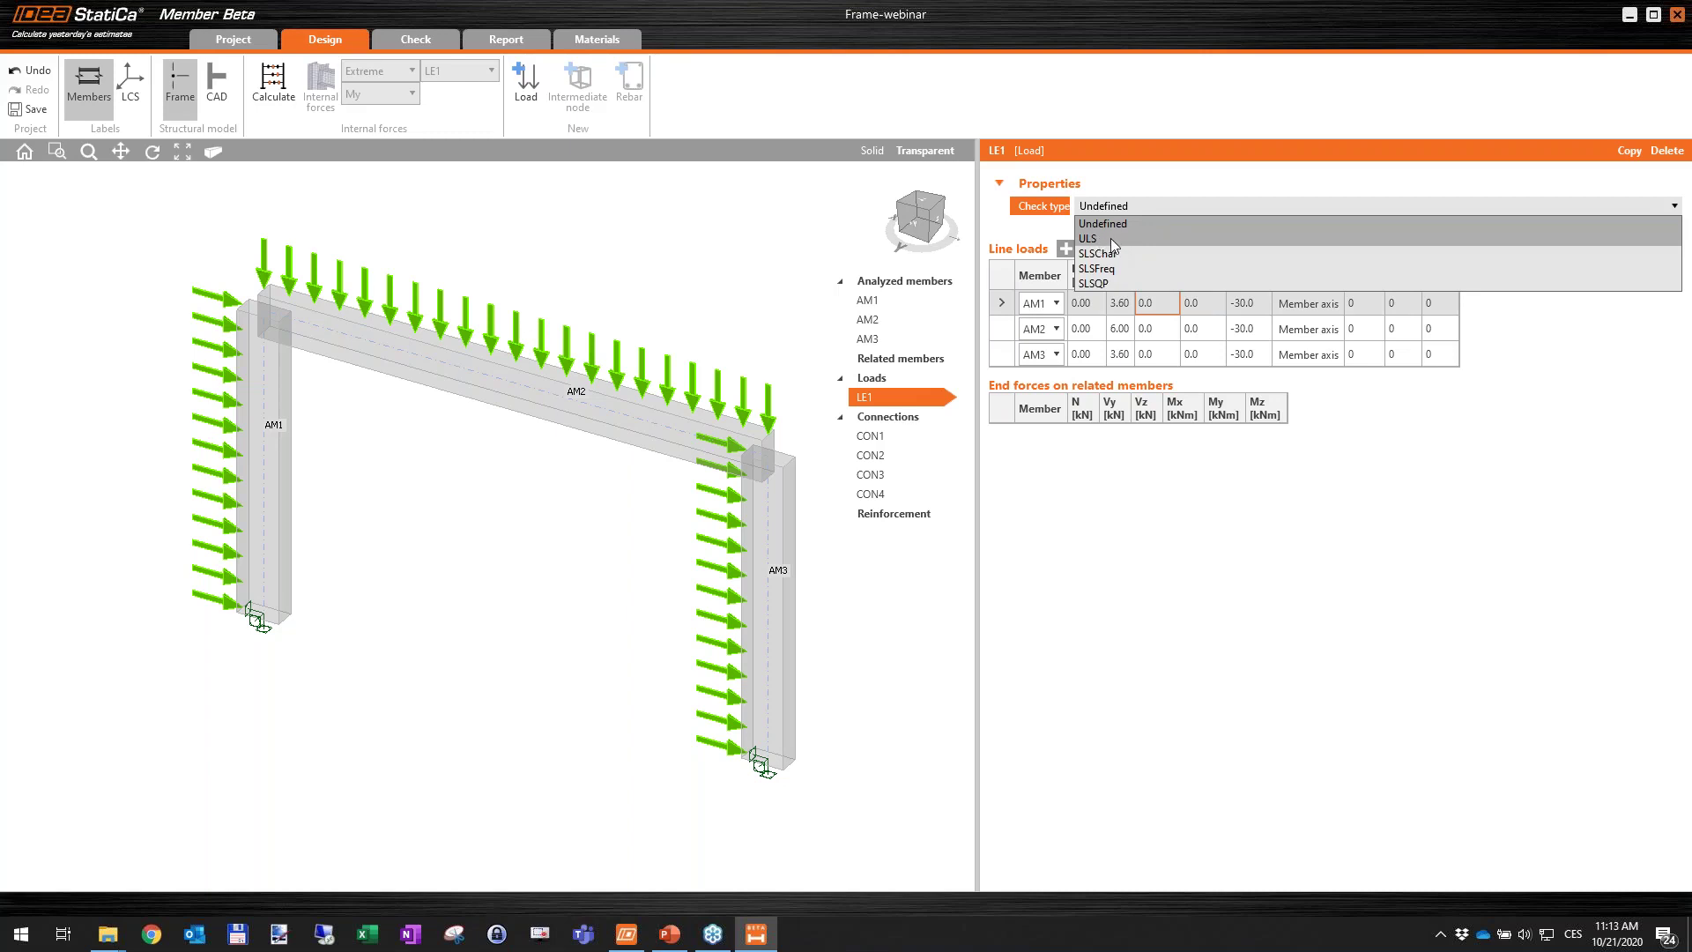
click(1124, 236)
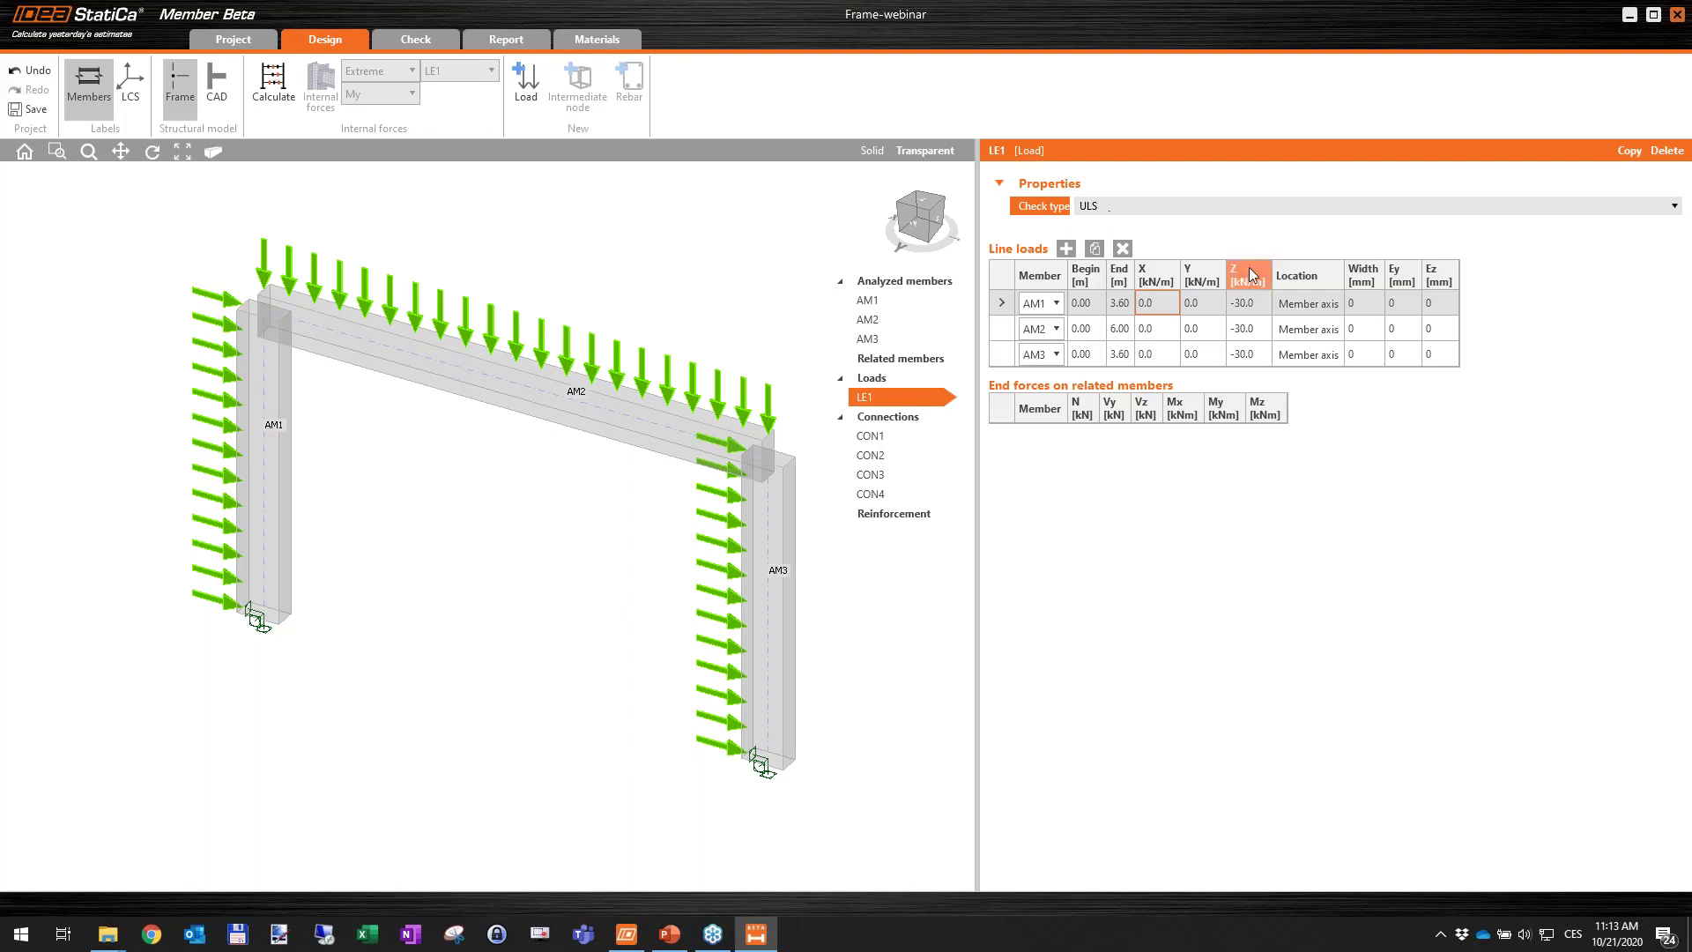
click(1255, 302)
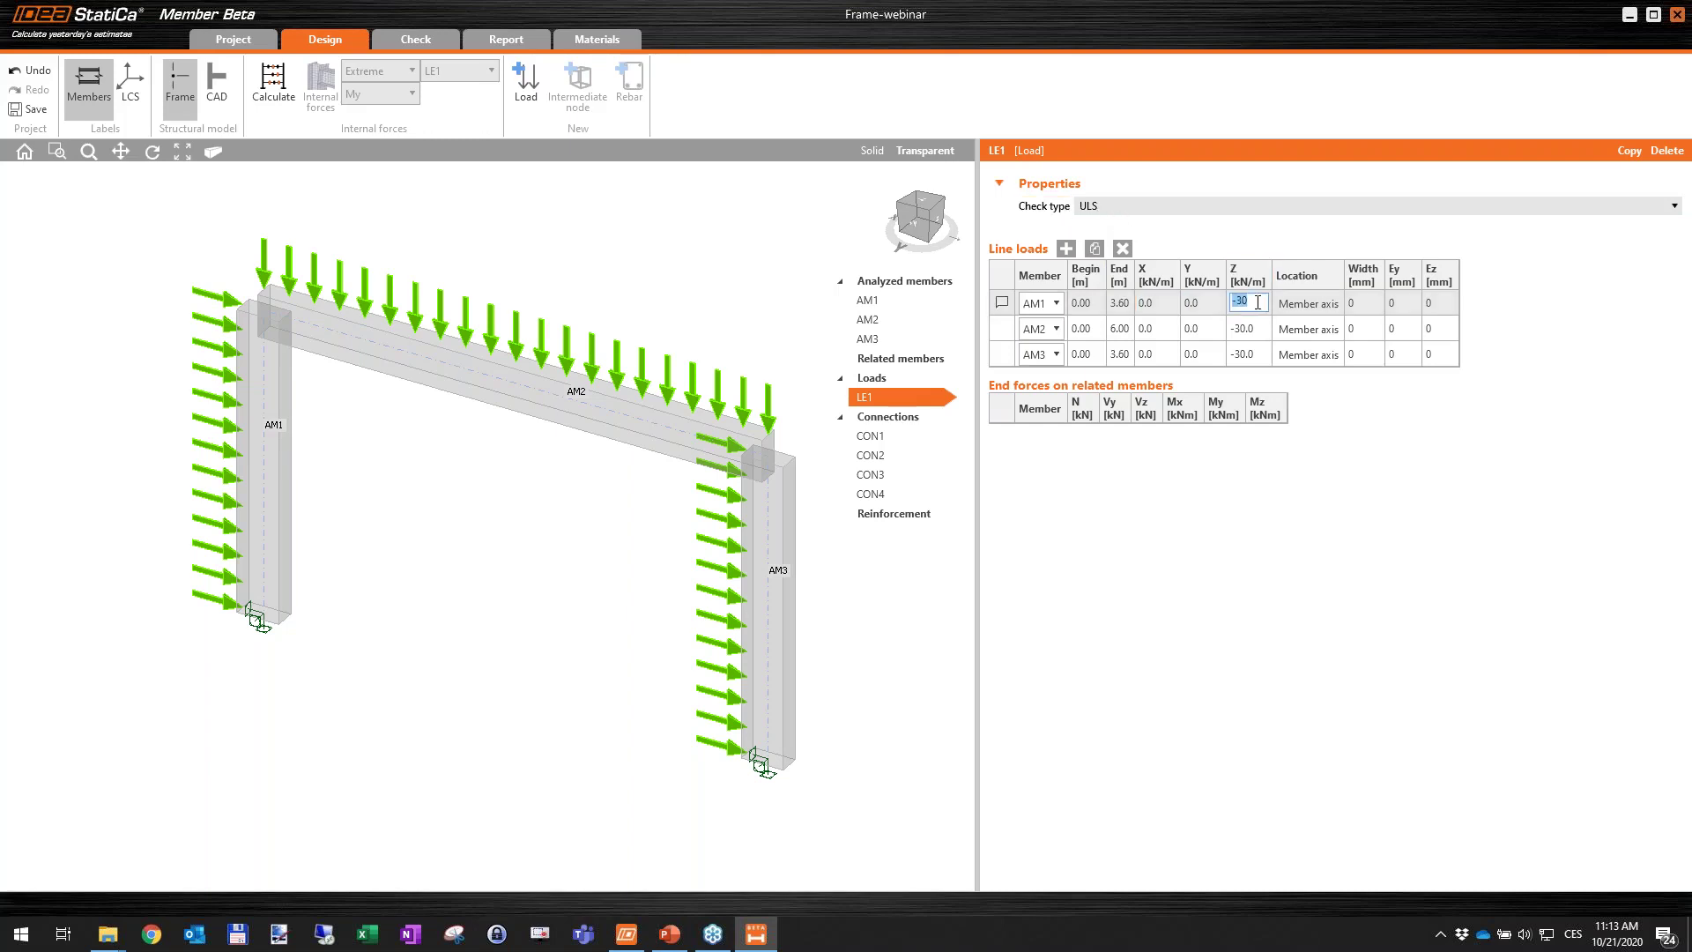
click(1150, 302)
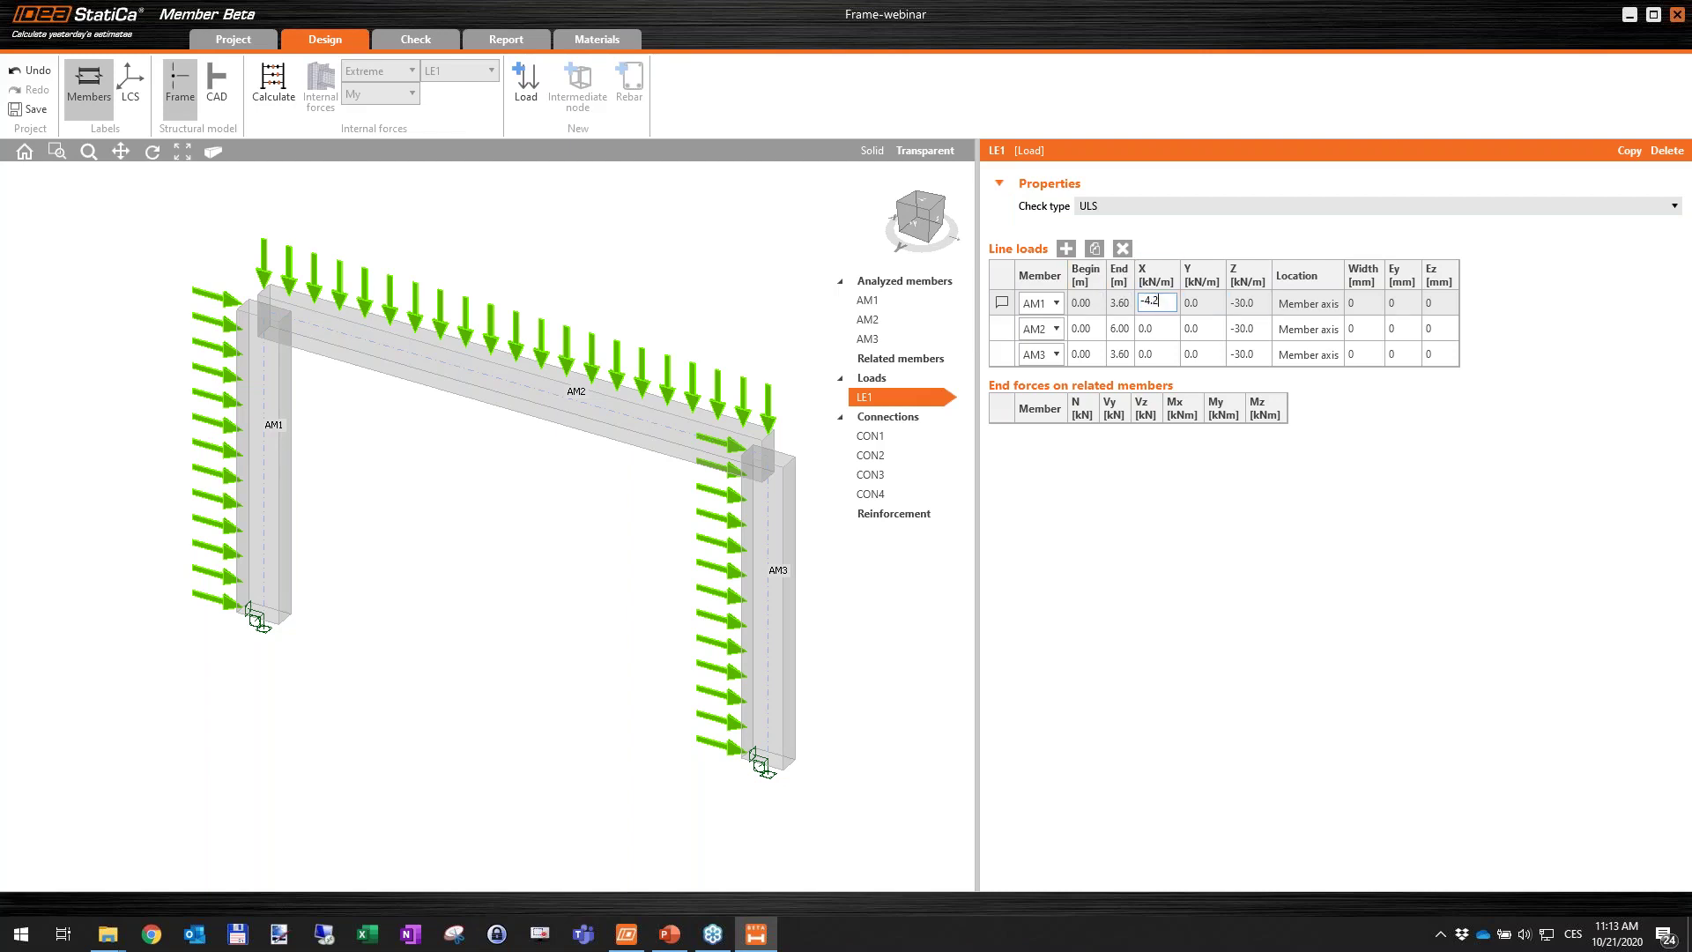
key(Tab)
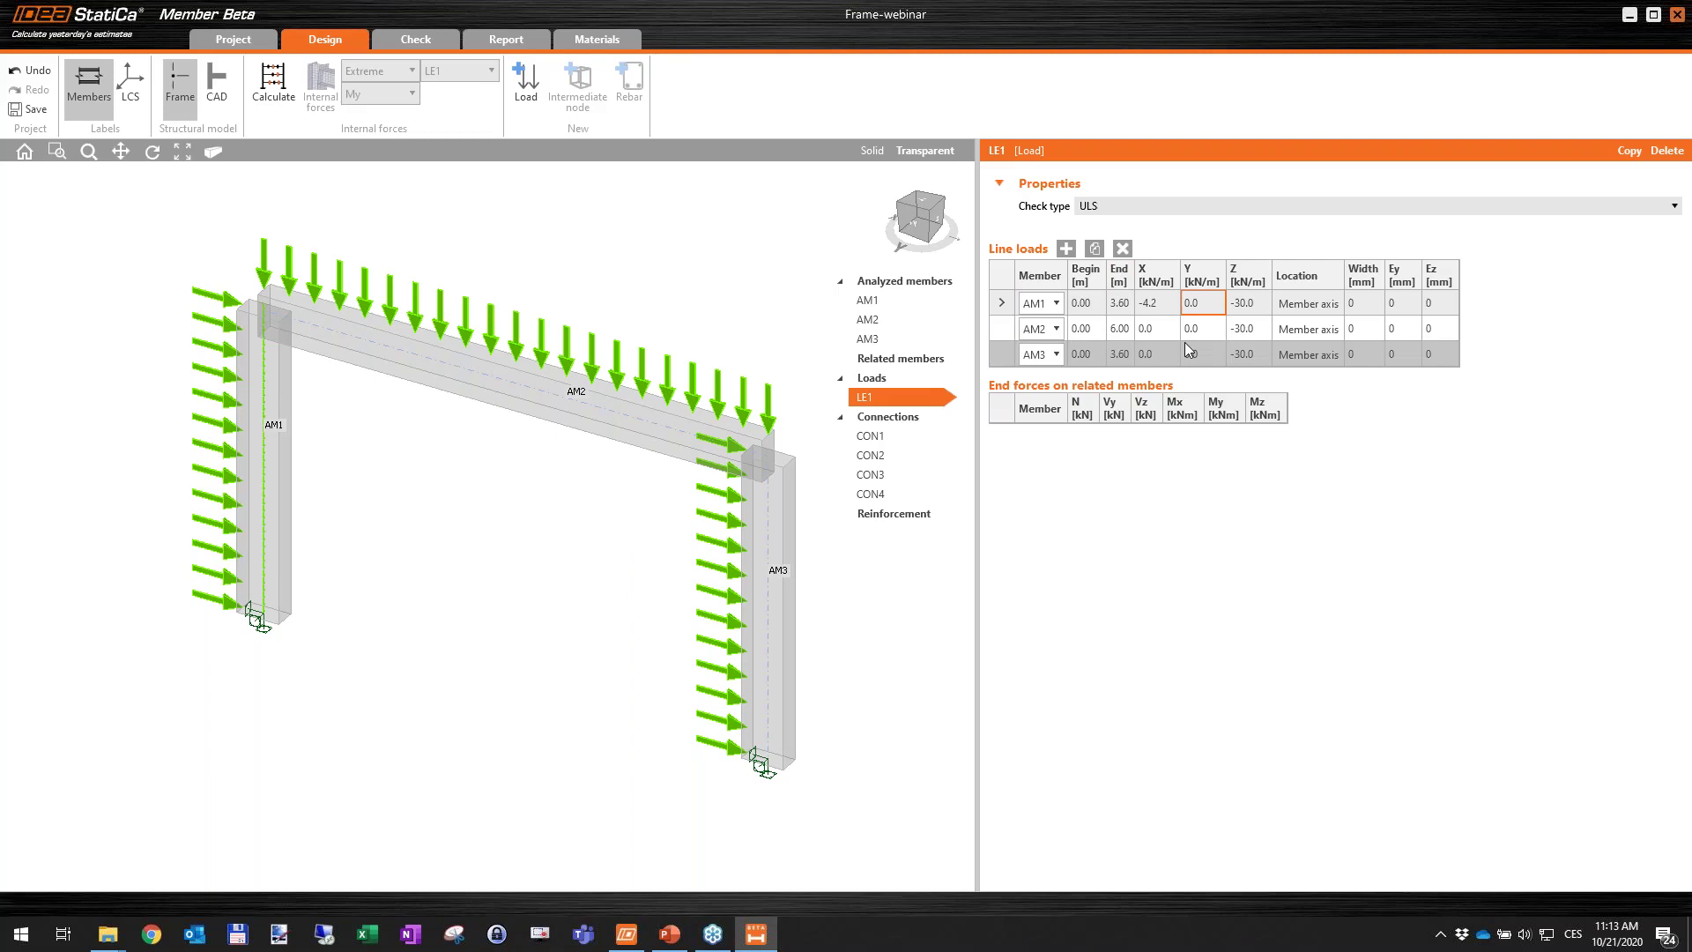
click(1168, 304)
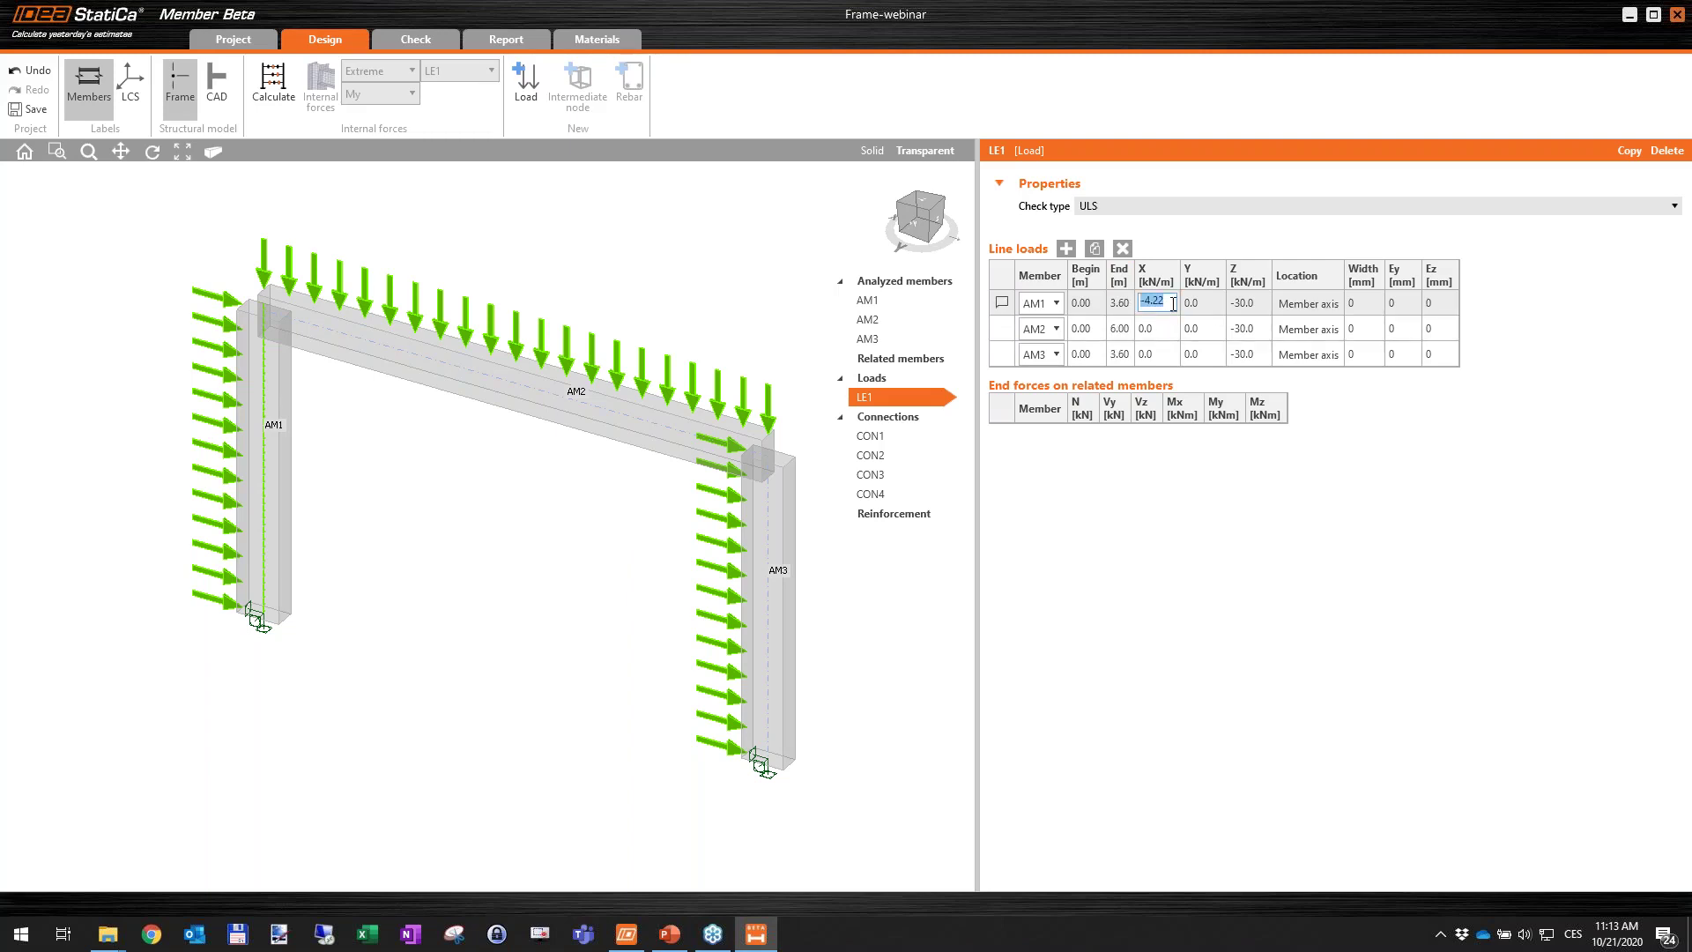
scroll(246, 262, up, 5)
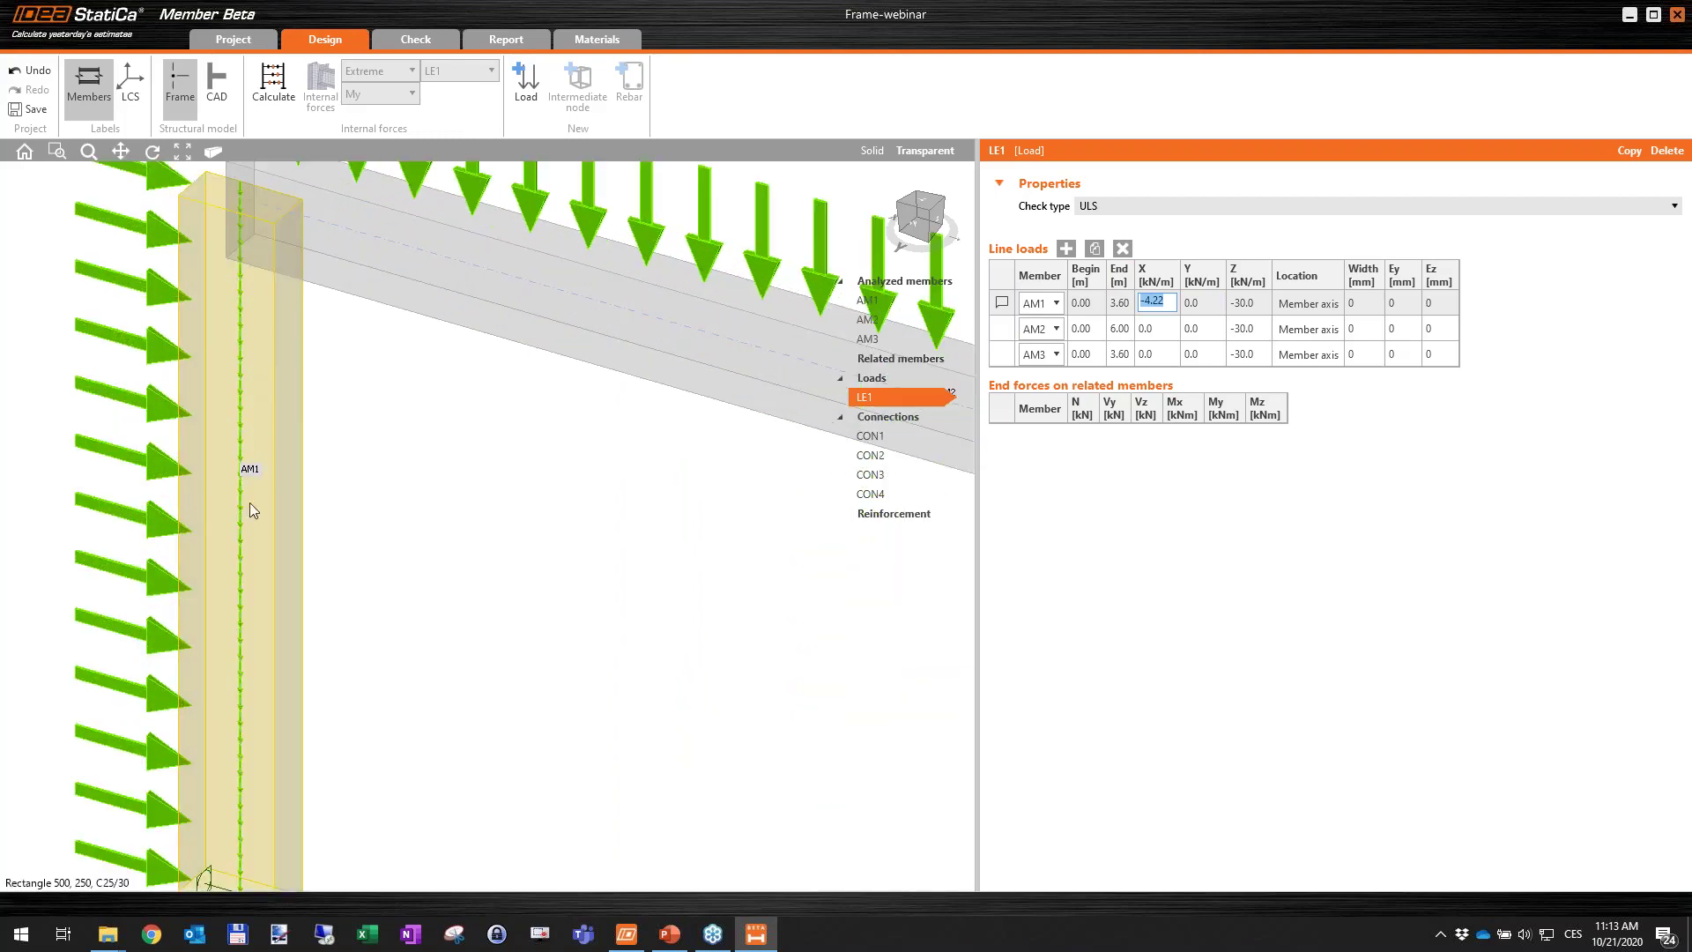
scroll(251, 477, down, 5)
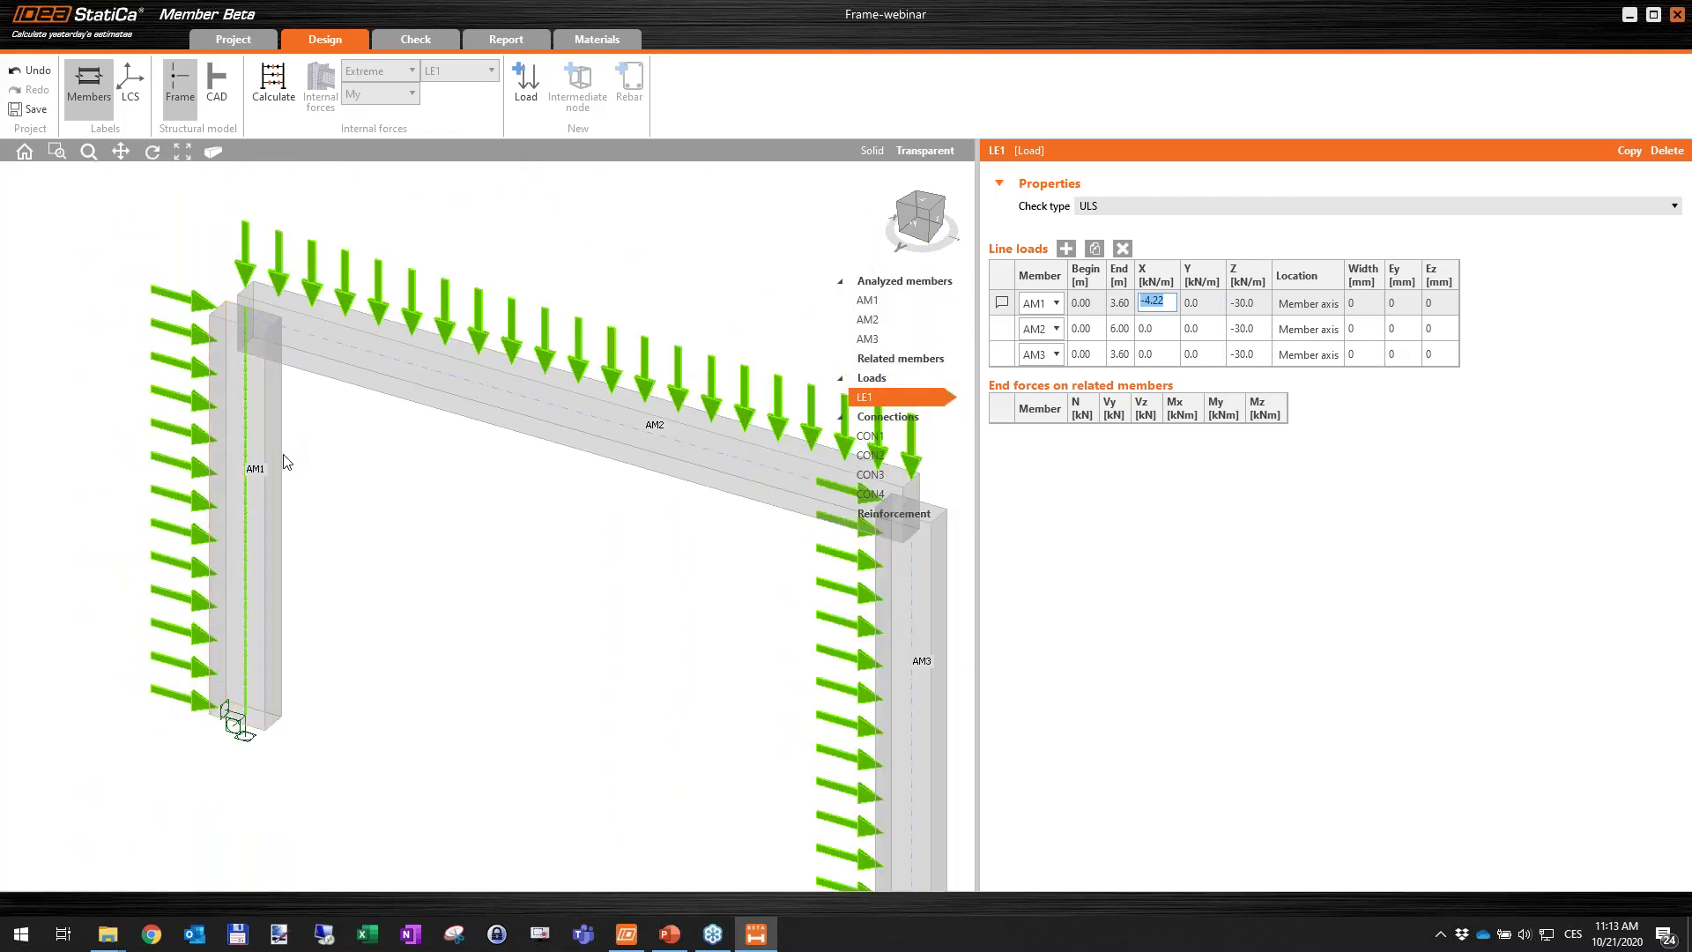
Set the Z component of the line load on AM1 to -3 kN/m.
click(1248, 302)
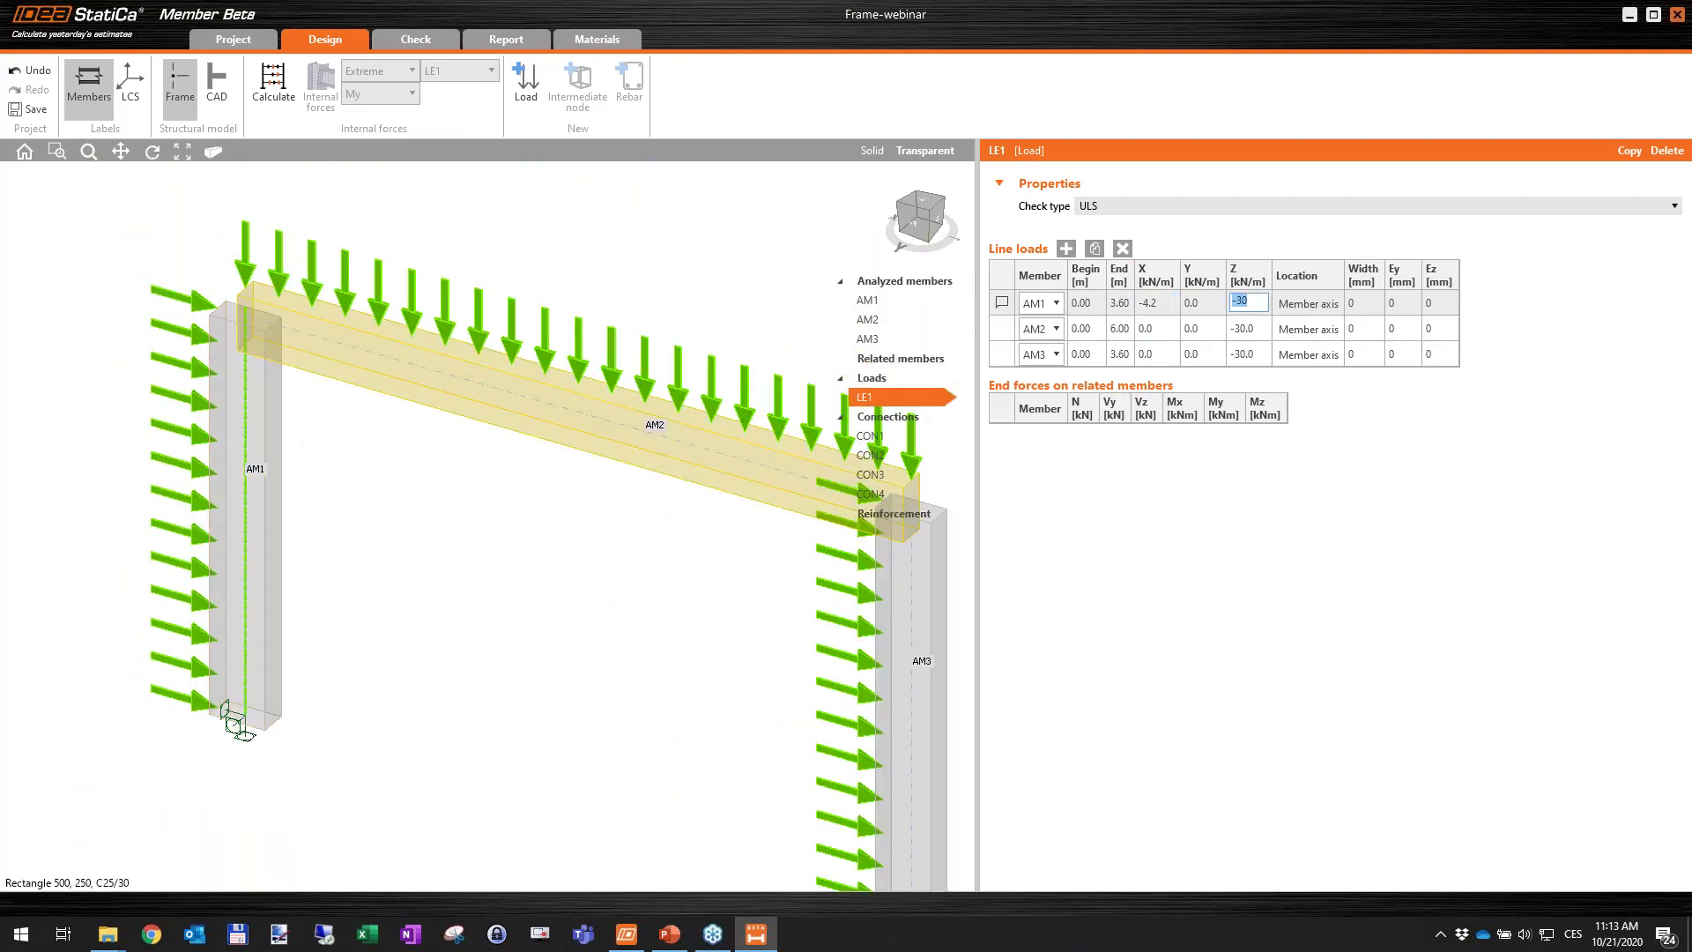
text(-3)
key(Tab)
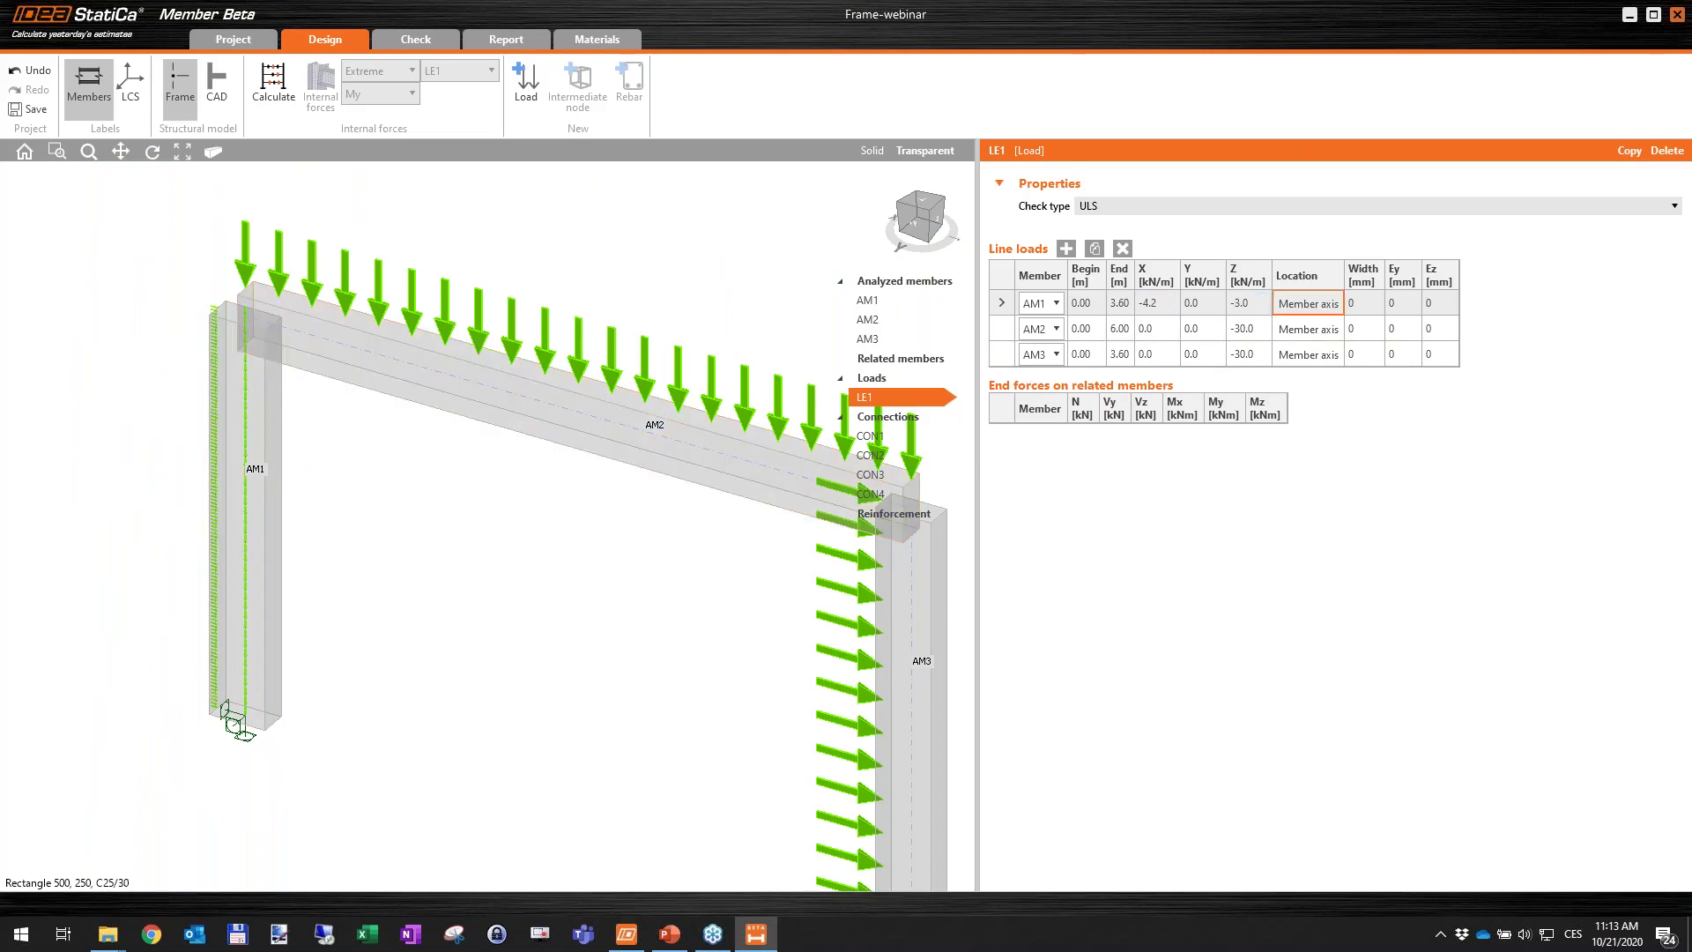
scroll(321, 354, up, 5)
scroll(521, 465, down, 5)
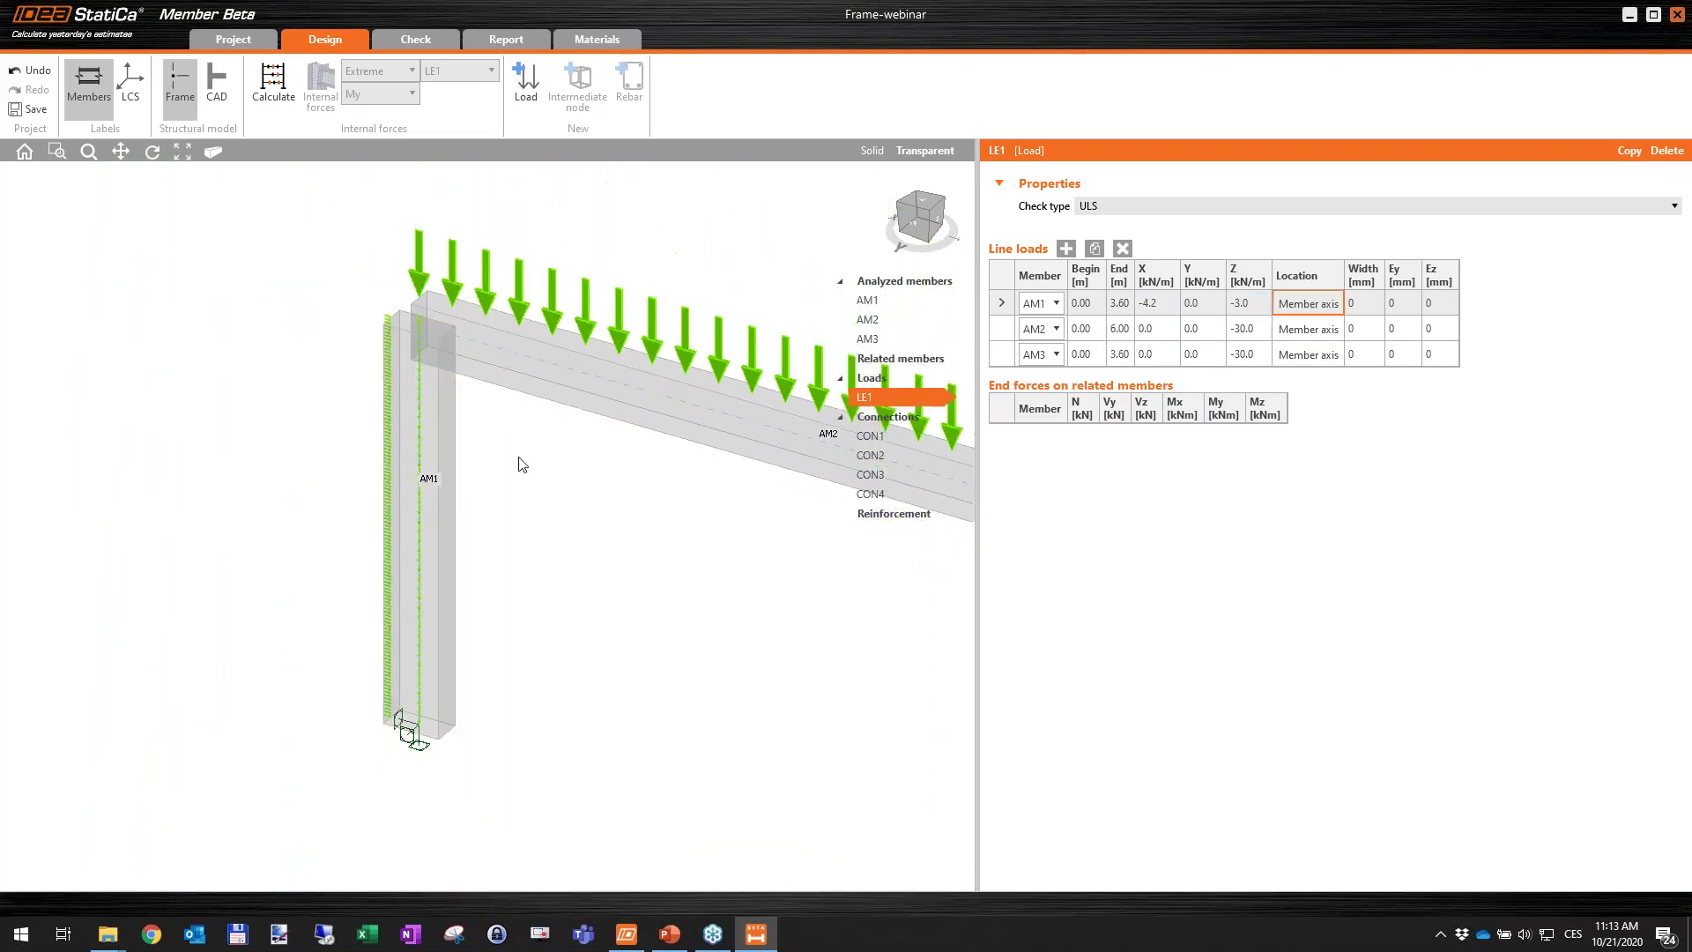
Set the Z component of the line load on beam AM2 to -10.98 kN/m.
middle_drag(495, 432, 434, 419)
click(1162, 328)
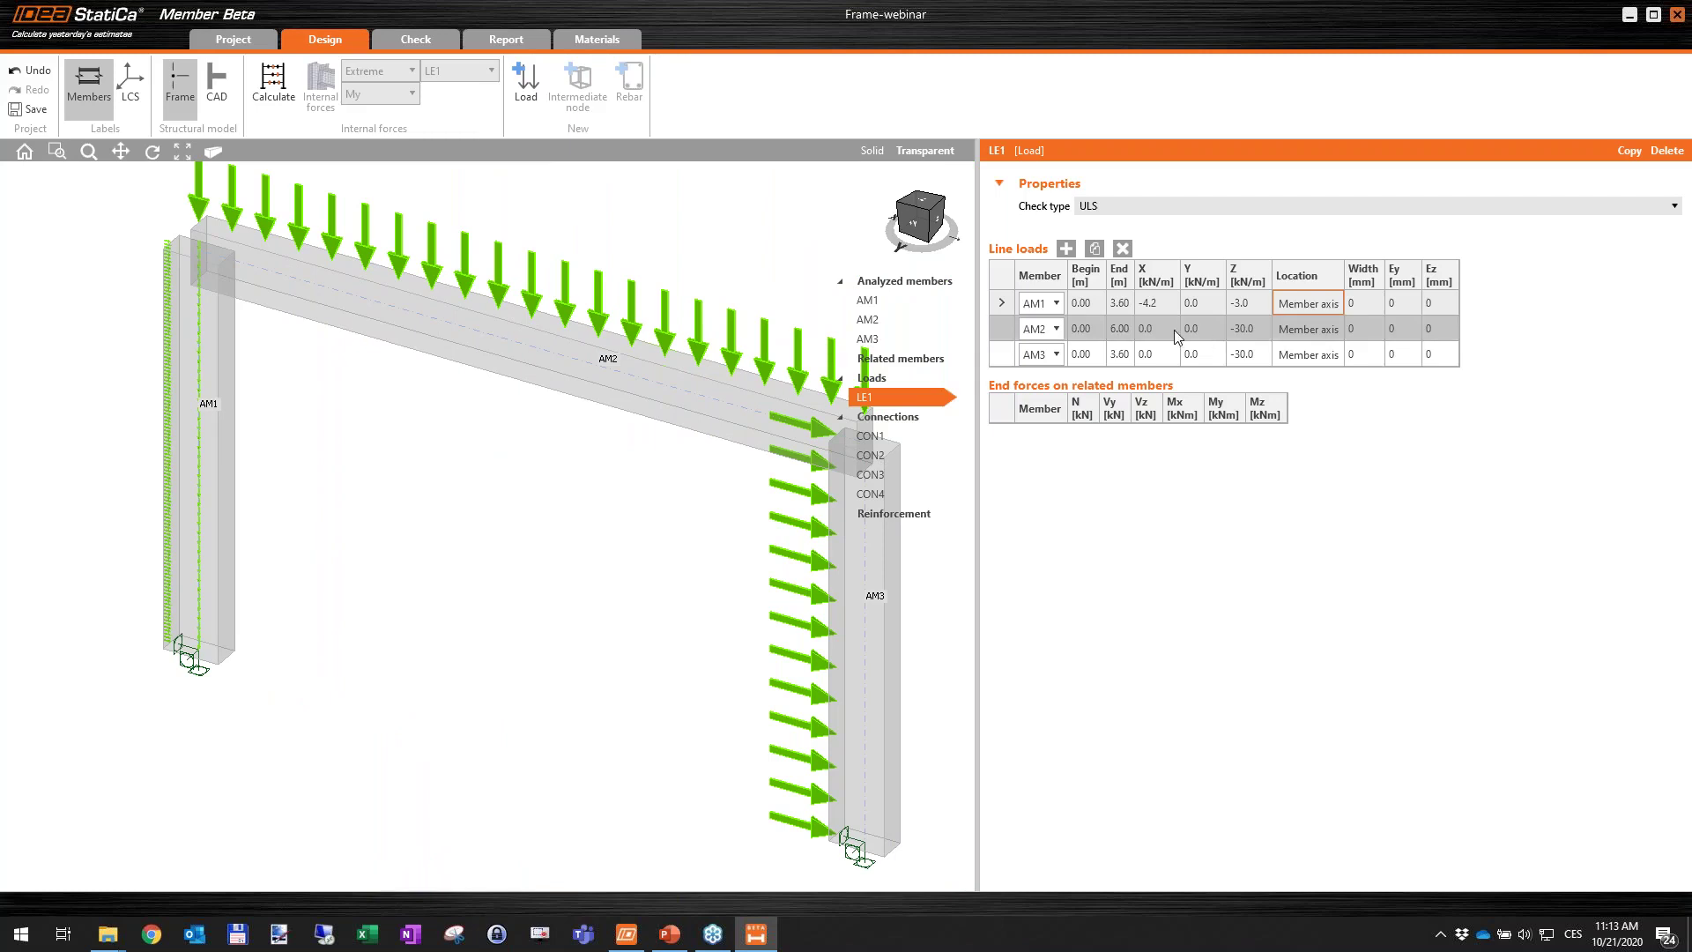
click(1161, 328)
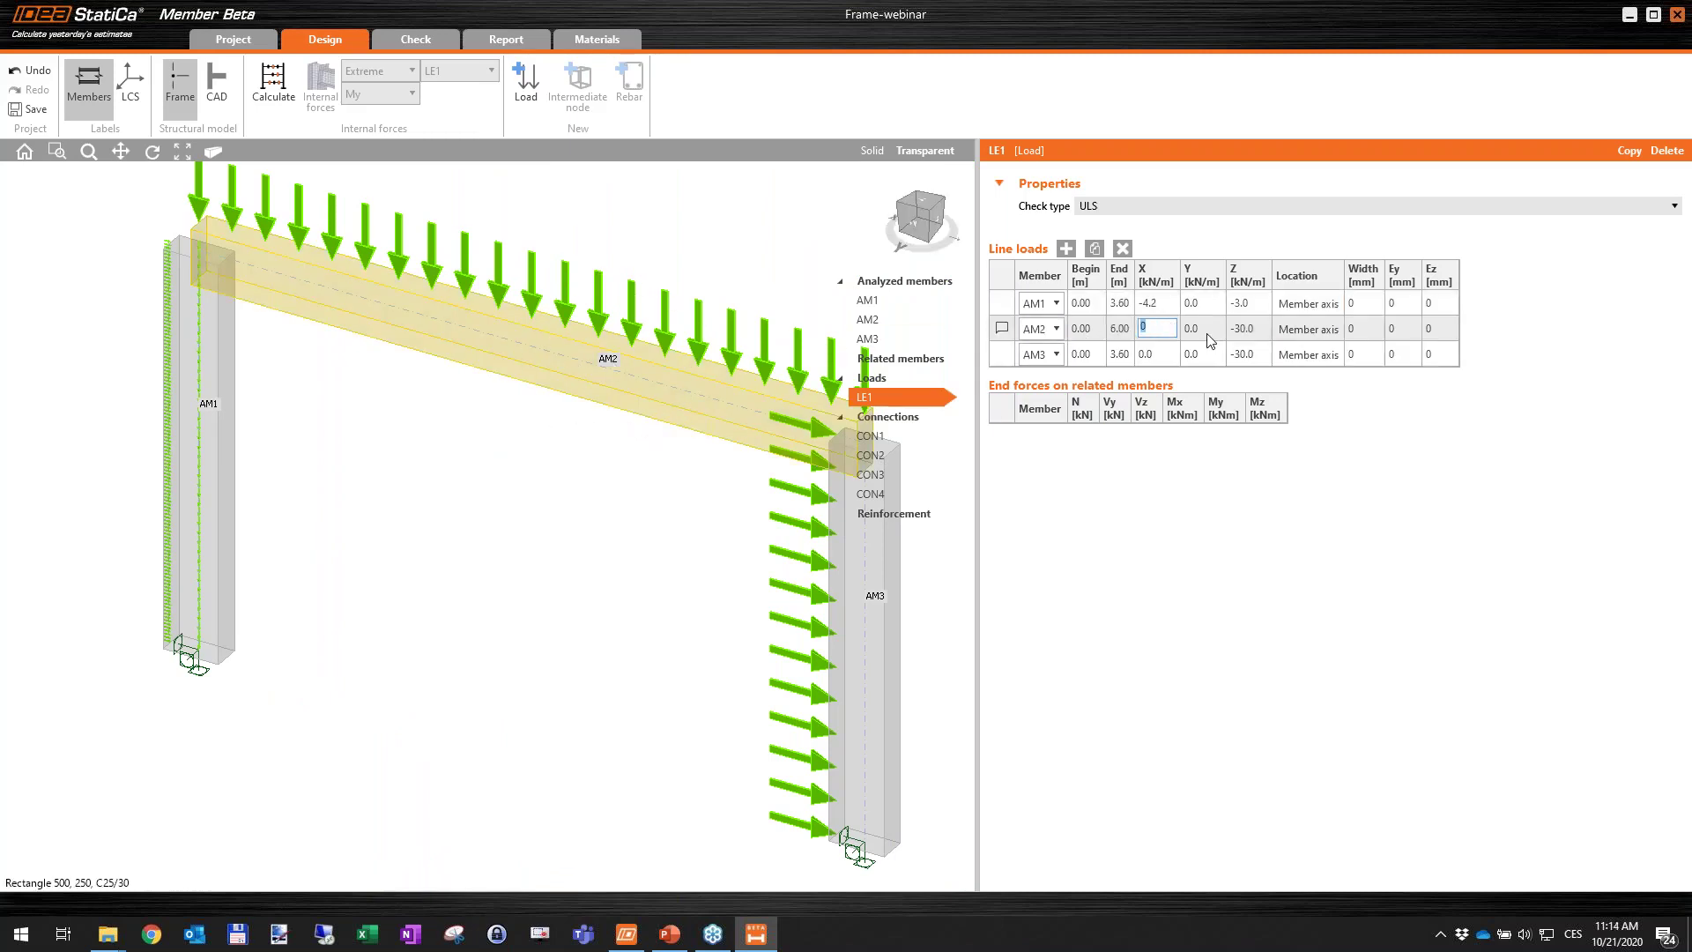
click(1259, 329)
text(-10.98)
key(Tab)
middle_drag(539, 520, 495, 470)
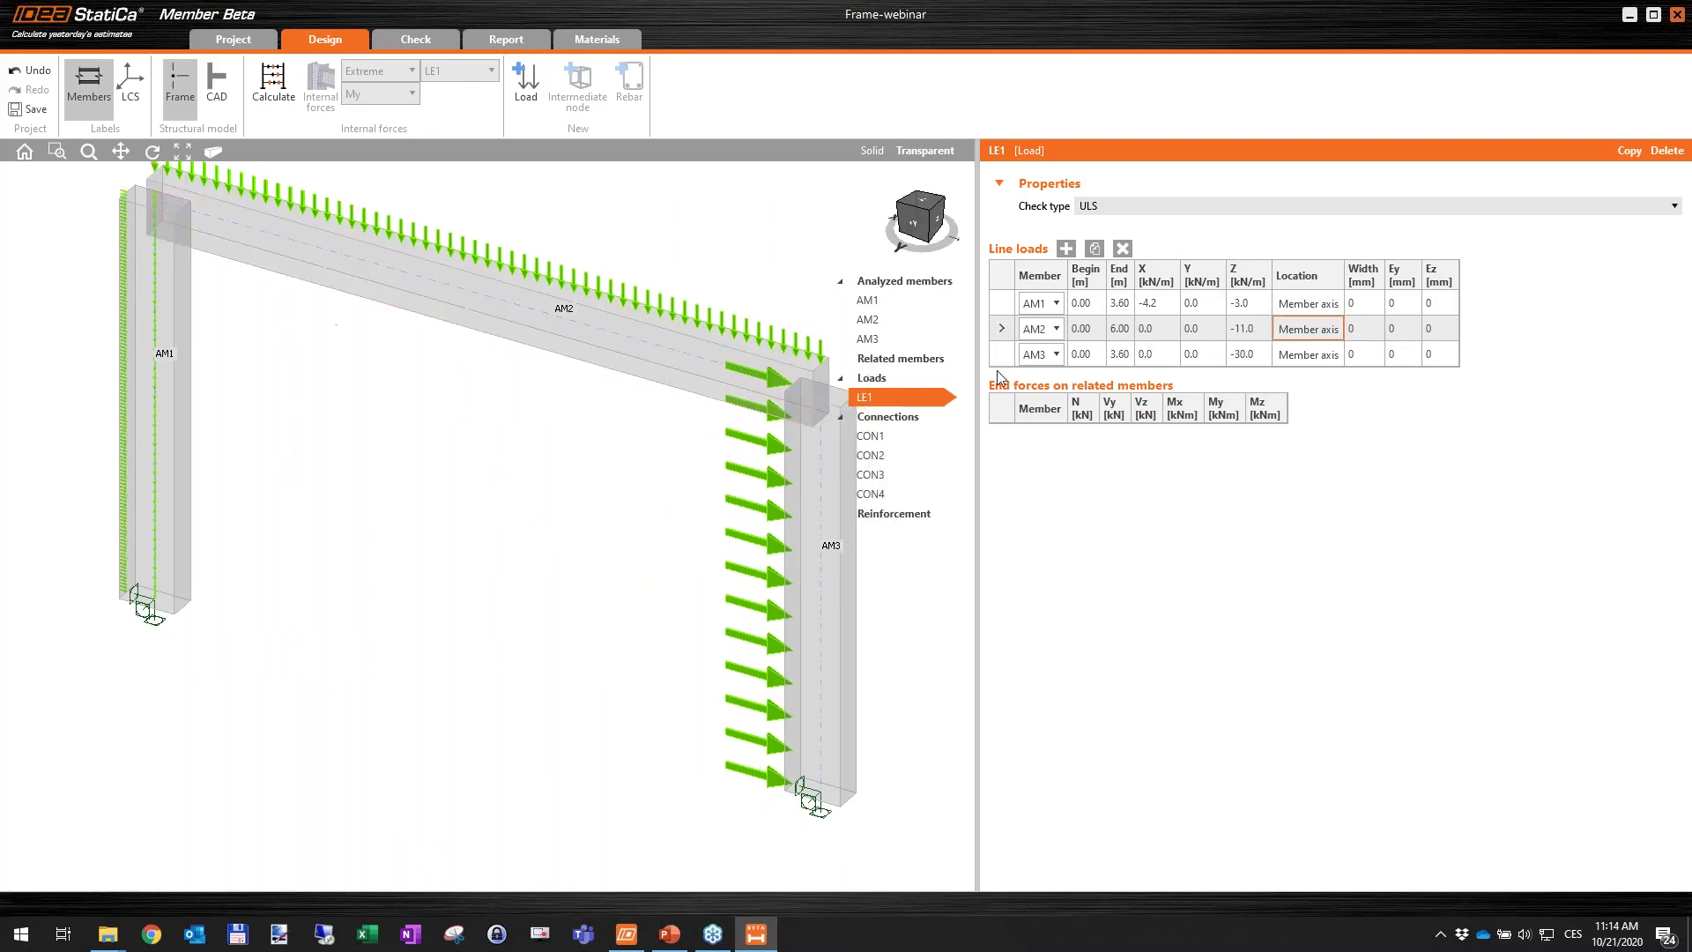
Set the line load on column AM3 to -4.22 kN/m in X and 0 kN/m in Z.
click(1171, 358)
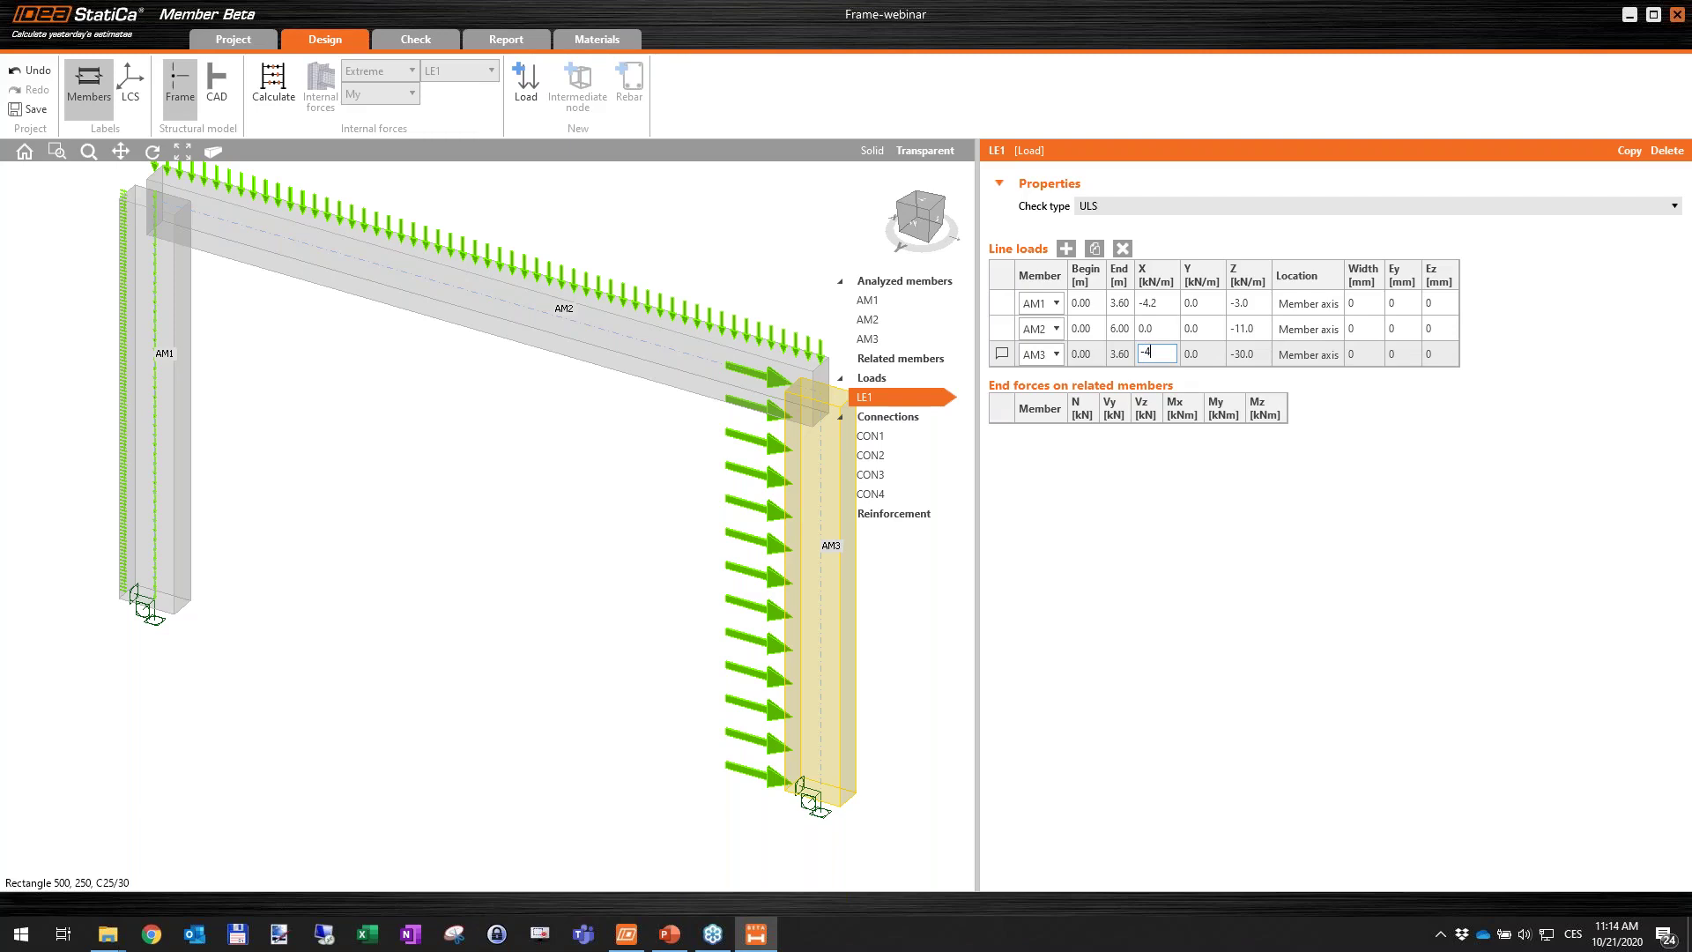
text(-4.22)
key(Tab)
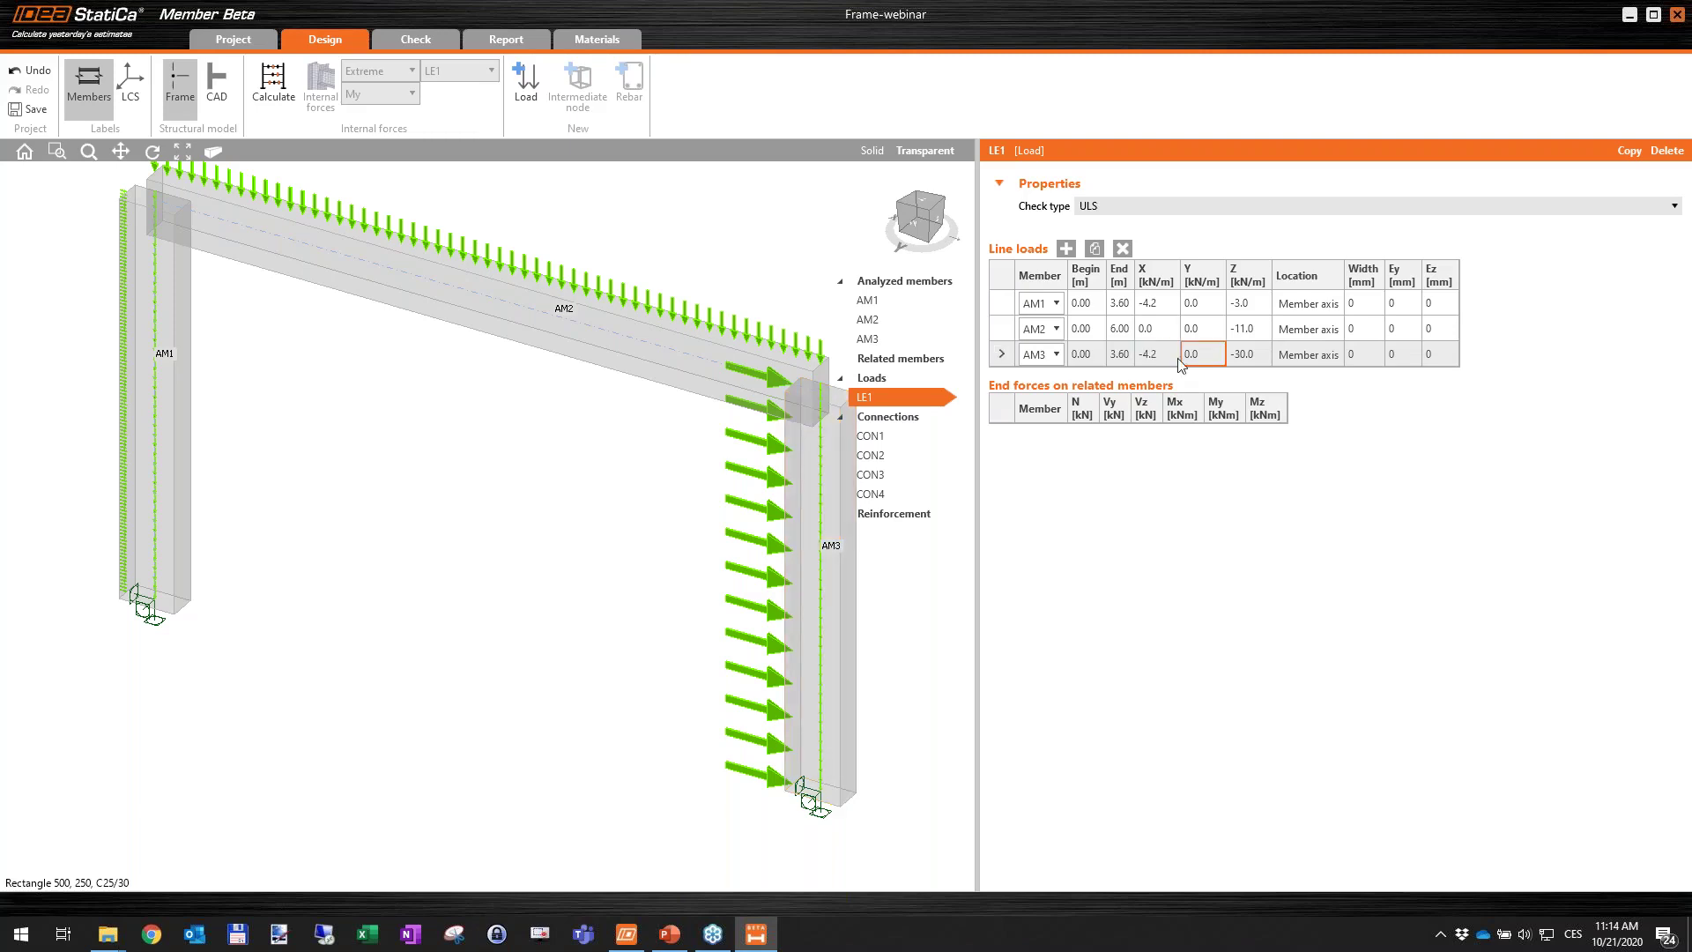
click(1278, 362)
click(1260, 362)
text(0)
key(Tab)
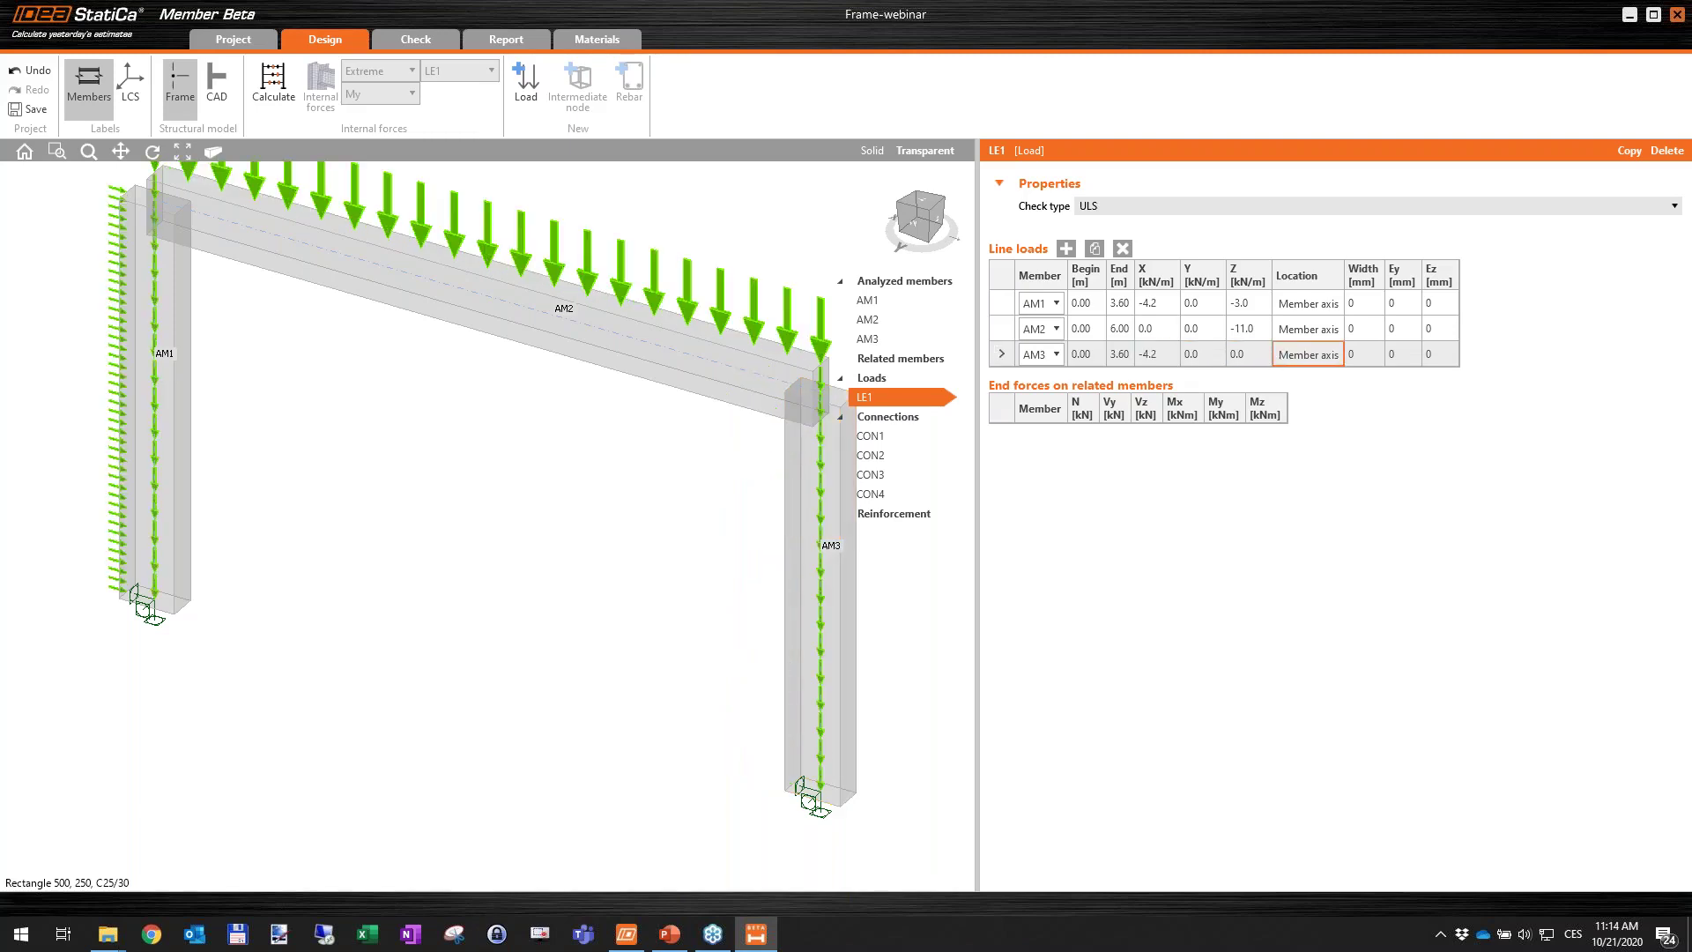
Copy load LE1 and set the check type of the copy to SLSChar.
scroll(617, 597, down, 2)
middle_drag(582, 589, 561, 587)
middle_drag(505, 489, 479, 494)
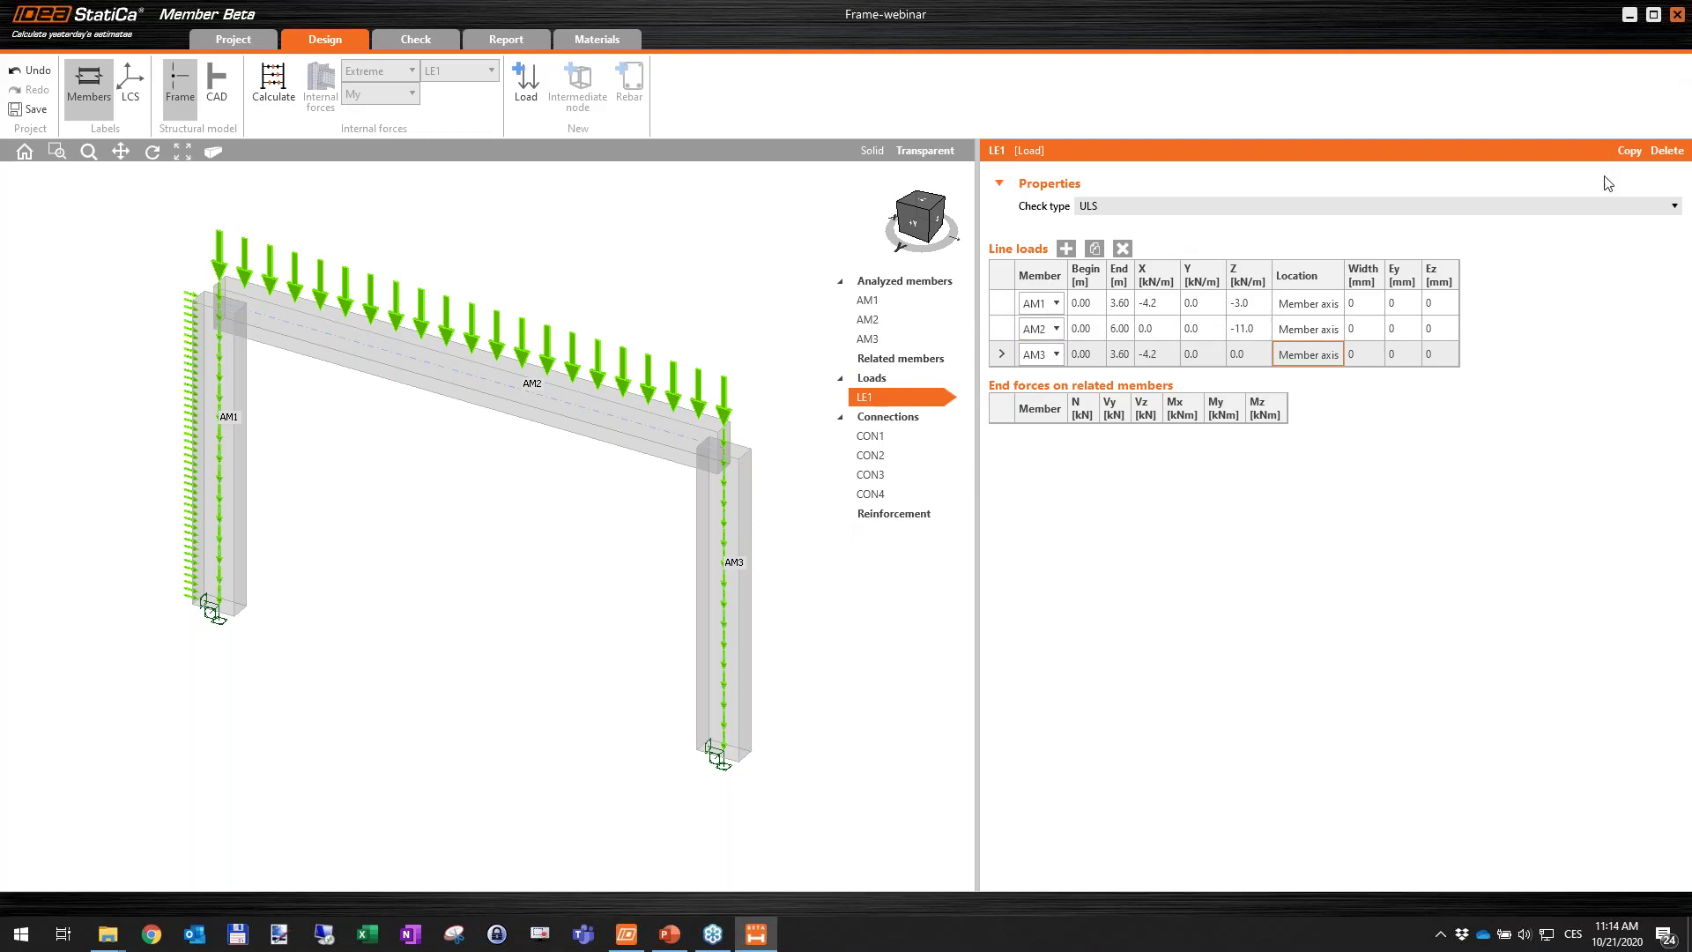
click(1629, 151)
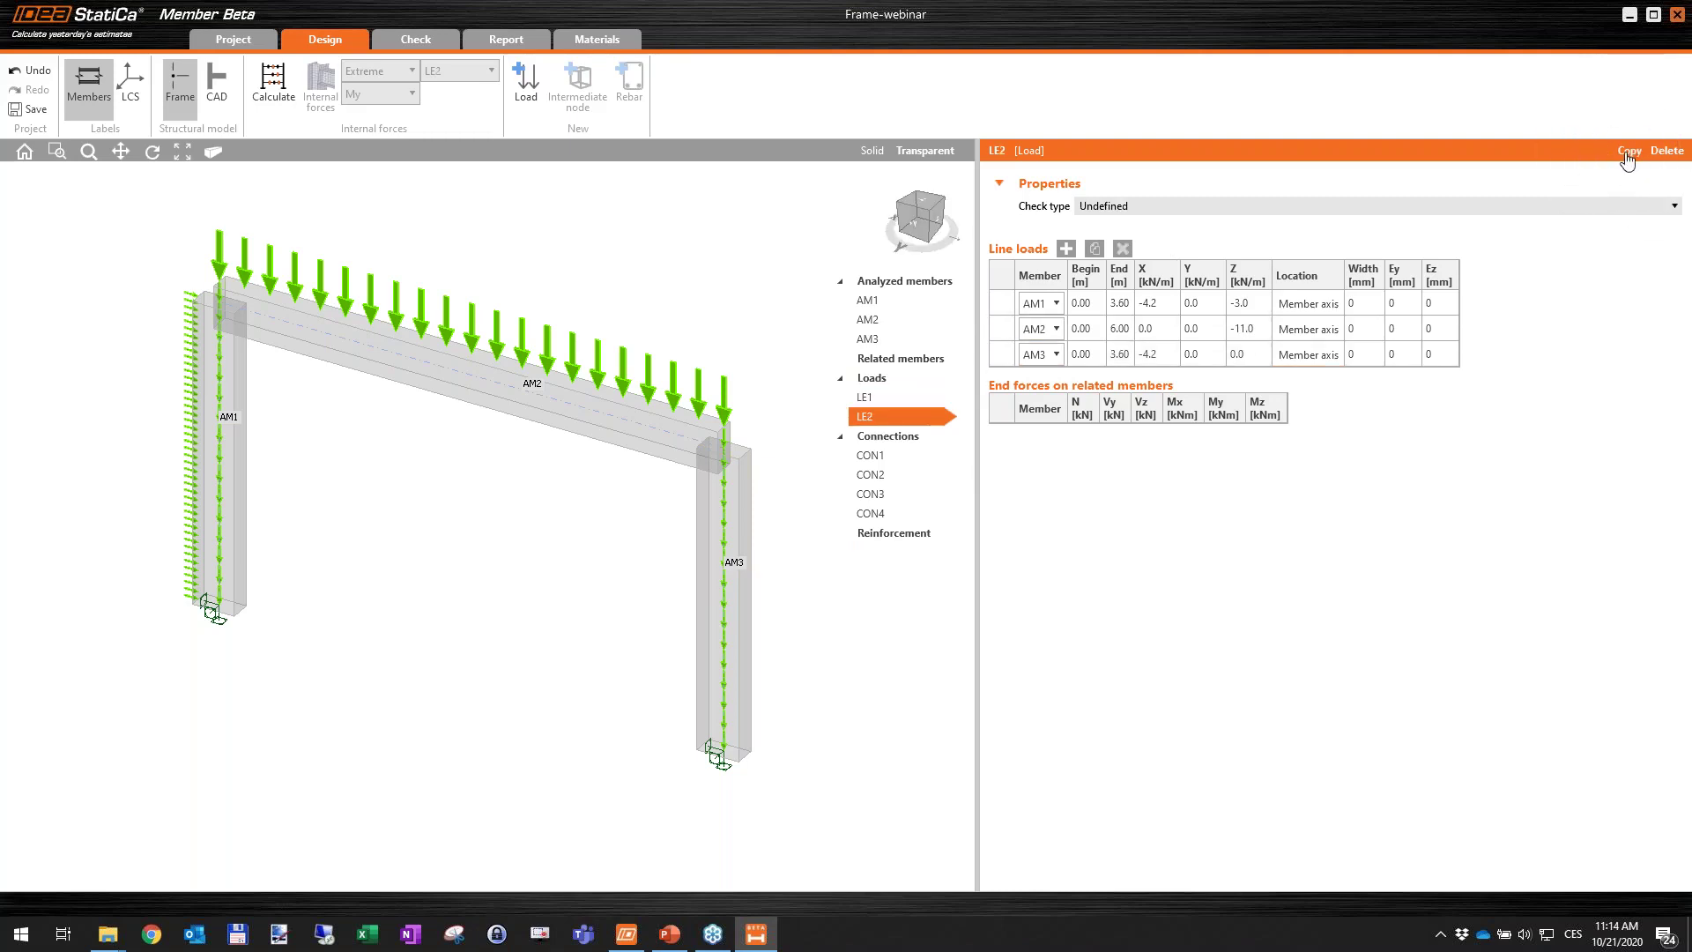
click(1143, 209)
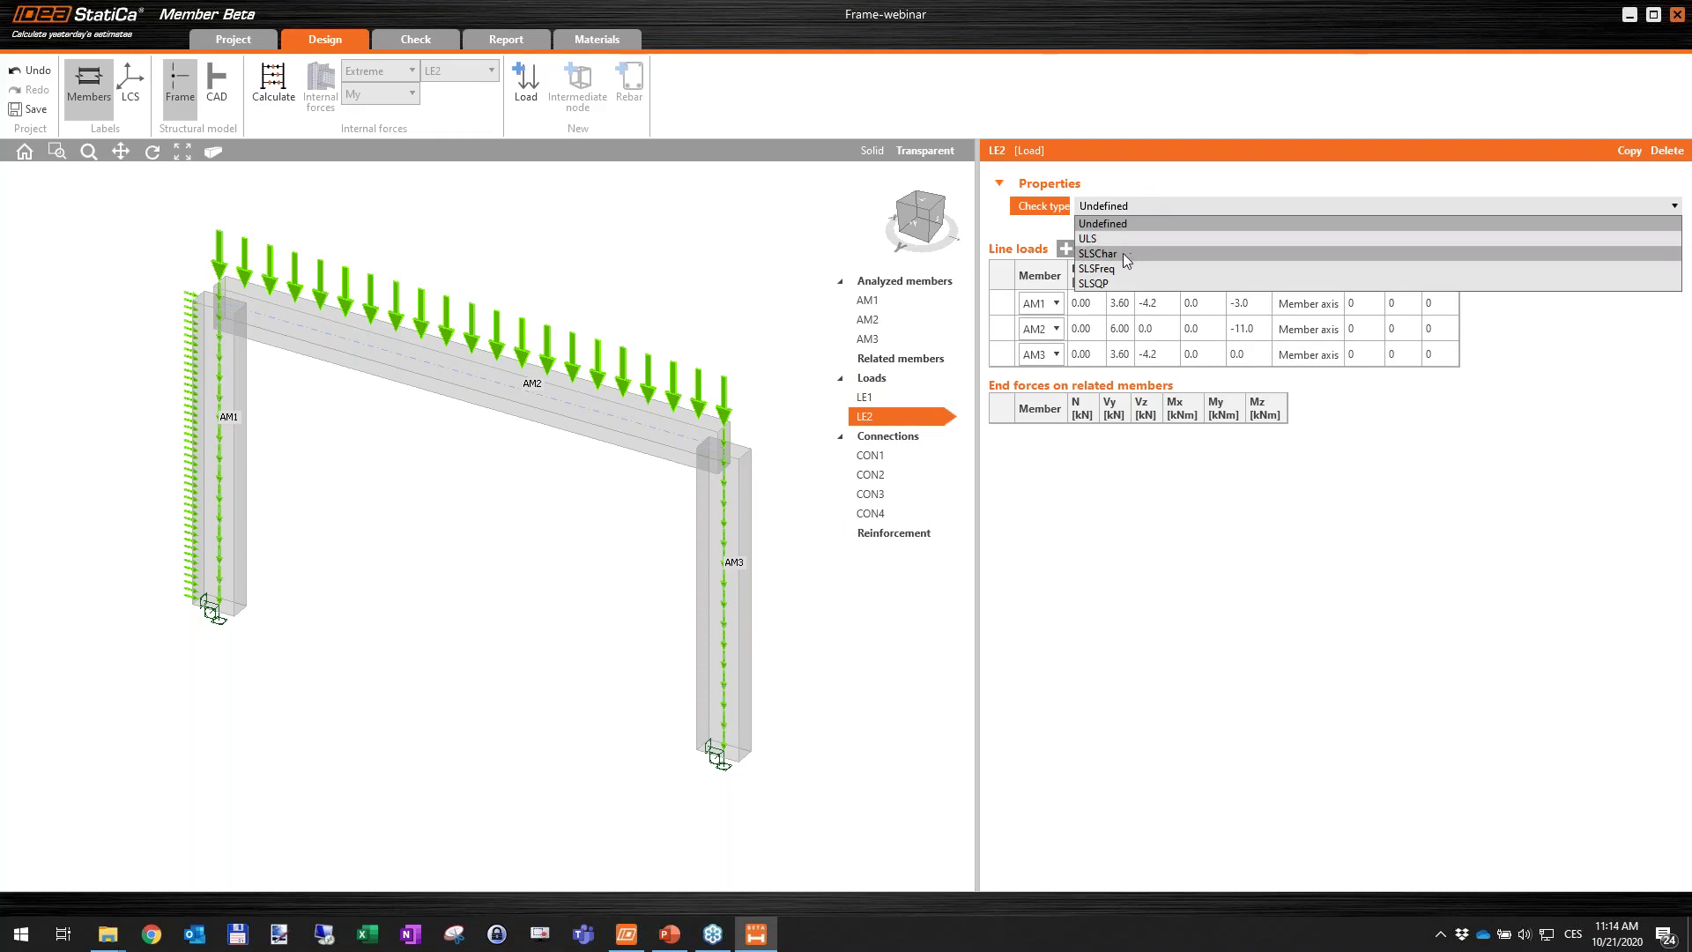
click(1139, 254)
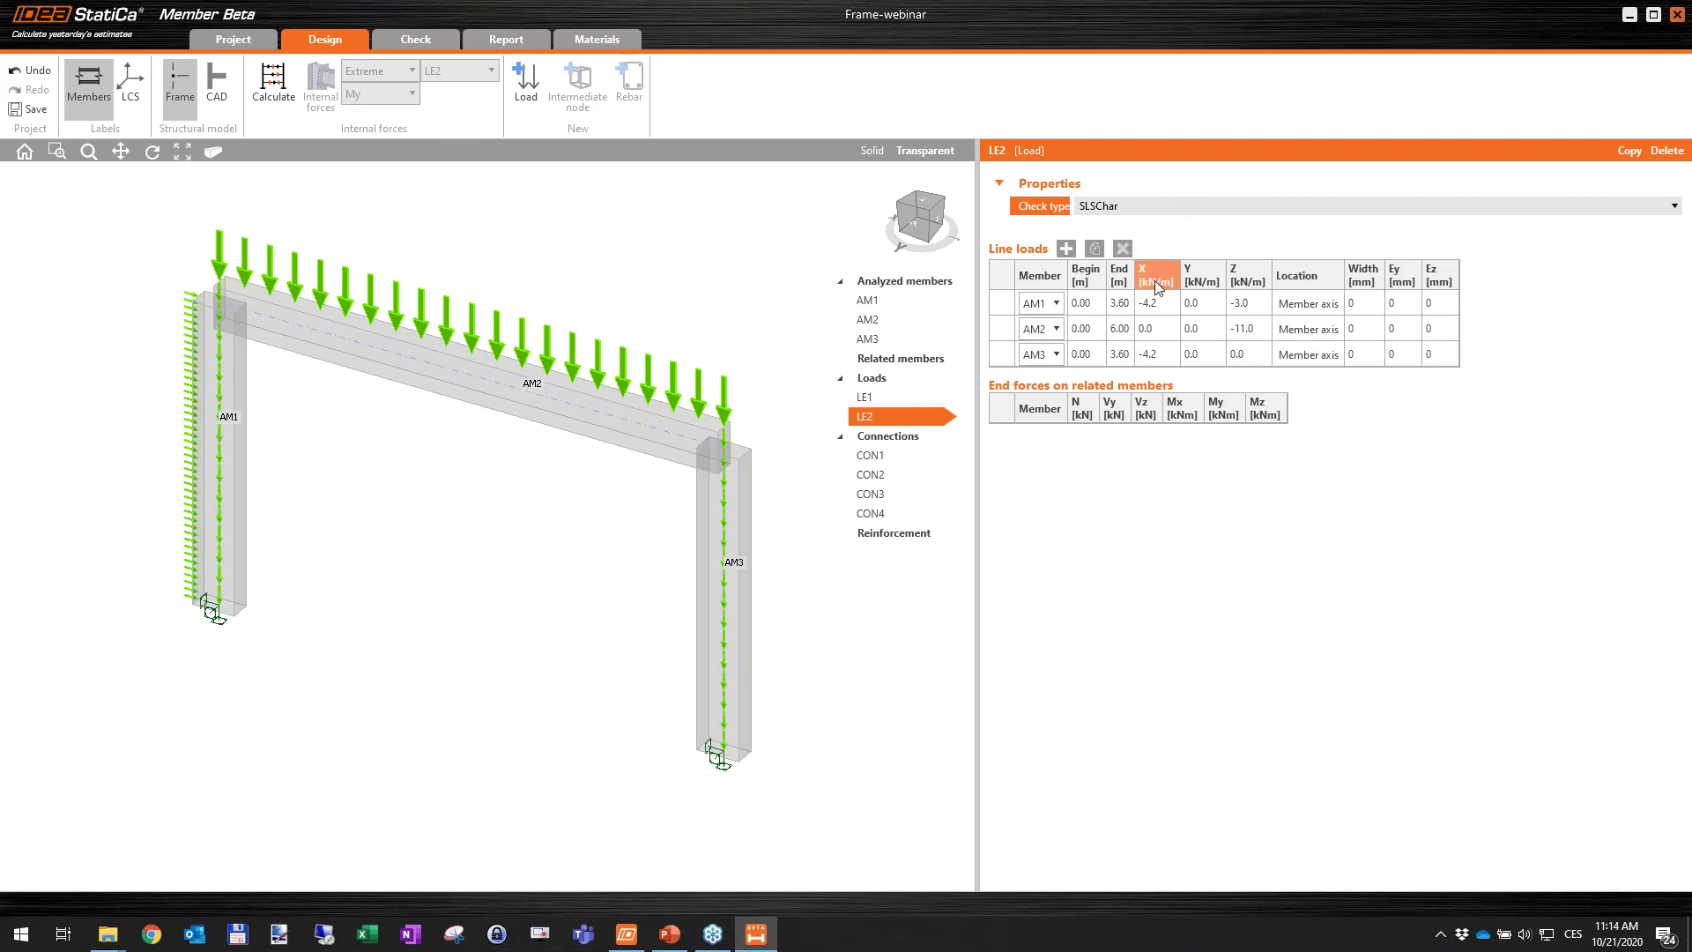
Set AM1's line load in LE2 to -3.1 kN/m in X and -1.6 kN/m in Z.
click(1167, 303)
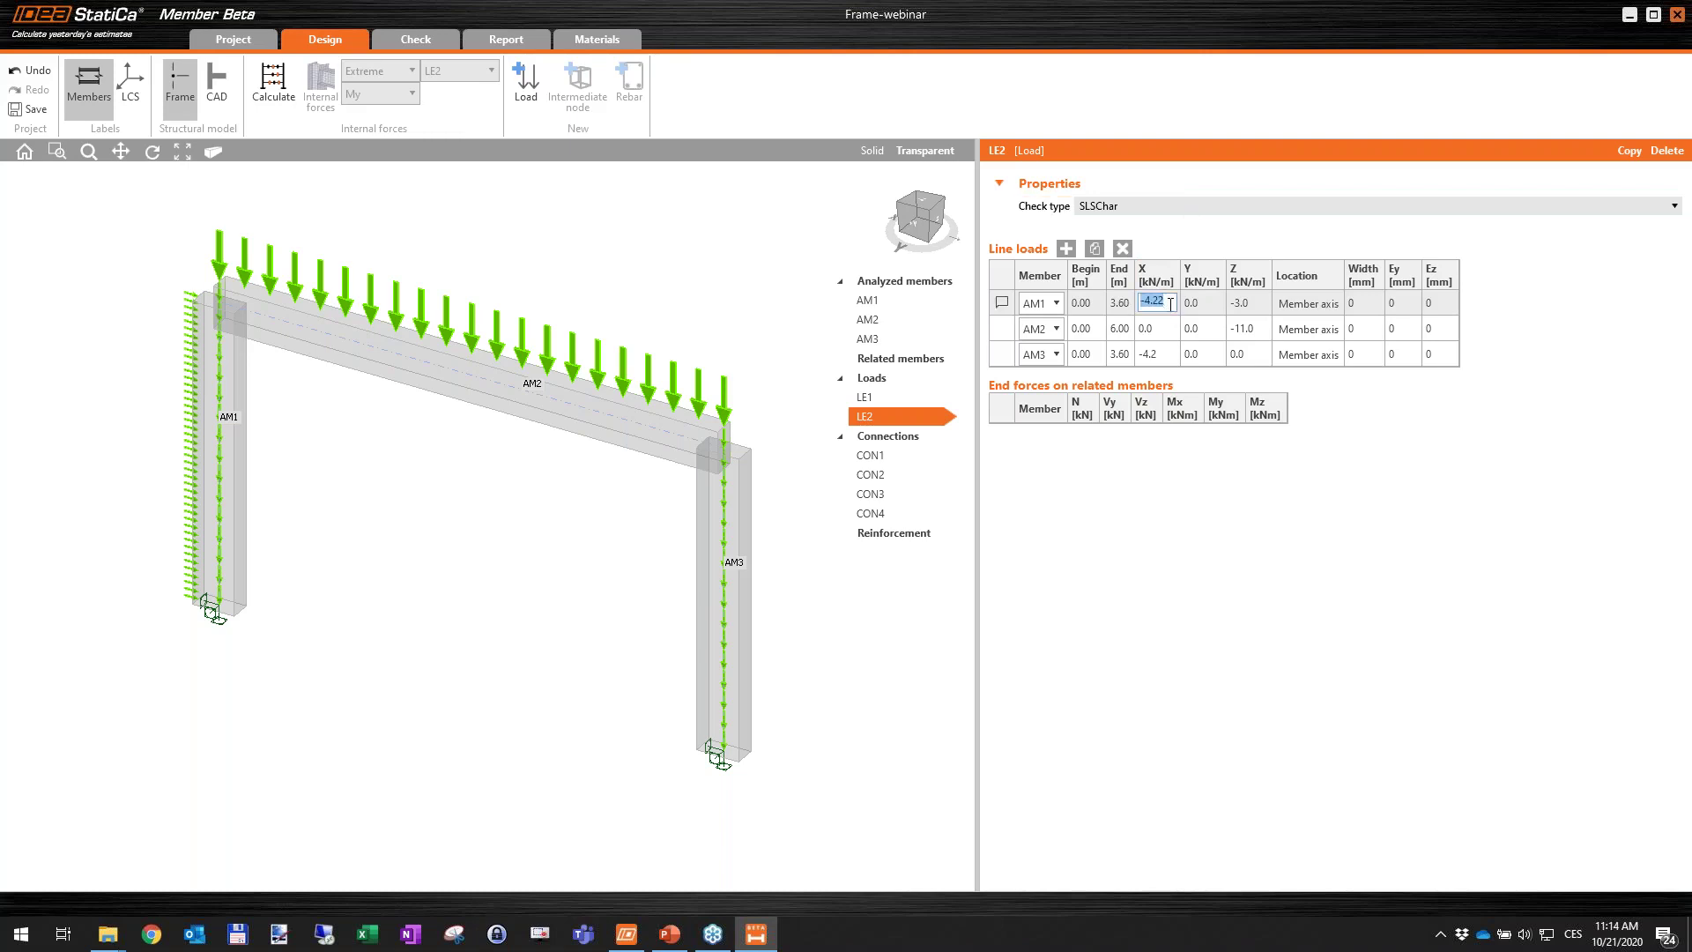
text(-3.1)
key(Tab)
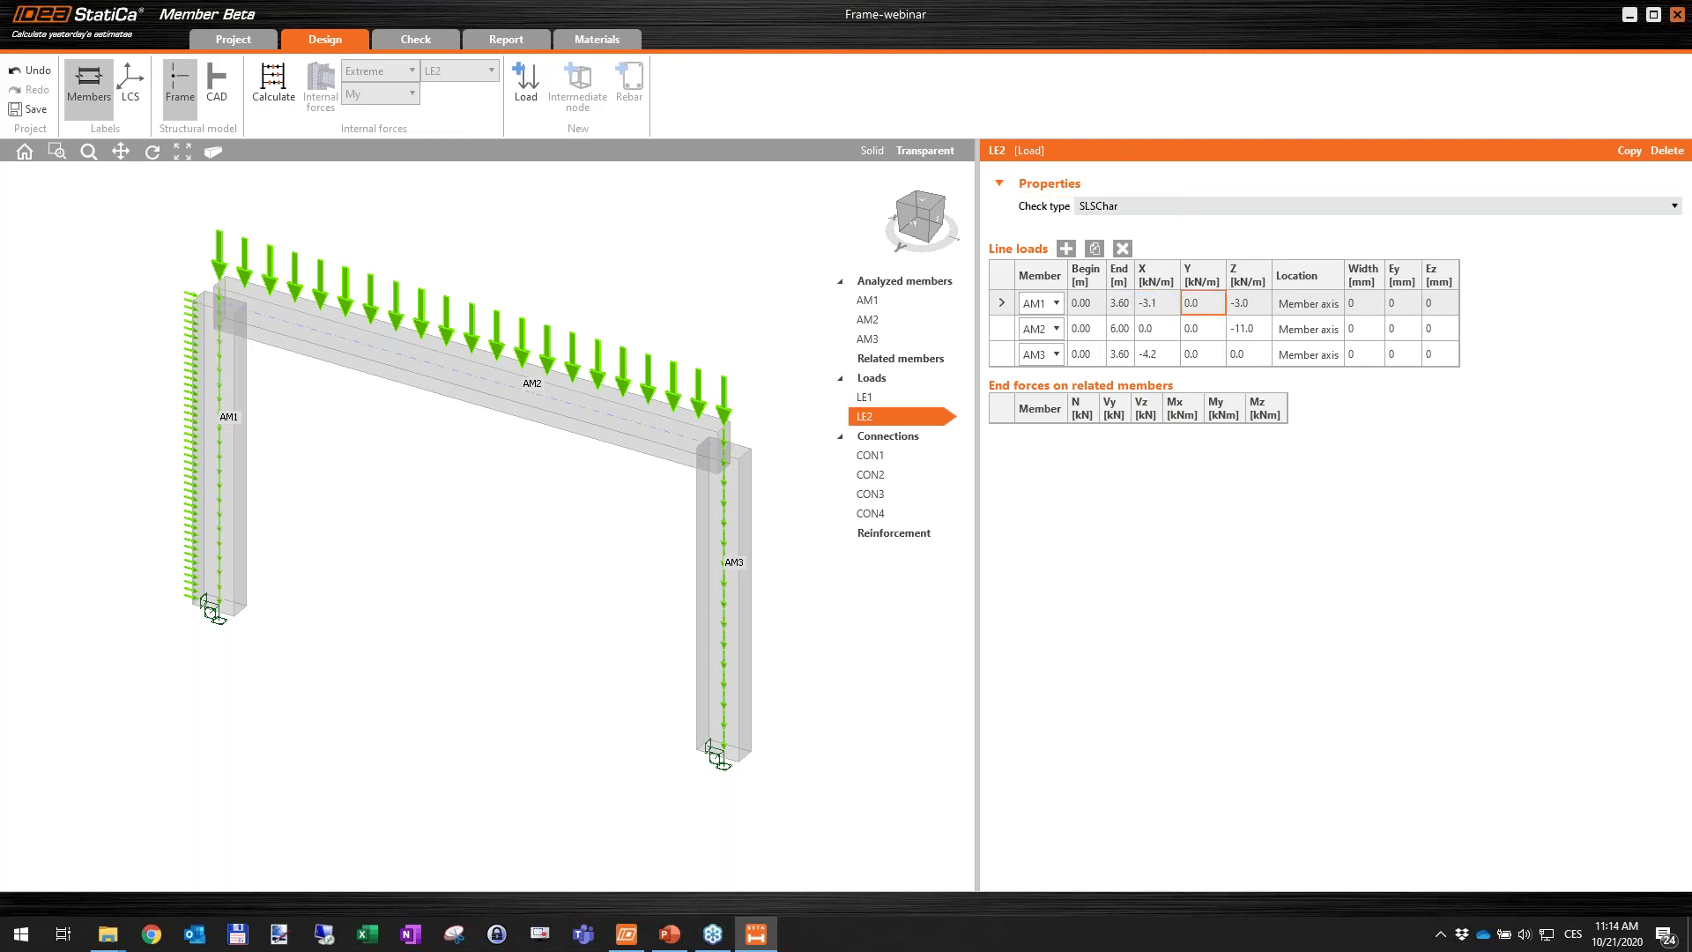
click(1262, 310)
key(Tab)
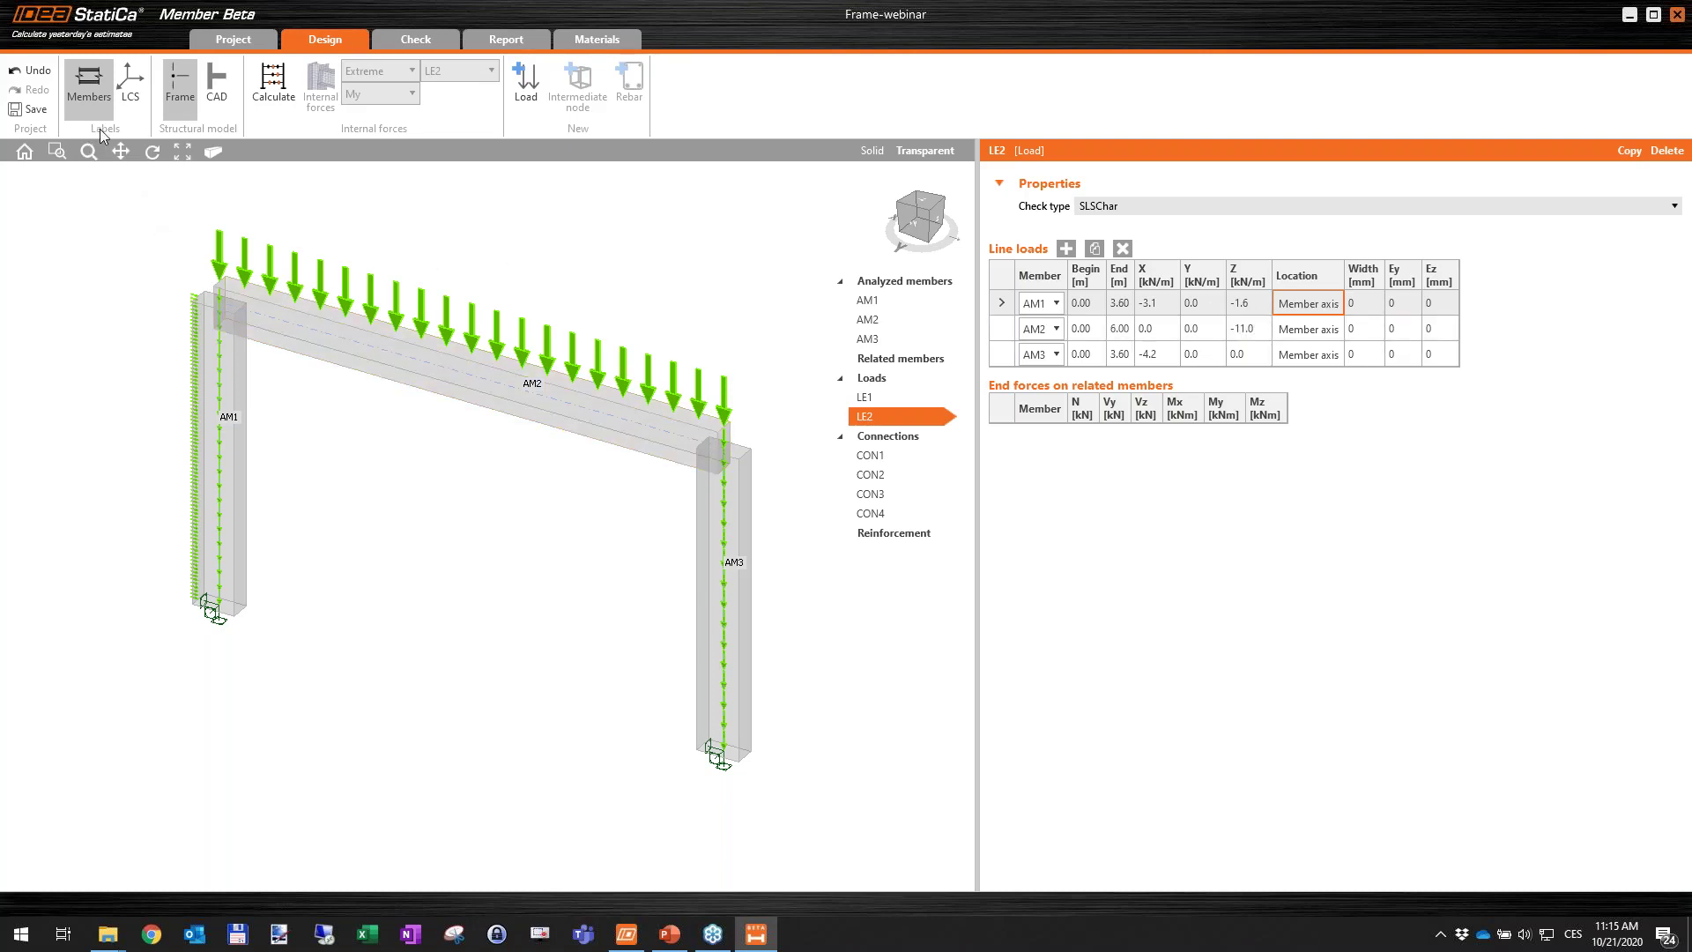
Display the local coordinate systems of the members and inspect the axes at the base of column AM1.
click(133, 111)
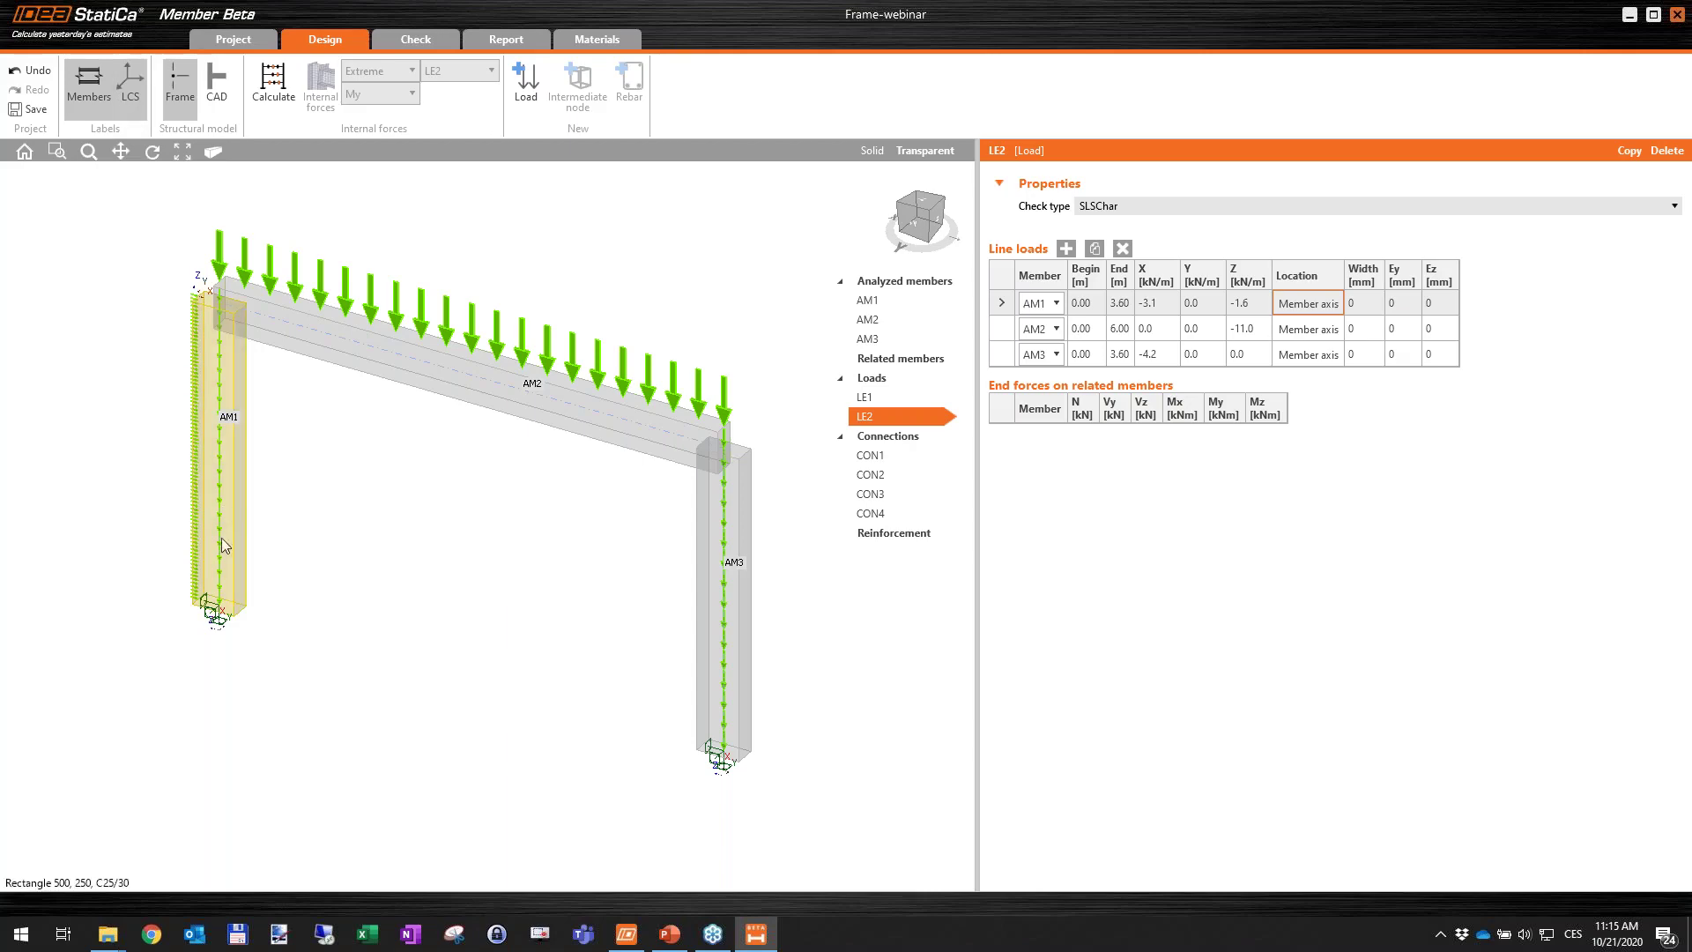
scroll(216, 606, up, 5)
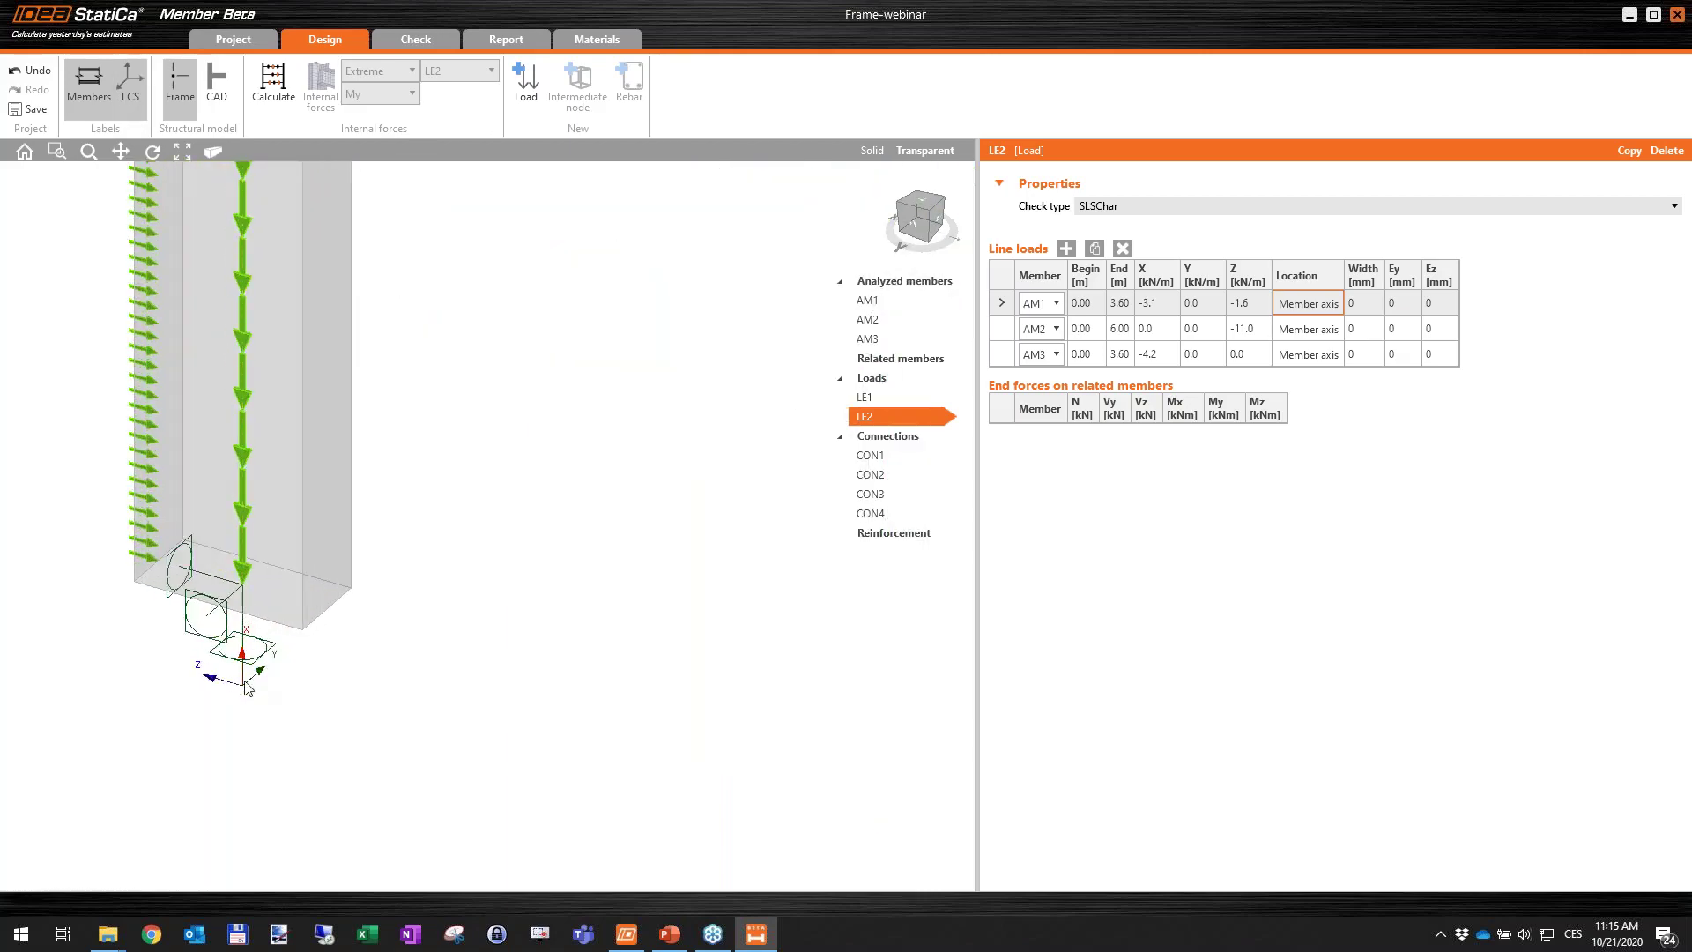
scroll(286, 689, down, 1)
scroll(285, 689, down, 3)
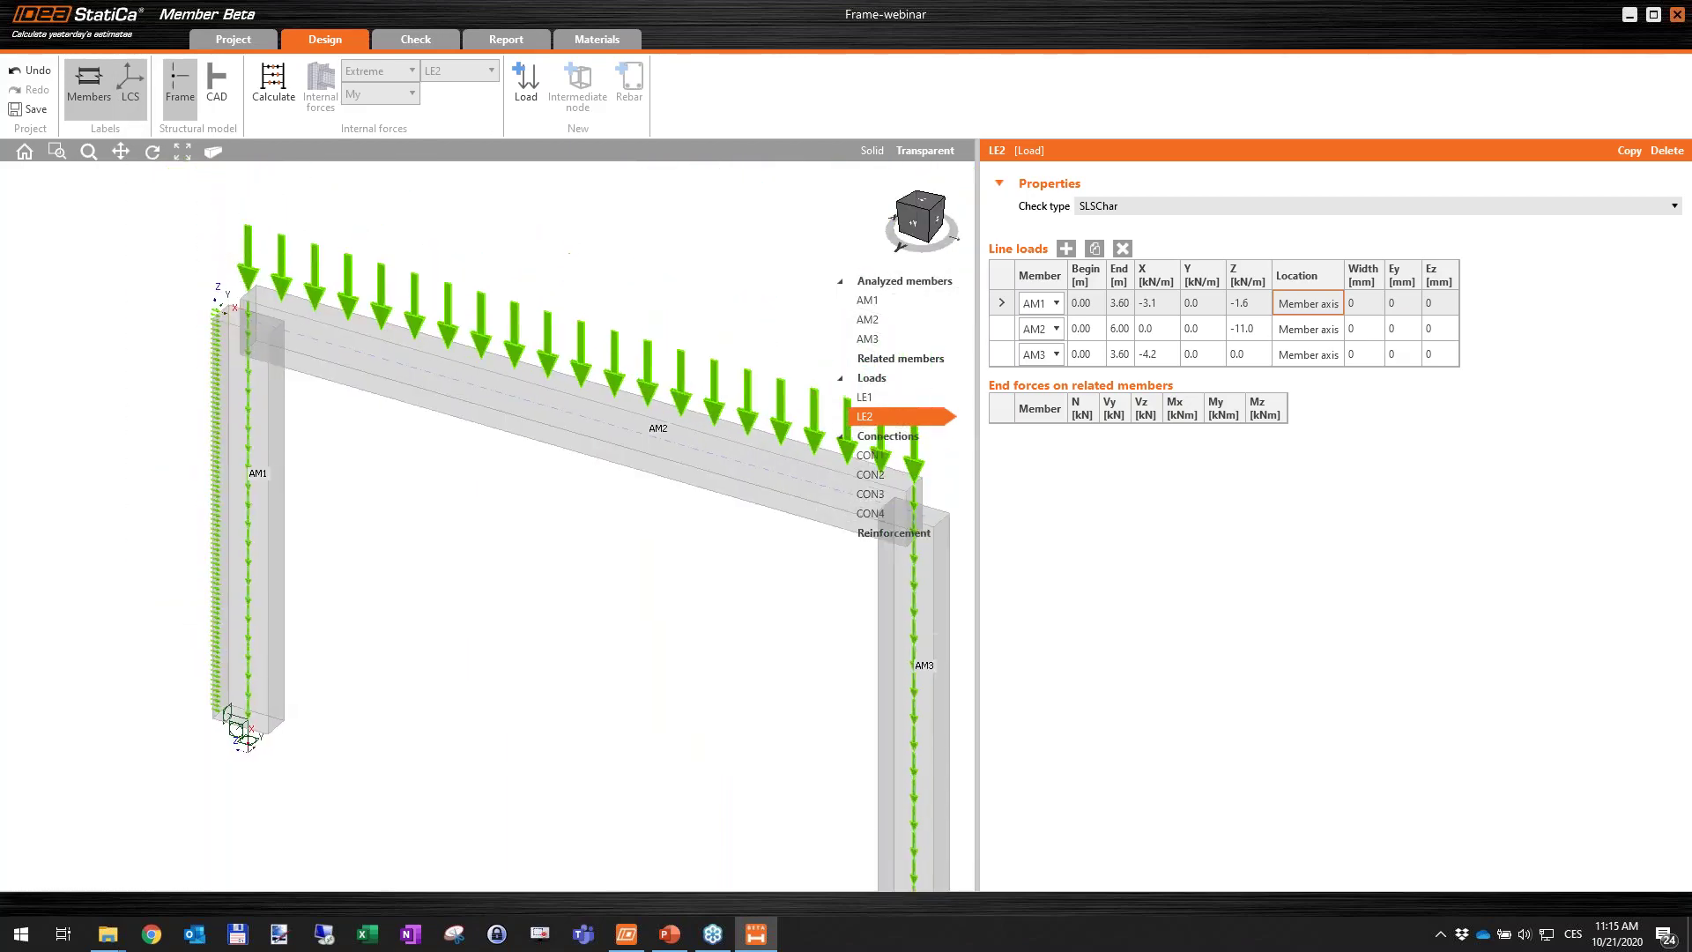
scroll(220, 344, up, 2)
scroll(256, 330, down, 3)
middle_drag(503, 514, 415, 440)
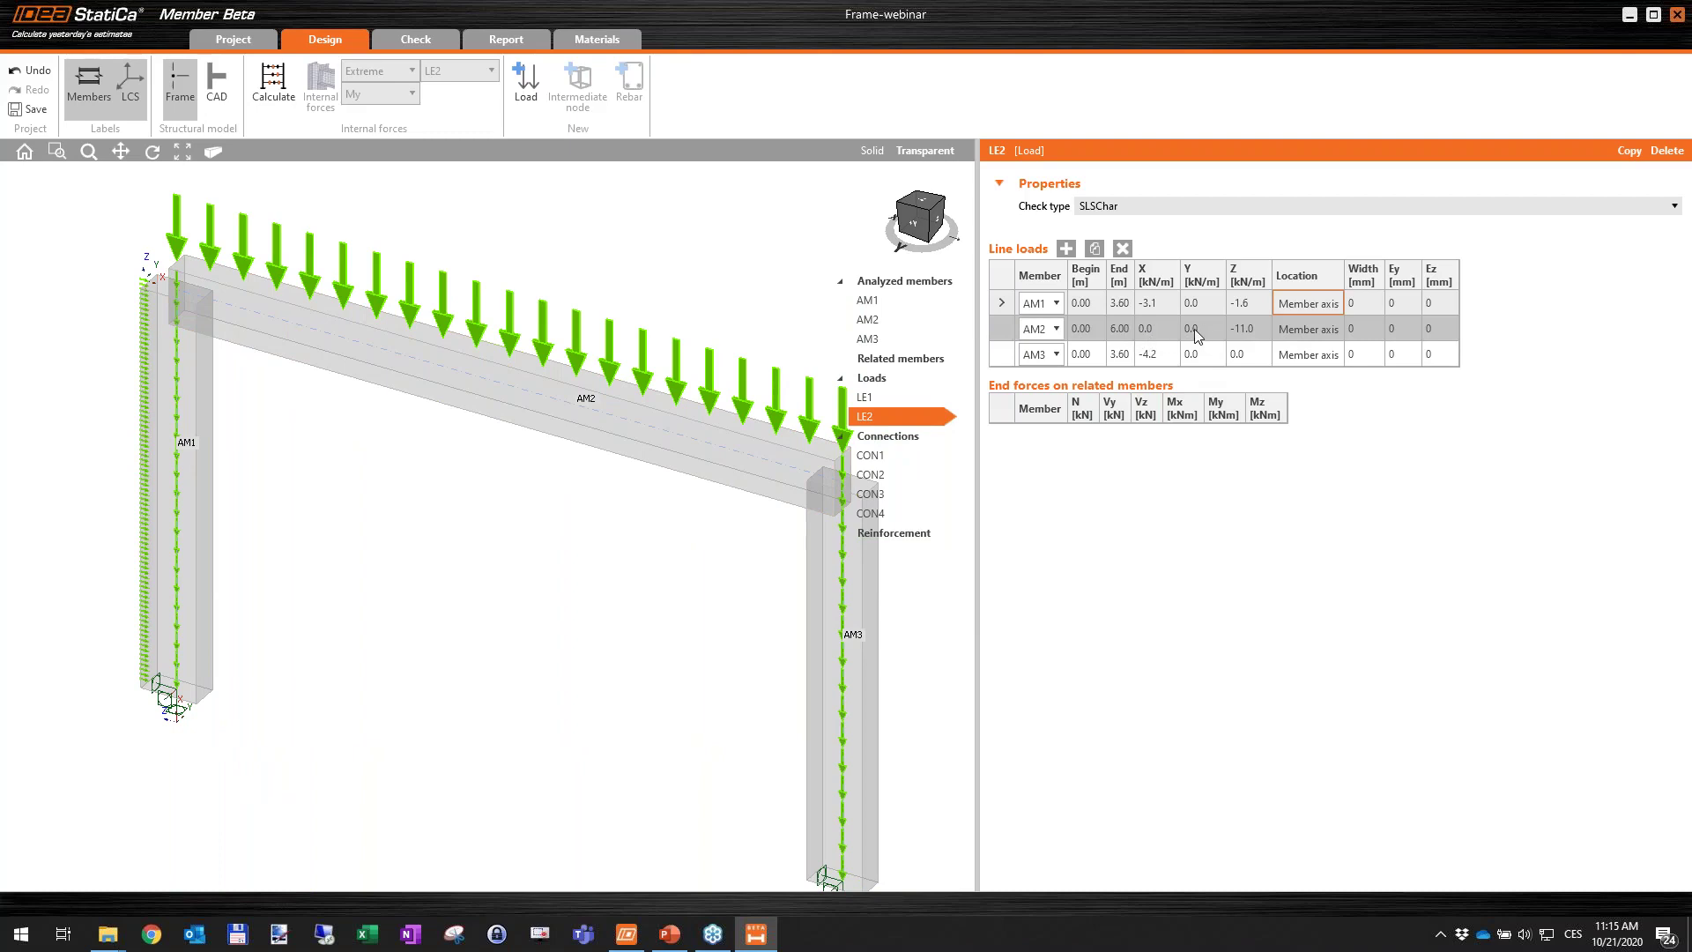
Set LE2's line loads to -8.1 kN/m in Z on AM2 and -3.13 kN/m in X on AM3.
click(1255, 328)
drag(1261, 328, 1204, 344)
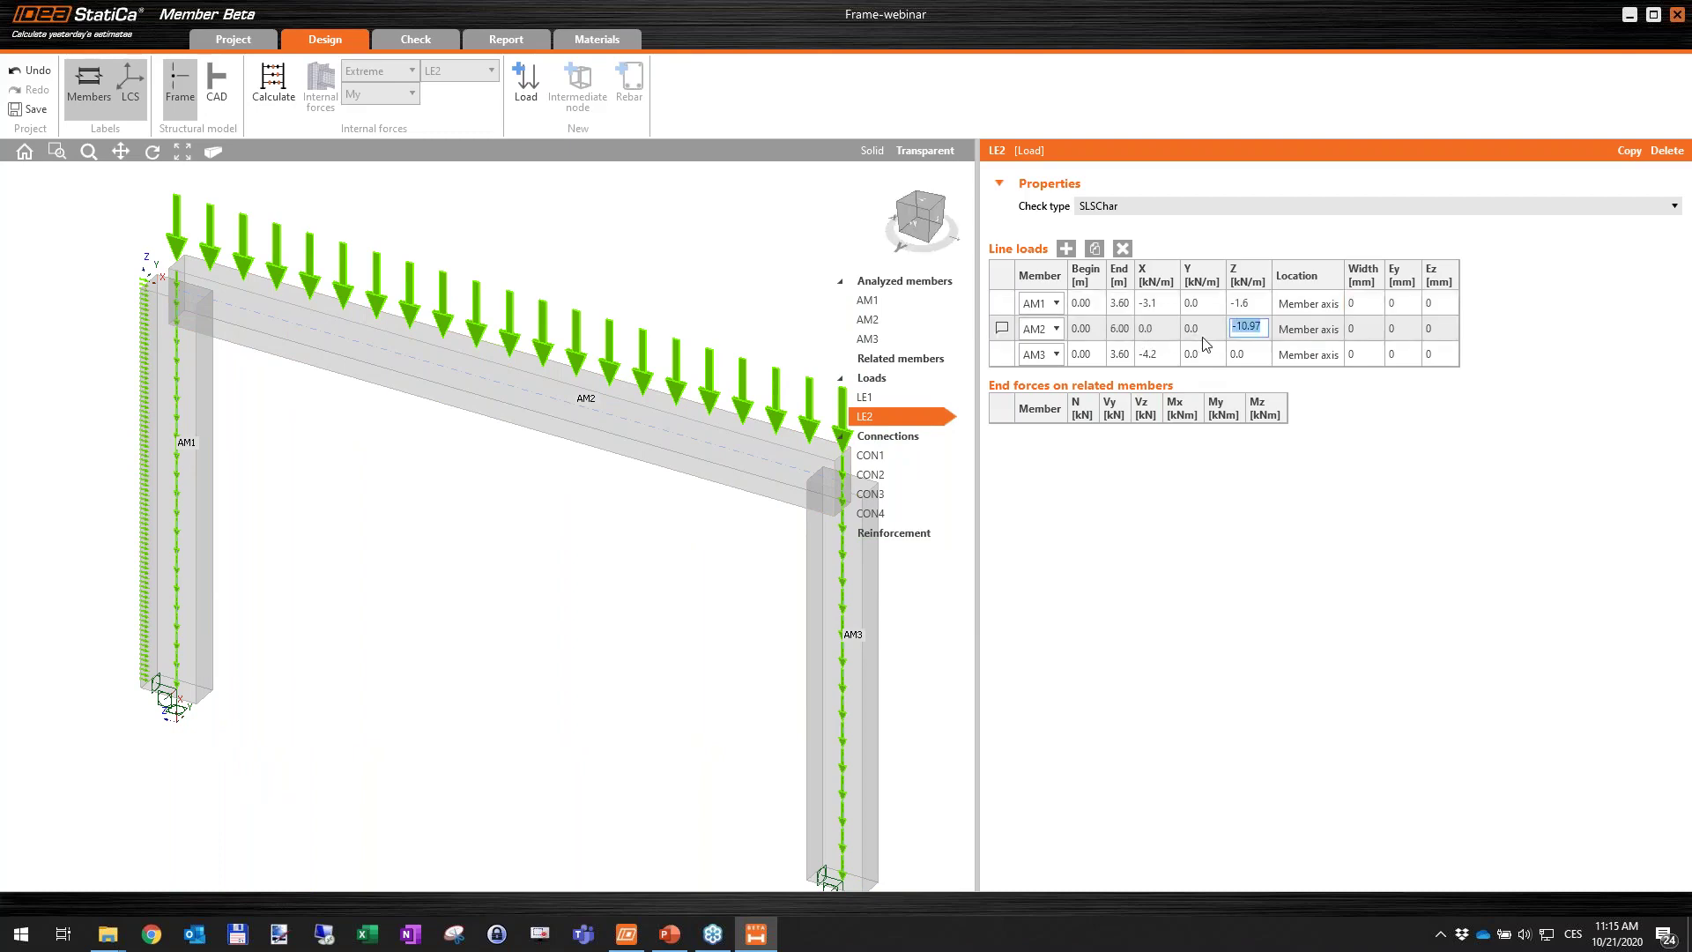
text(-8.1)
key(Tab)
double_click(1164, 360)
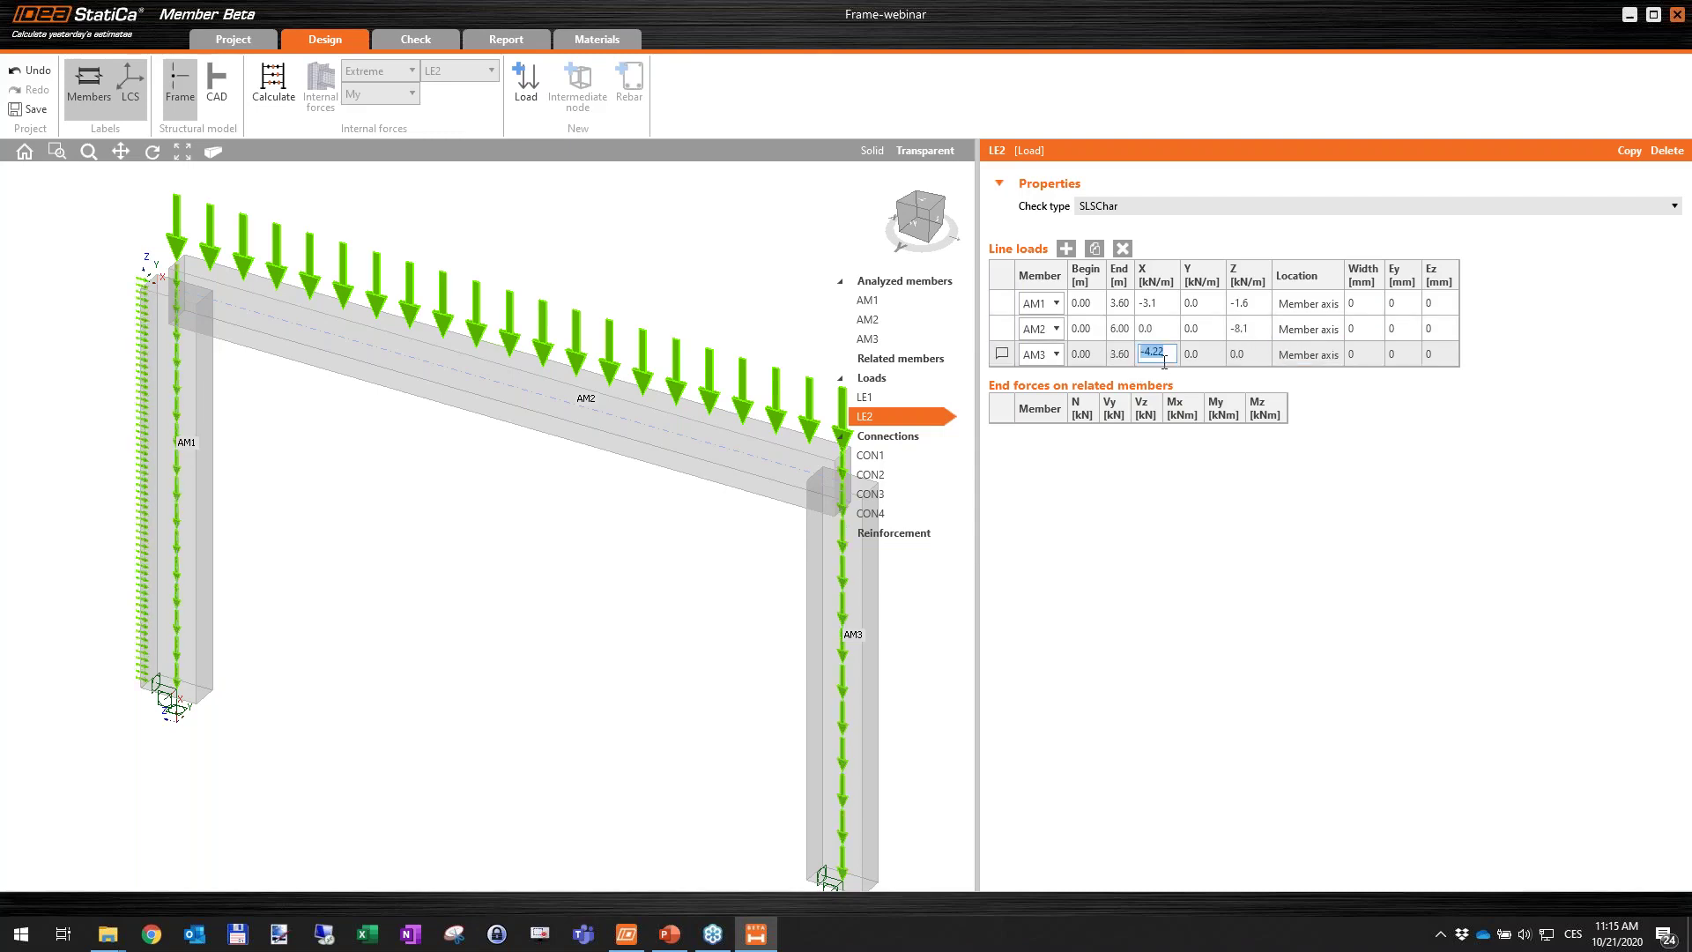
text(-3.13)
key(Tab)
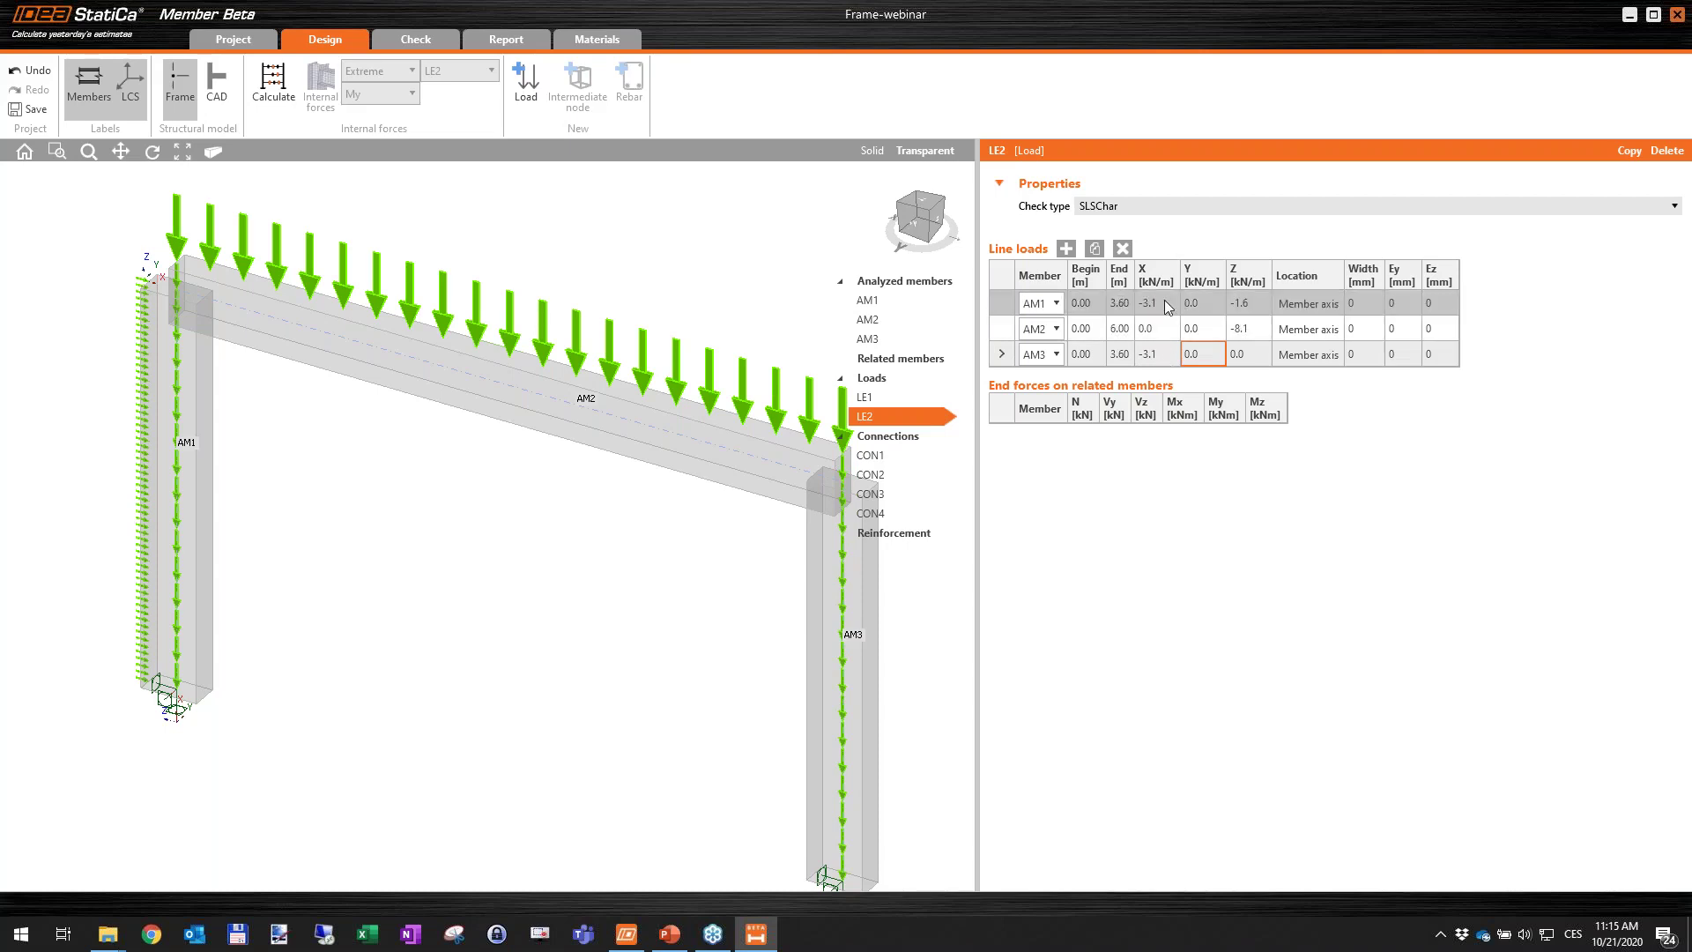
Copy load LE2 and set the check type of the copy to SLSQP.
scroll(460, 451, down, 3)
middle_drag(481, 470, 451, 451)
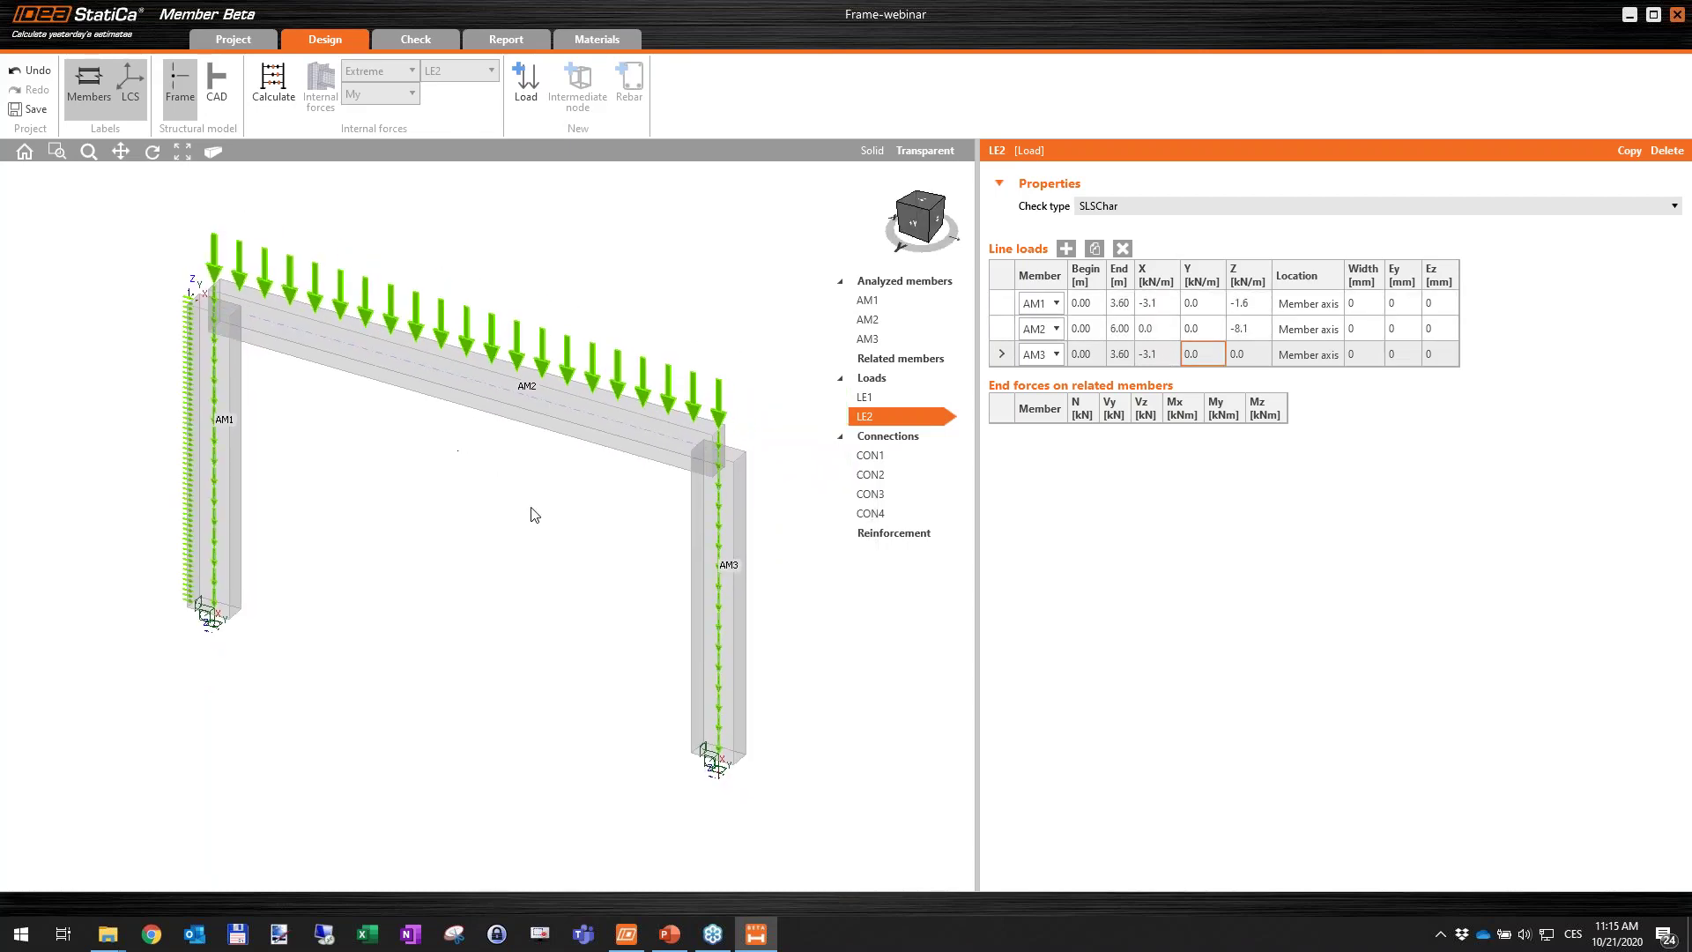
click(1628, 151)
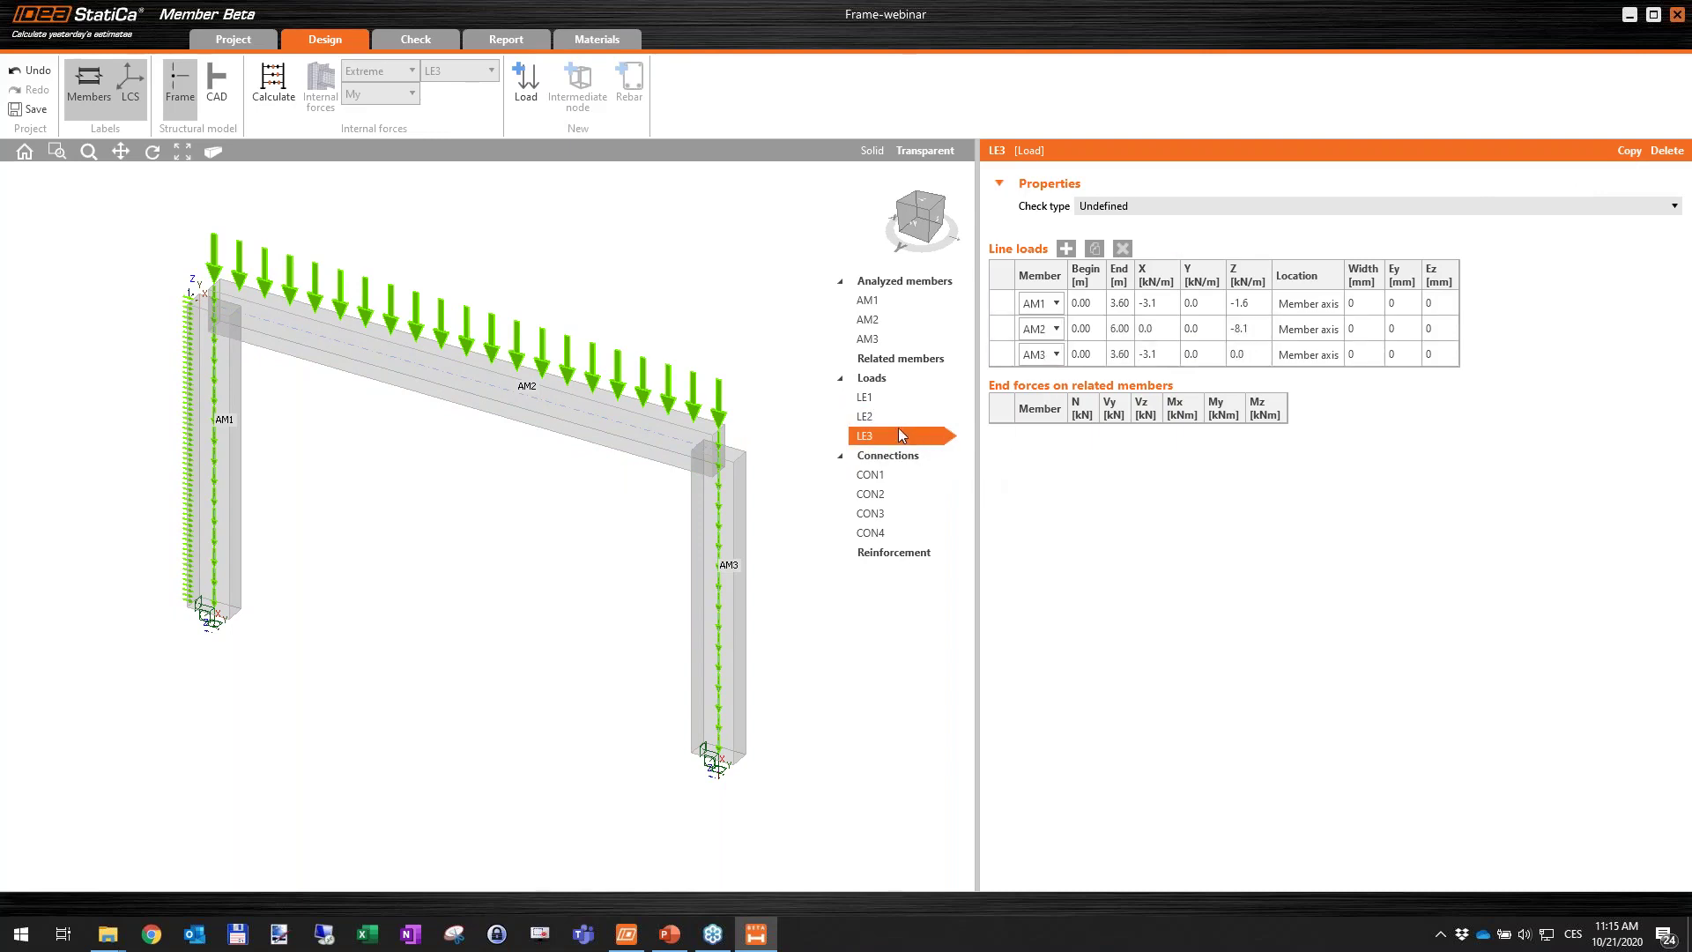
click(1184, 205)
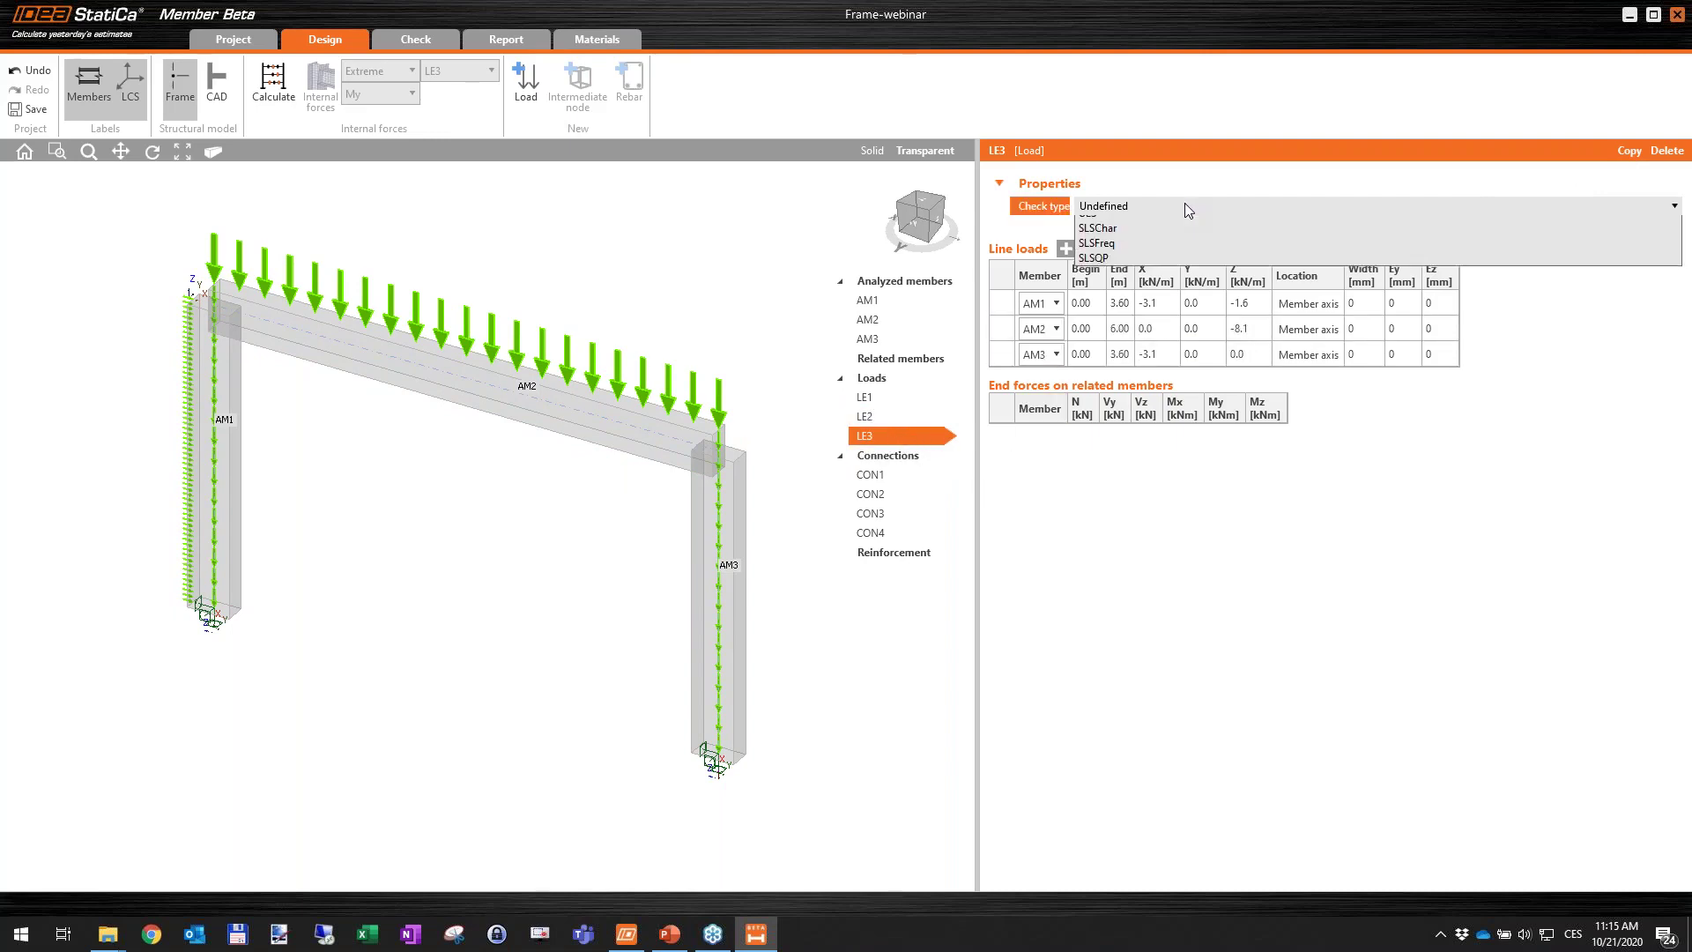
click(1129, 283)
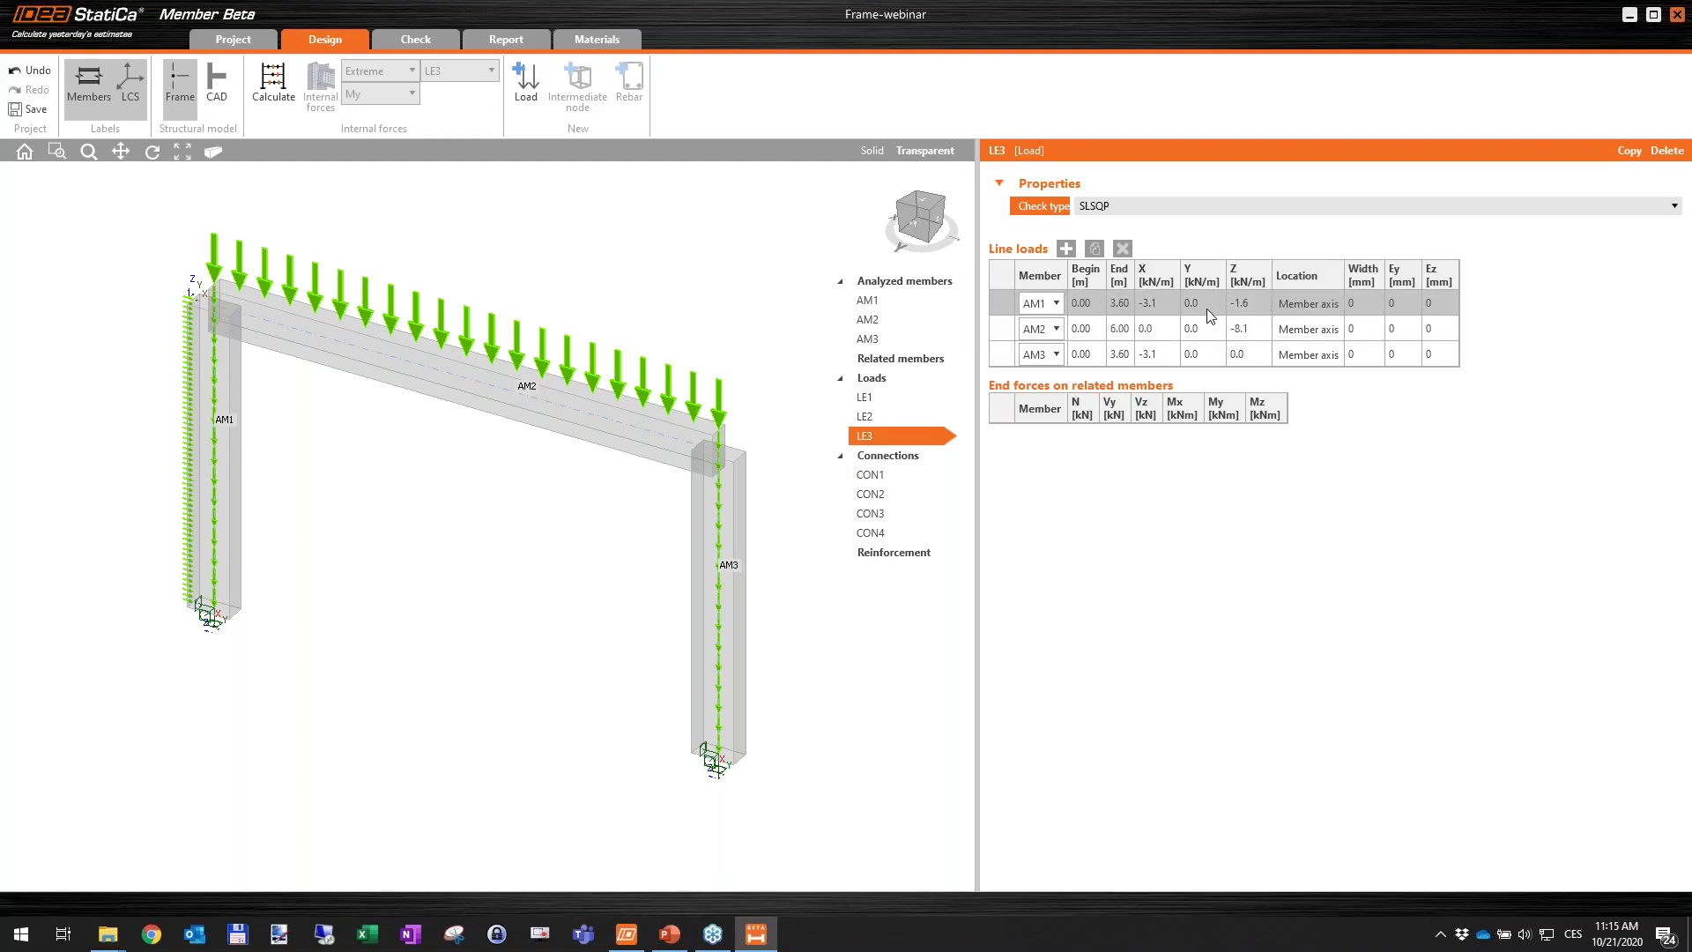
Set the Z component of AM1's line load in LE3 to 0 kN/m.
click(1245, 309)
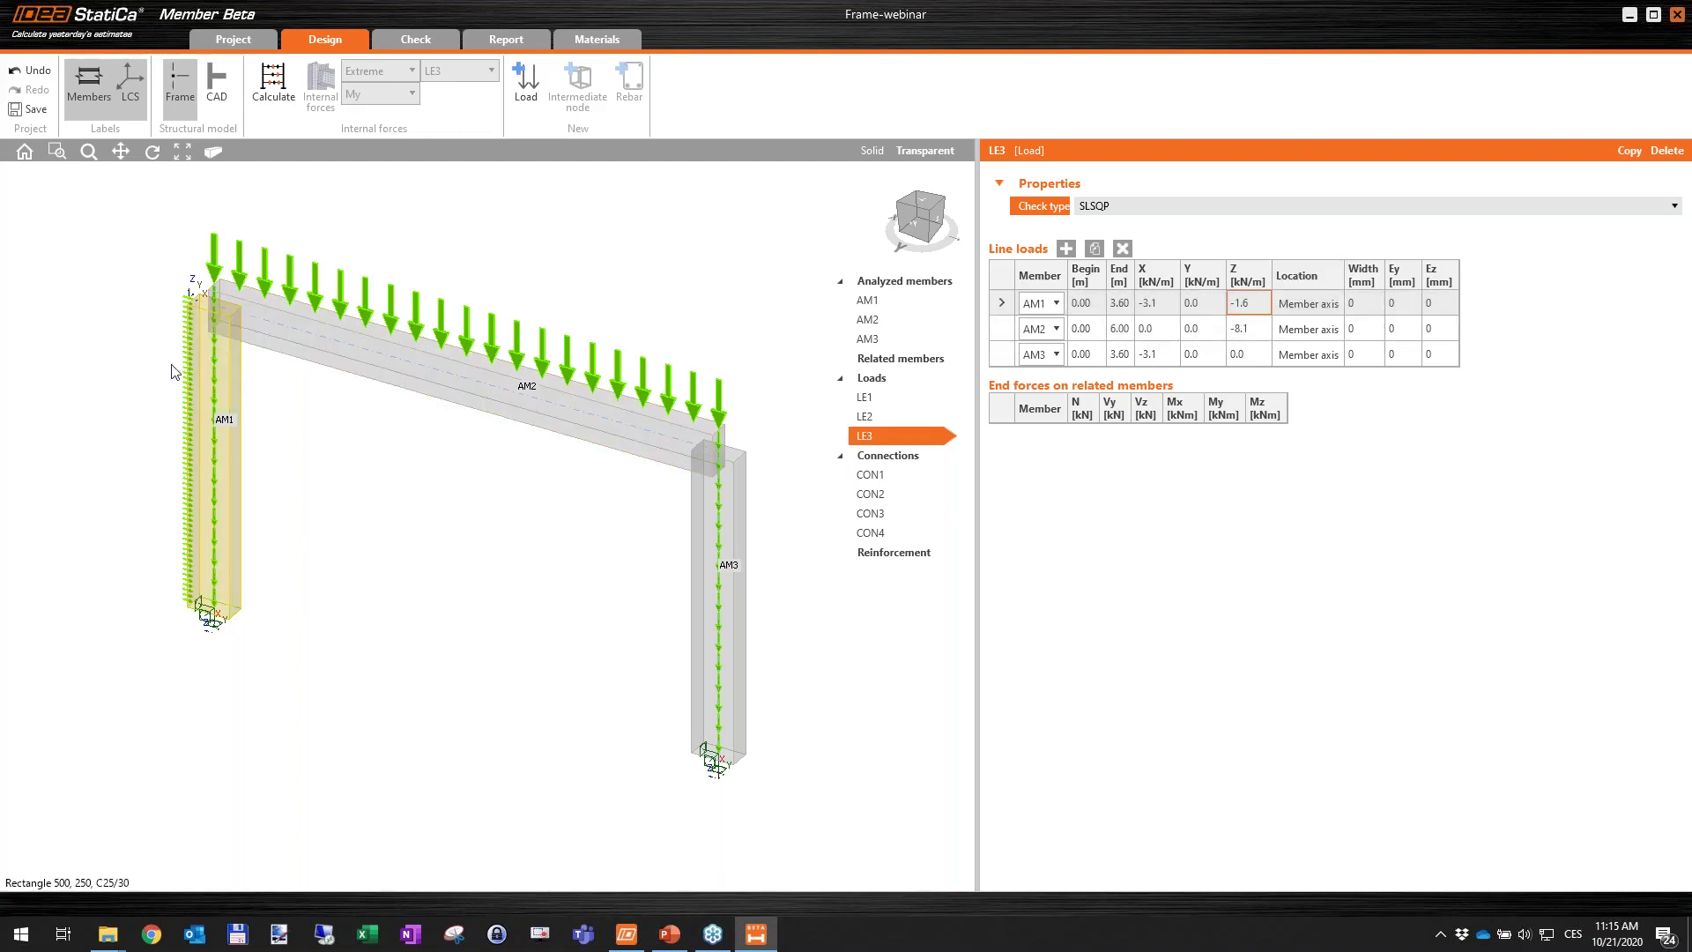
scroll(174, 371, up, 2)
click(1246, 302)
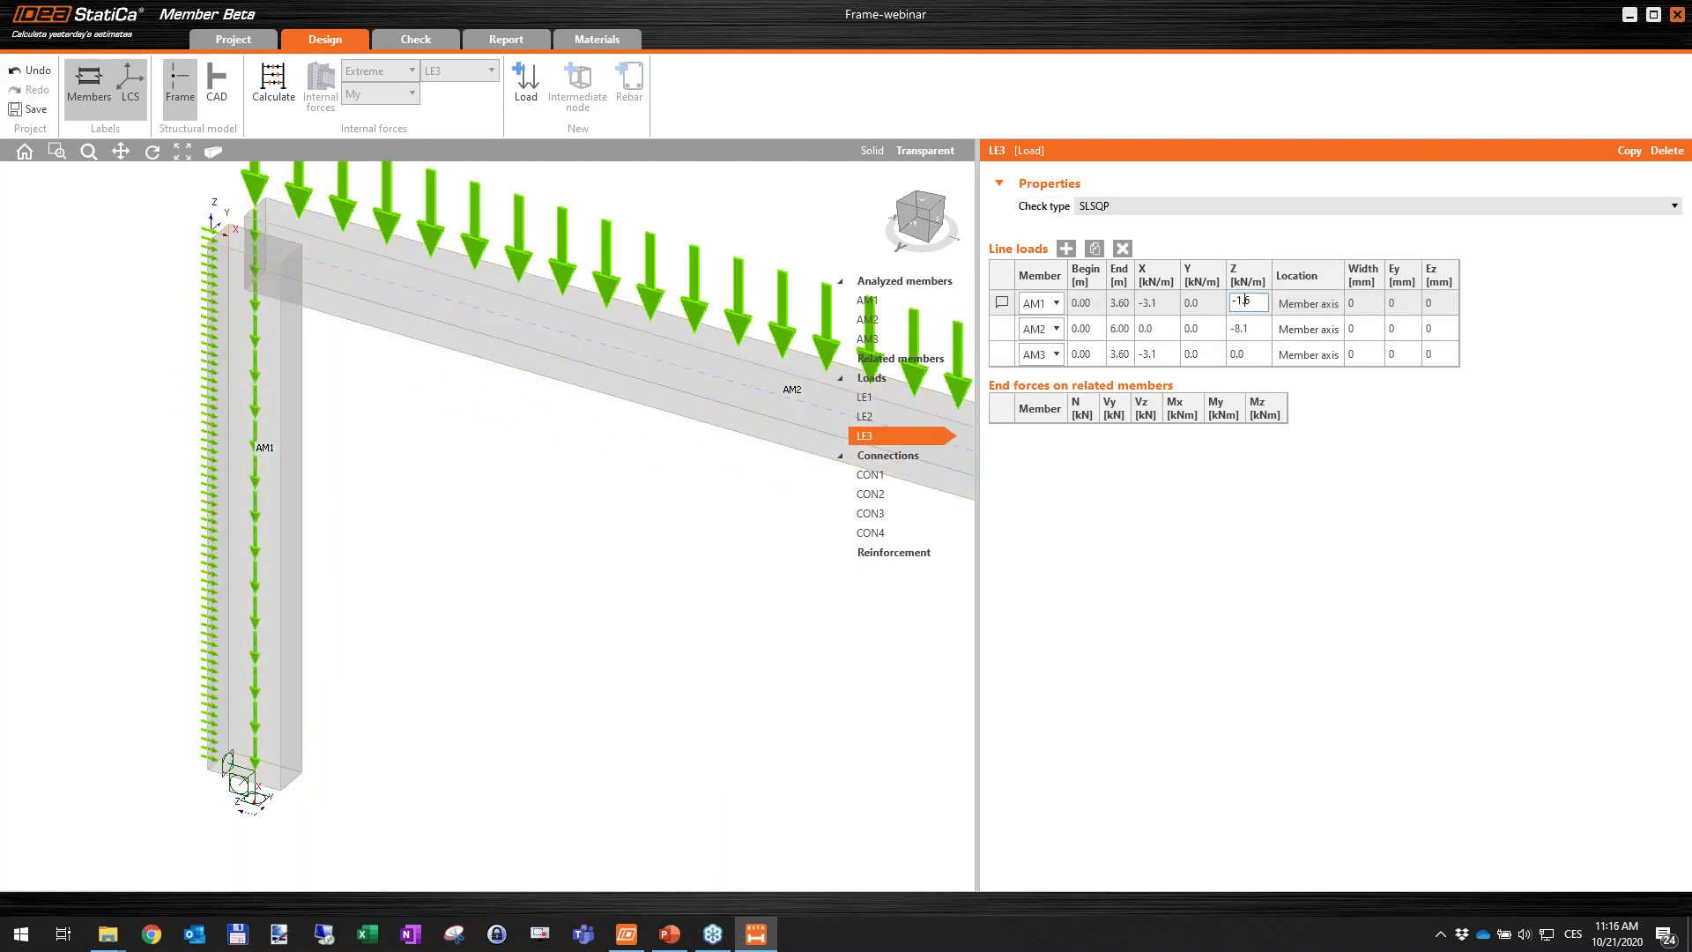
drag(1260, 299, 1201, 302)
text(0)
key(Return)
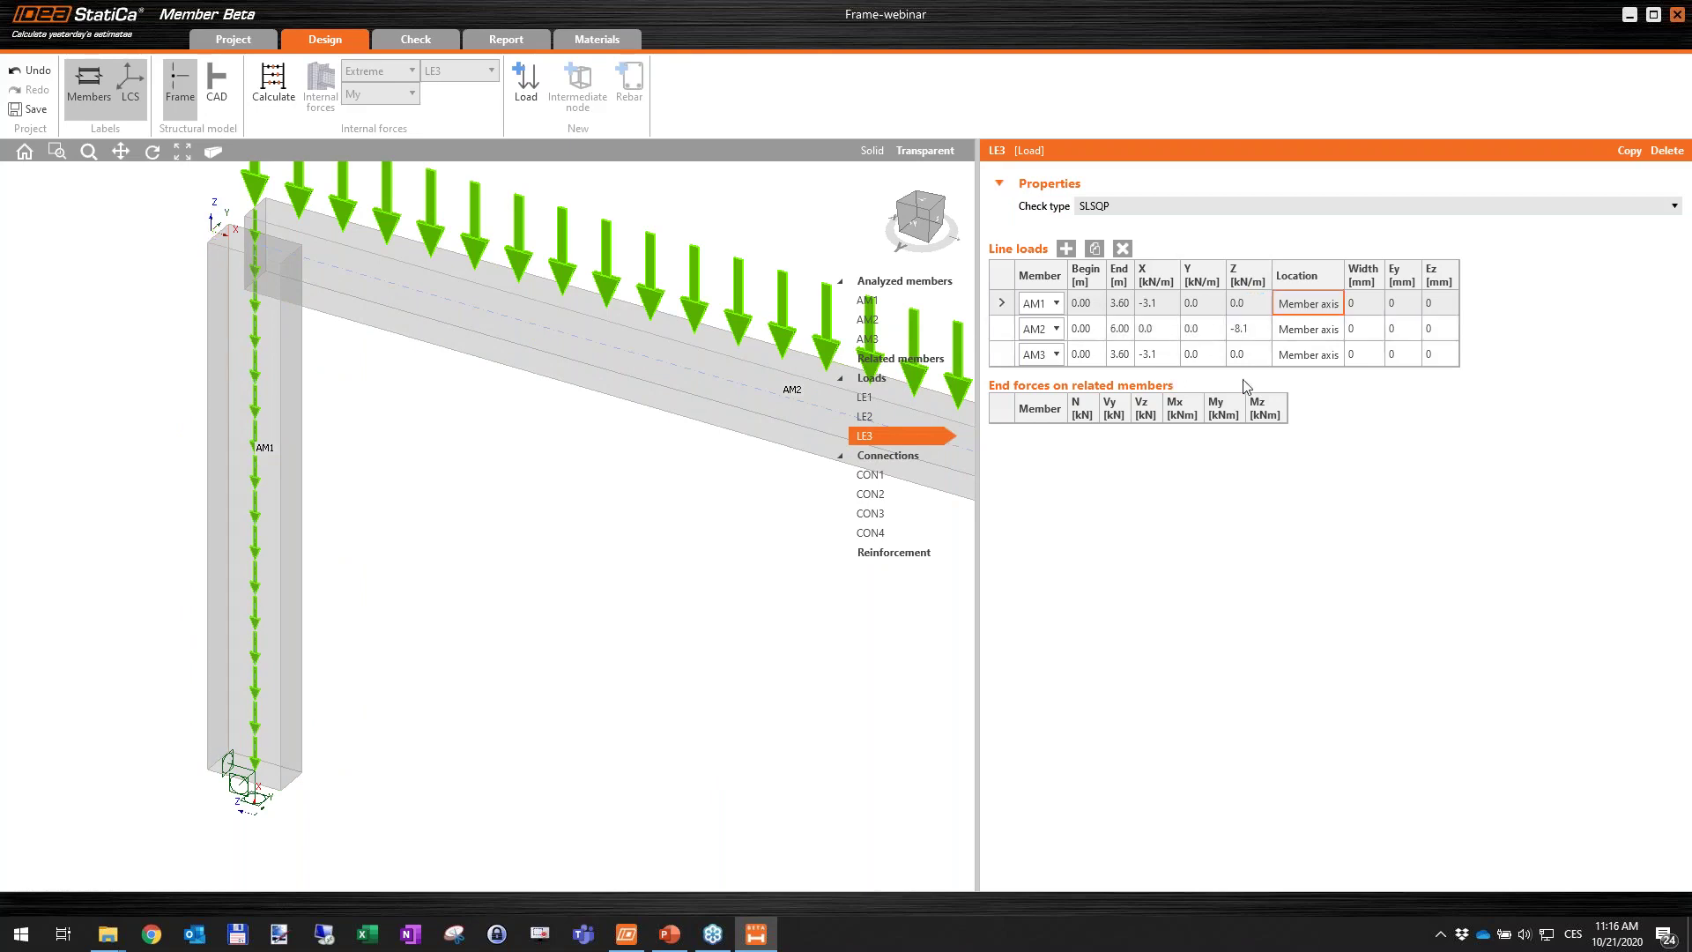
click(1166, 356)
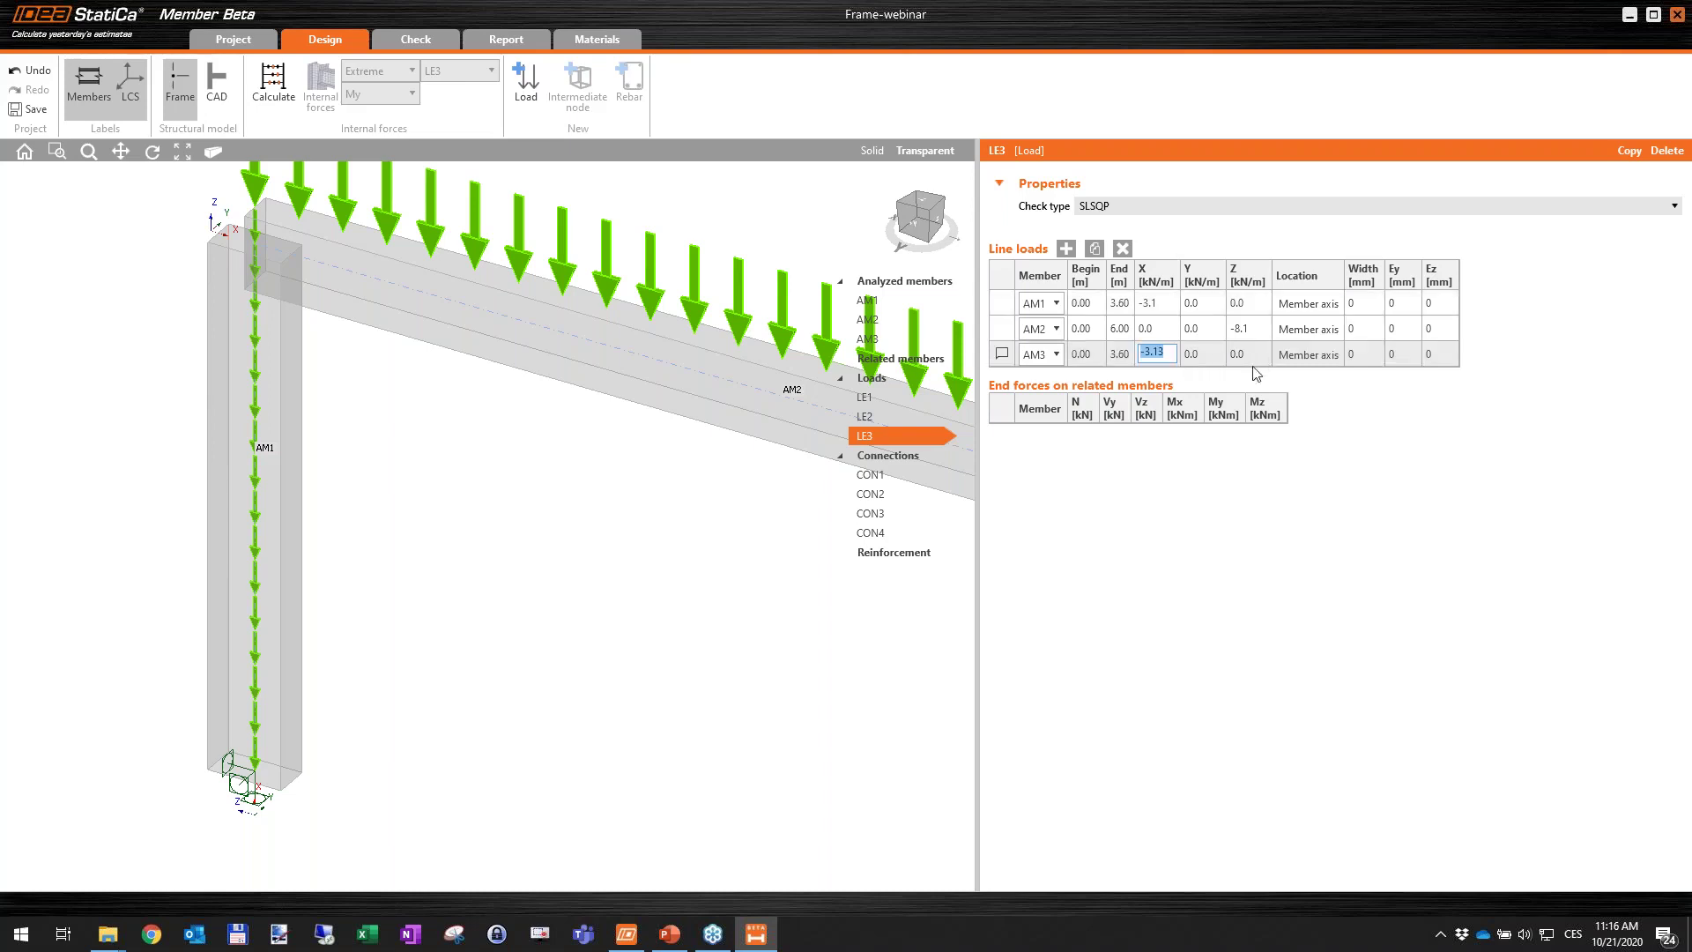
scroll(682, 487, down, 3)
middle_drag(690, 518, 478, 438)
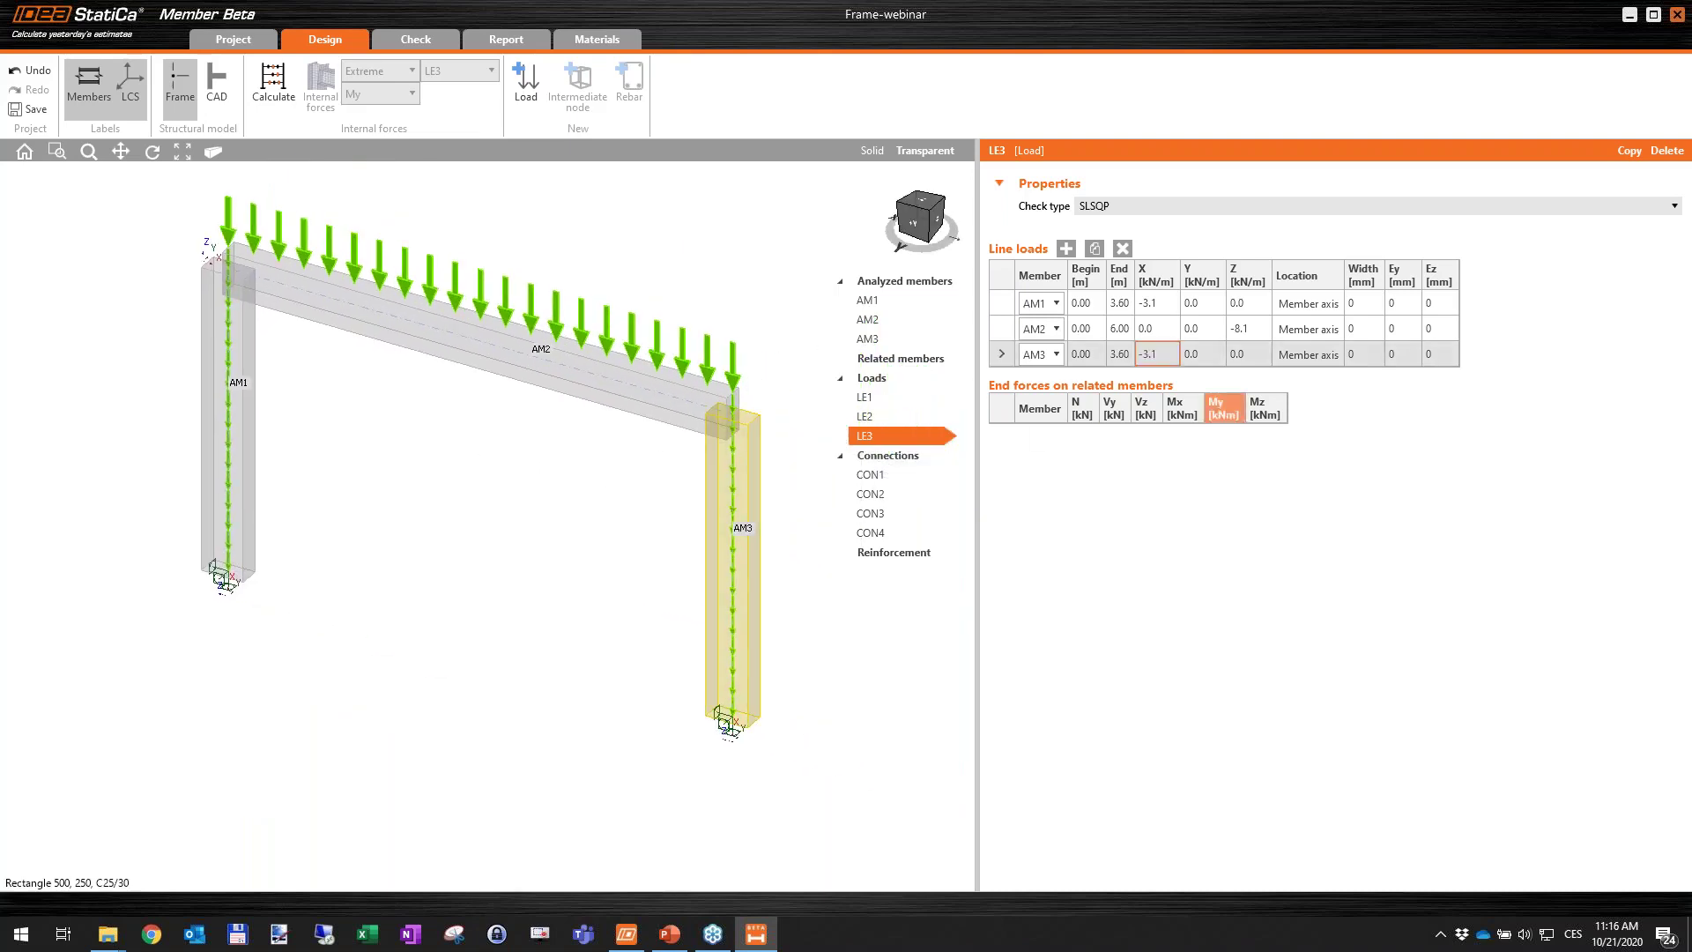
middle_drag(559, 517, 564, 541)
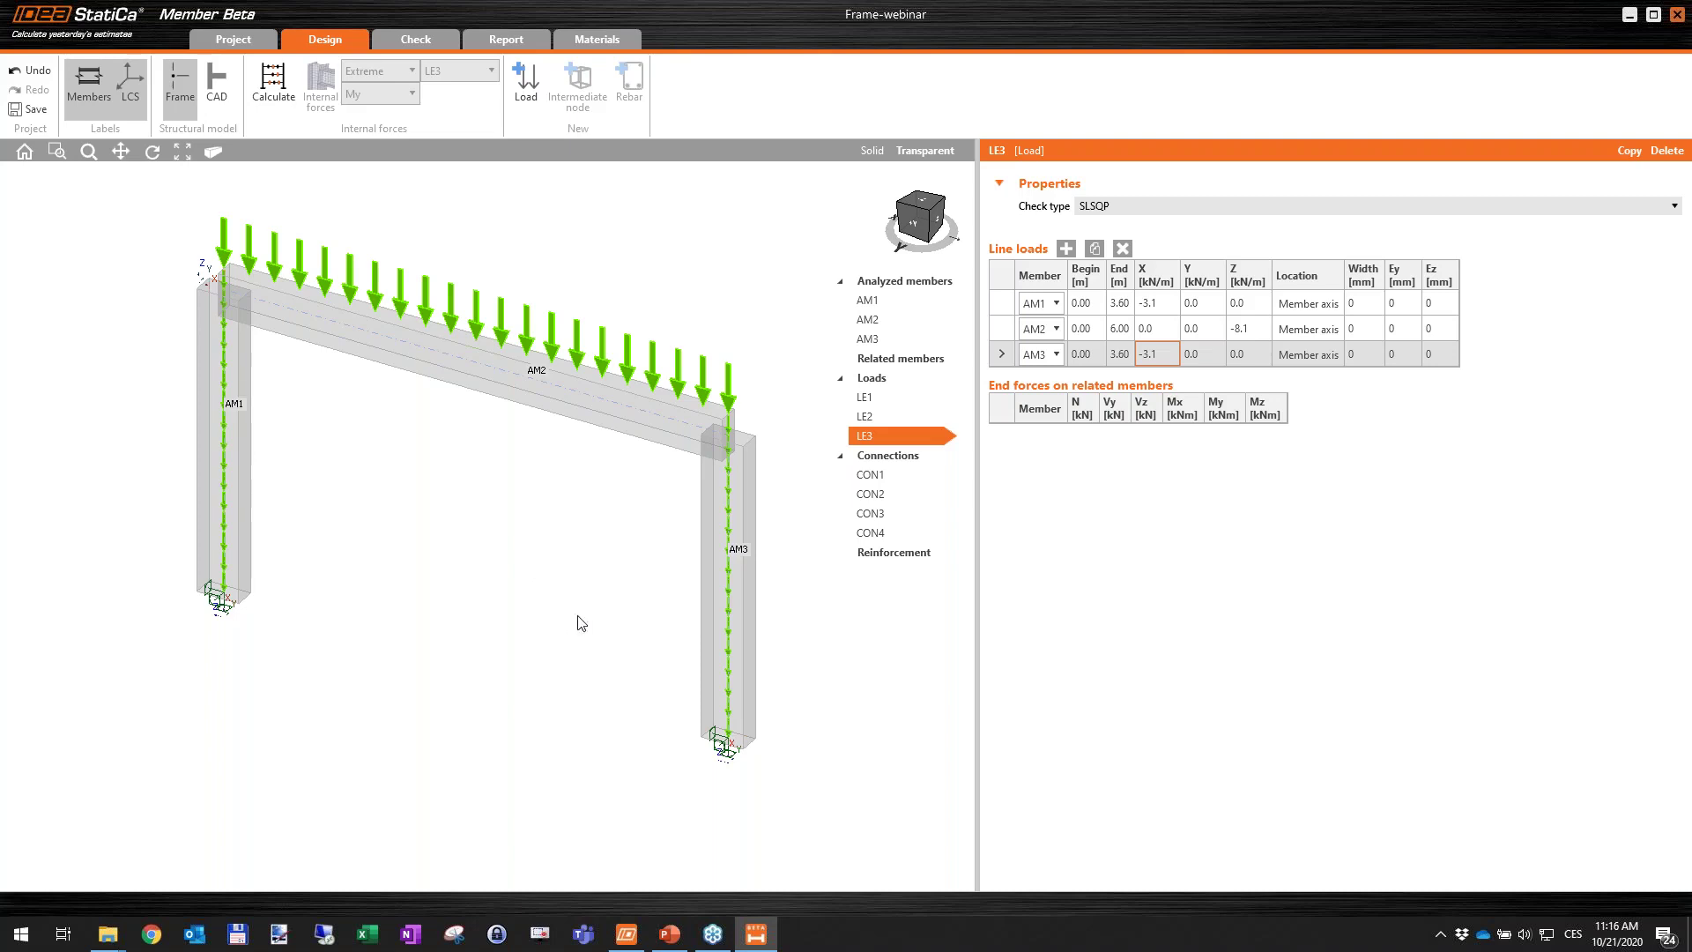
middle_drag(553, 523, 552, 537)
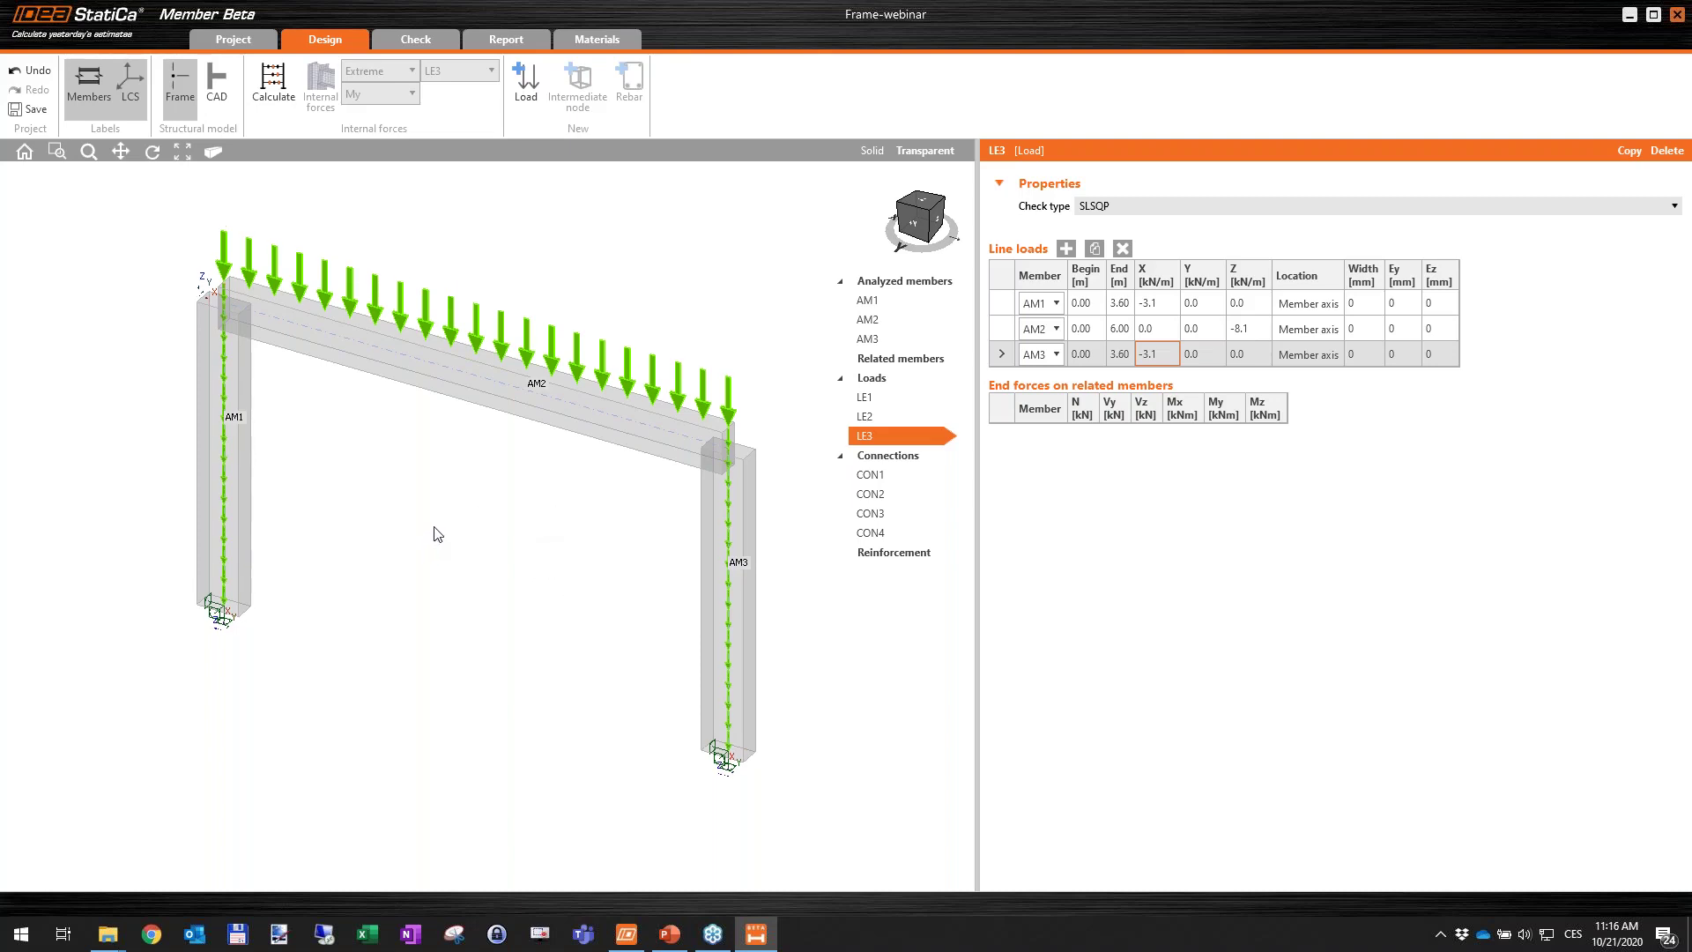
Apply the rectangular compression-member reinforcement layout to column AM1 with 14 mm corner bars, 8 mm edge bars and 8 mm stirrups at 0.20 m.
click(241, 449)
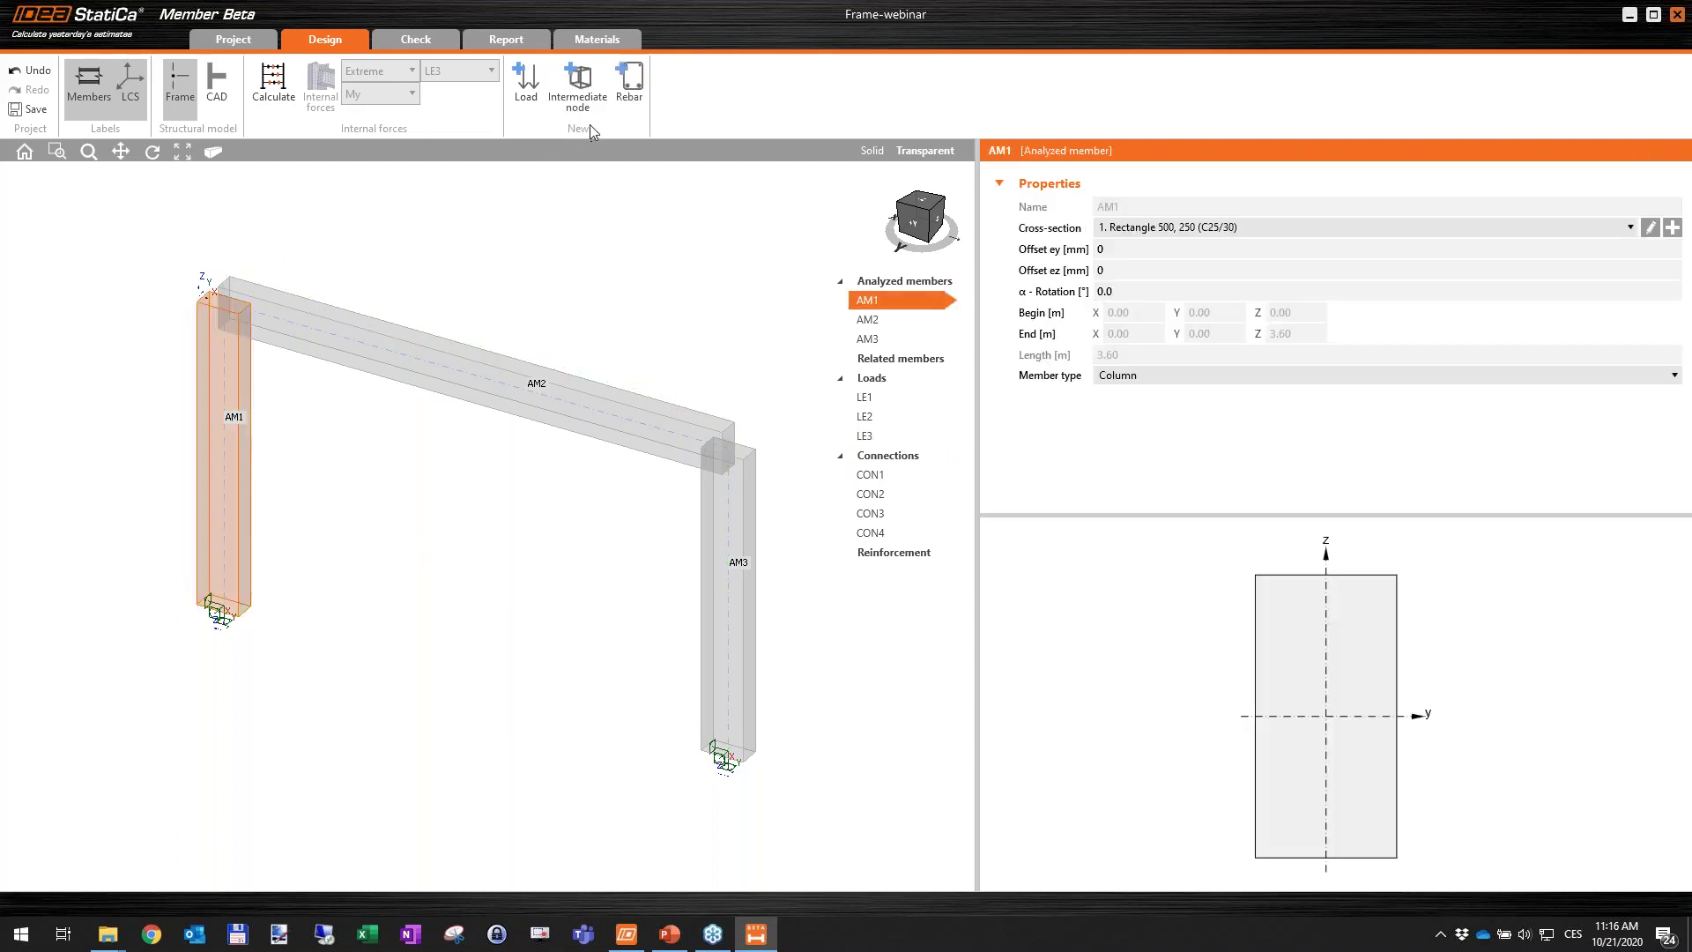
click(632, 95)
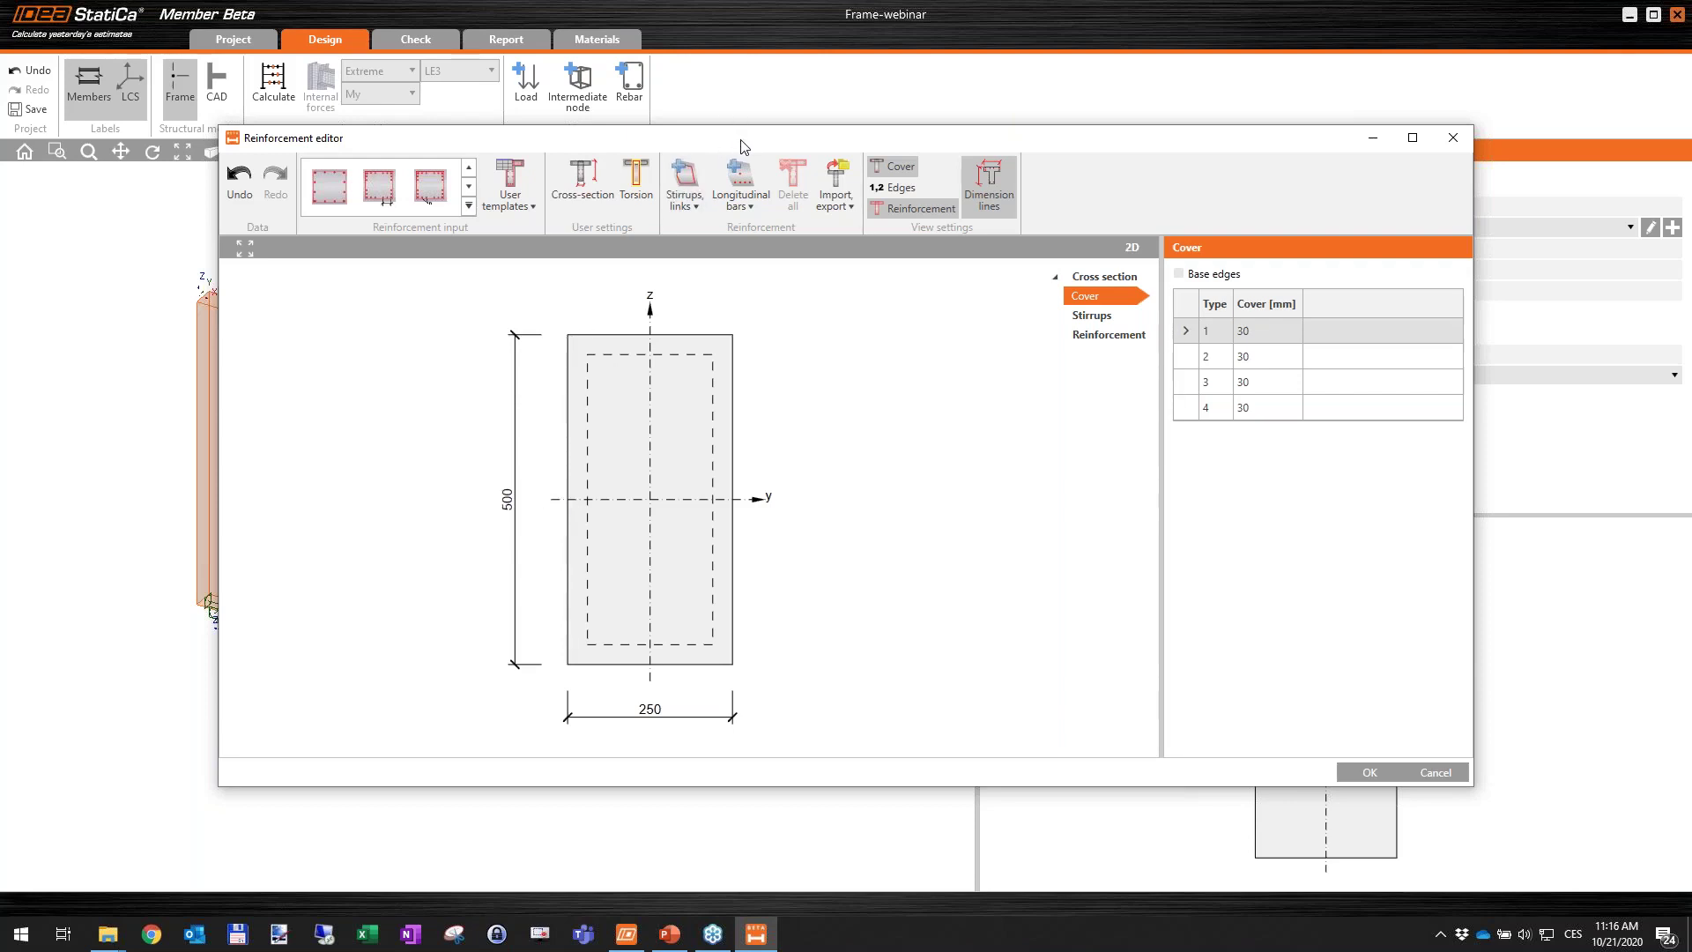
drag(740, 146, 750, 145)
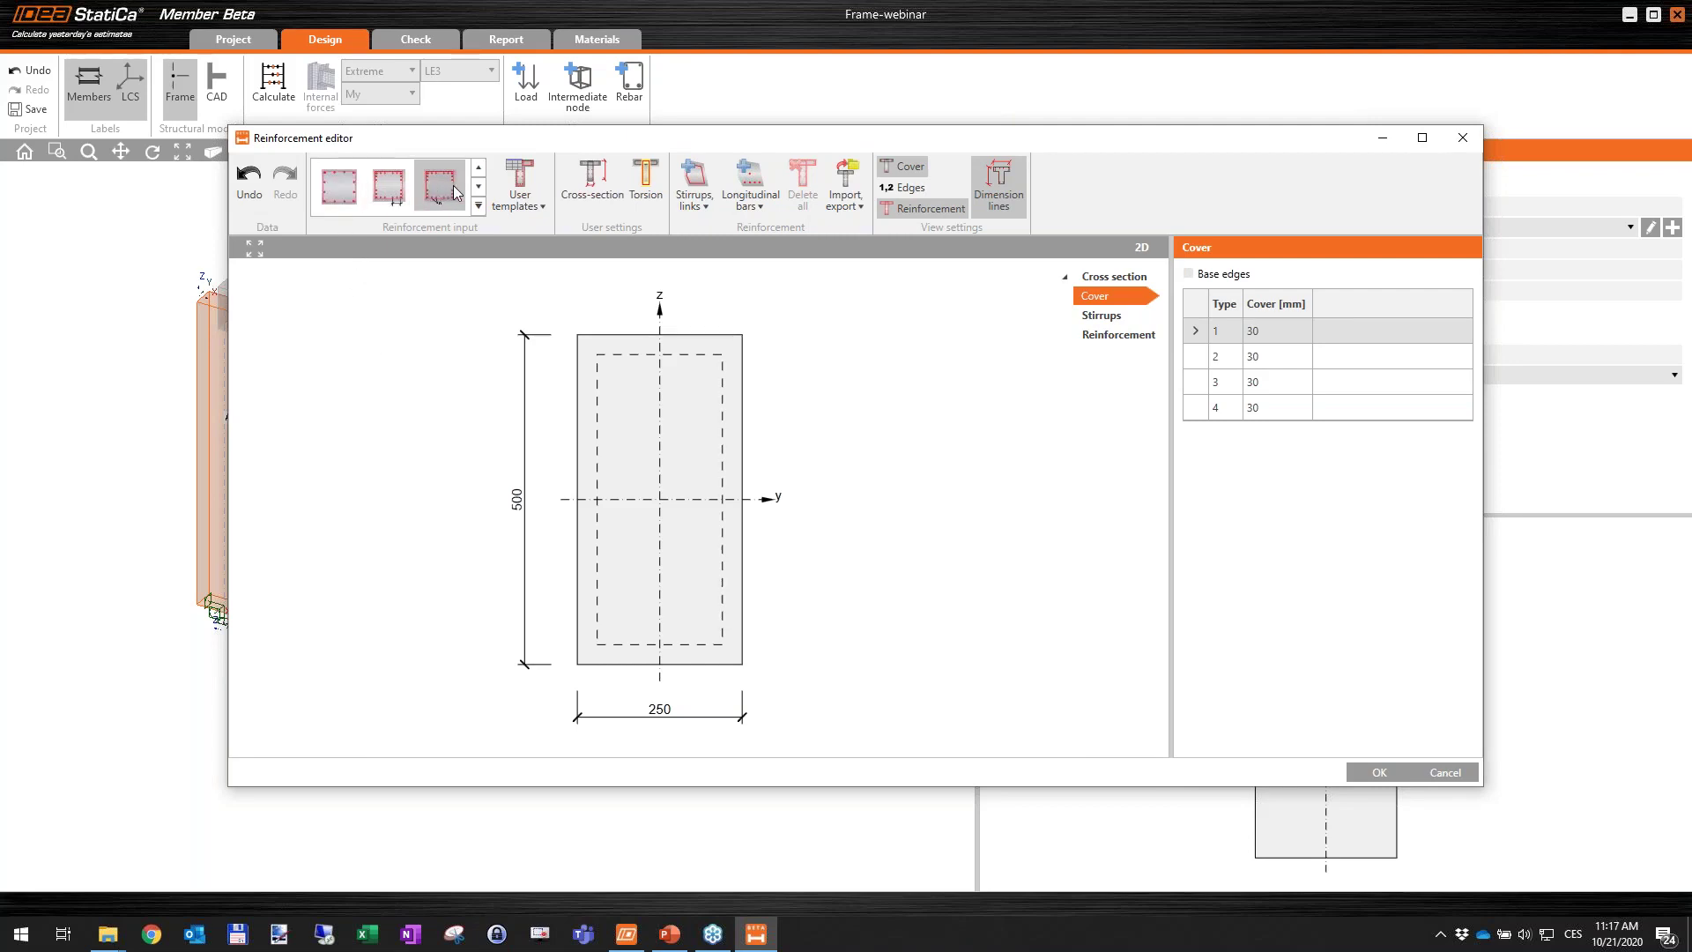
click(345, 183)
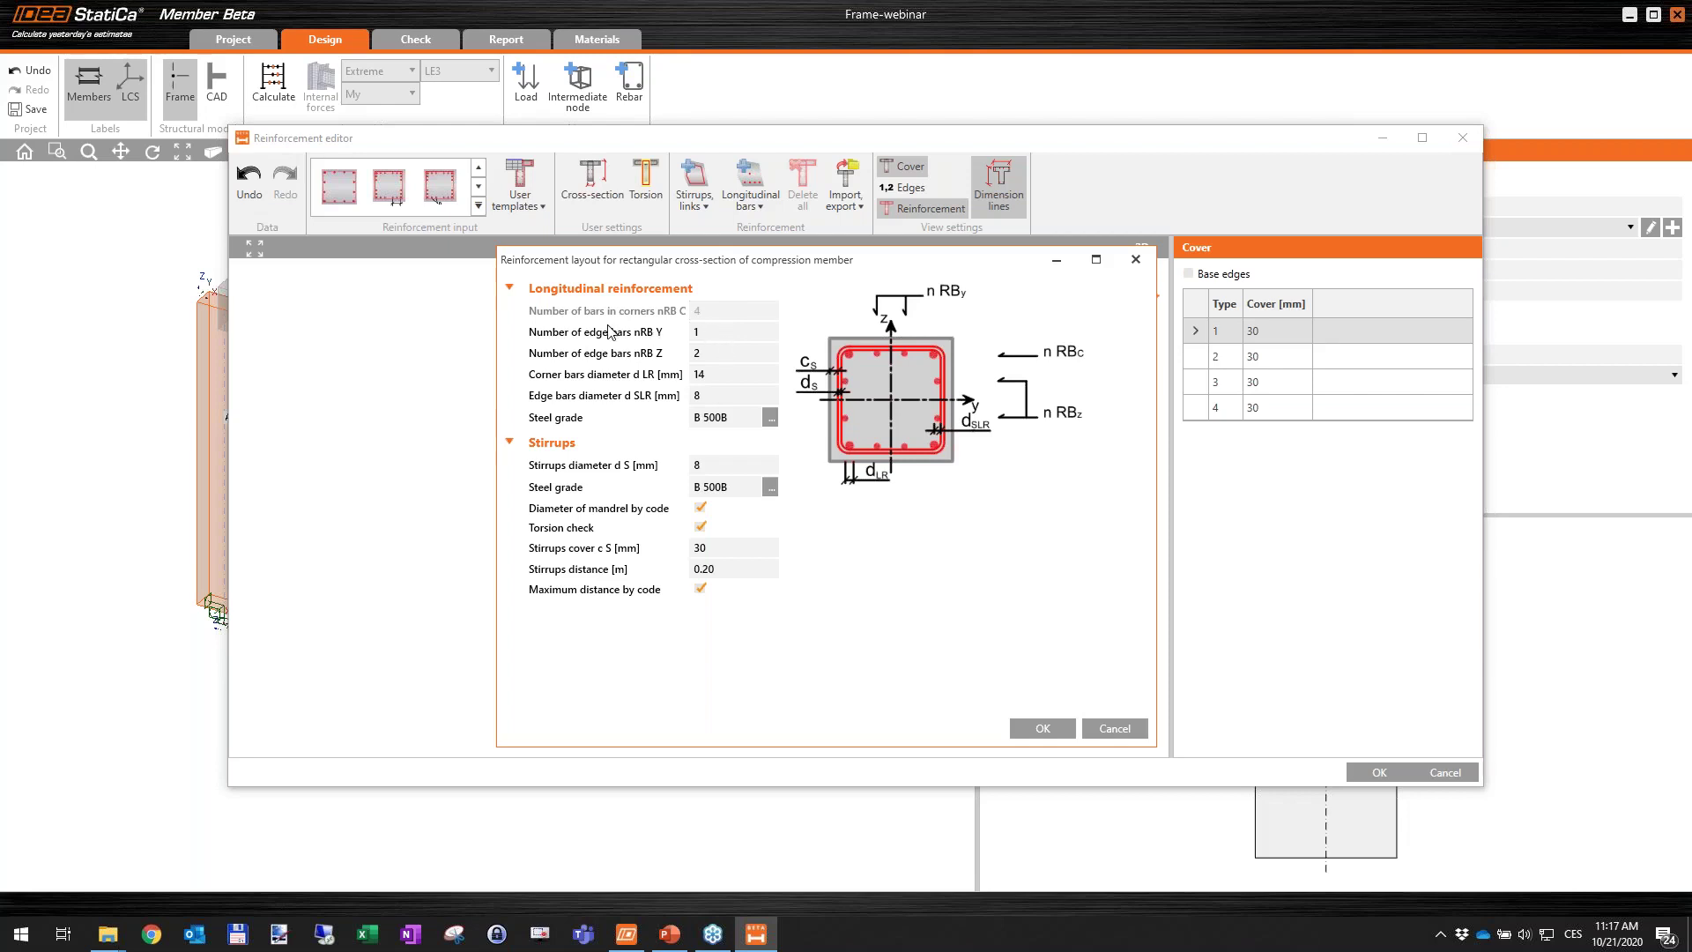
click(734, 372)
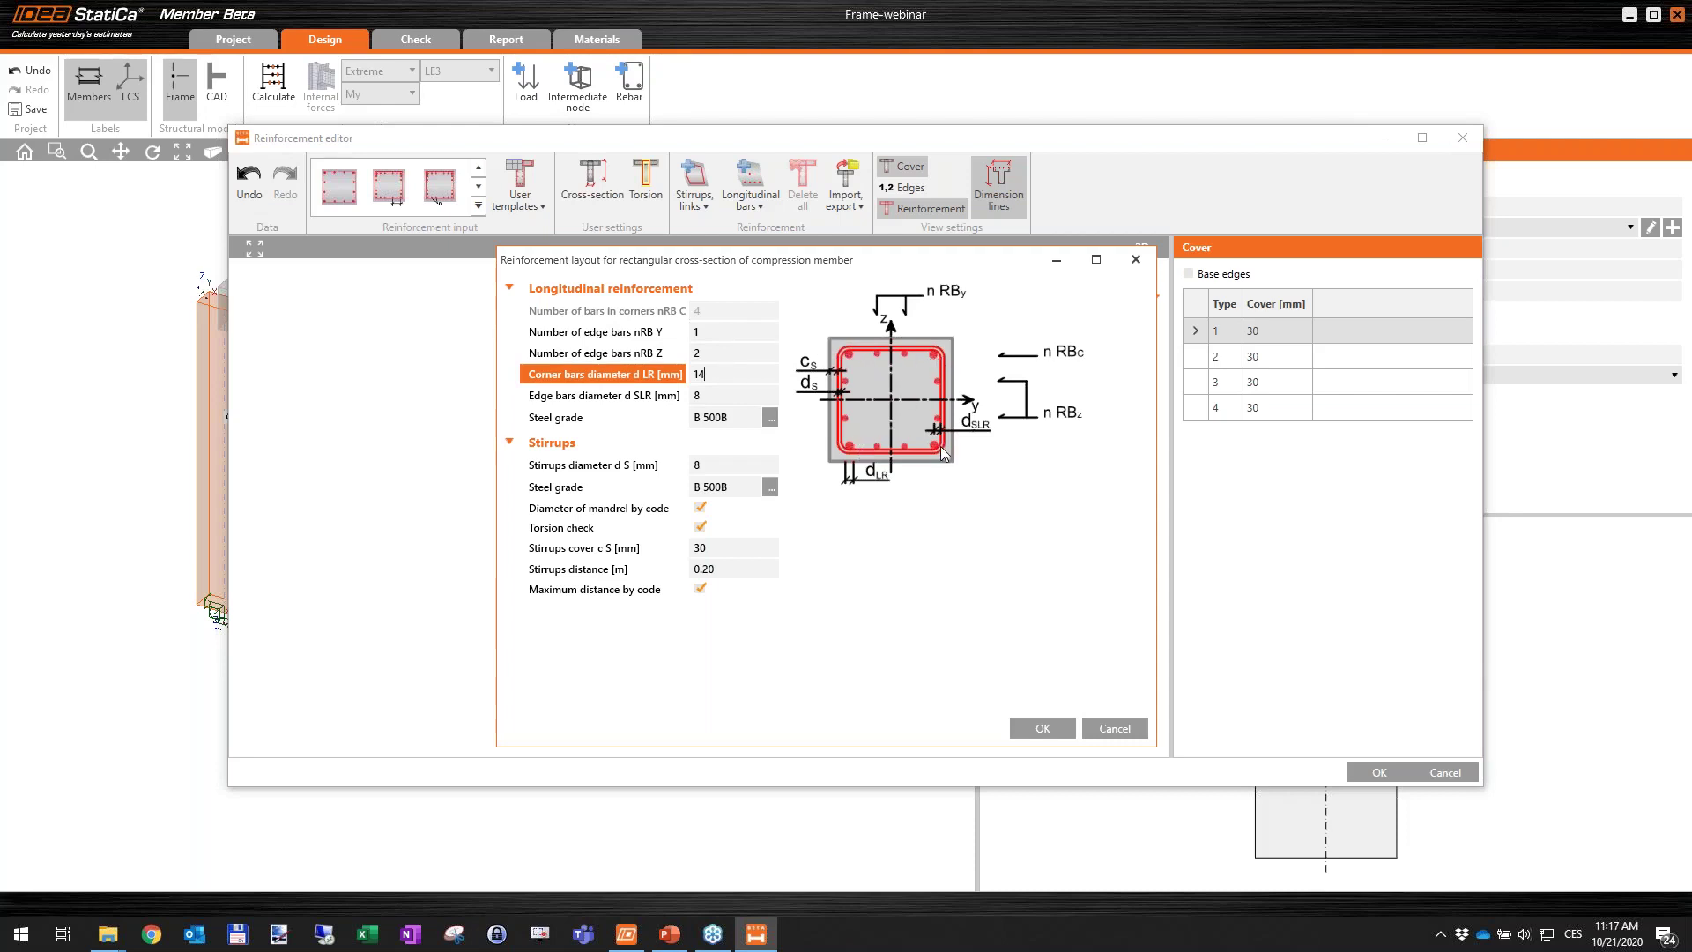
click(729, 355)
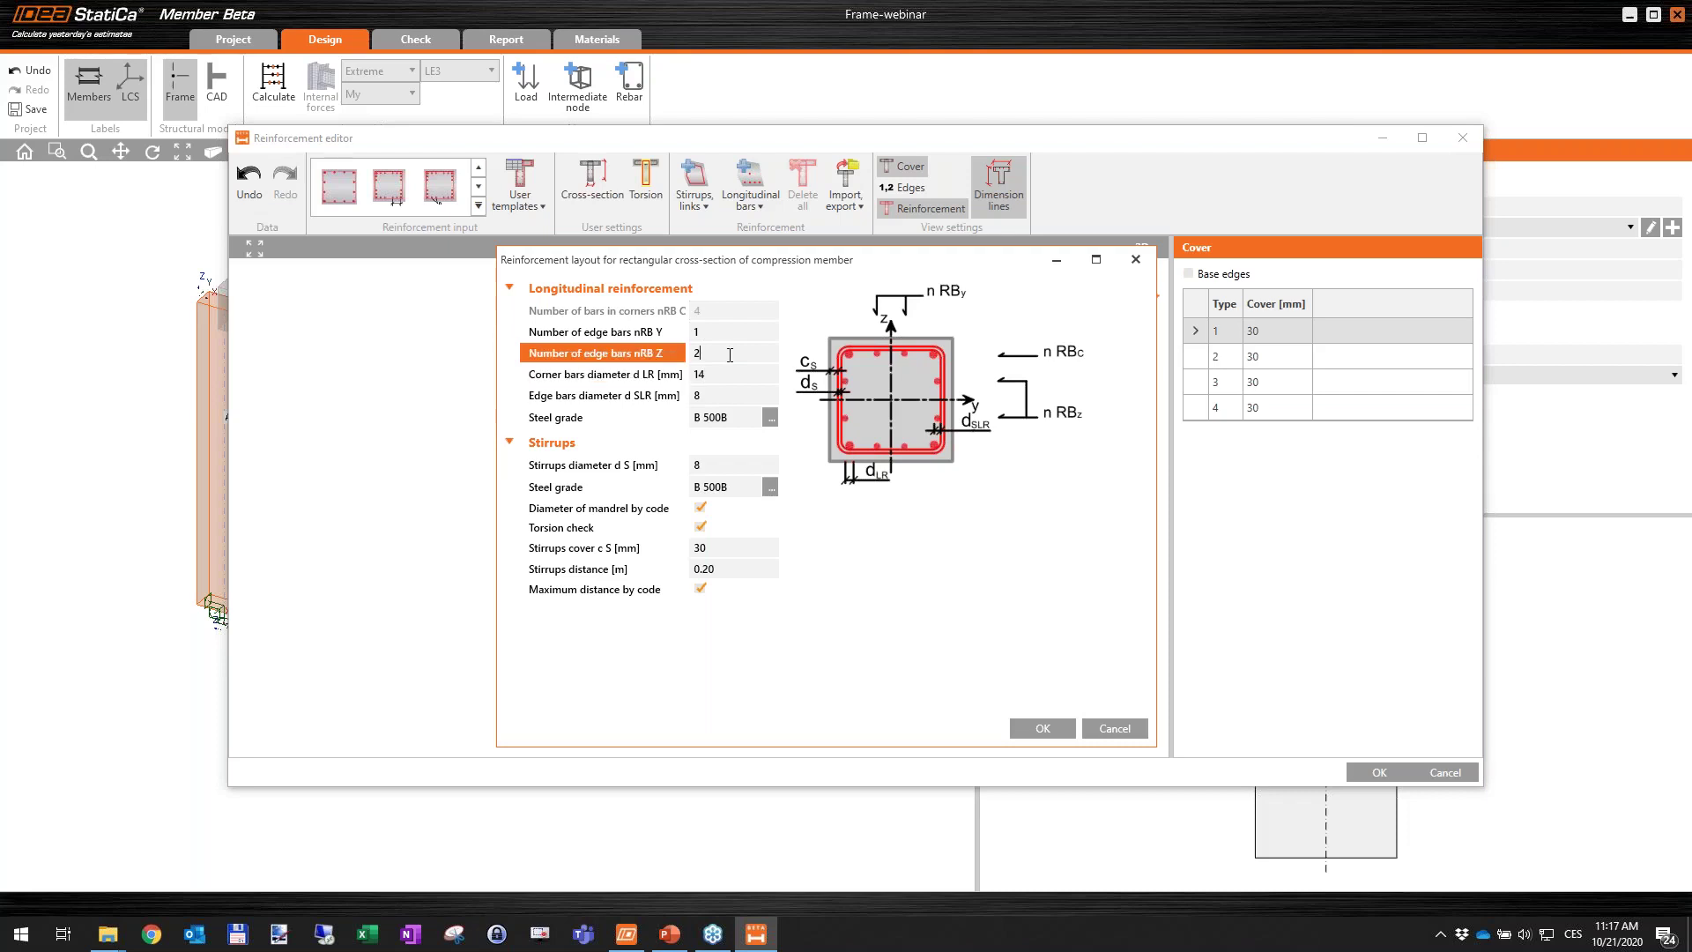
click(705, 397)
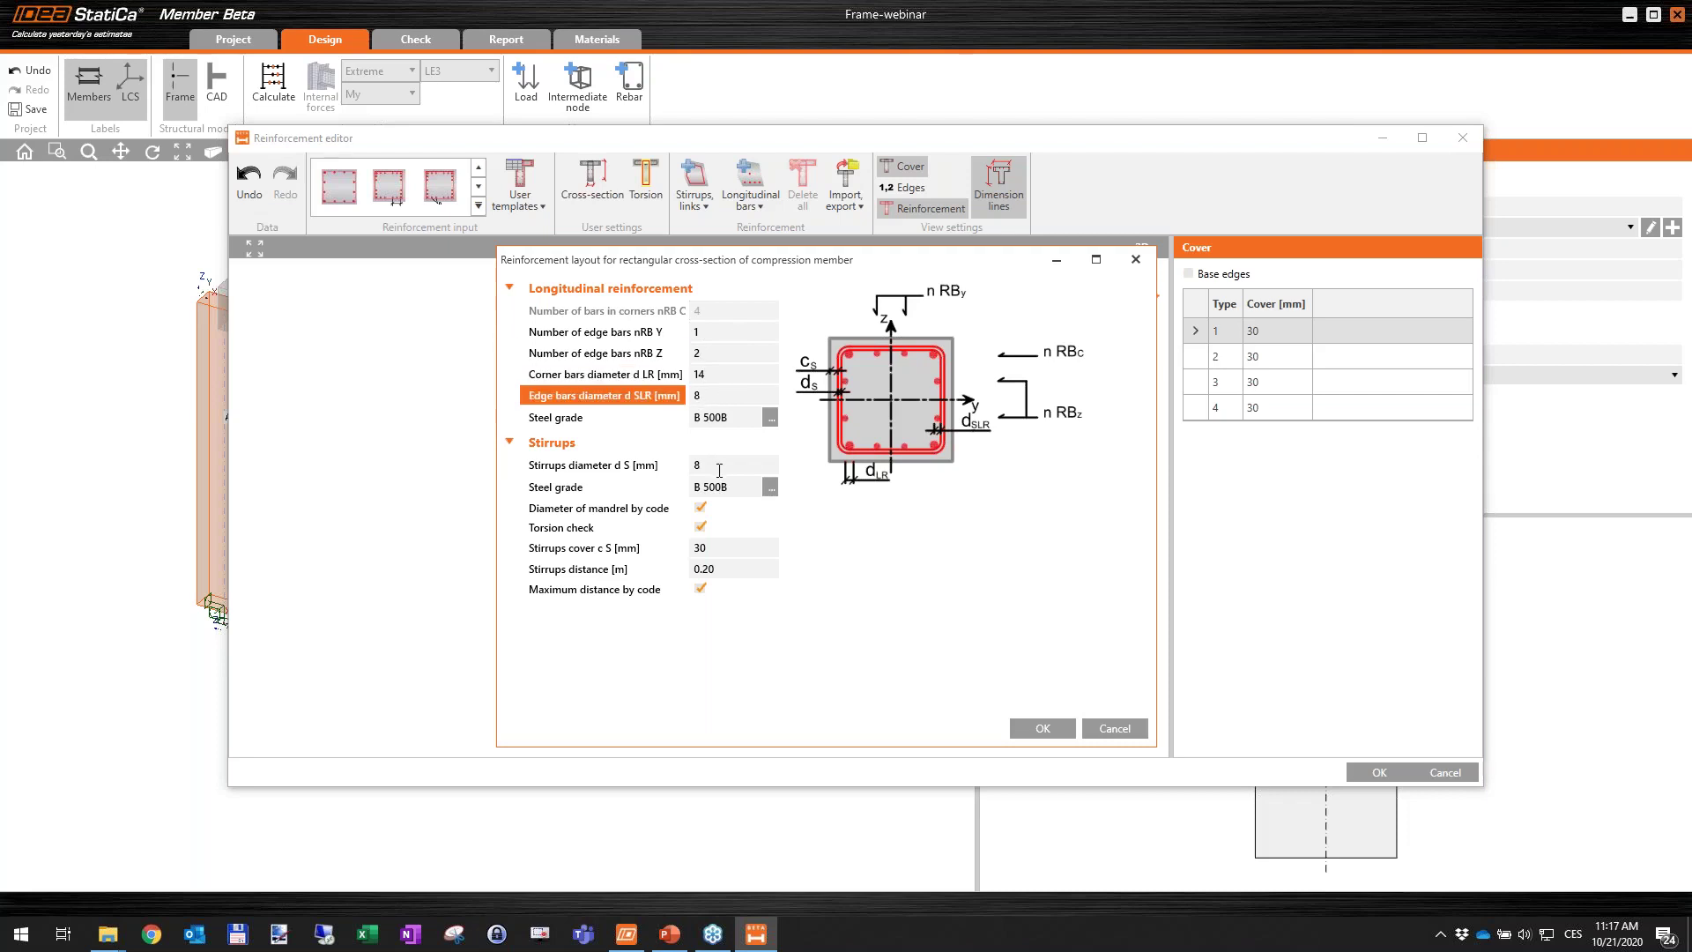
double_click(733, 572)
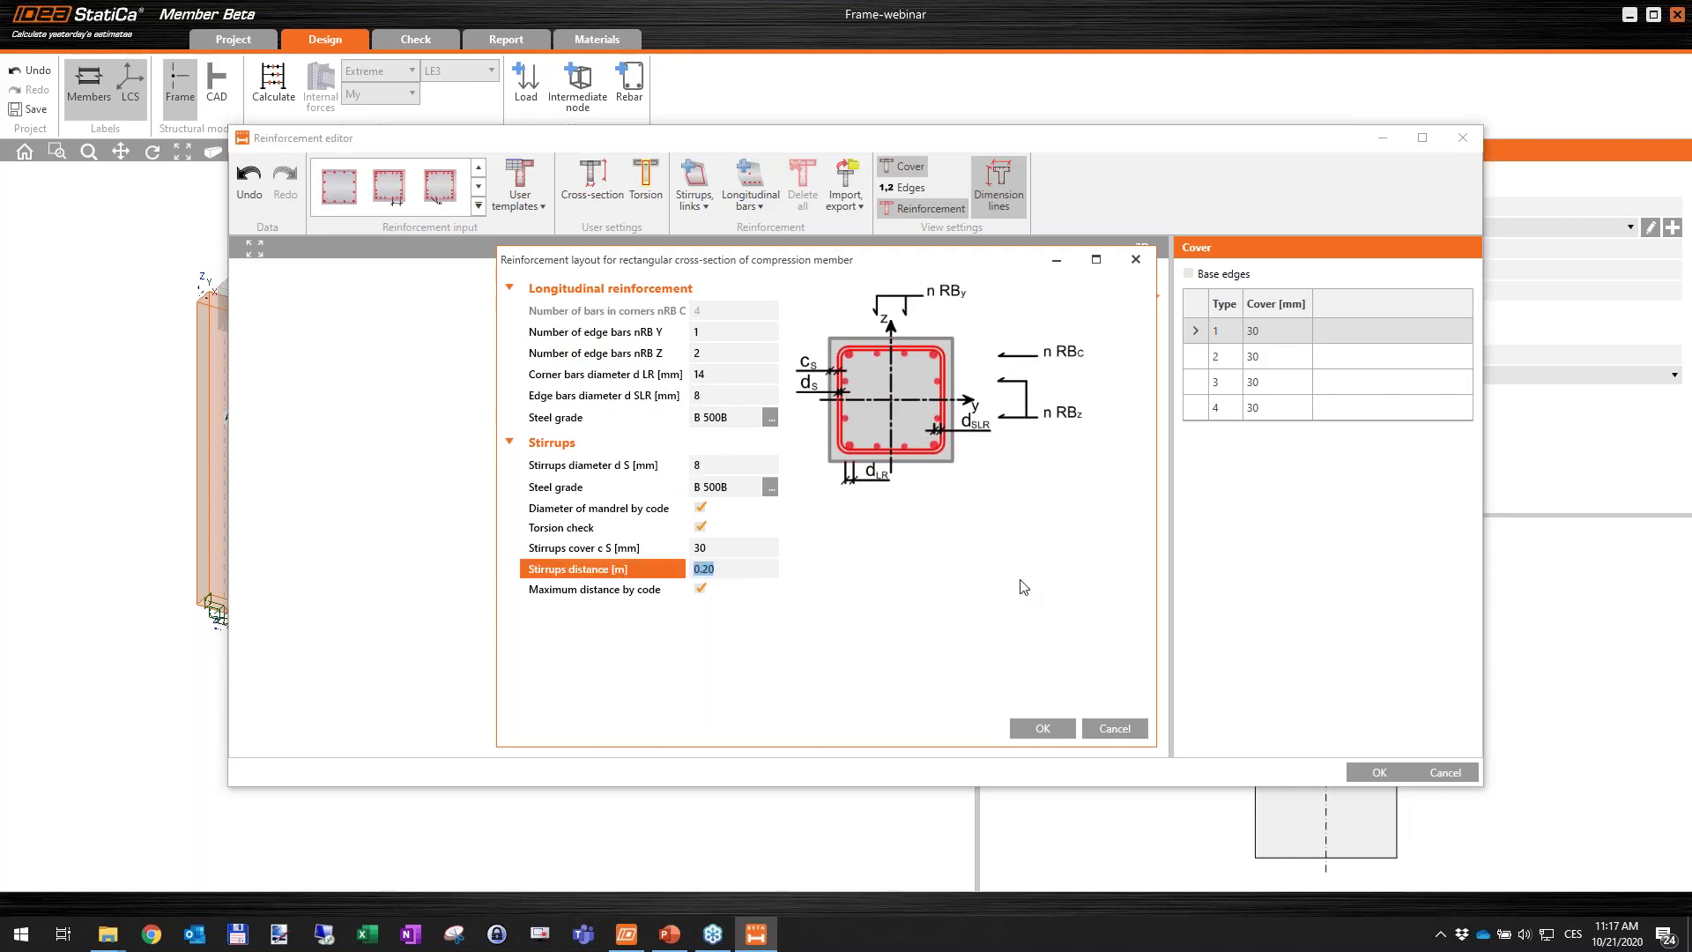
click(1097, 730)
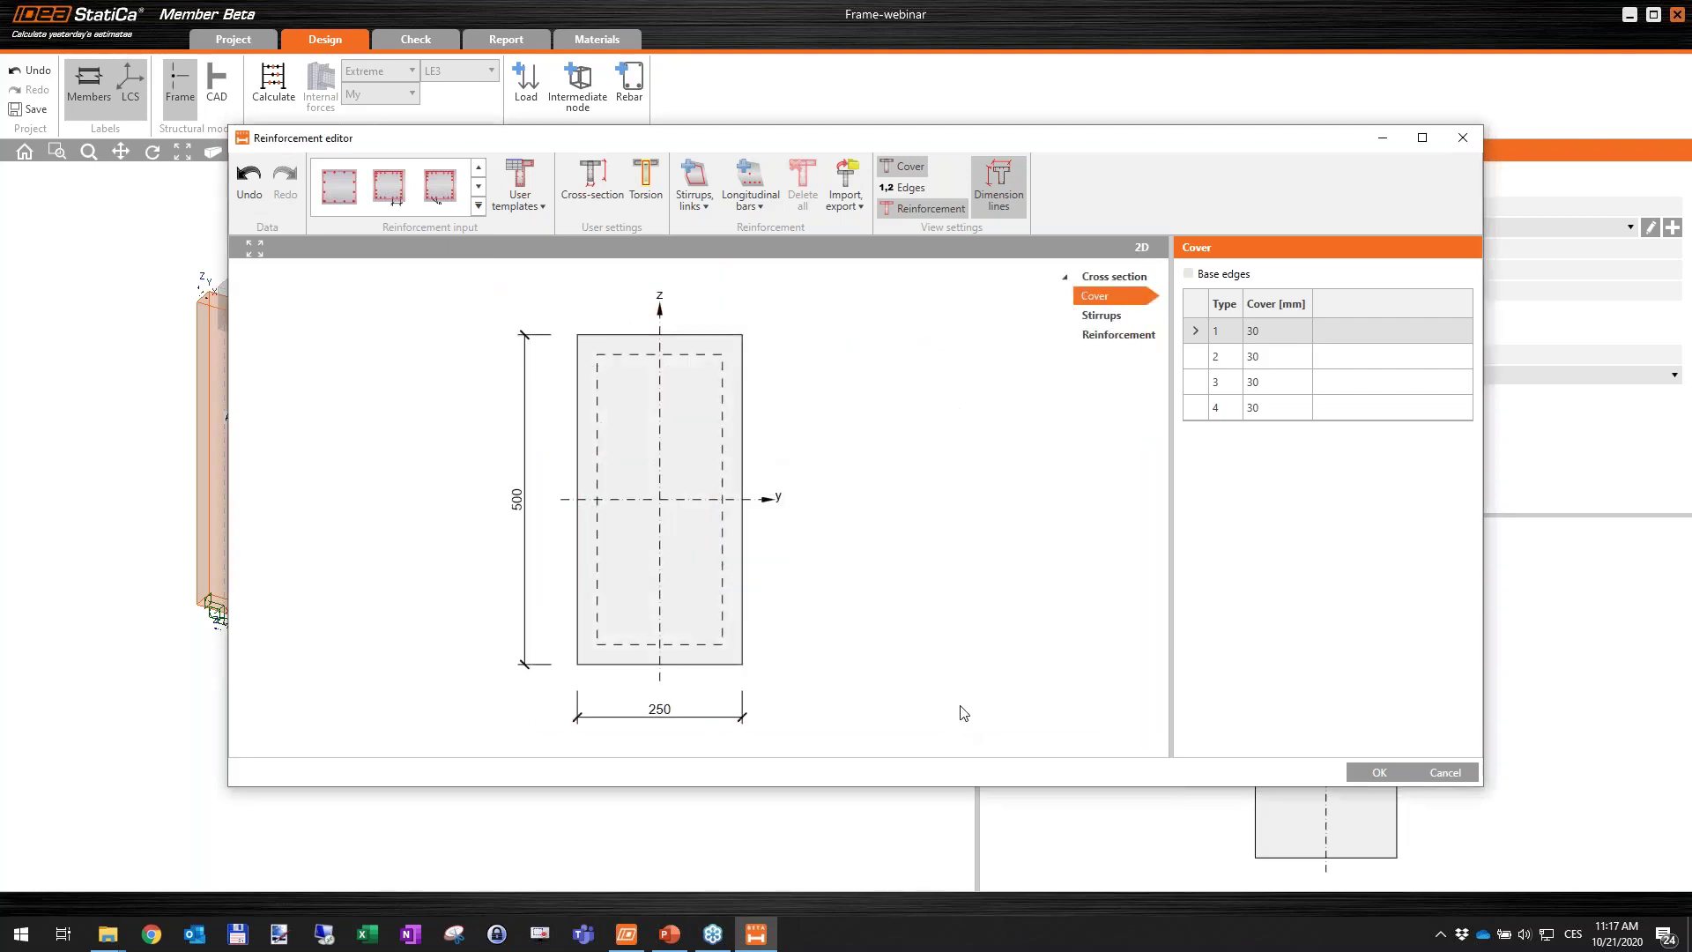
Review the diameter of AM1's corner bars and the distance of its stirrups, and accept the column reinforcement.
click(1127, 302)
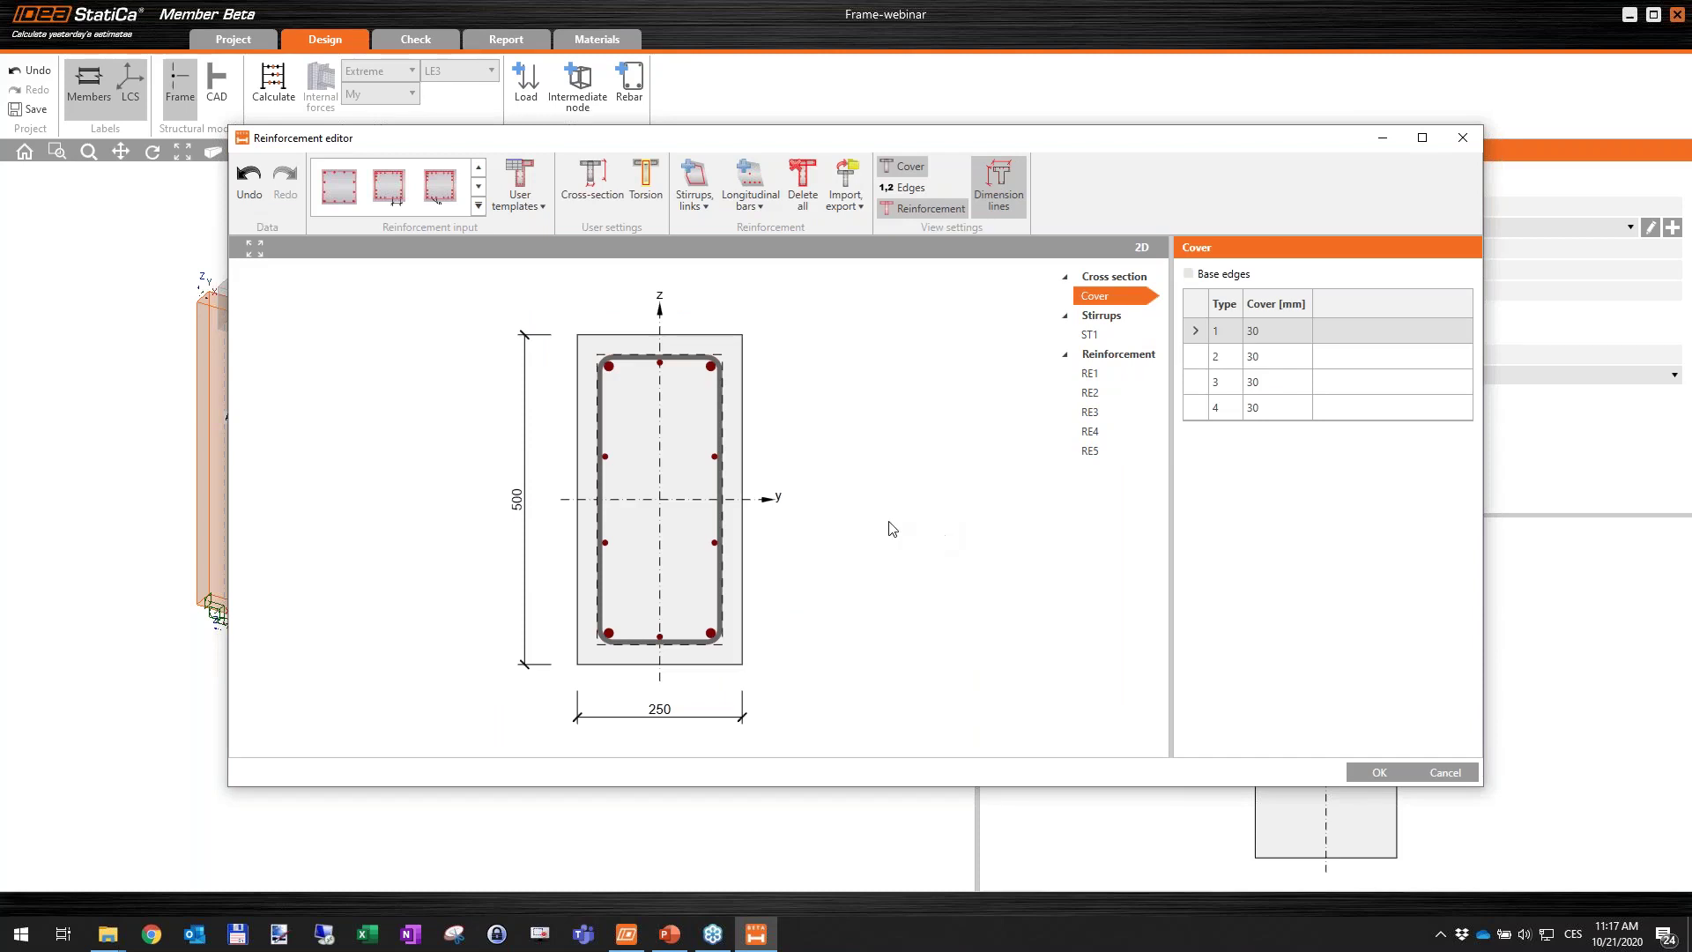
click(1117, 377)
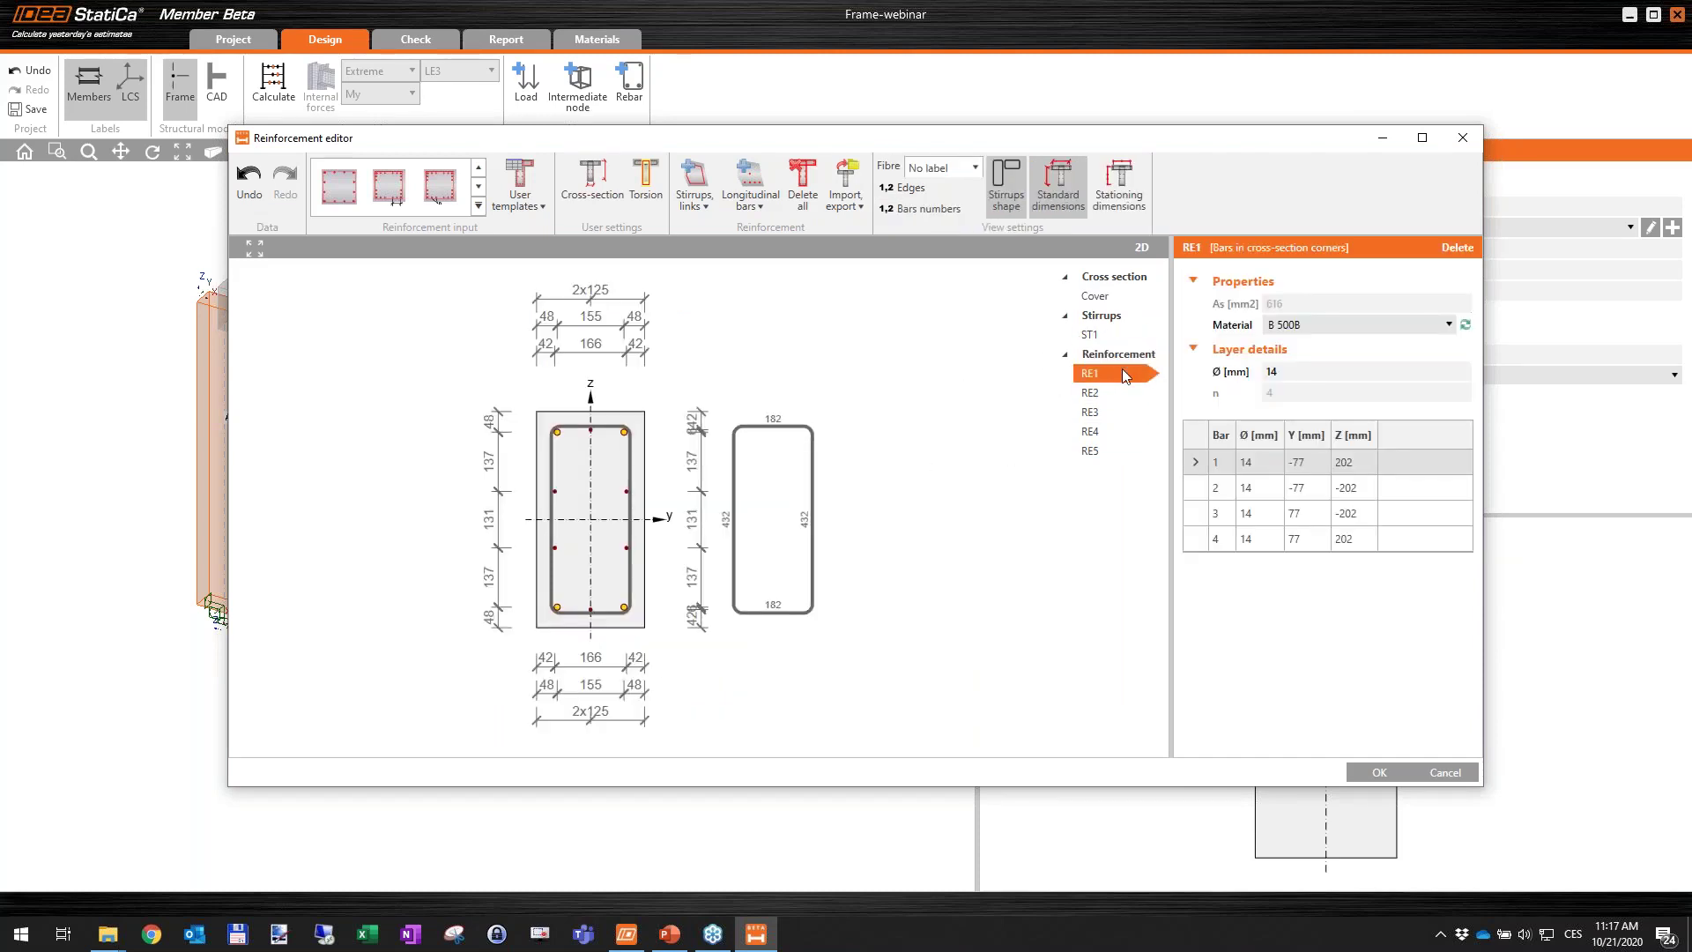
click(1308, 365)
click(1291, 374)
click(1114, 336)
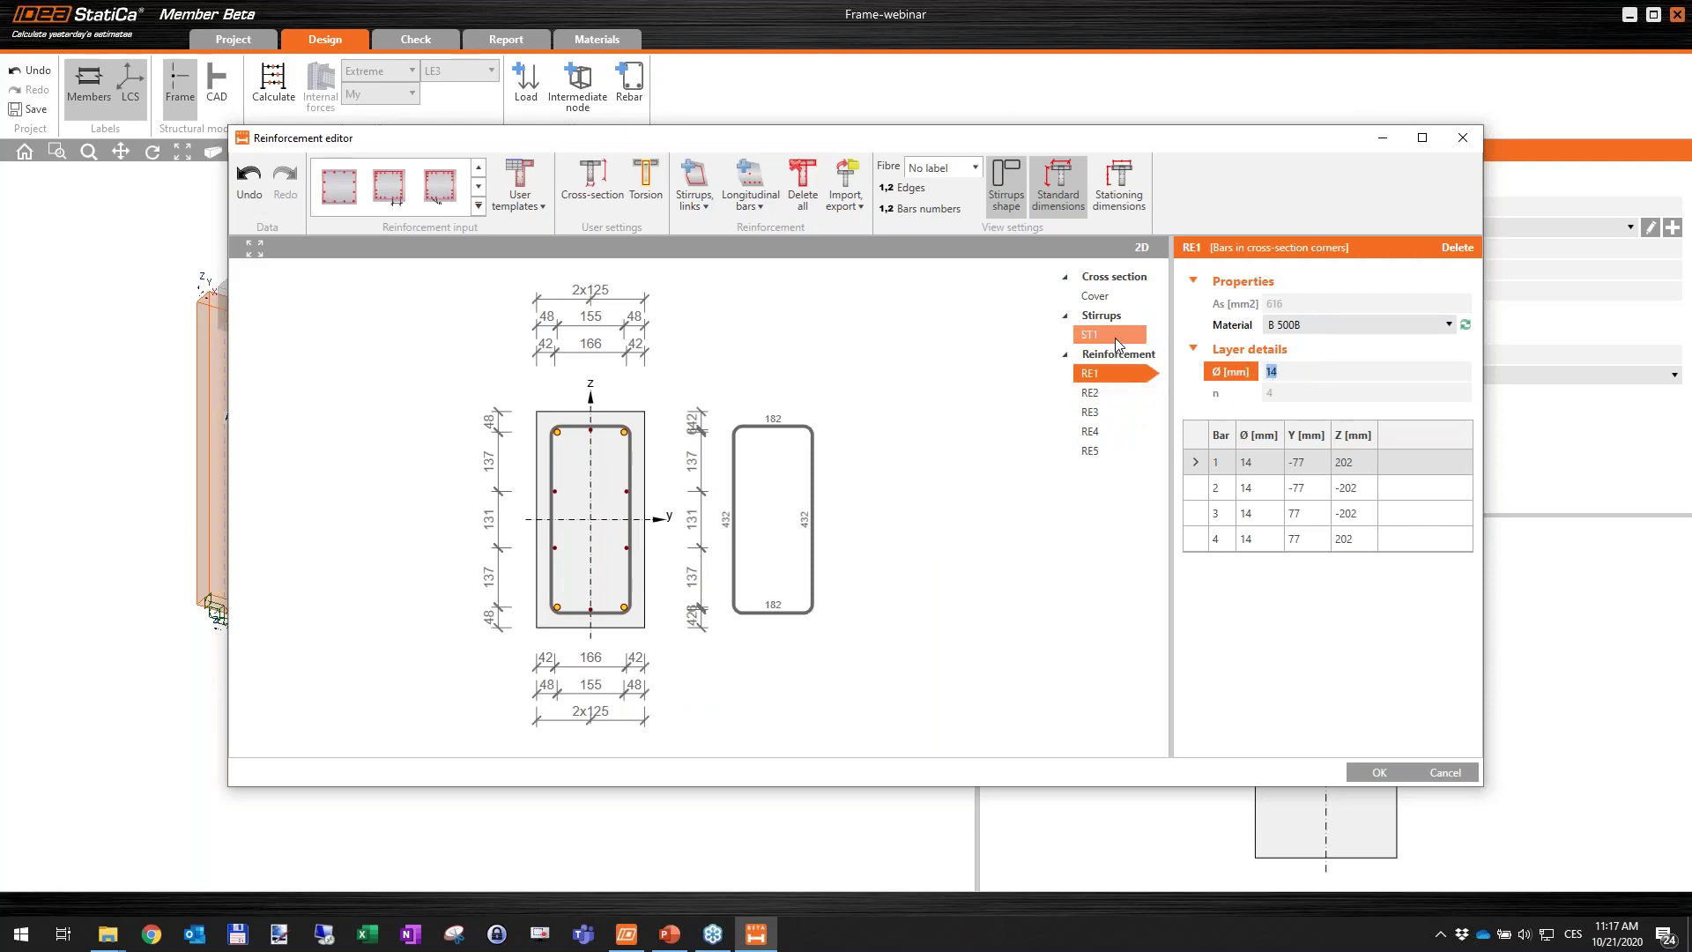
click(1328, 342)
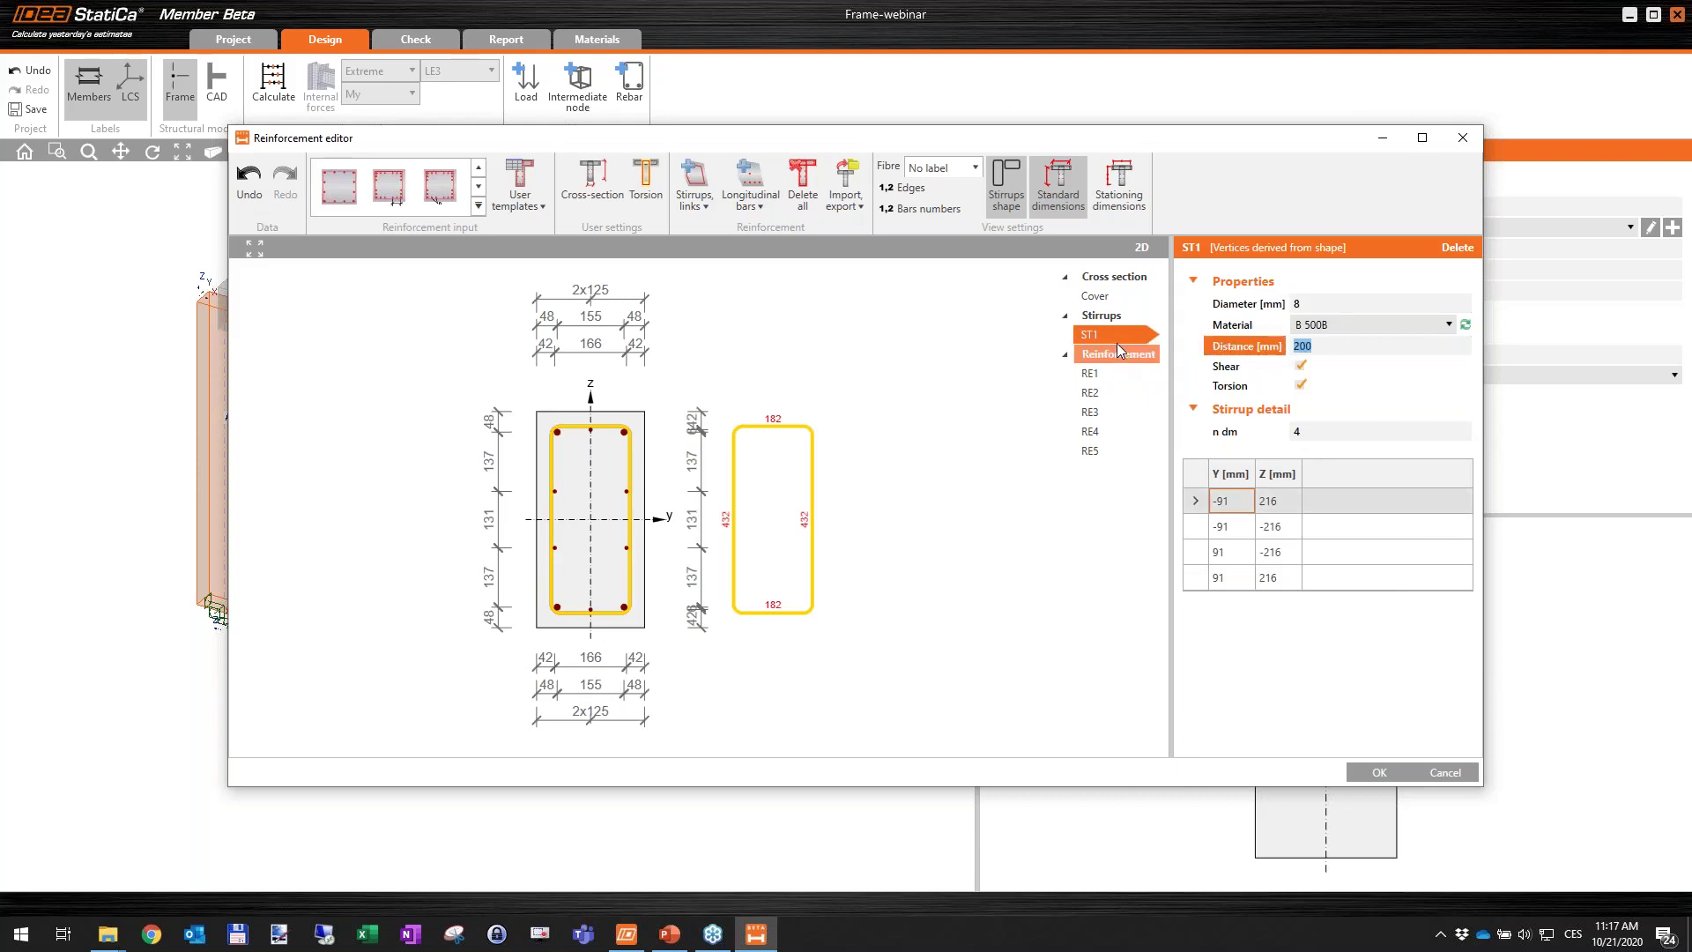
click(1377, 773)
scroll(347, 570, up, 5)
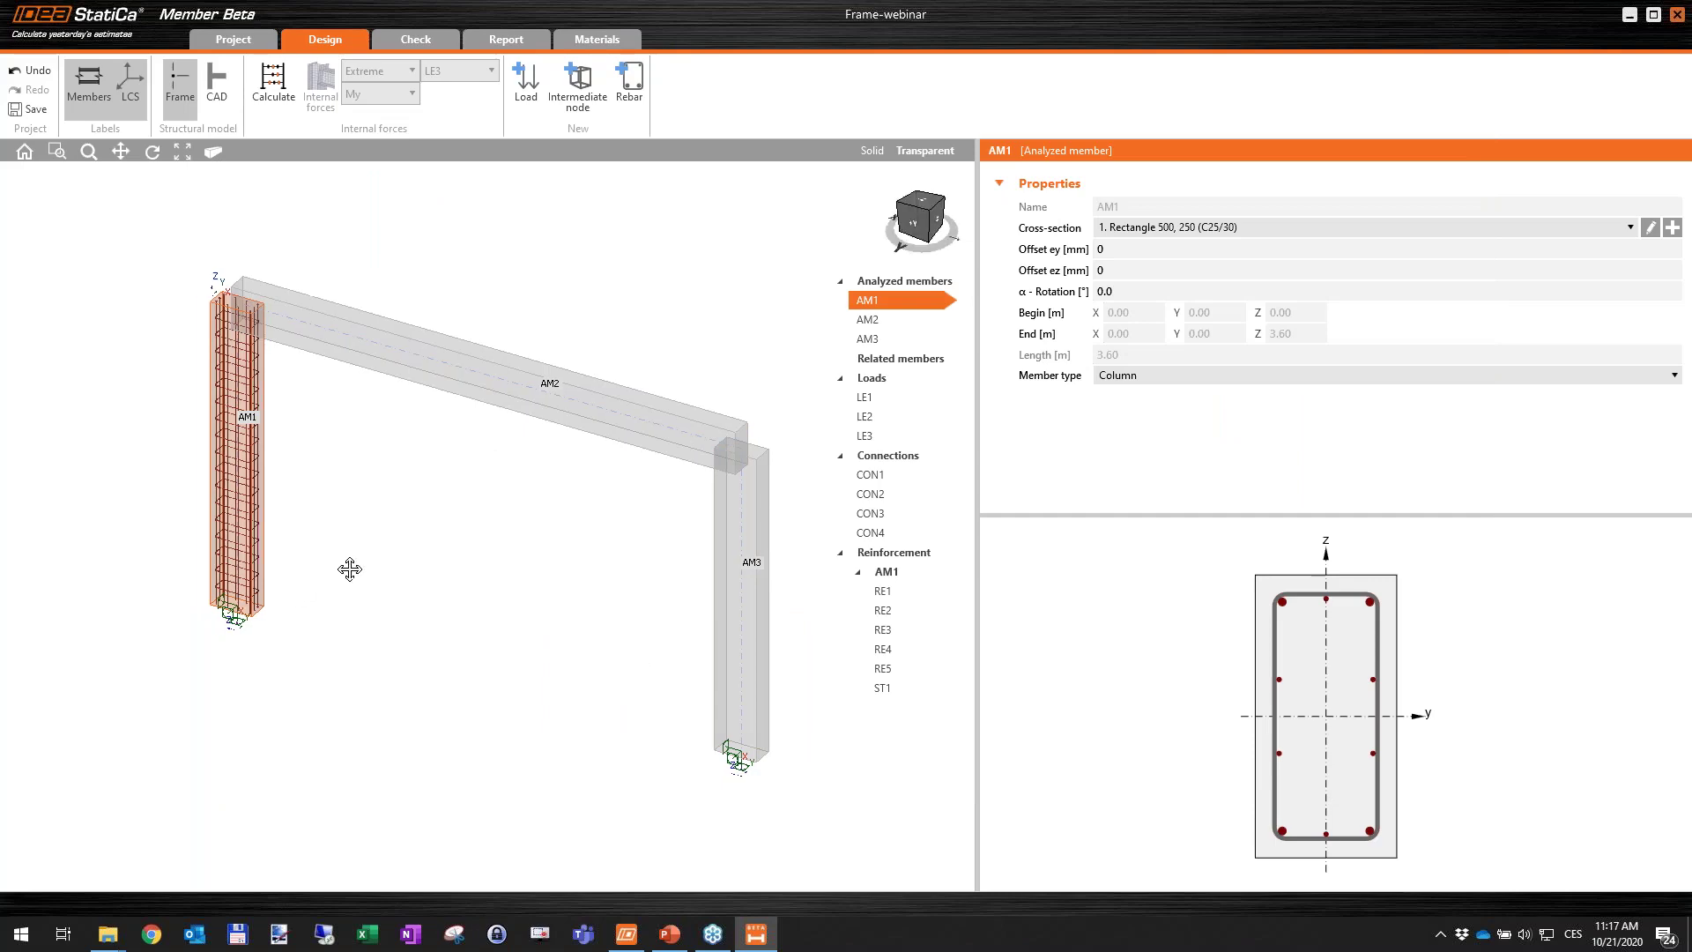
scroll(265, 370, down, 3)
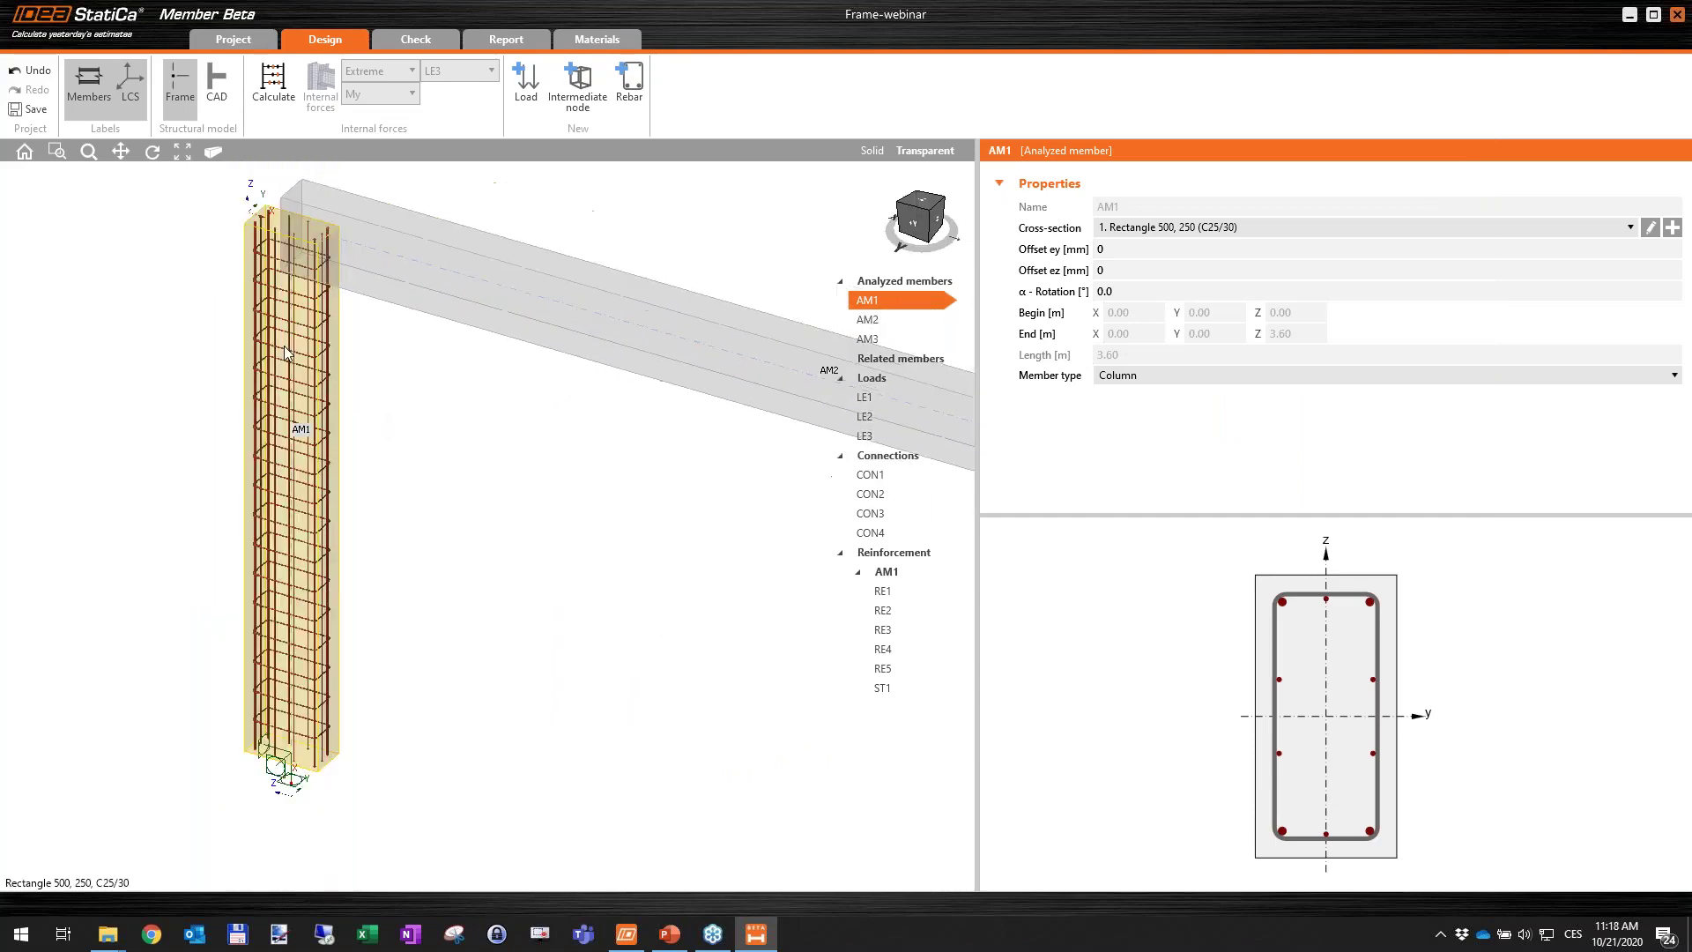
scroll(268, 478, down, 2)
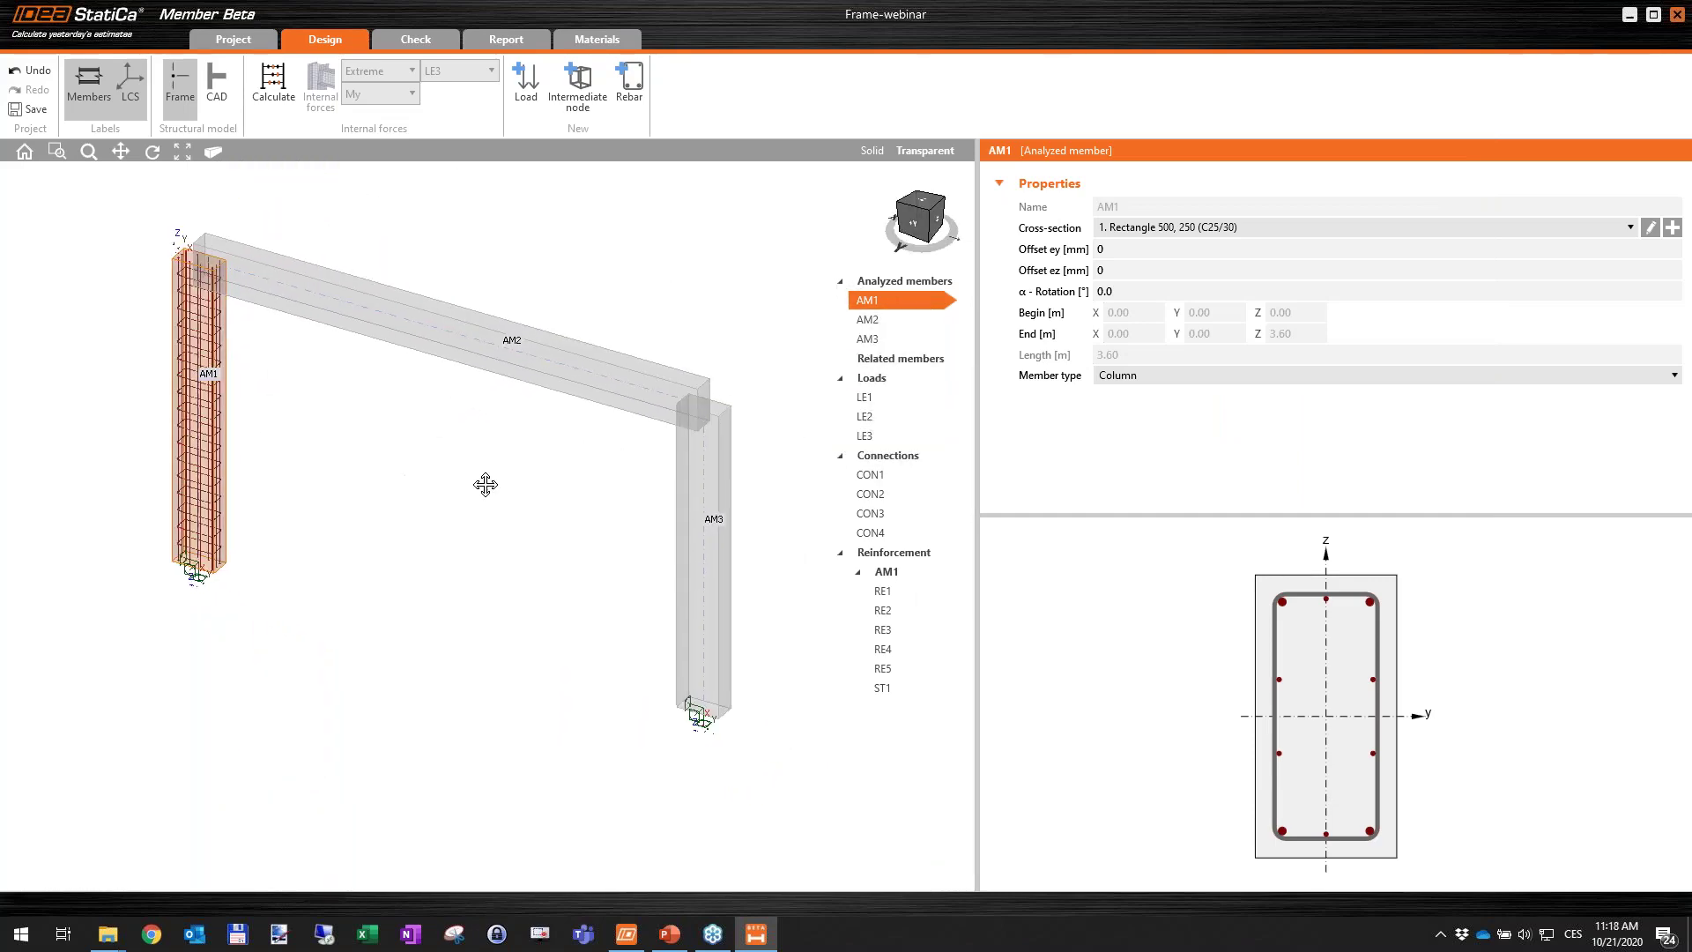
Reinforce beam AM2 with three 14 mm upper and lower bars, one 8 mm edge bar per side and 8 mm stirrups at 0.20 m.
click(436, 333)
click(629, 107)
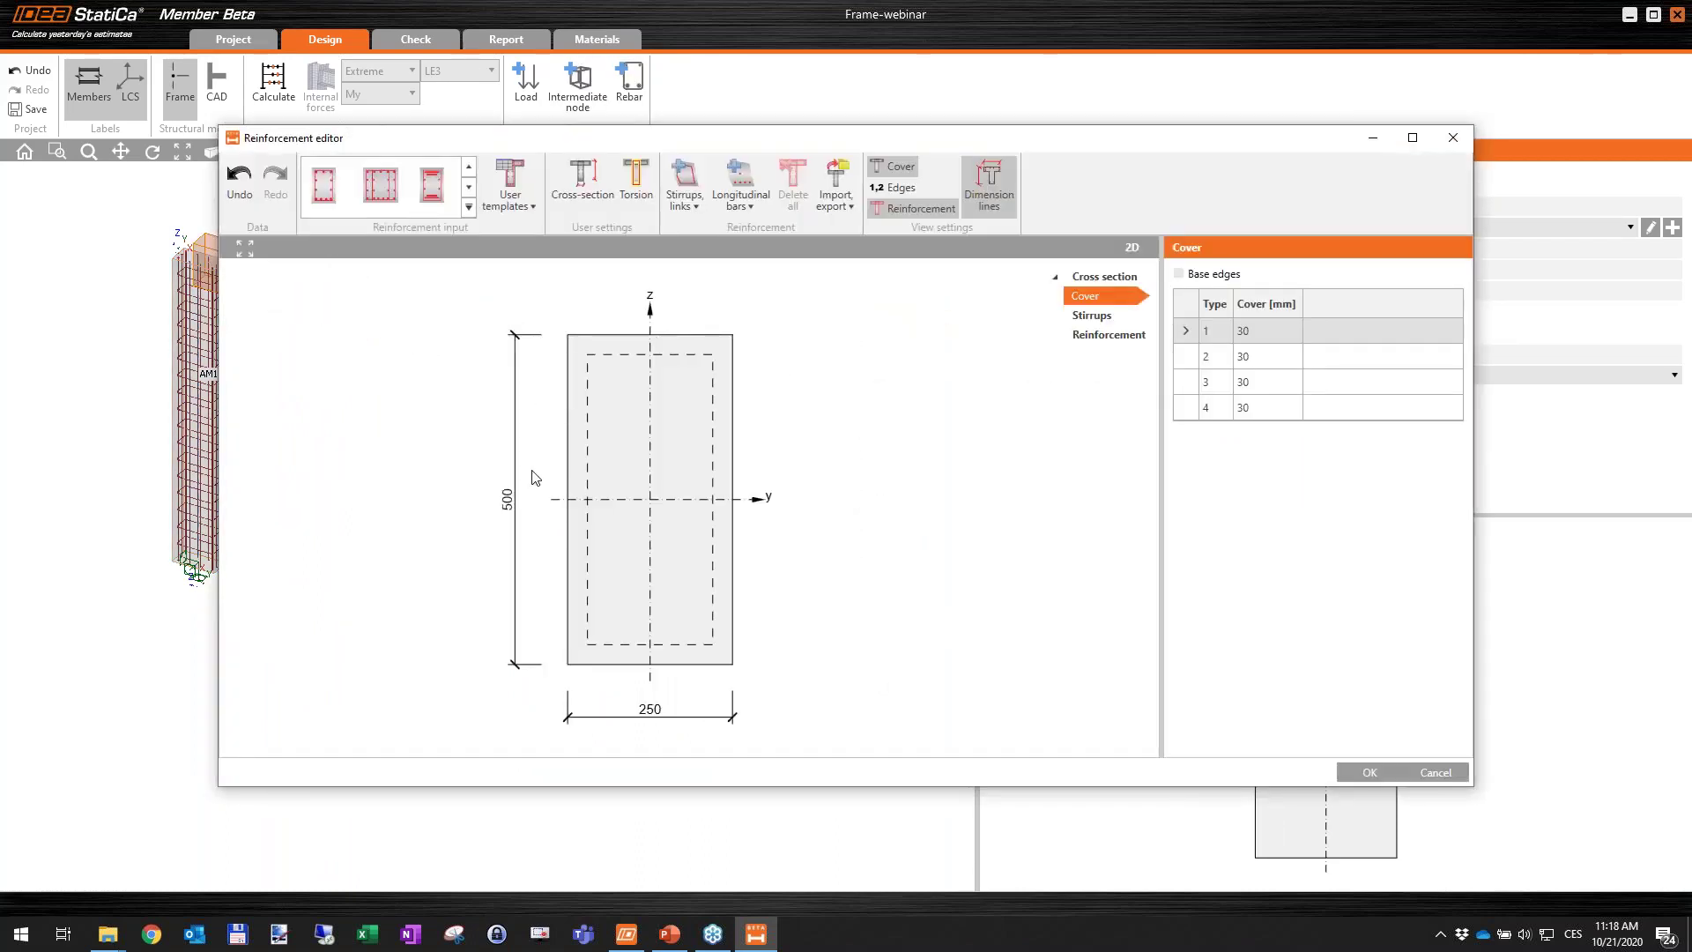
click(323, 185)
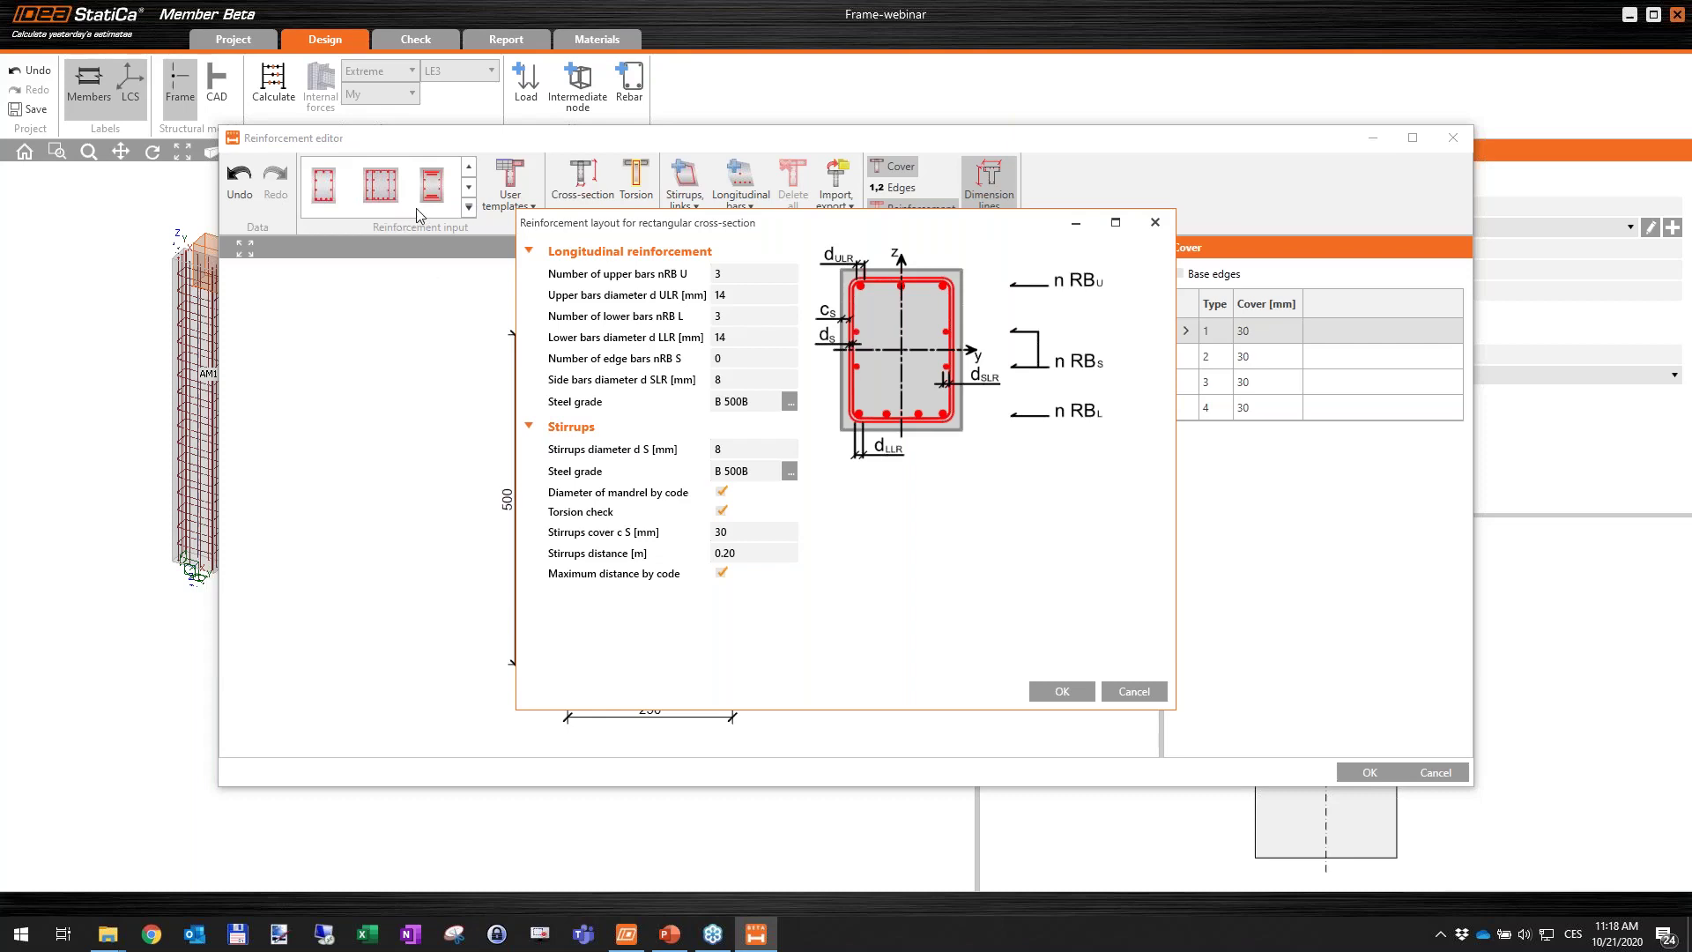
click(664, 368)
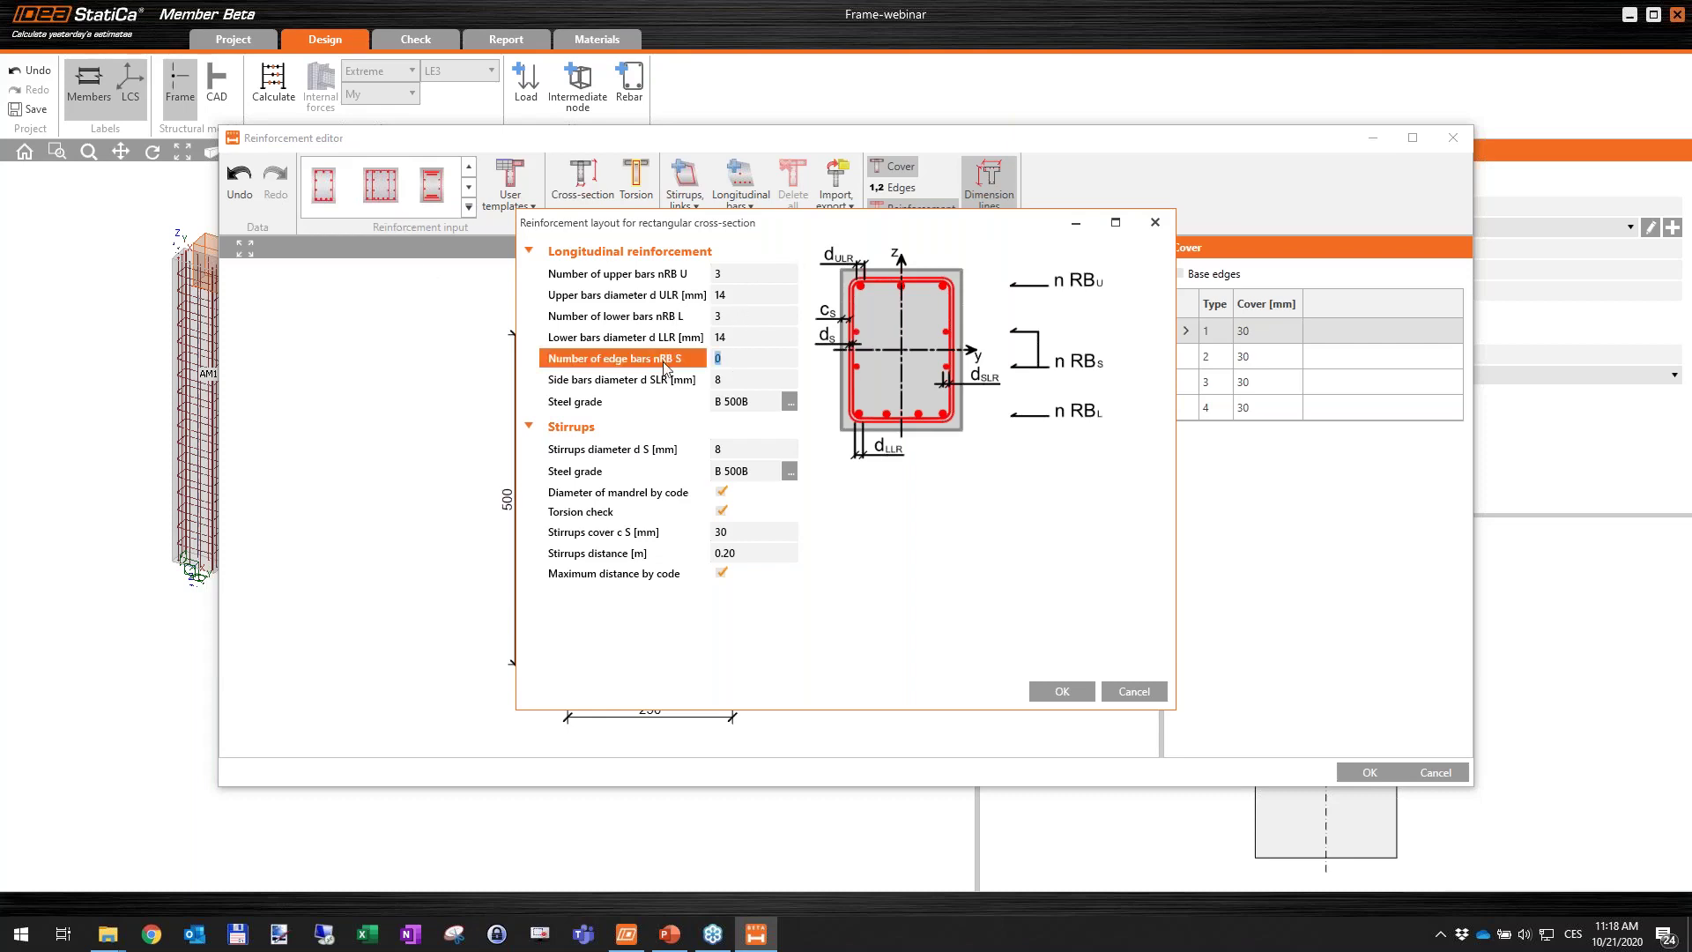
click(747, 336)
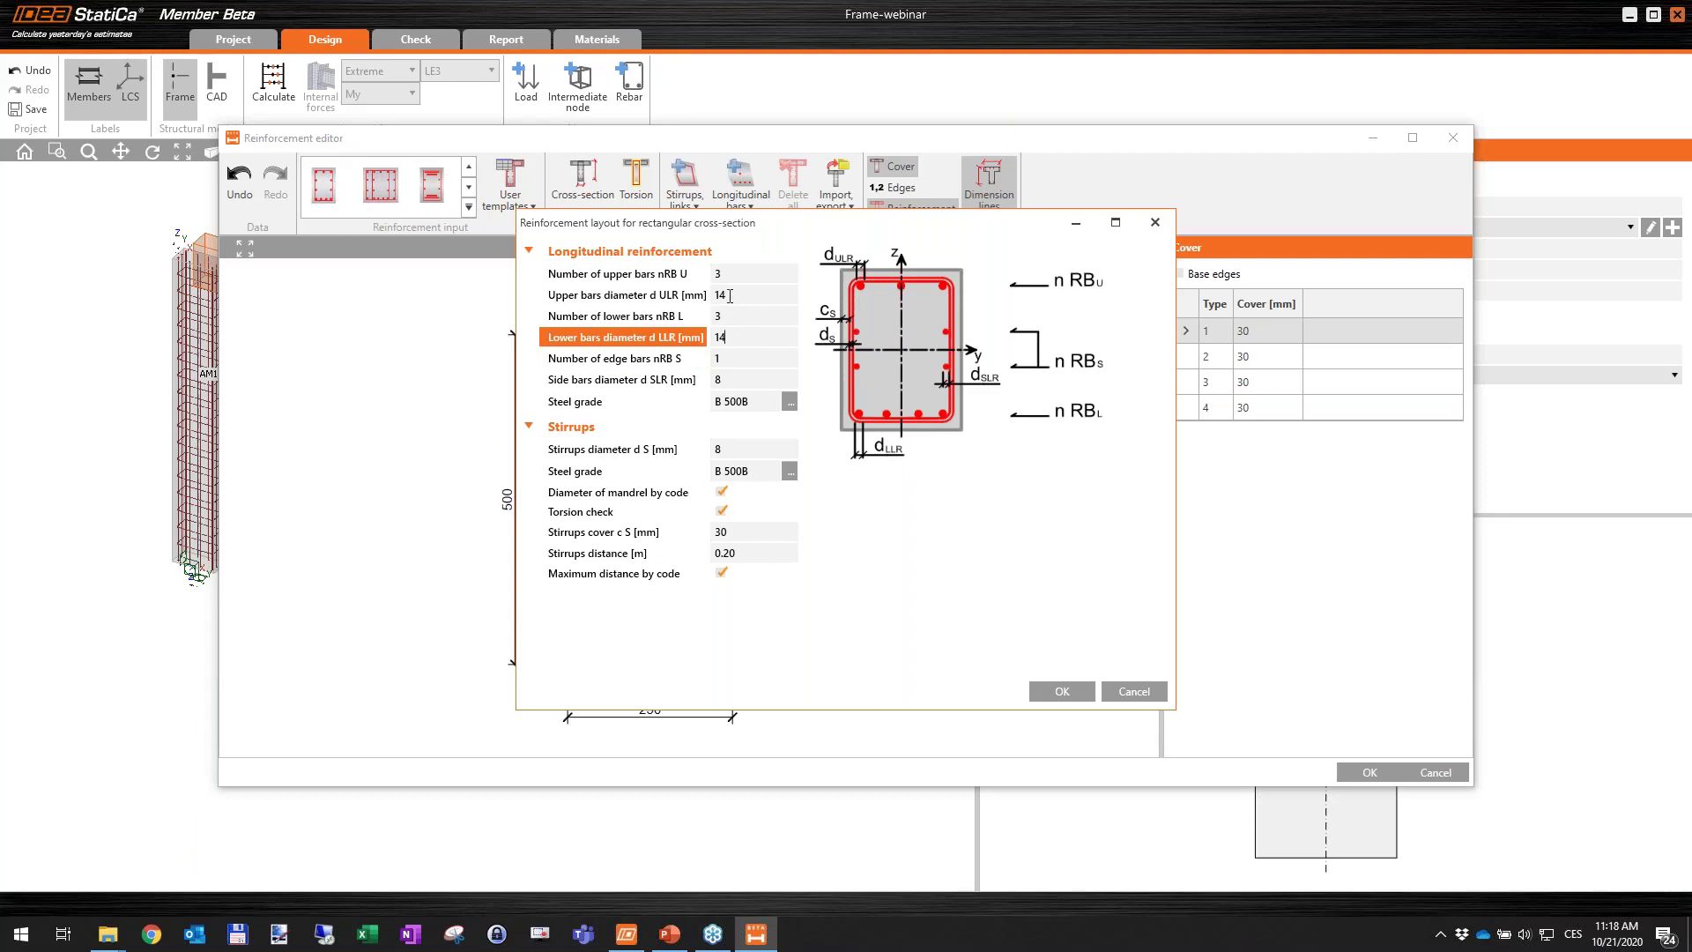
click(748, 298)
click(701, 299)
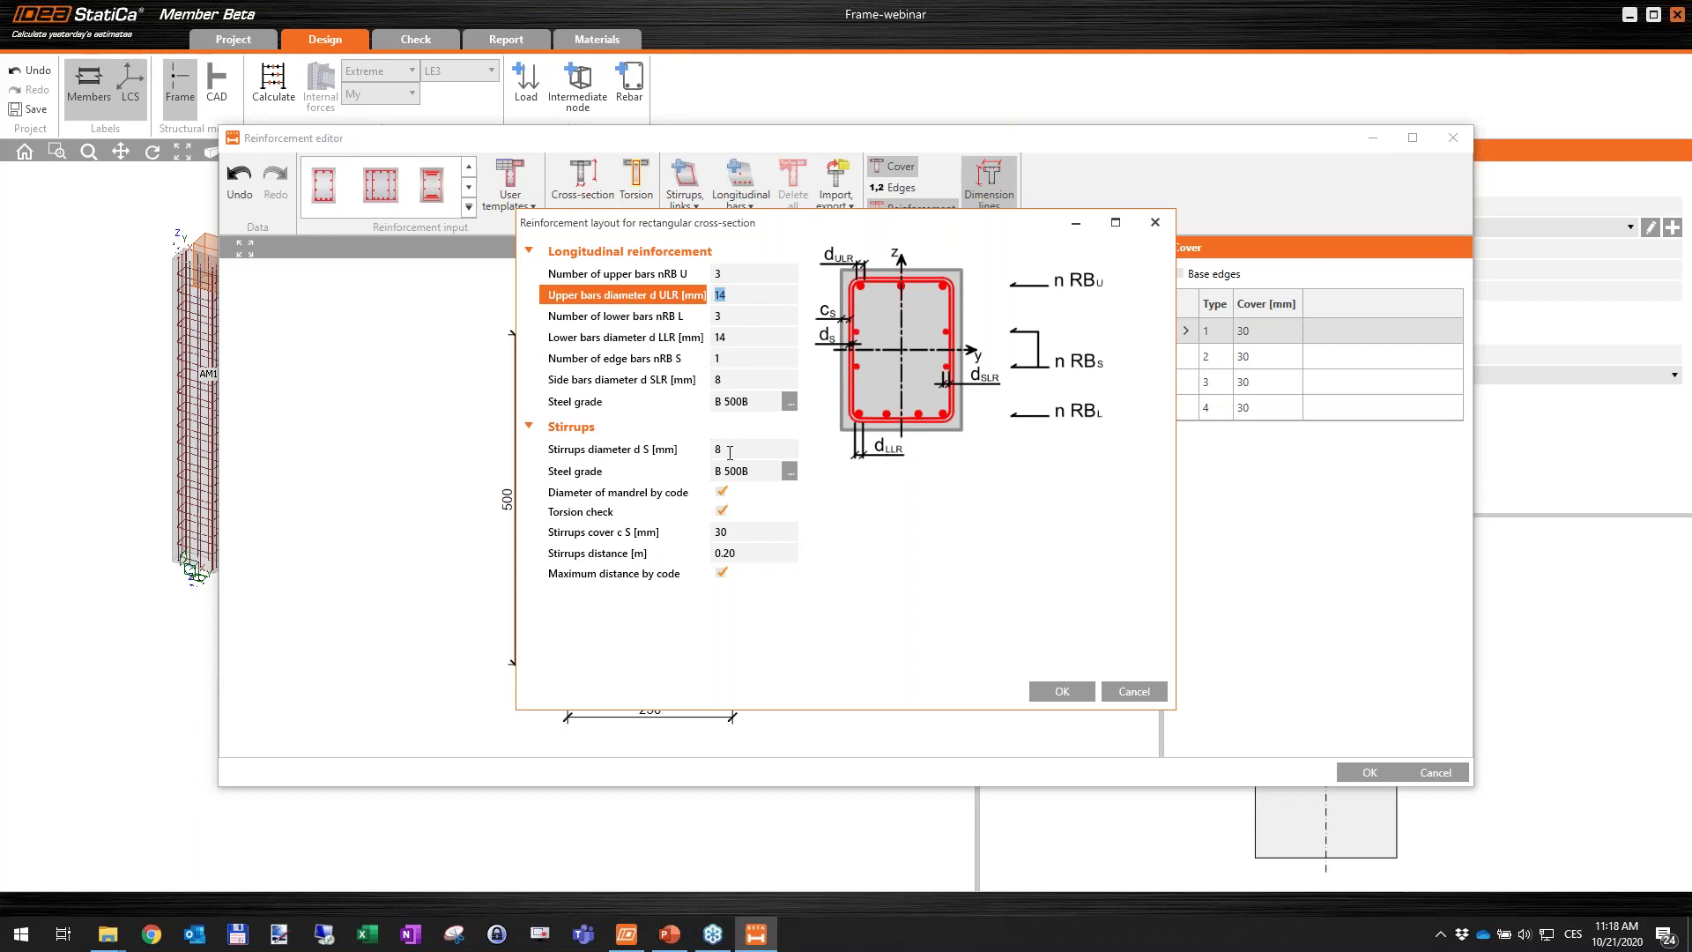
click(749, 552)
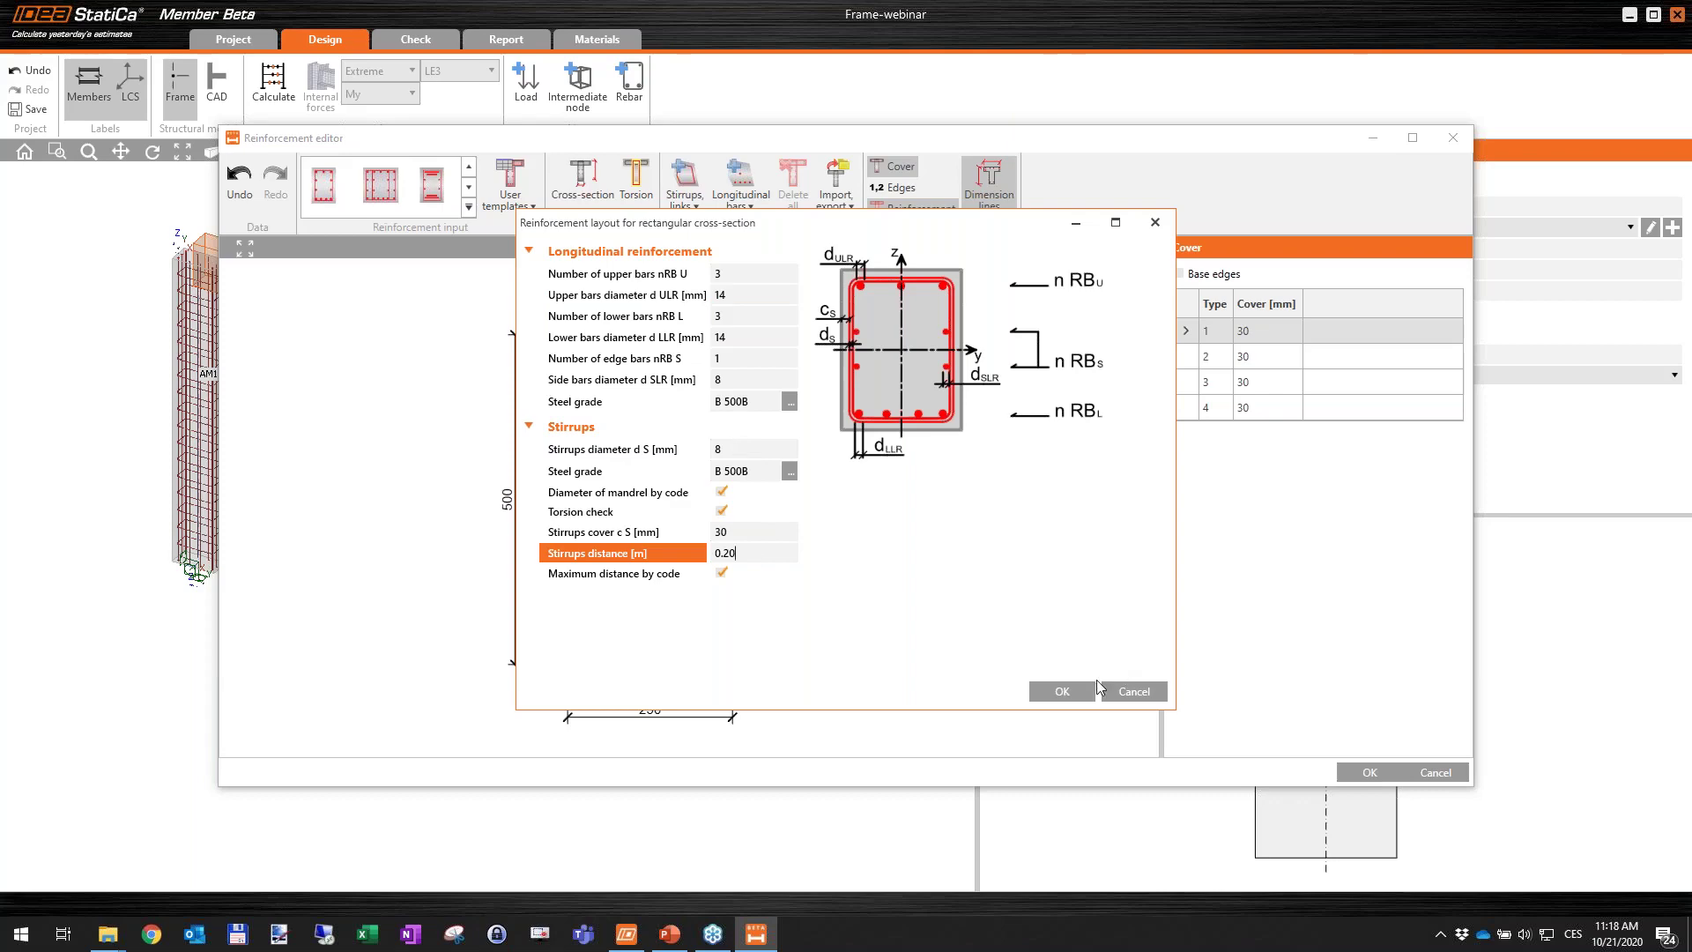
click(1062, 691)
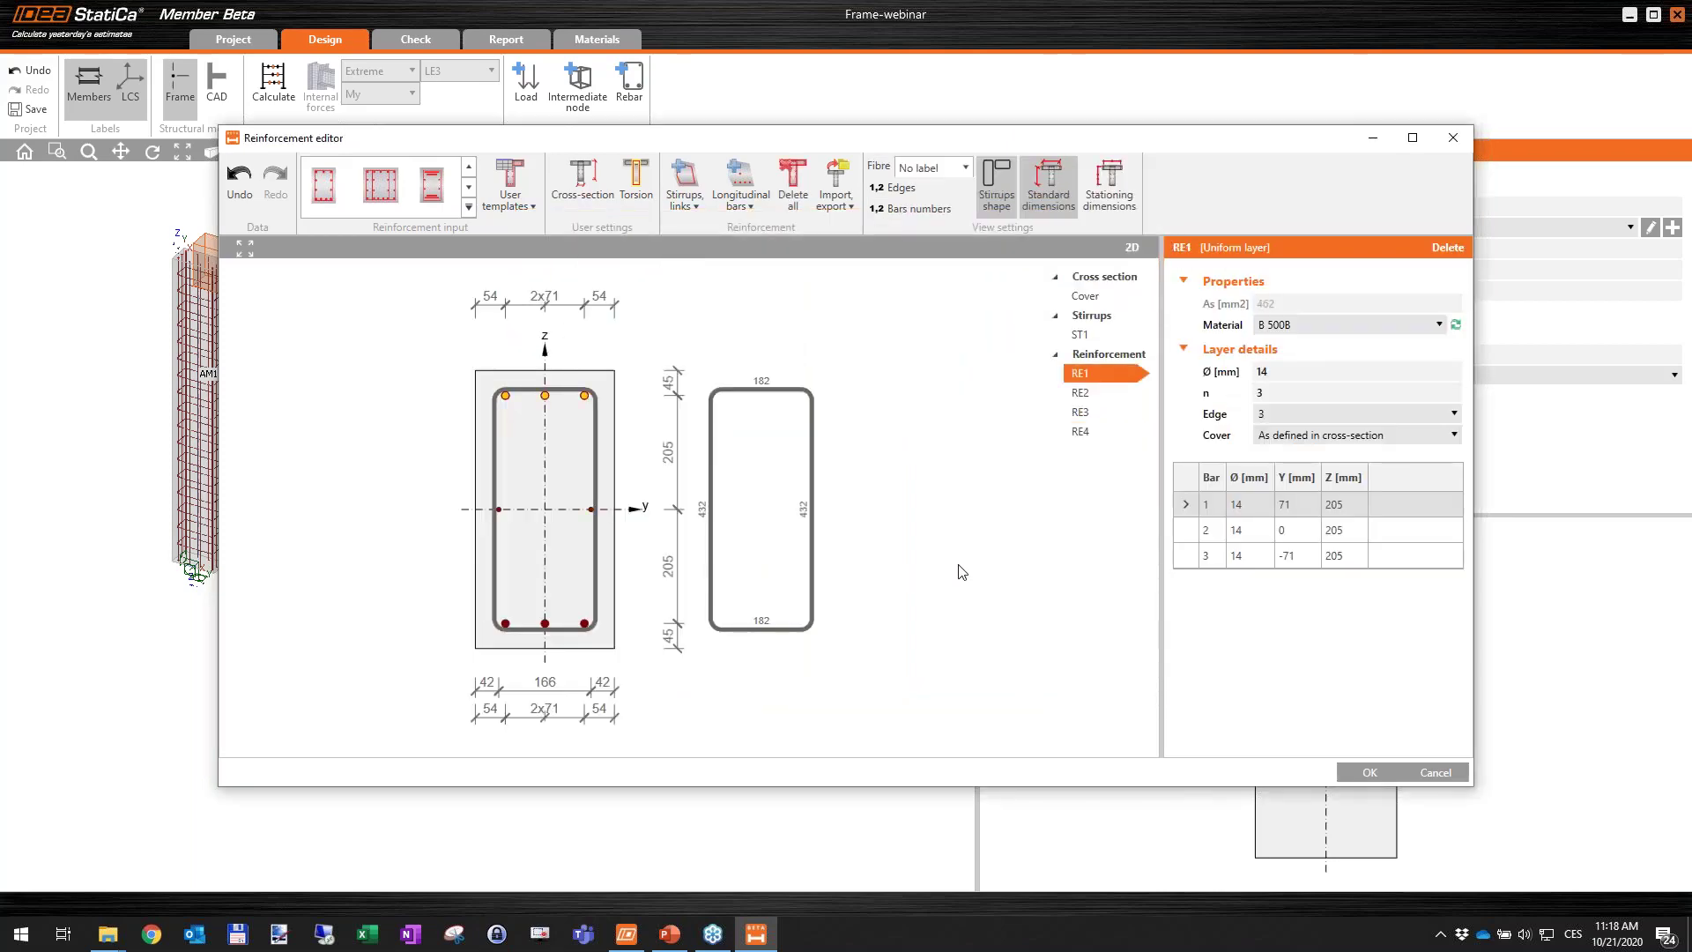
click(1366, 772)
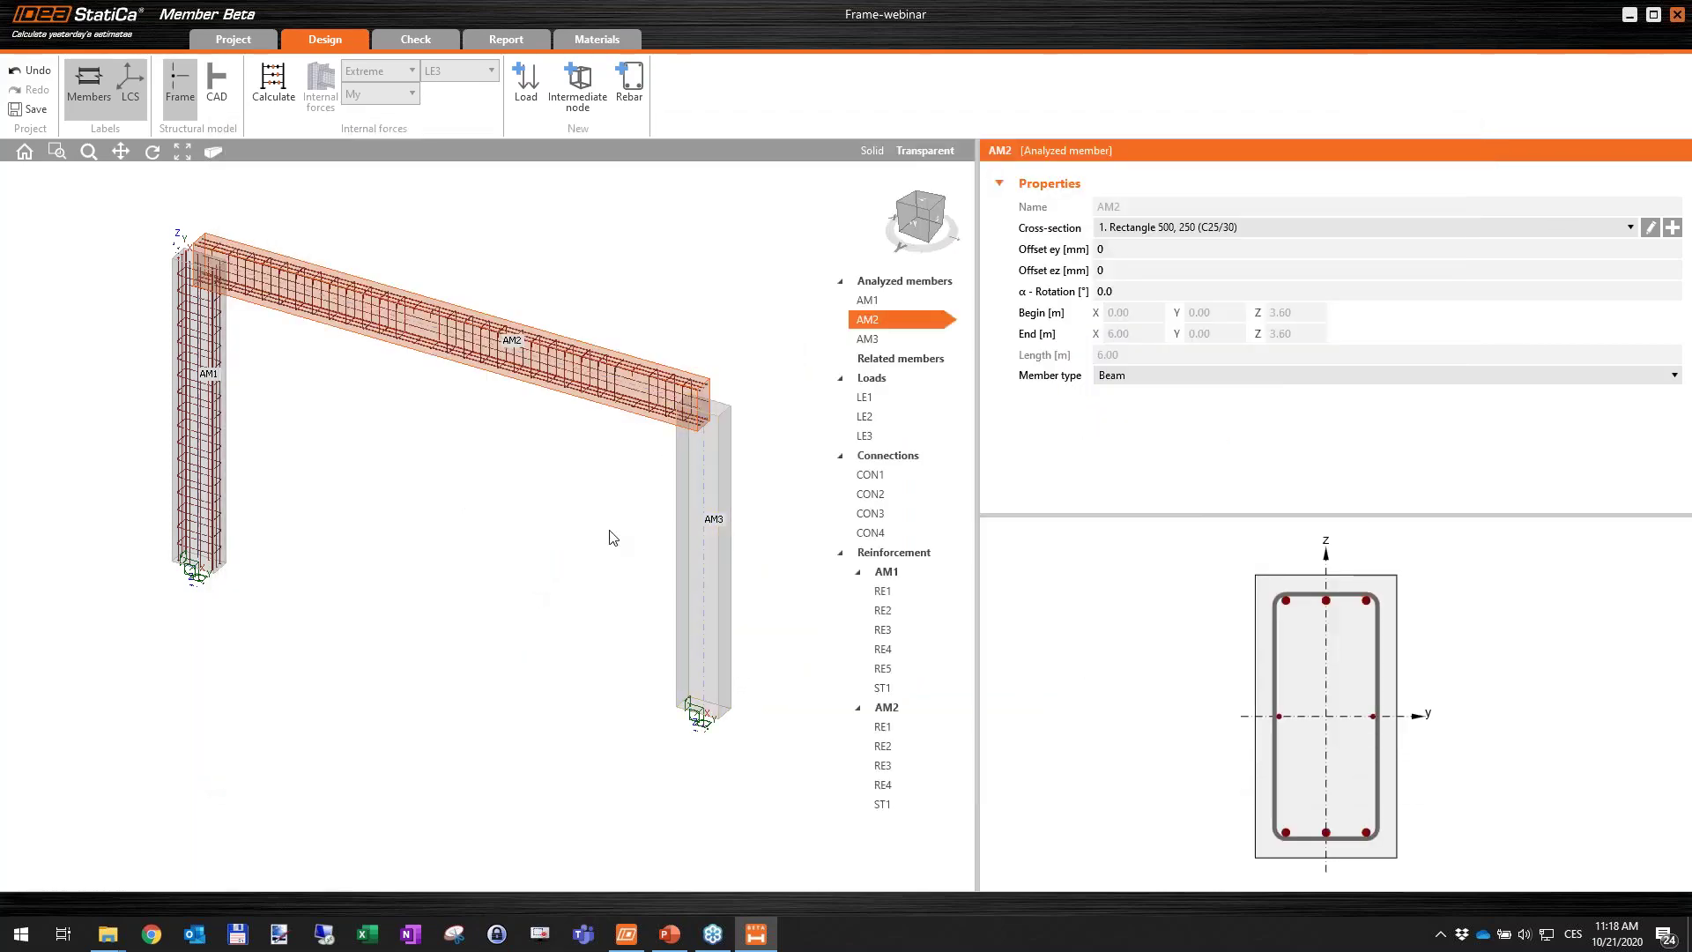
Reinforce column AM3 with the rectangular compression-member layout, keeping its default settings.
click(626, 93)
click(329, 186)
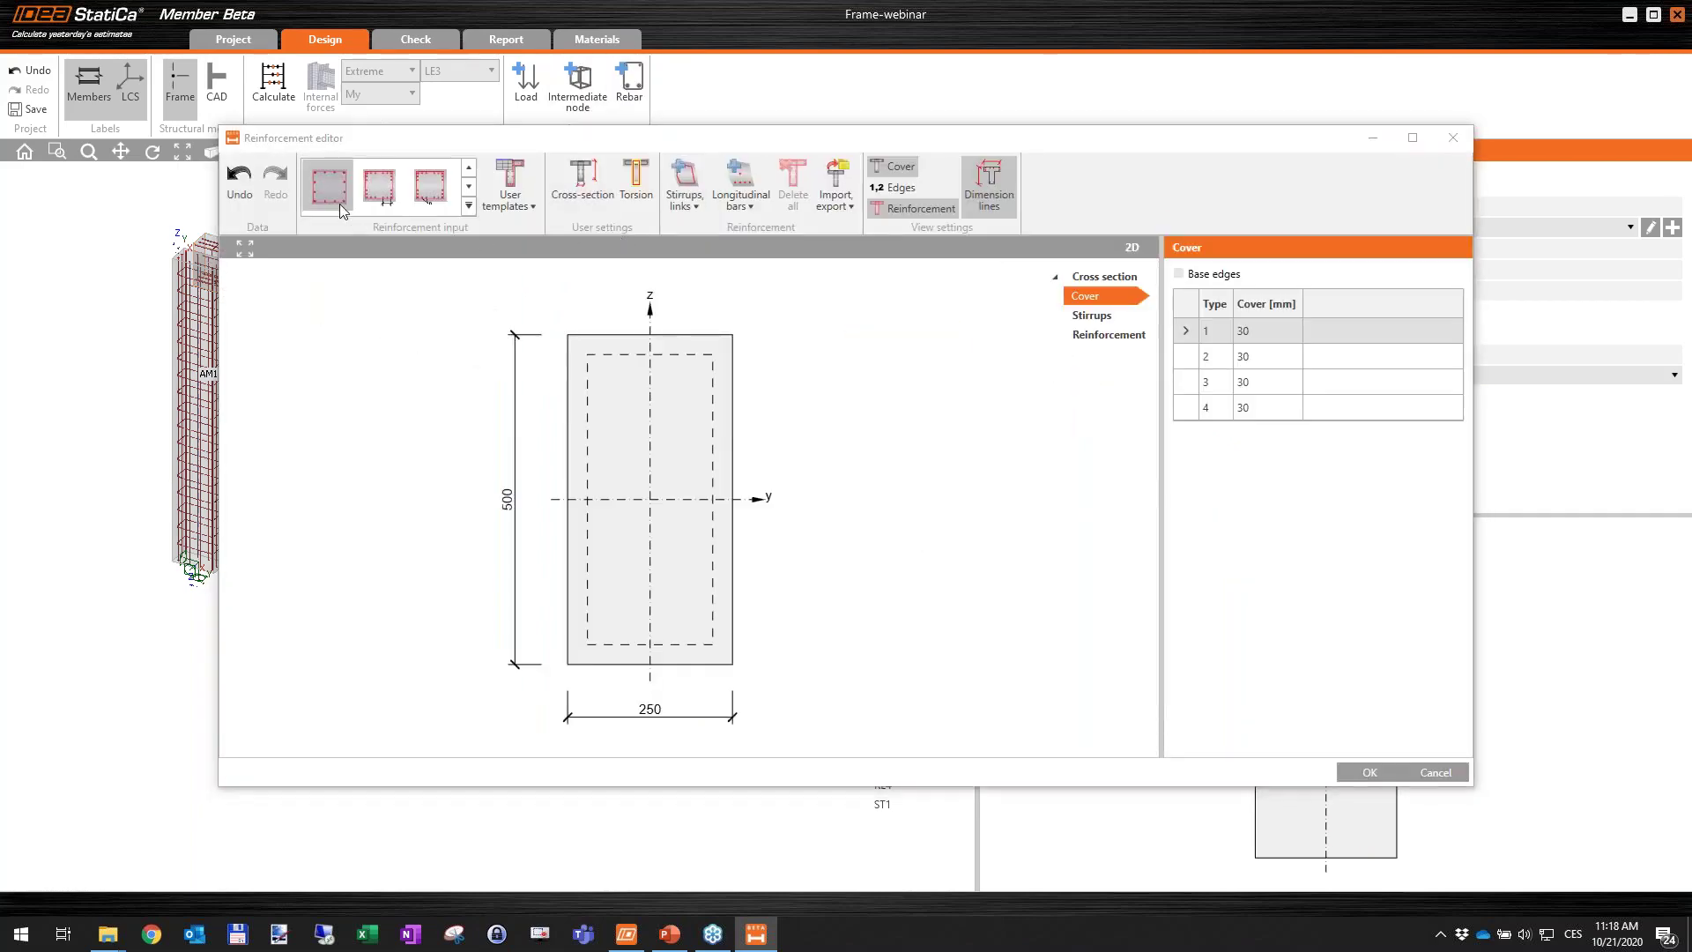
click(1062, 691)
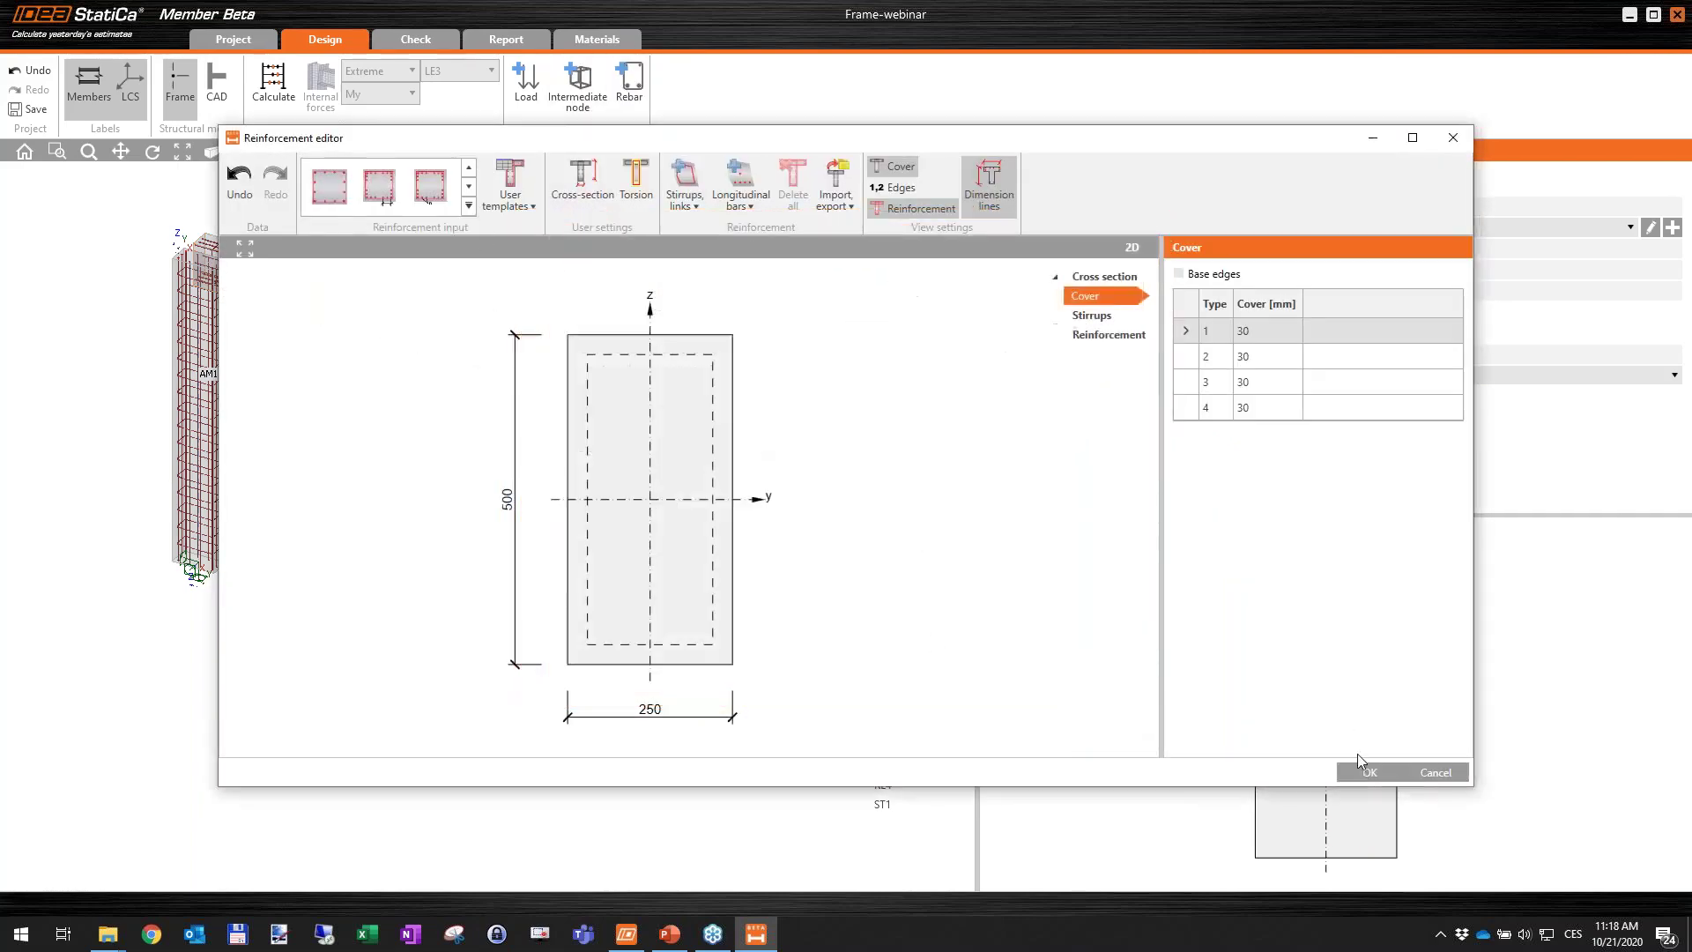
click(1368, 778)
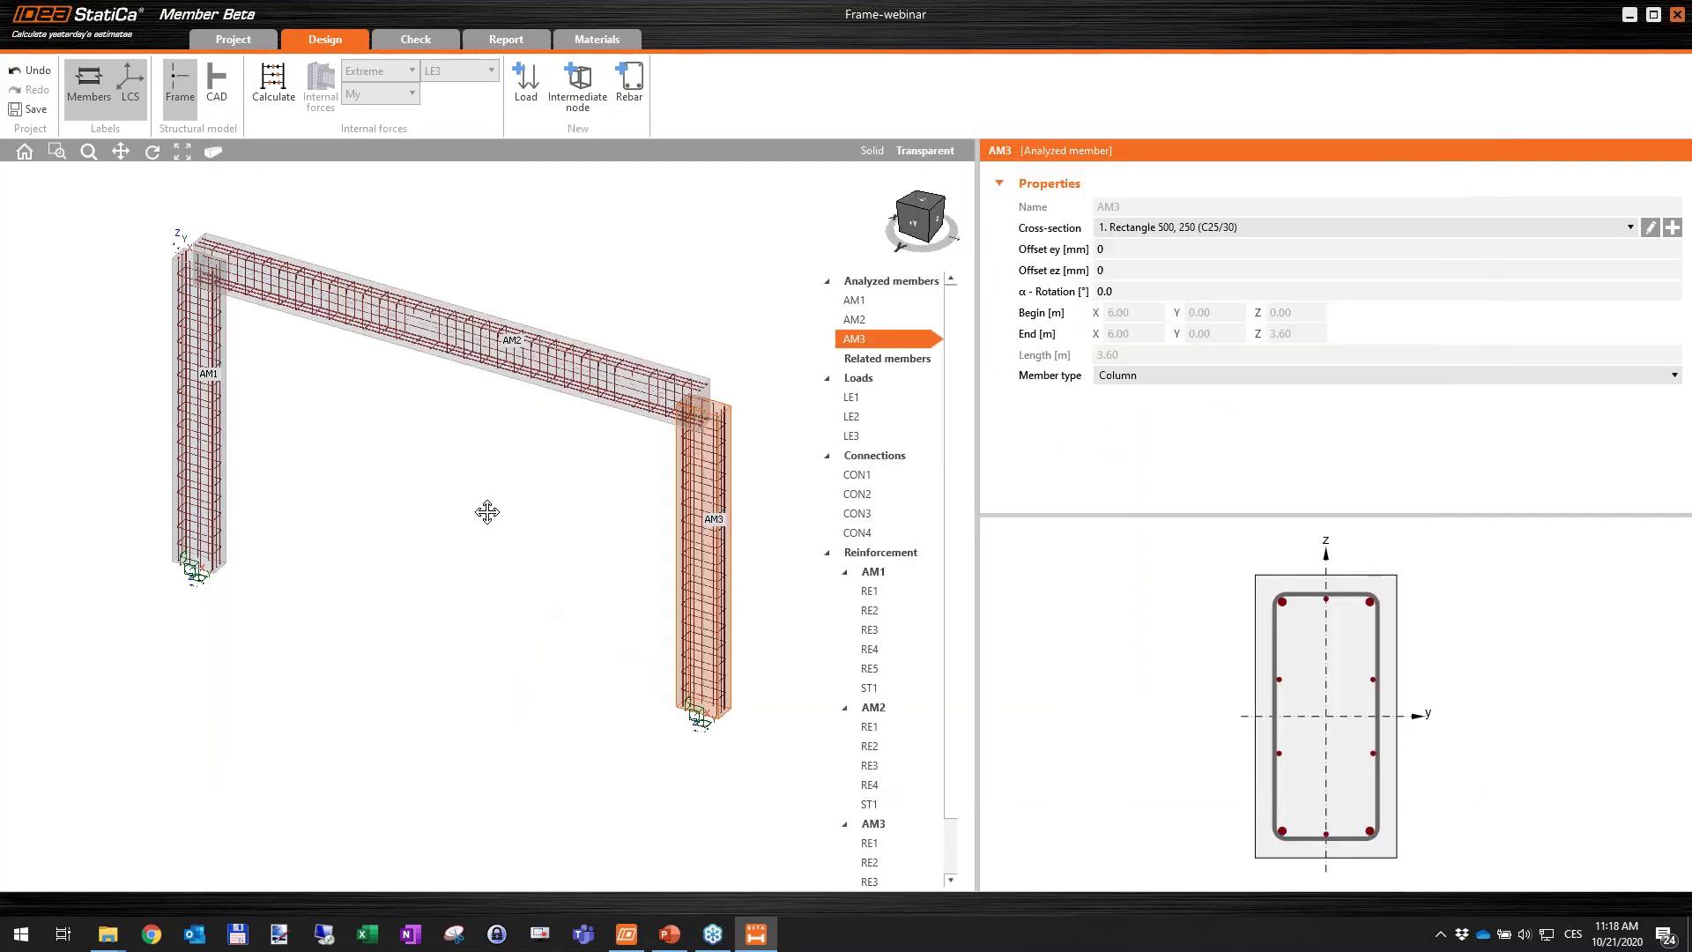
Set the distances of beam AM2's stirrups to 10*100 a200 10*100 mm.
middle_drag(488, 512, 499, 534)
scroll(458, 445, down, 2)
scroll(525, 516, up, 2)
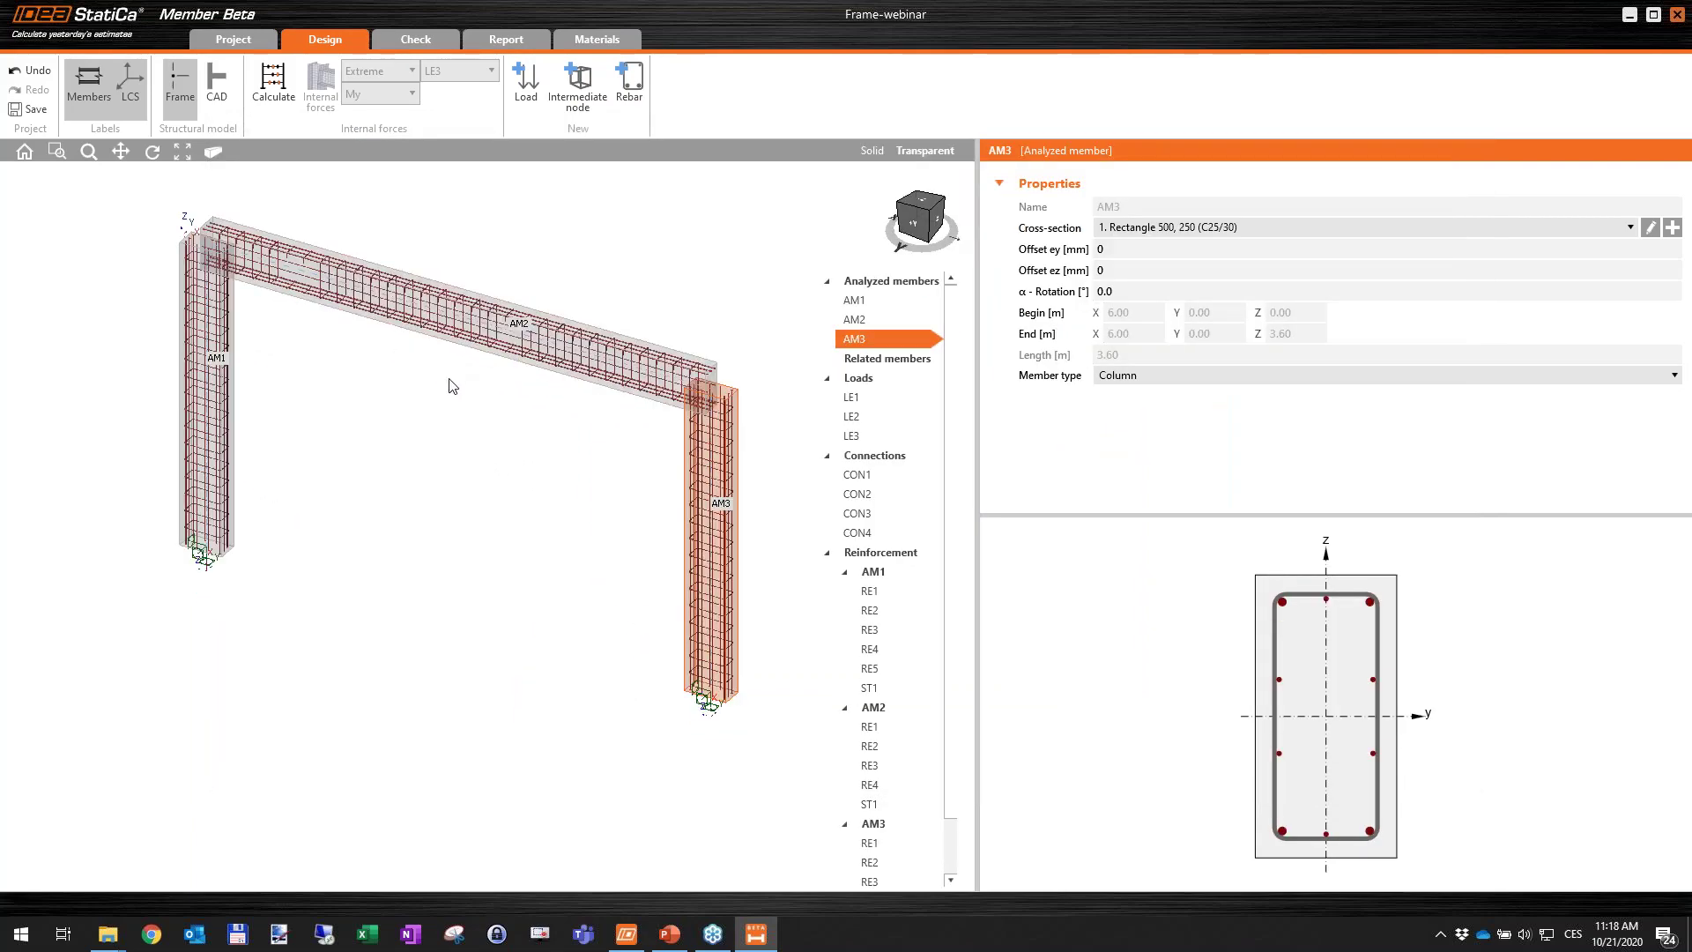
scroll(368, 293, up, 2)
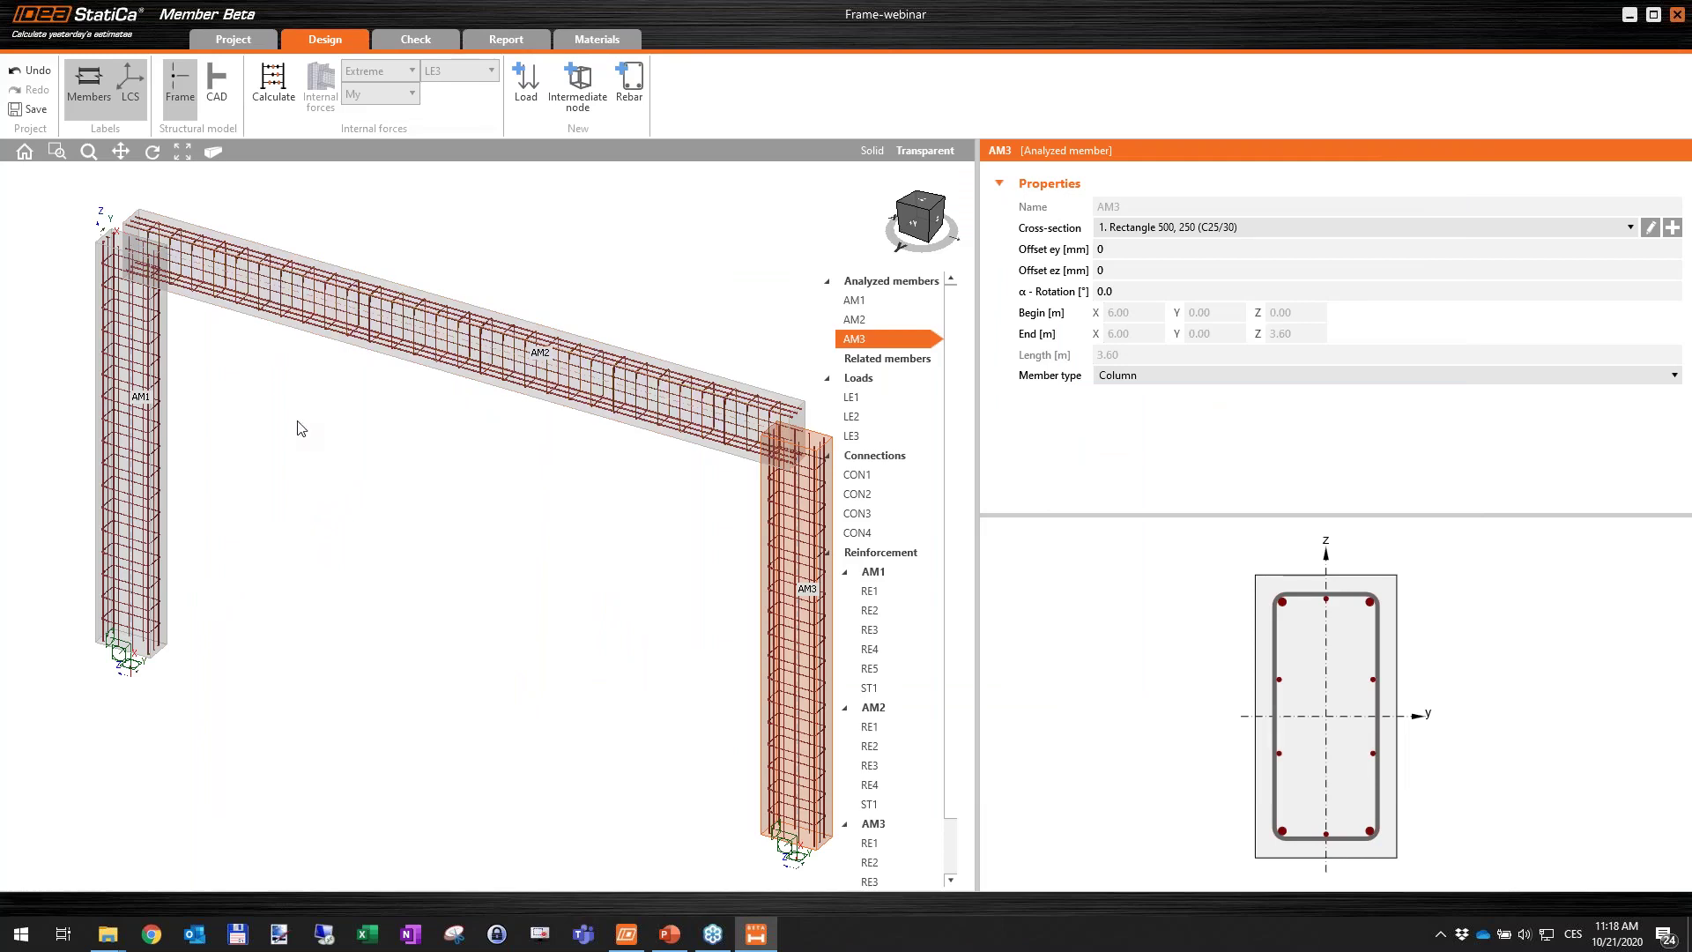
middle_drag(488, 518, 443, 507)
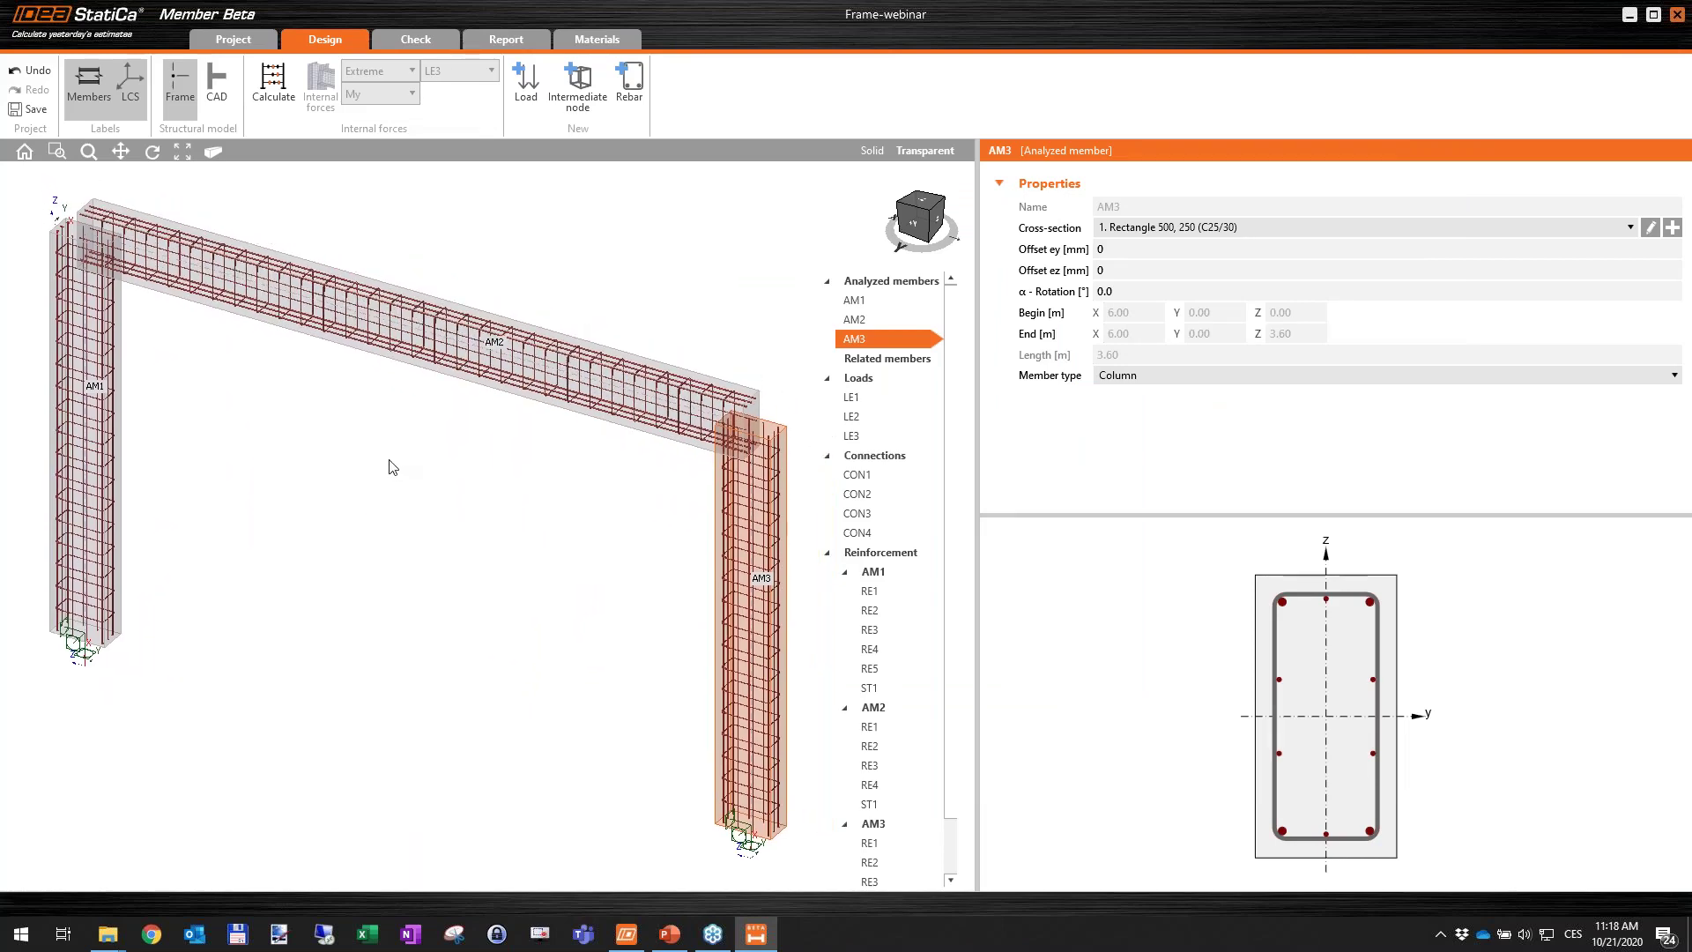
scroll(202, 313, up, 3)
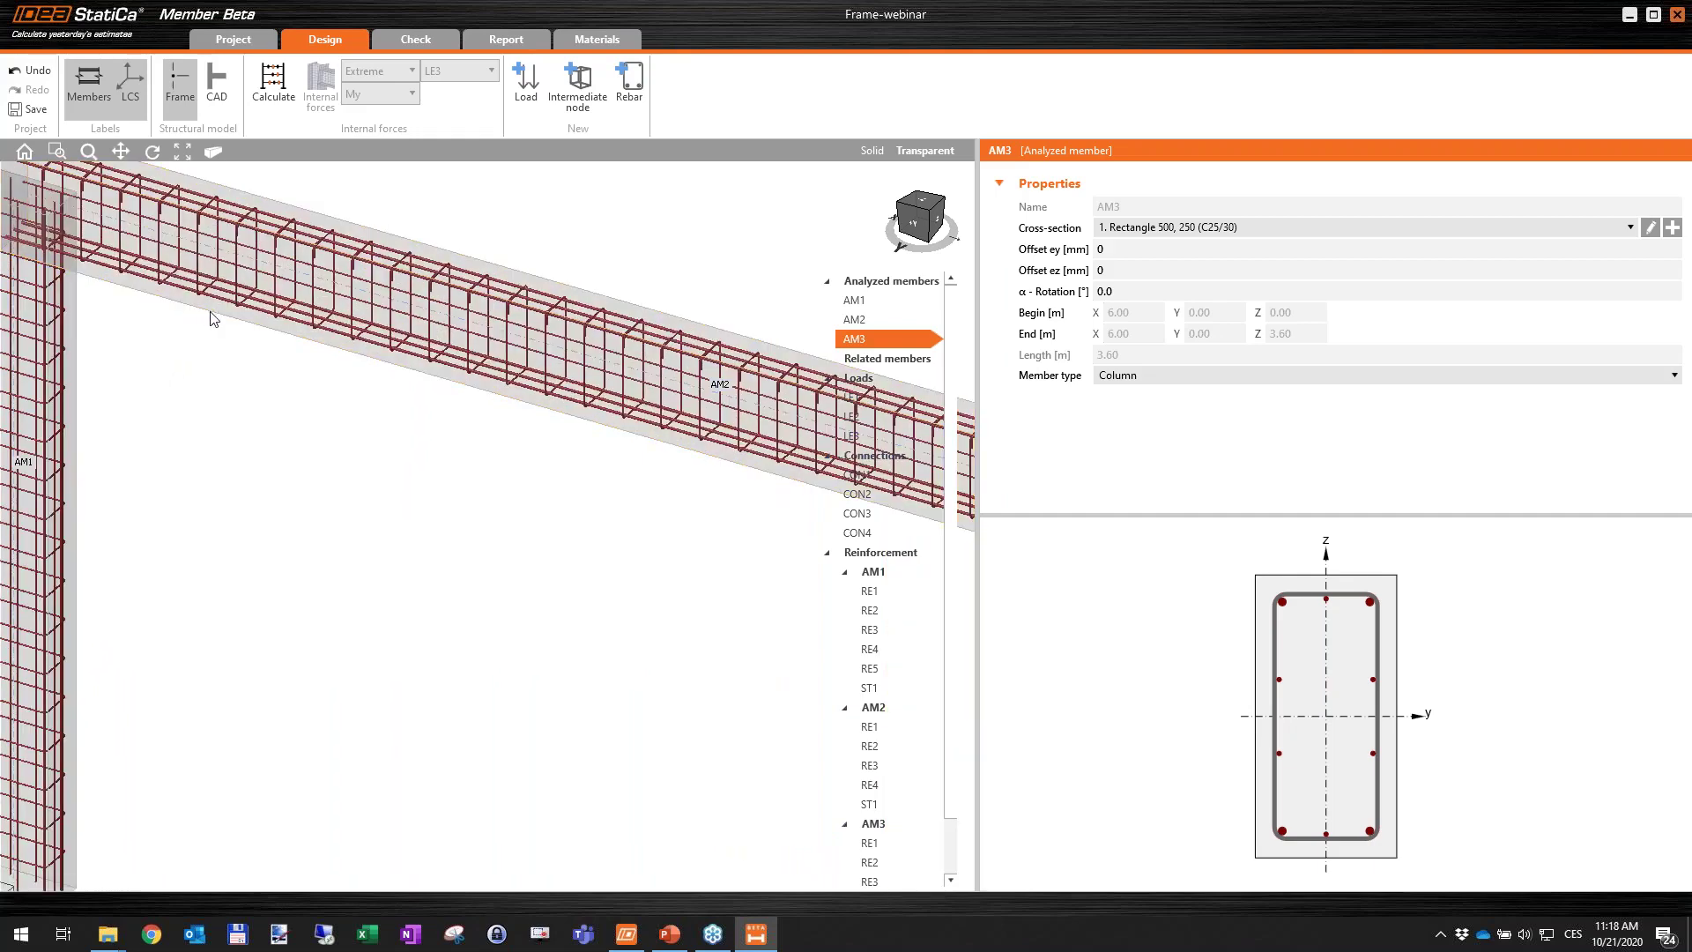
click(238, 276)
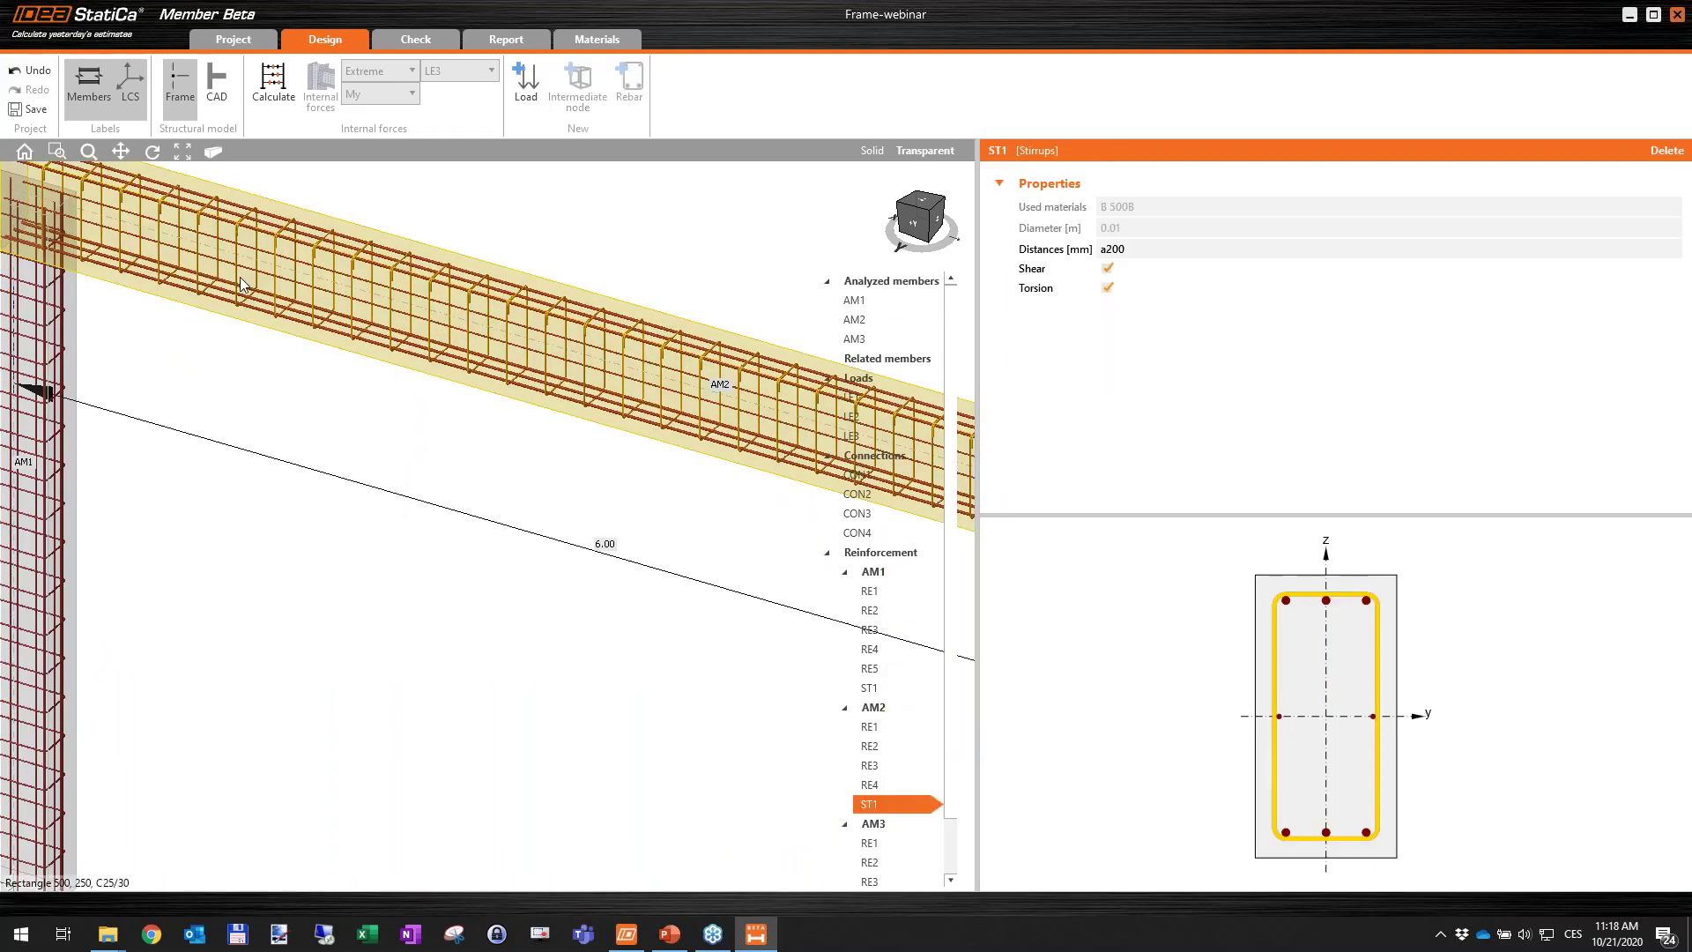
scroll(313, 374, down, 5)
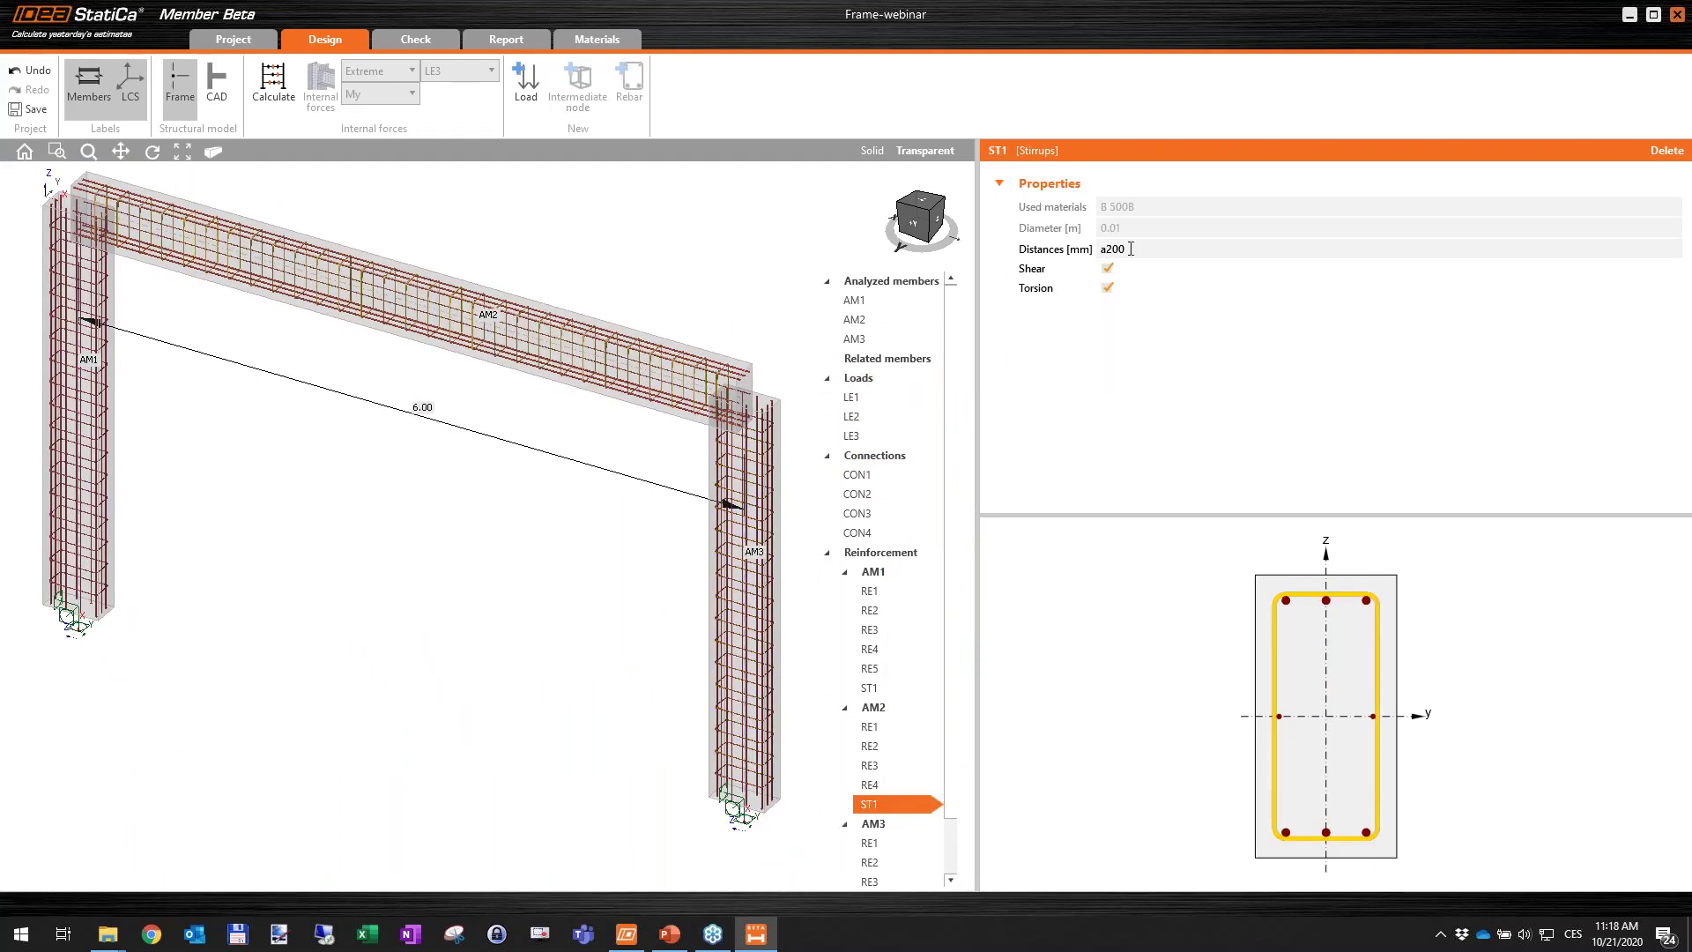
click(1102, 249)
text(10*10)
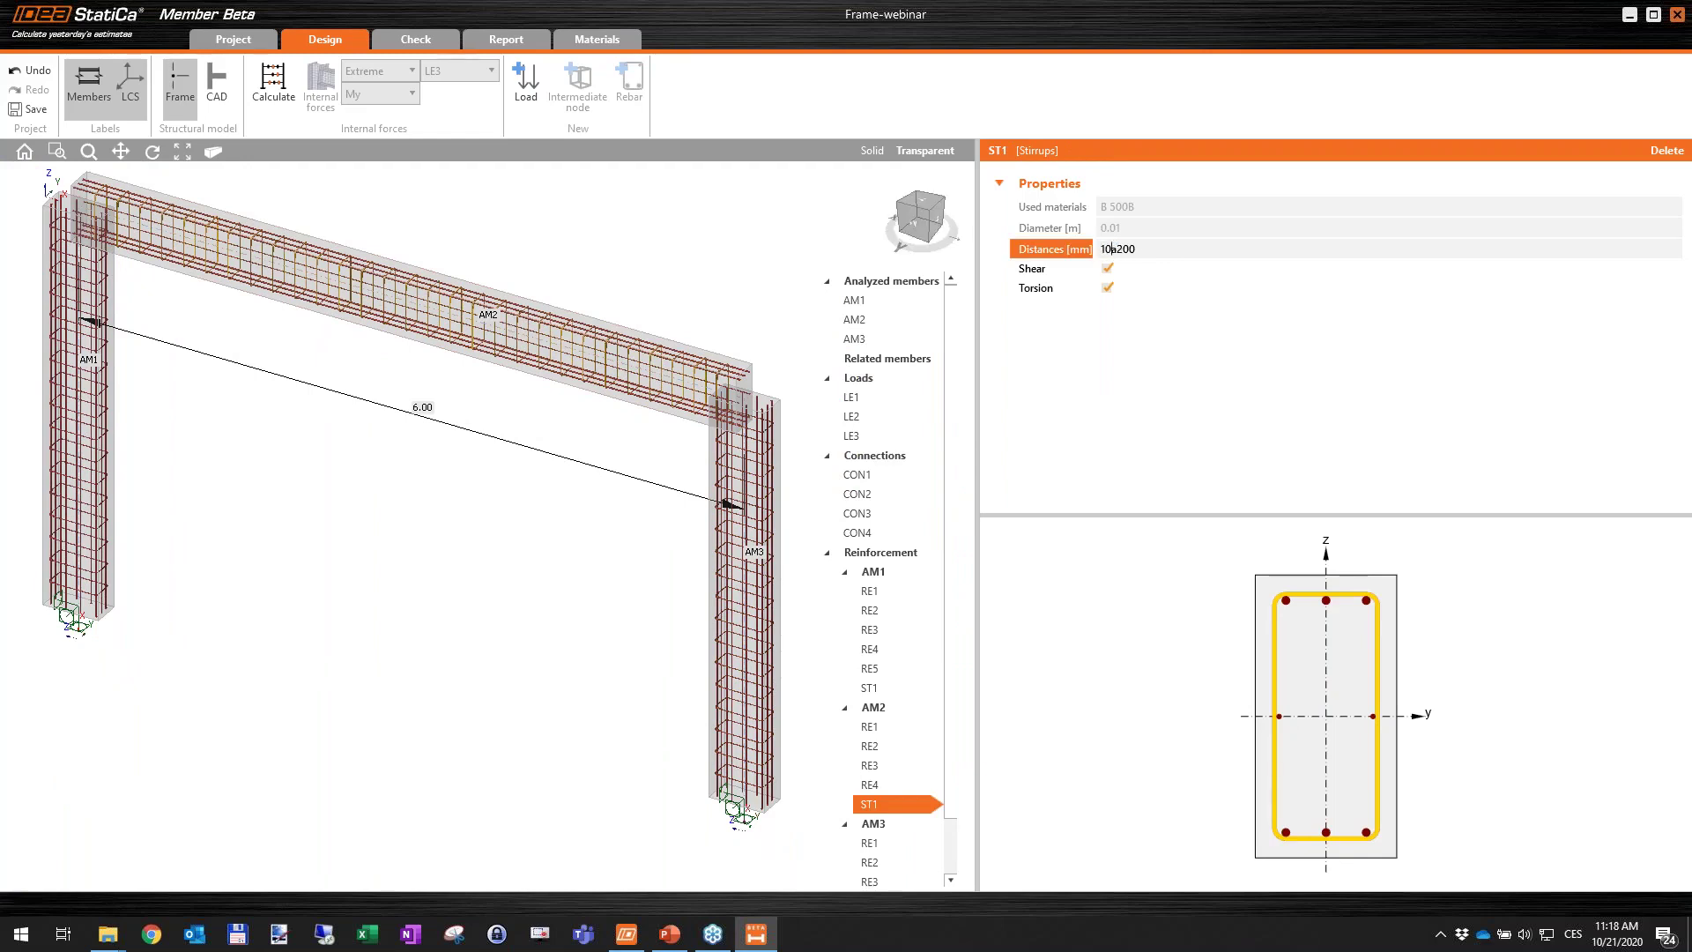
text(0)
key(Return)
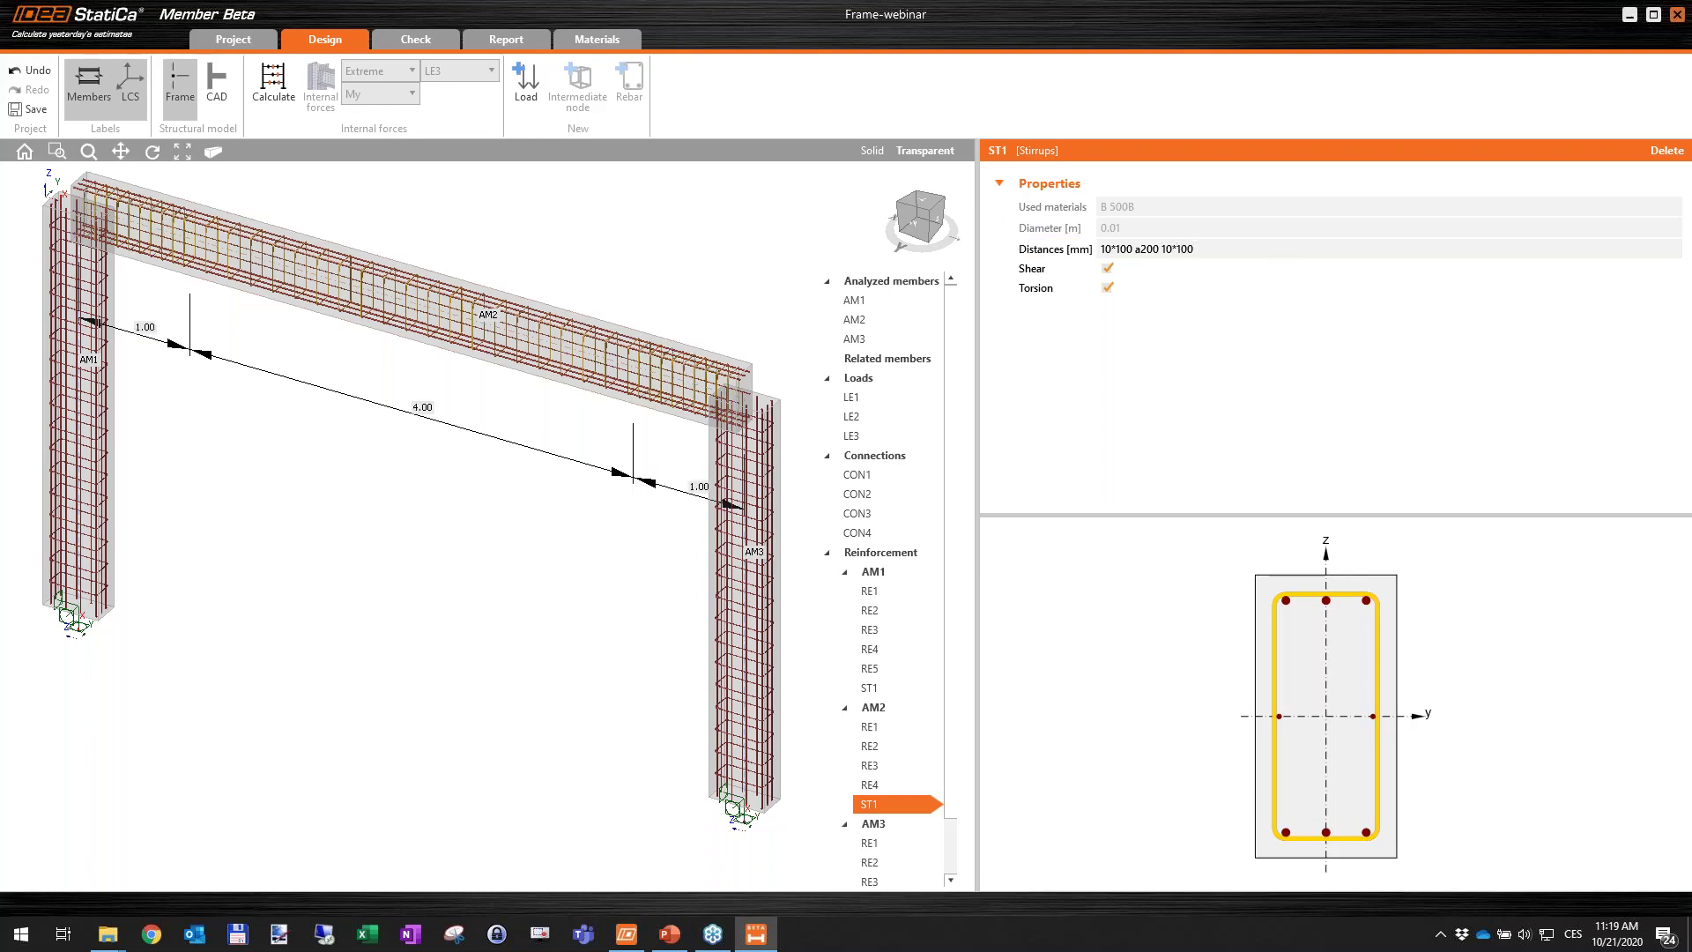
Examine the stirrup spacing at both ends of beam AM2.
click(1111, 249)
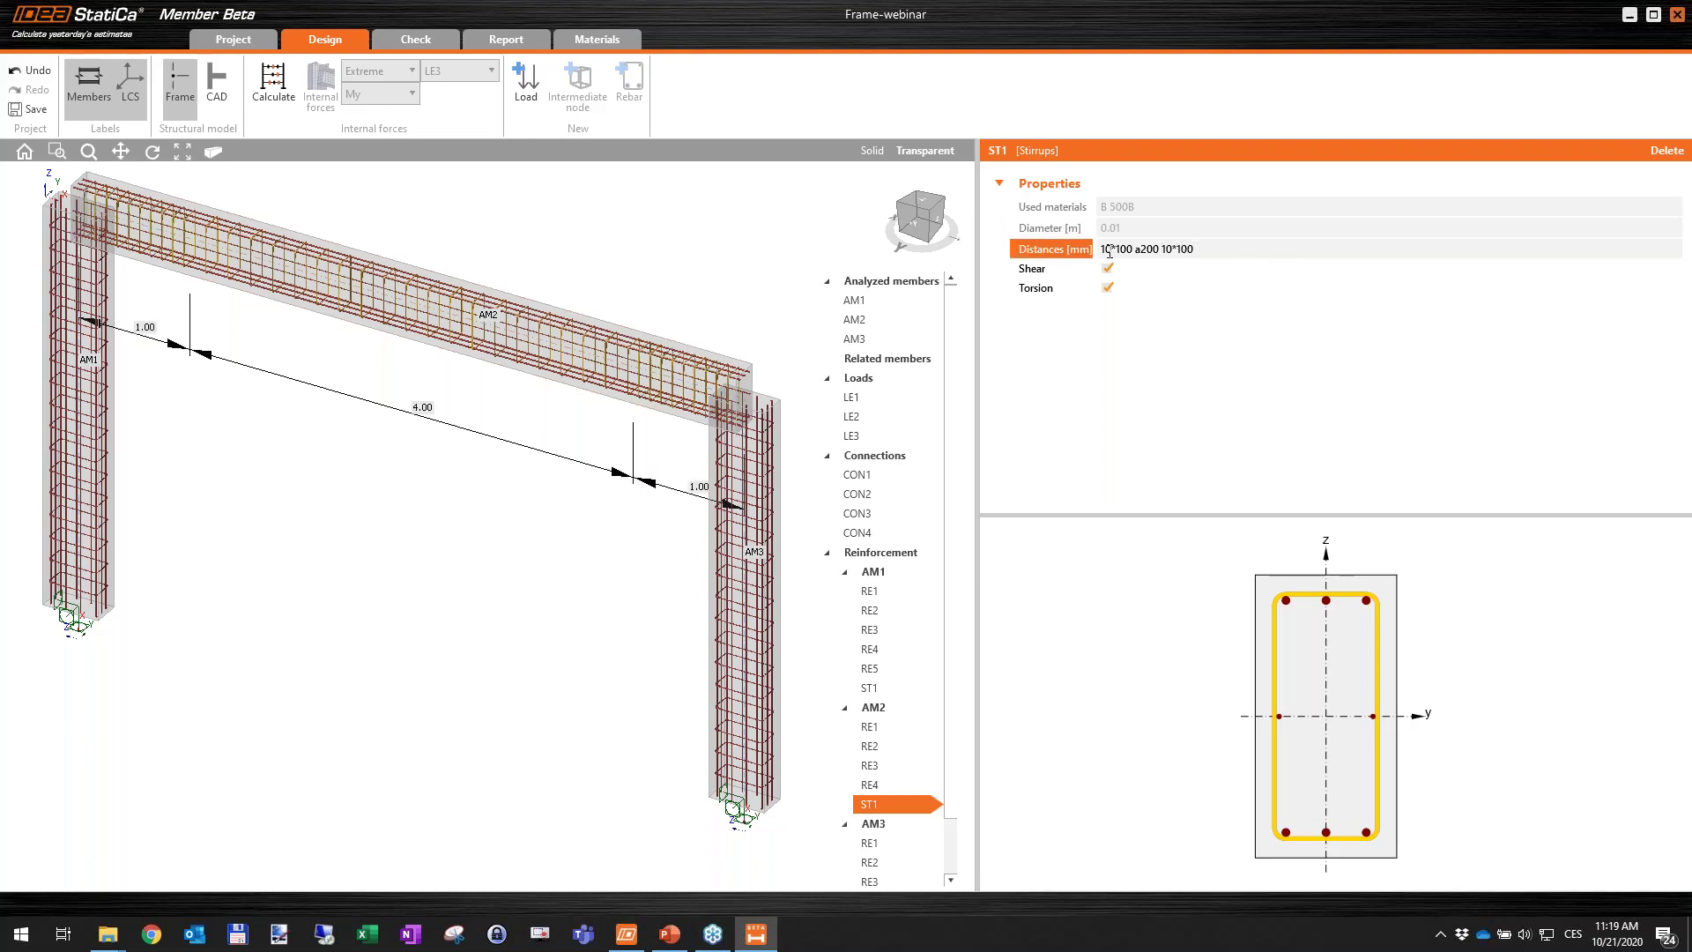
scroll(177, 237, up, 5)
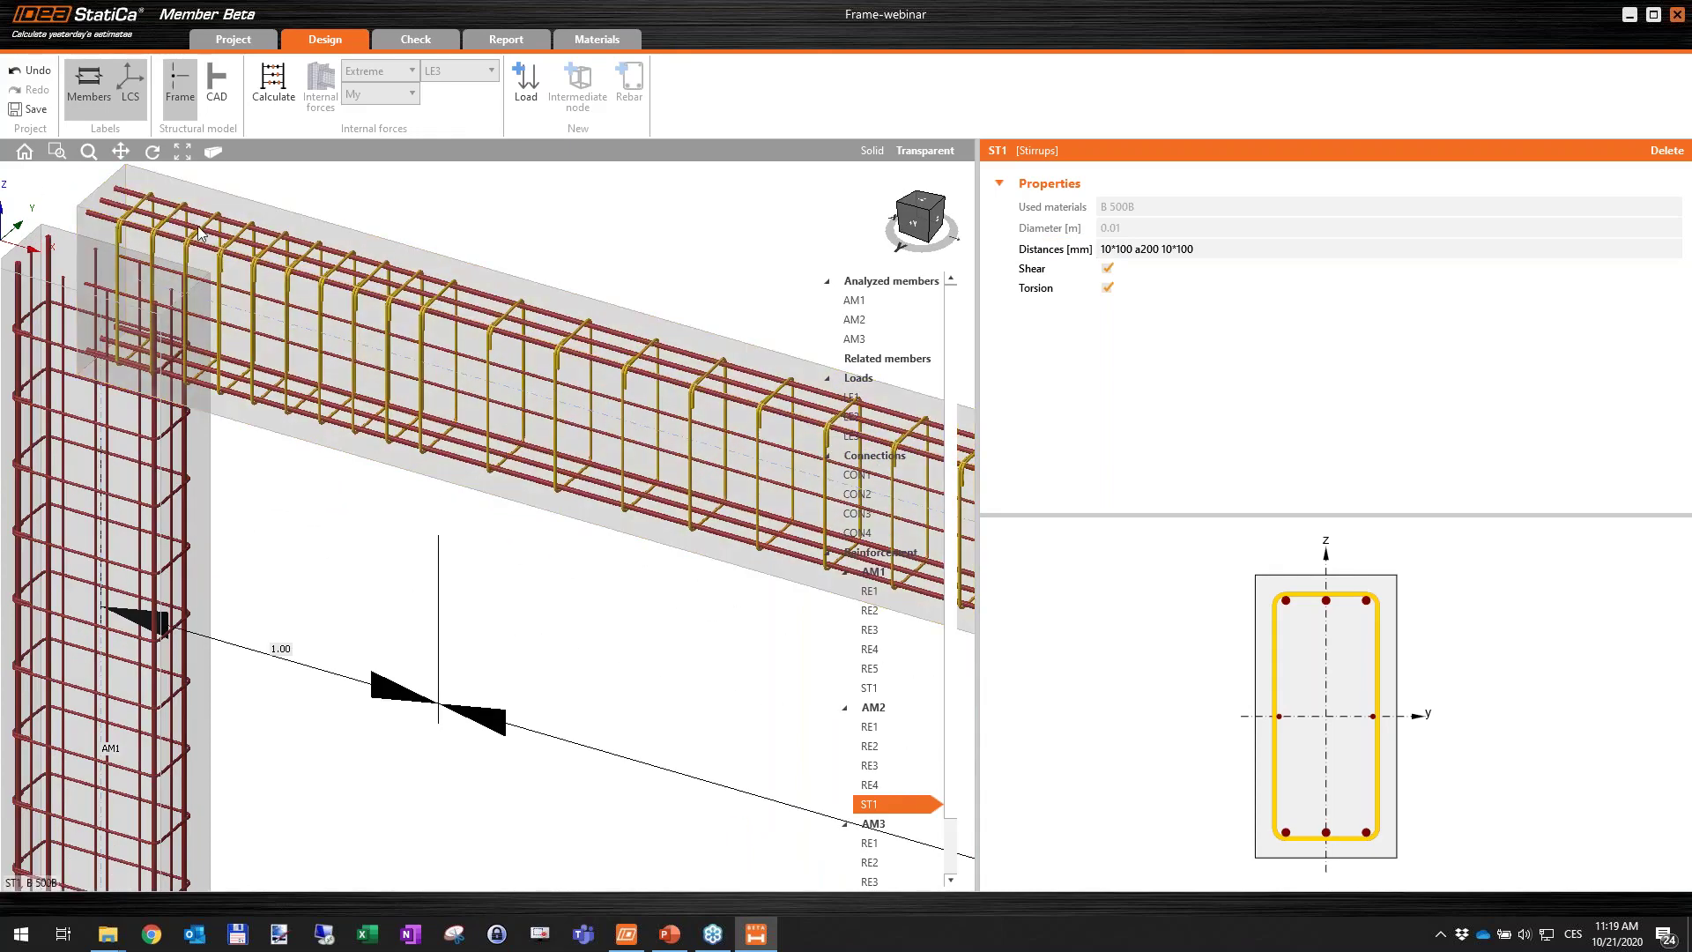
scroll(326, 277, down, 2)
scroll(512, 412, down, 3)
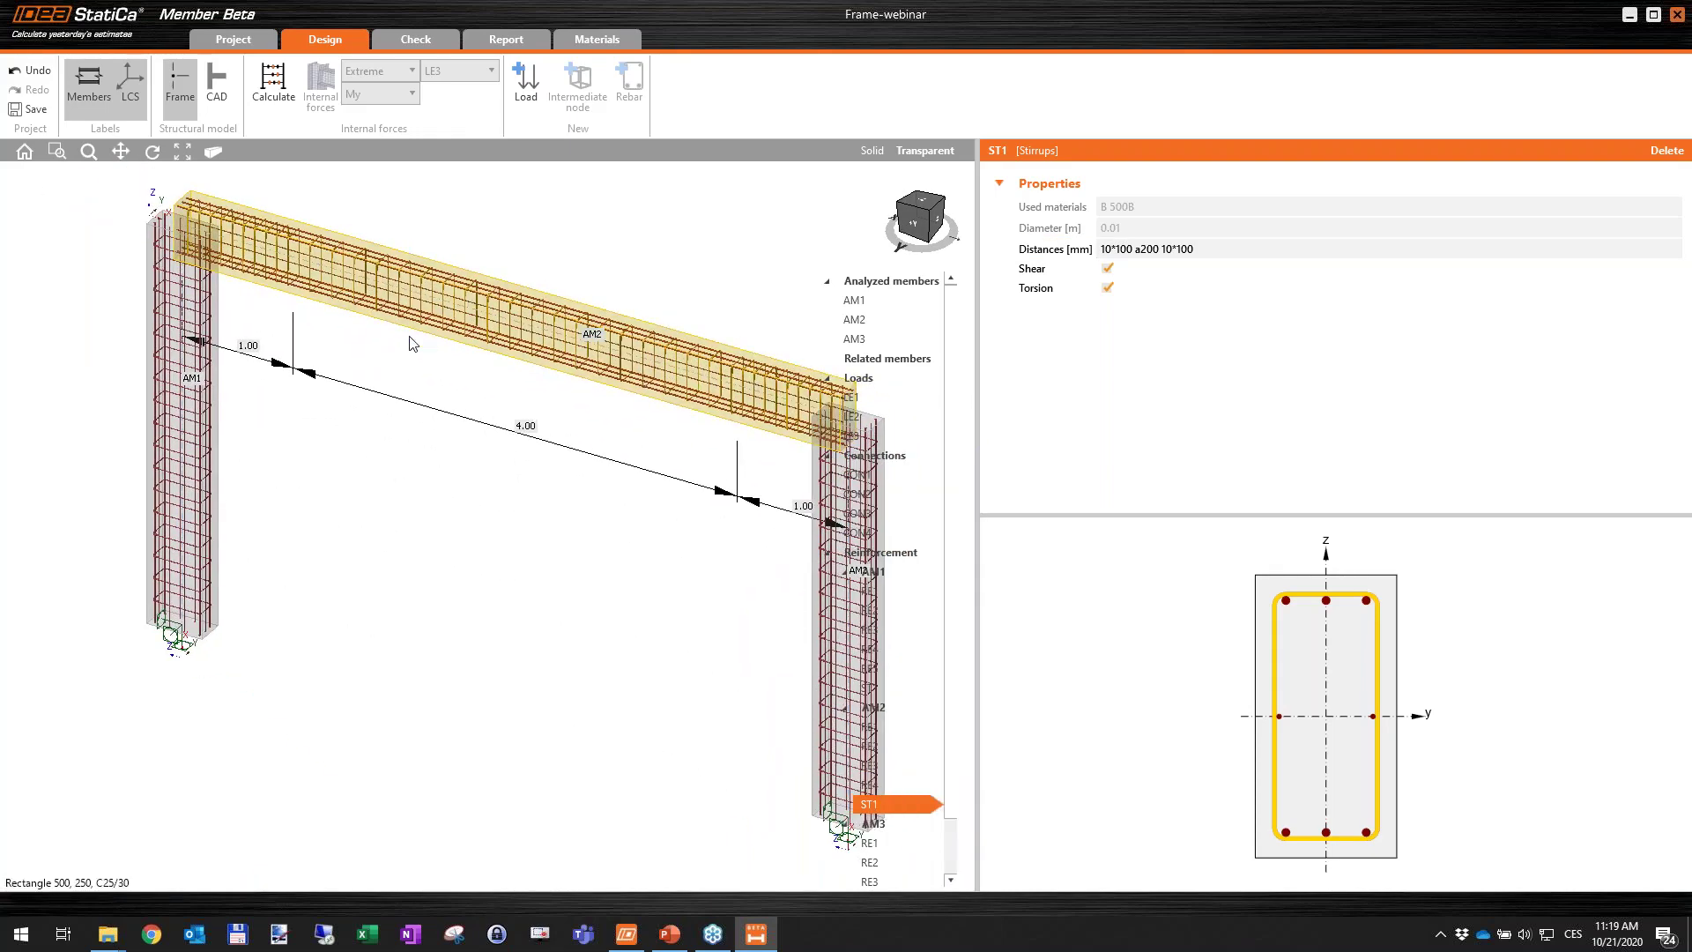
scroll(608, 414, up, 5)
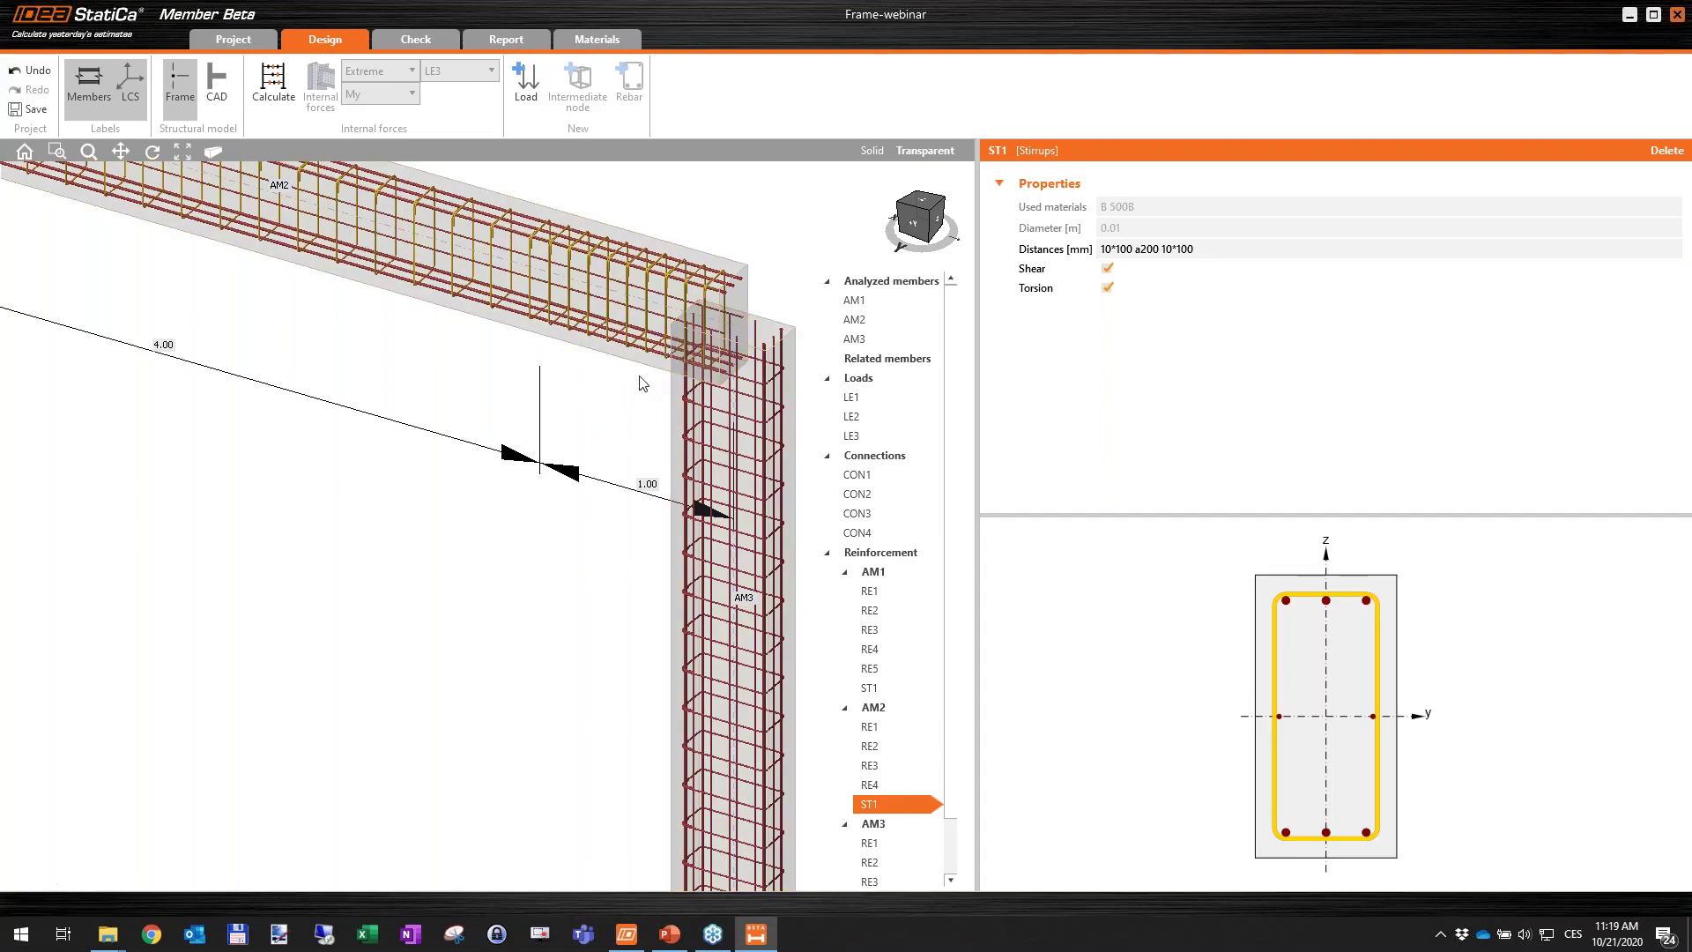
scroll(642, 378, down, 5)
middle_drag(453, 473, 539, 647)
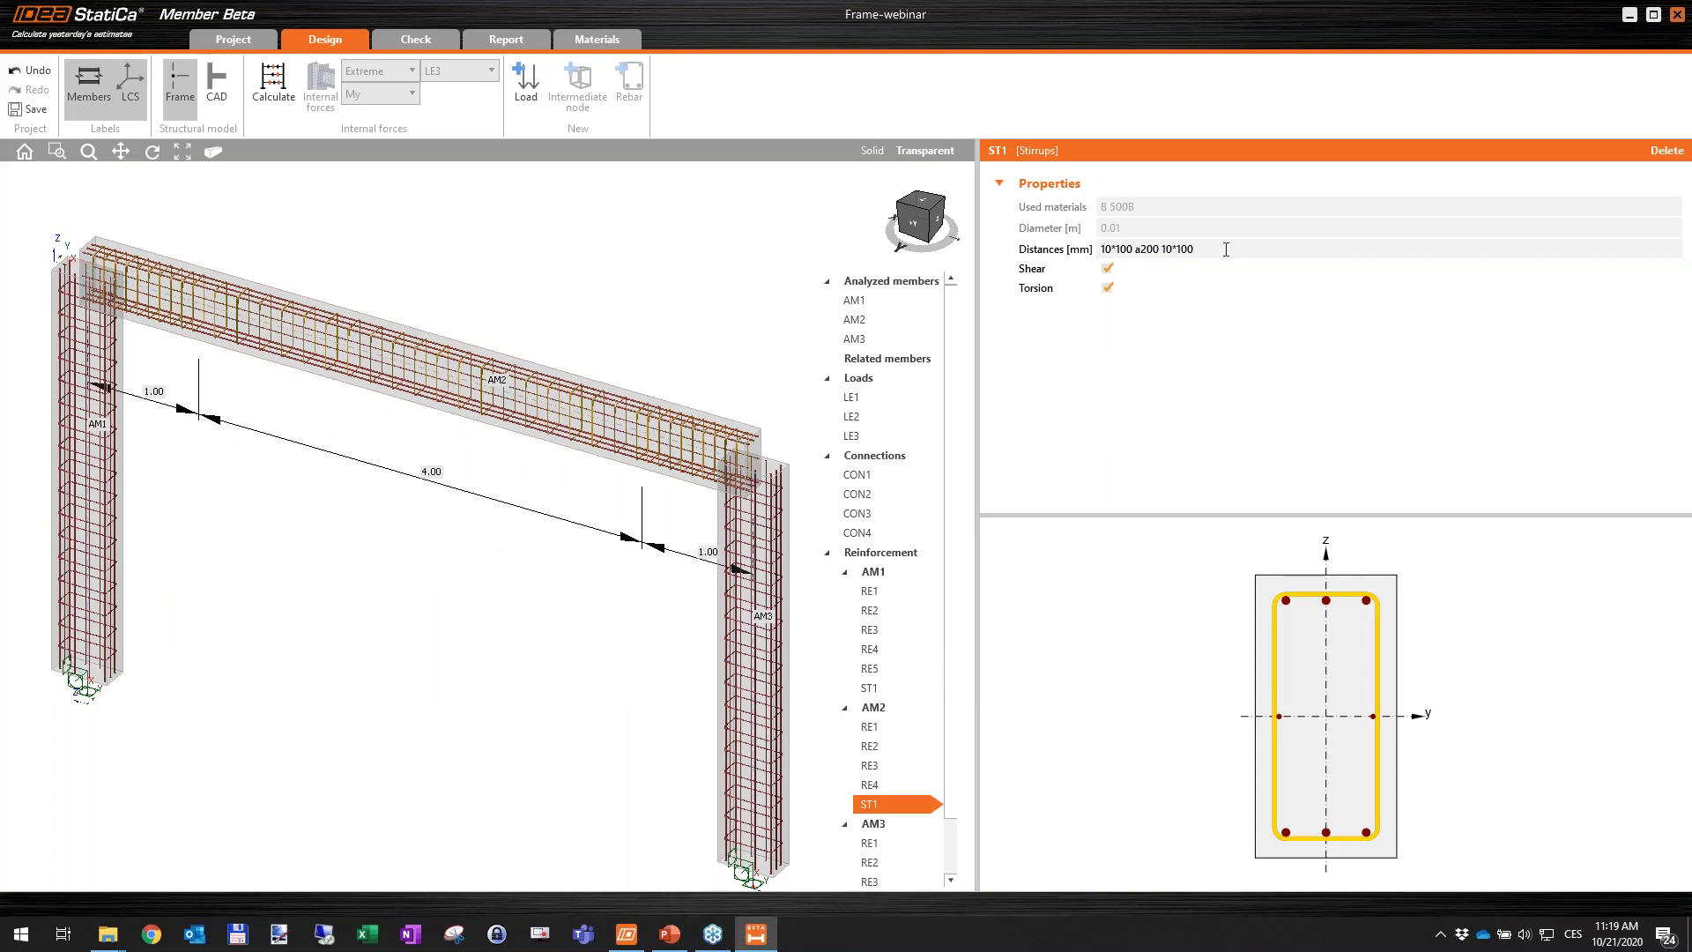
middle_drag(517, 634, 528, 615)
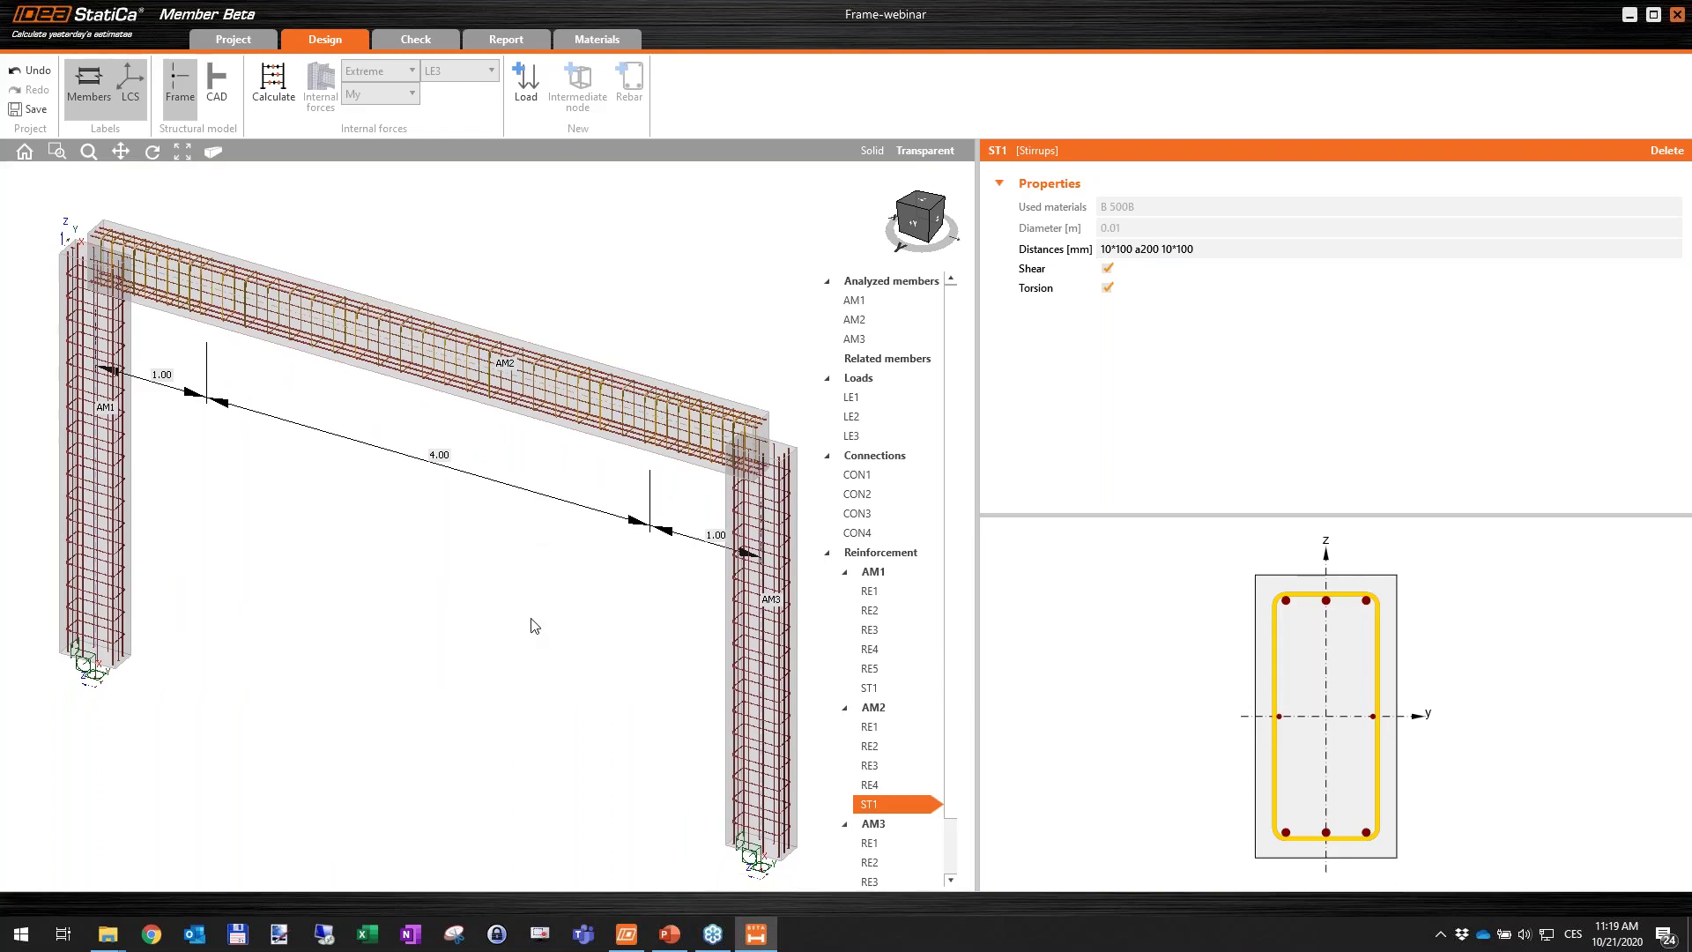
Select the lower bar group of beam AM2 and split it into three reinforcement zones.
scroll(362, 370, up, 5)
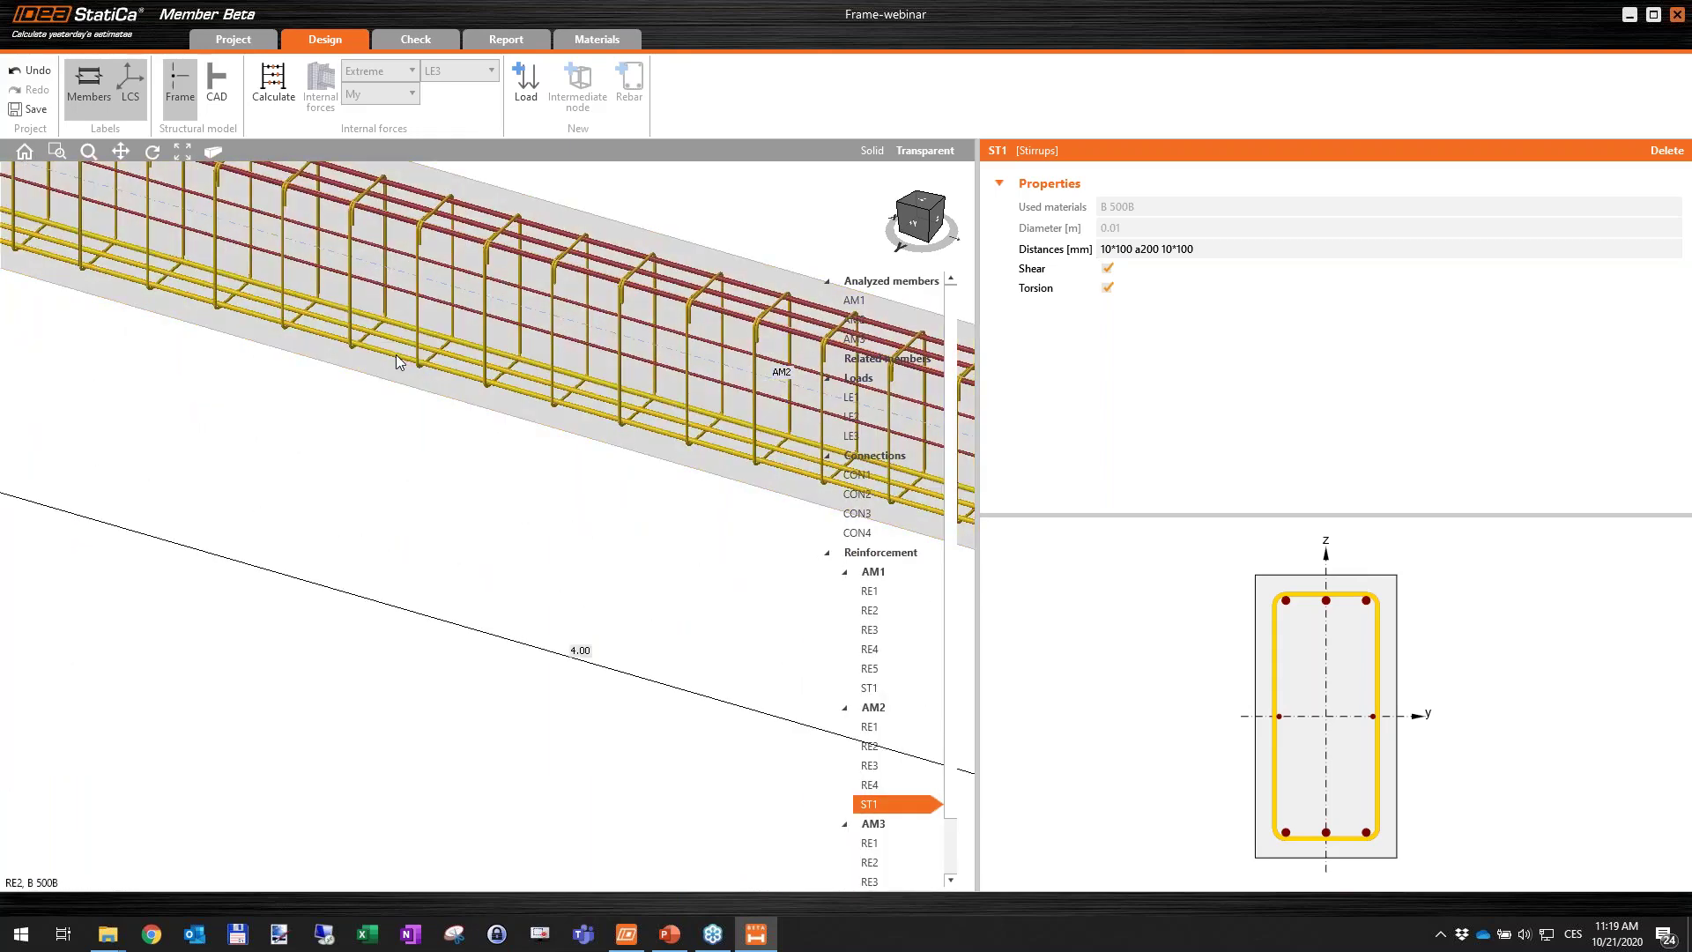
click(395, 354)
scroll(395, 353, down, 5)
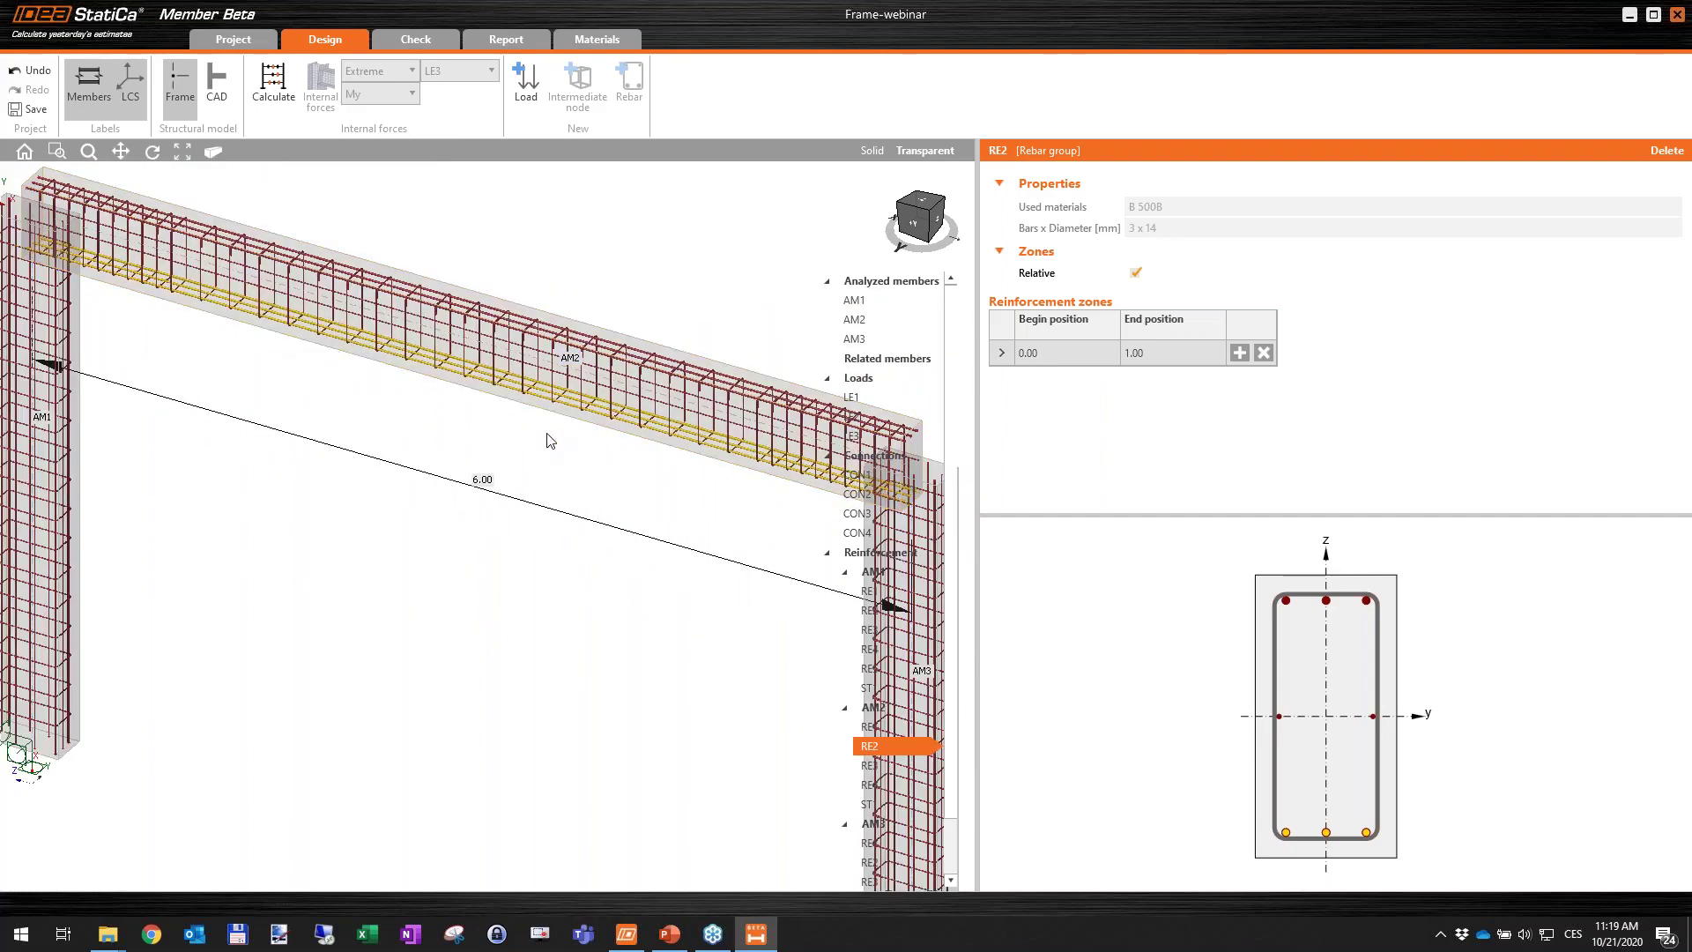
middle_drag(643, 473, 621, 455)
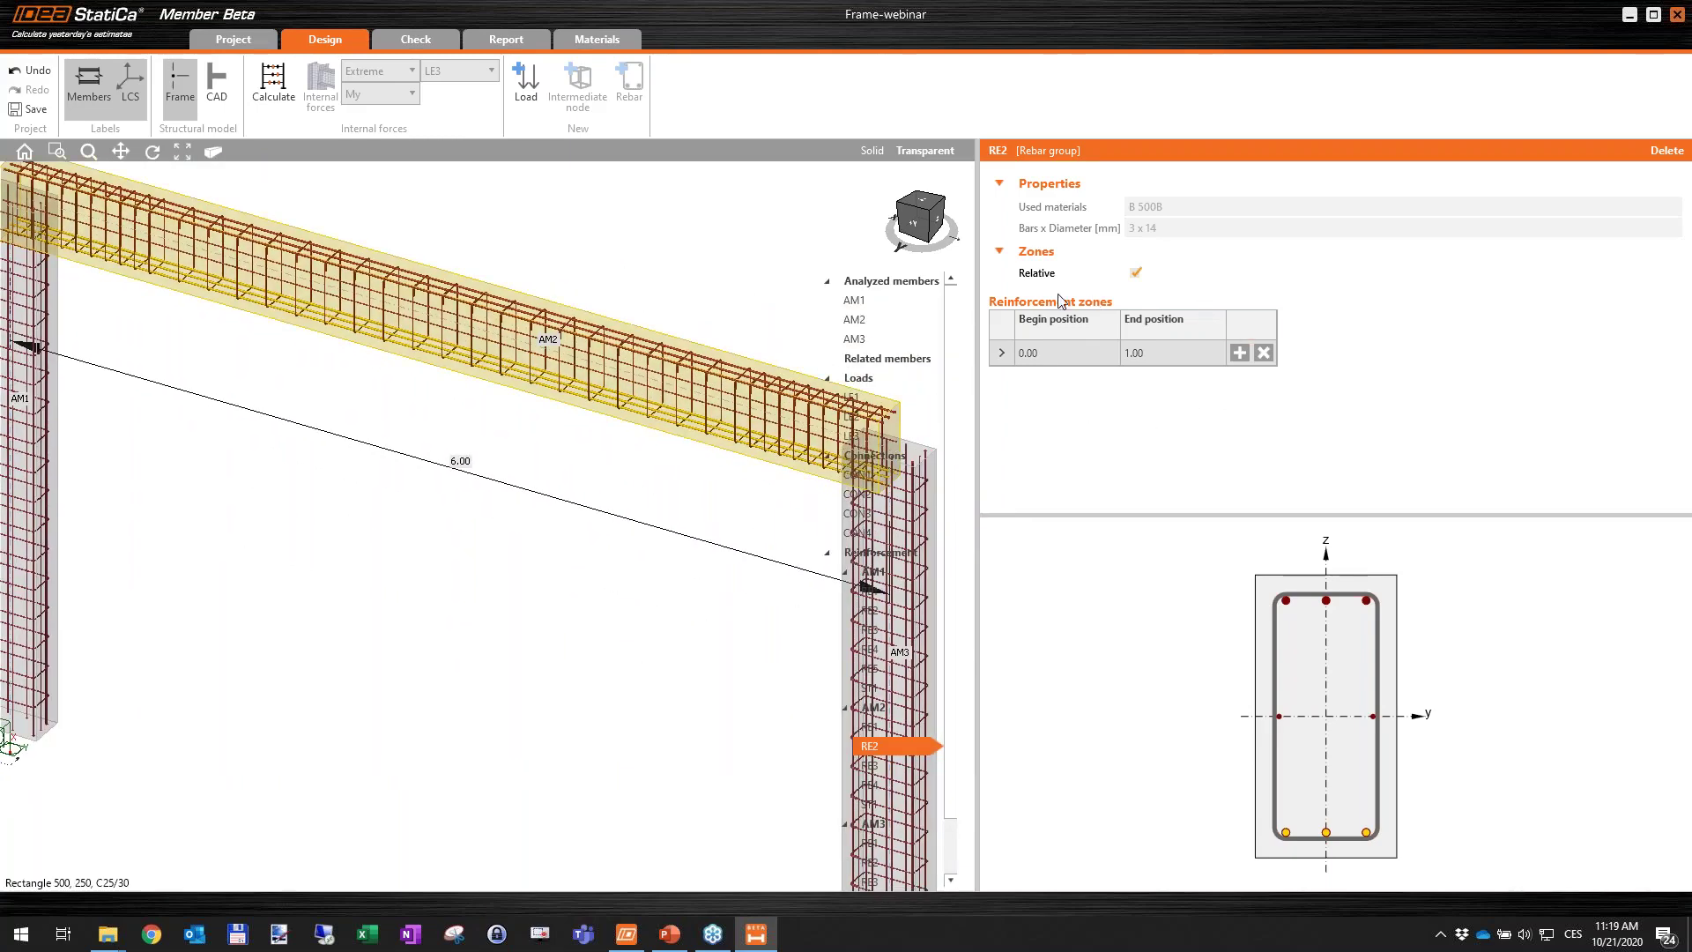
key(ctrl)
click(1239, 353)
click(1238, 378)
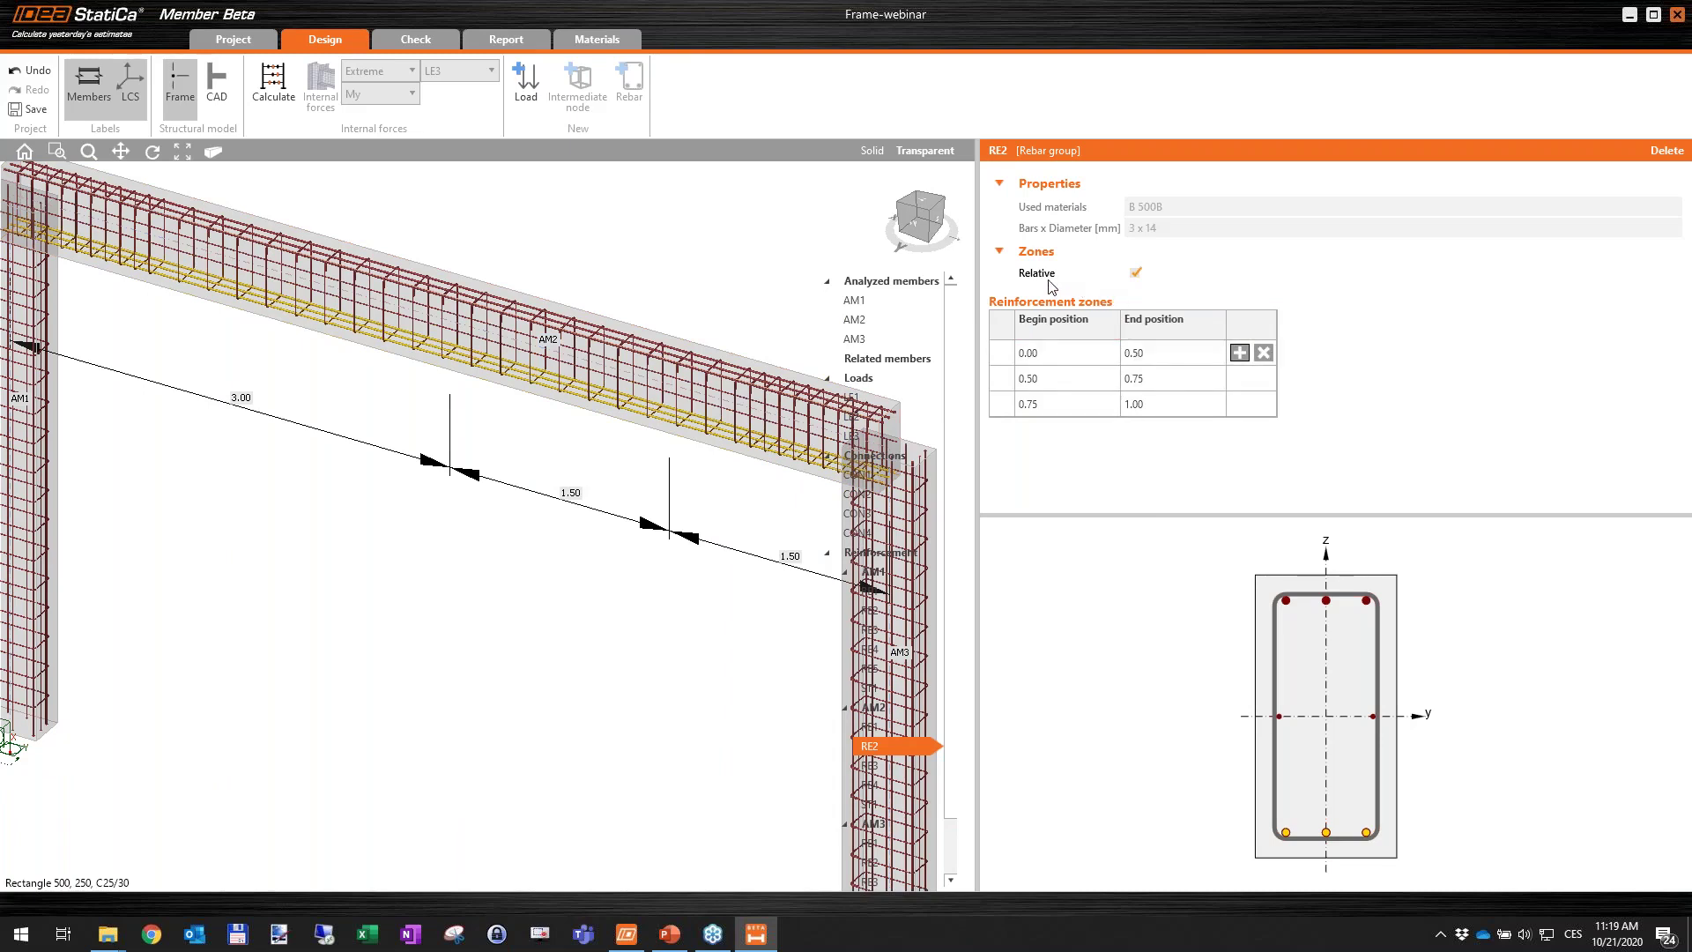
Check the lower bars' zones in absolute distances, return to relative positions, and set the first zone's end position to 0.25.
click(1135, 274)
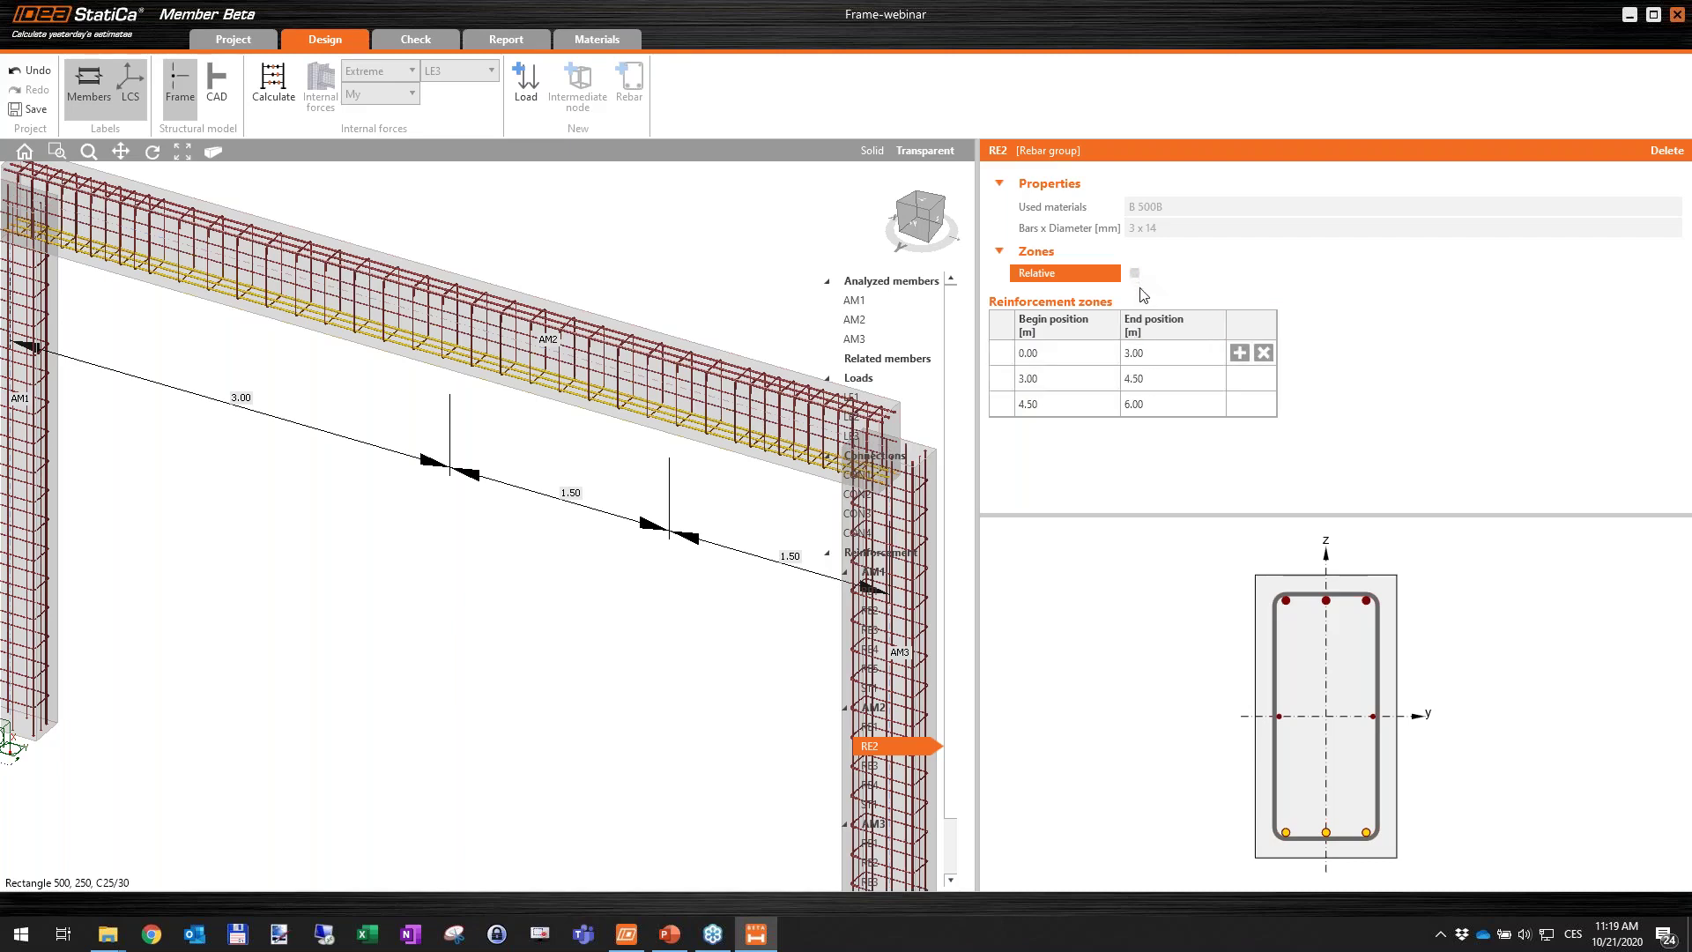
click(1135, 273)
click(1160, 352)
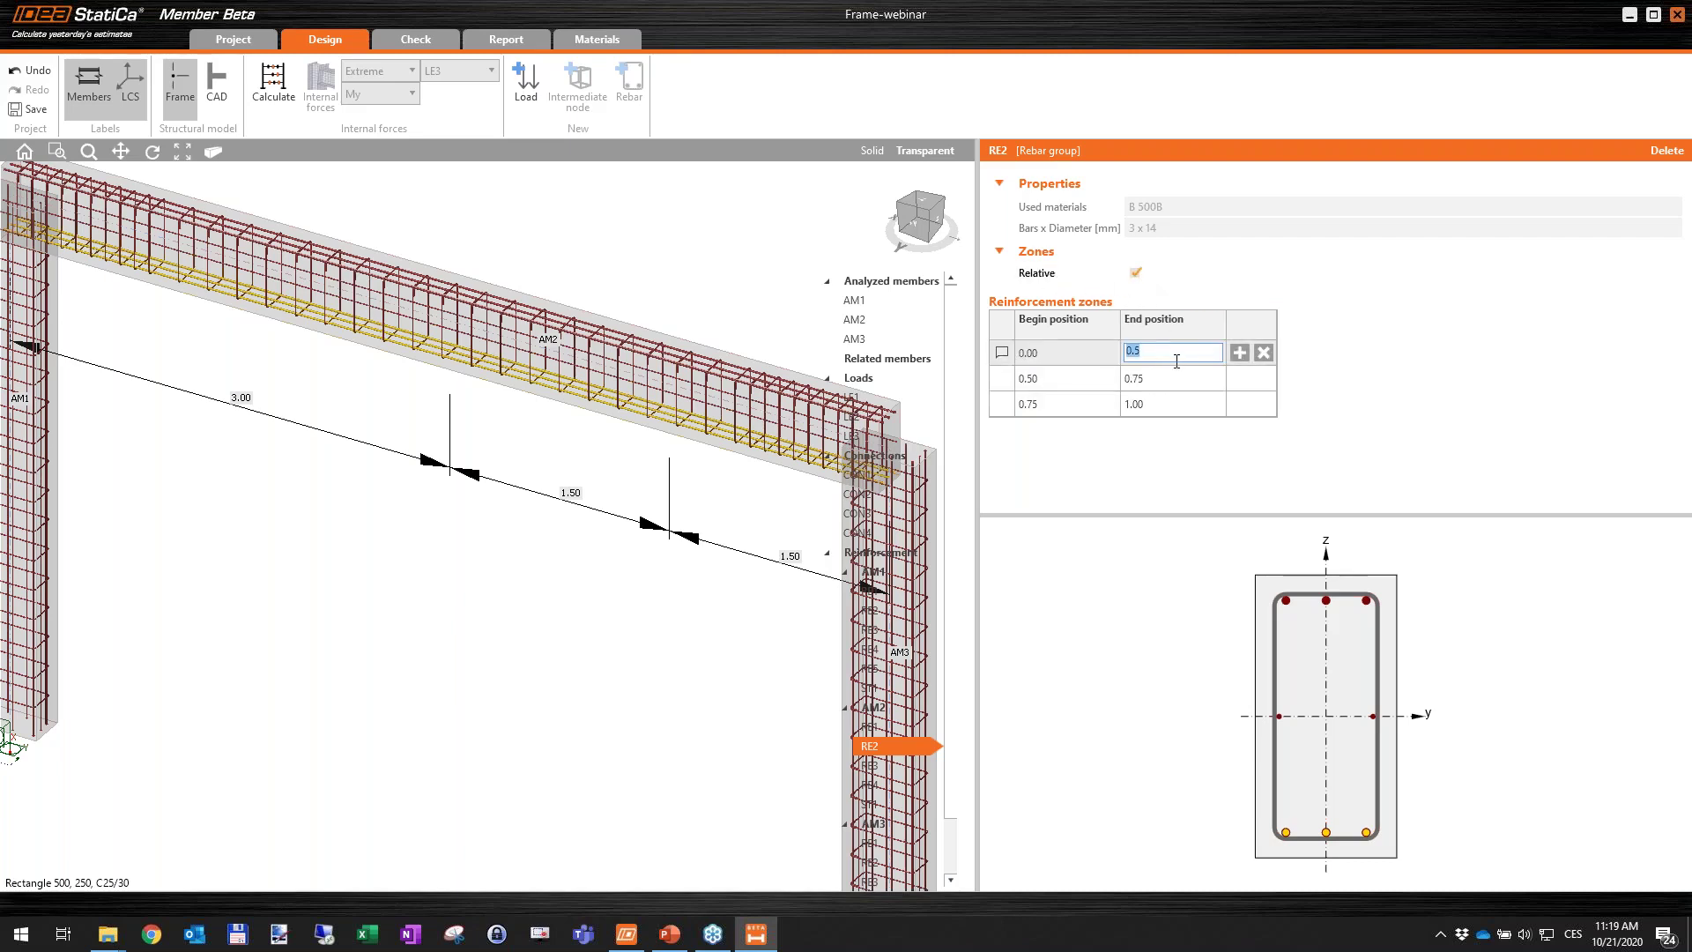
key(Return)
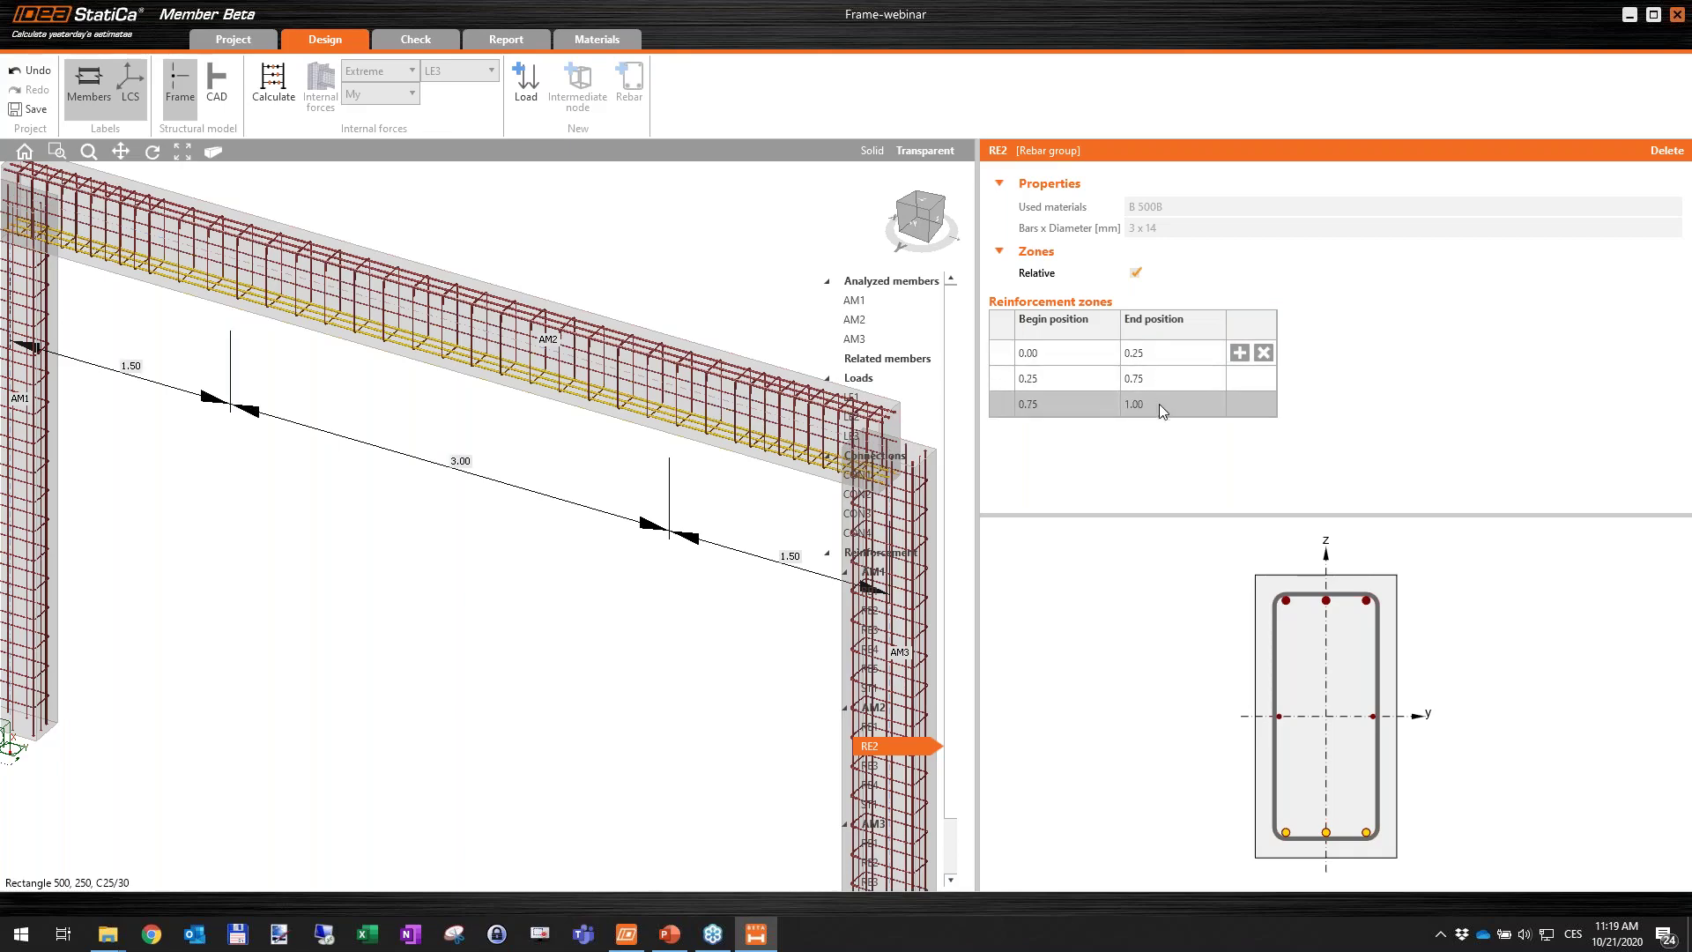
scroll(492, 490, down, 3)
middle_drag(555, 532, 541, 548)
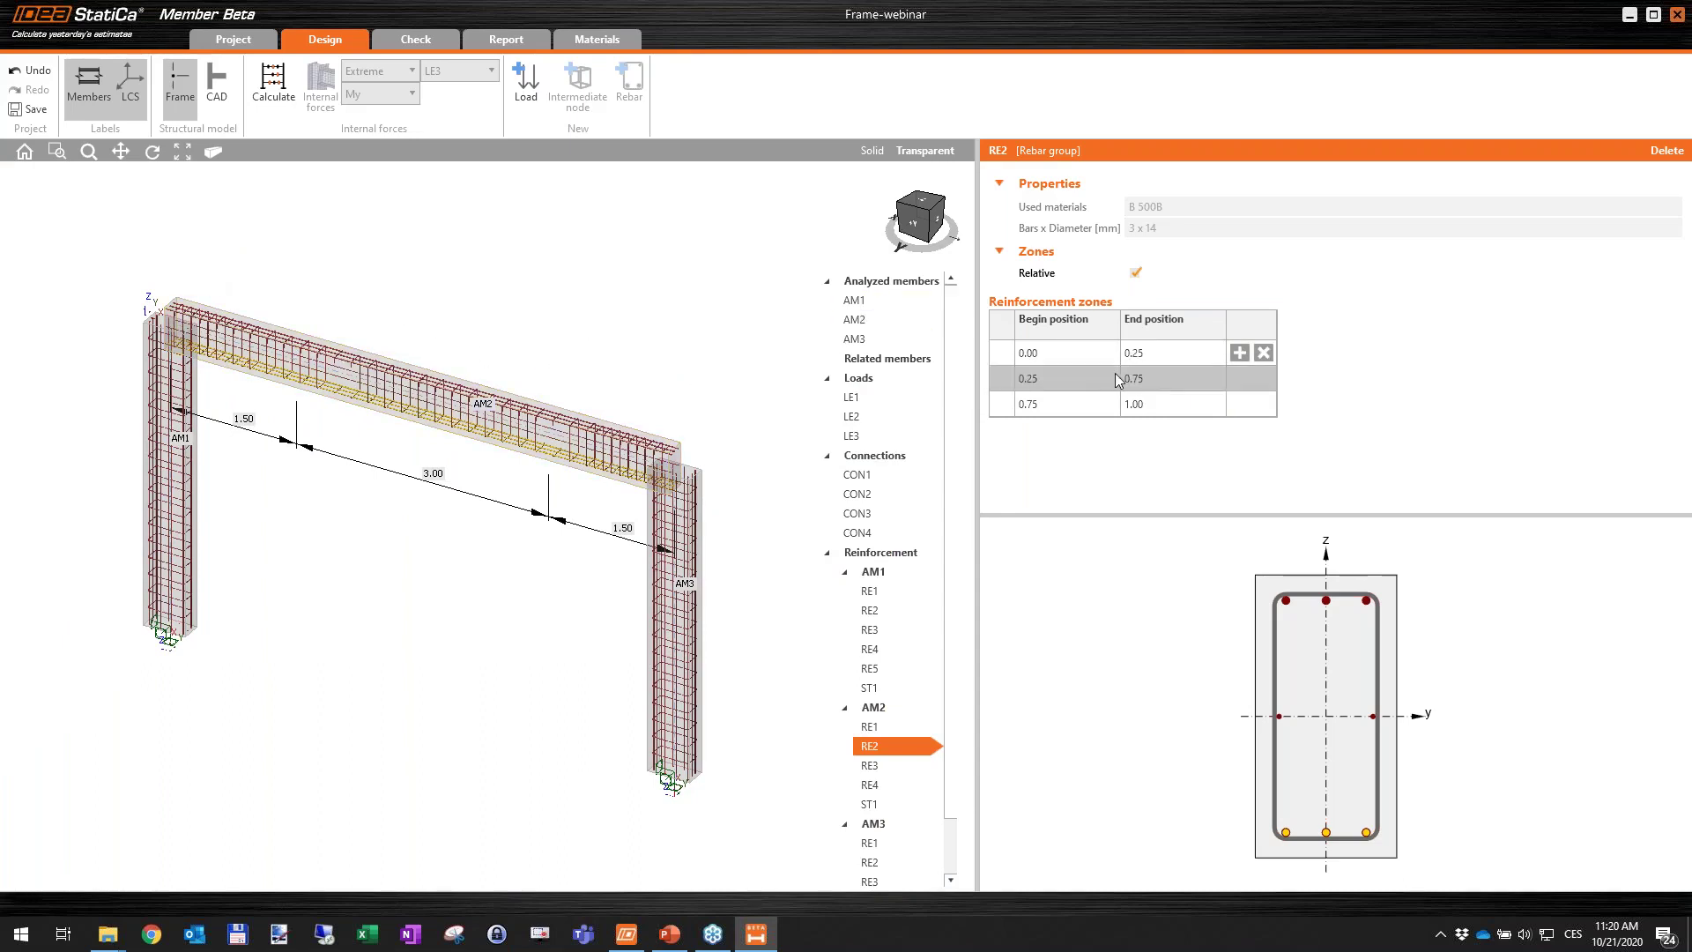
Remove the middle lower bar from beam AM2's first reinforcement zone, from 0.00 to 0.25.
click(1069, 356)
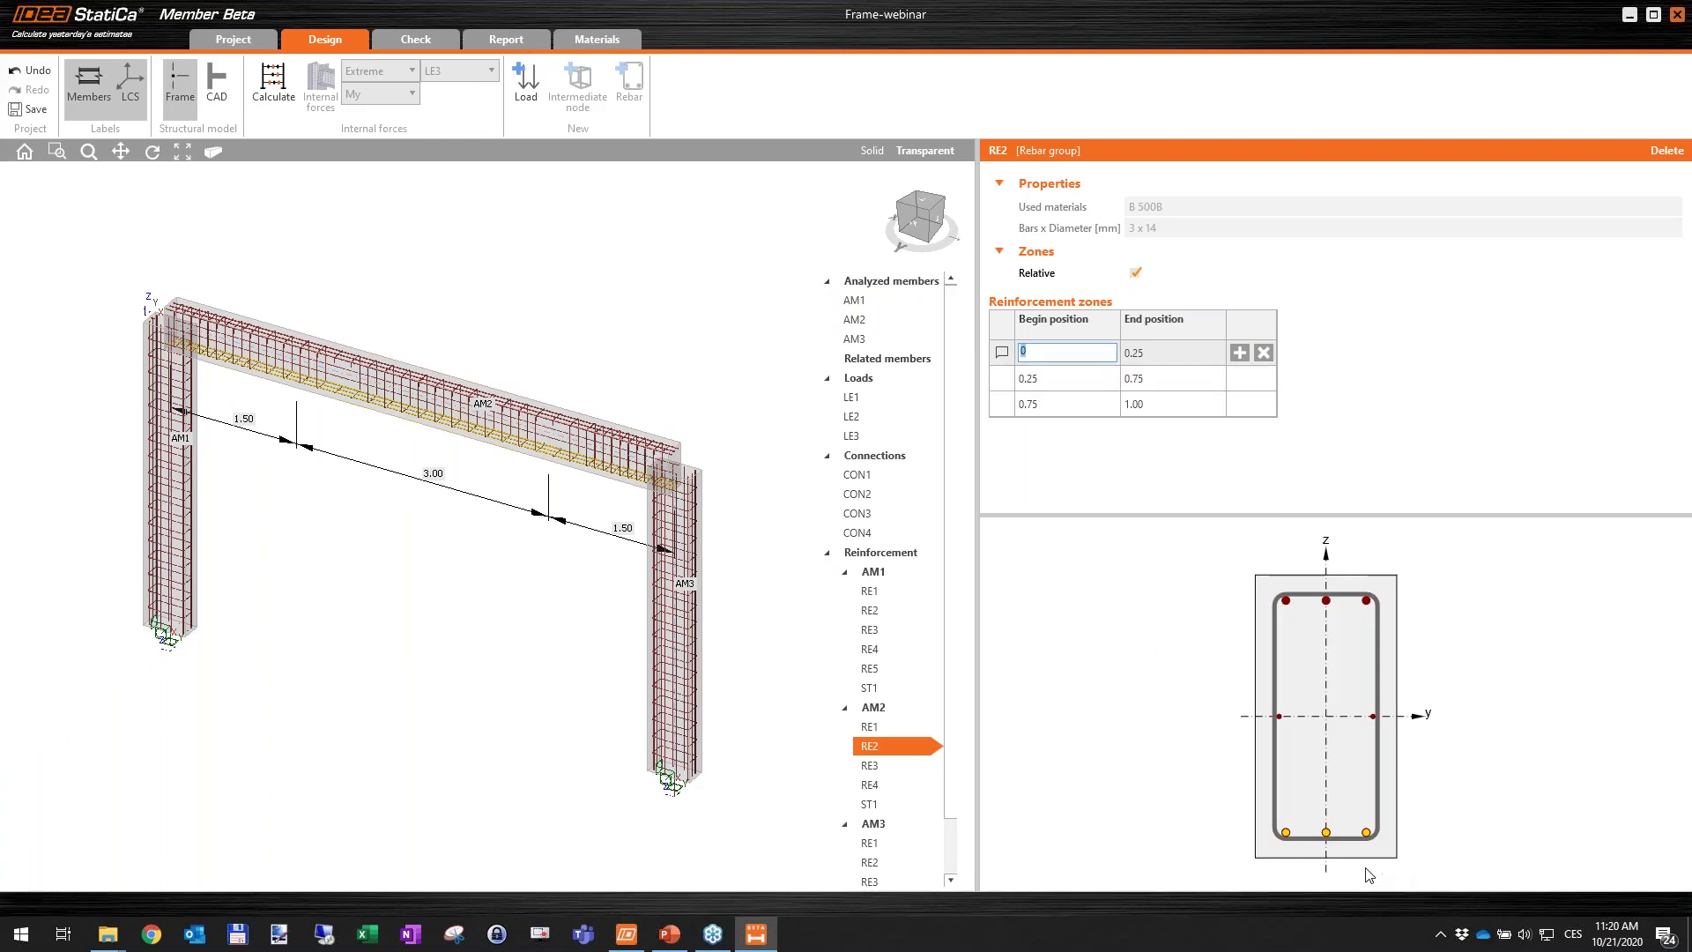
middle_drag(1324, 759, 1321, 750)
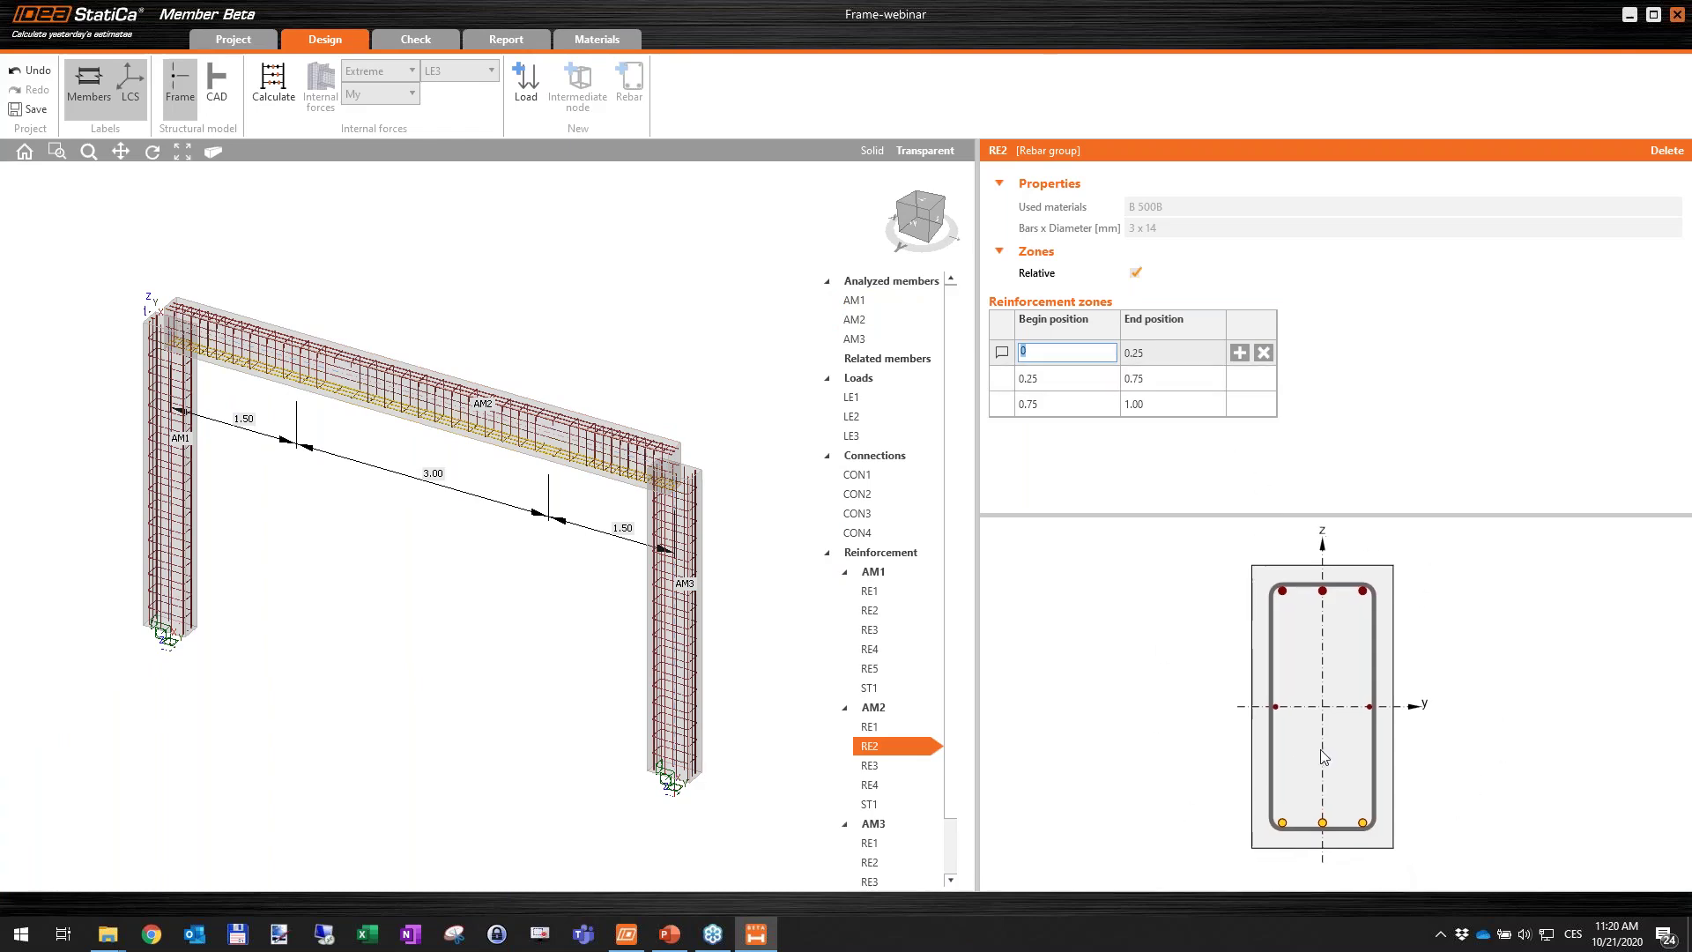
click(1325, 825)
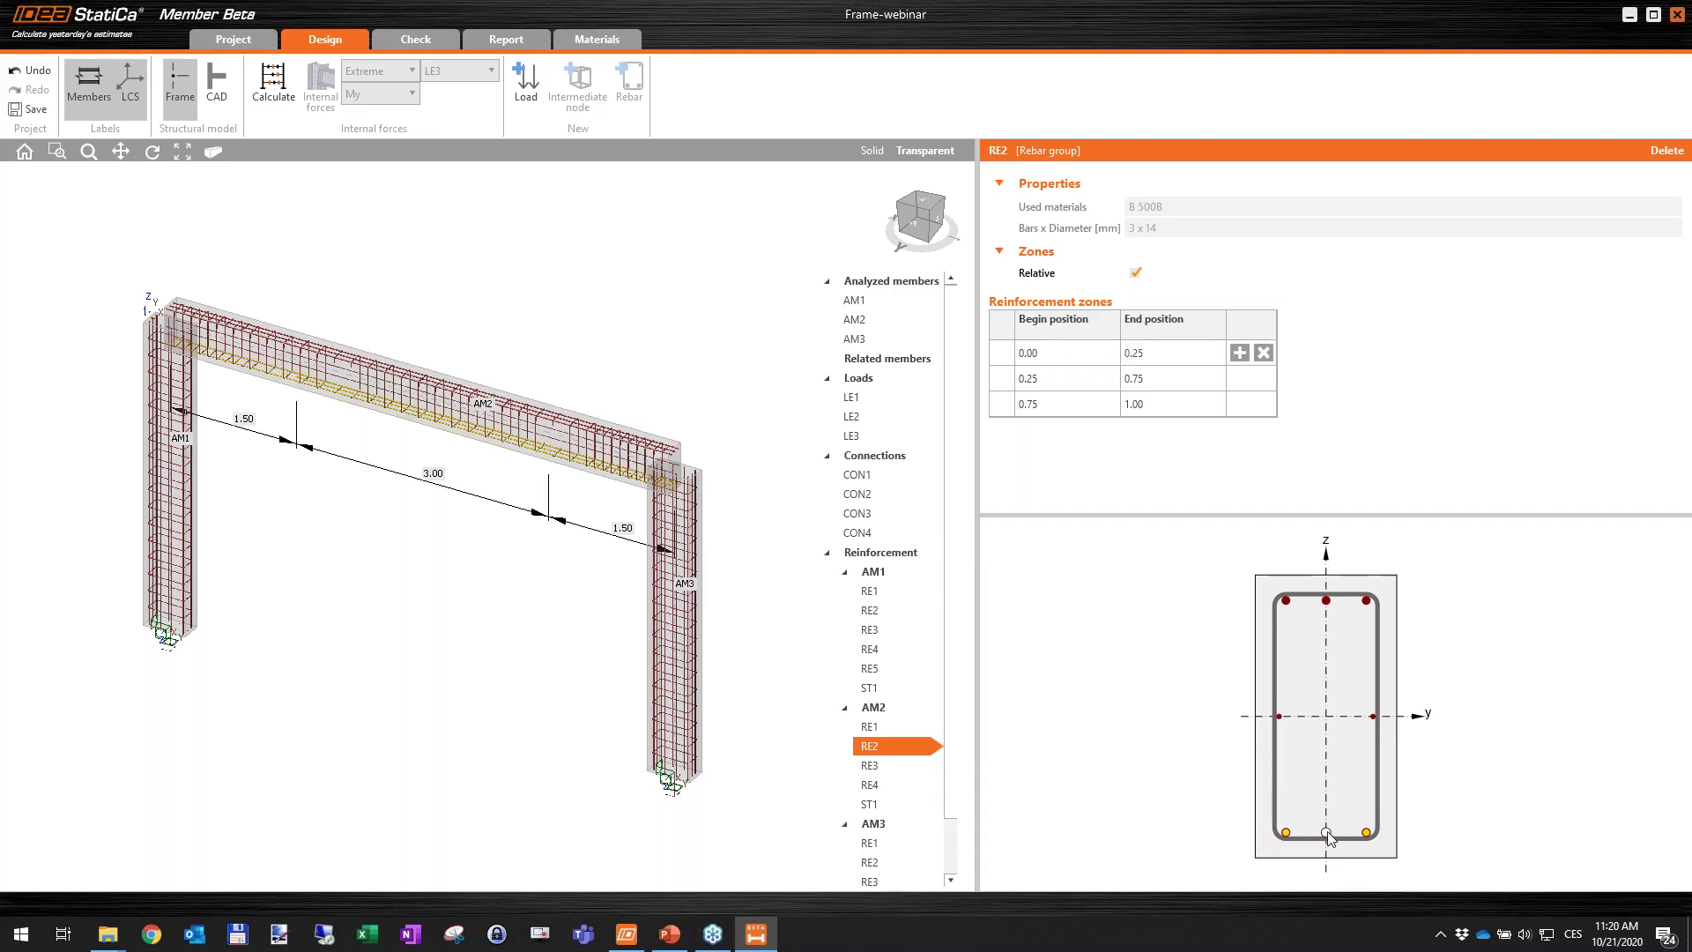
scroll(252, 379, up, 5)
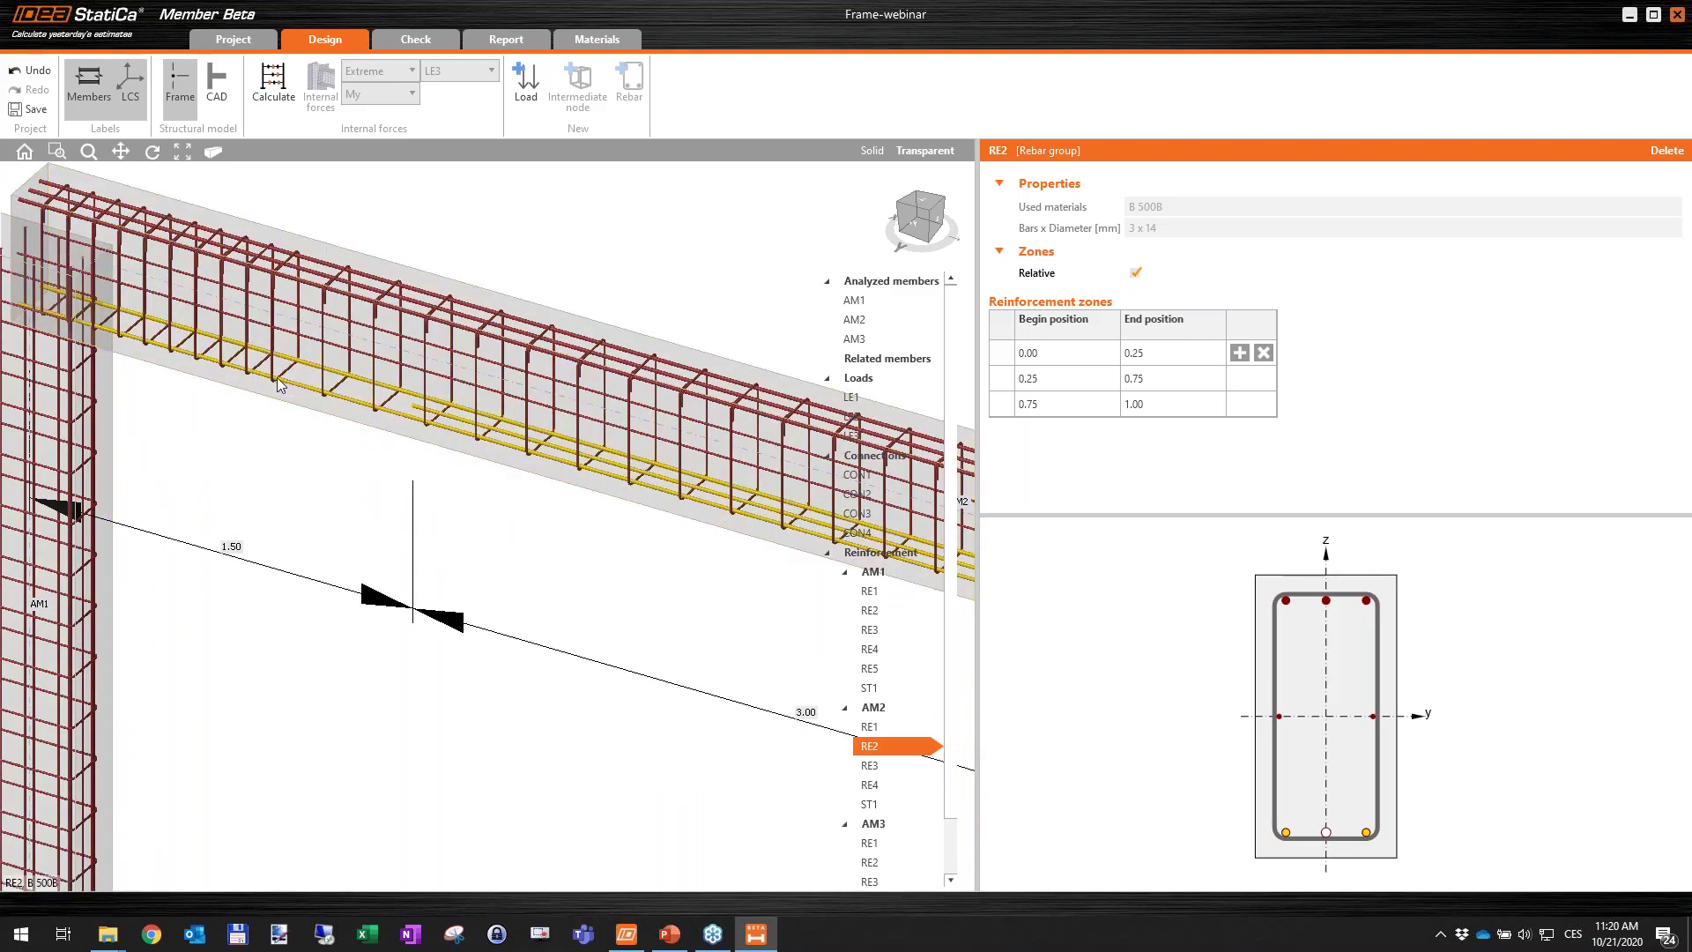
Remove the middle lower bar from beam AM2's last reinforcement zone, from 0.75 to 1.00.
click(1088, 402)
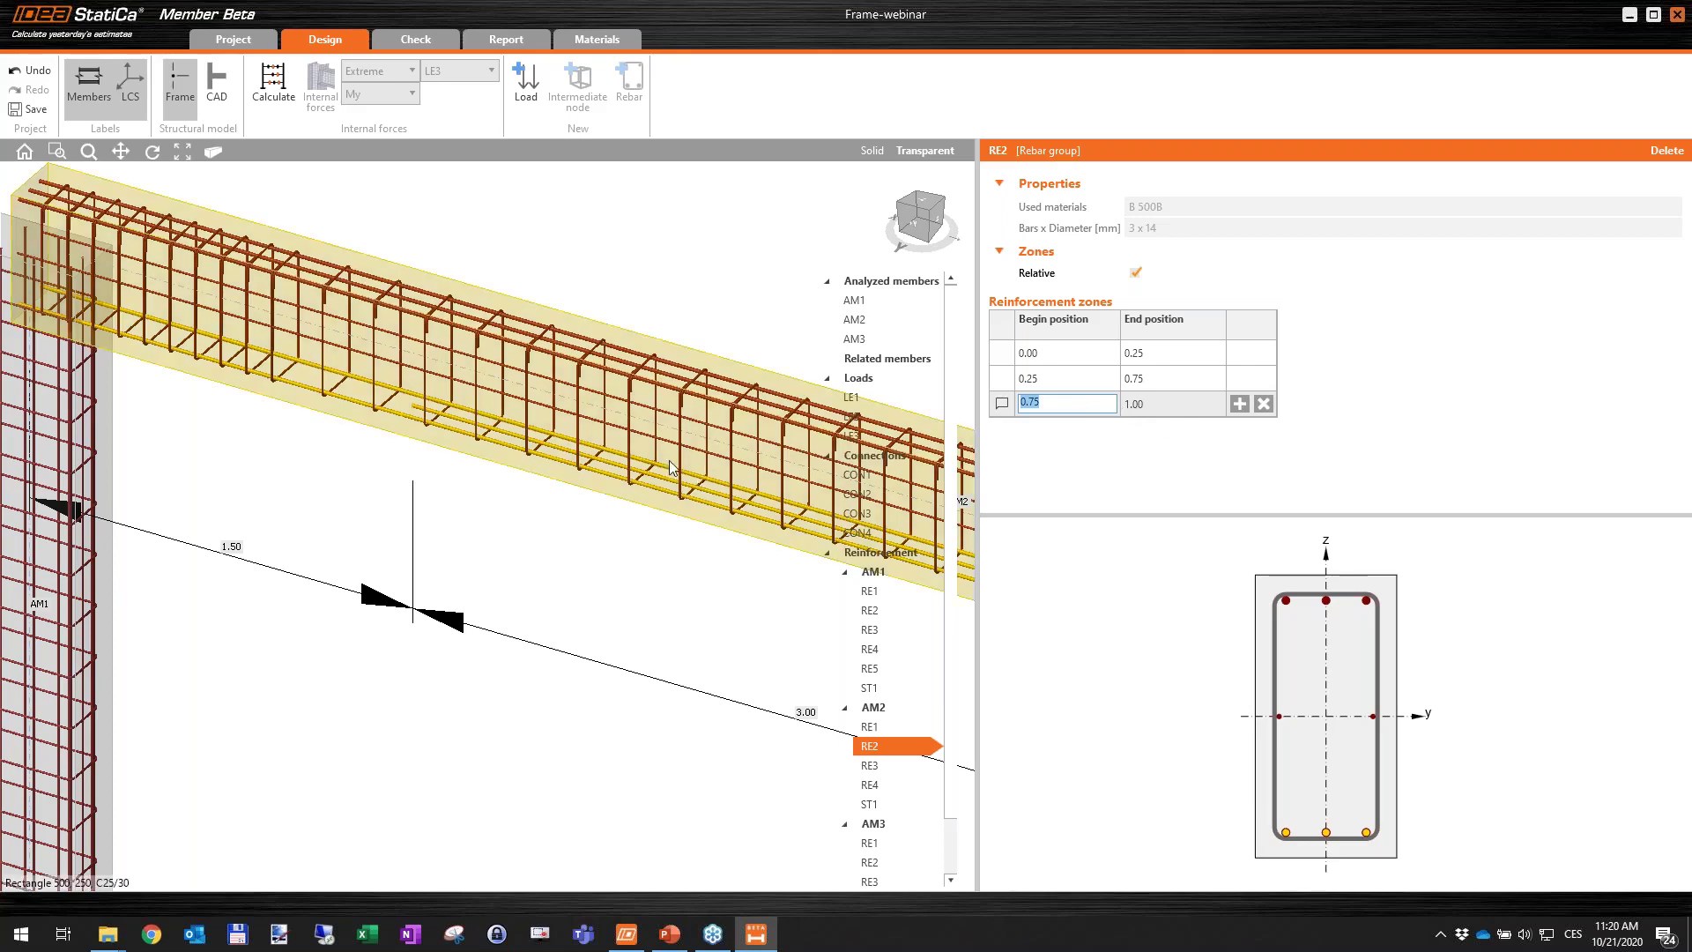
scroll(672, 467, down, 3)
middle_drag(702, 548, 292, 409)
scroll(668, 502, up, 3)
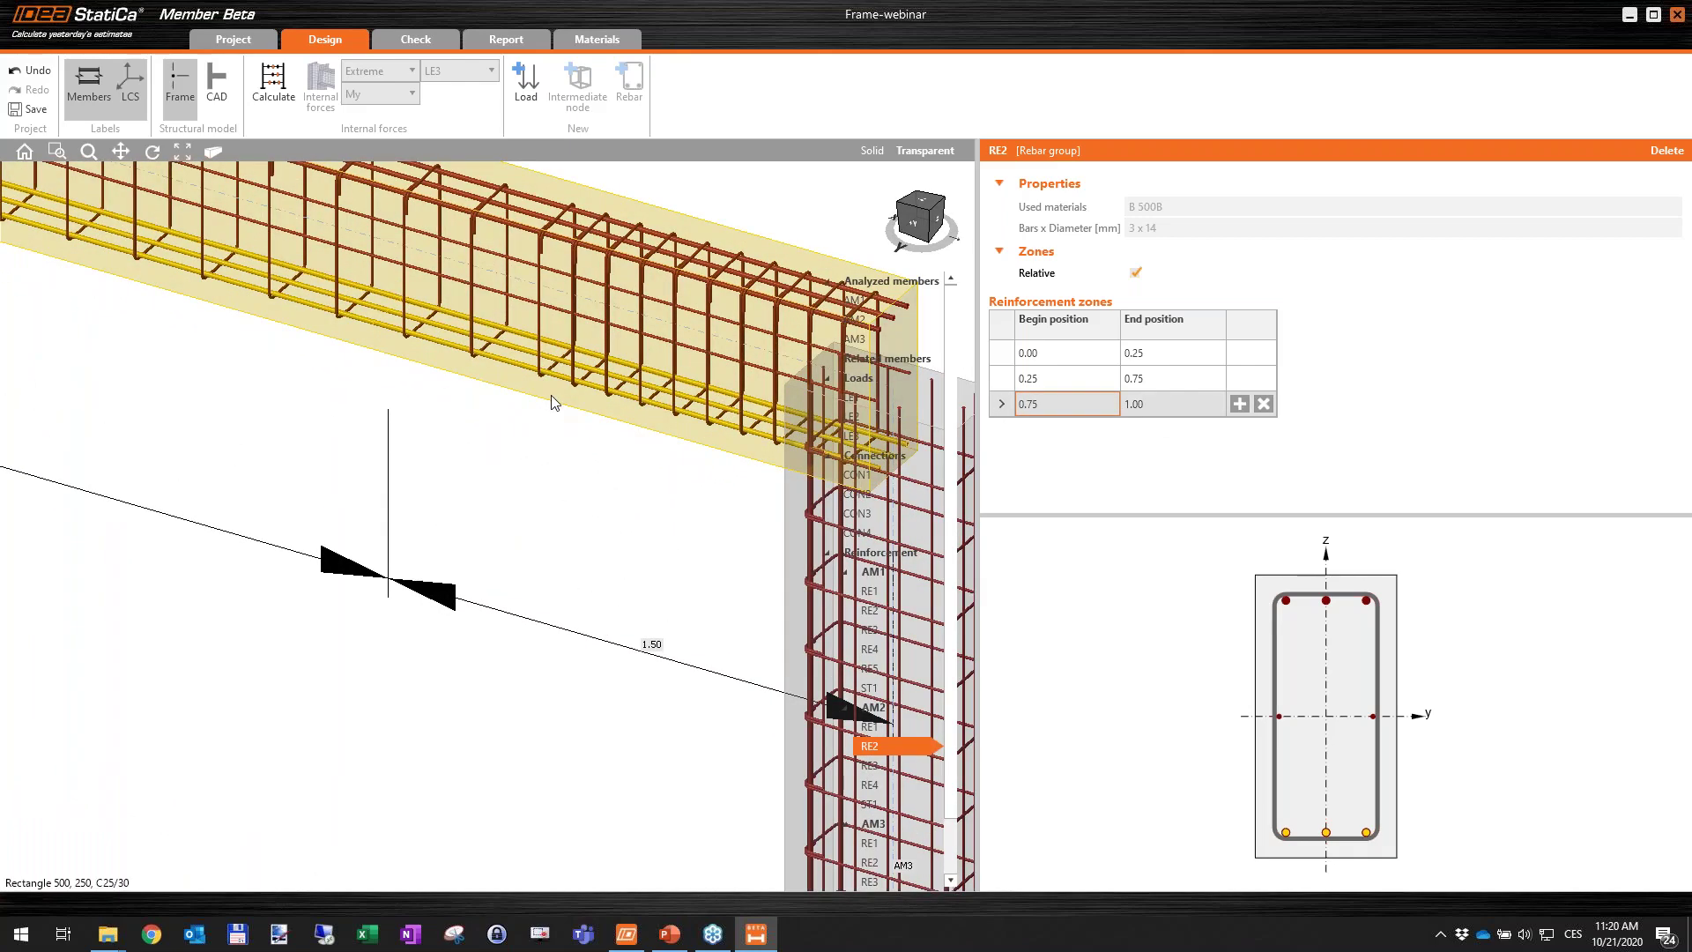
middle_drag(555, 405, 559, 357)
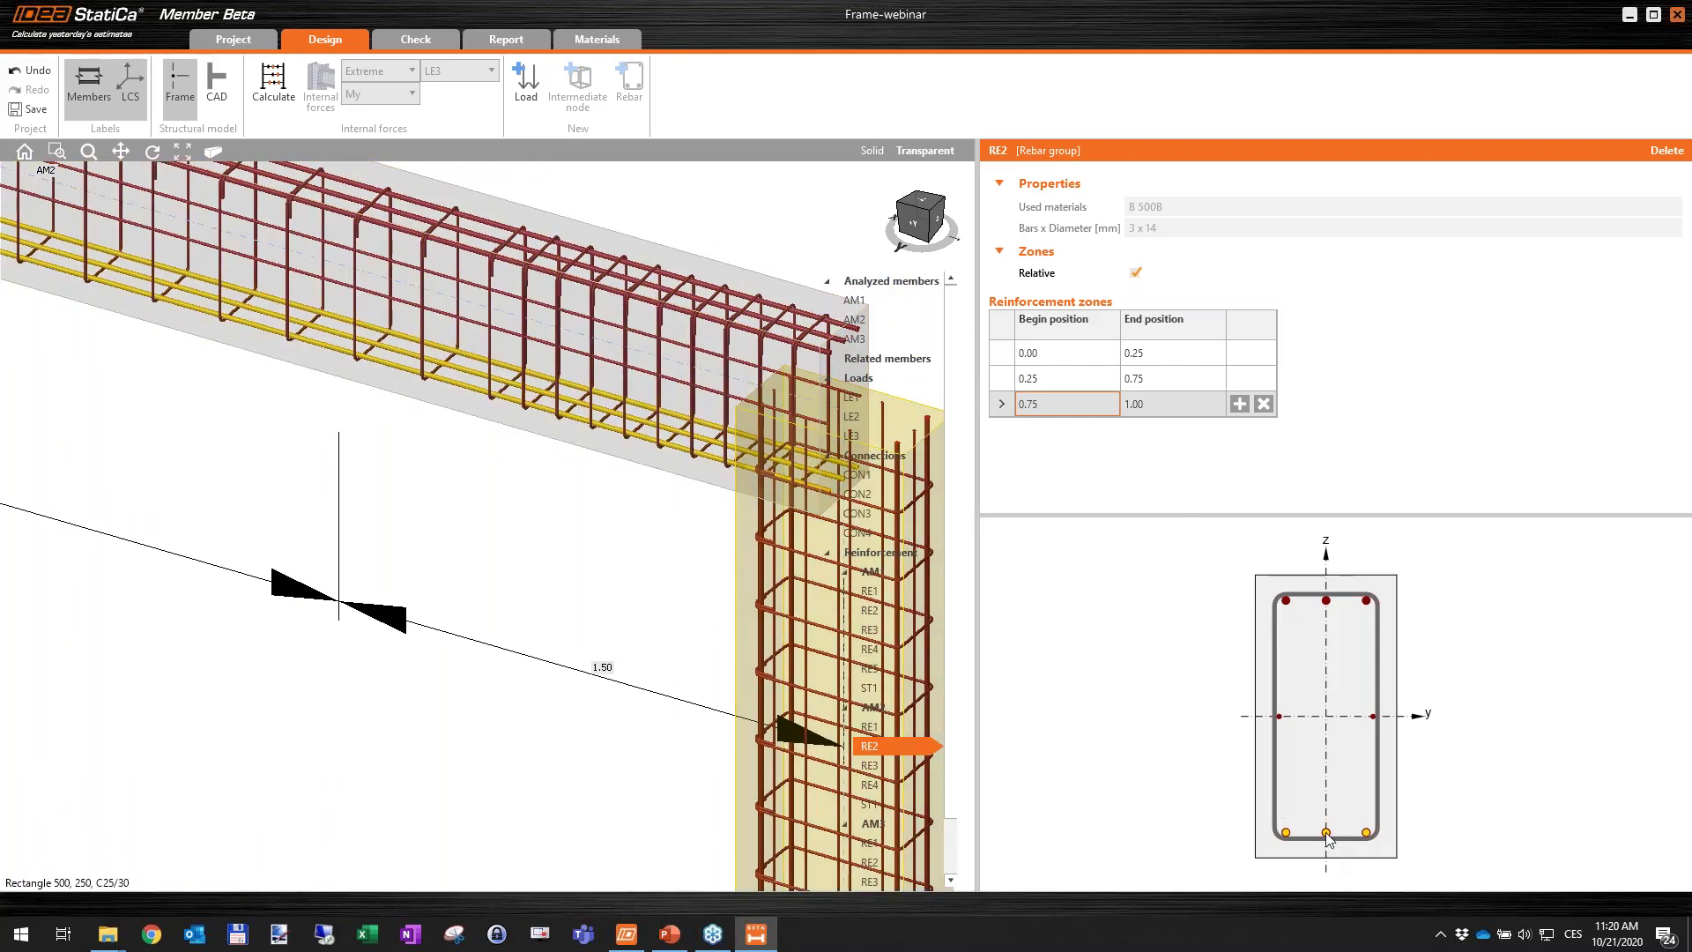
scroll(533, 480, down, 3)
middle_drag(245, 415, 371, 449)
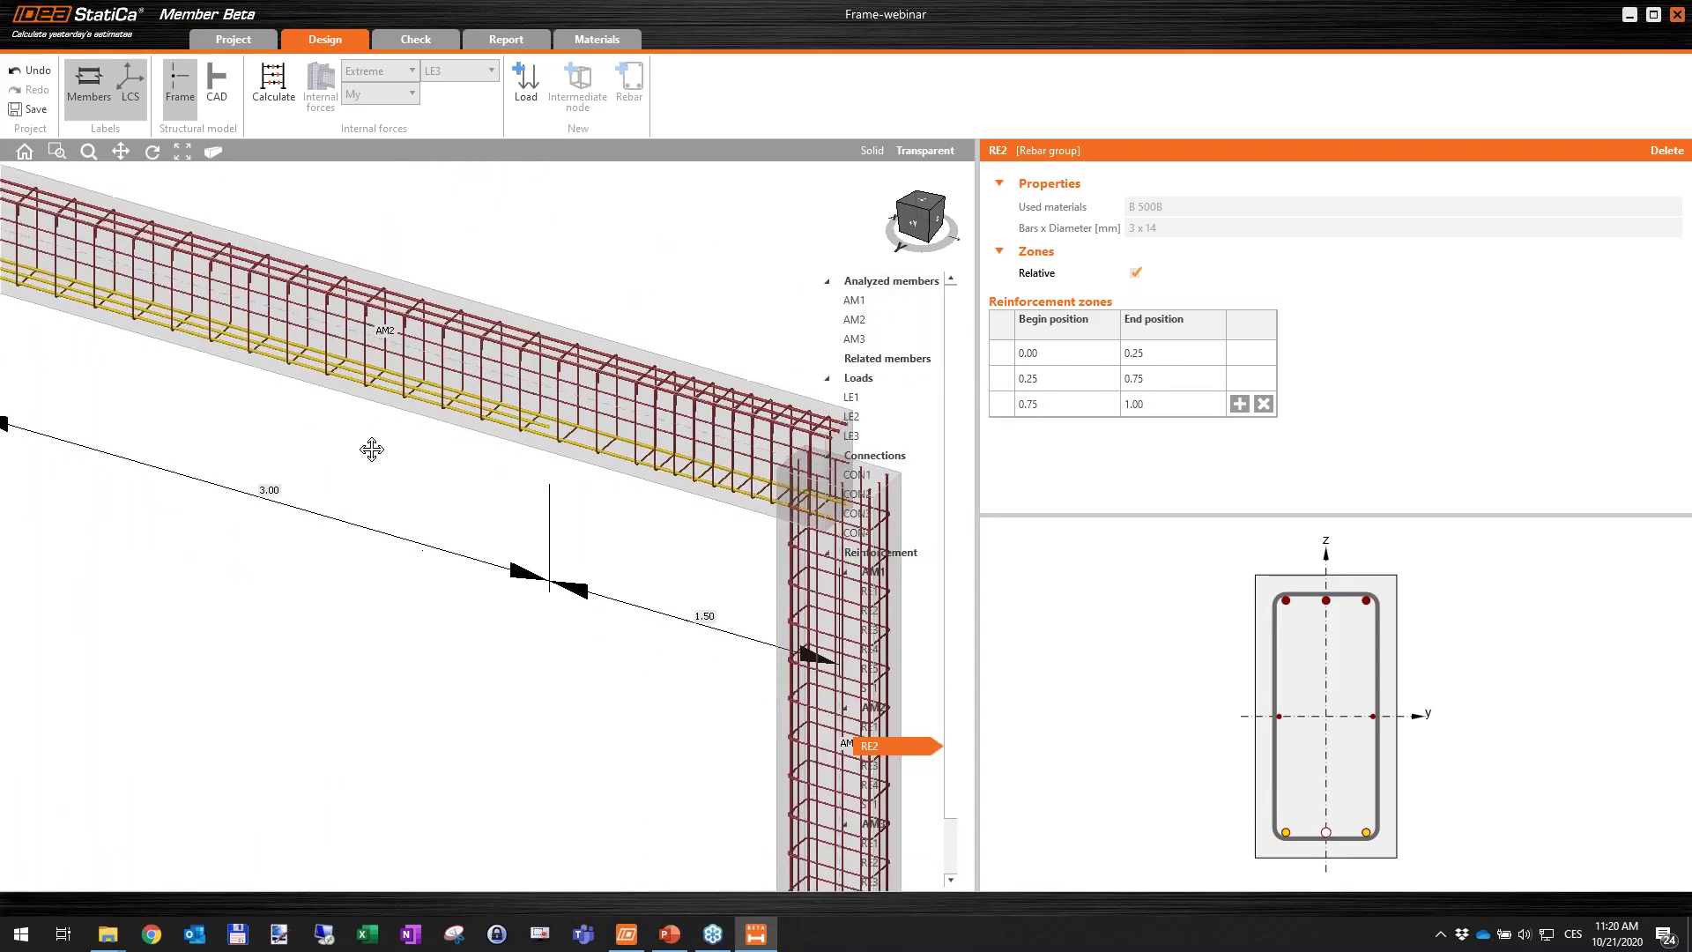
Examine the lower bars along beam AM2 and the reinforcement groups listed for the frame's members.
scroll(371, 449, down, 5)
scroll(212, 392, up, 5)
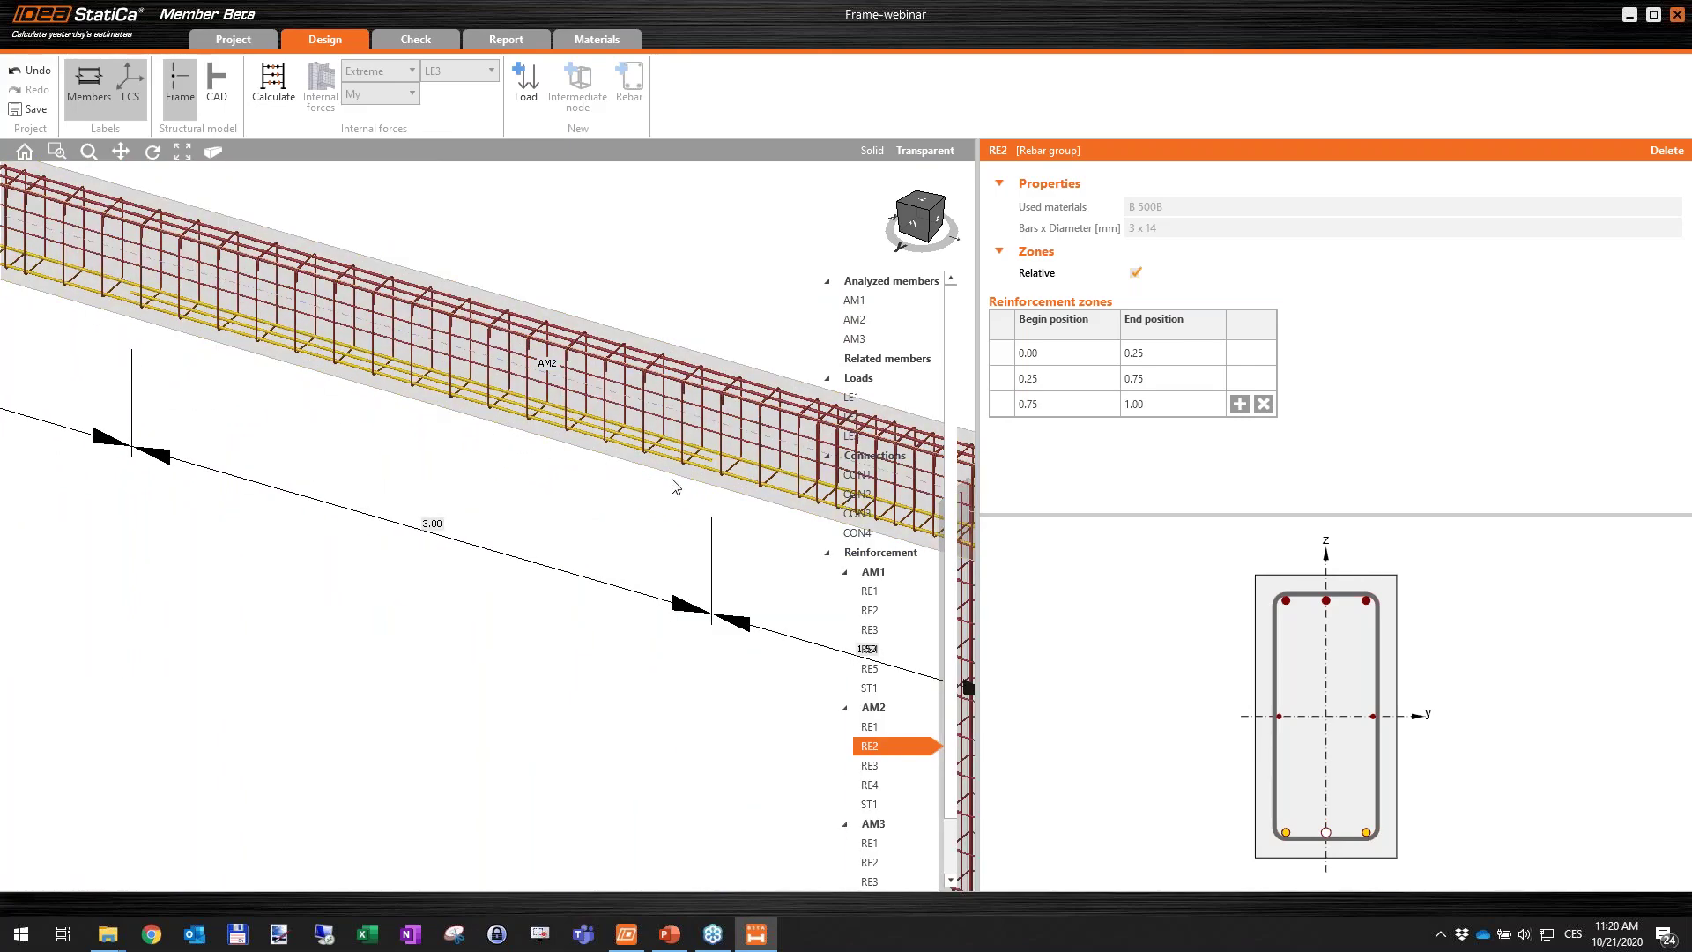
scroll(650, 487, down, 5)
scroll(559, 540, up, 3)
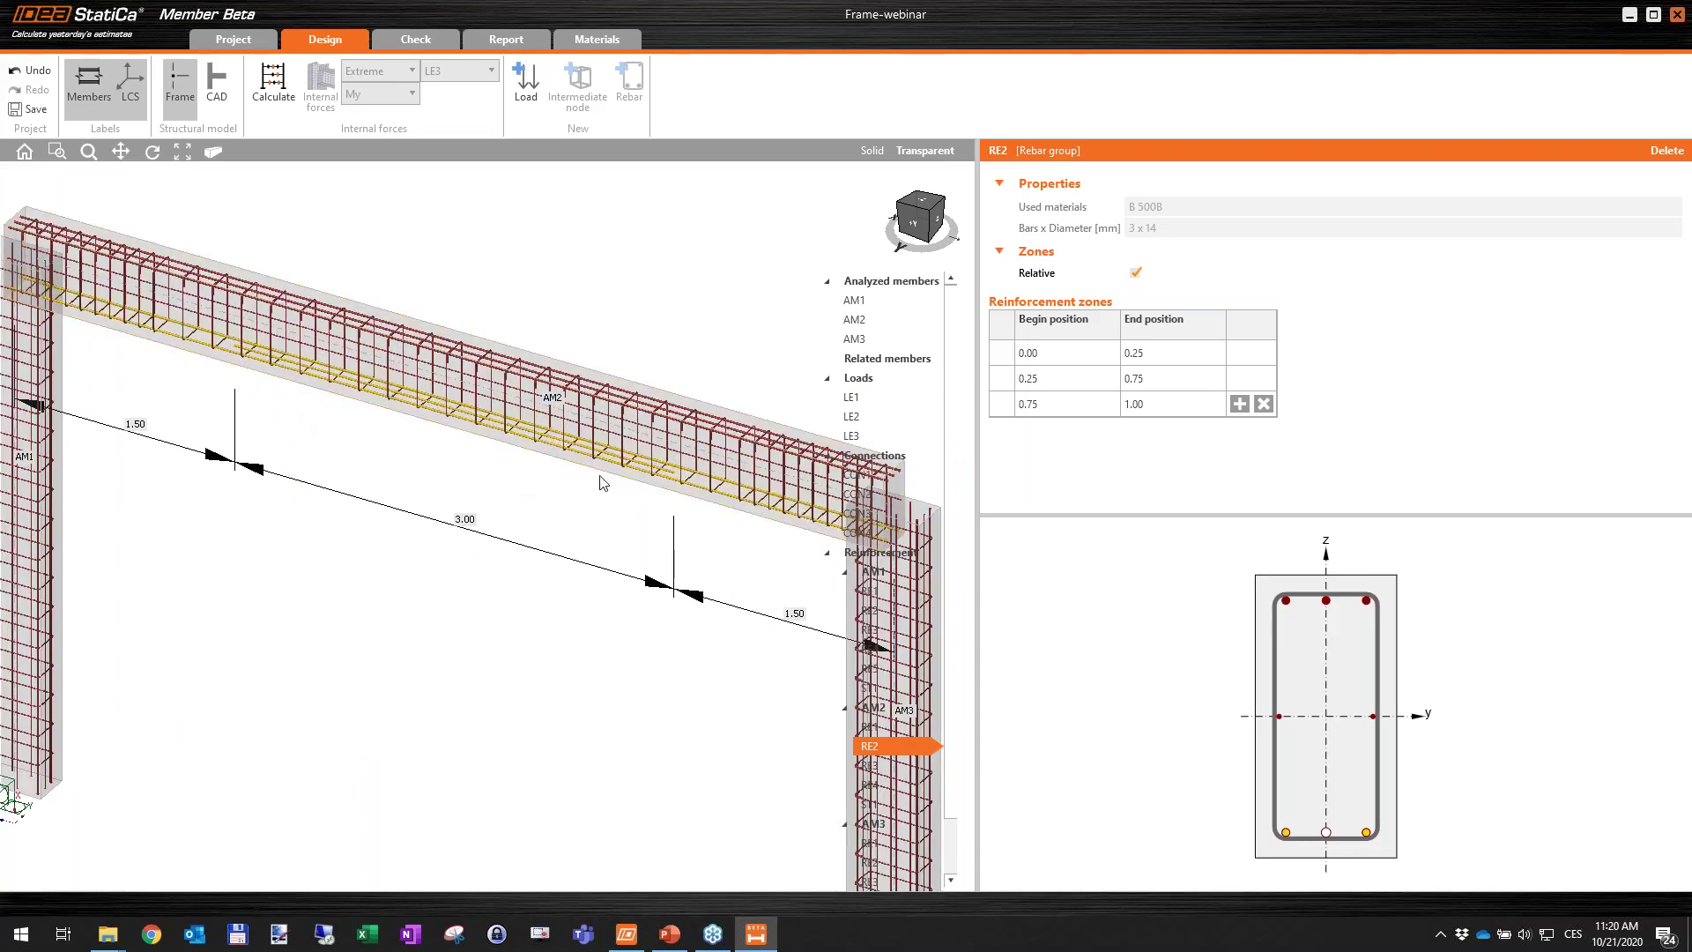
scroll(547, 635, down, 4)
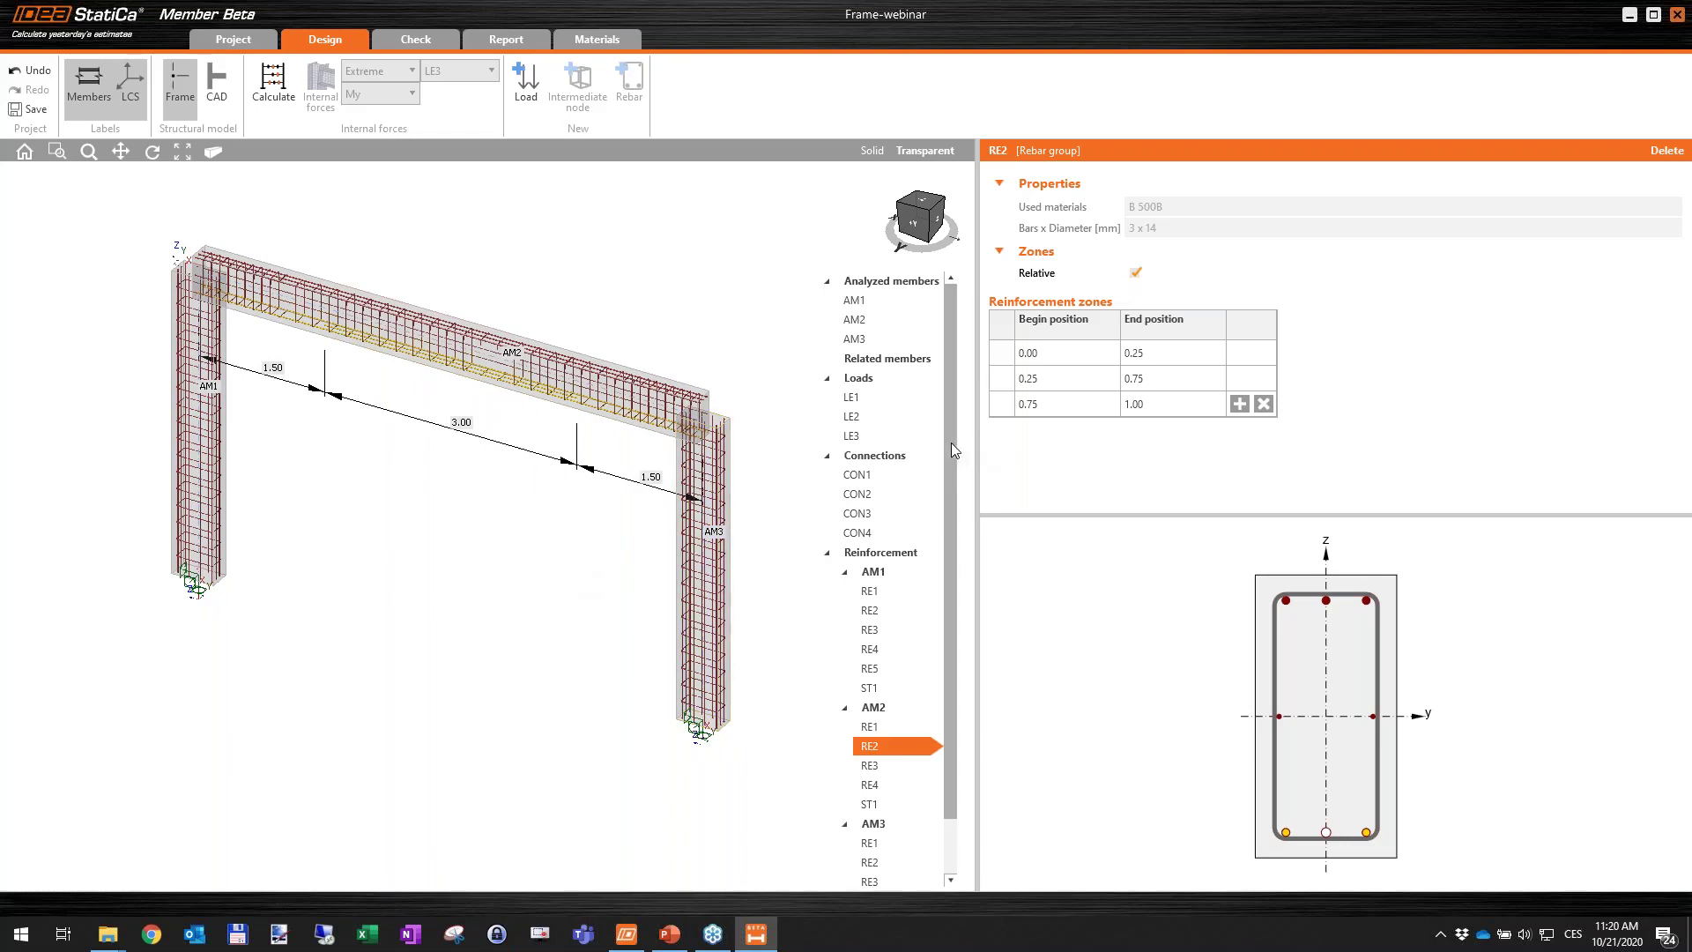
drag(950, 442, 963, 534)
middle_drag(483, 515, 475, 520)
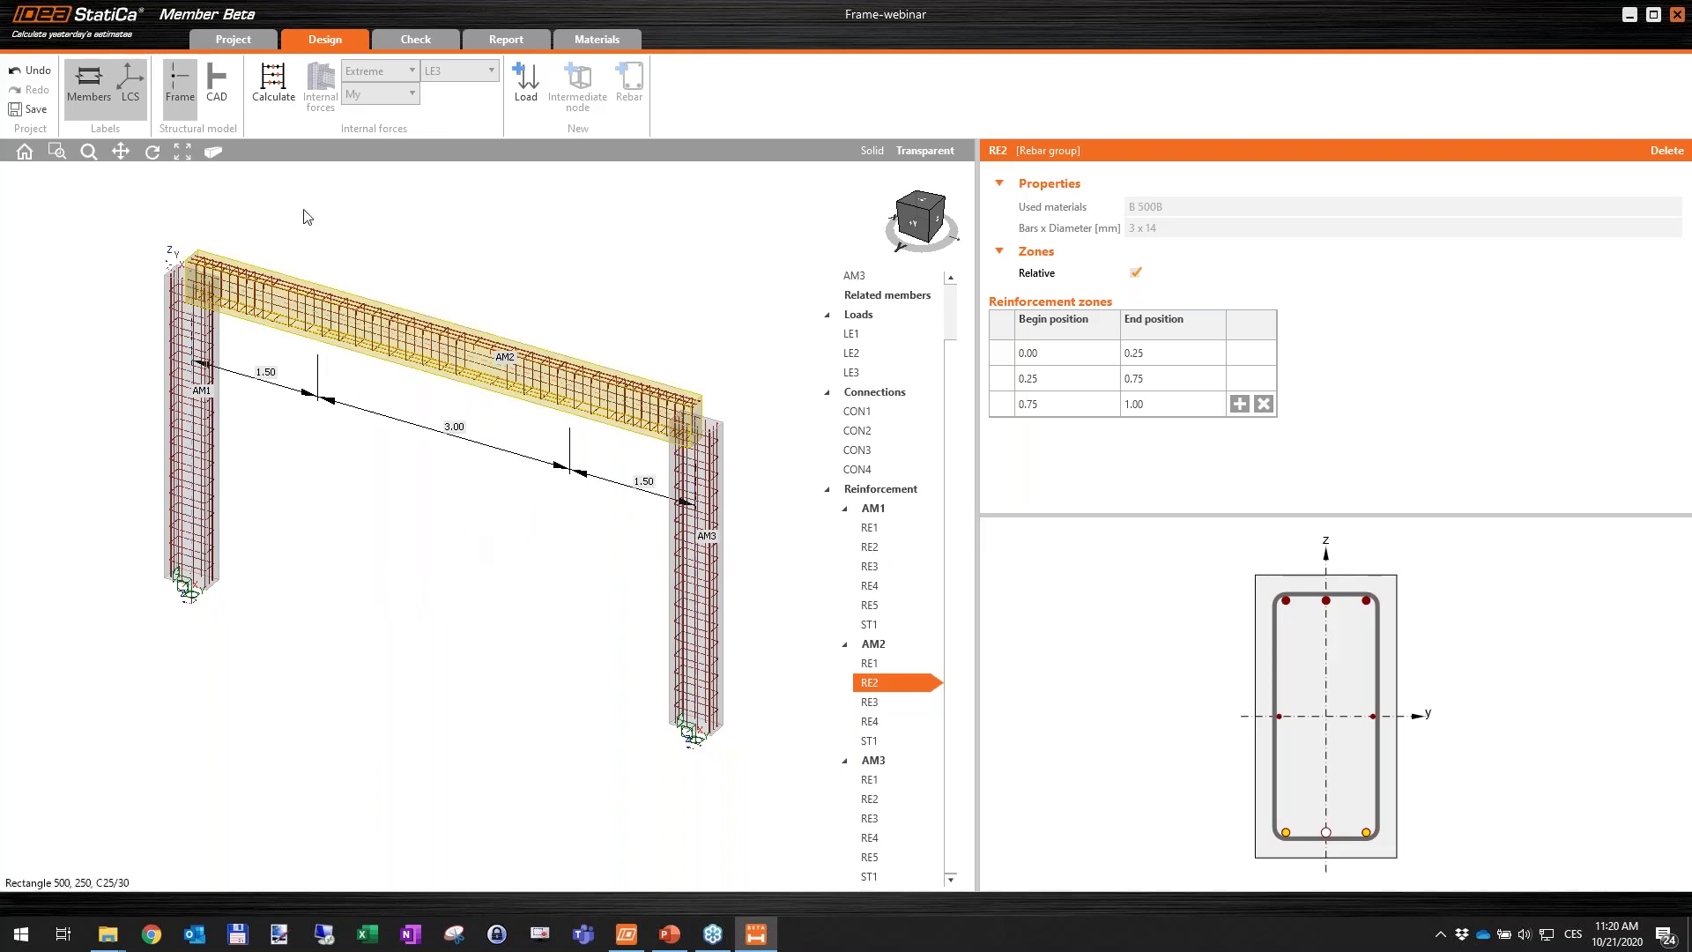
Calculate the frame's internal forces and display their diagrams over the transparent model.
click(279, 106)
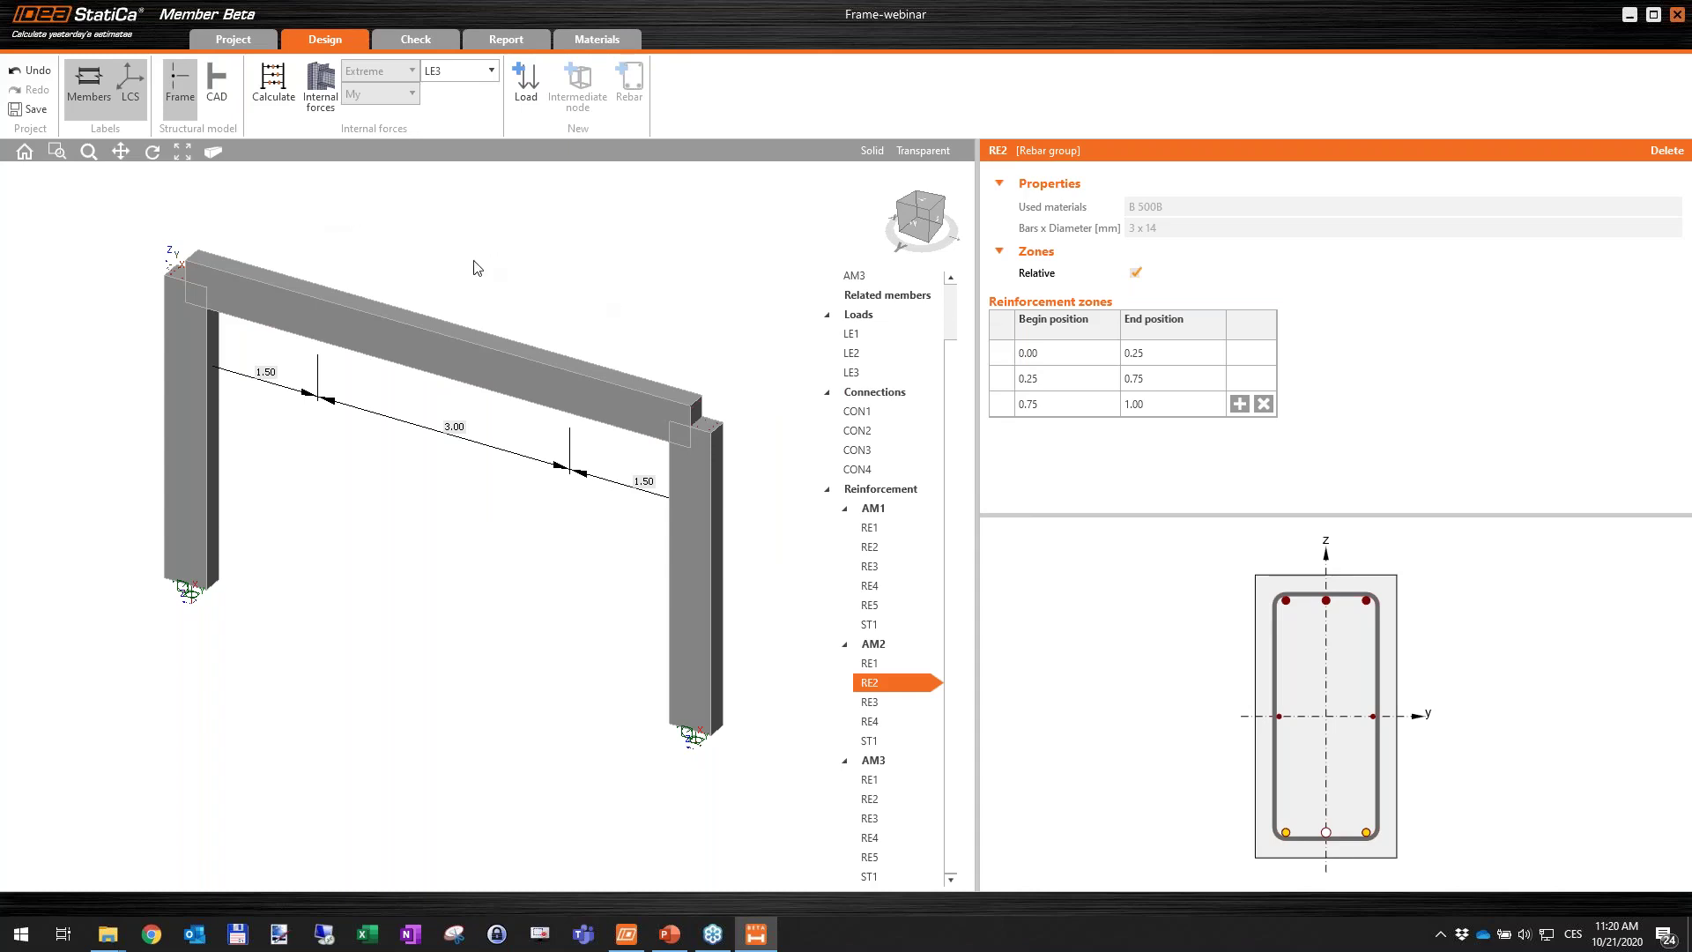
click(925, 151)
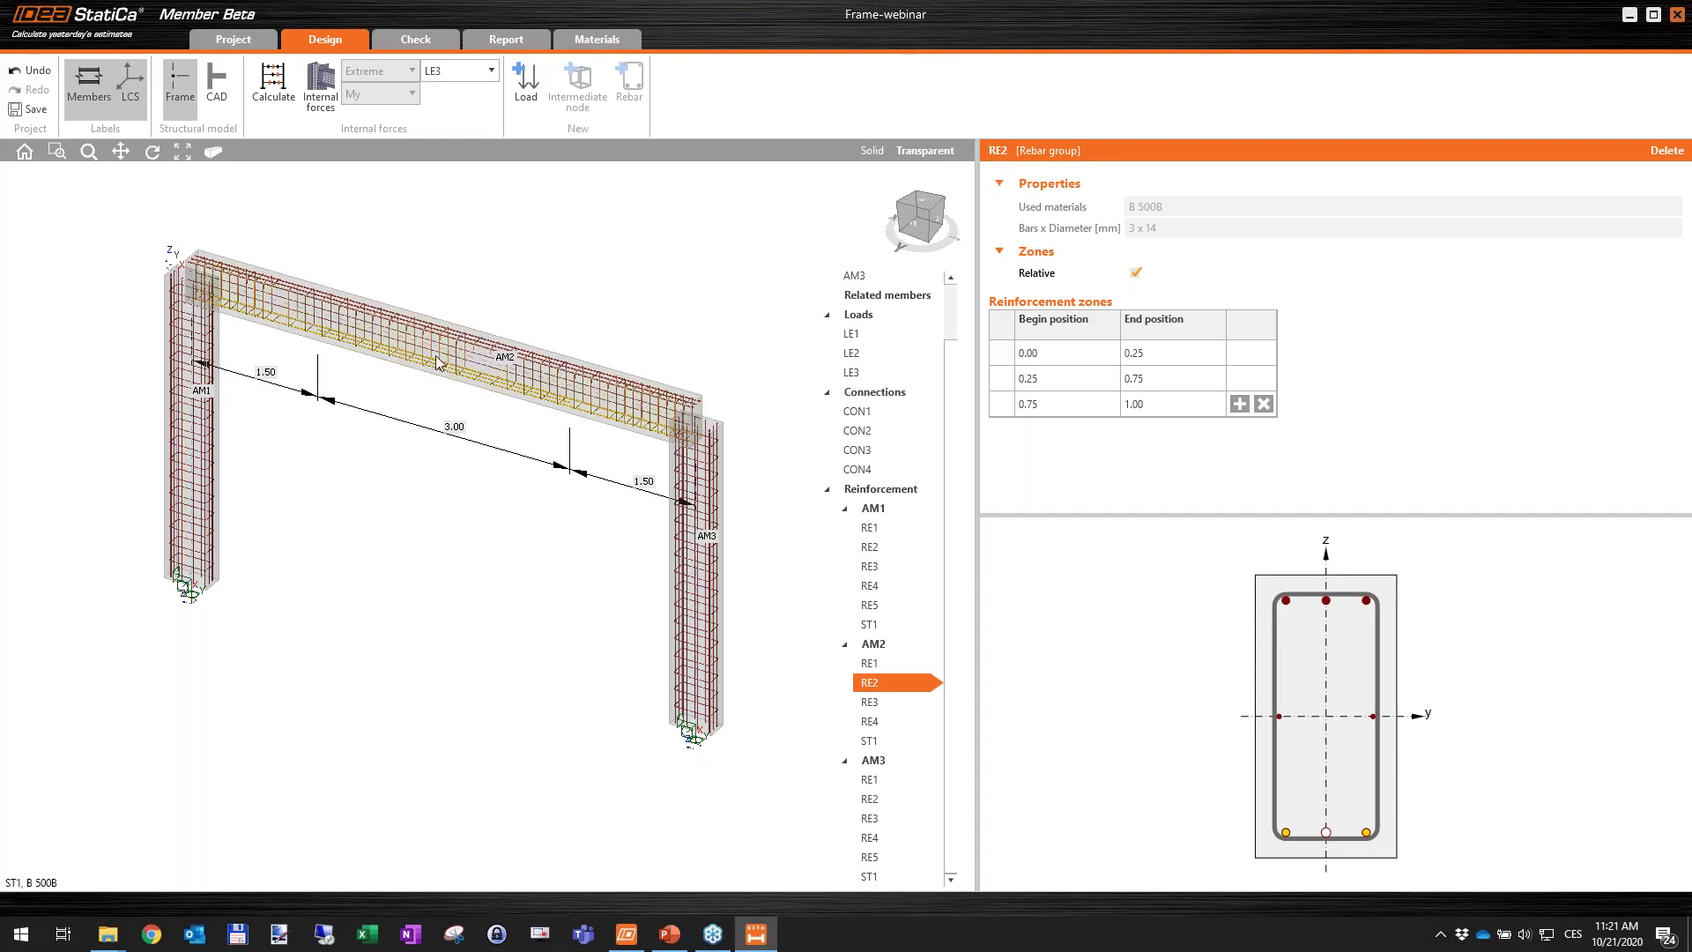
click(324, 100)
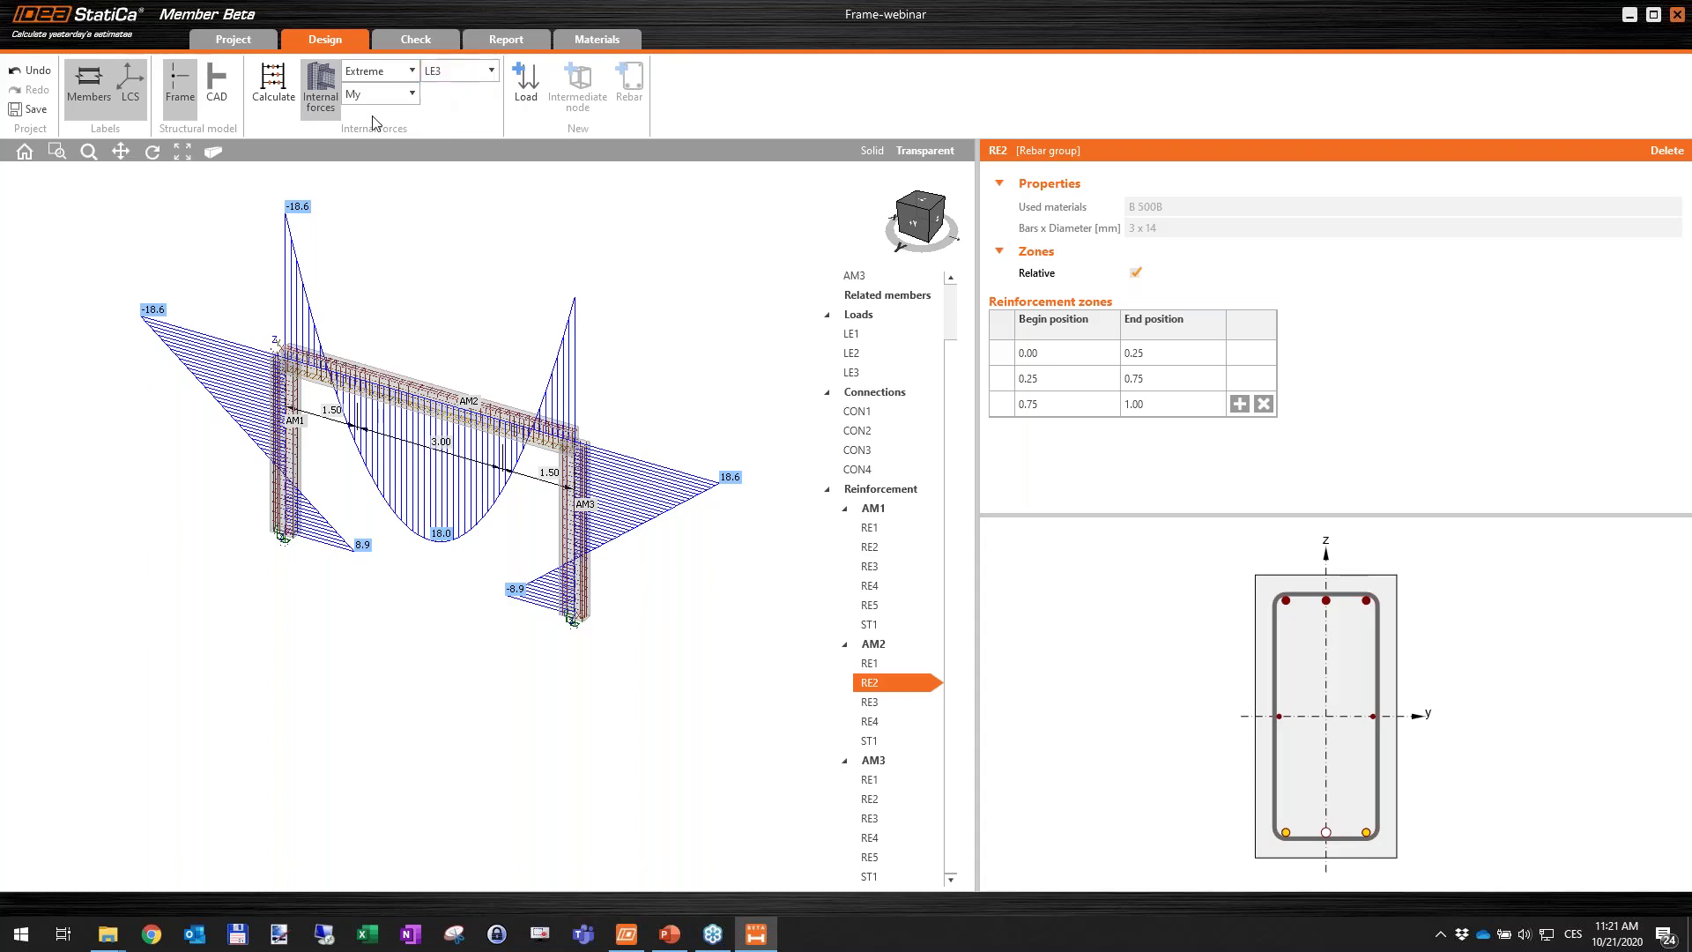
Show the frame's internal forces for load LE1 and review the Vz shear force diagram.
click(456, 70)
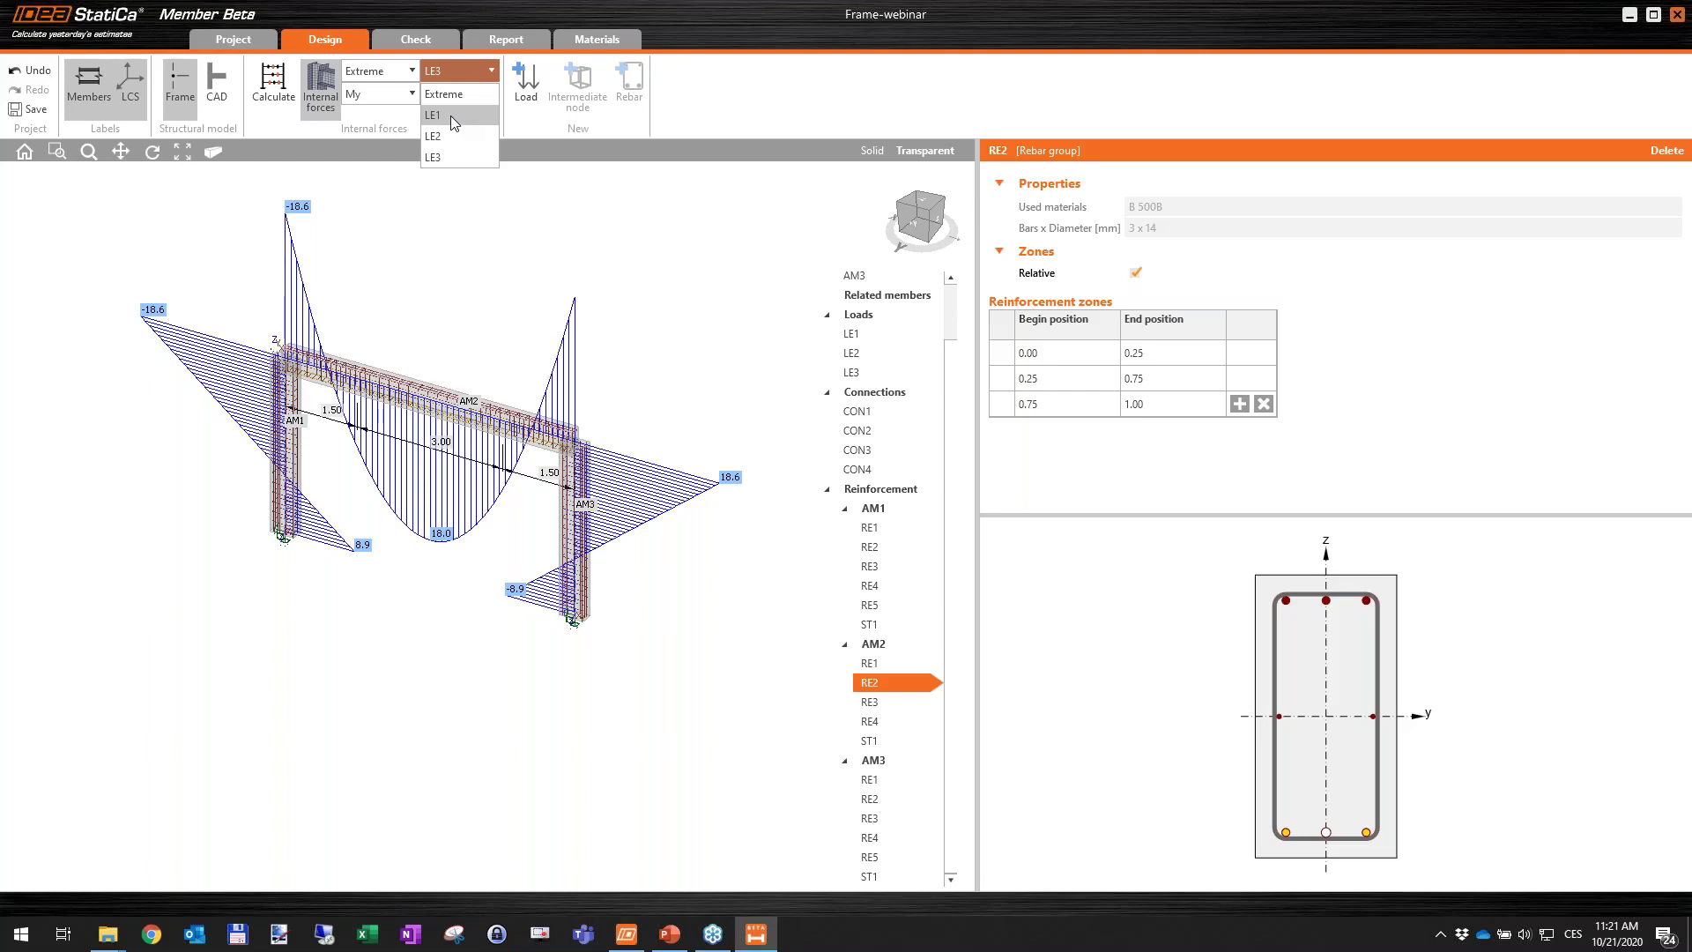
click(451, 115)
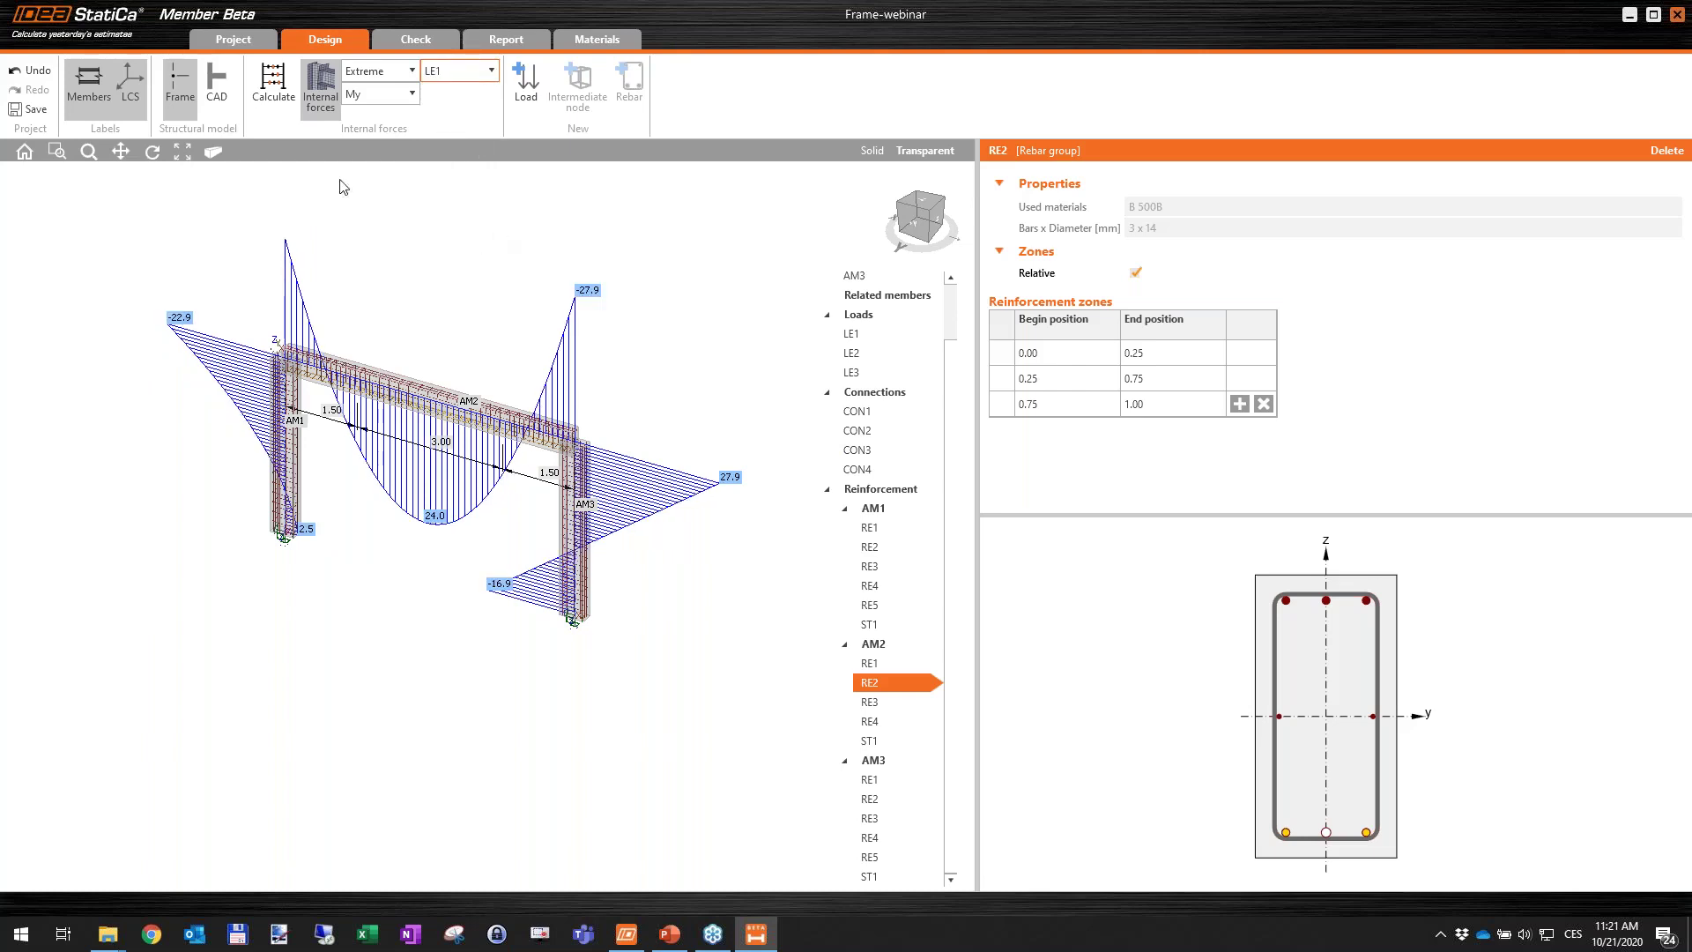
click(383, 94)
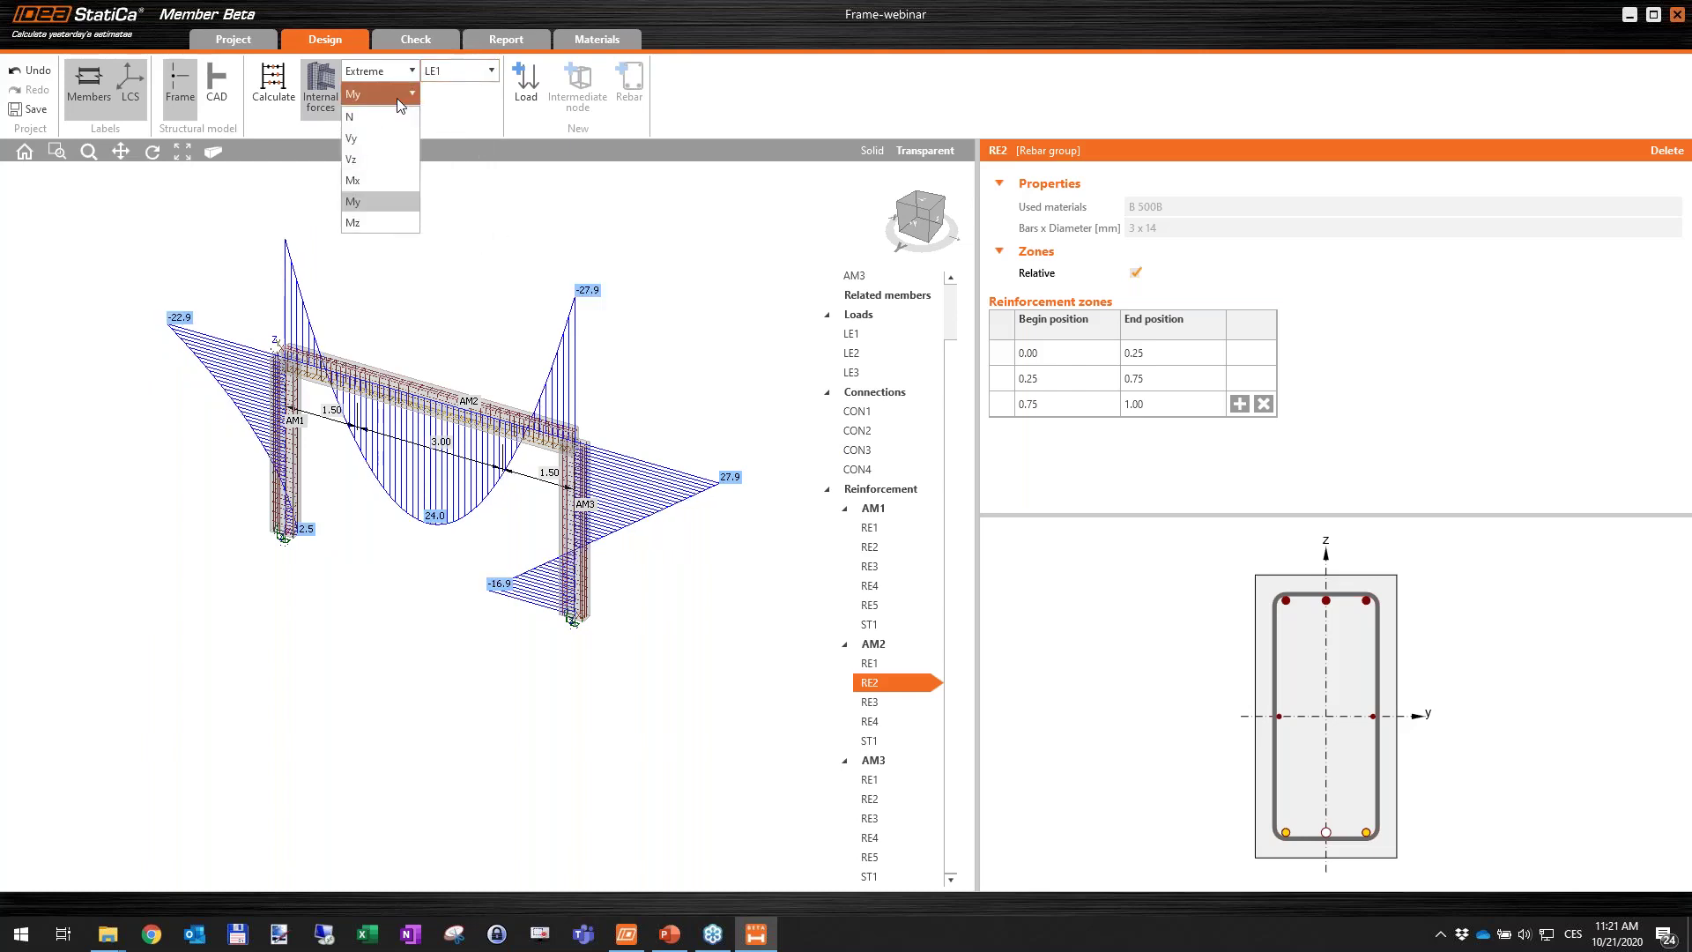
click(382, 165)
scroll(515, 342, down, 2)
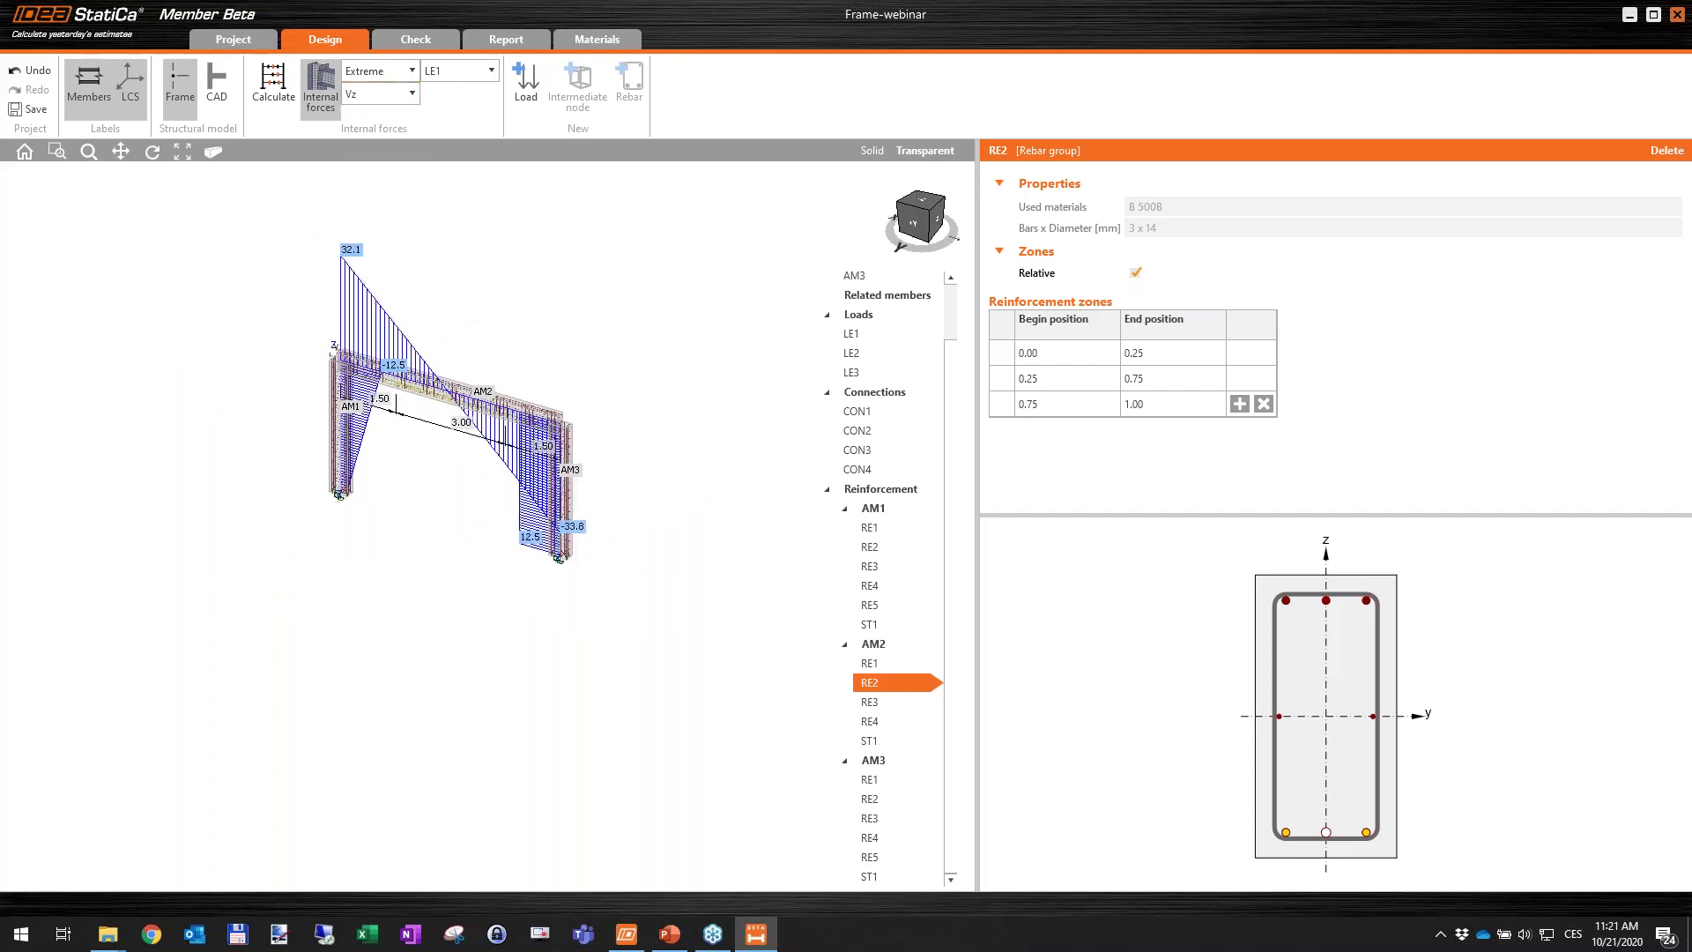
scroll(476, 338, up, 2)
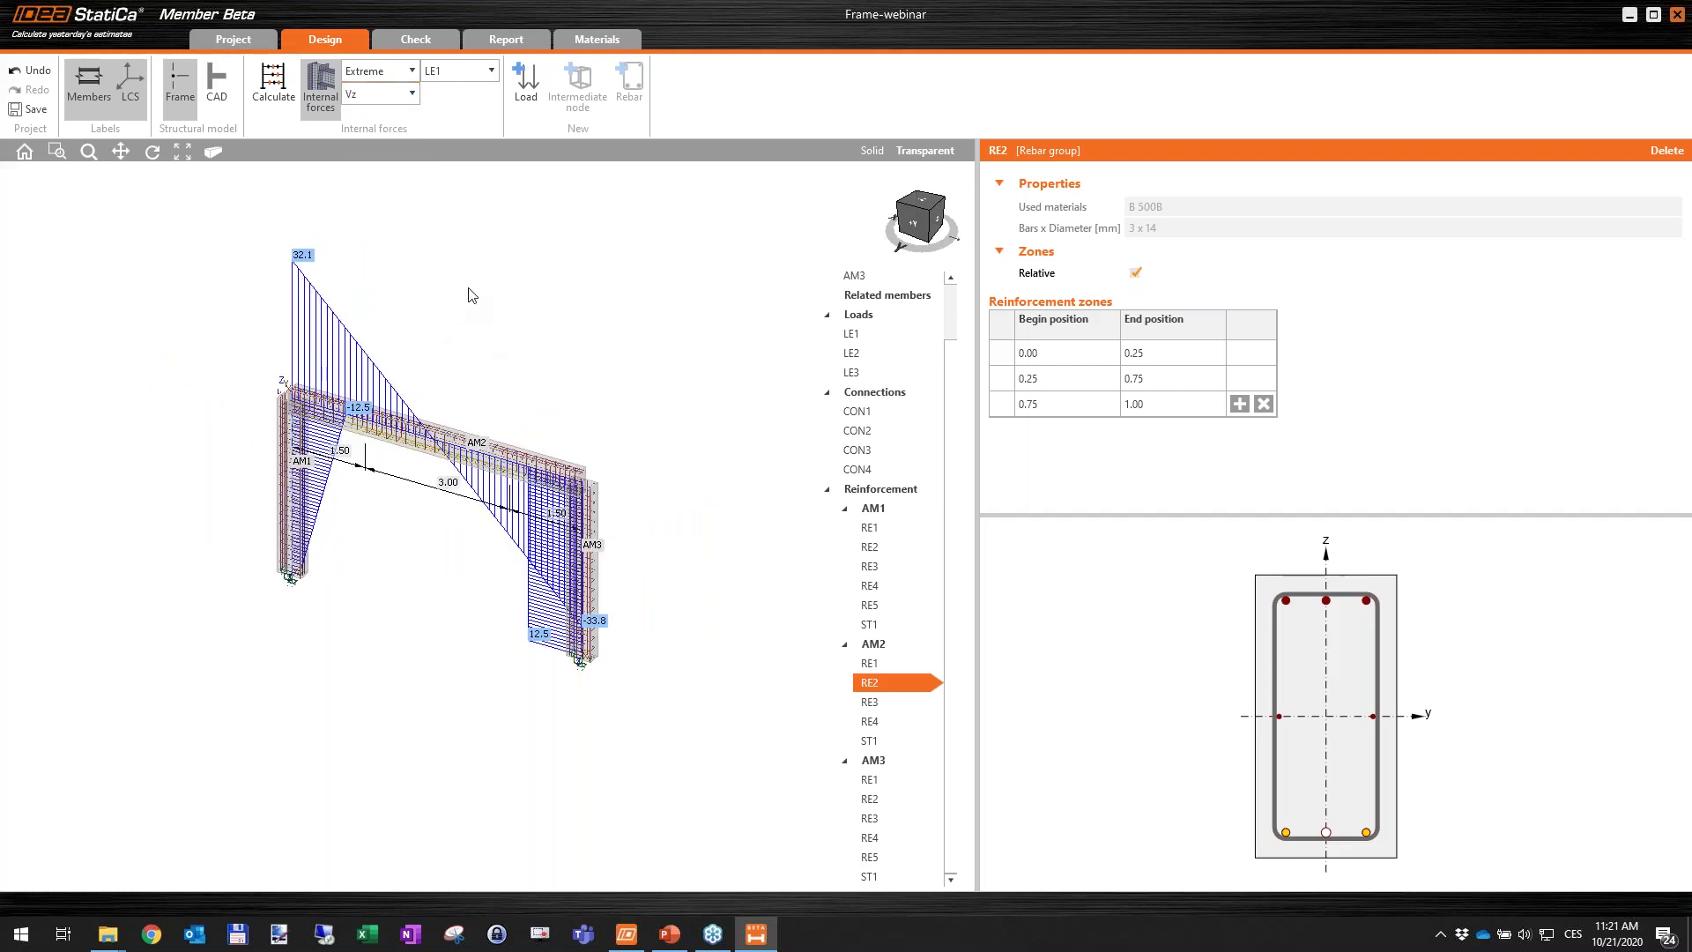
Hide the value labels on the internal force diagrams and display the My bending moment for LE1.
click(404, 73)
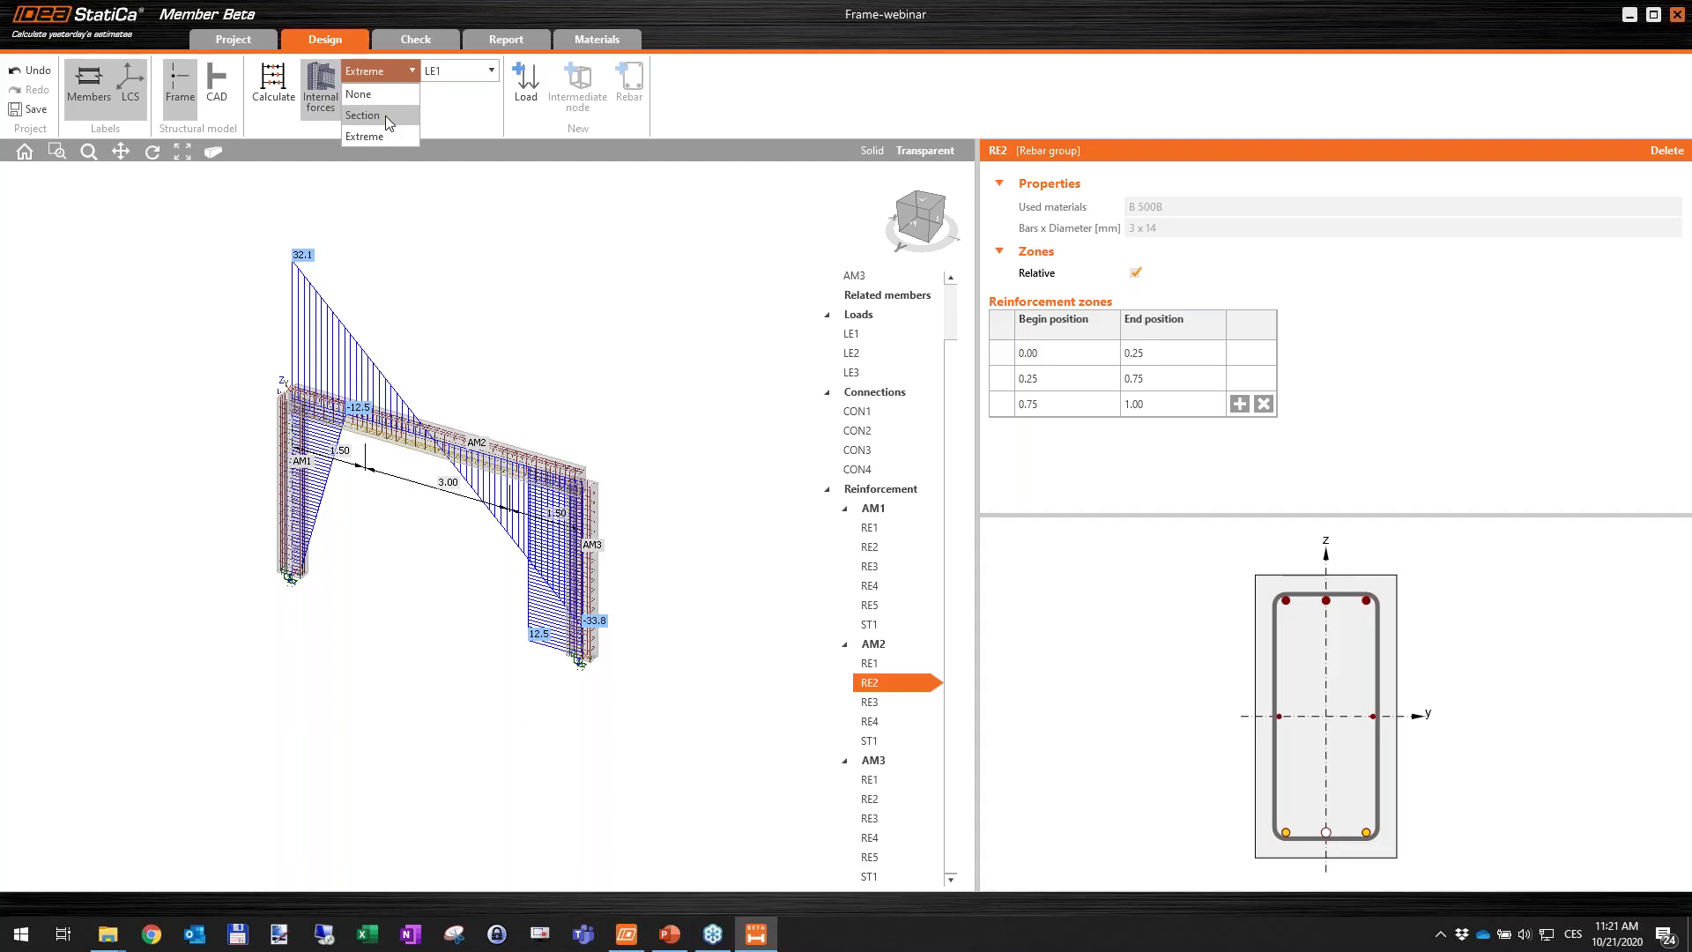
click(379, 102)
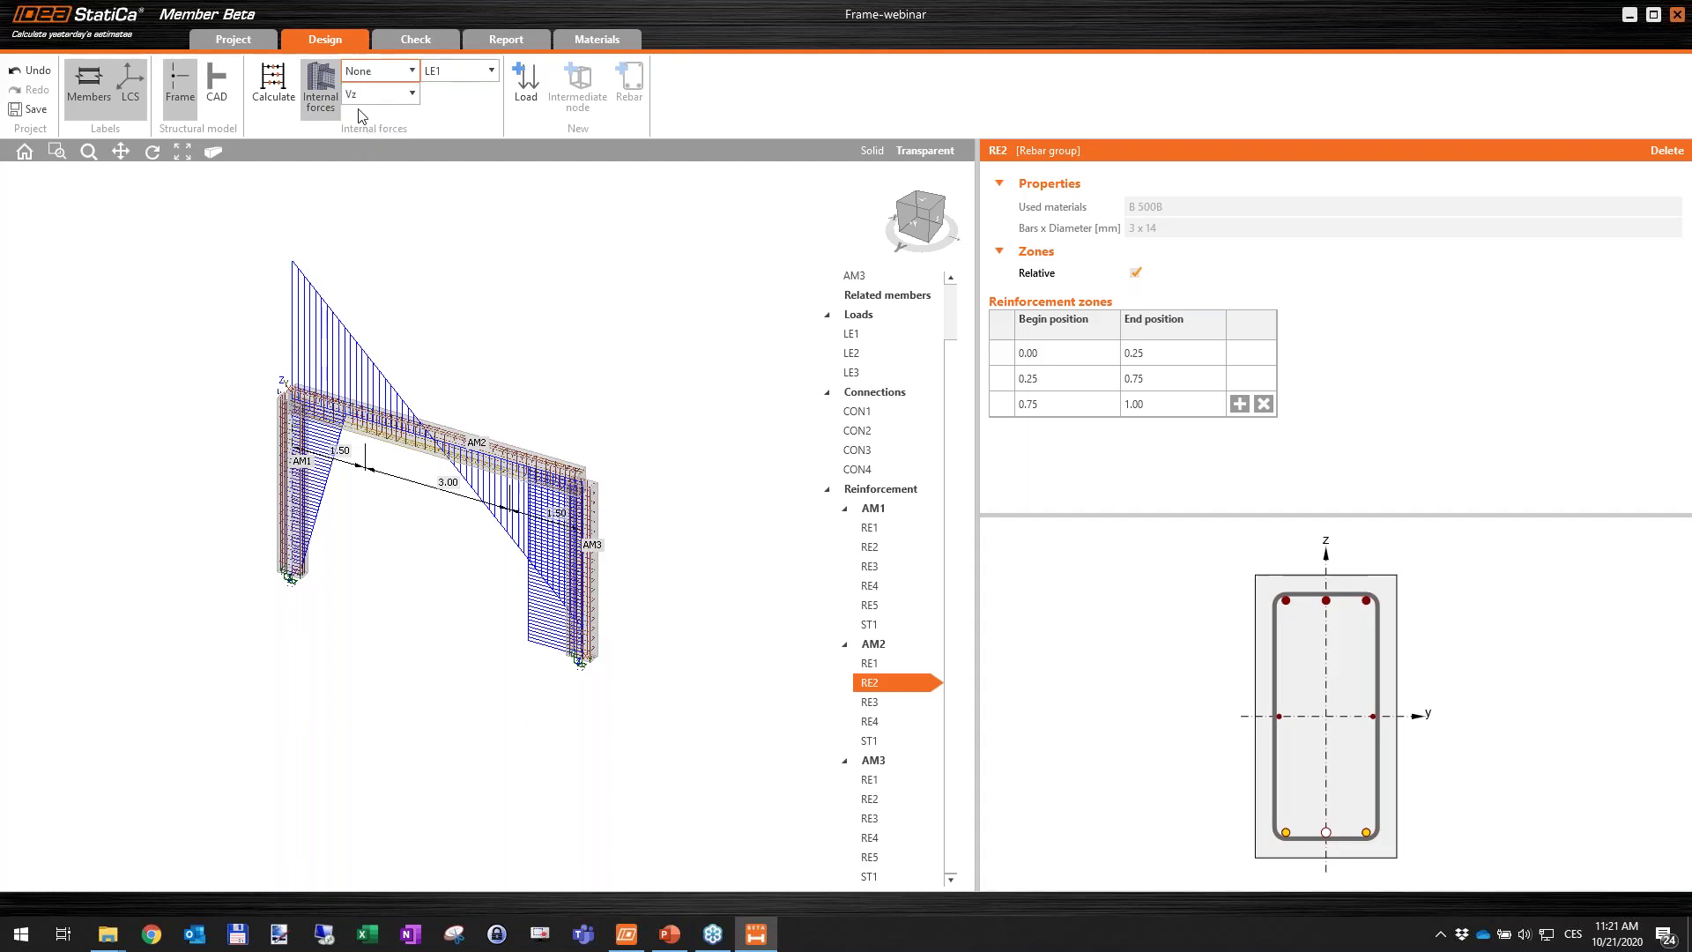
click(412, 94)
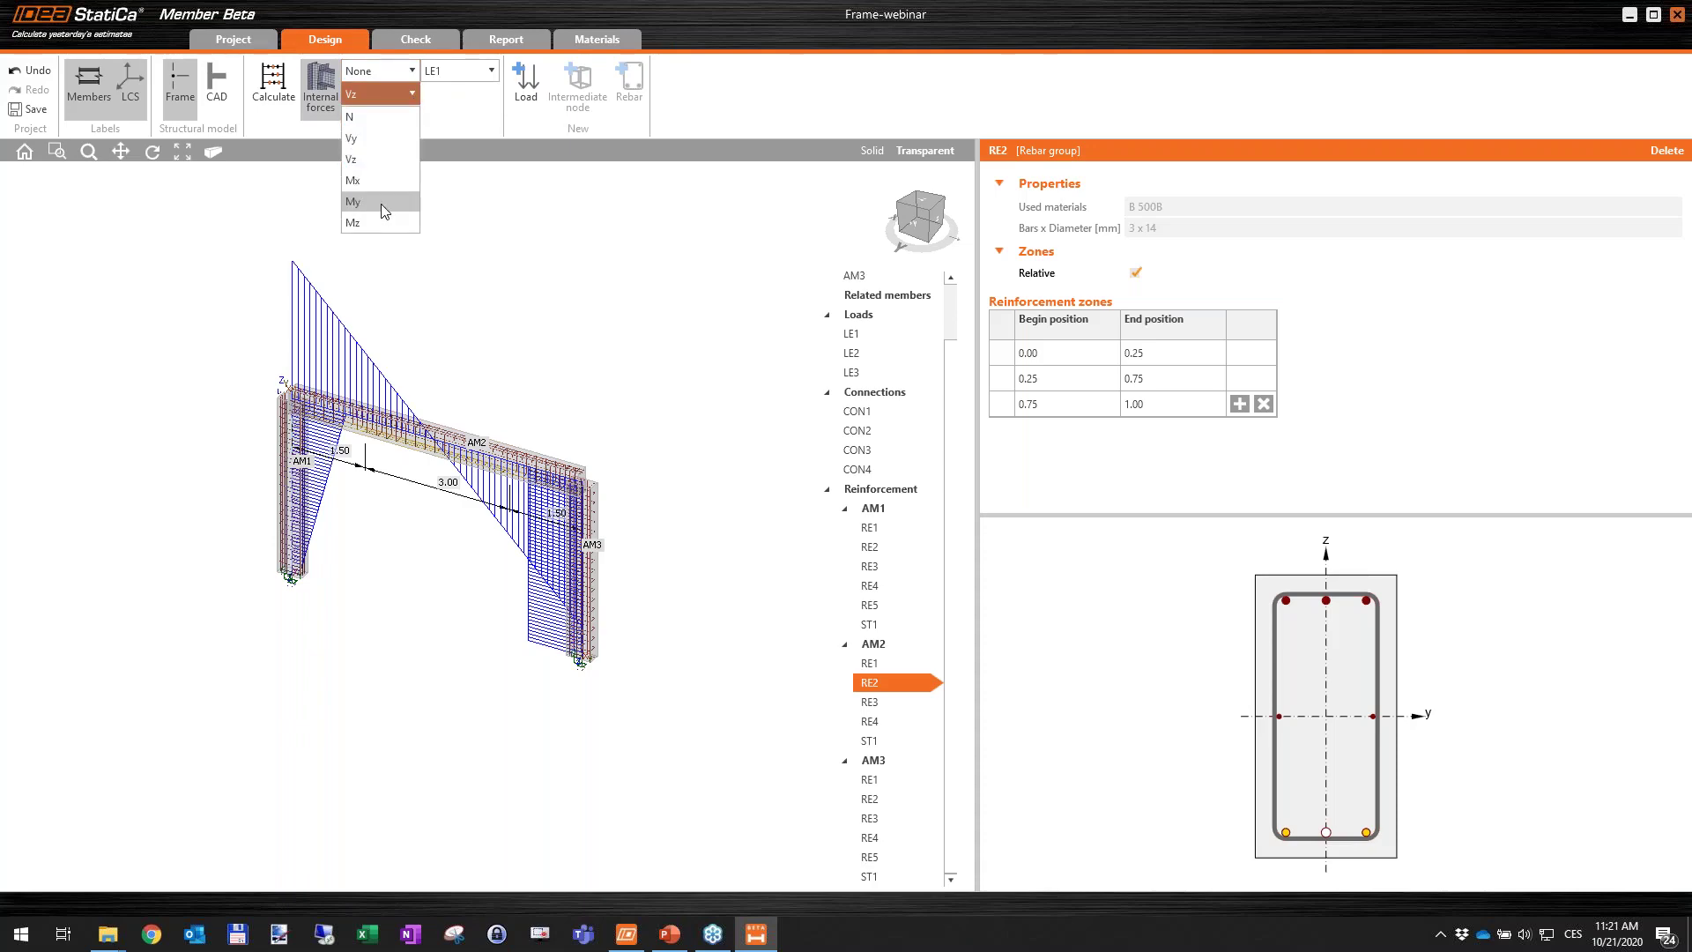
click(379, 201)
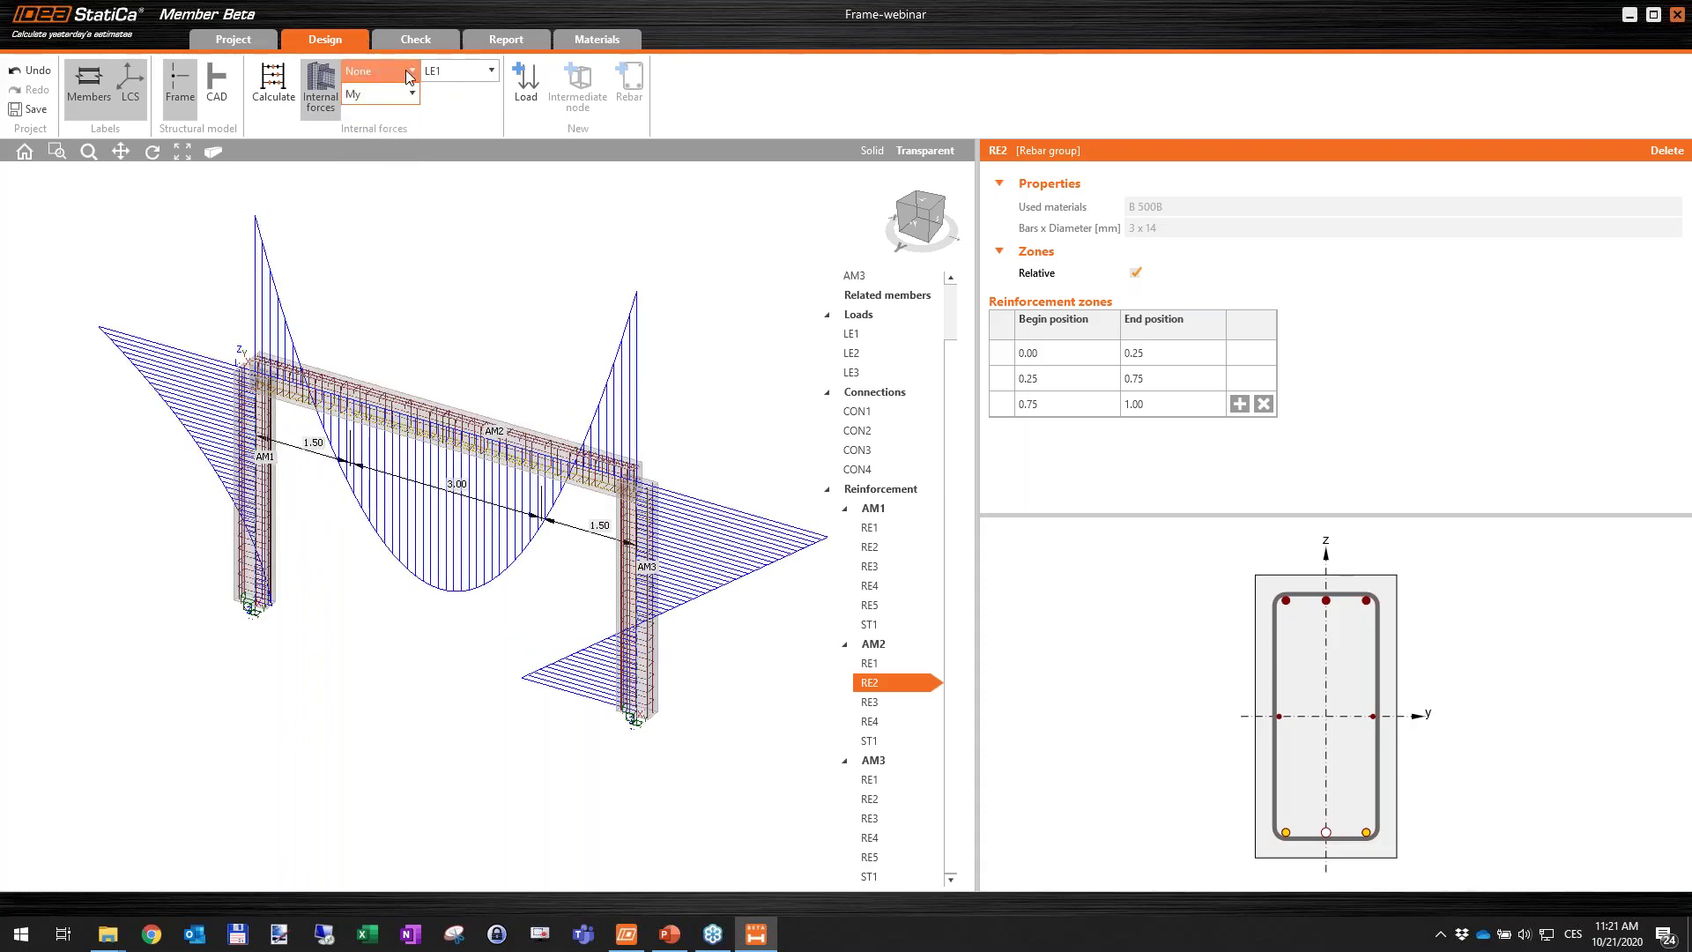
Label the My diagram with values at every section and examine it across all three members.
click(377, 70)
click(362, 114)
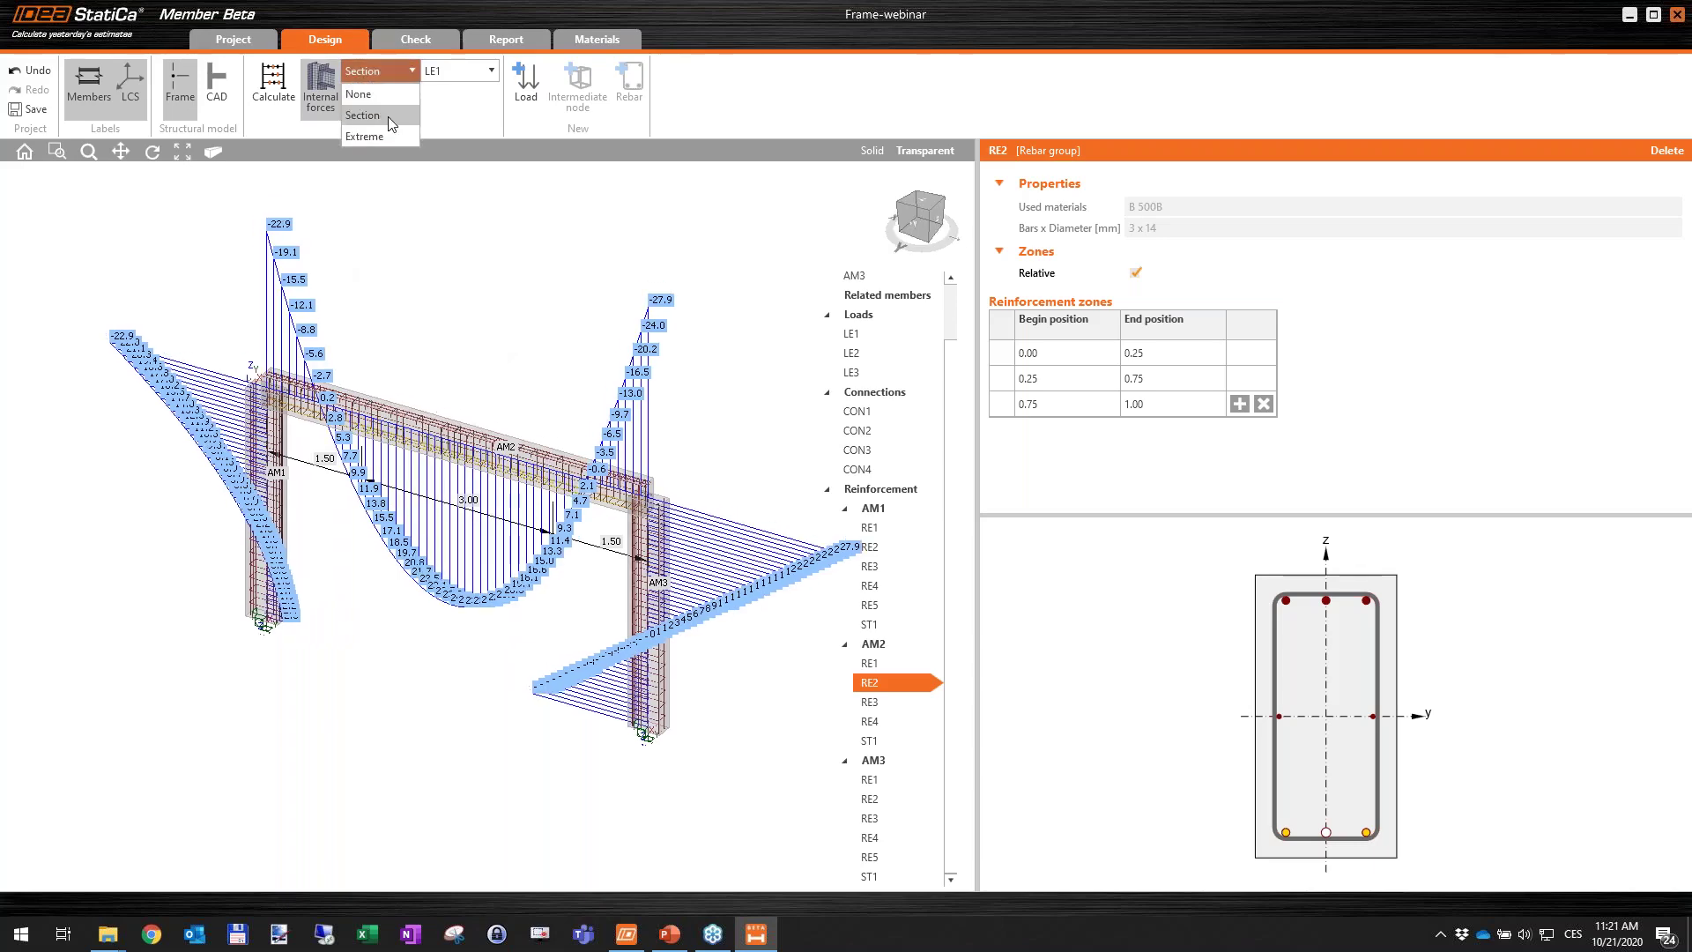
click(380, 116)
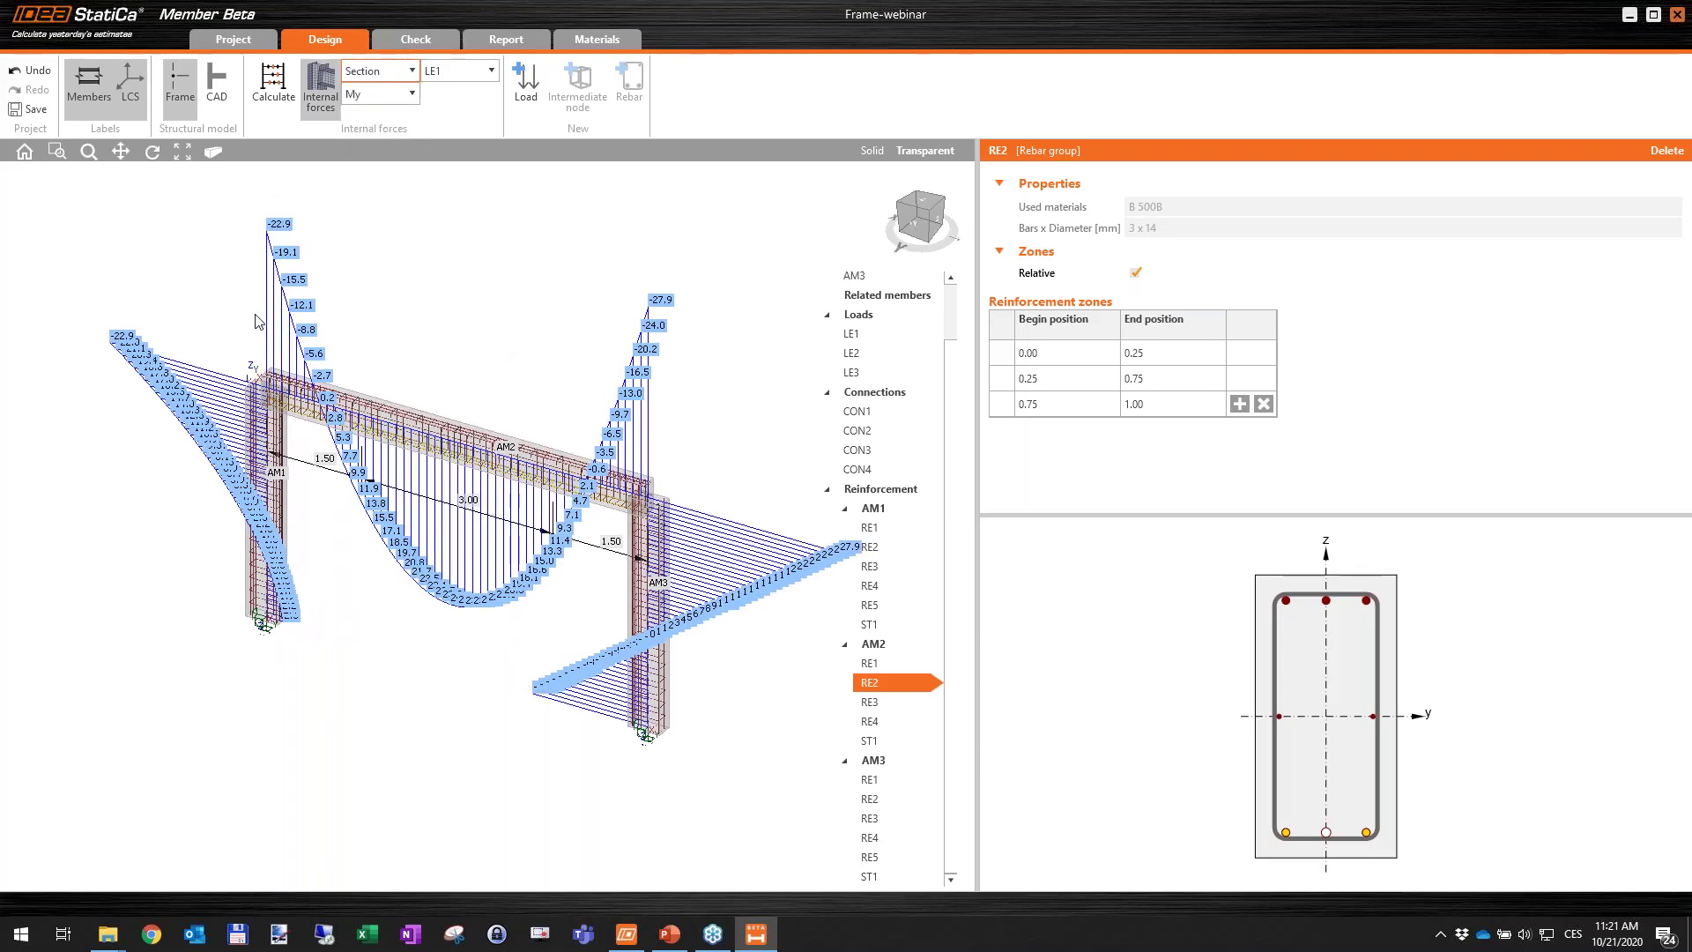
scroll(270, 315, up, 3)
scroll(282, 340, down, 5)
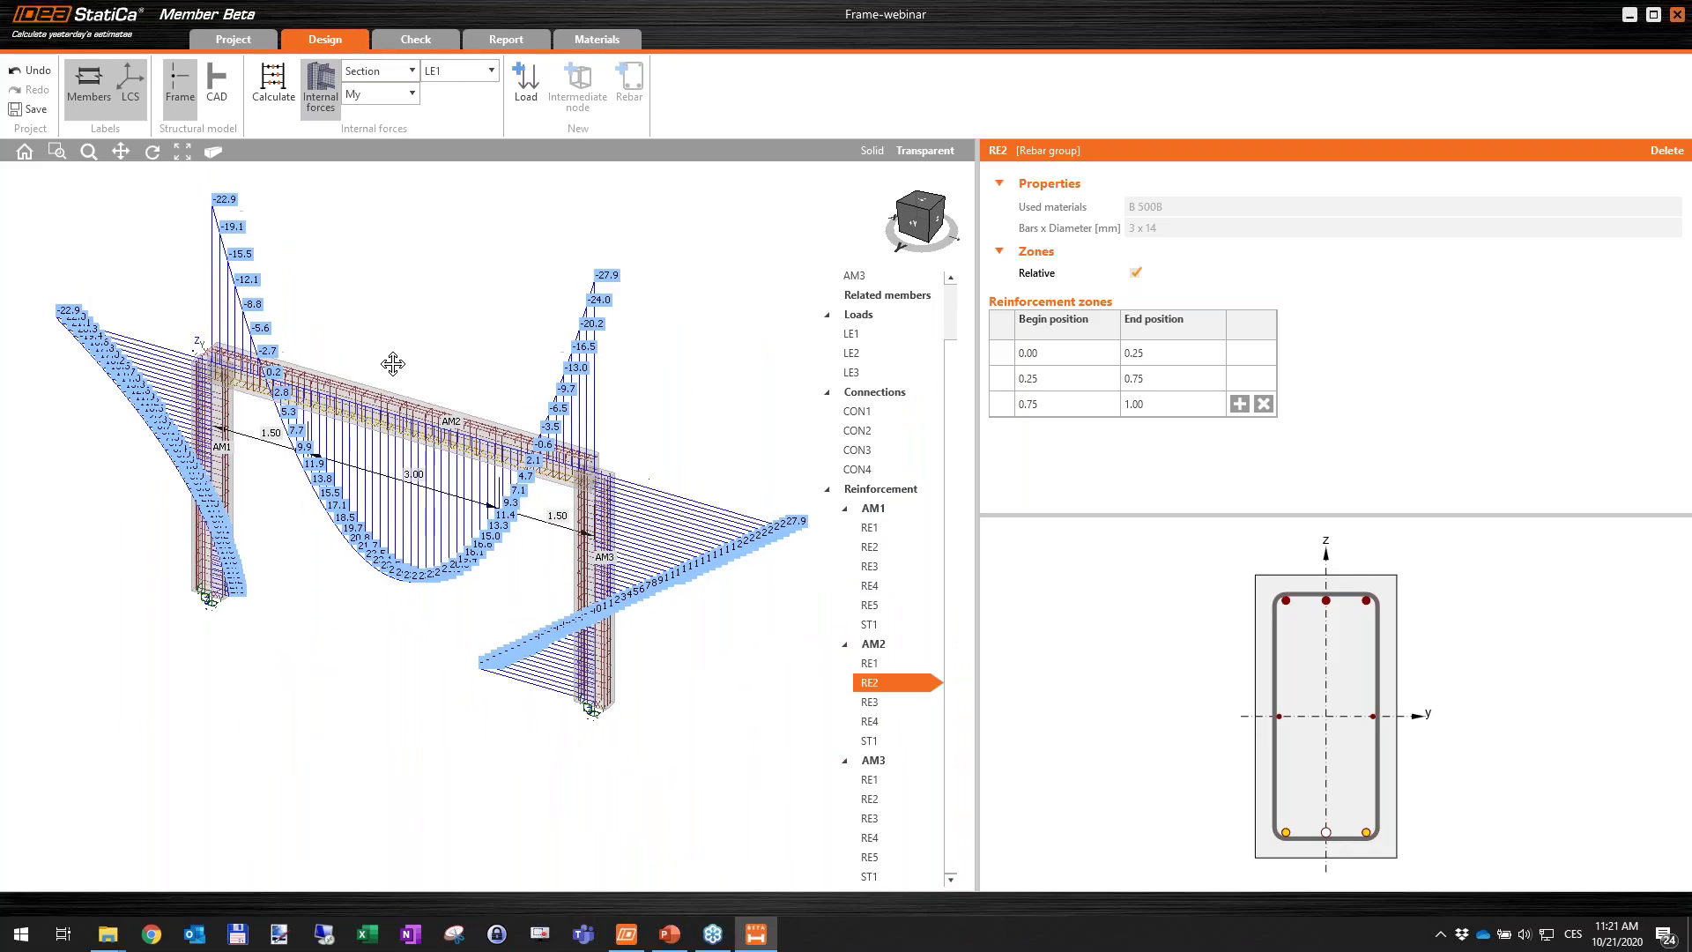
middle_drag(449, 441, 449, 462)
middle_drag(379, 629, 409, 651)
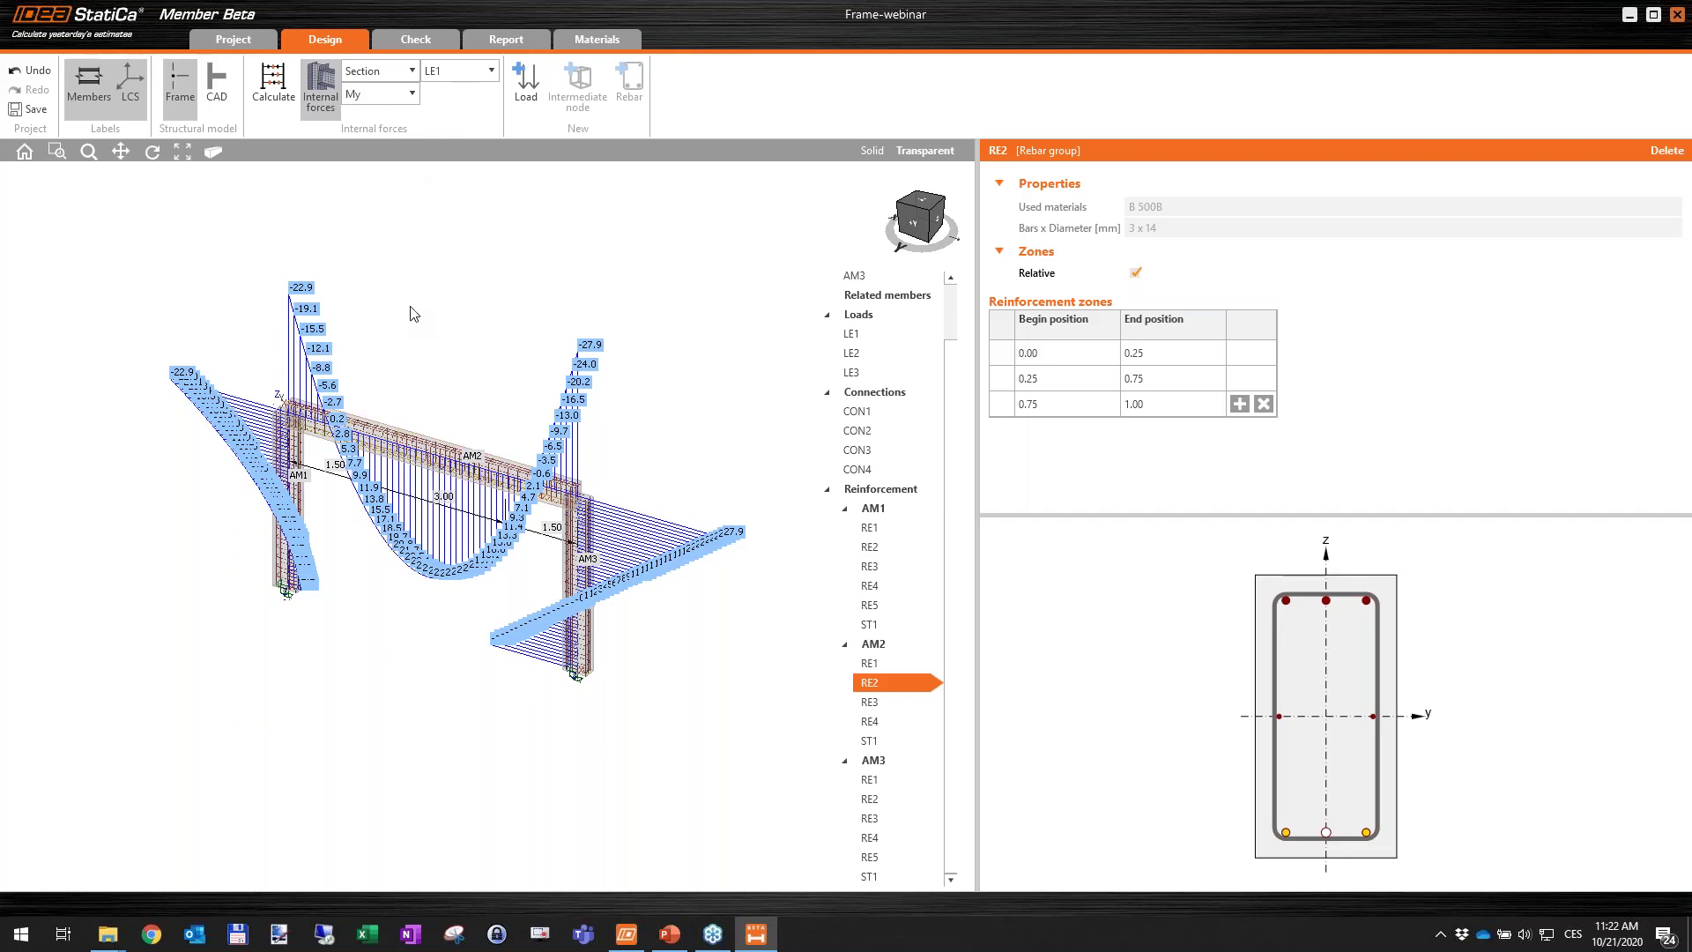
Start the frame's section code-check in IDEA StatiCa RCS and calculate all sections.
click(420, 43)
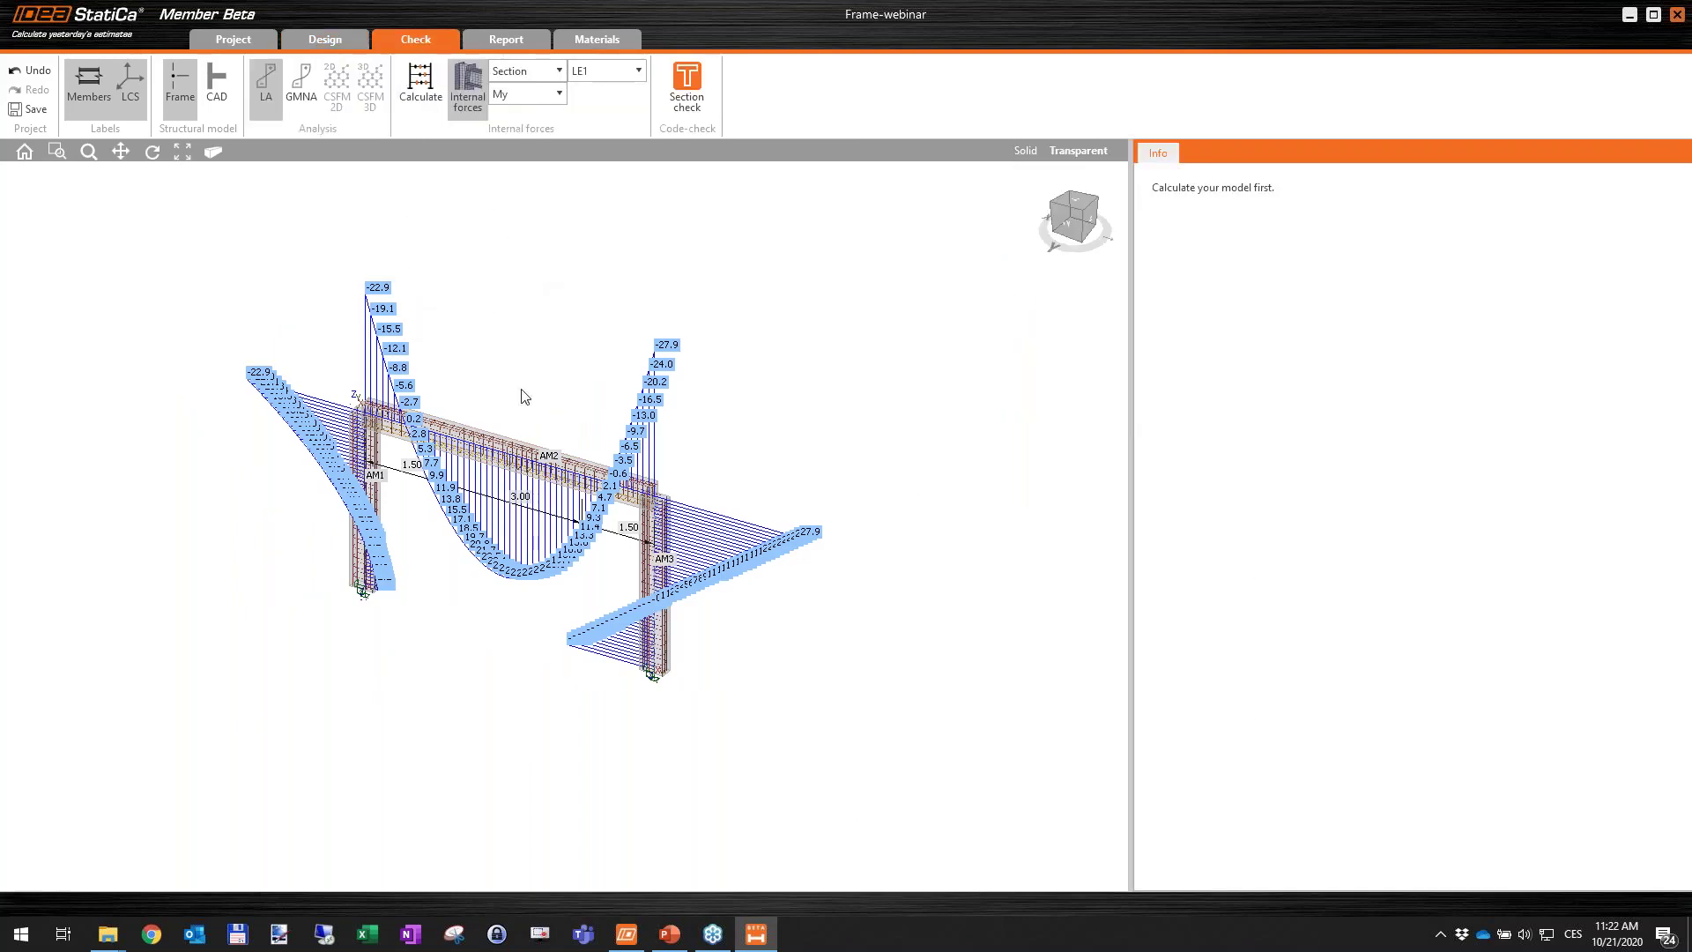
click(693, 104)
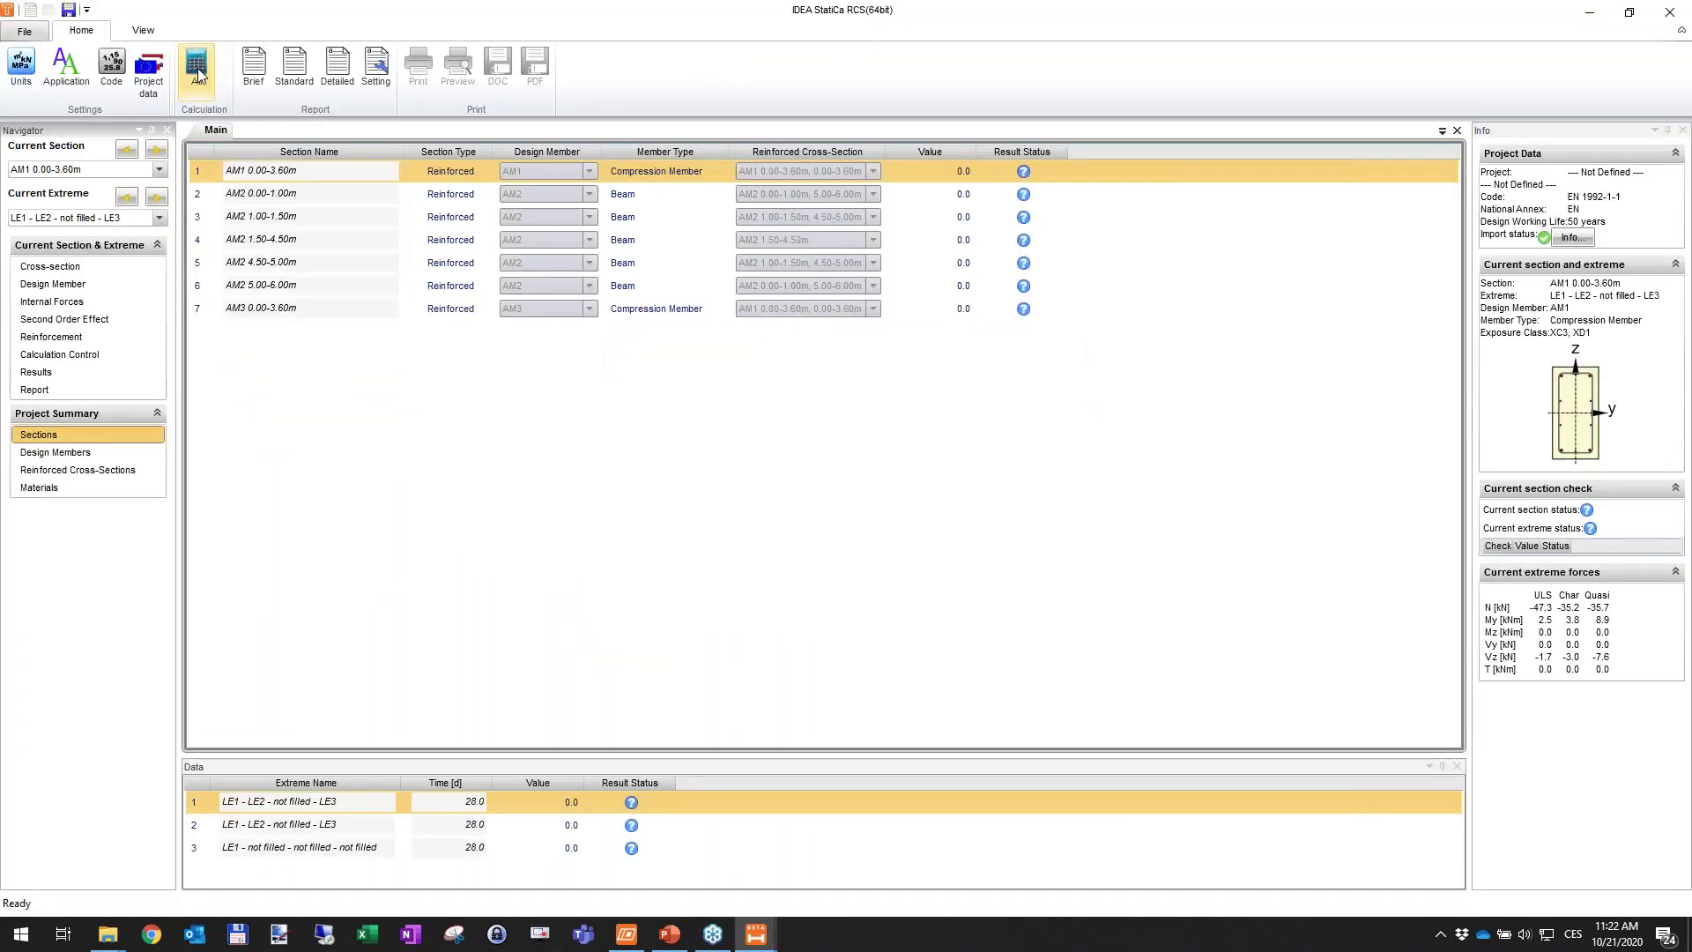
click(197, 67)
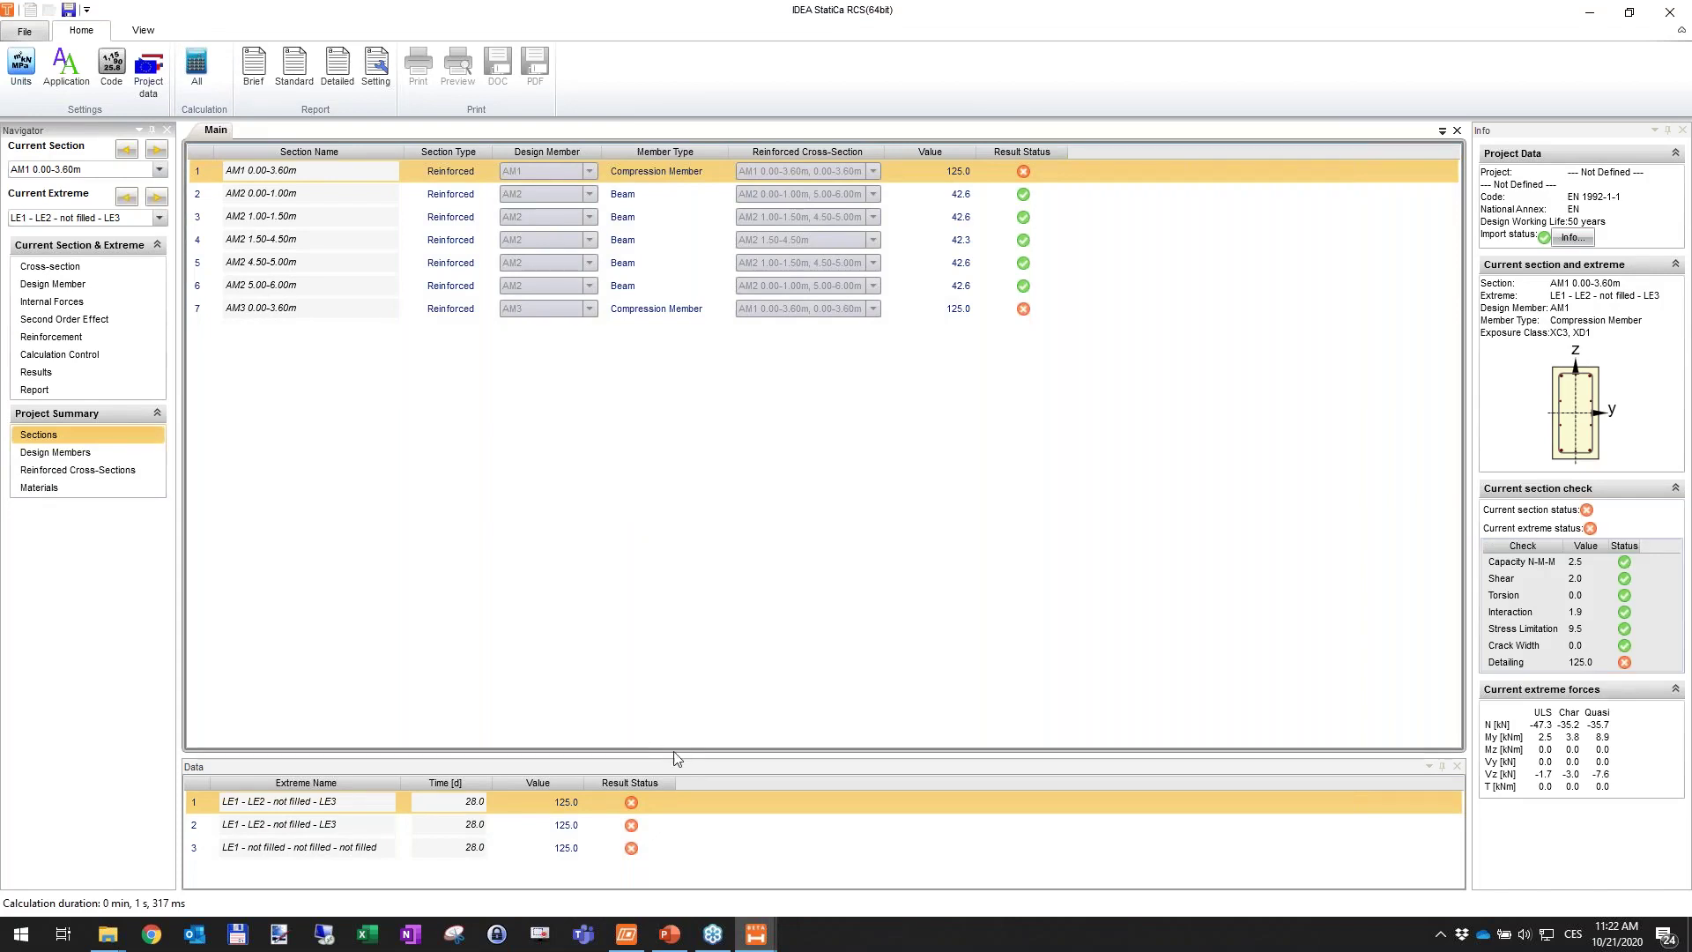
Enlarge the list of extremes and review the check results of sections AM3 0.00-3.60m and AM2 0.00-1.00m.
drag(672, 749, 672, 688)
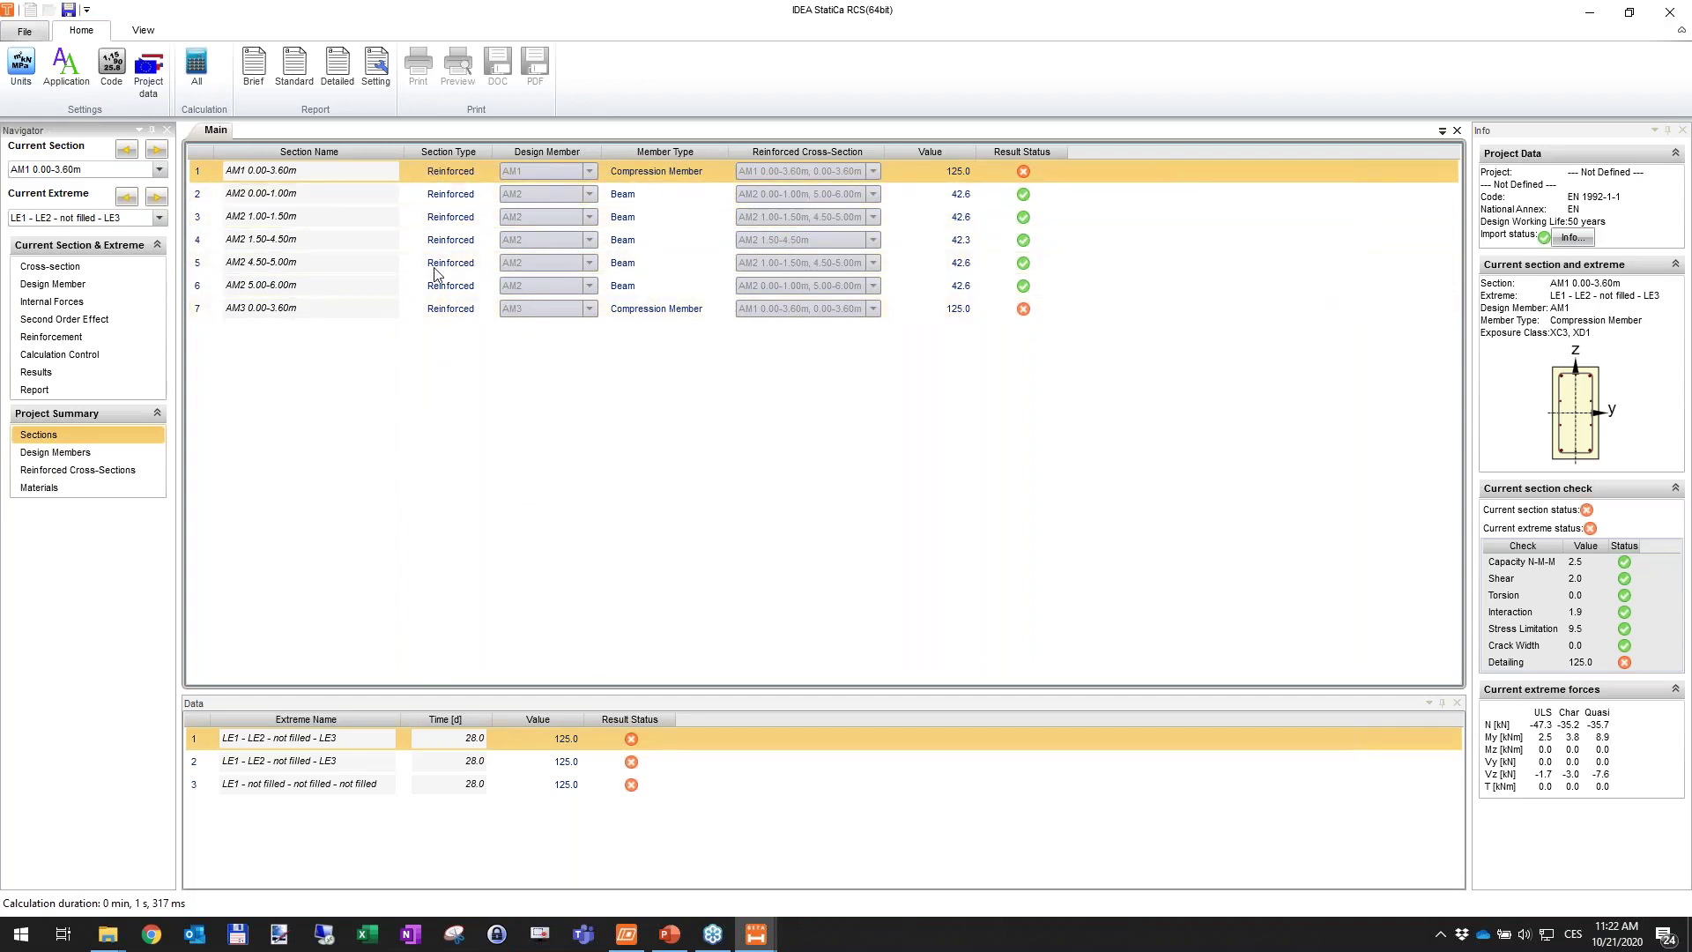
click(450, 312)
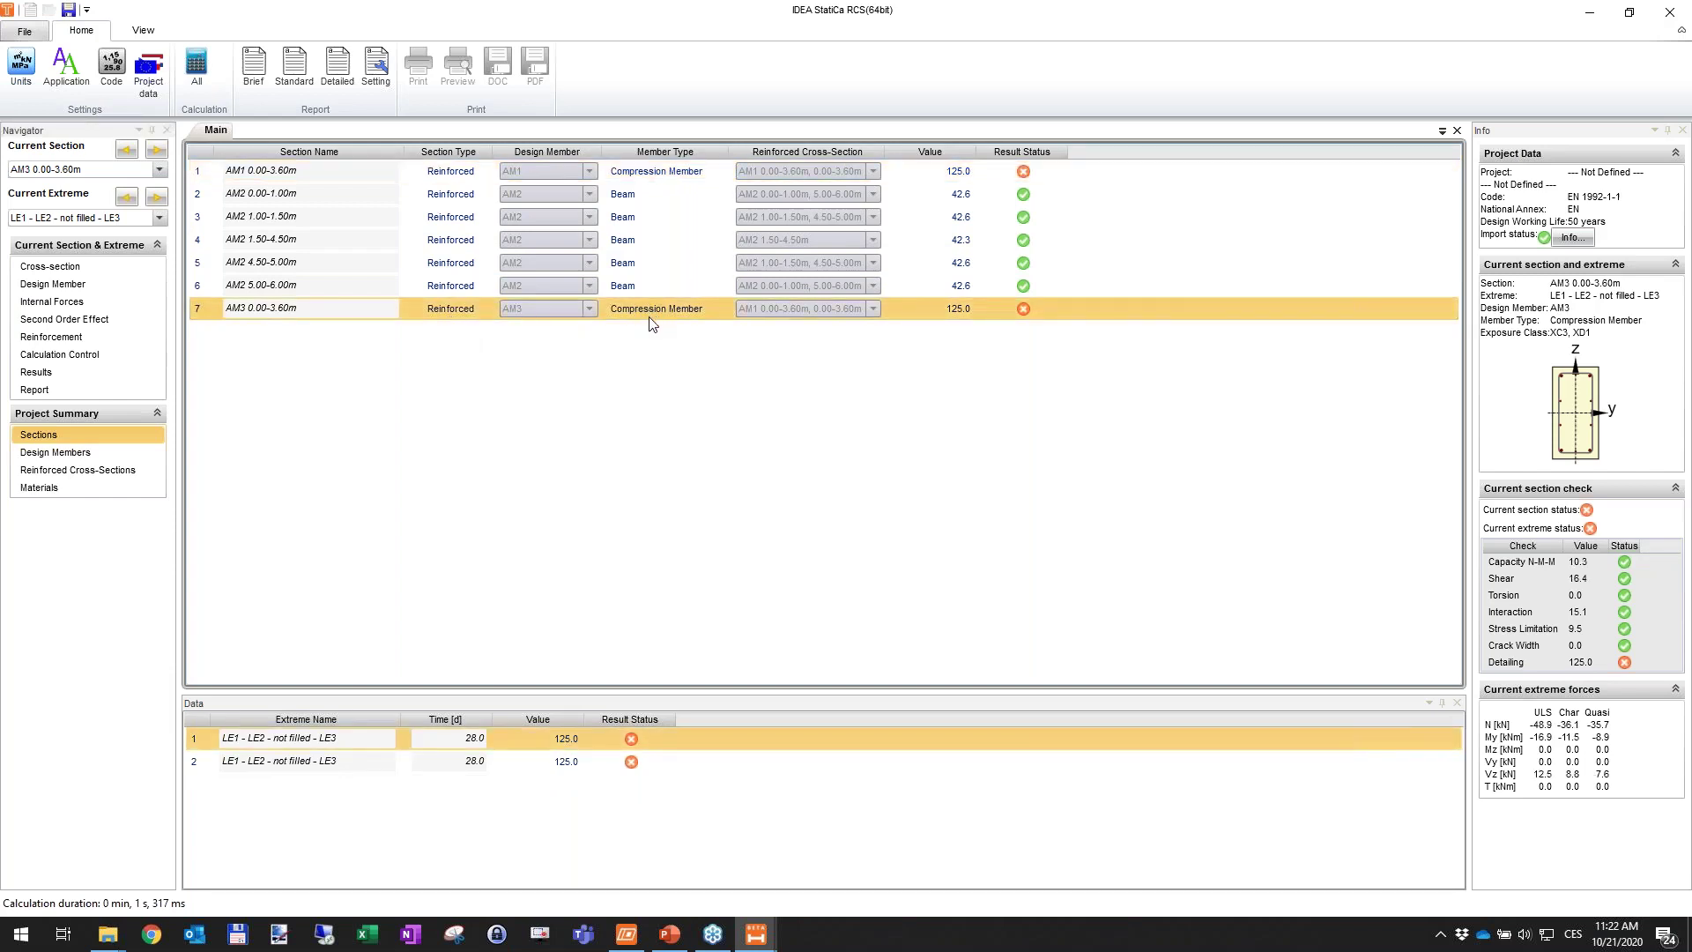
click(213, 199)
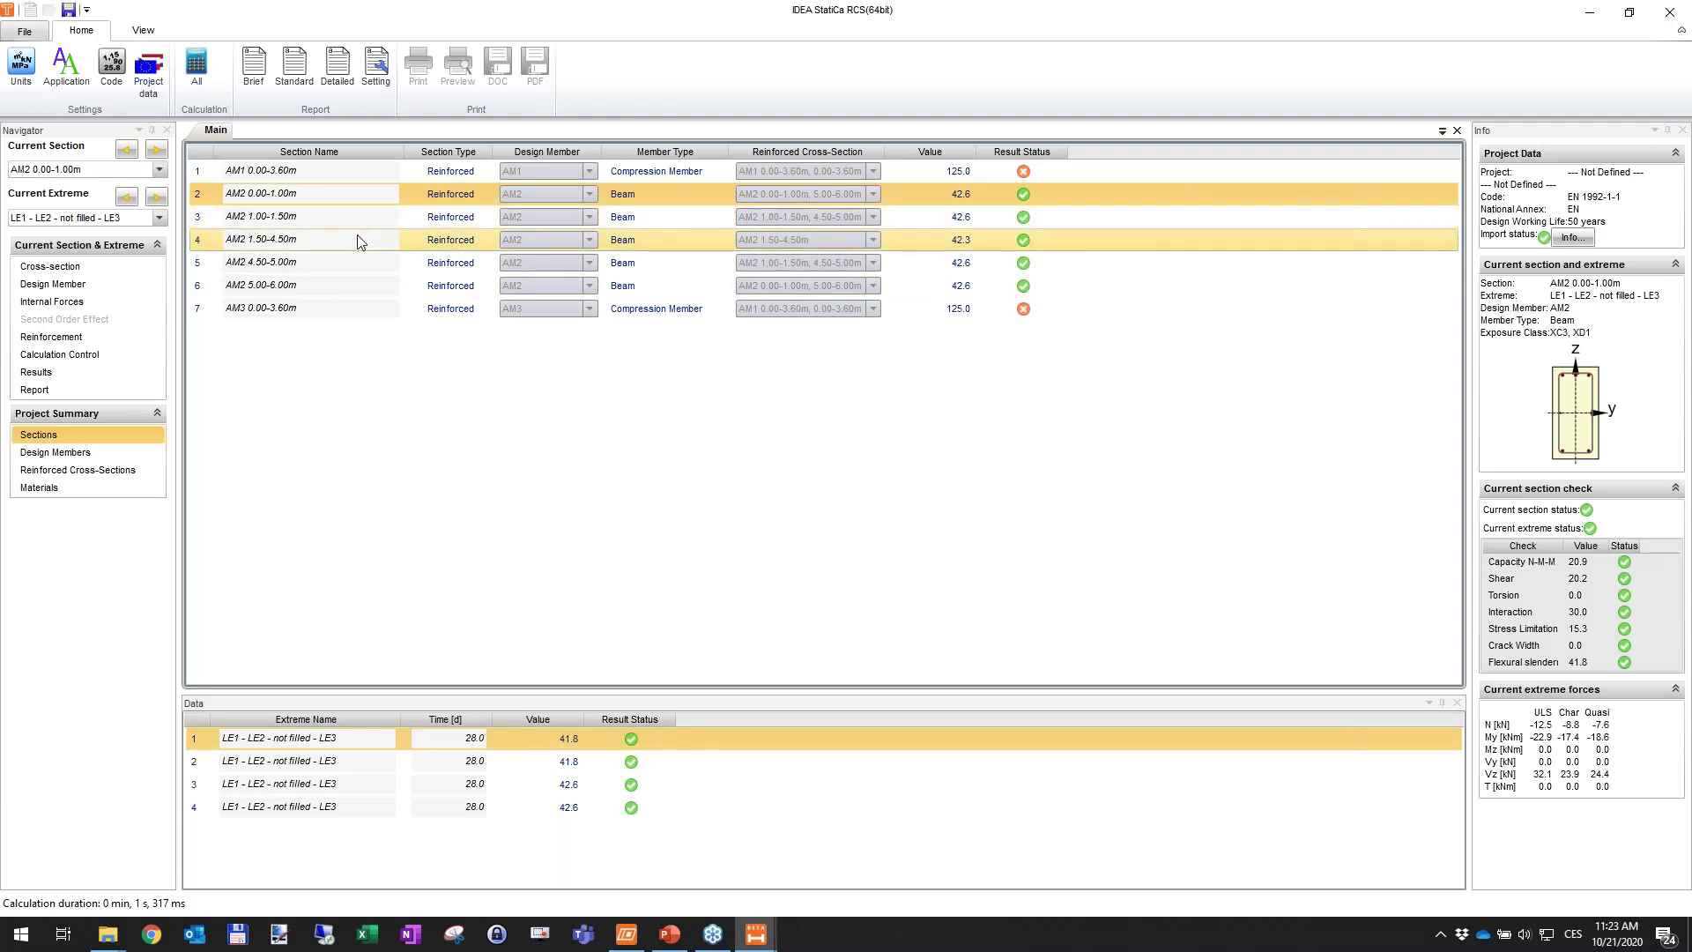
Display the detailing check results of section AM1 0.00-3.60m in an enlarged results area.
click(261, 176)
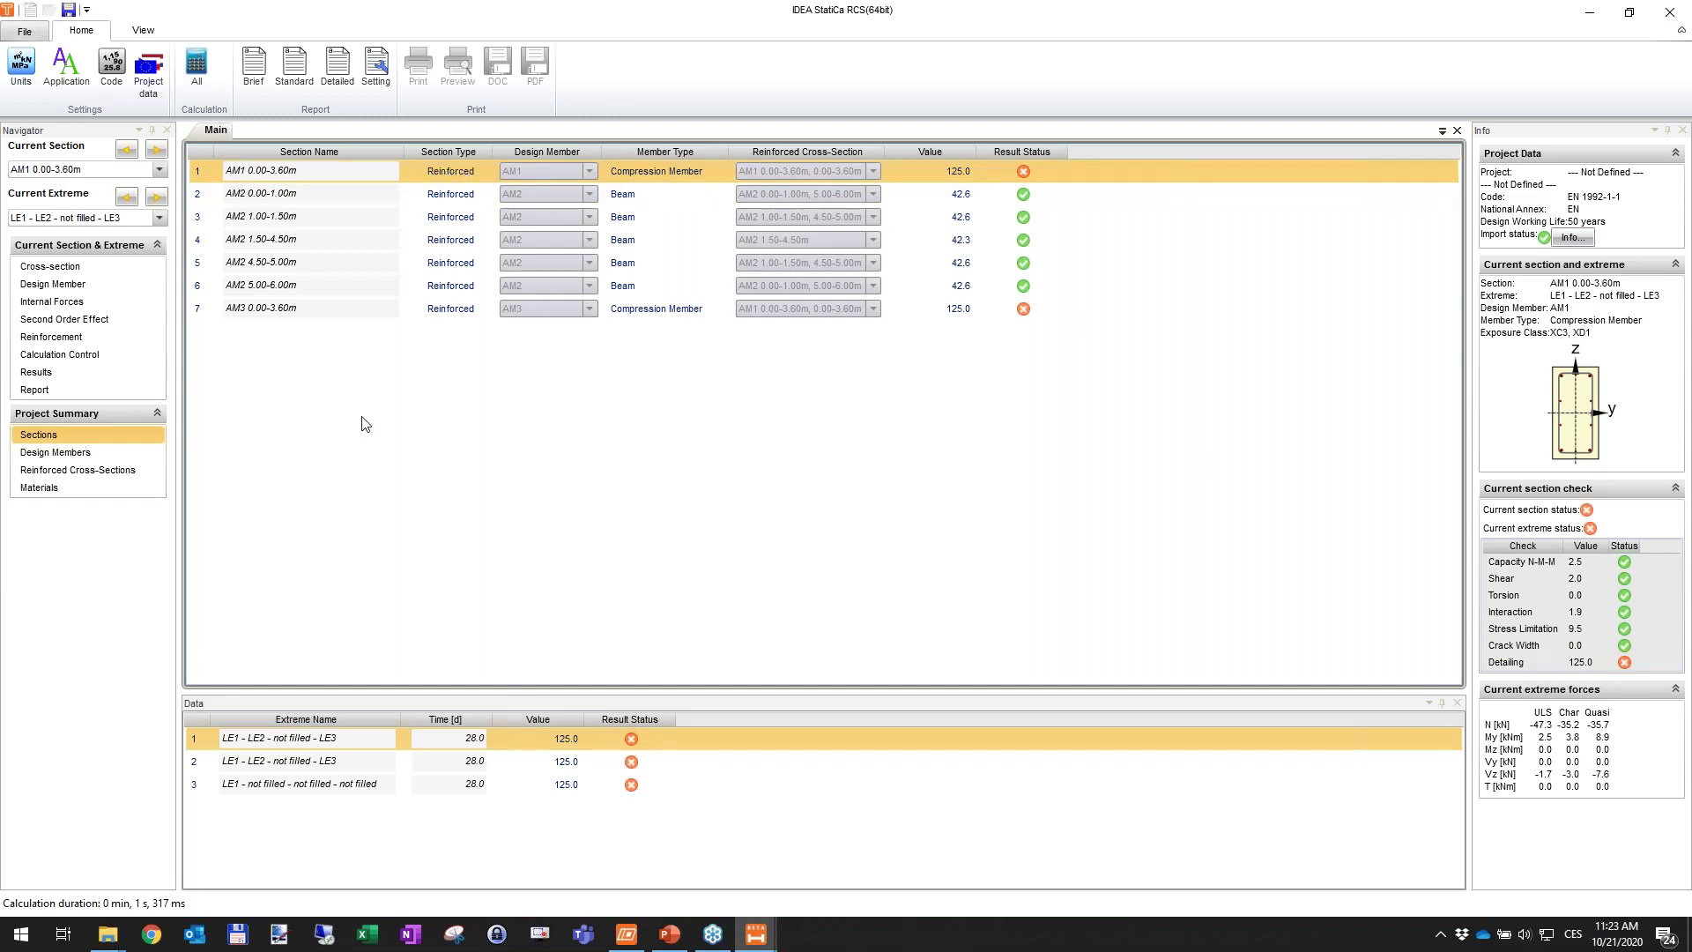
click(38, 374)
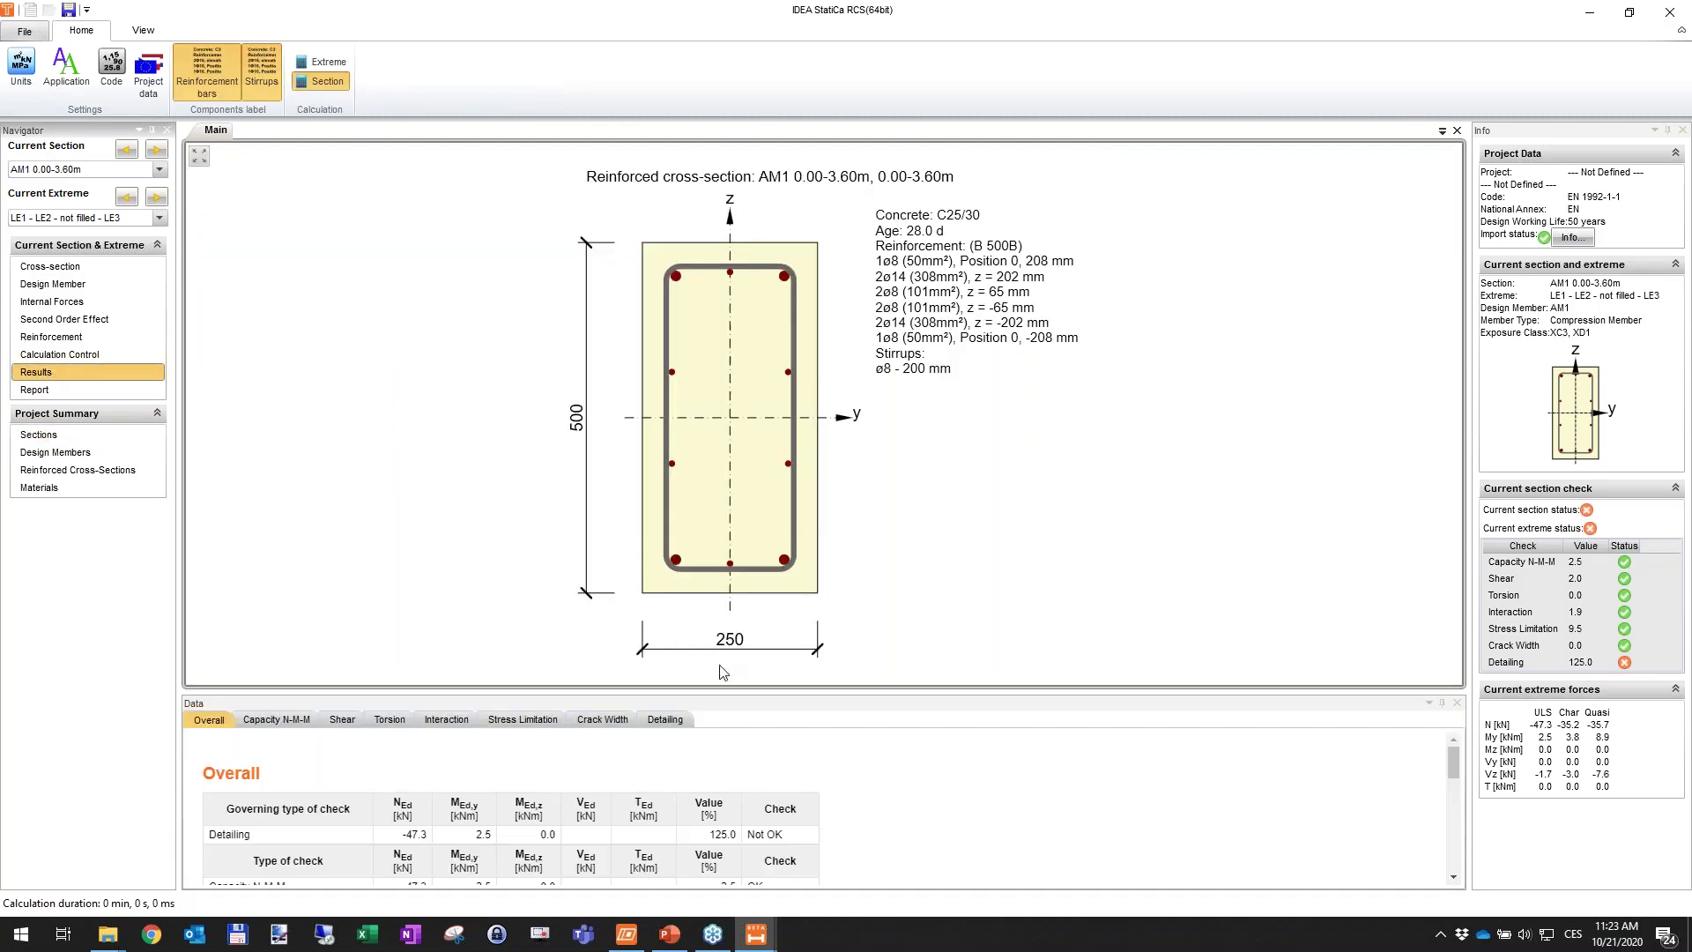
click(666, 720)
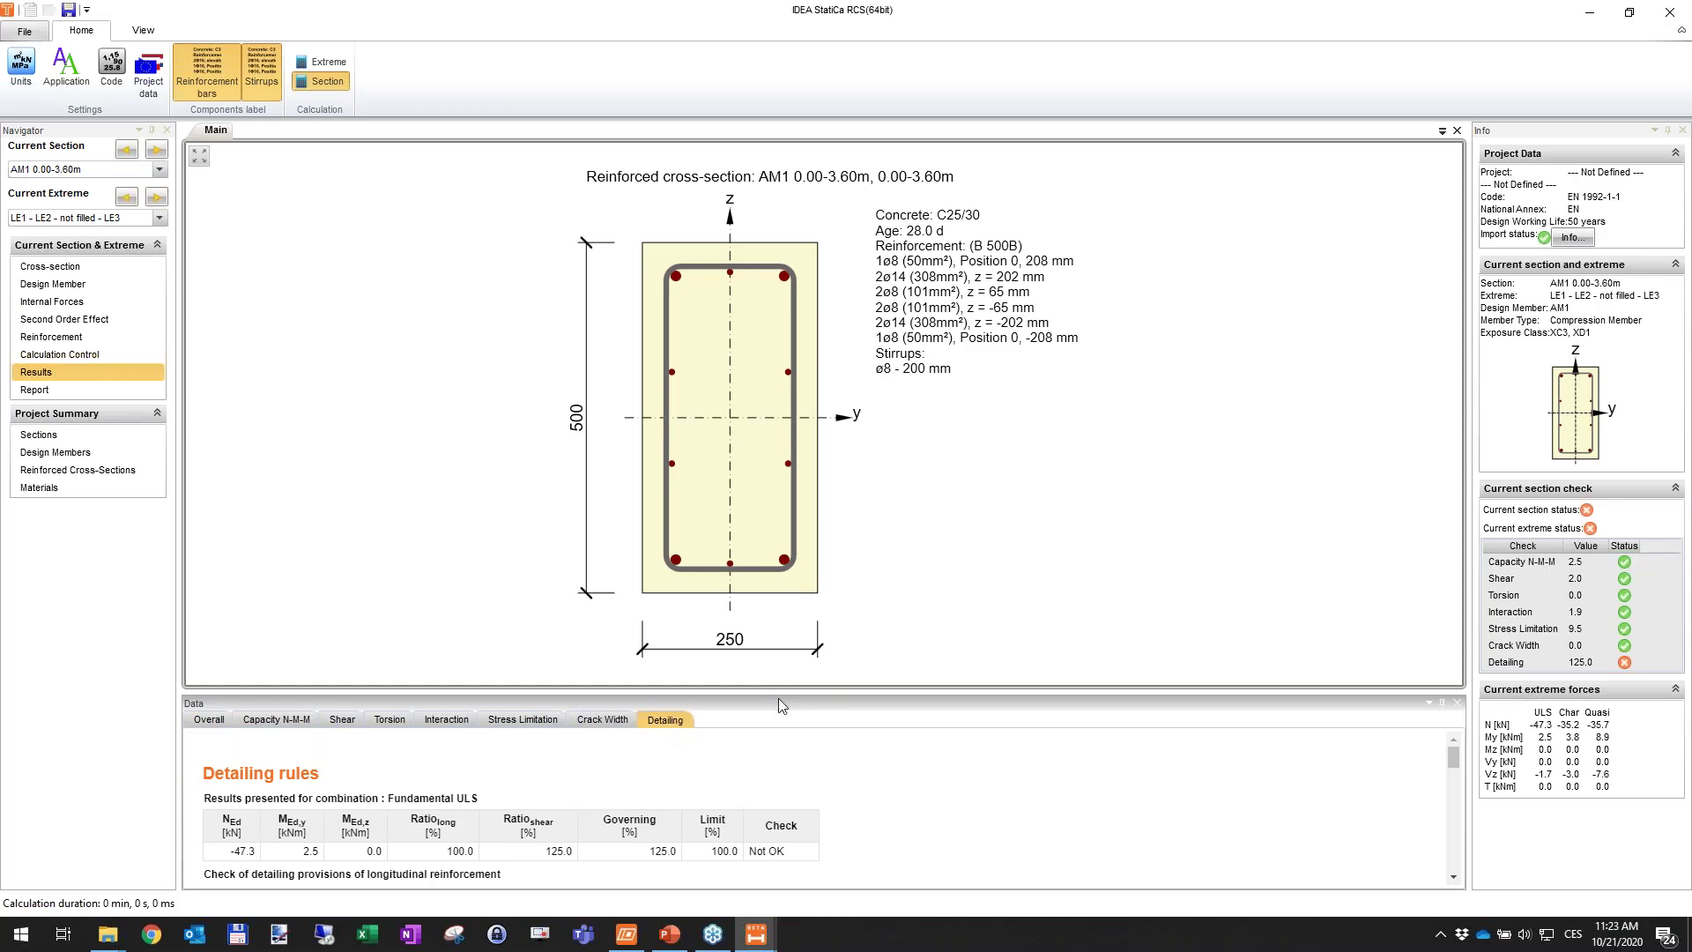
drag(781, 690, 781, 434)
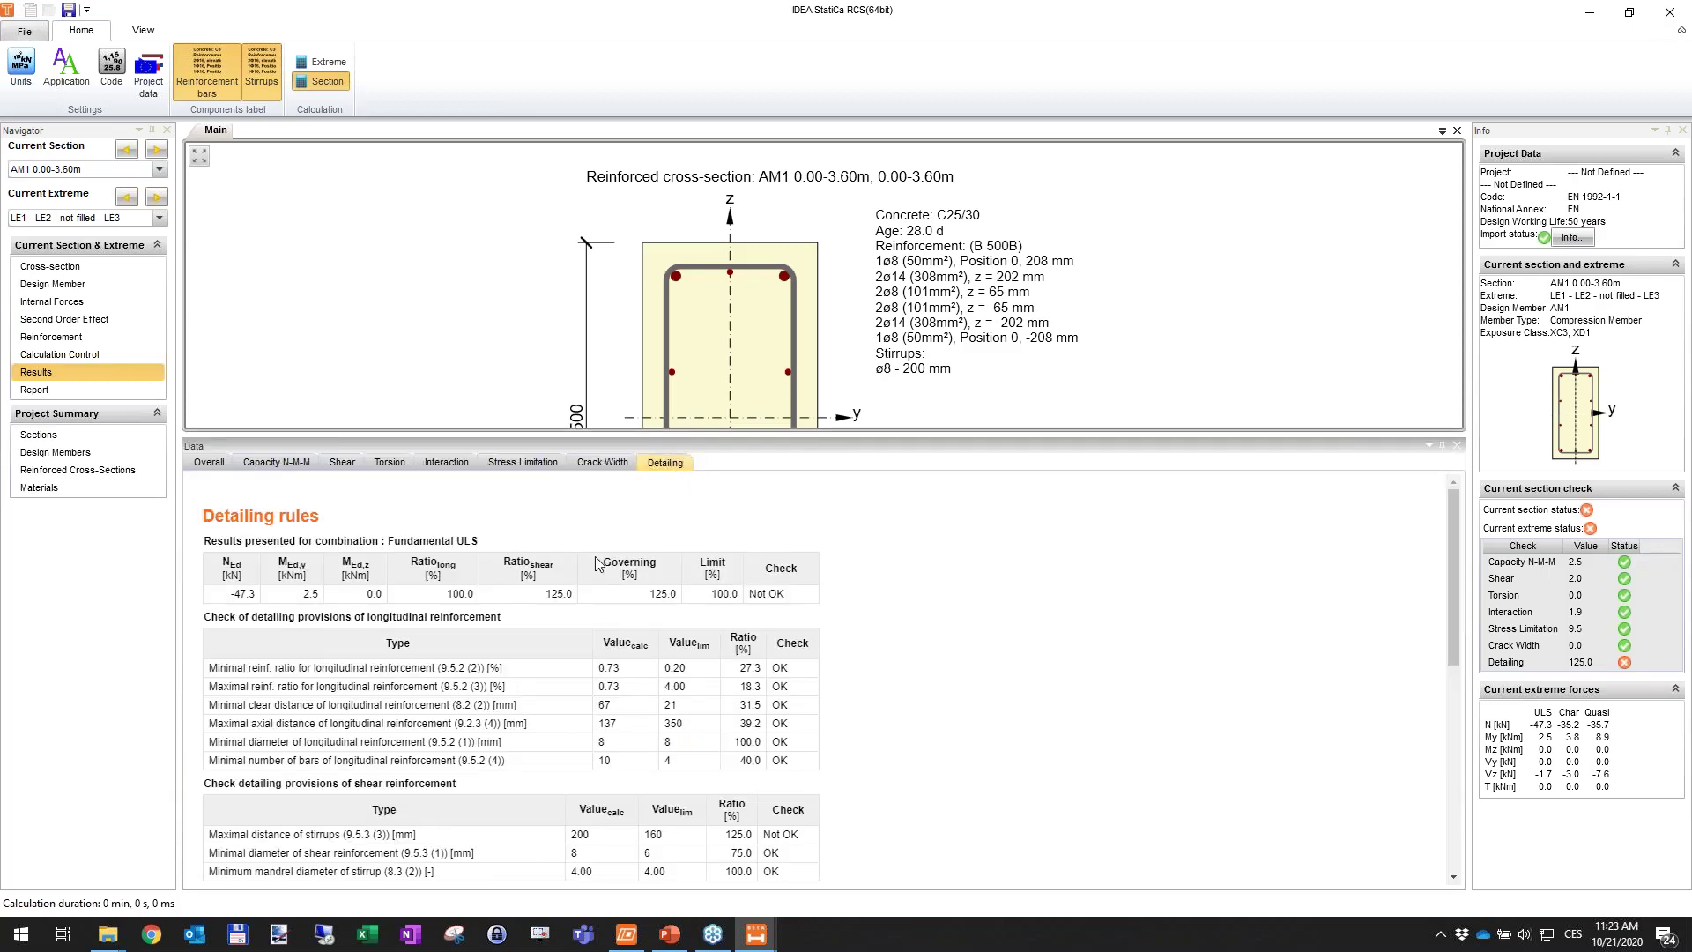
scroll(710, 638, down, 1)
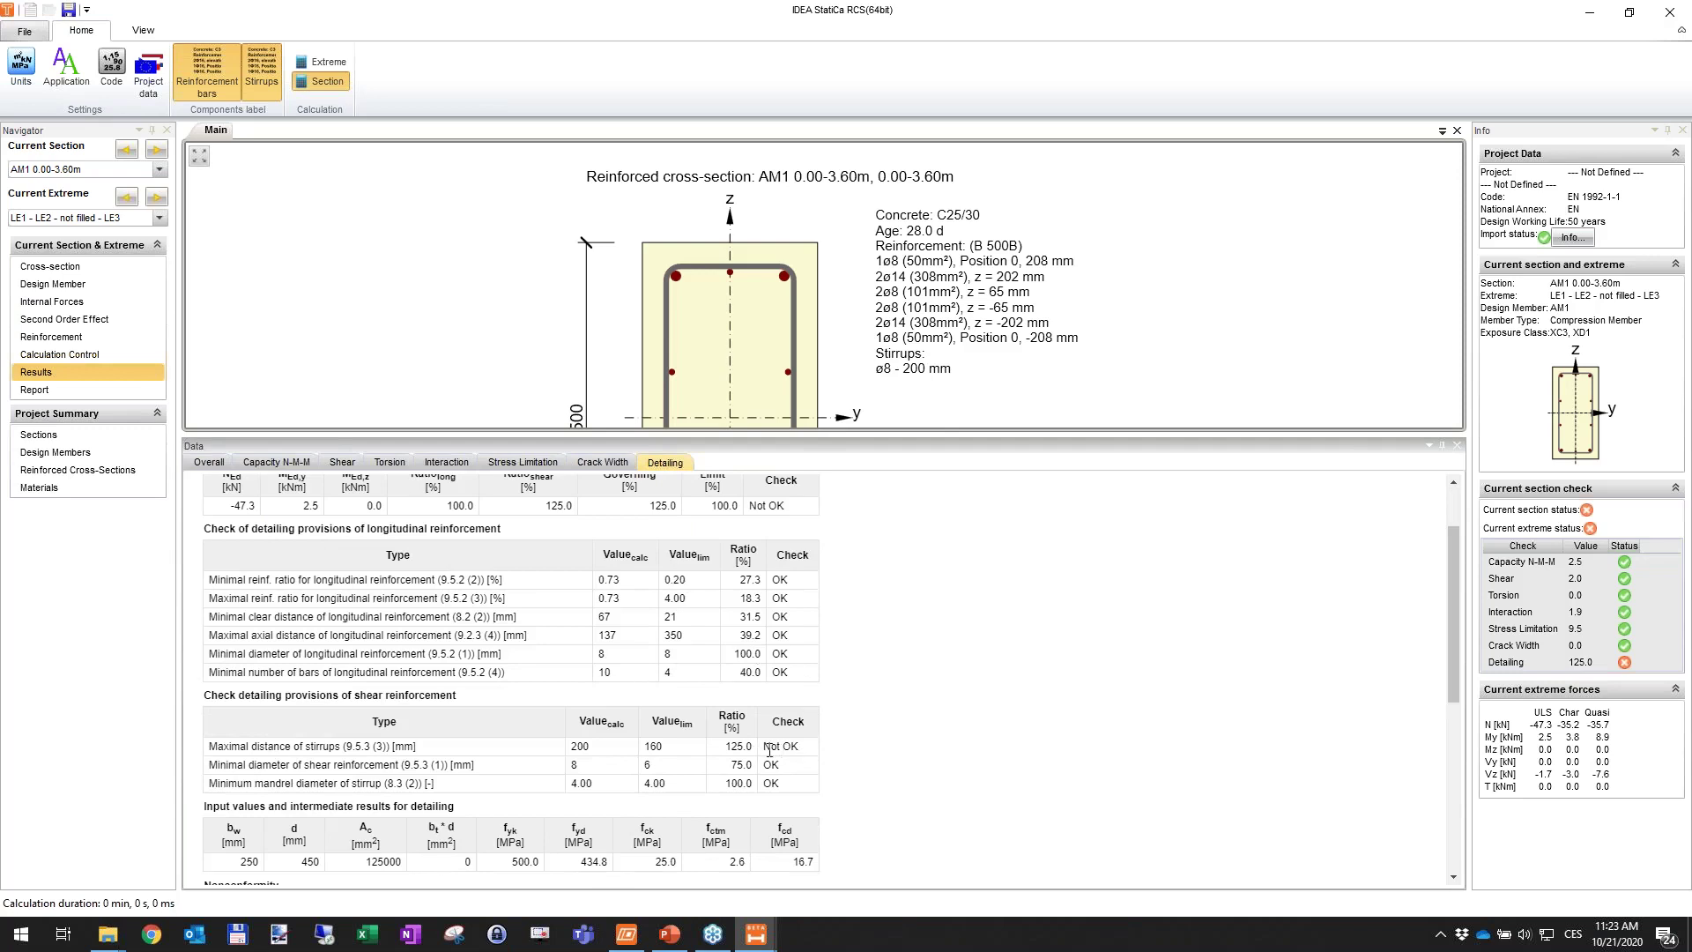
Examine the maximal stirrup distance check for AM1, comparing its calculated and limit values, and restore more room for the cross-section drawing.
drag(765, 746, 708, 745)
click(440, 753)
drag(247, 748, 343, 747)
click(669, 750)
drag(599, 748, 568, 760)
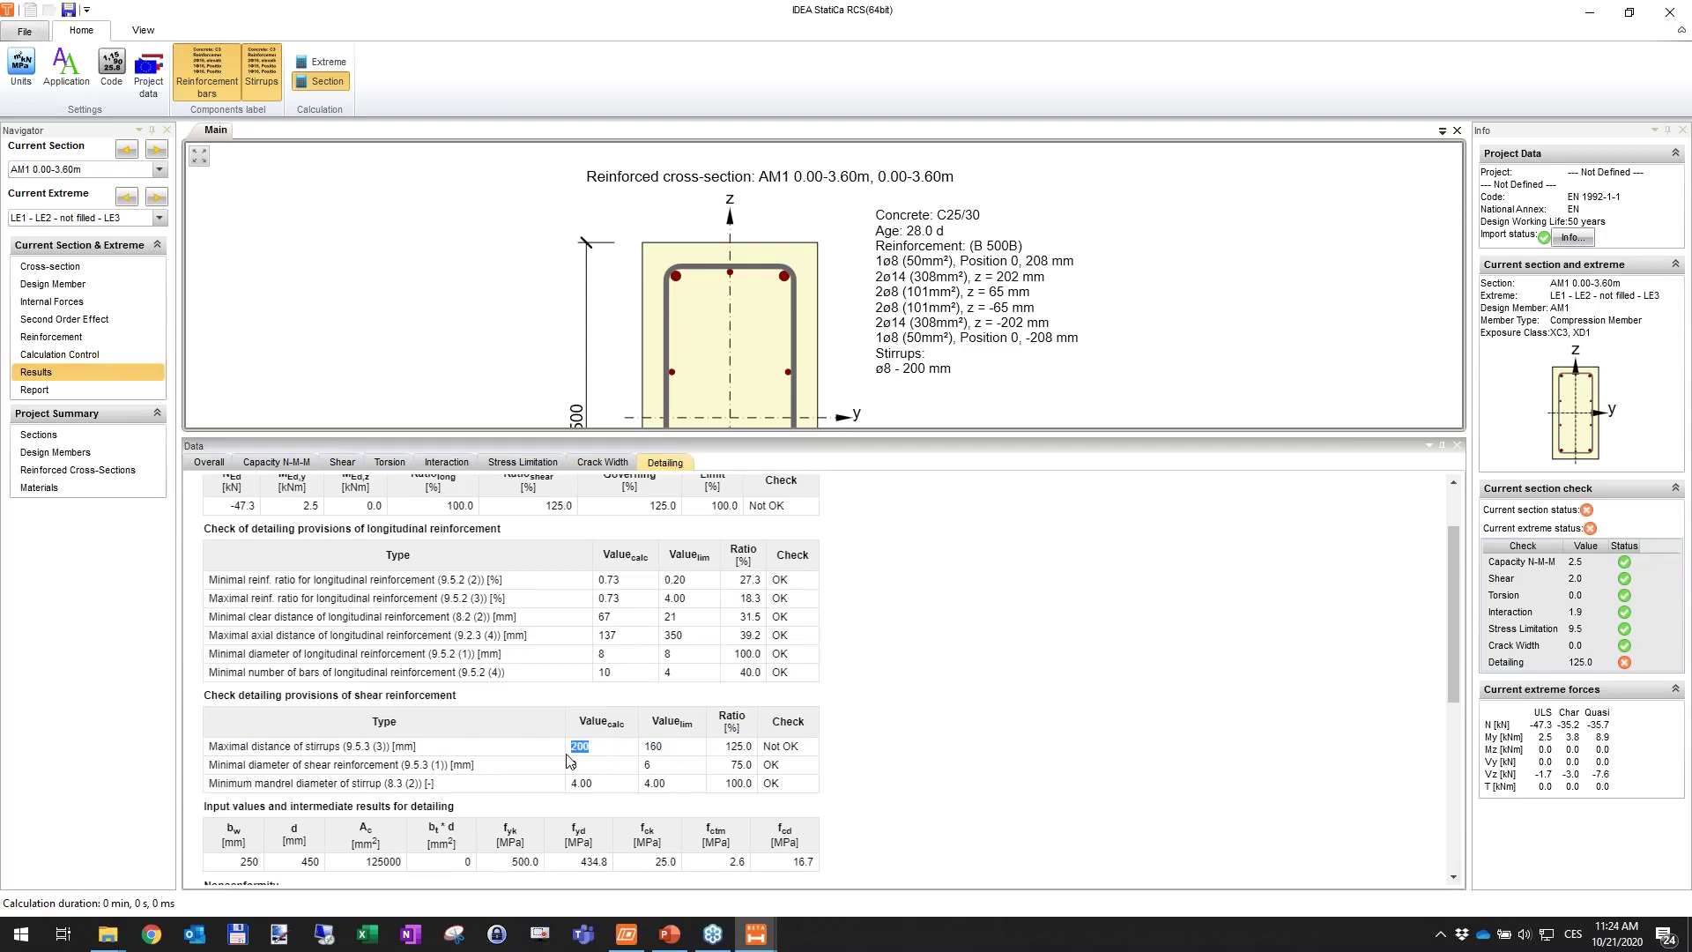
click(667, 751)
drag(913, 435, 911, 581)
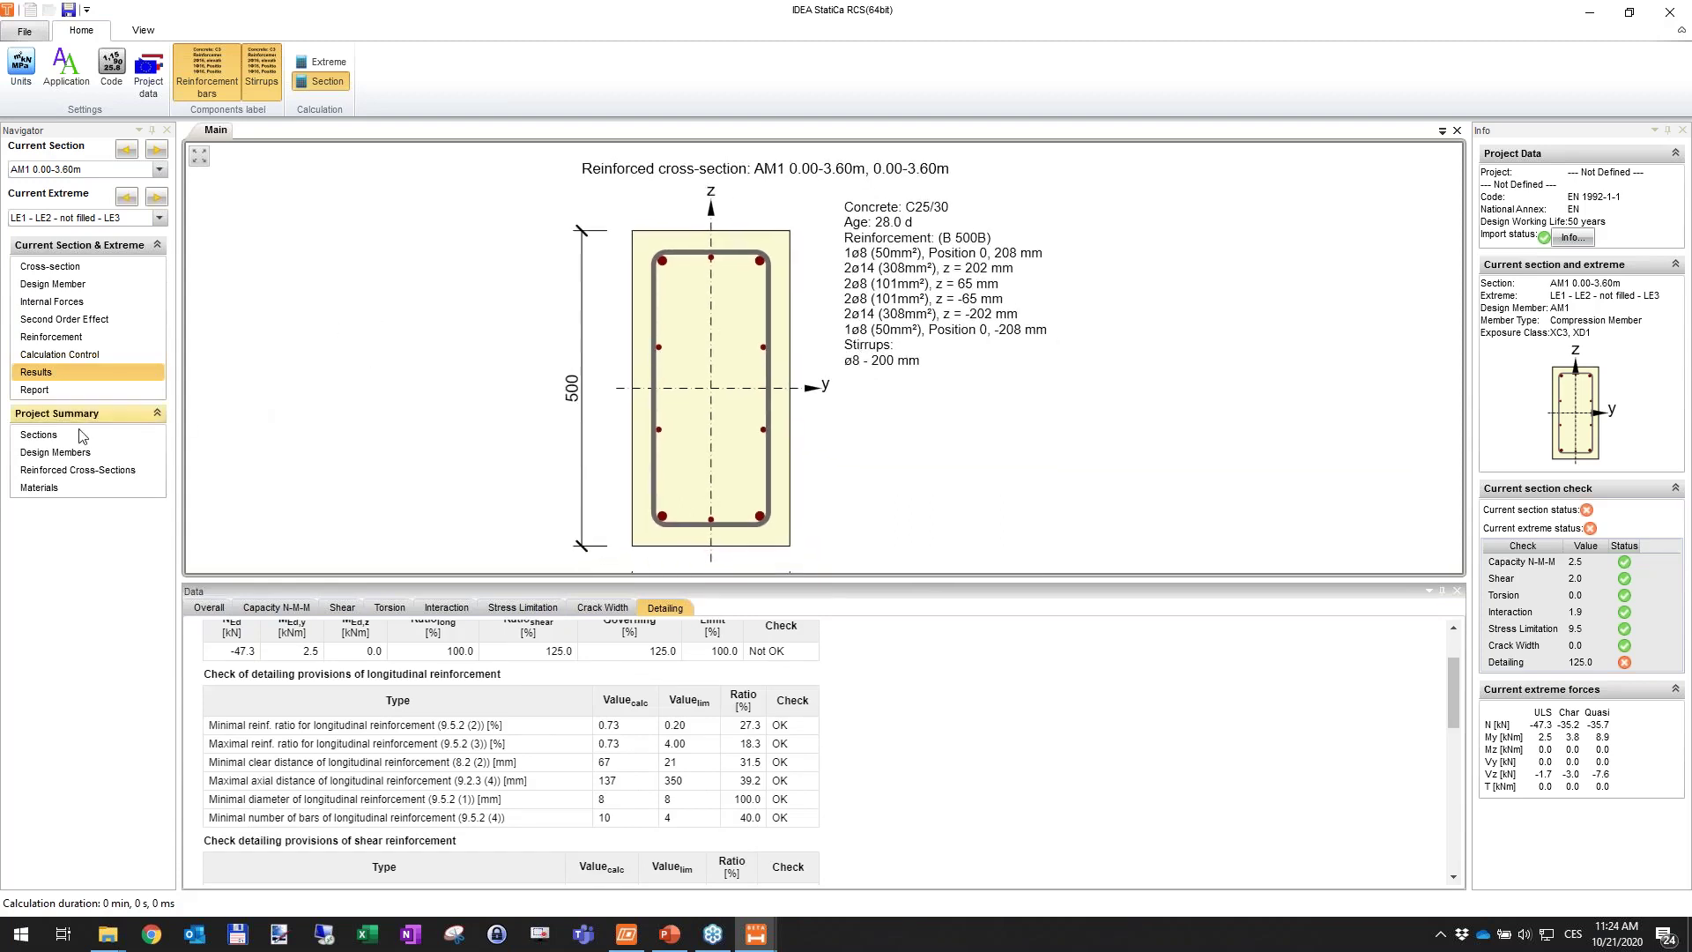
Return to the sections overview and display the detailing results of the middle beam section AM2 1.50-4.50m.
click(45, 435)
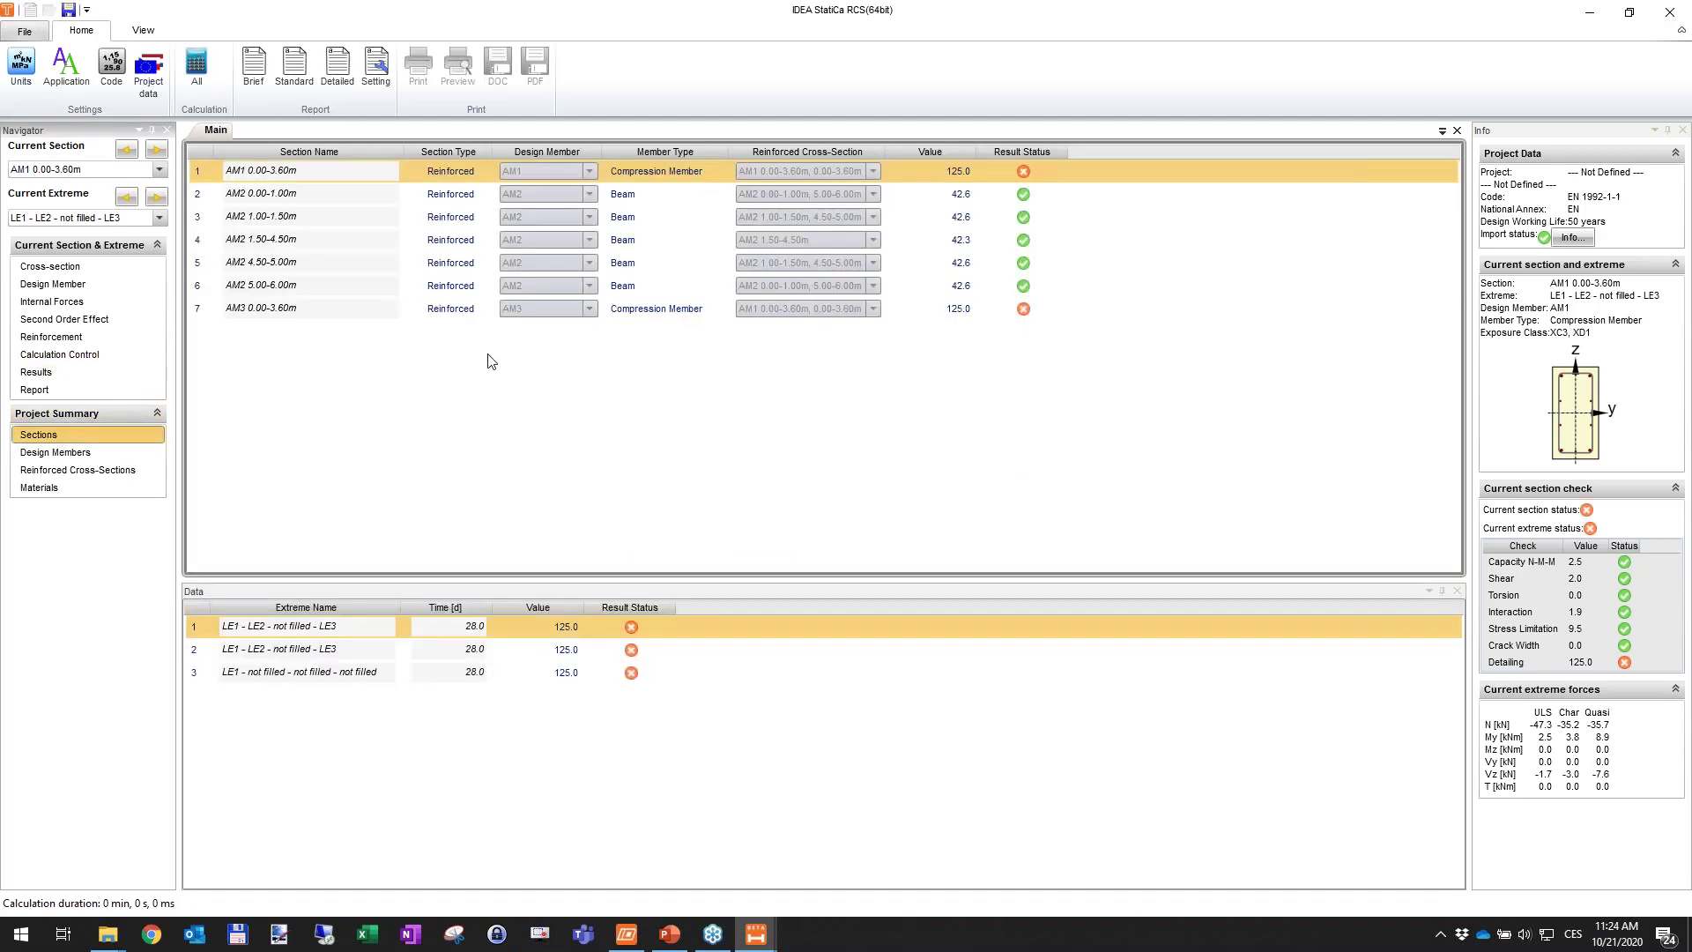
click(668, 216)
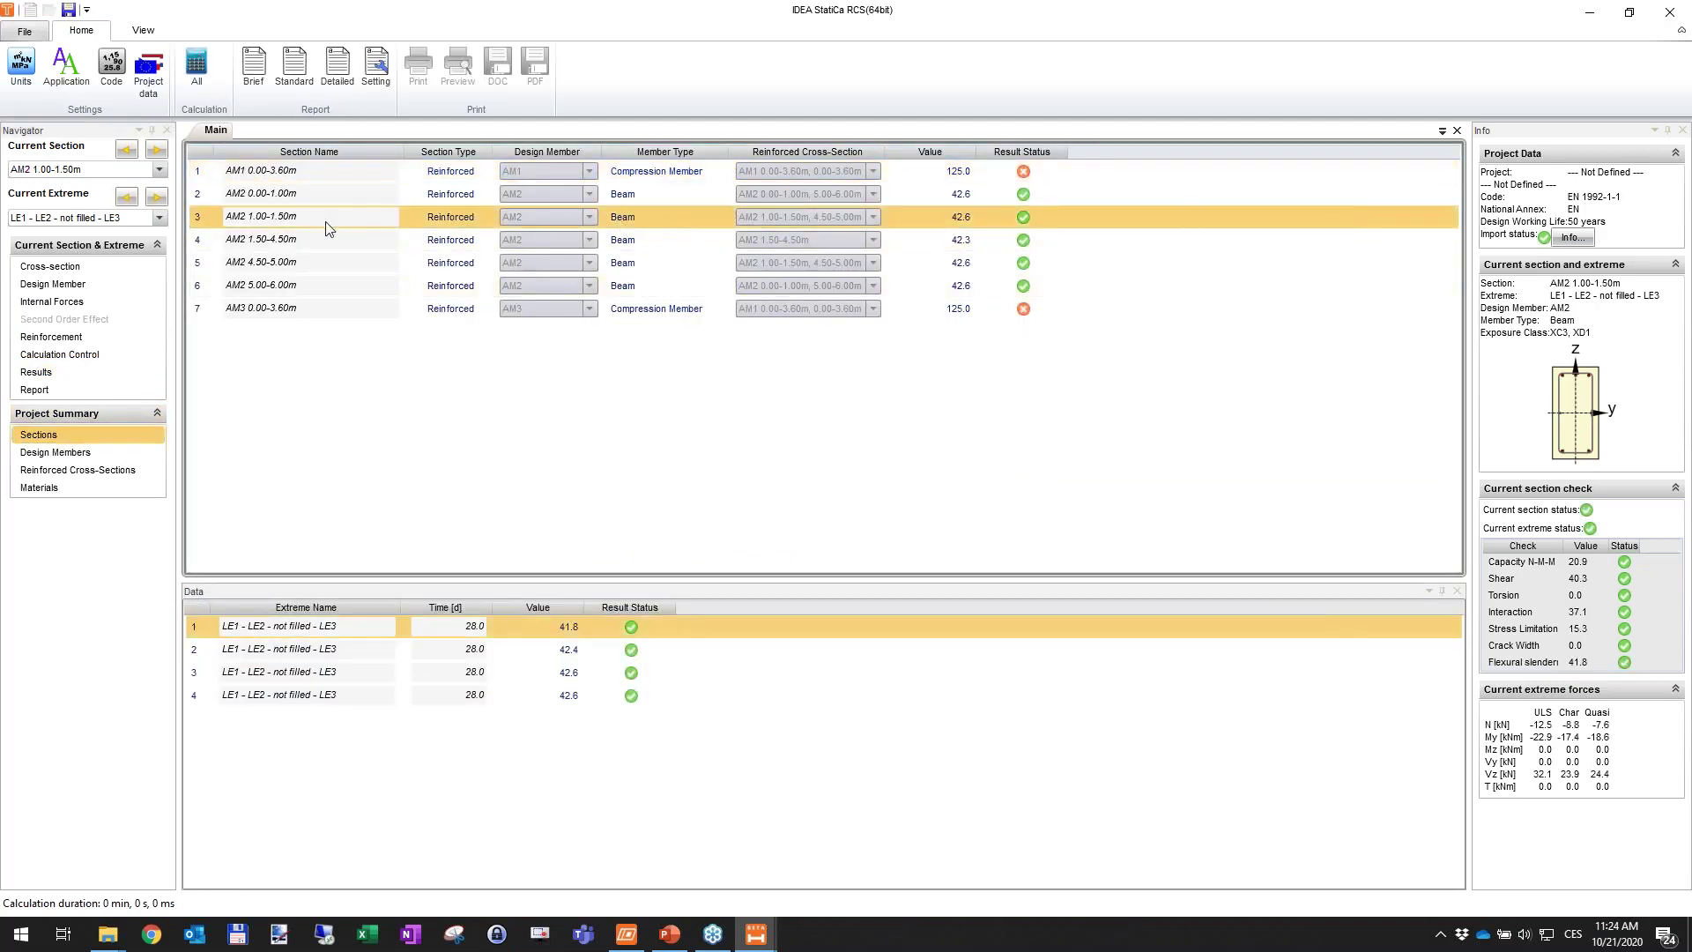
click(320, 251)
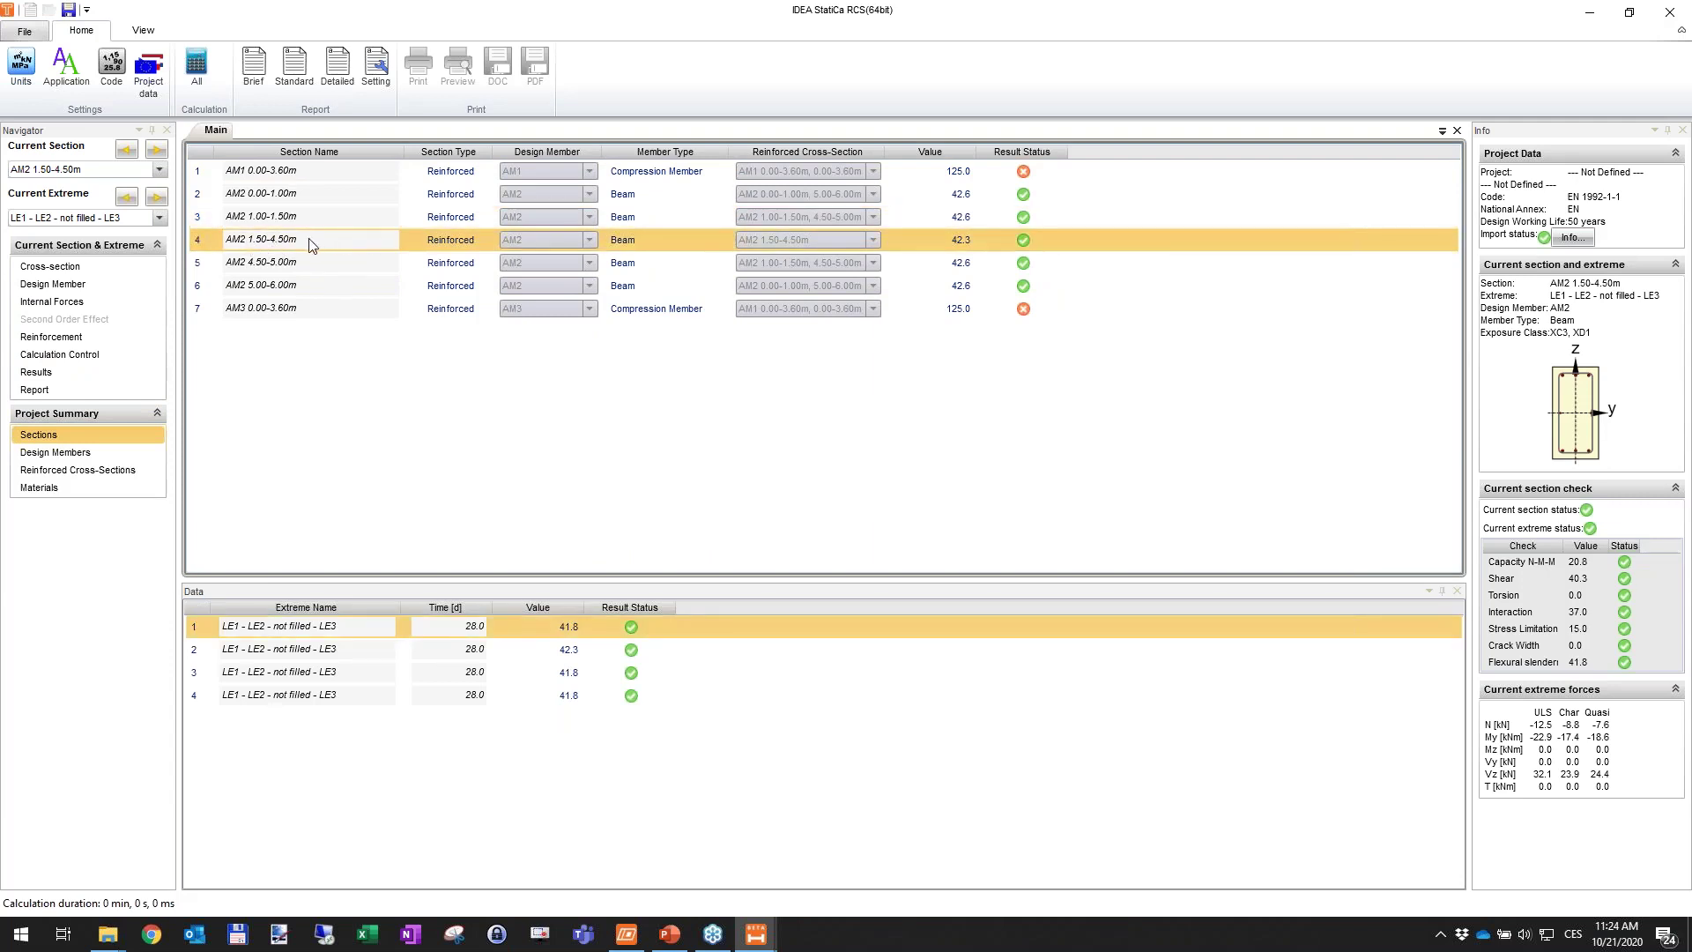
click(72, 370)
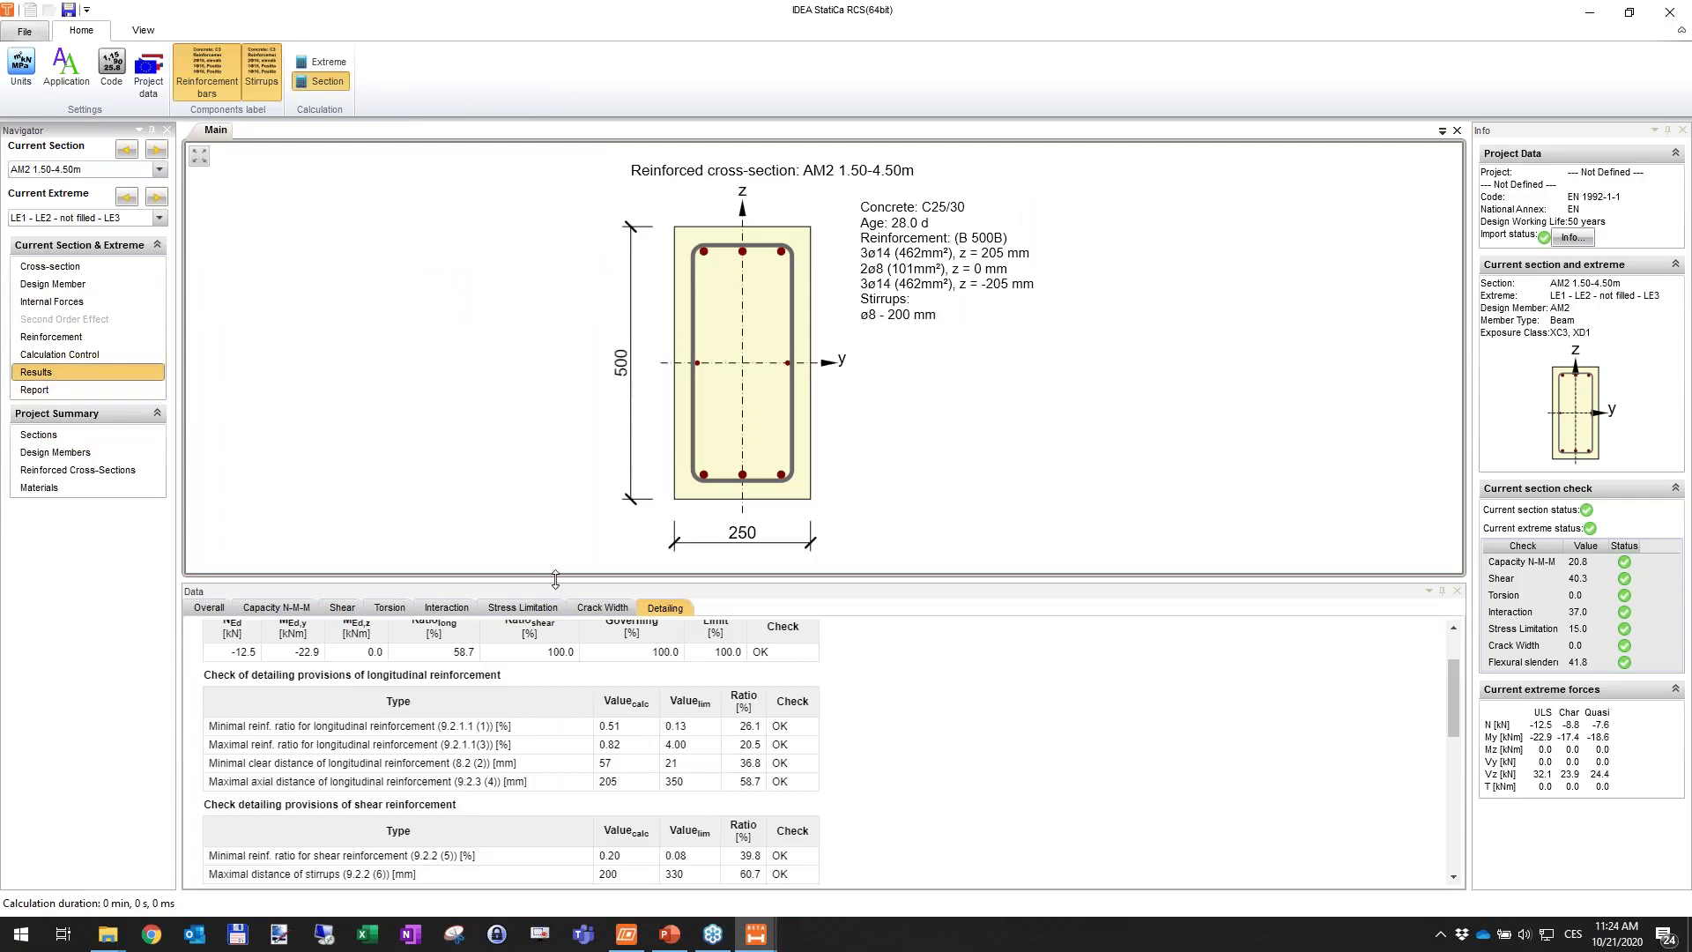
drag(557, 580, 572, 451)
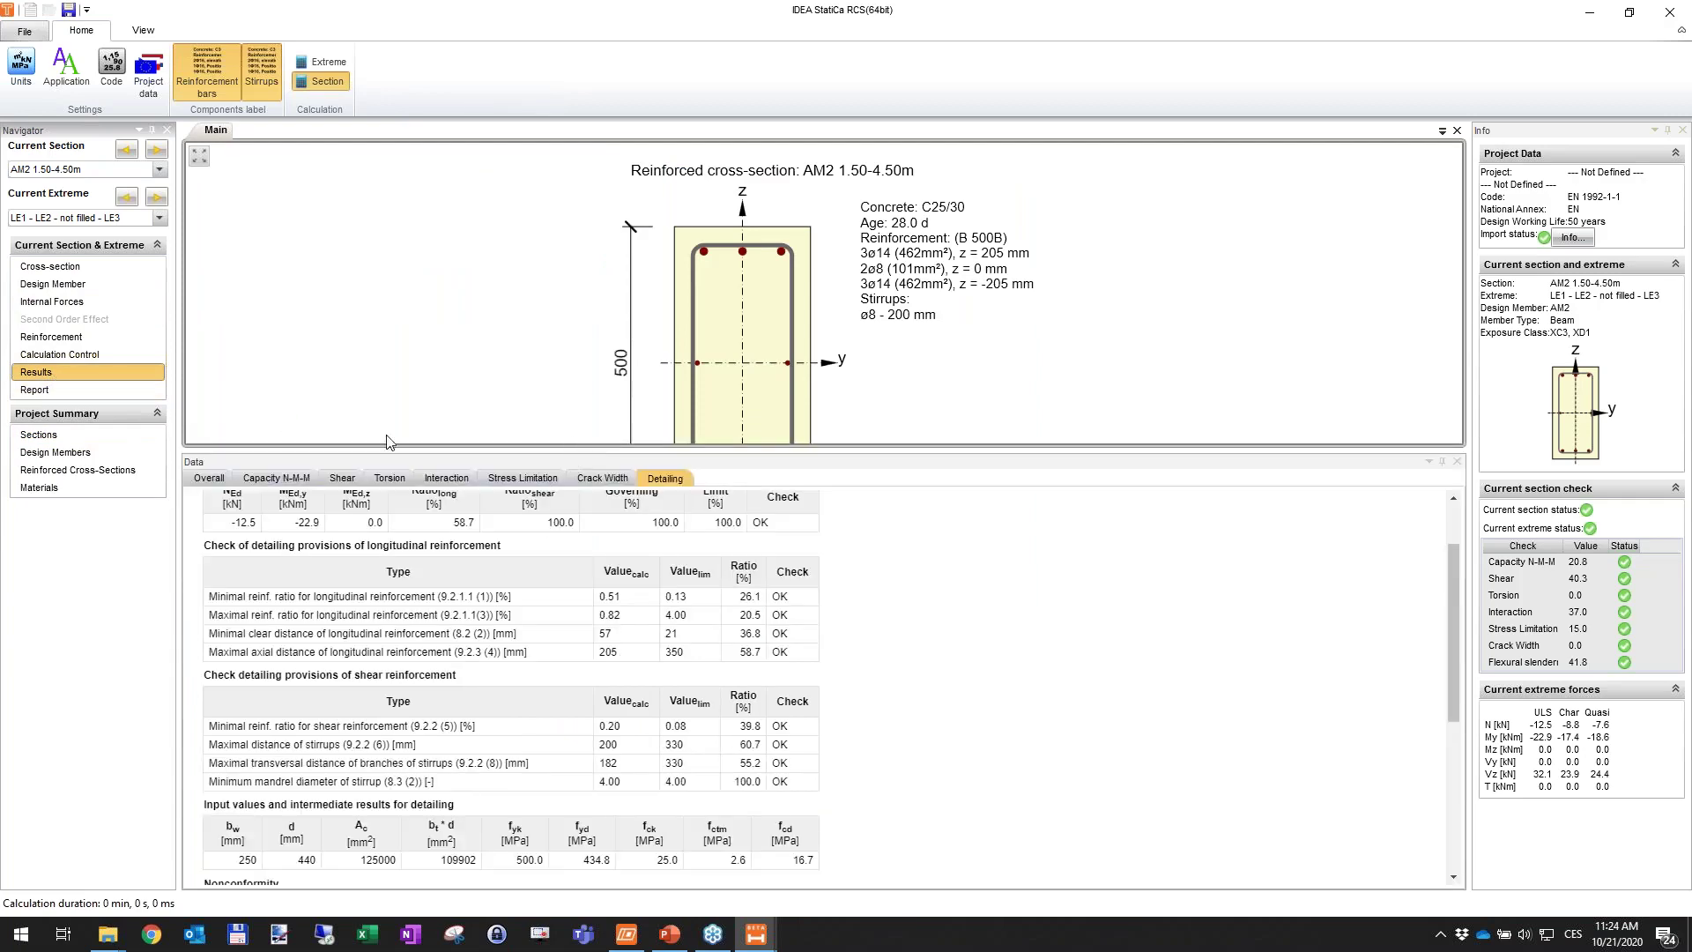
Review the Capacity N-M-M, Shear, Interaction and Stress Limitation results of section AM2 1.50-4.50m.
click(279, 480)
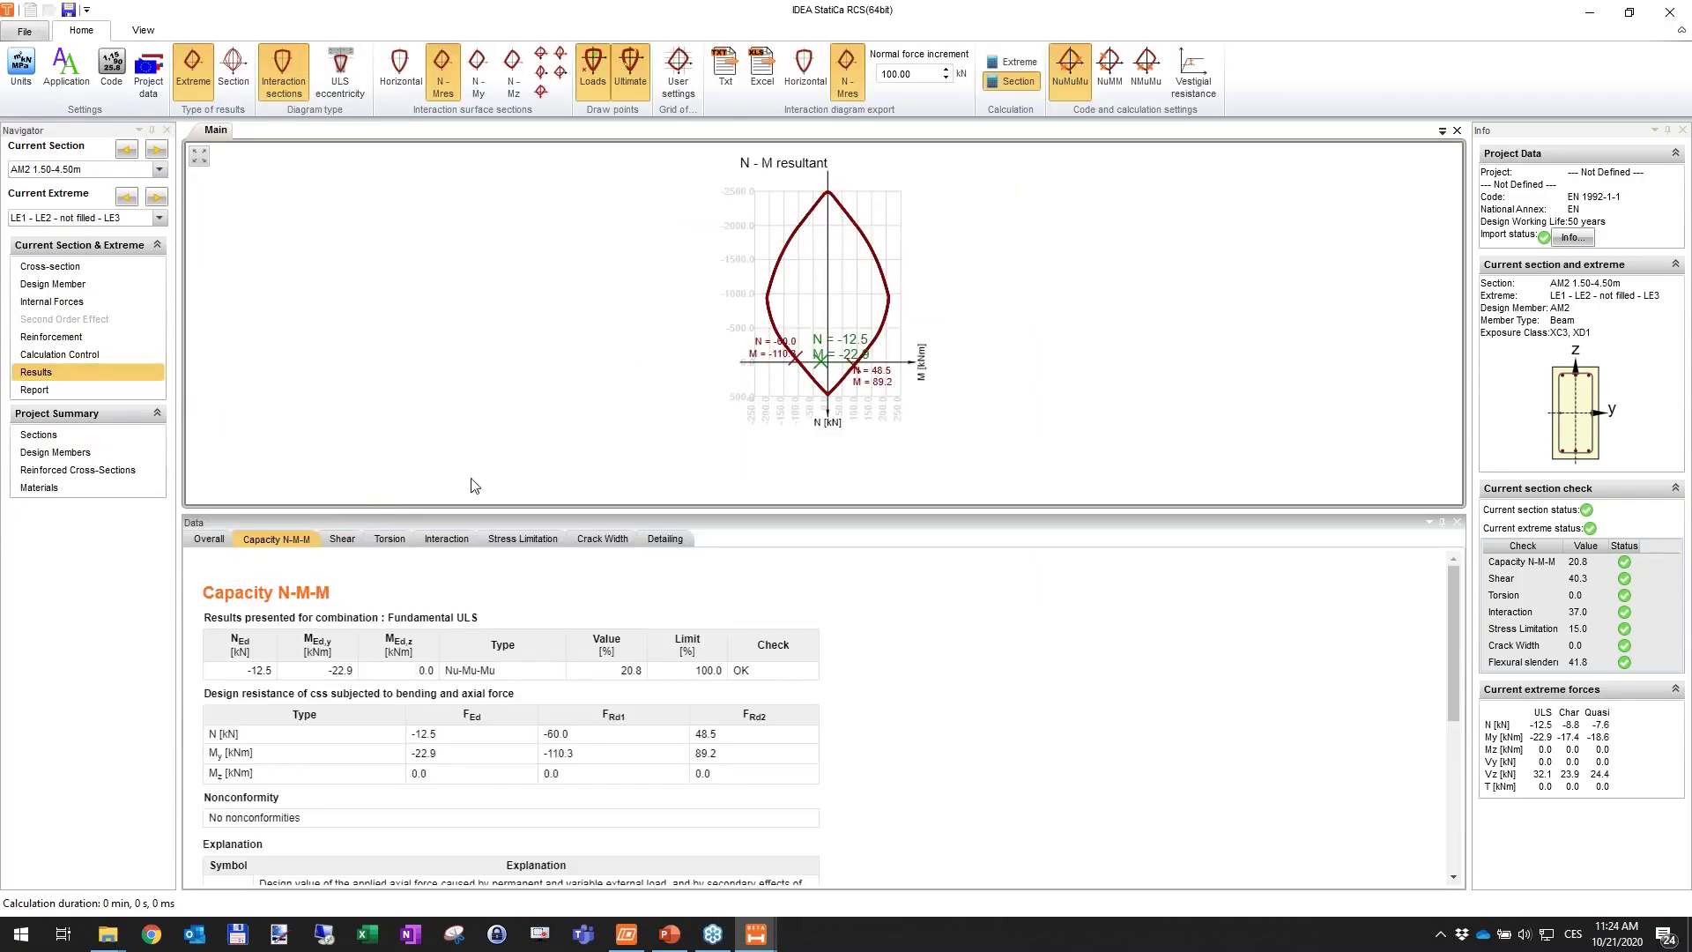
middle_drag(855, 344, 825, 360)
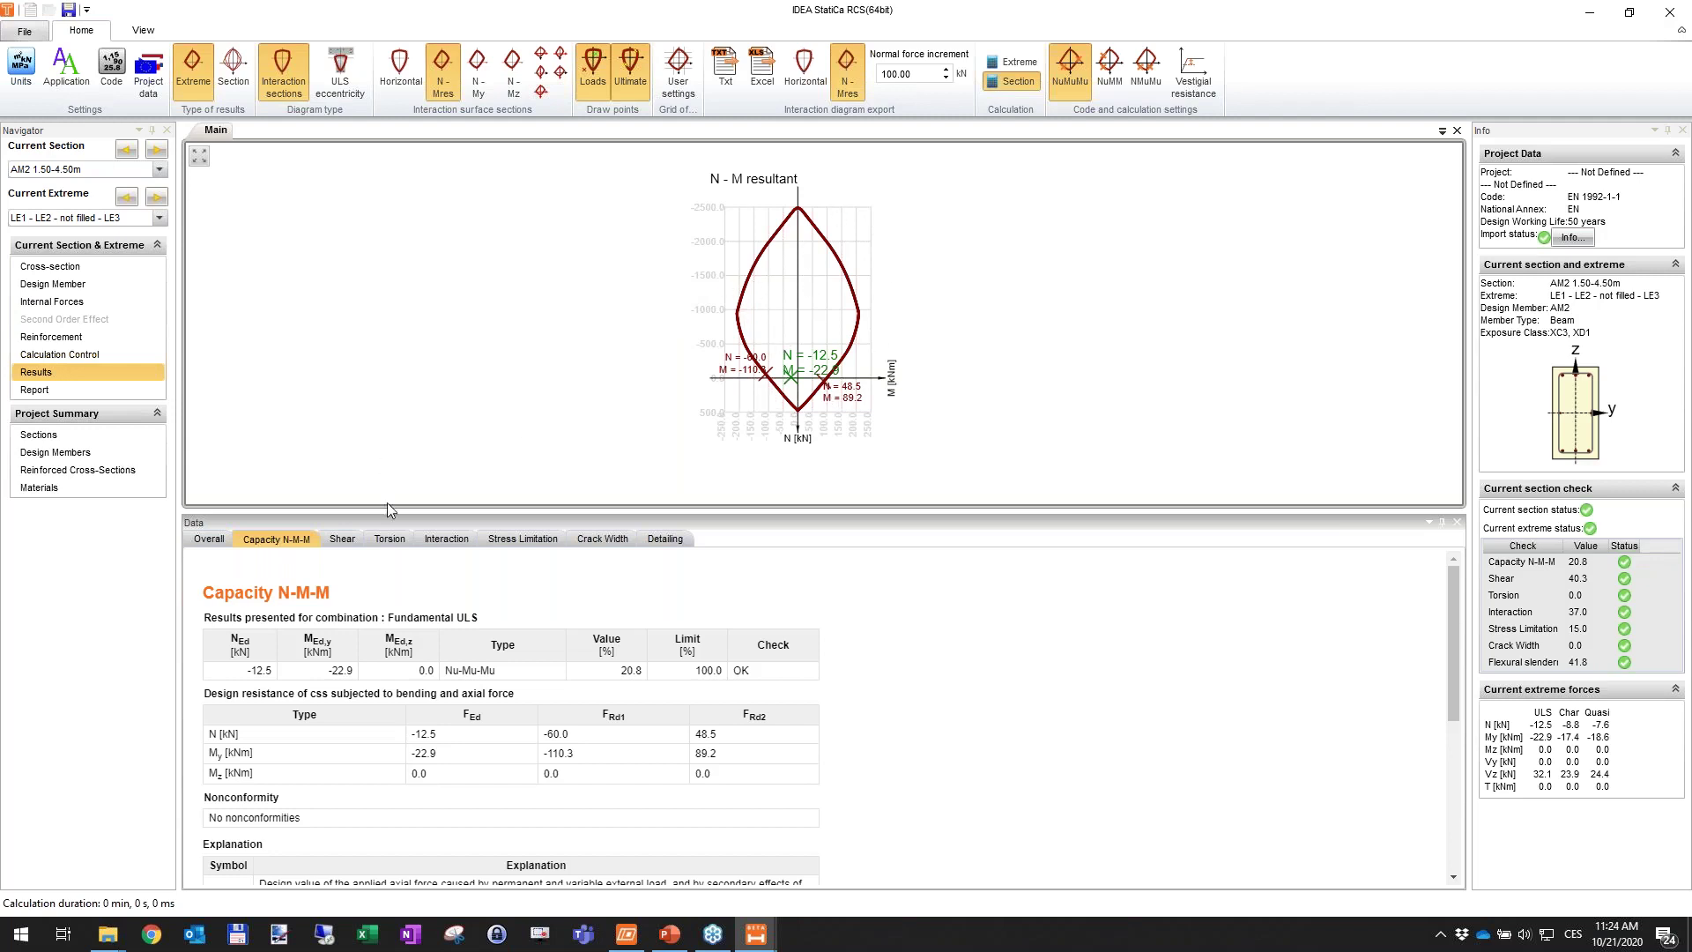
click(343, 540)
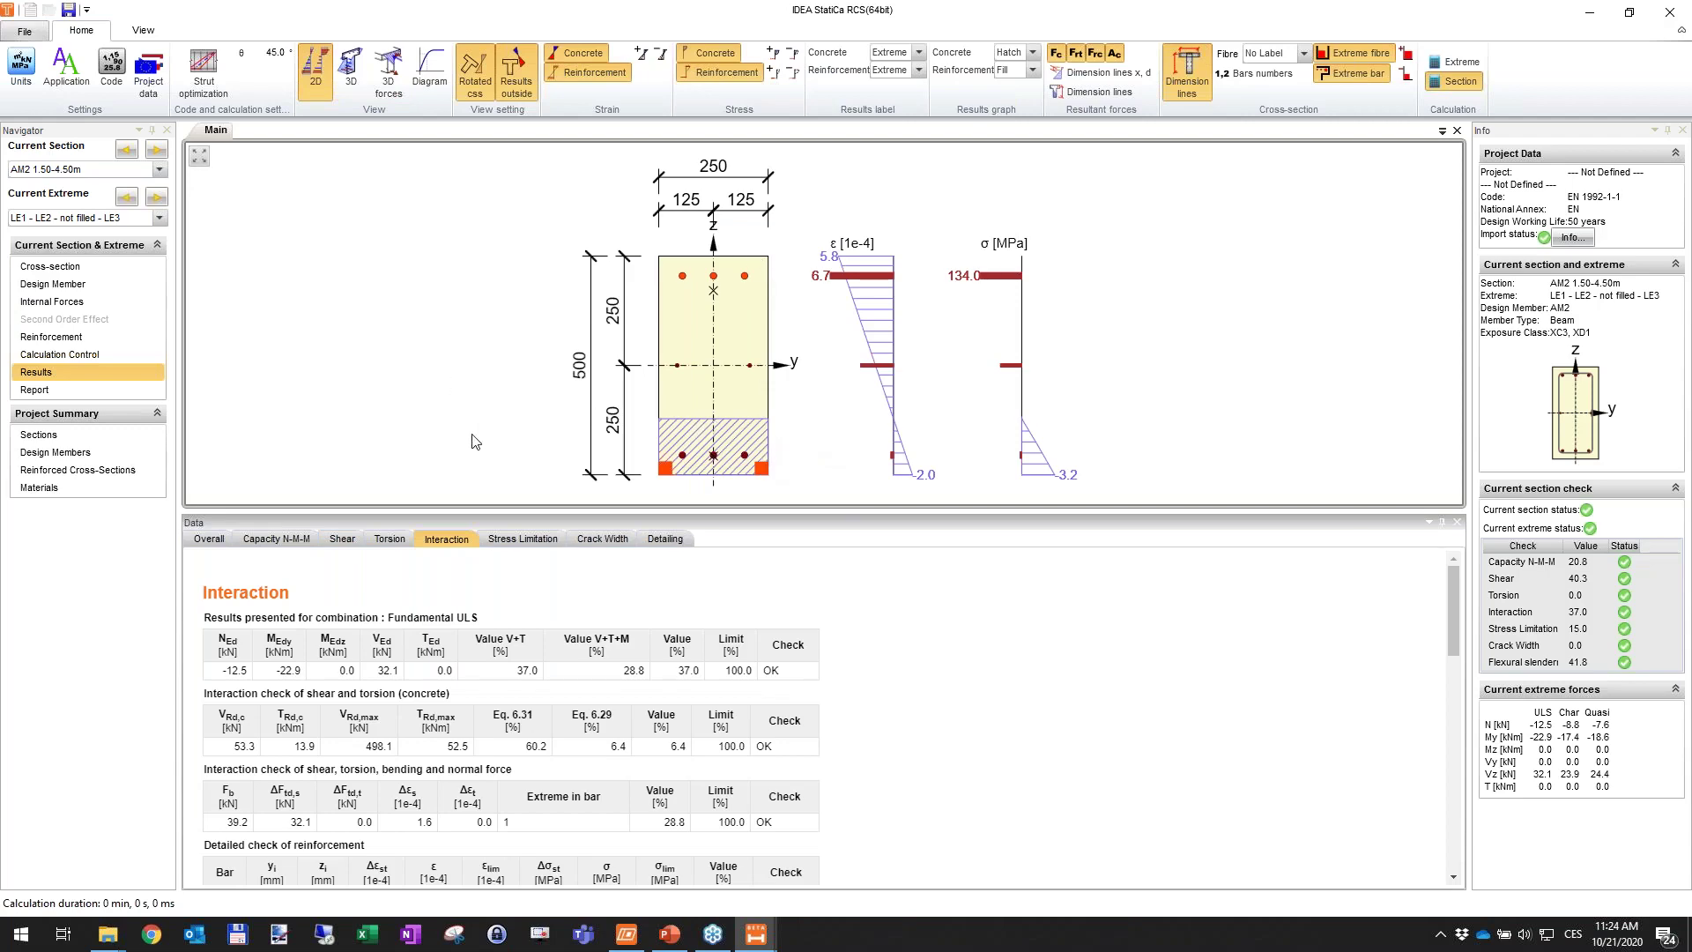
click(534, 544)
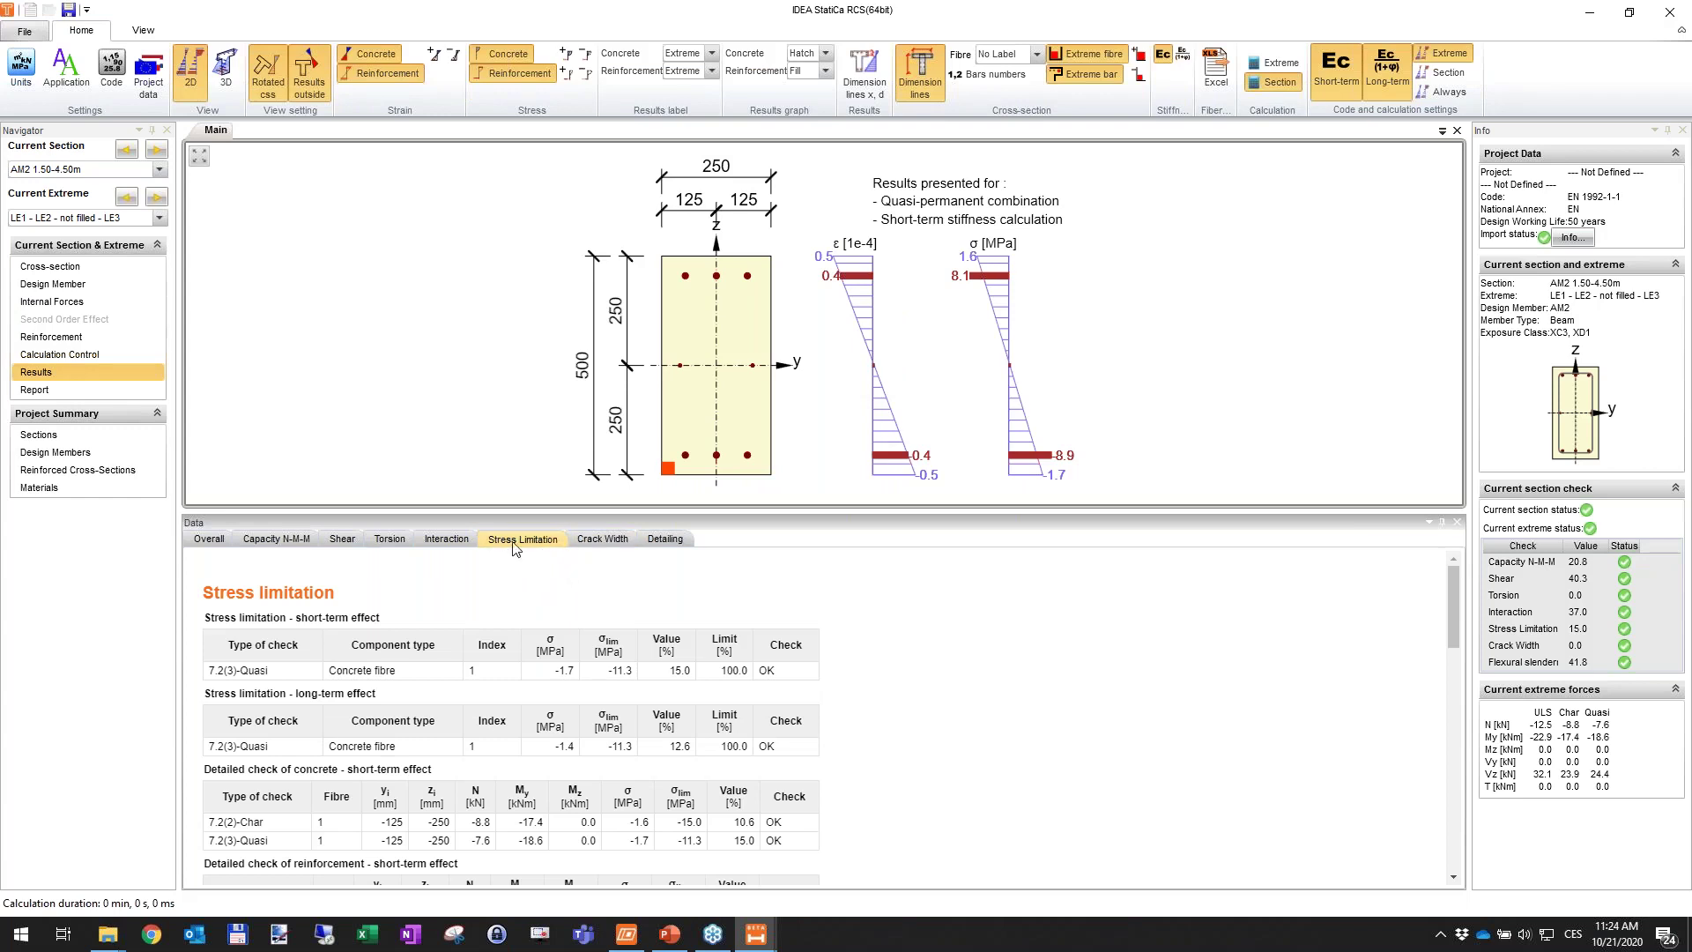
Review the Crack Width results of section AM2 1.50-4.50m, including the creep coefficient and nonconformities.
click(617, 546)
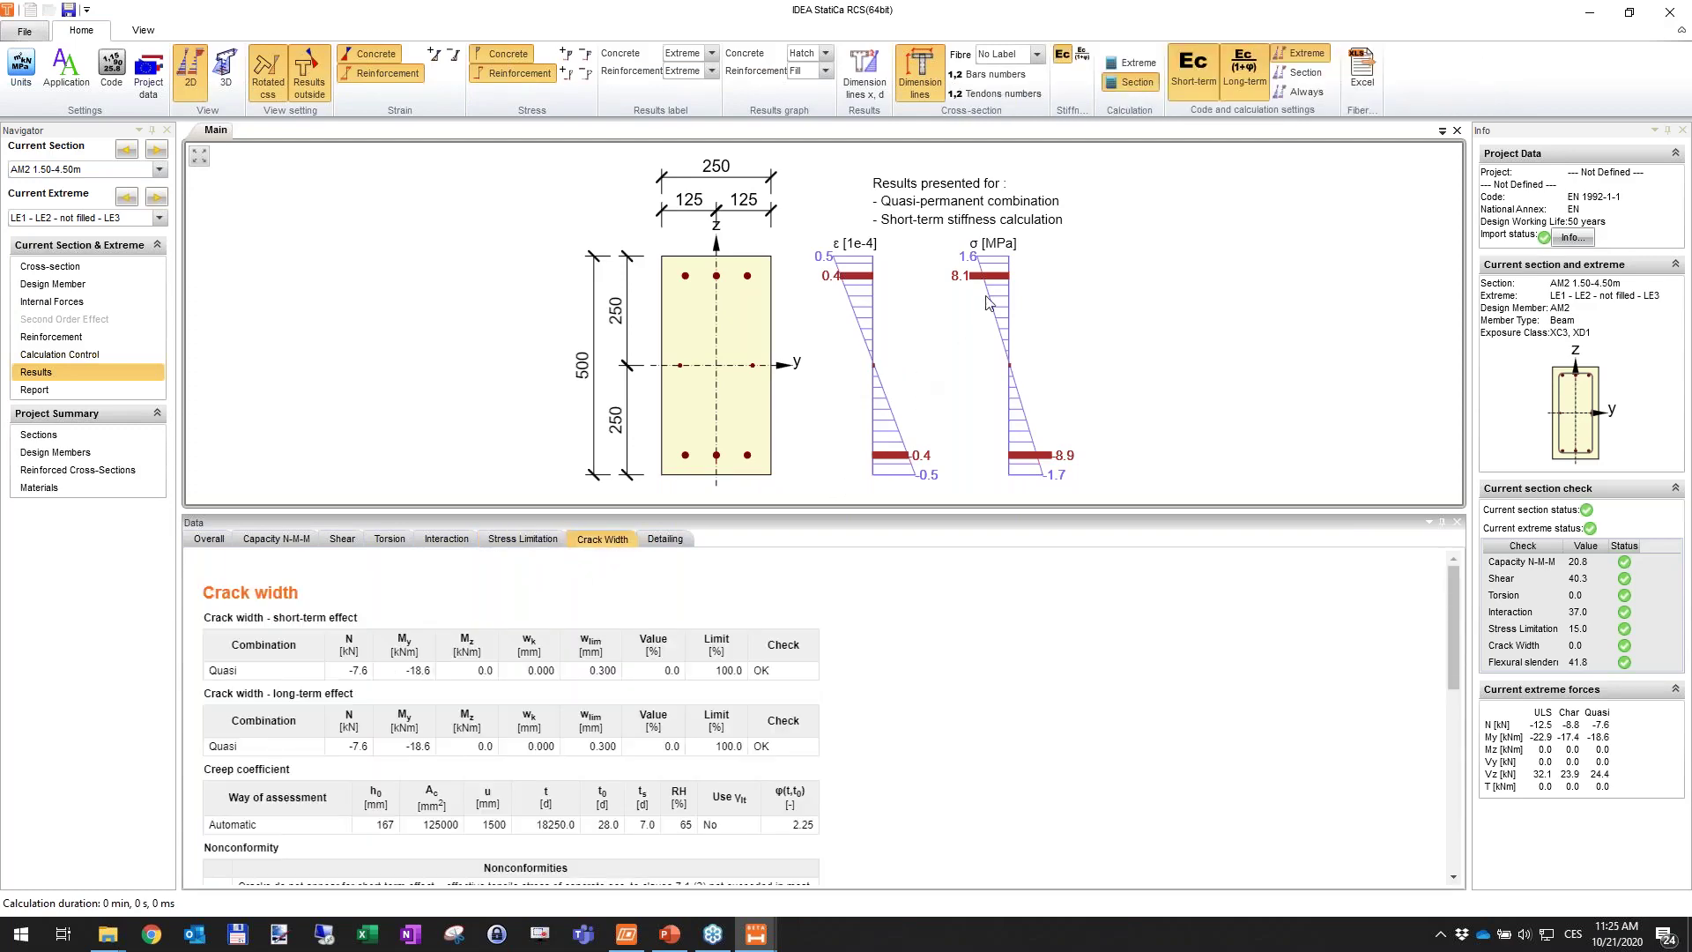
scroll(617, 679, down, 3)
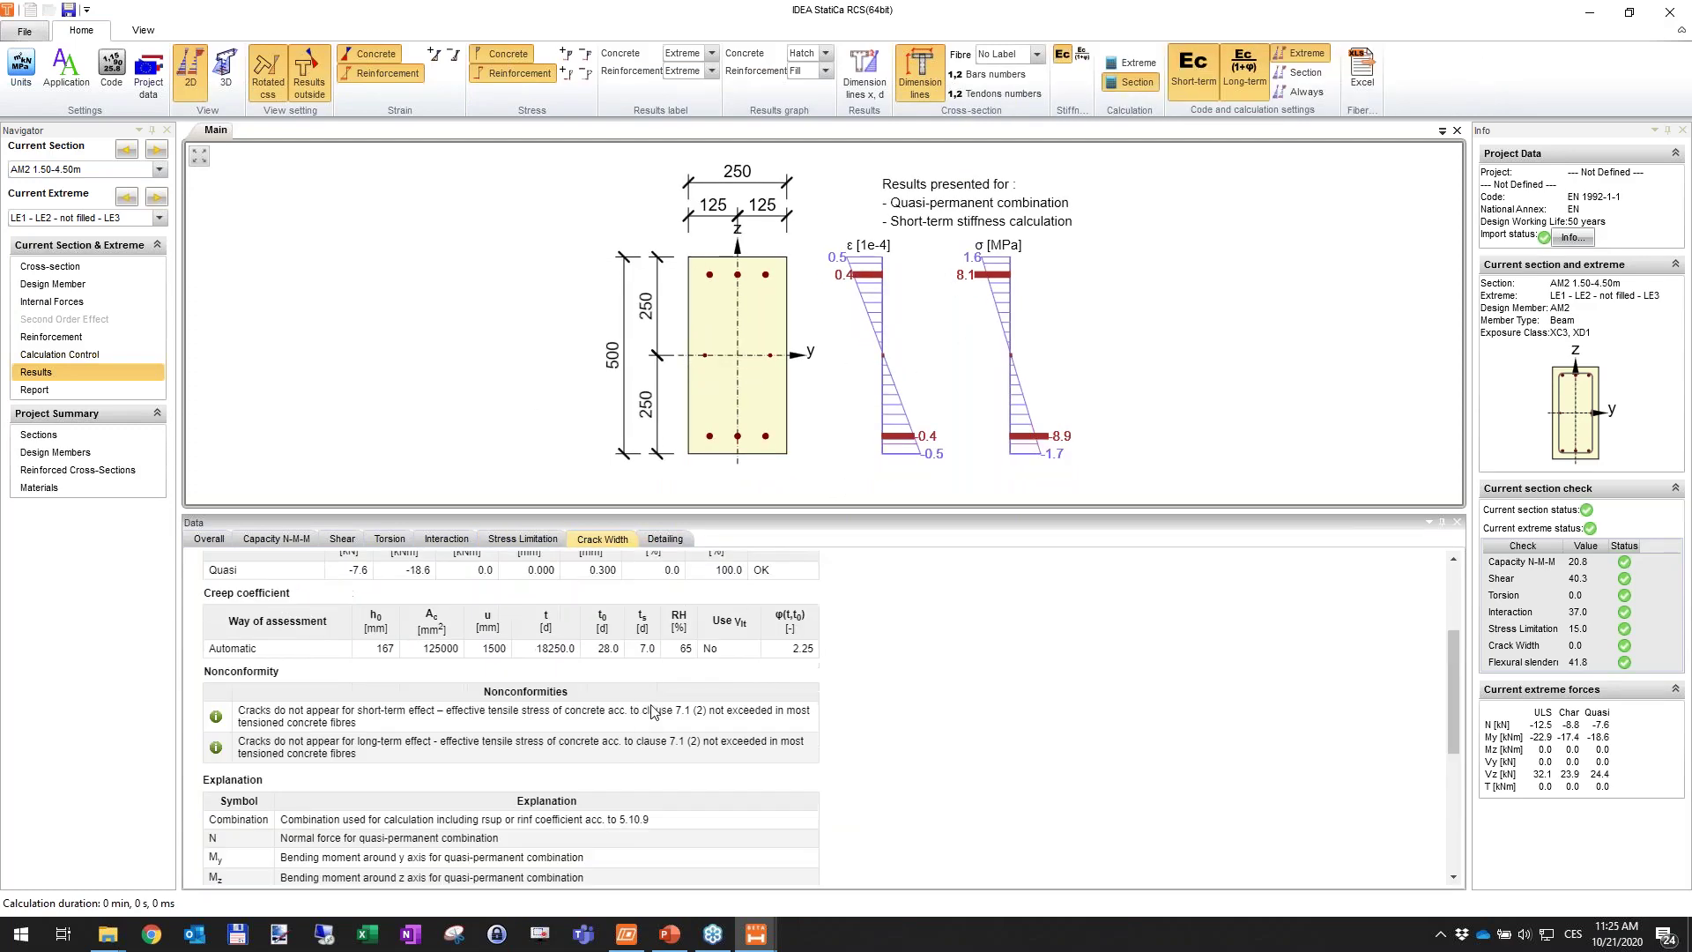
scroll(965, 741, up, 3)
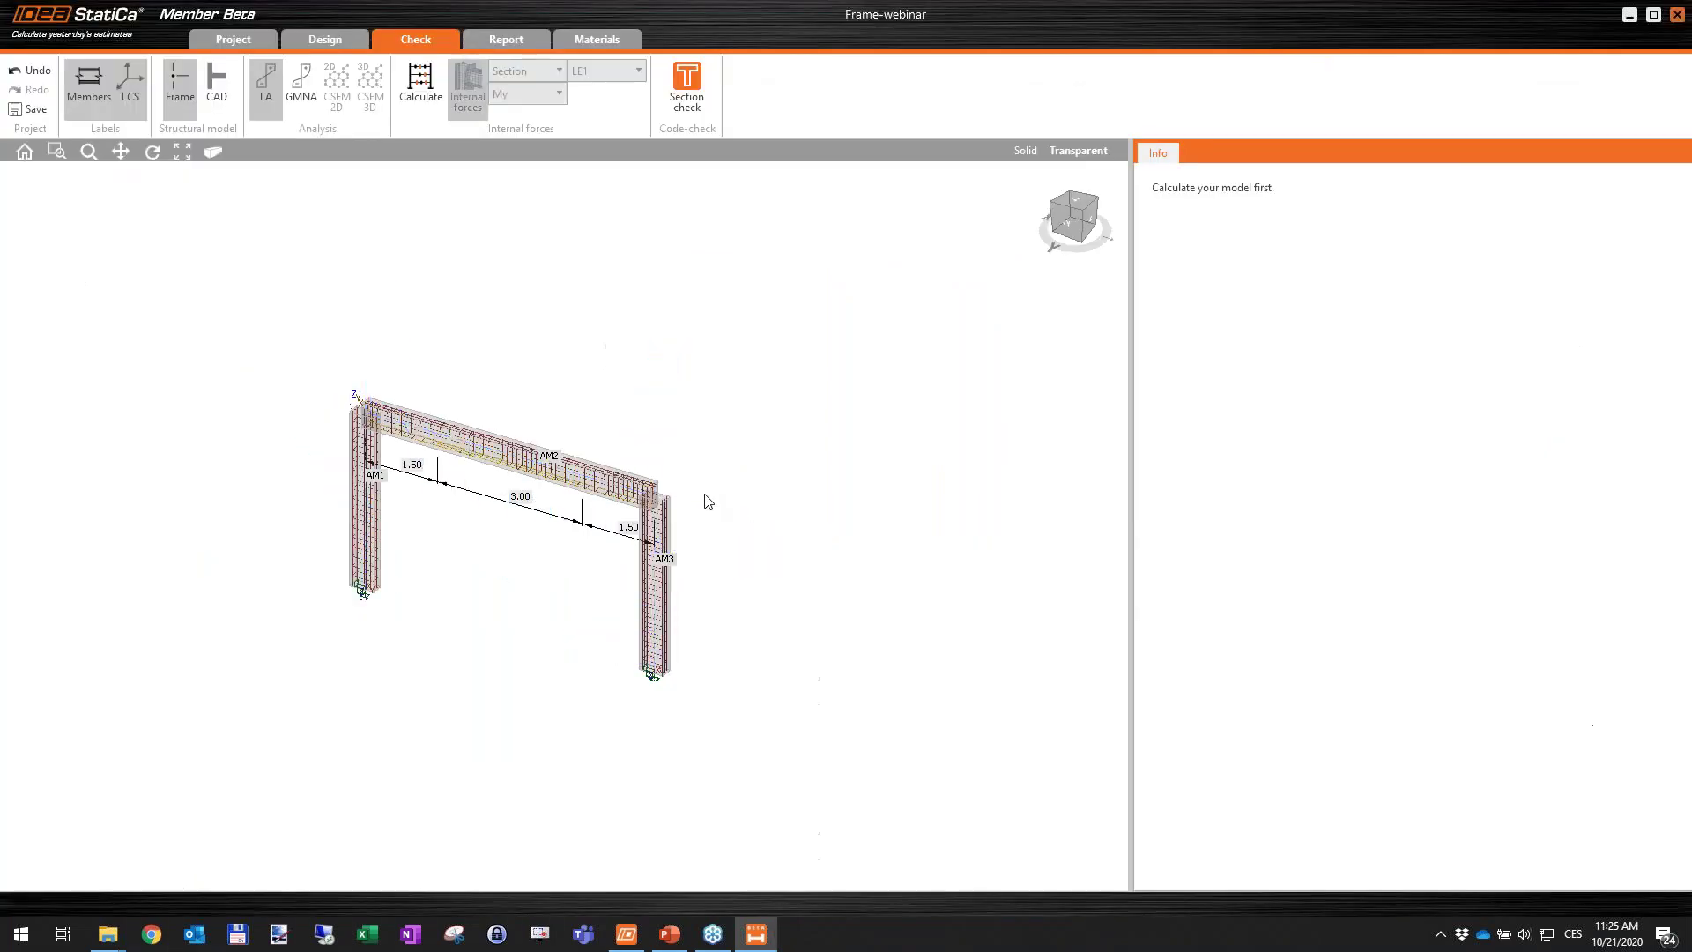
Return to the frame design and reduce the height of beam AM2's rectangular cross-section to 400 mm.
click(331, 40)
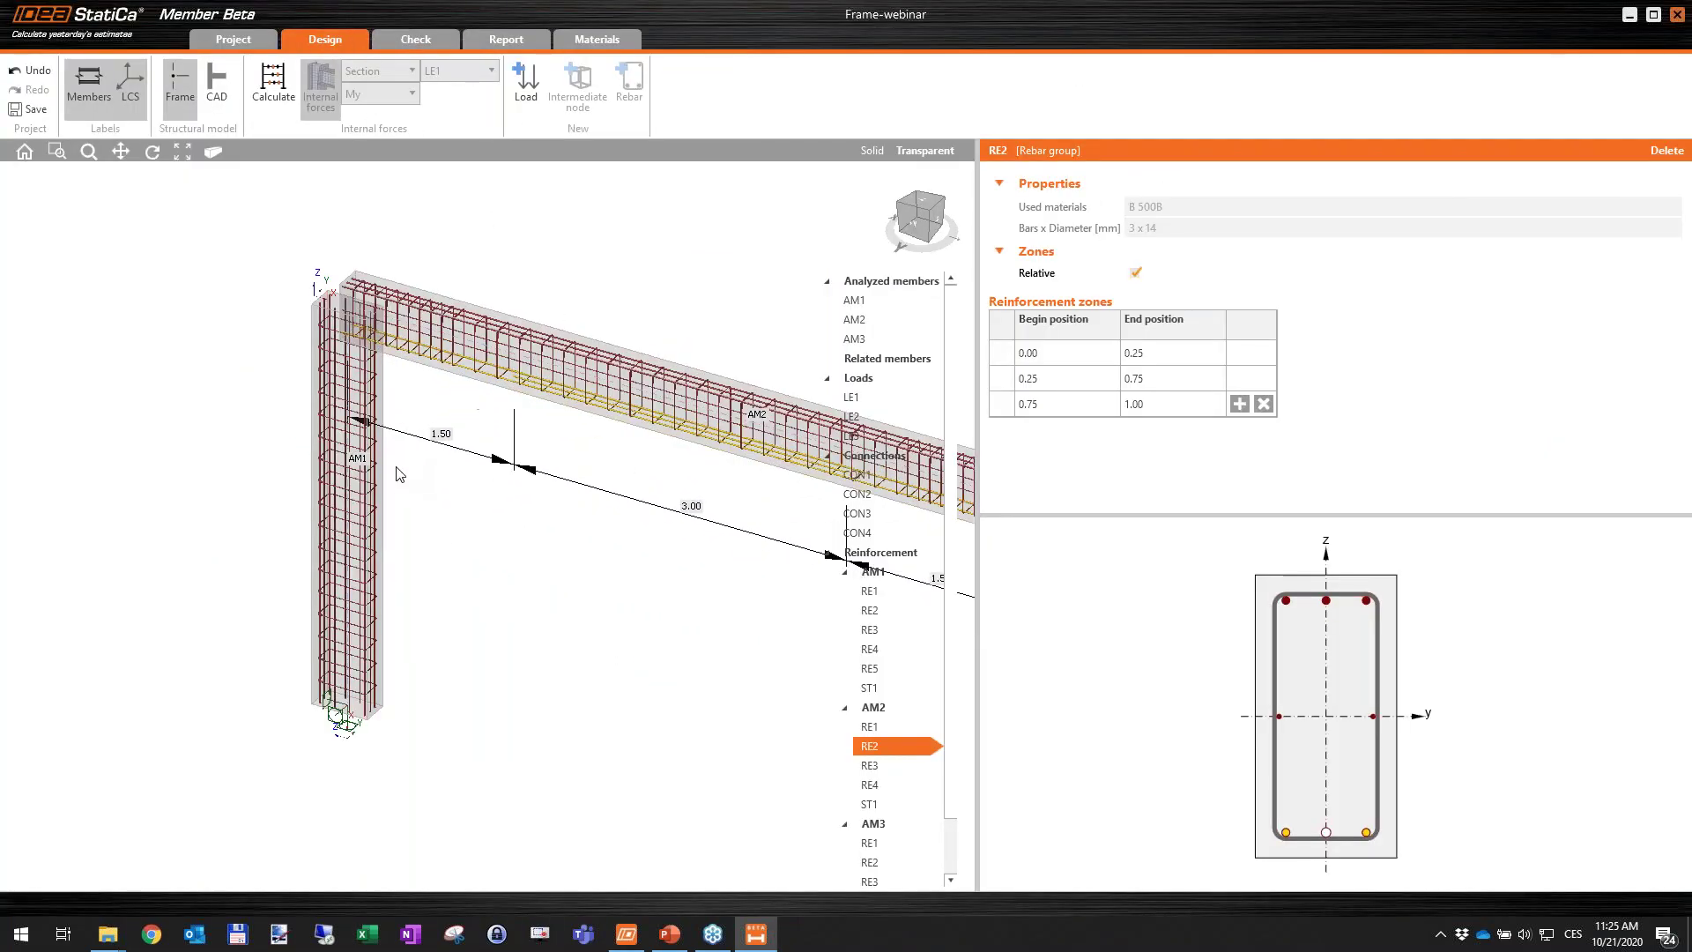
scroll(357, 520, down, 3)
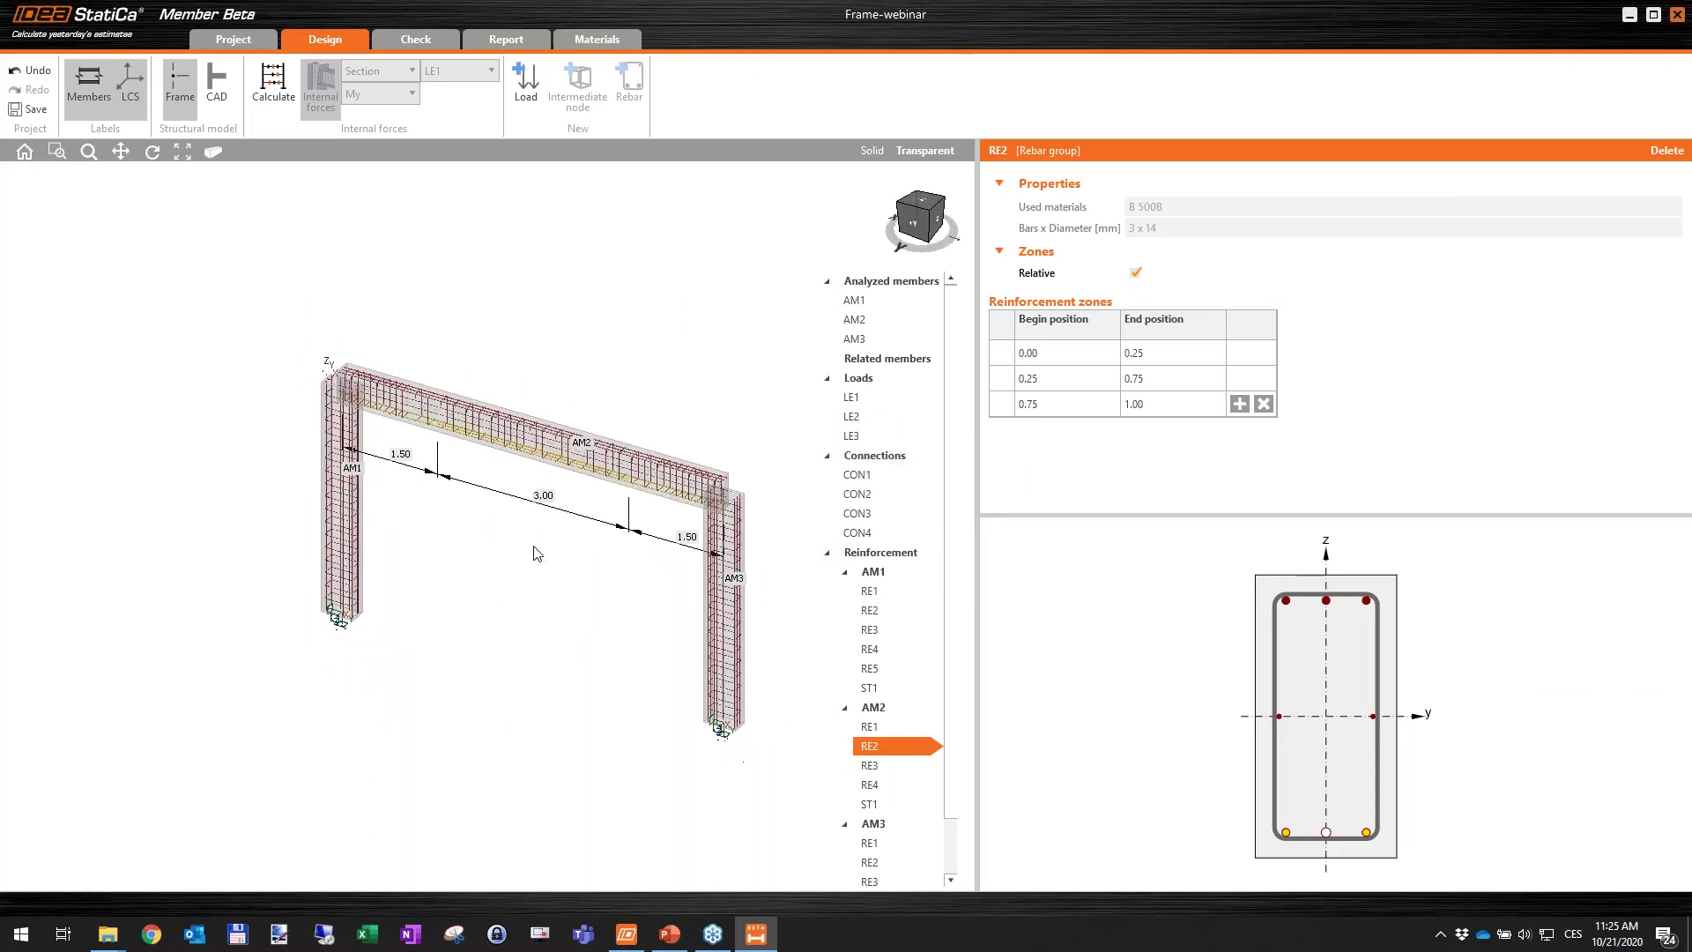
click(525, 450)
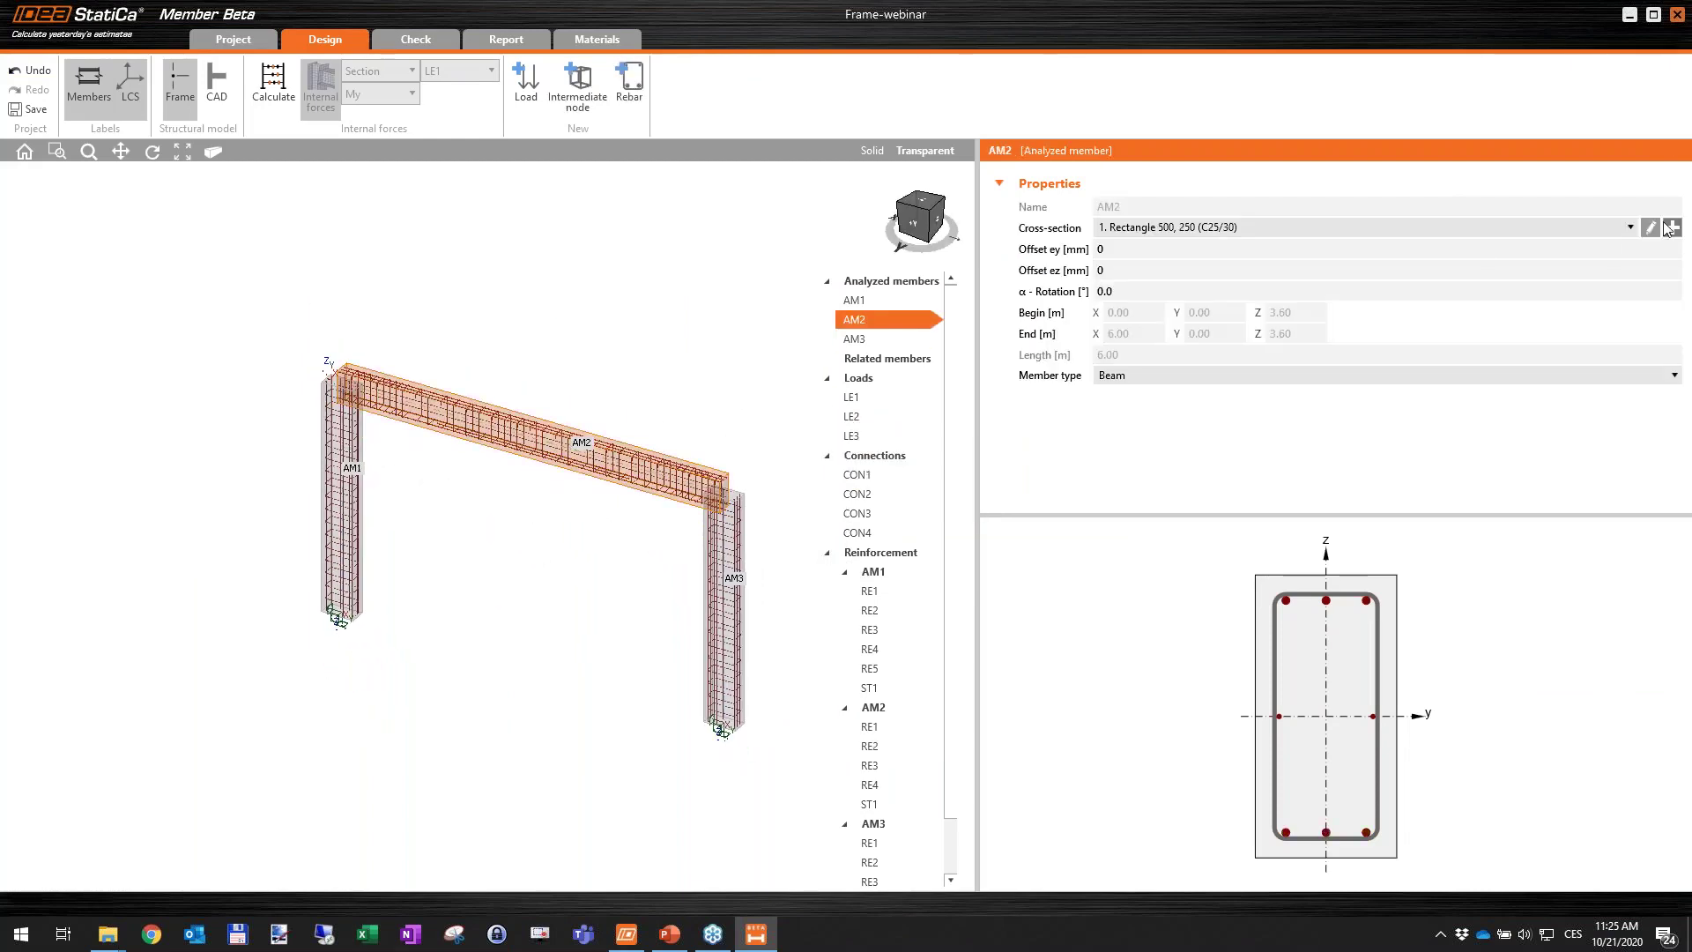
middle_drag(634, 412, 608, 379)
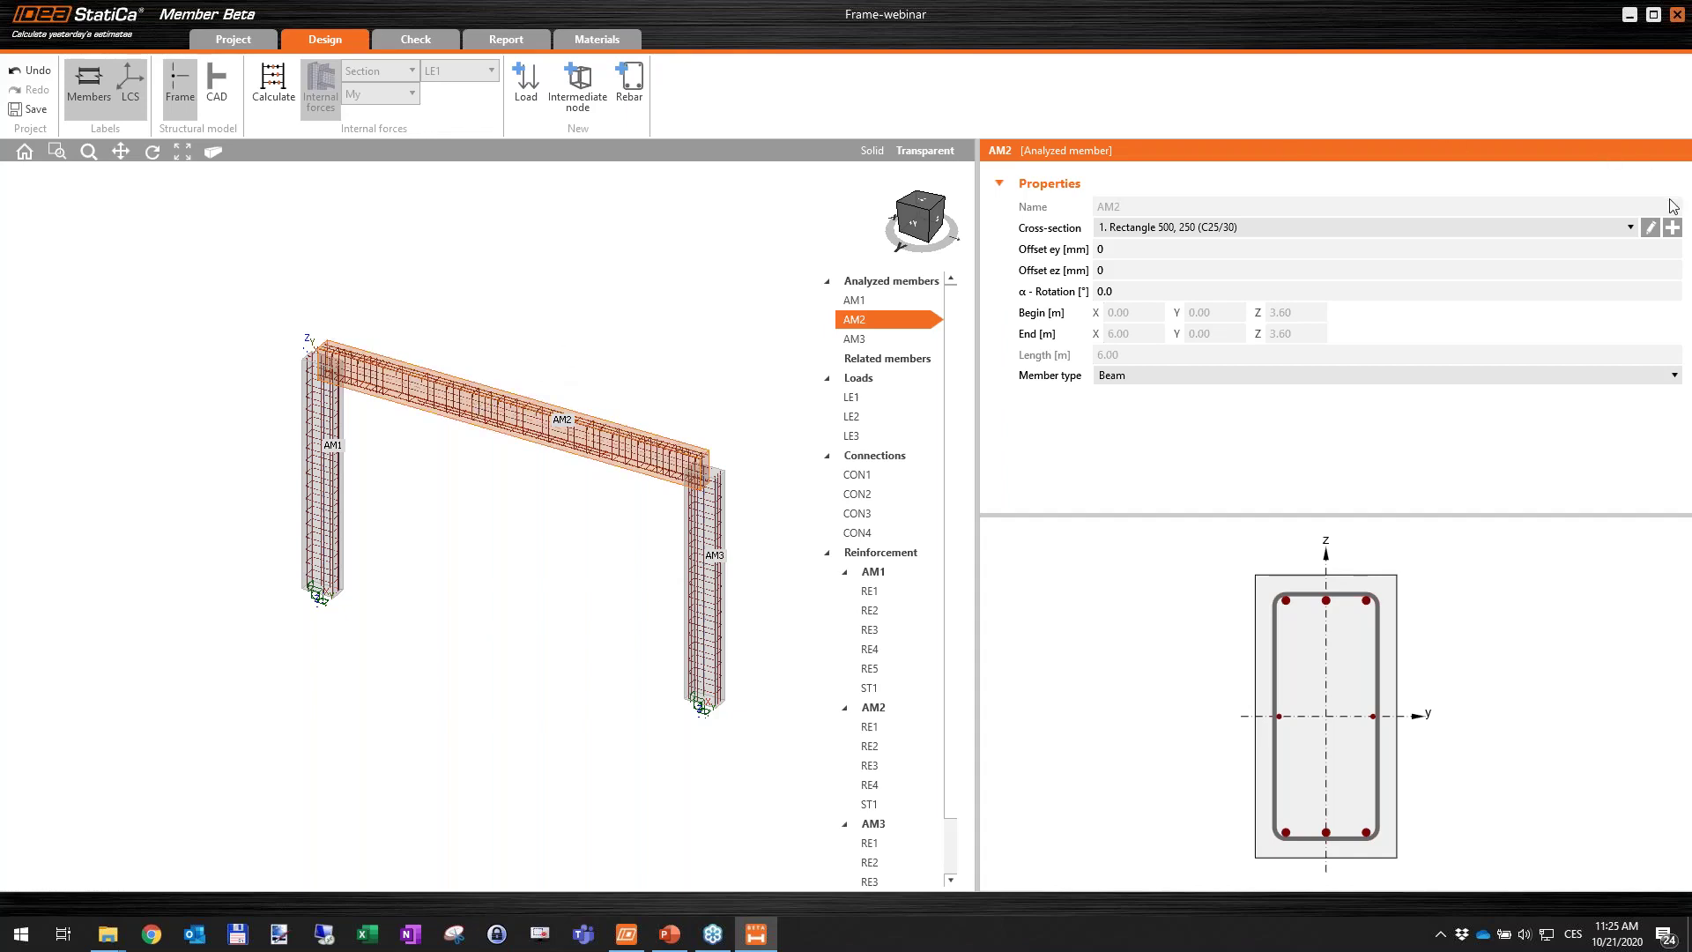
click(1650, 228)
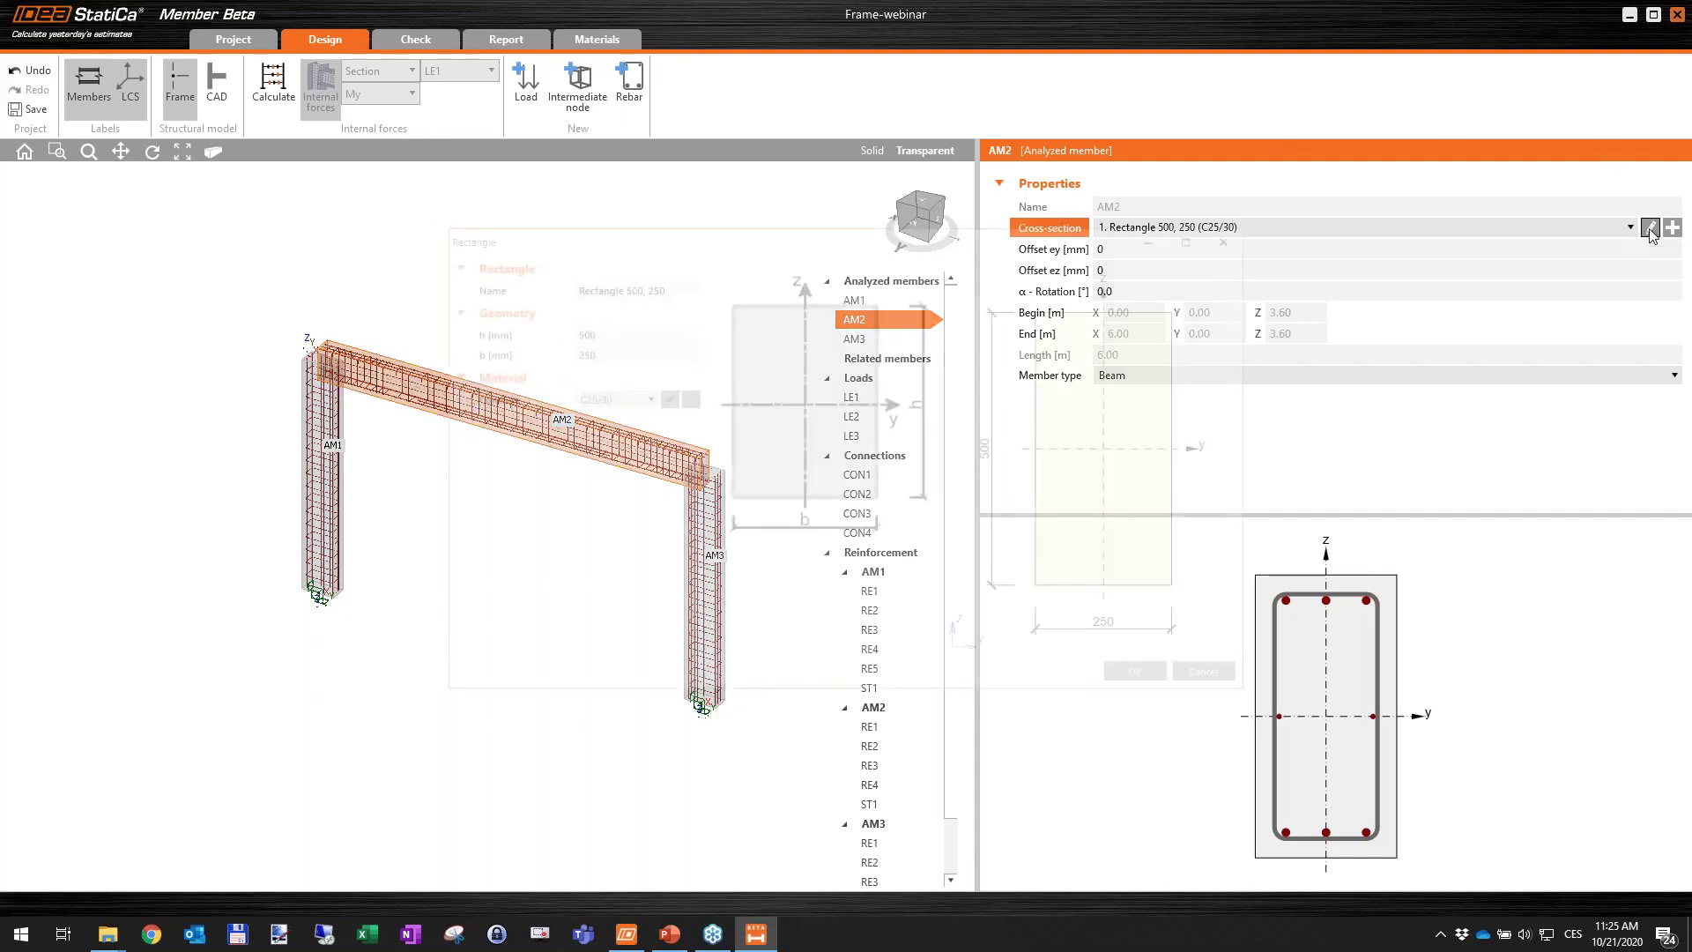
click(630, 328)
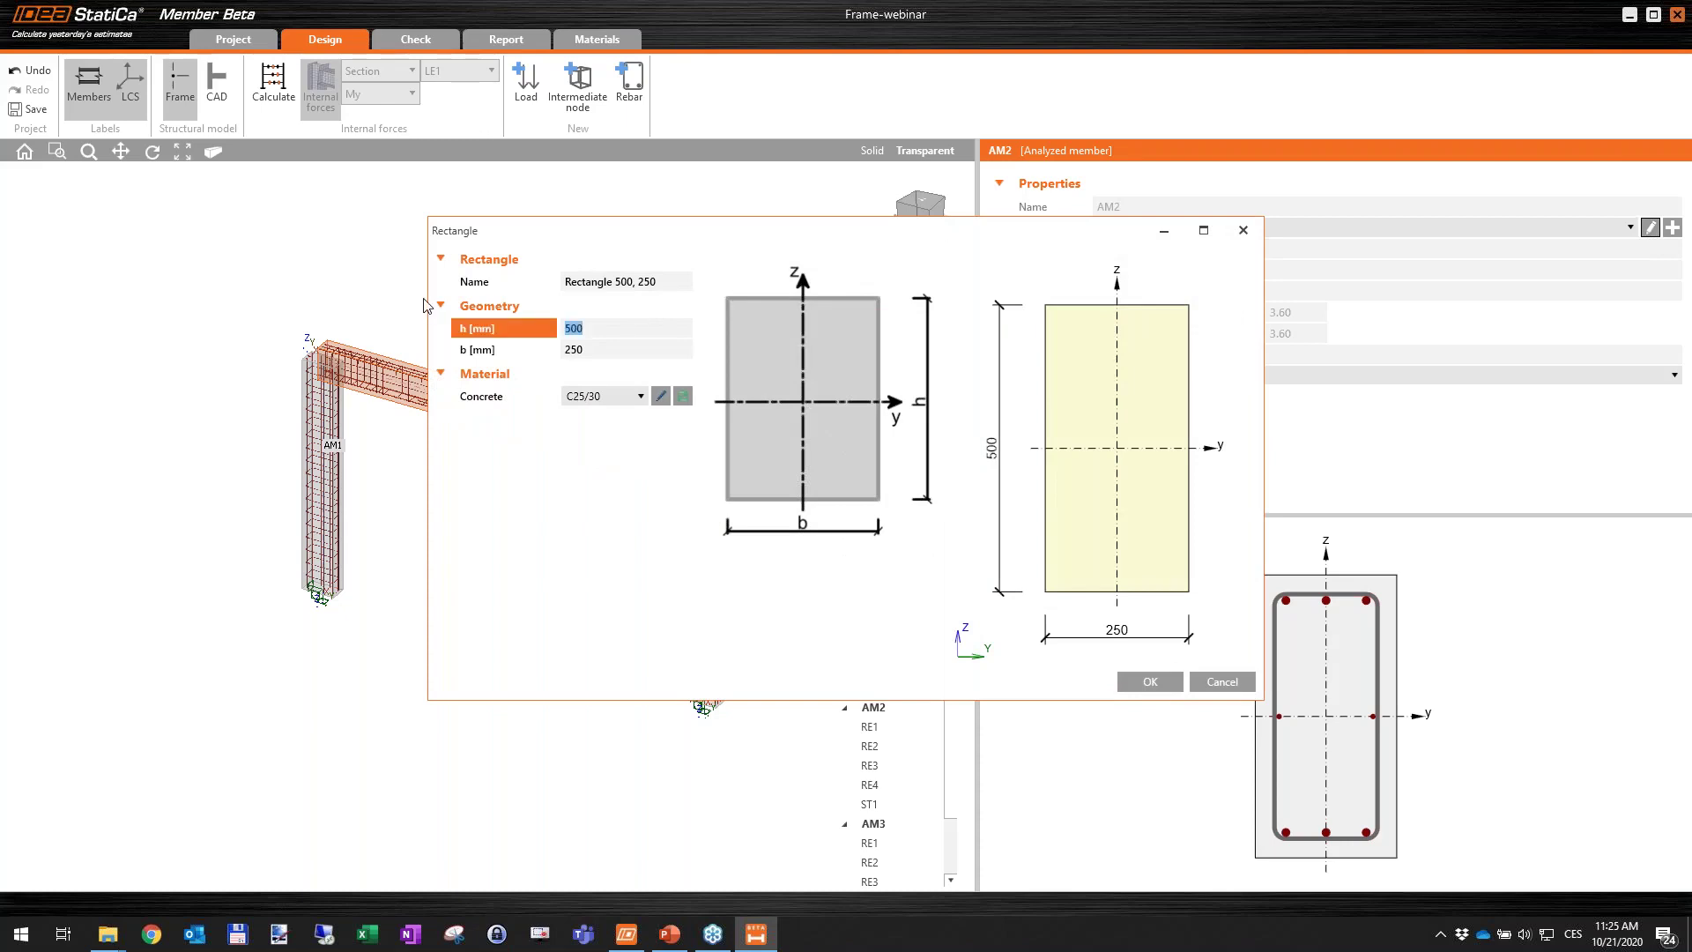
text(400)
click(615, 347)
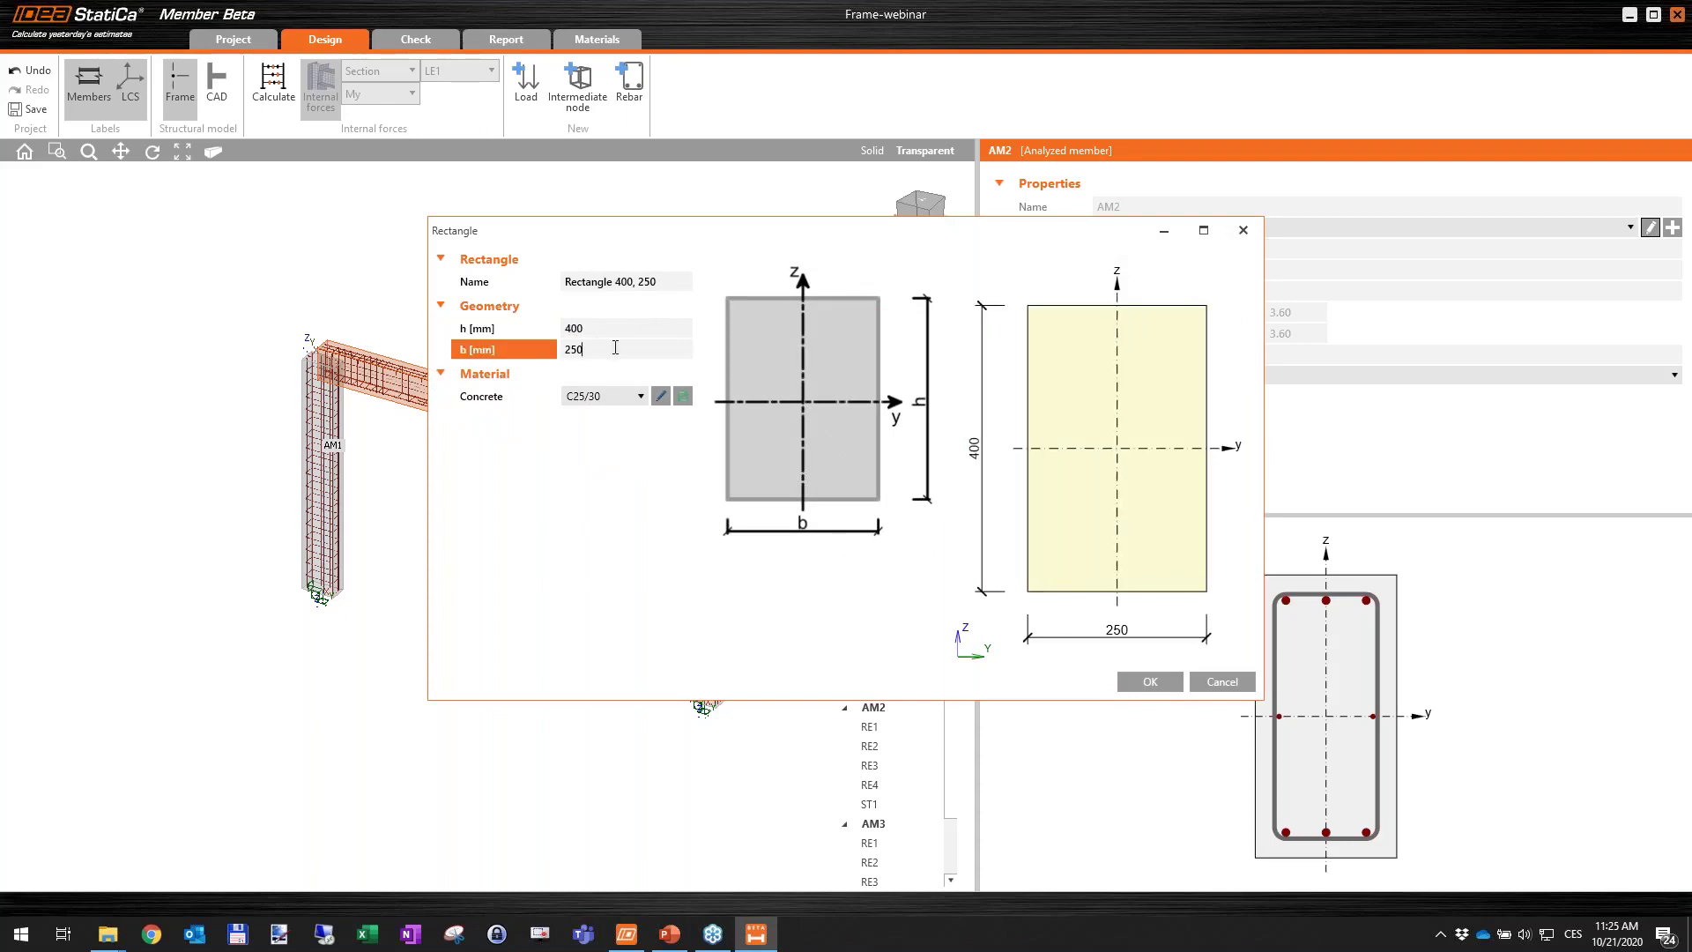
click(1151, 684)
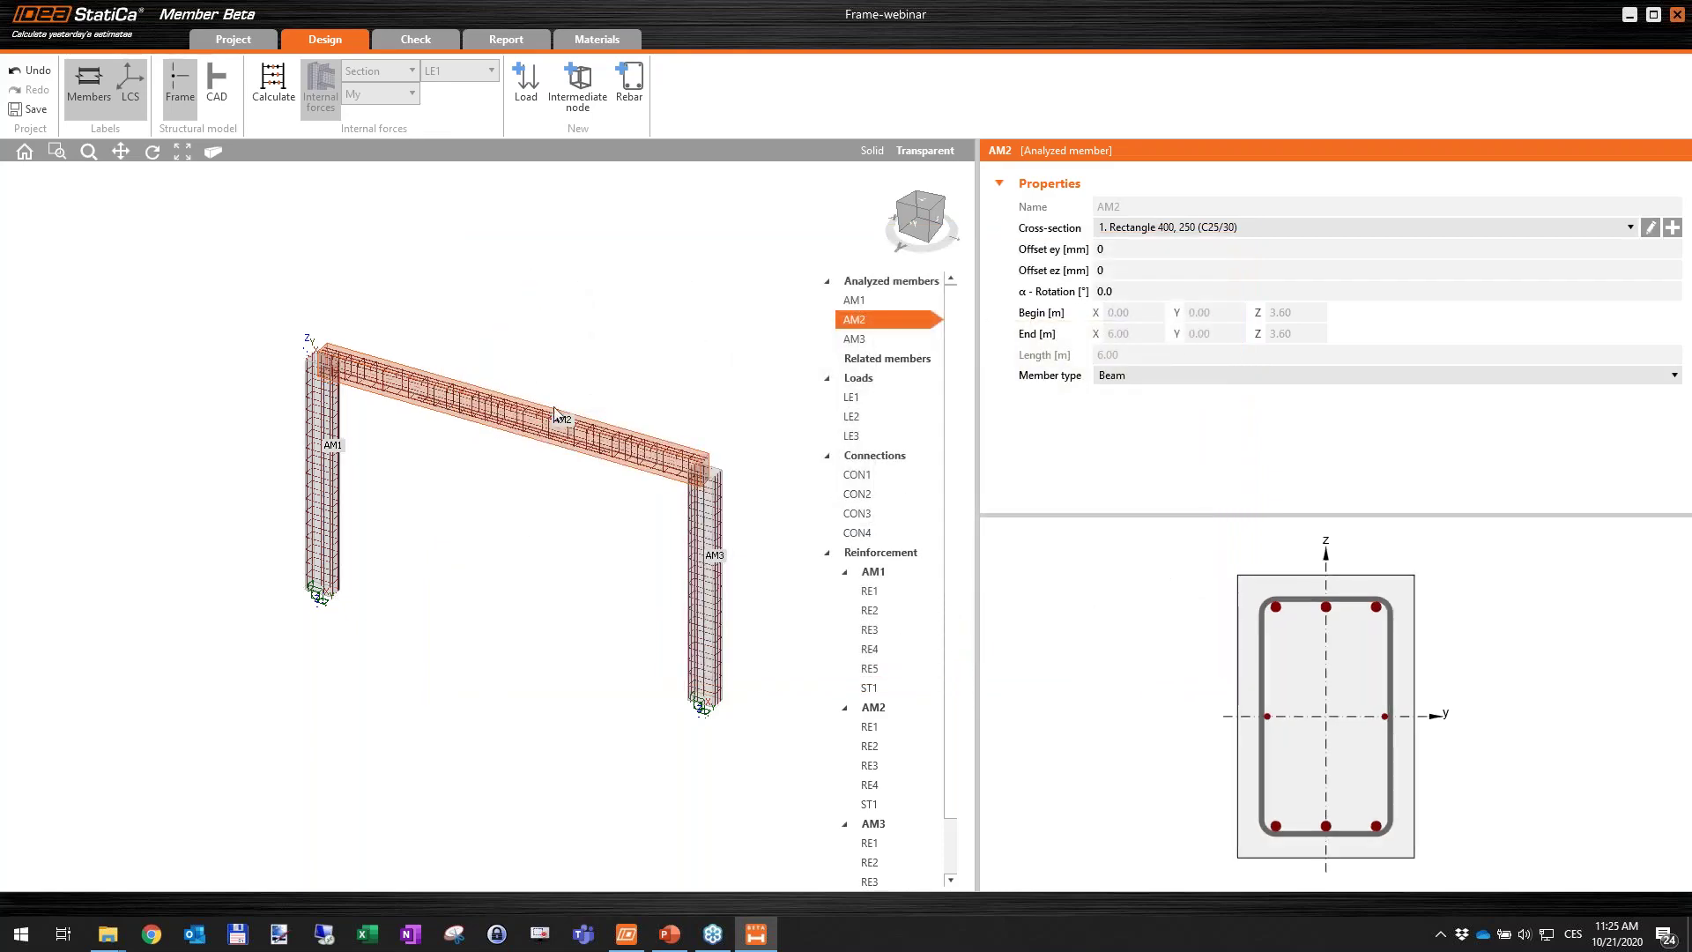
Assign a new rectangular C25/30 cross-section, 500 mm high and 300 mm wide, to beam AM2 only.
scroll(304, 455, up, 2)
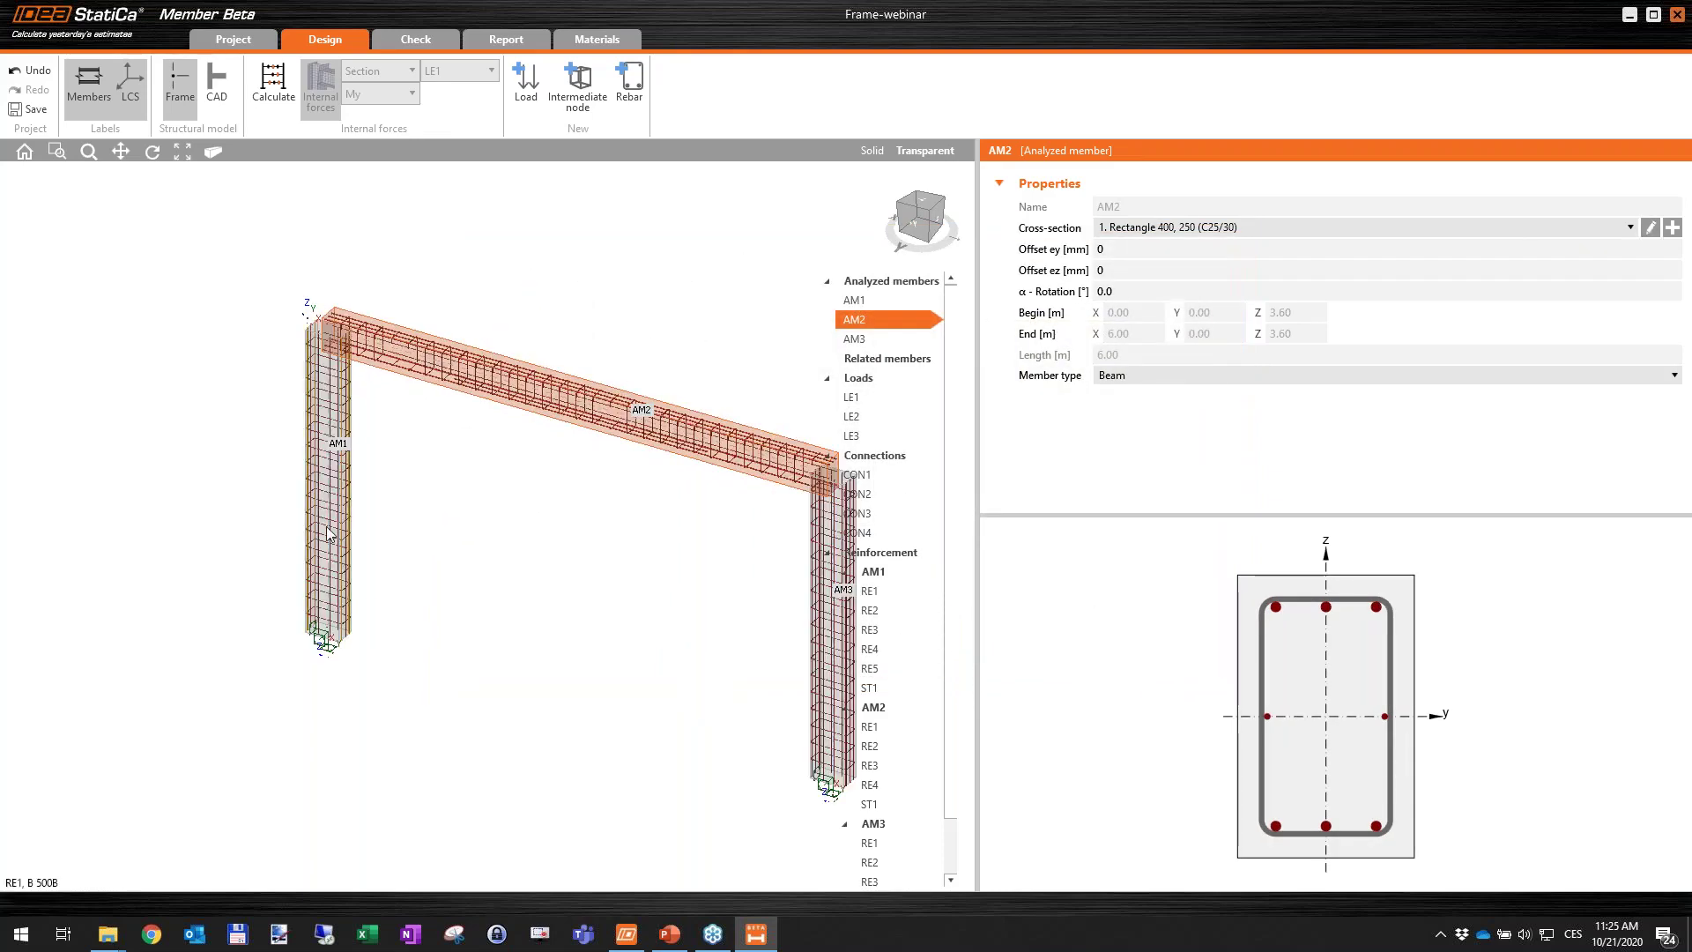
middle_drag(493, 545, 330, 496)
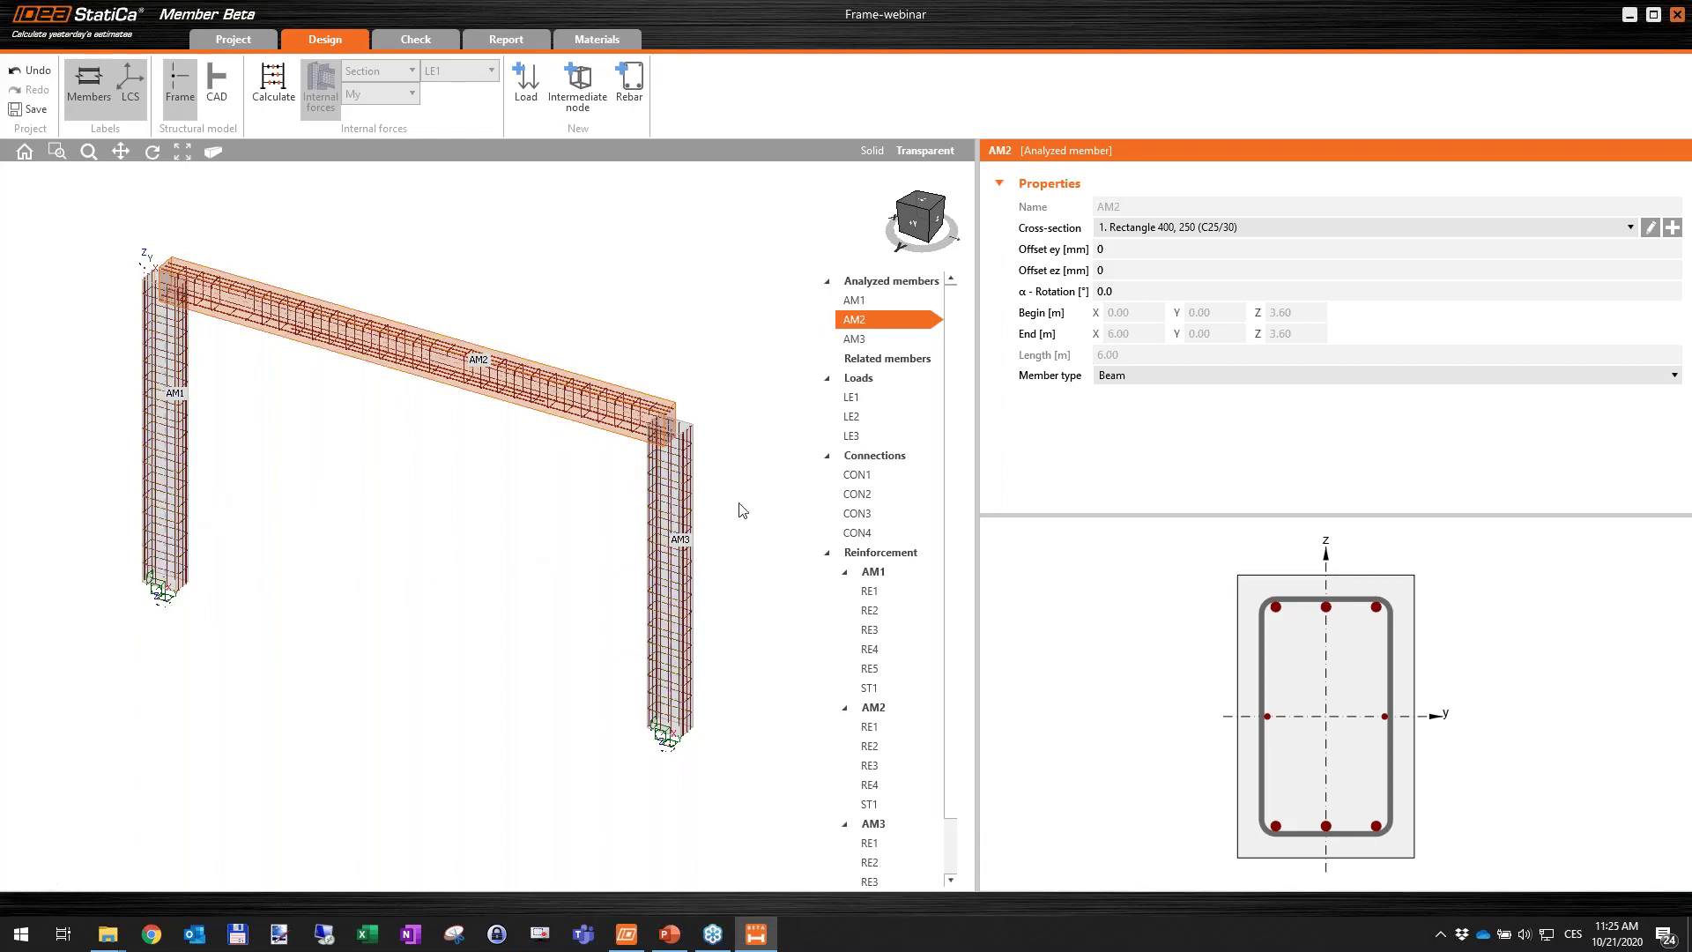
scroll(580, 292, down, 1)
middle_drag(580, 292, 582, 325)
scroll(435, 315, up, 1)
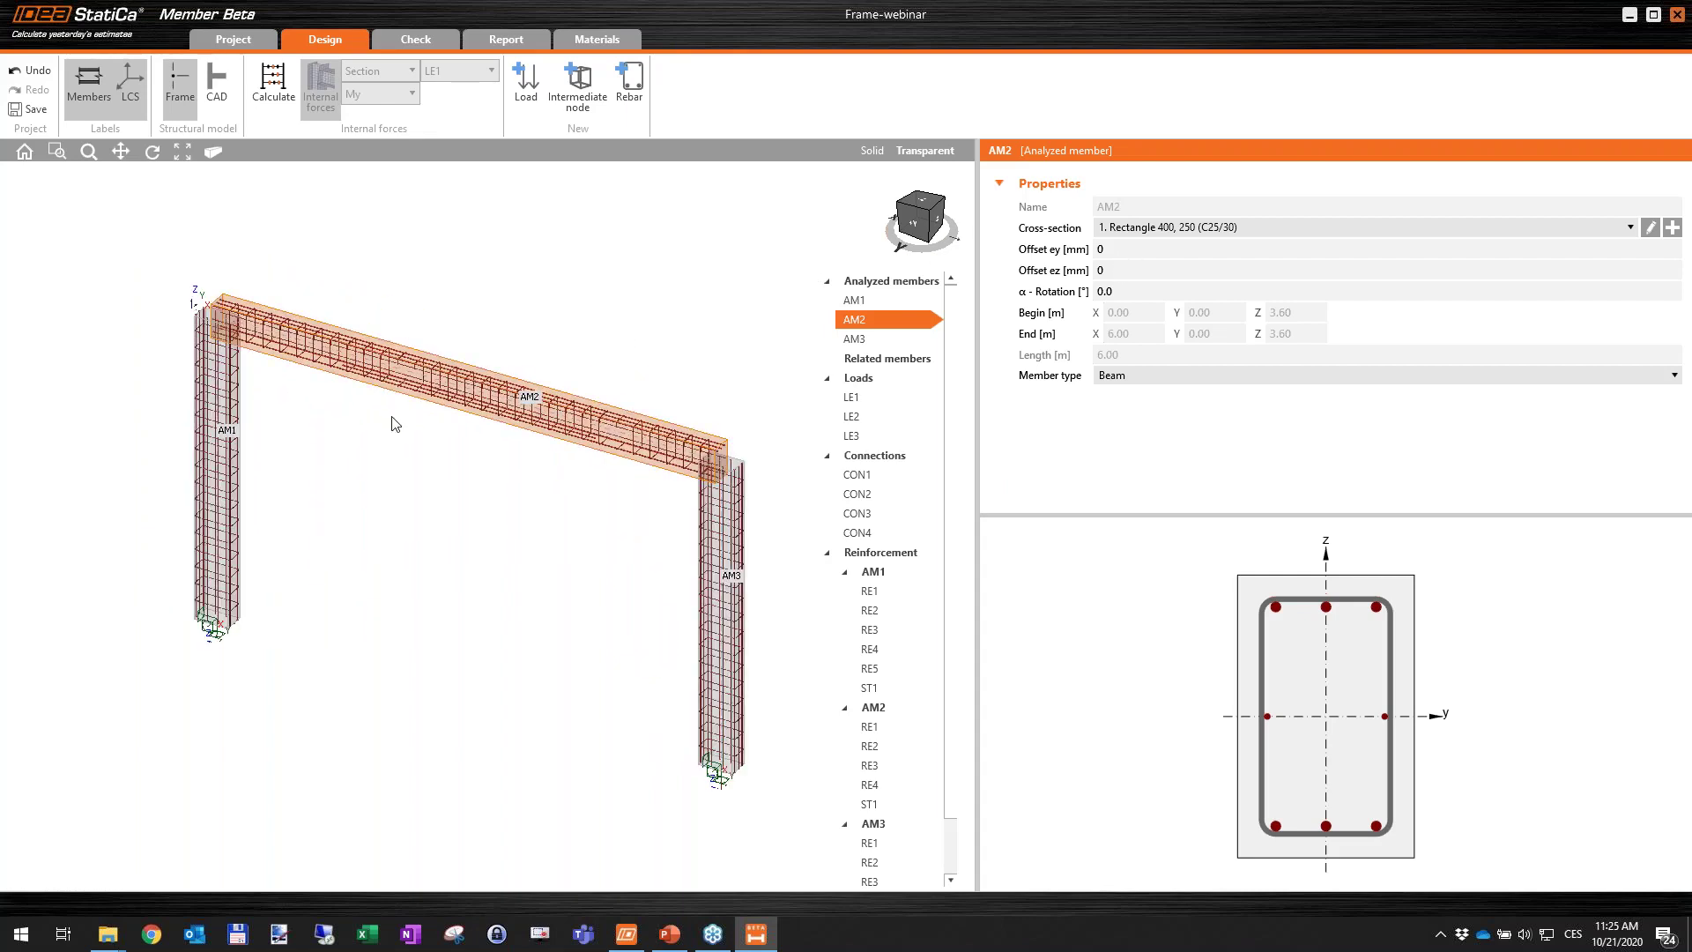
click(1672, 229)
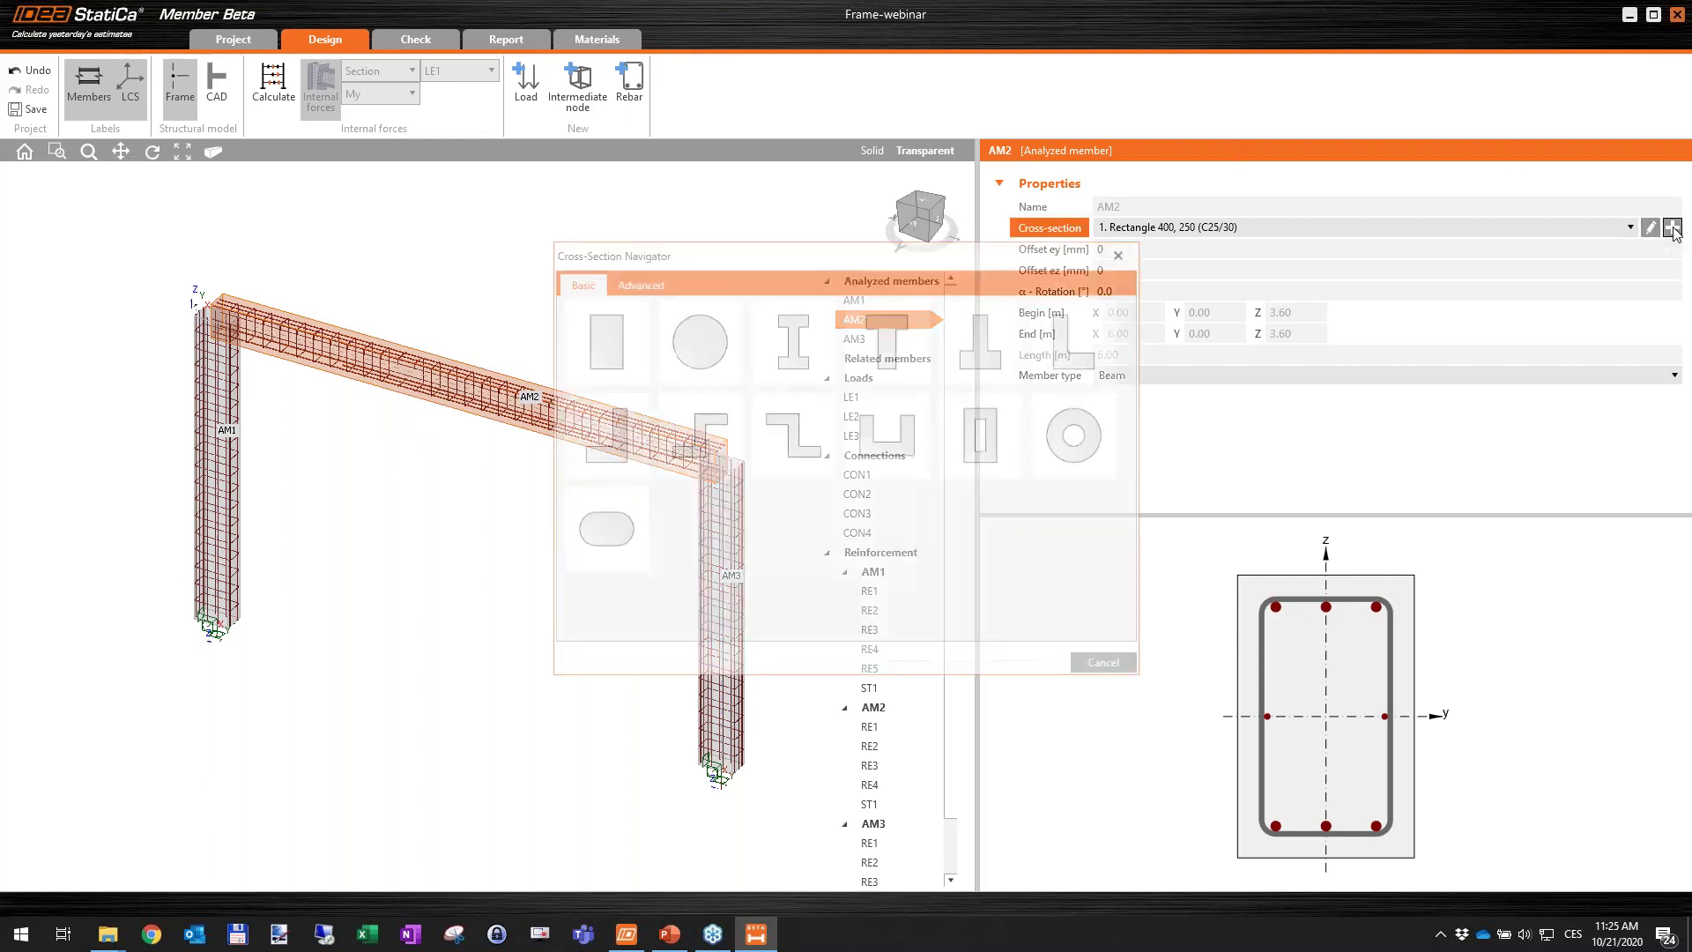
click(609, 345)
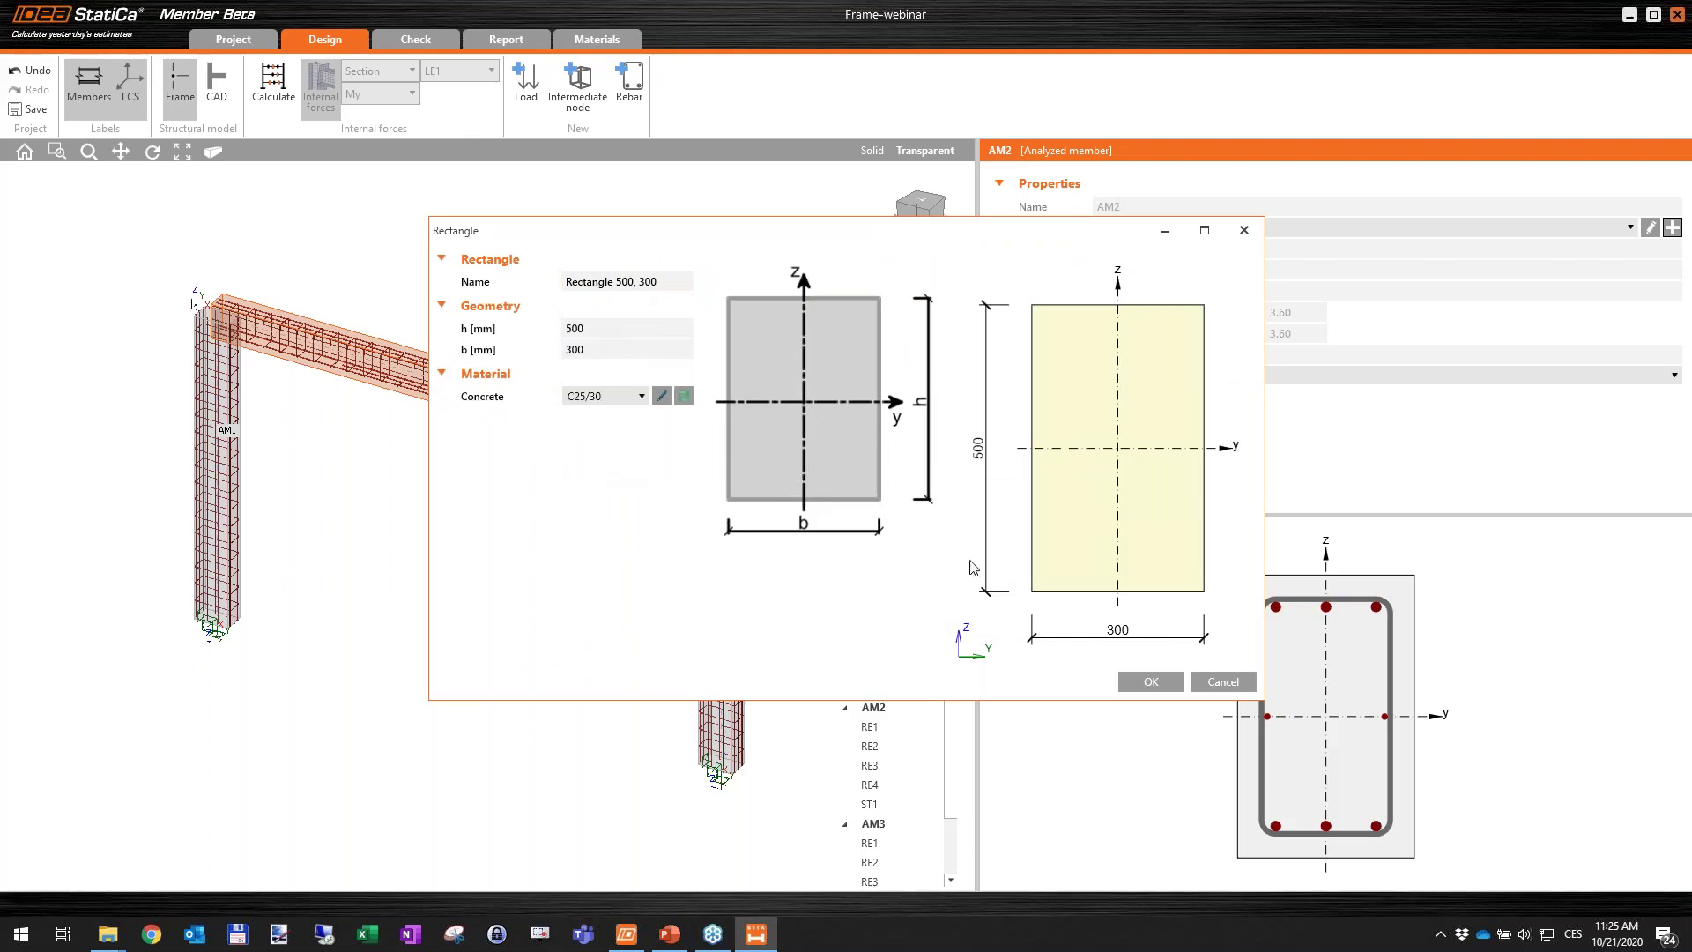
click(1138, 683)
click(1075, 659)
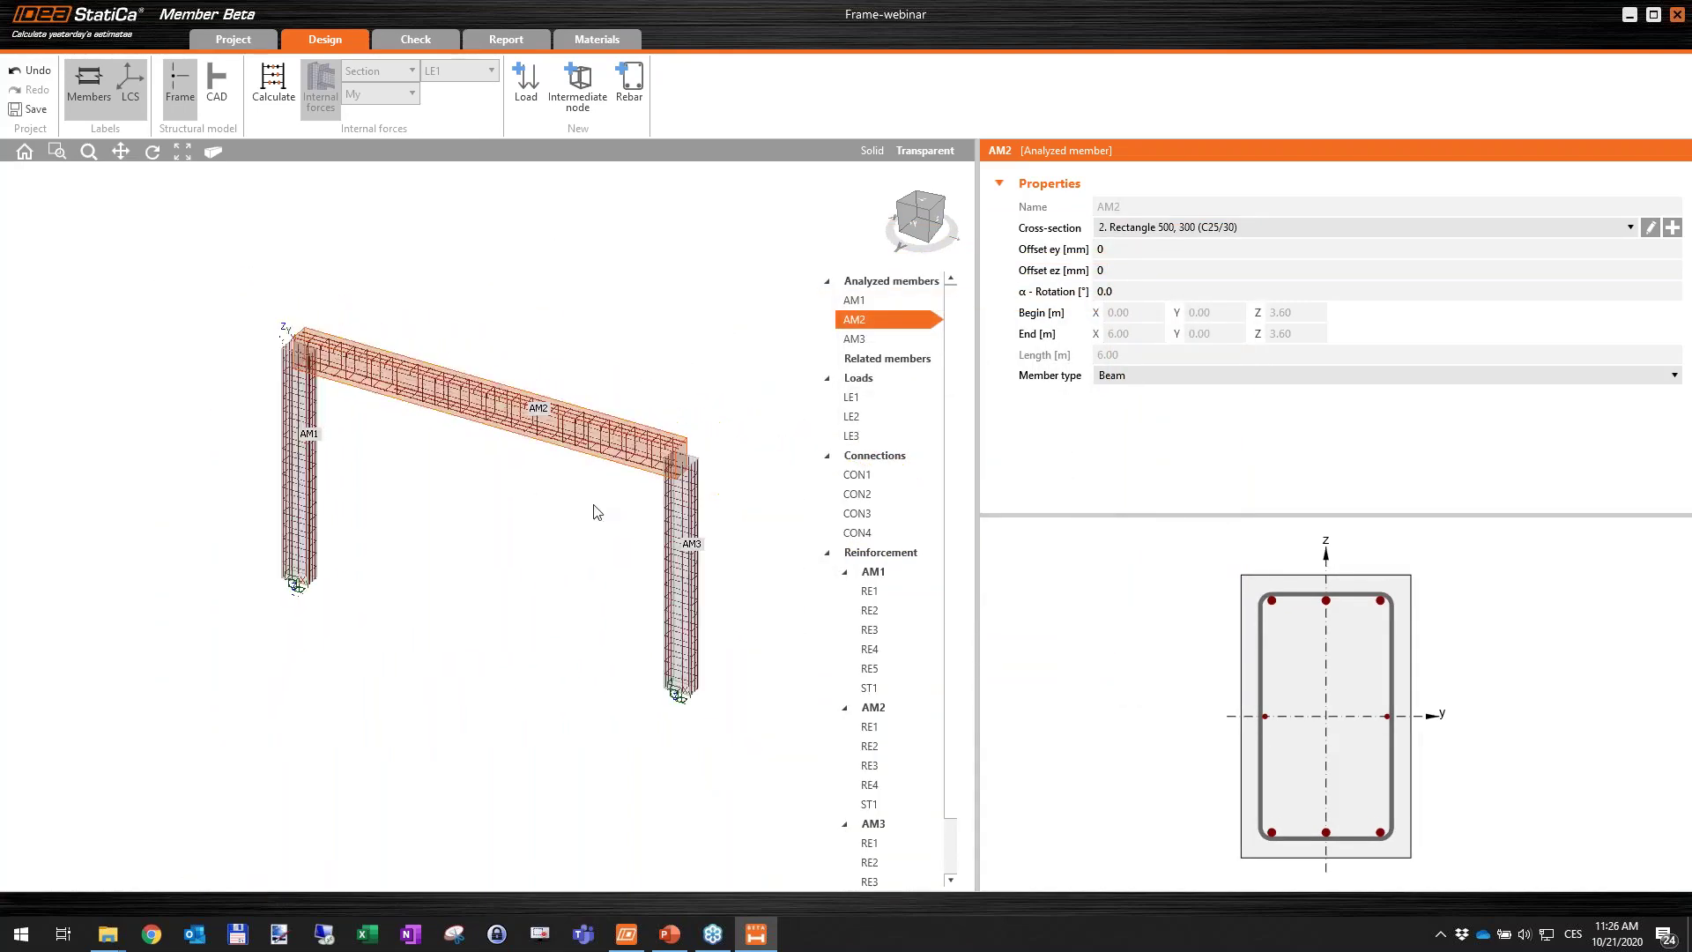
middle_drag(593, 505, 559, 447)
scroll(556, 449, up, 2)
middle_drag(447, 429, 455, 439)
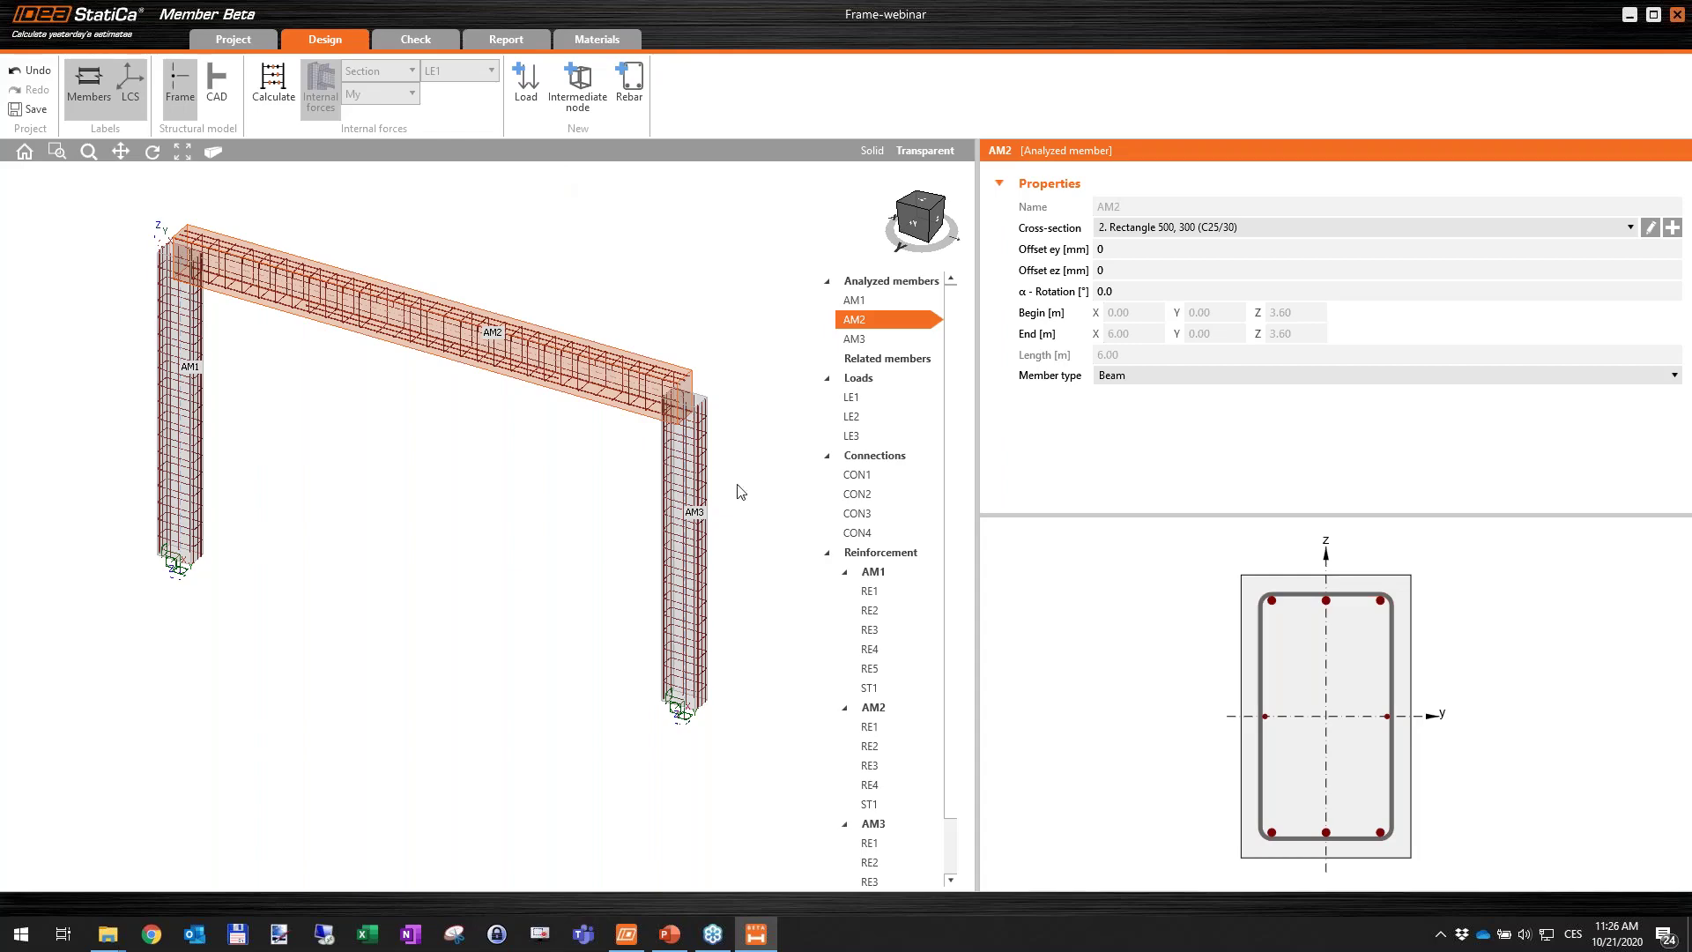
Switch to PowerPoint and present the slides from RC Two-Storey Hall to RC Frame – Advanced Workflow.
click(669, 936)
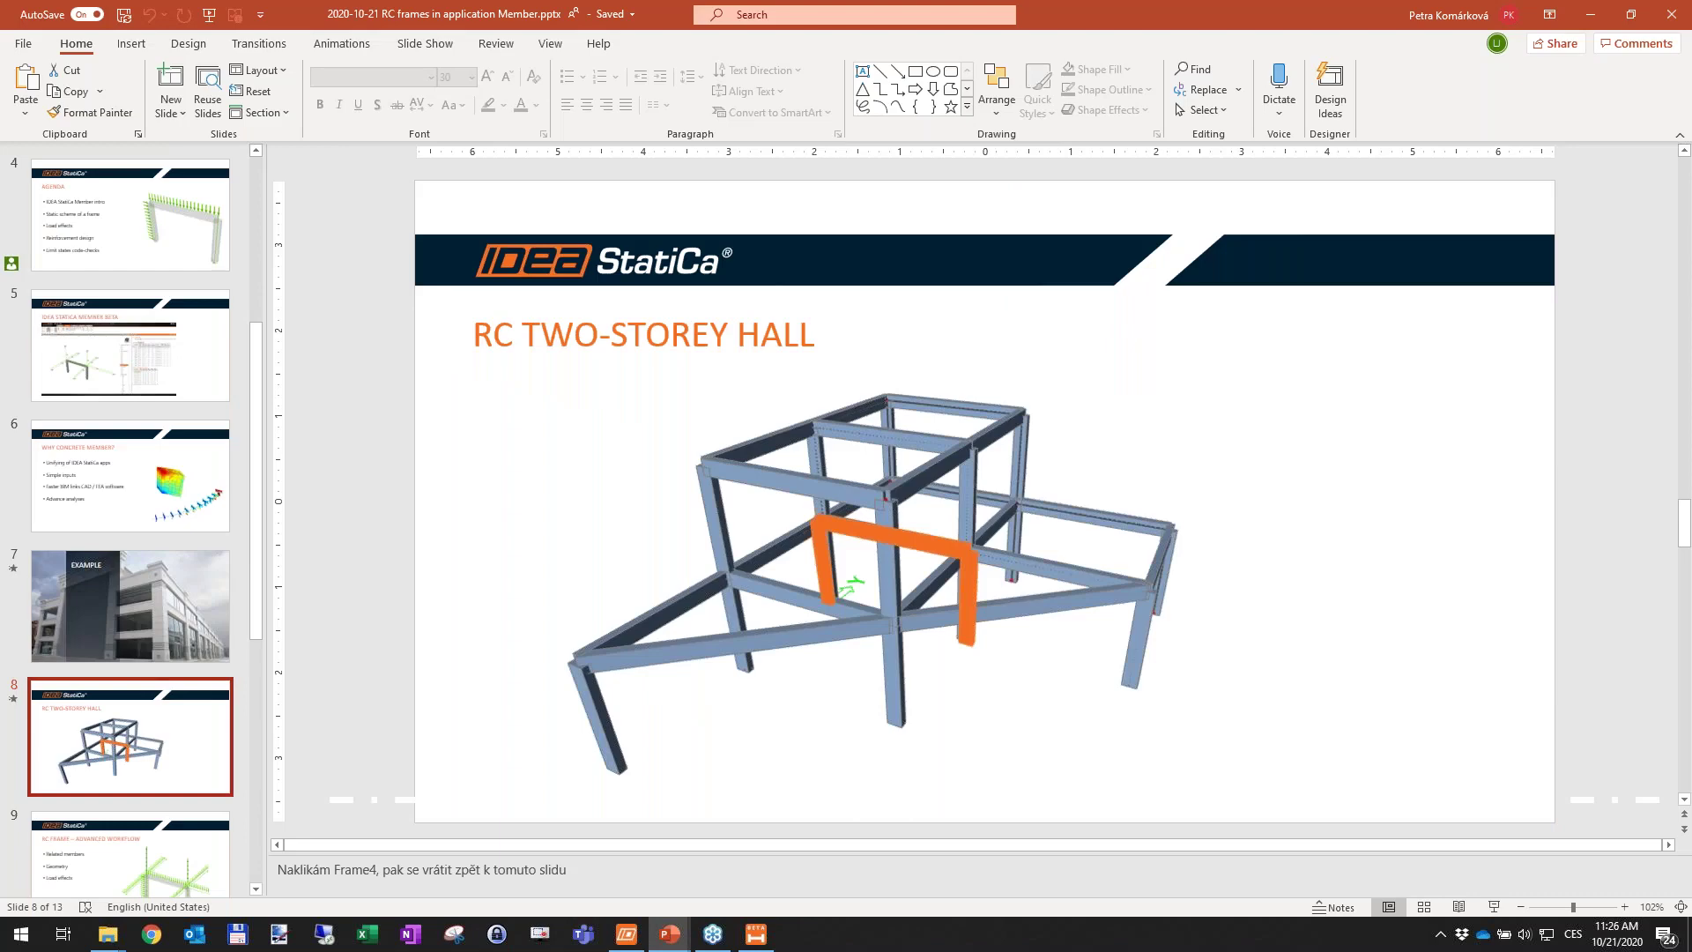
key(shift+F5)
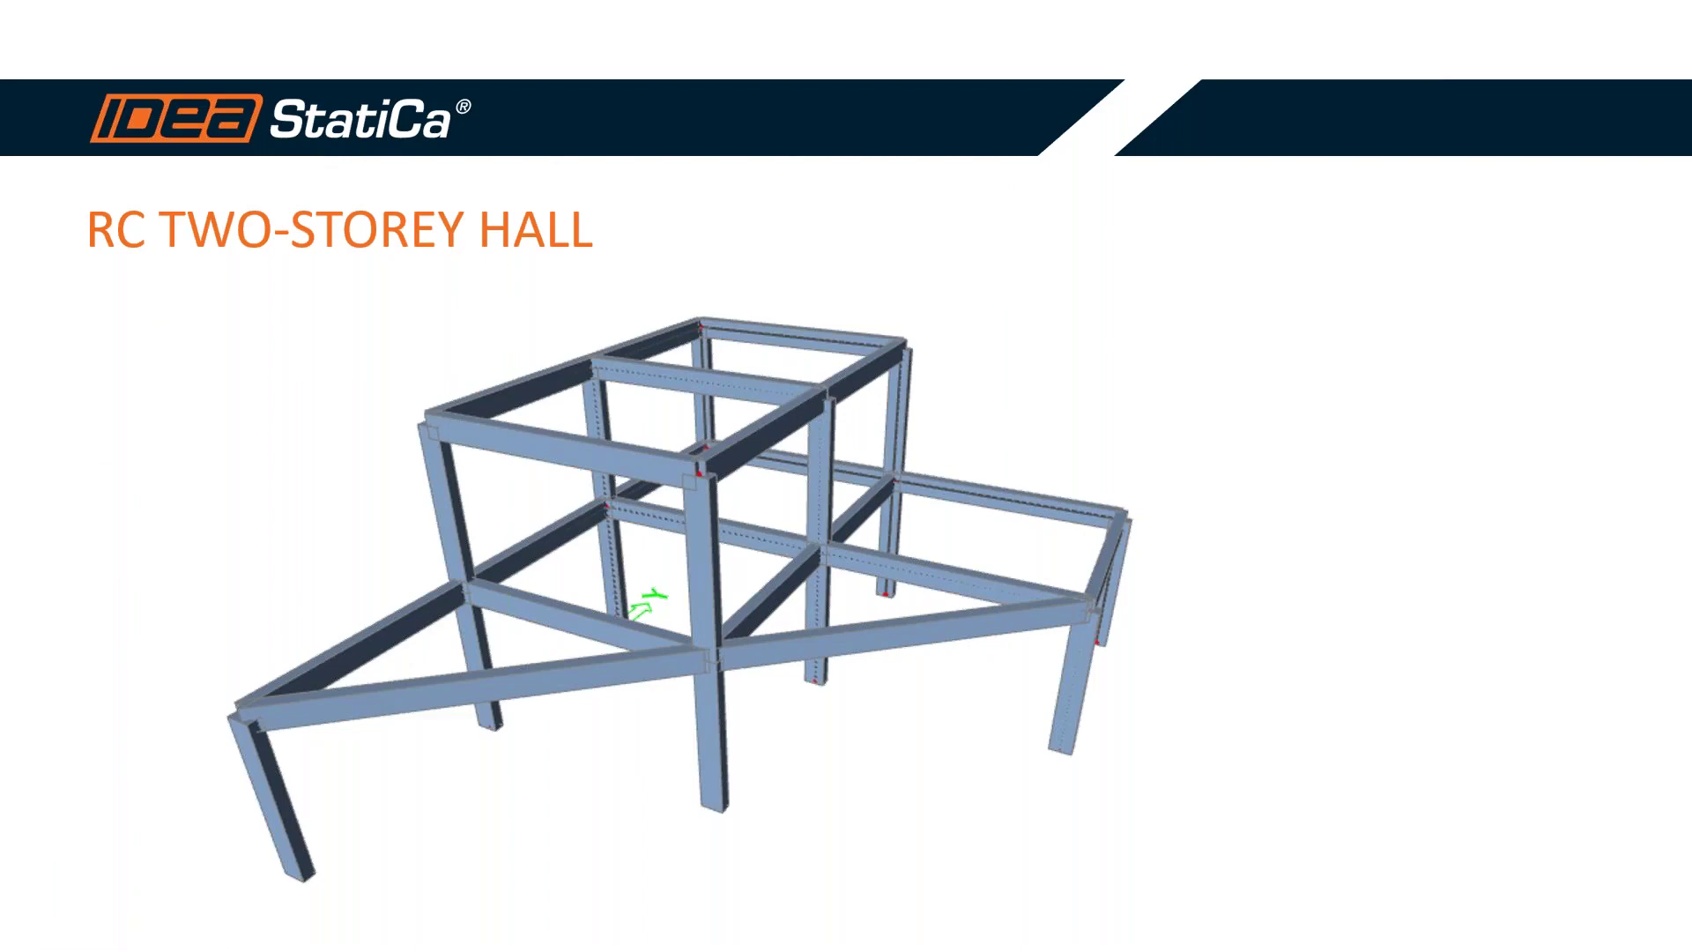
click(1305, 415)
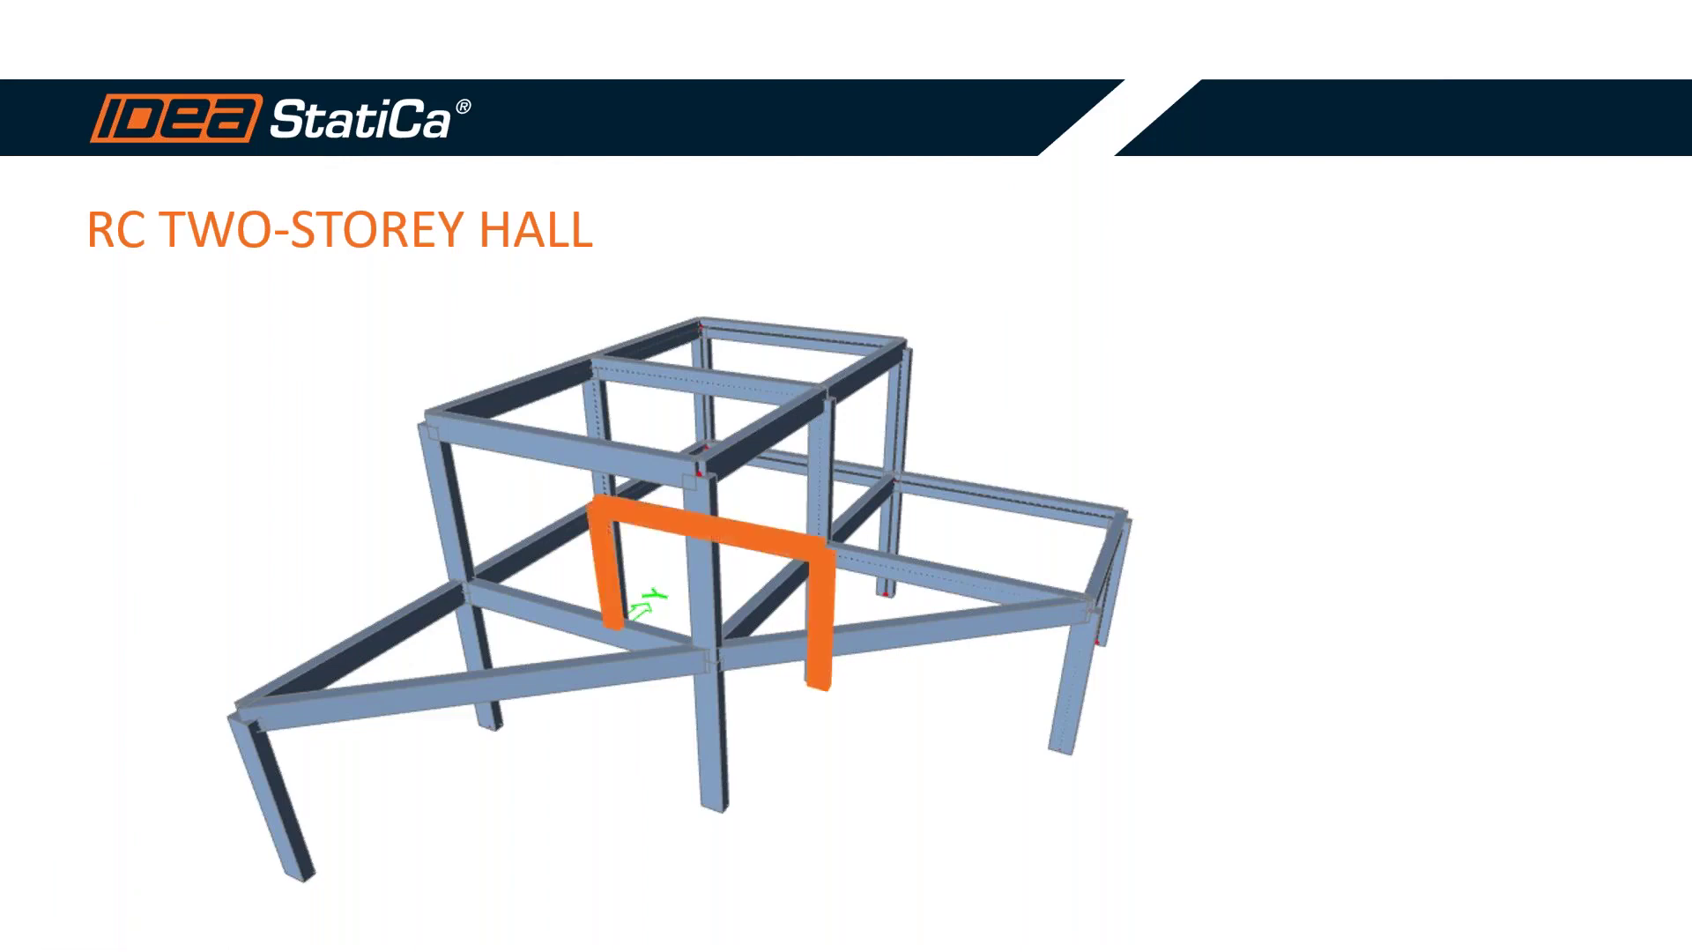
click(984, 376)
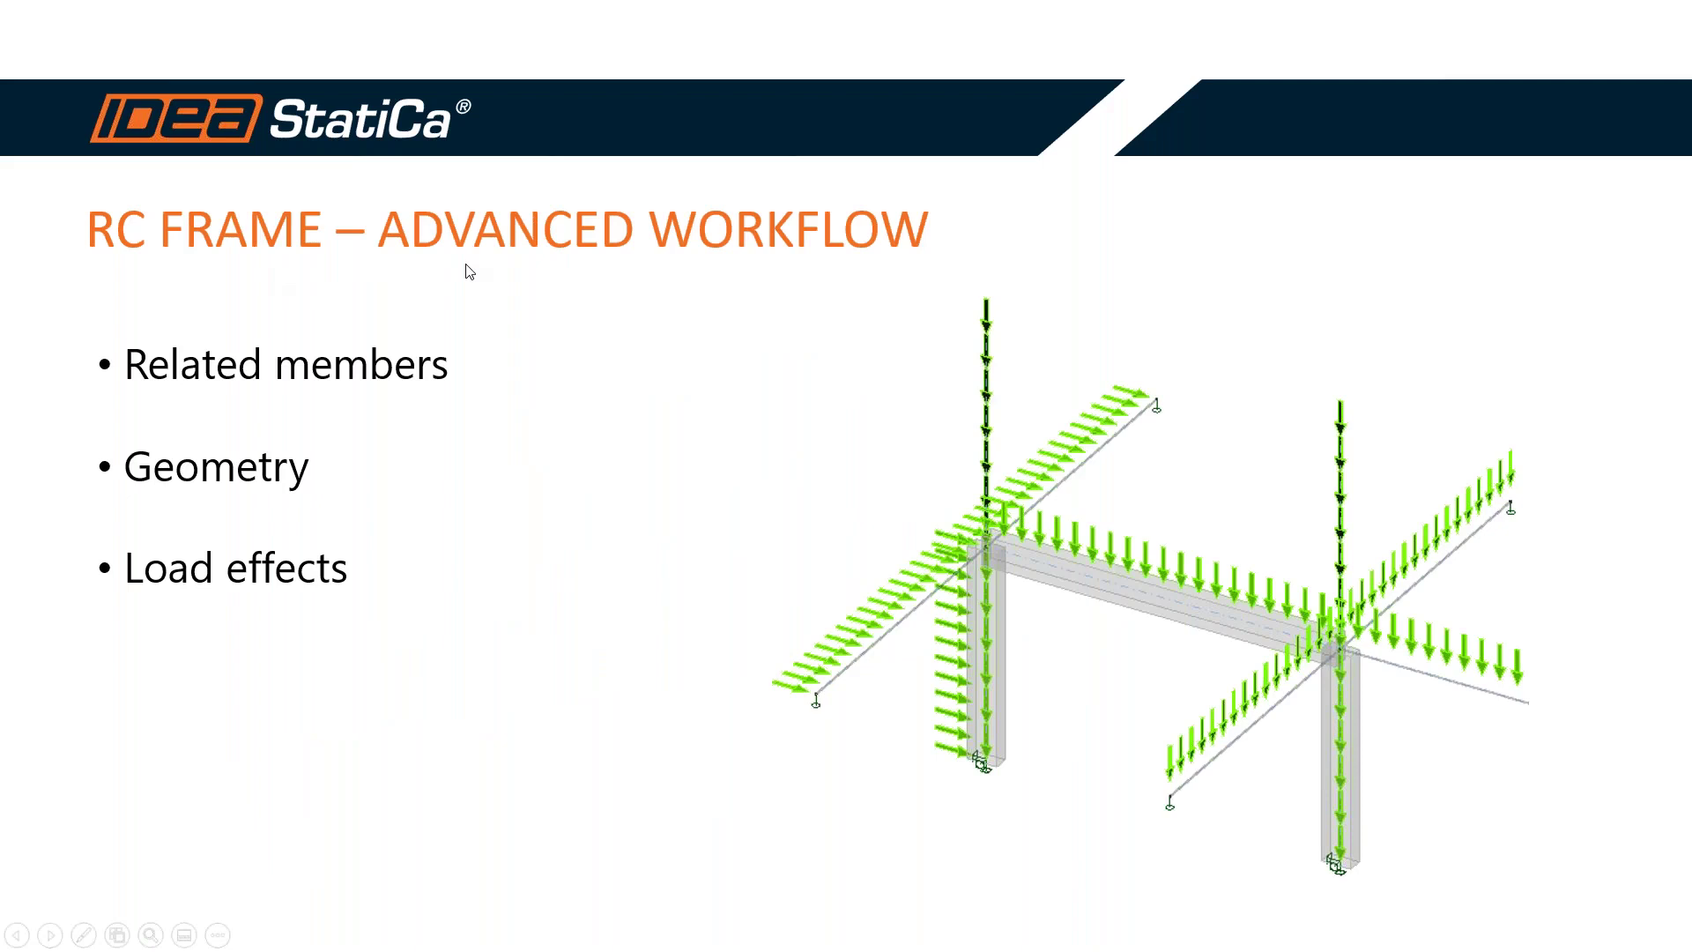
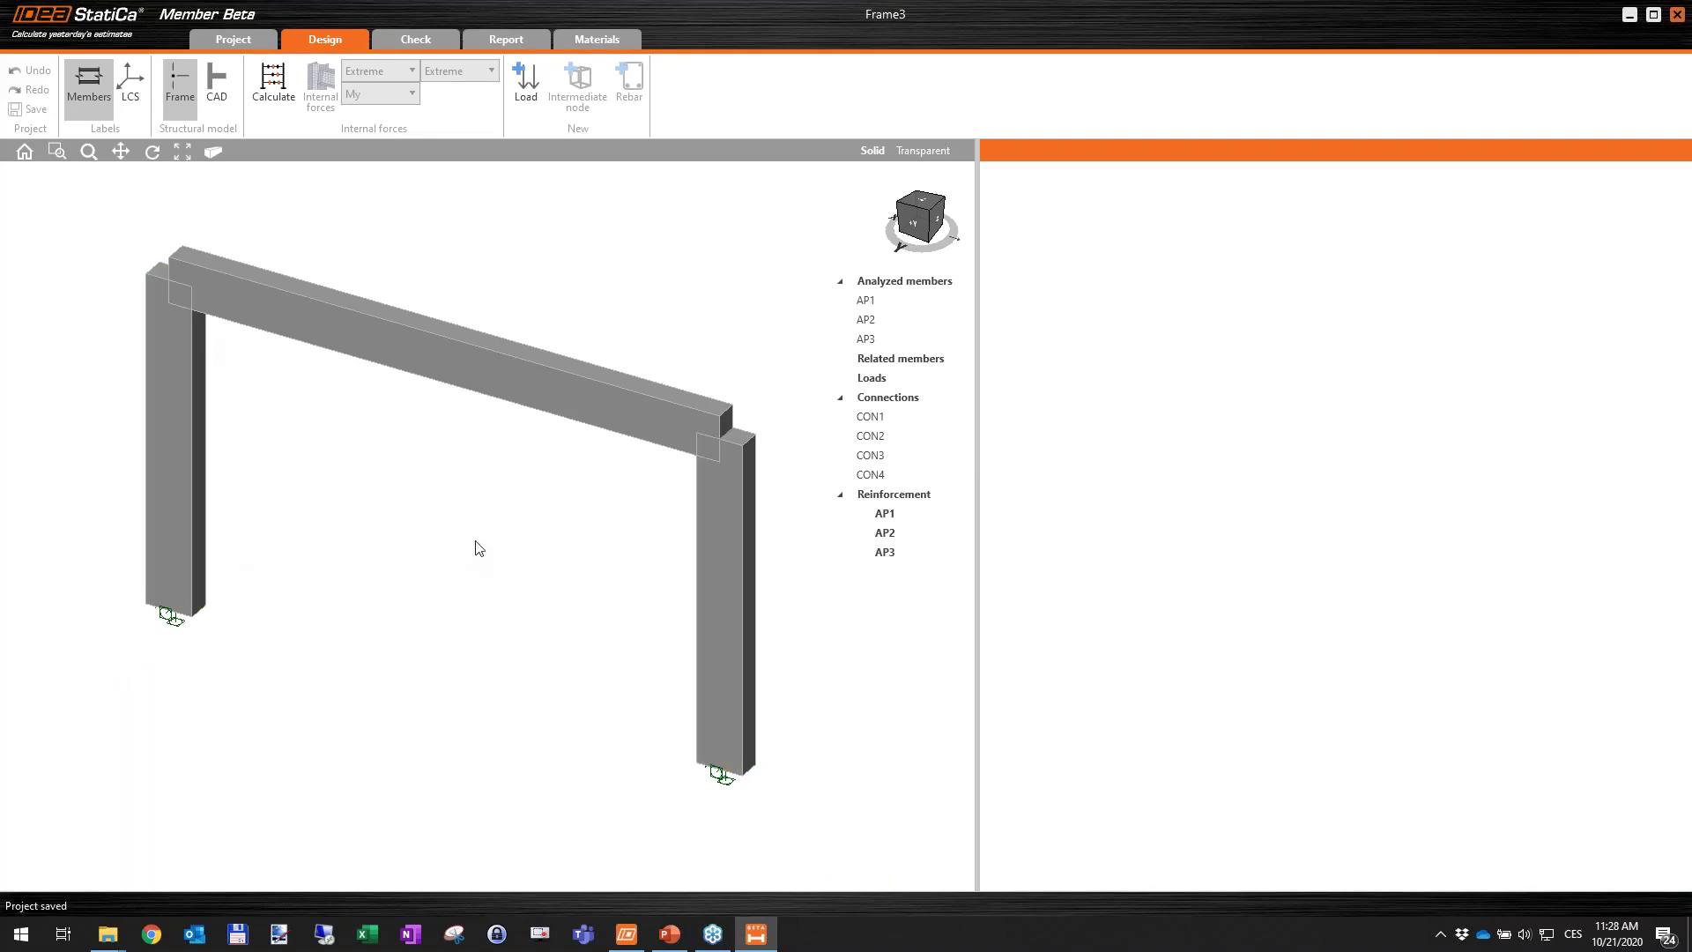
Display the whole Frame3 portal frame model as transparent.
click(908, 151)
middle_drag(558, 535, 509, 532)
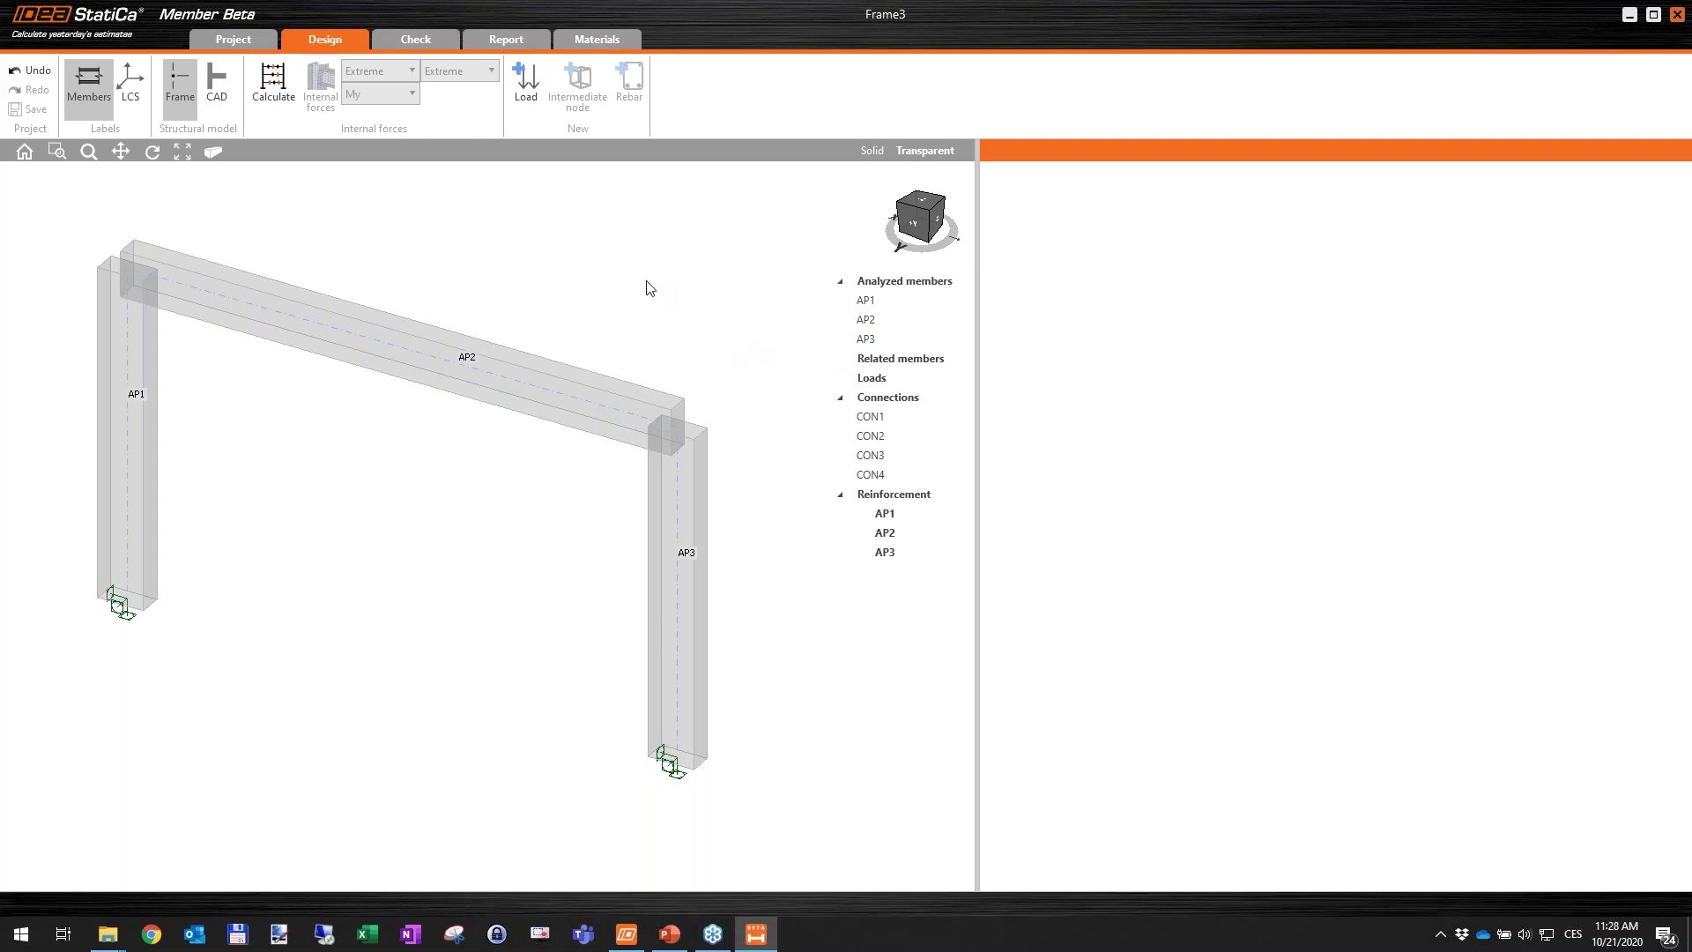
middle_drag(649, 288, 652, 336)
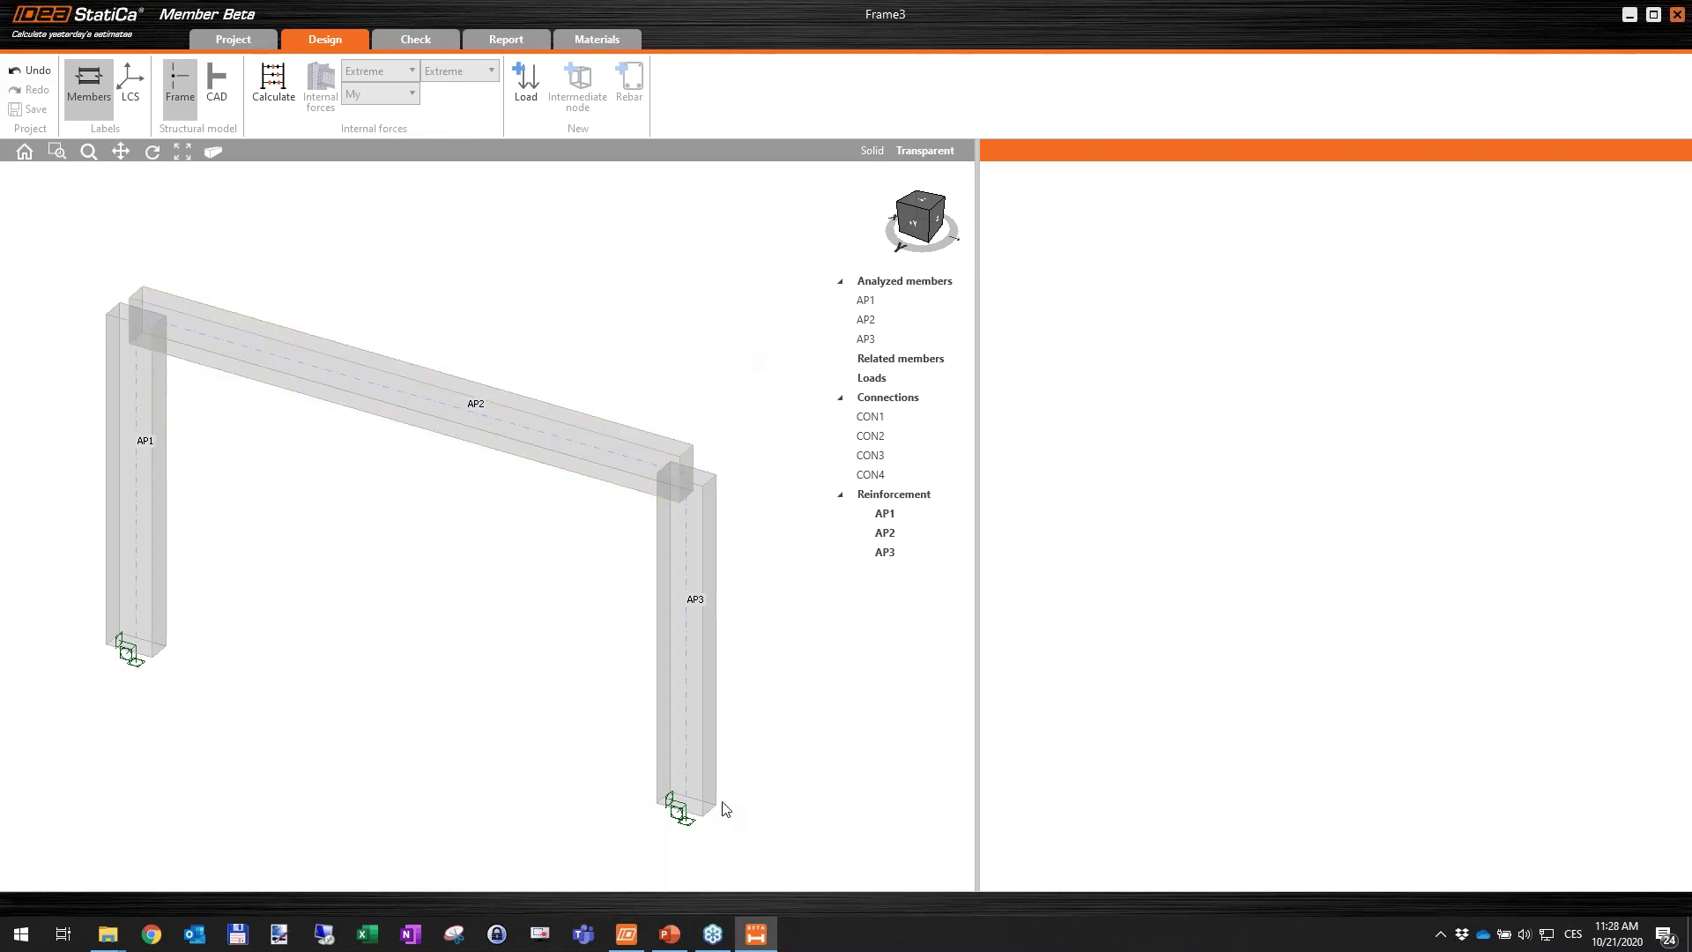
scroll(333, 304, down, 2)
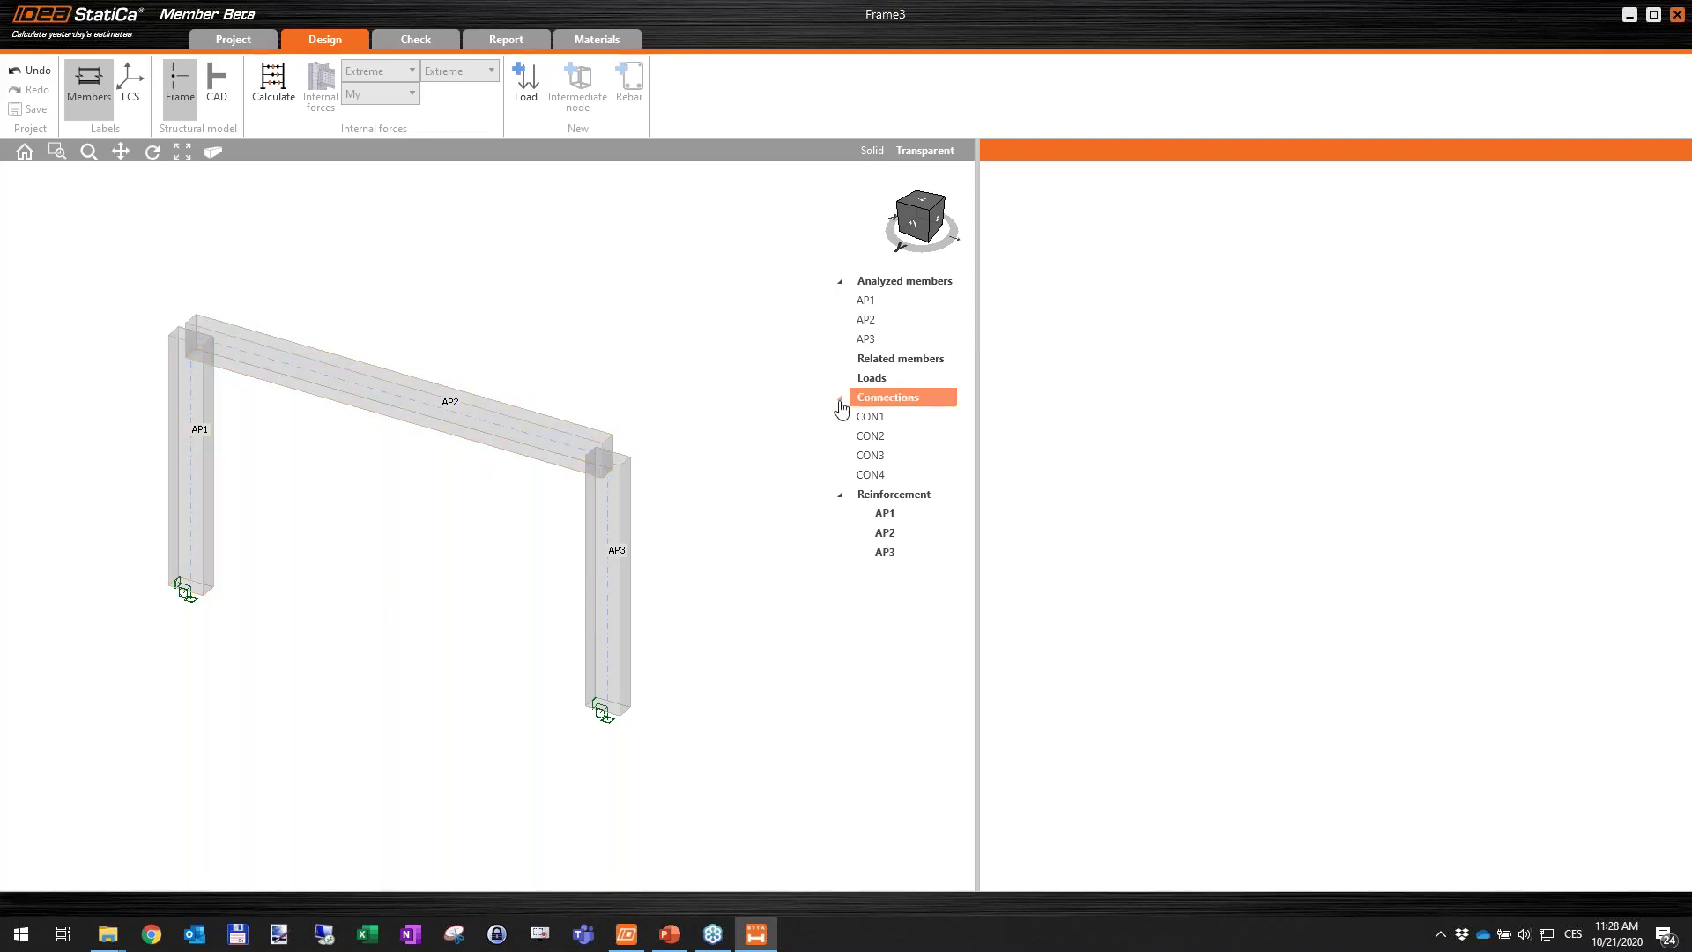
Add a continuous related member in the Y direction at connection CON2.
click(894, 440)
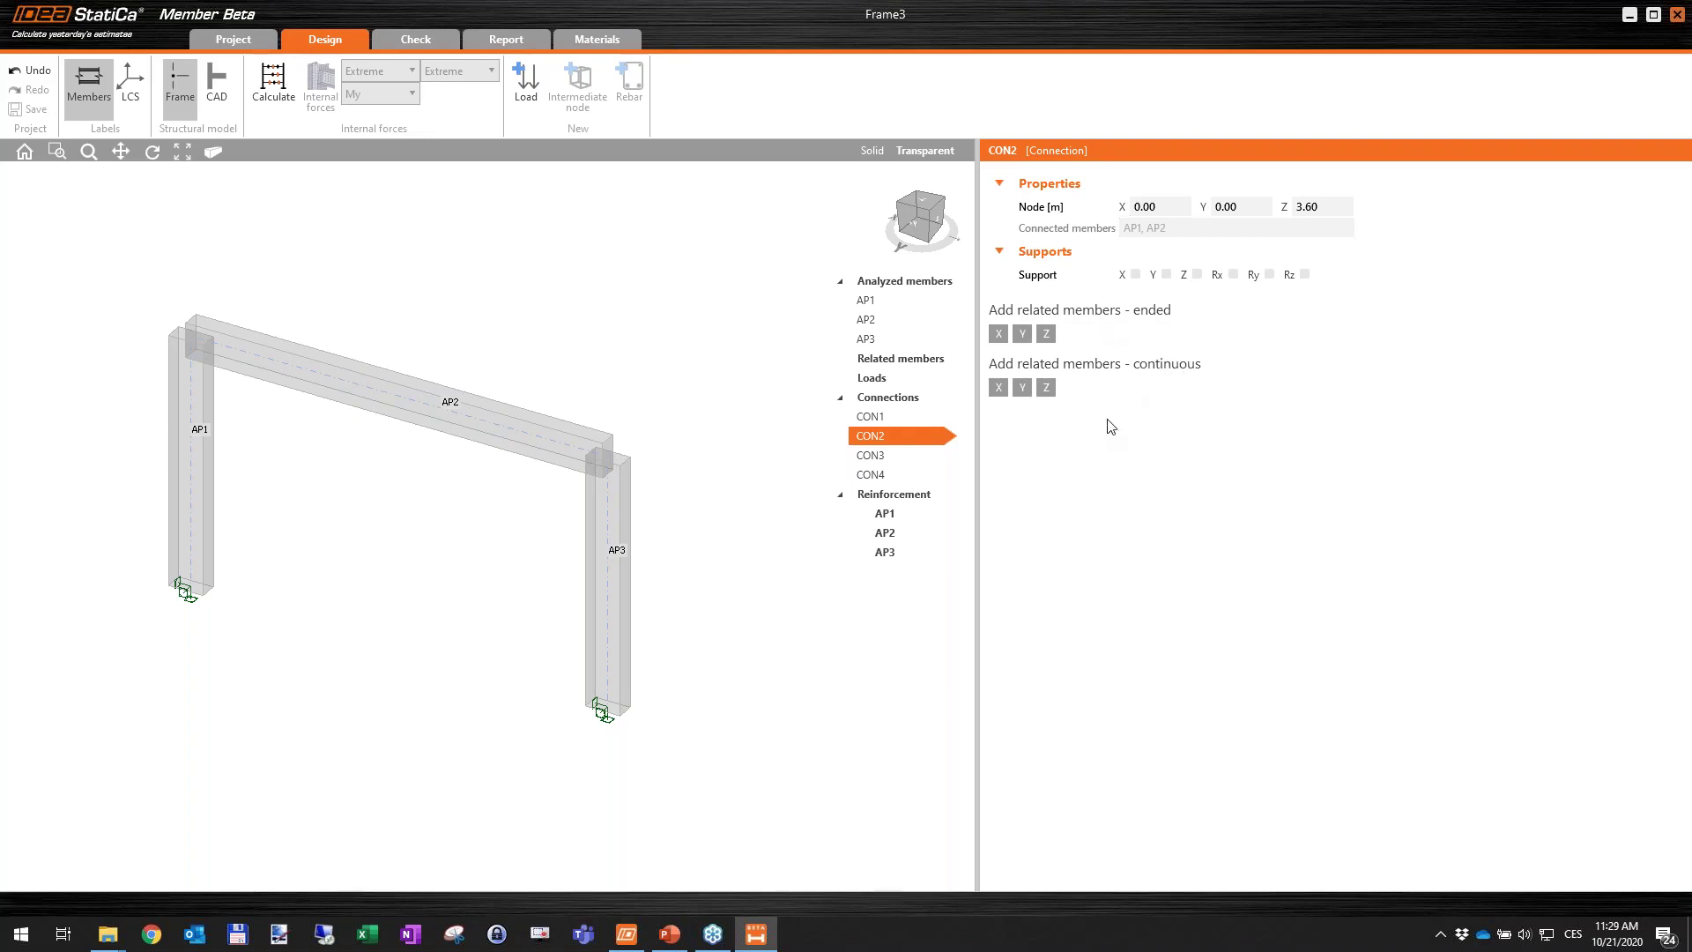
click(1023, 388)
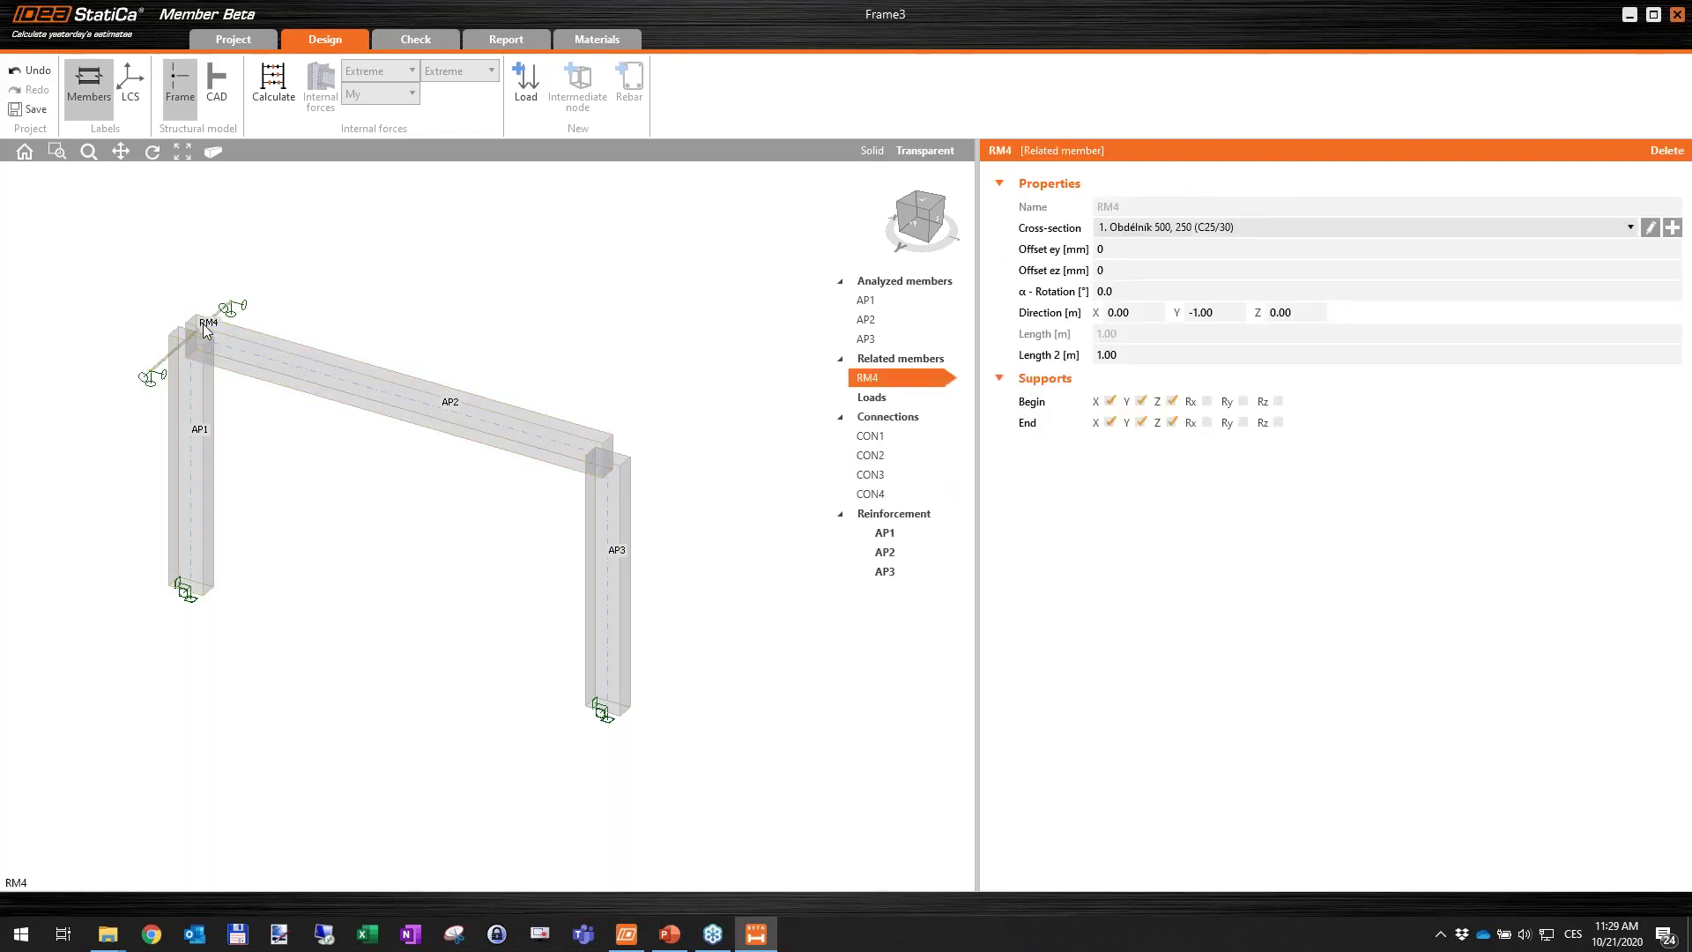
middle_drag(209, 360, 230, 386)
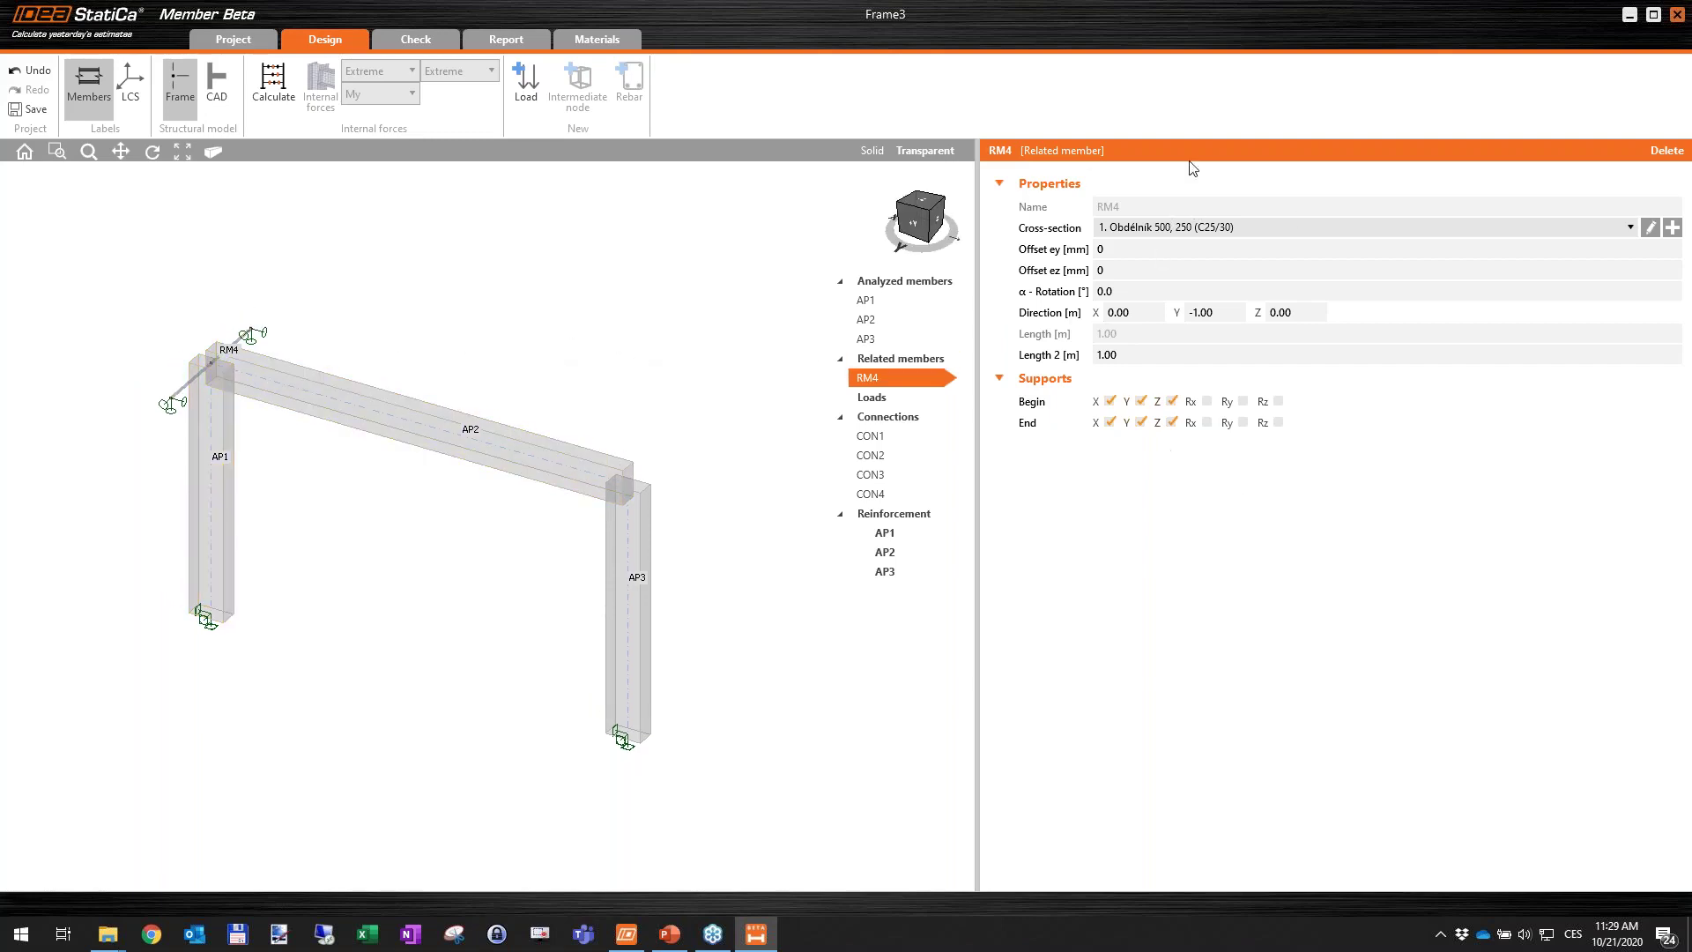
Set the new related member's Y direction to -5 m and its Length 2 to 5 m.
click(1207, 314)
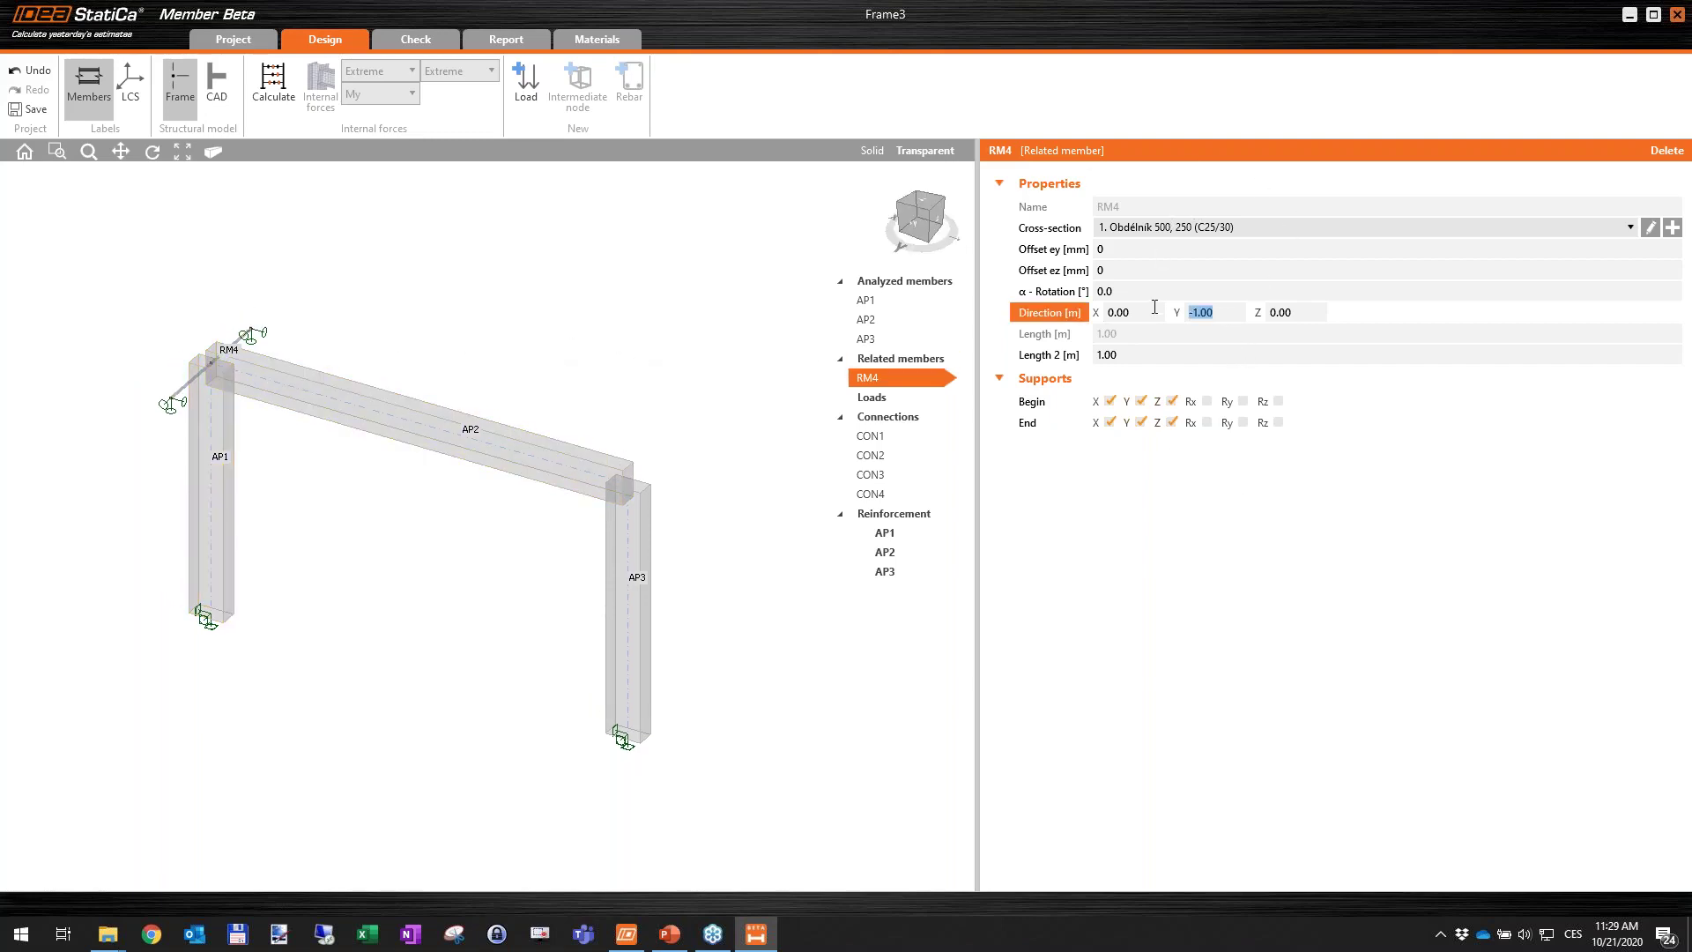
text(-5)
key(Return)
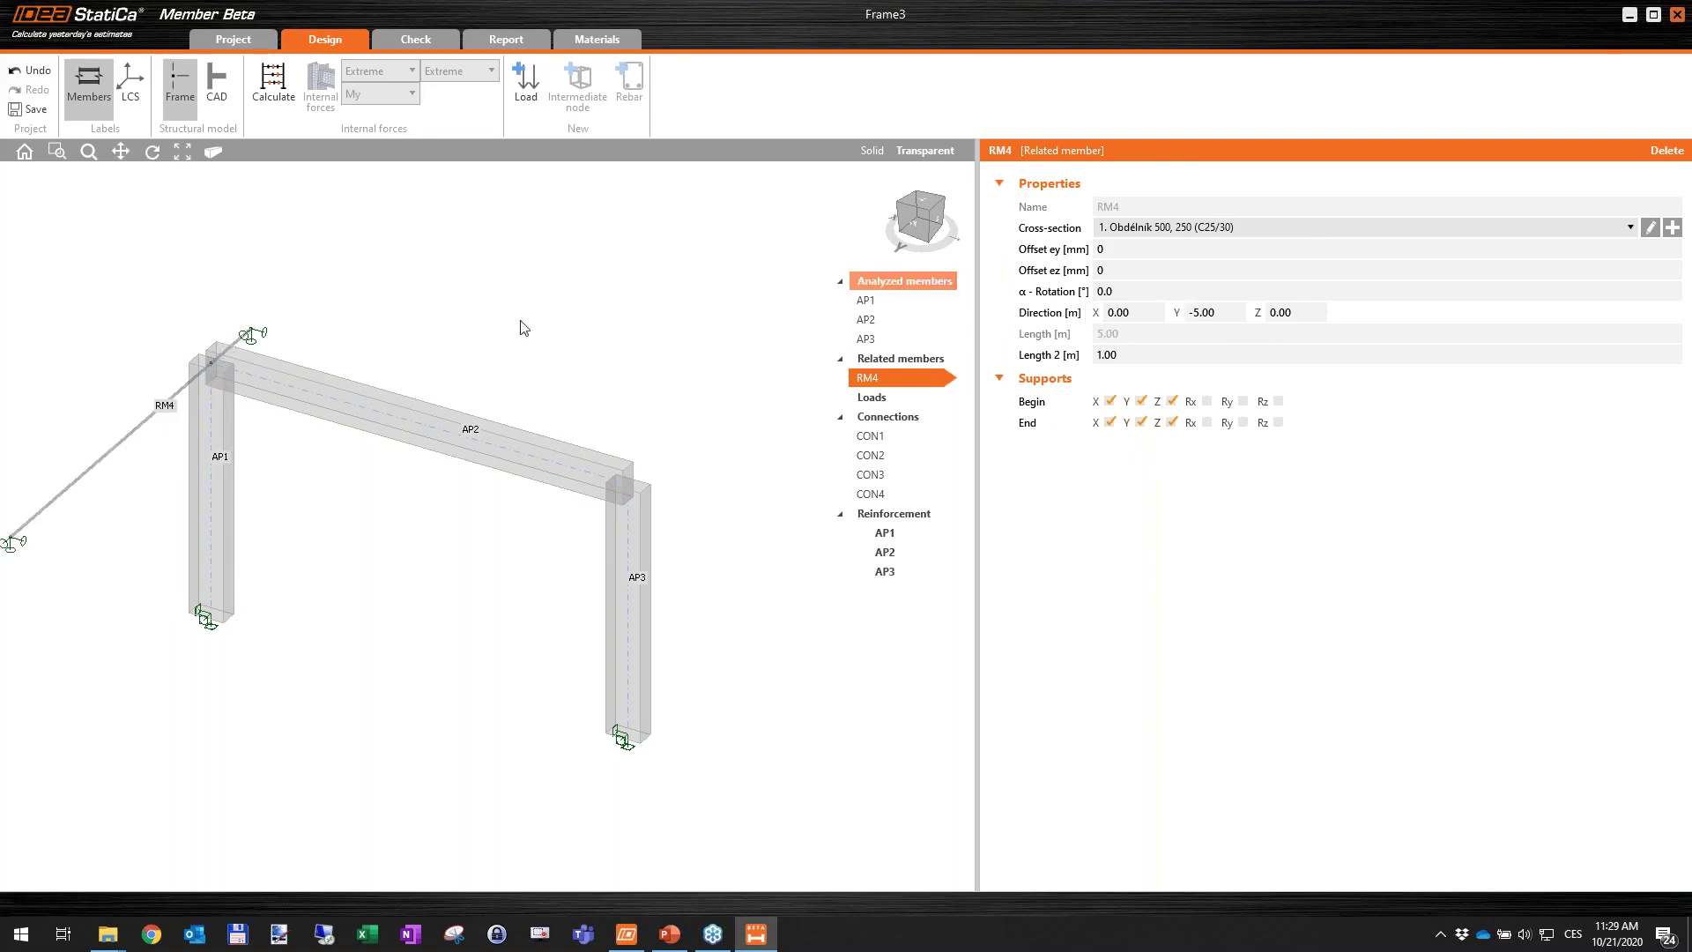
scroll(328, 384, down, 2)
middle_drag(327, 378, 349, 392)
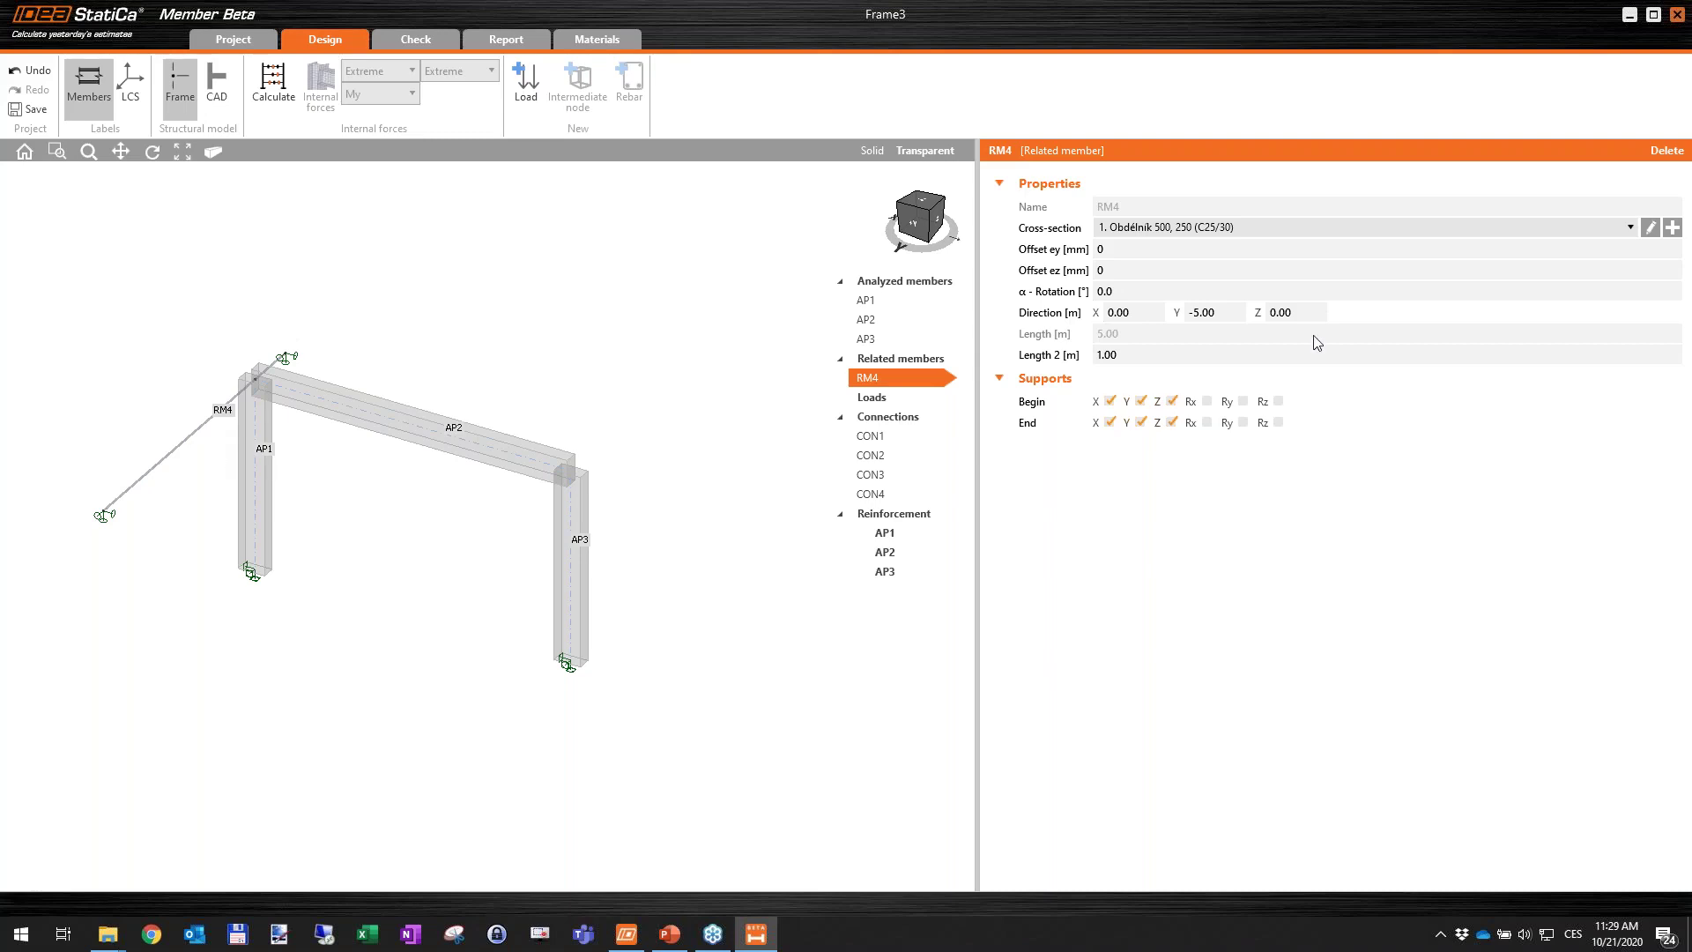
click(1019, 361)
text(5)
key(Return)
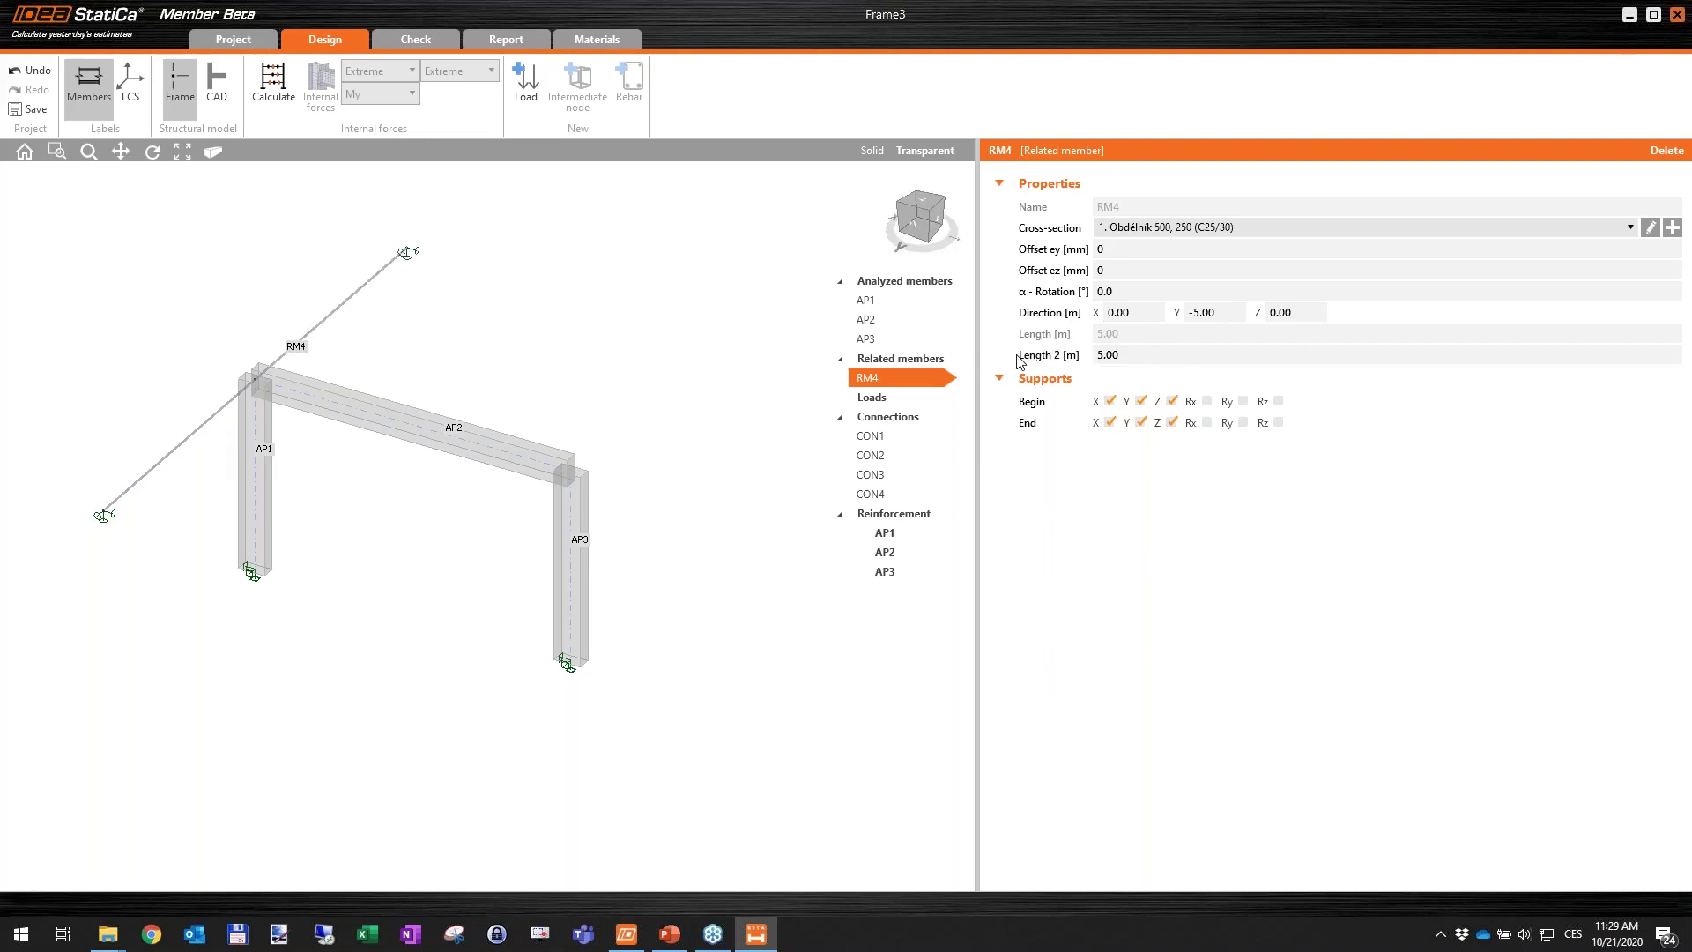
Remove the X, Y and Z supports at both the beginning and the end of related member RM4.
middle_drag(432, 266, 451, 295)
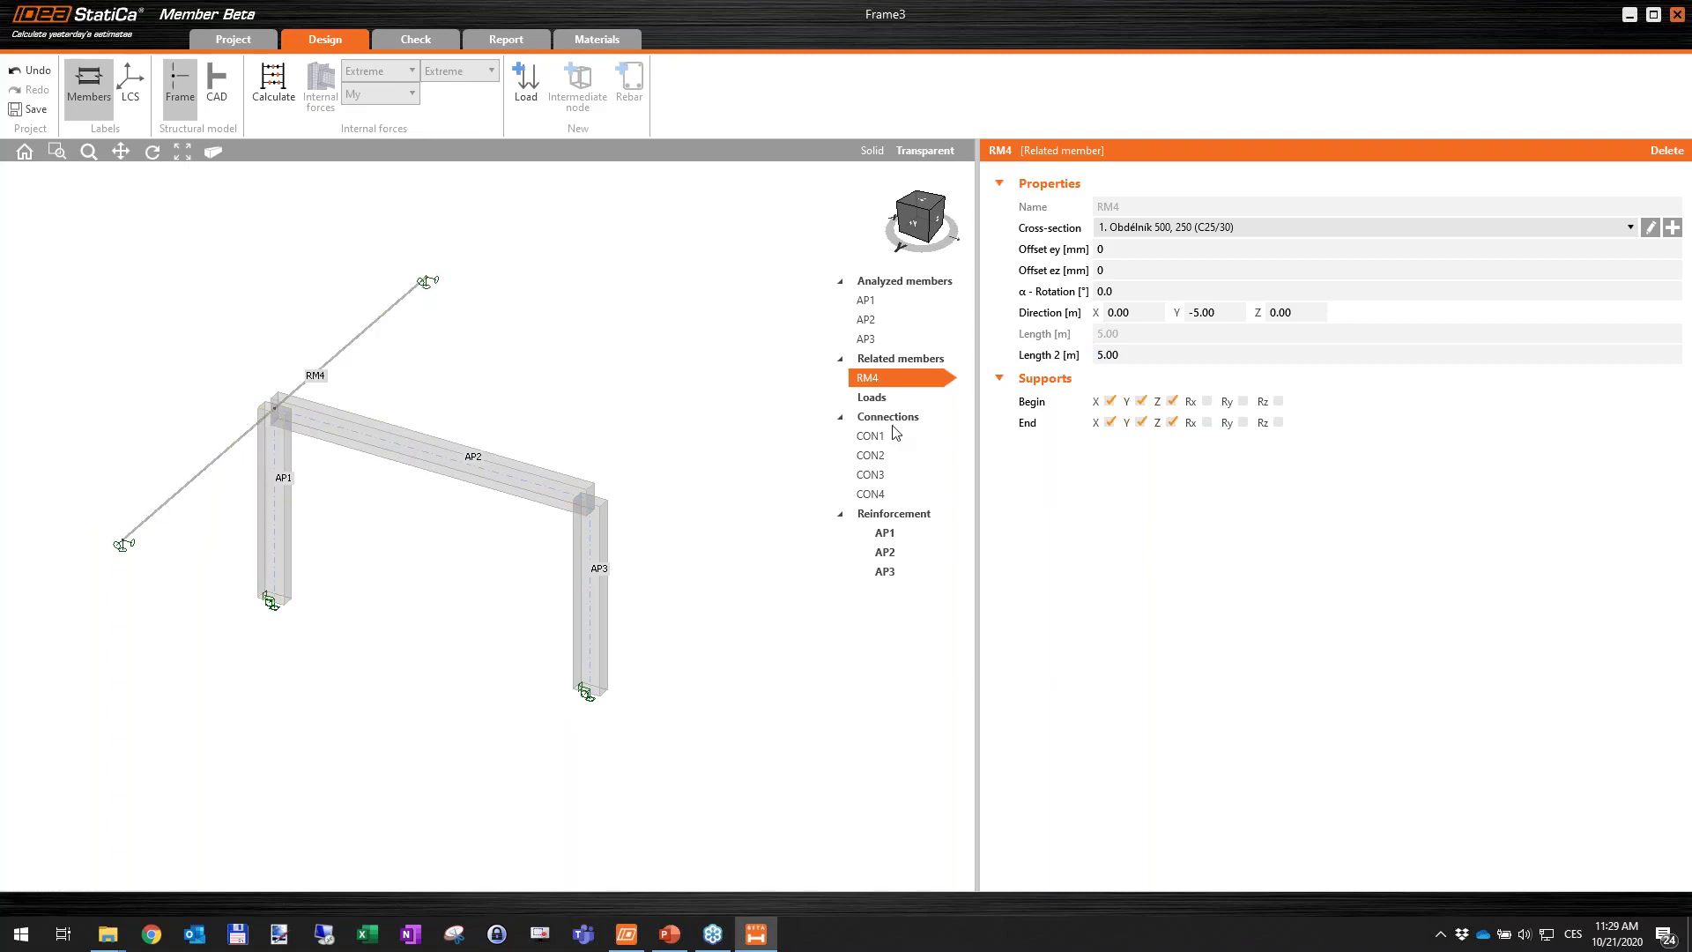
click(1109, 401)
click(1141, 401)
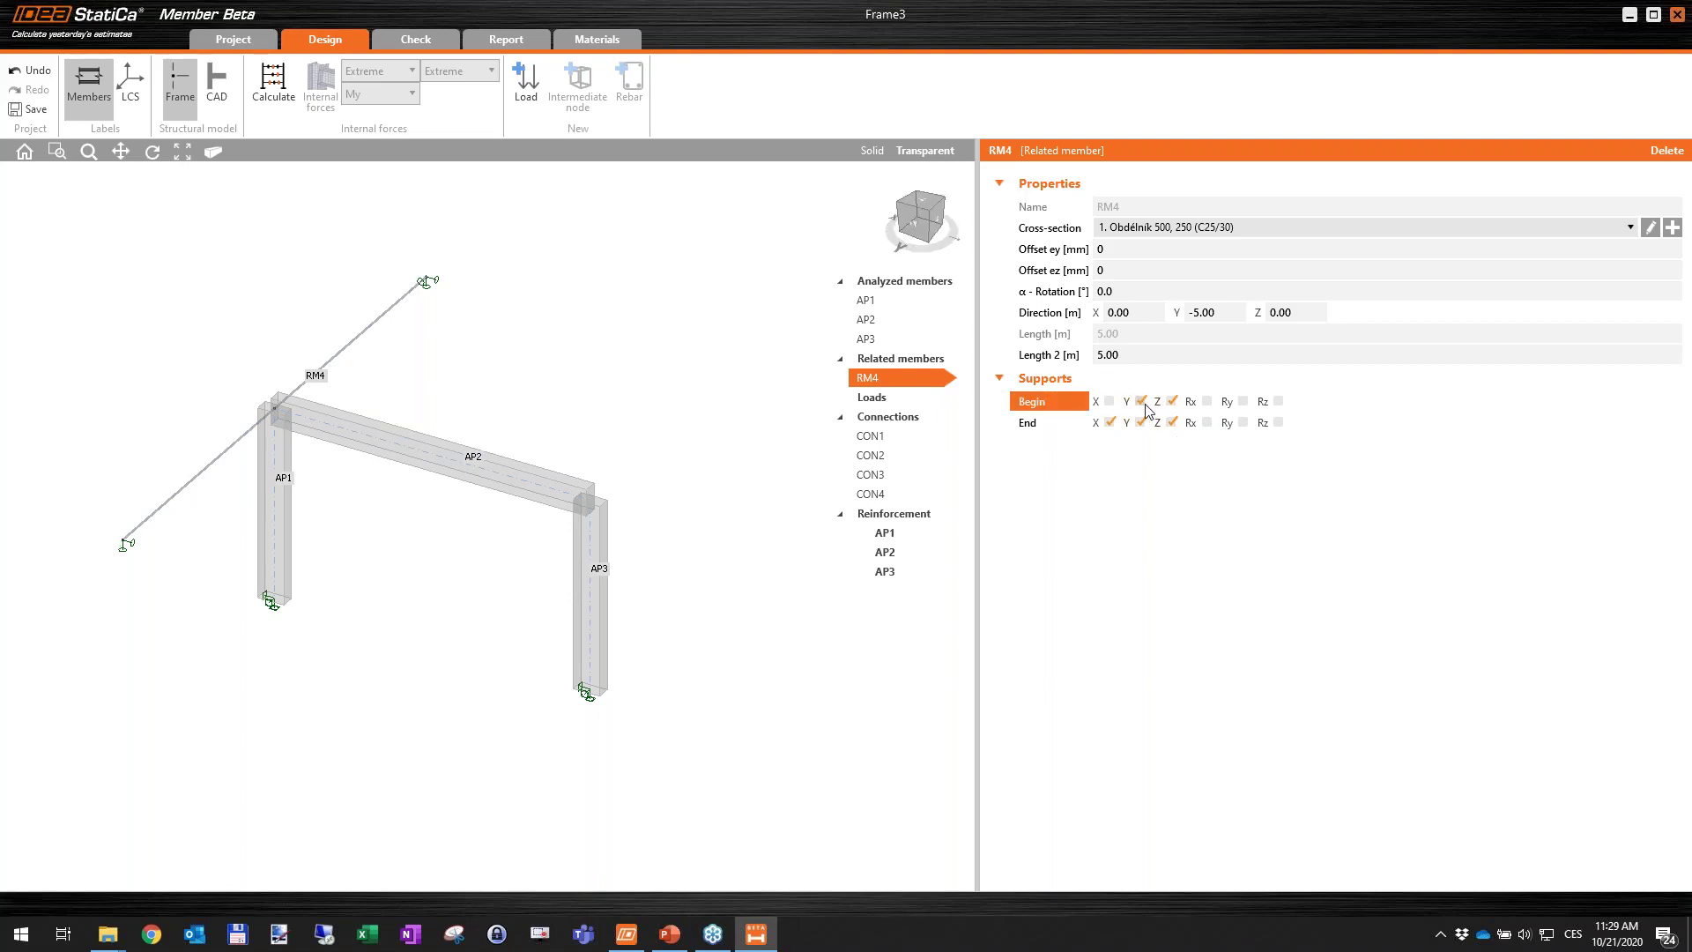
click(1172, 401)
click(1109, 422)
click(1141, 422)
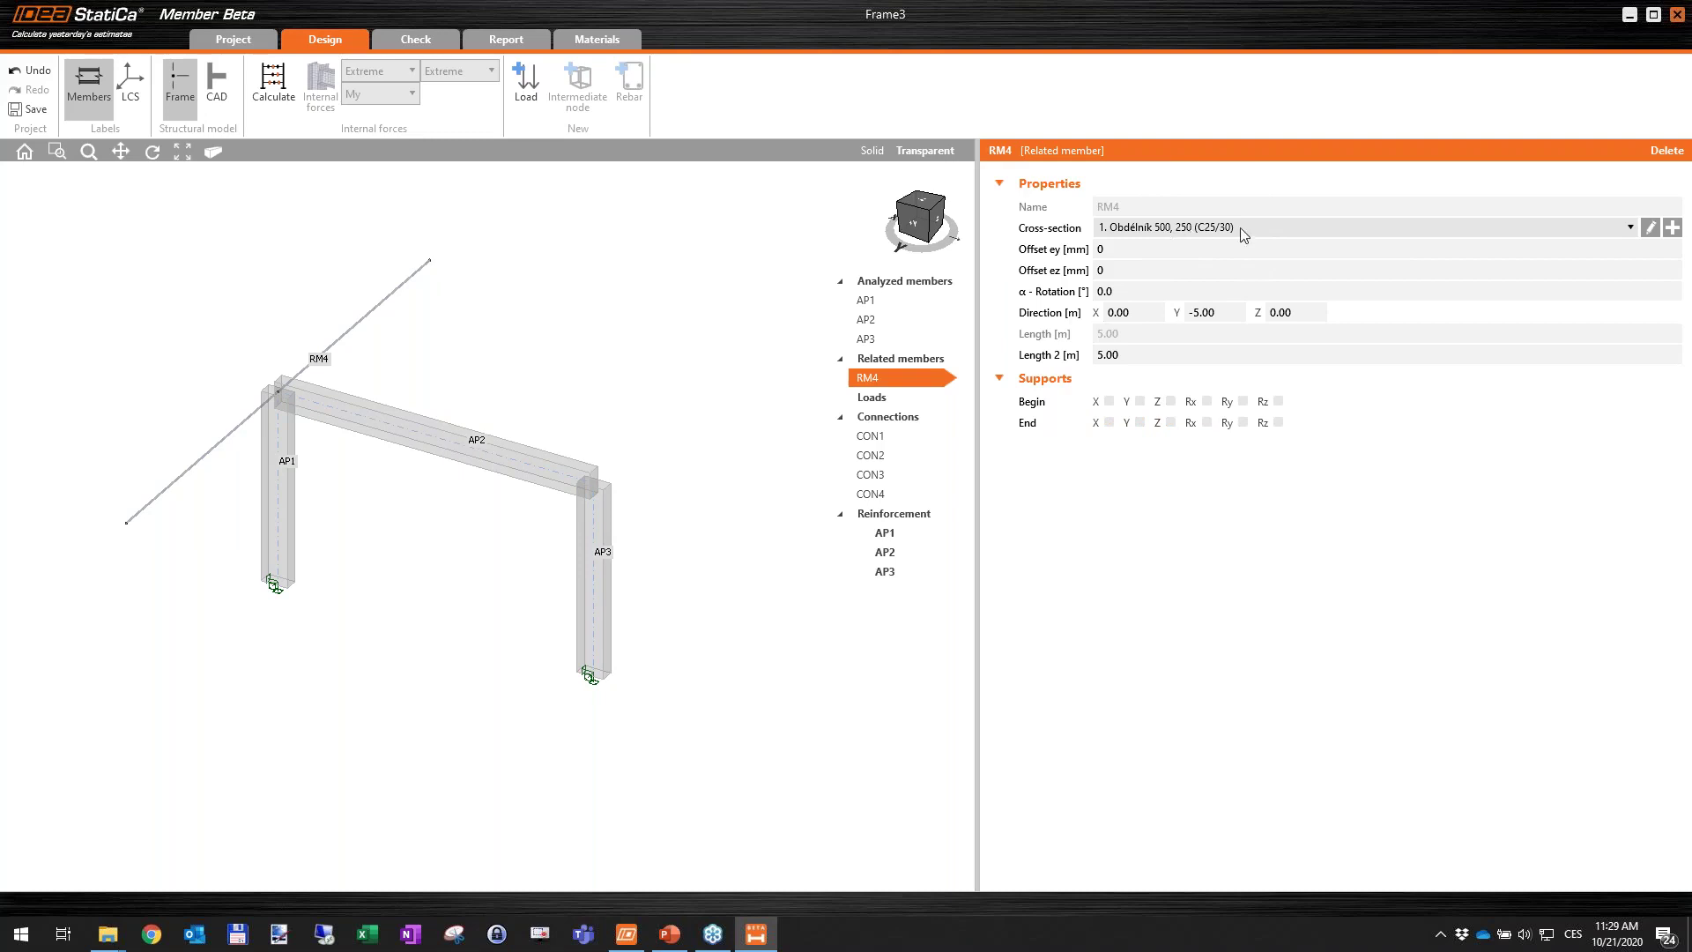
middle_drag(472, 366, 484, 389)
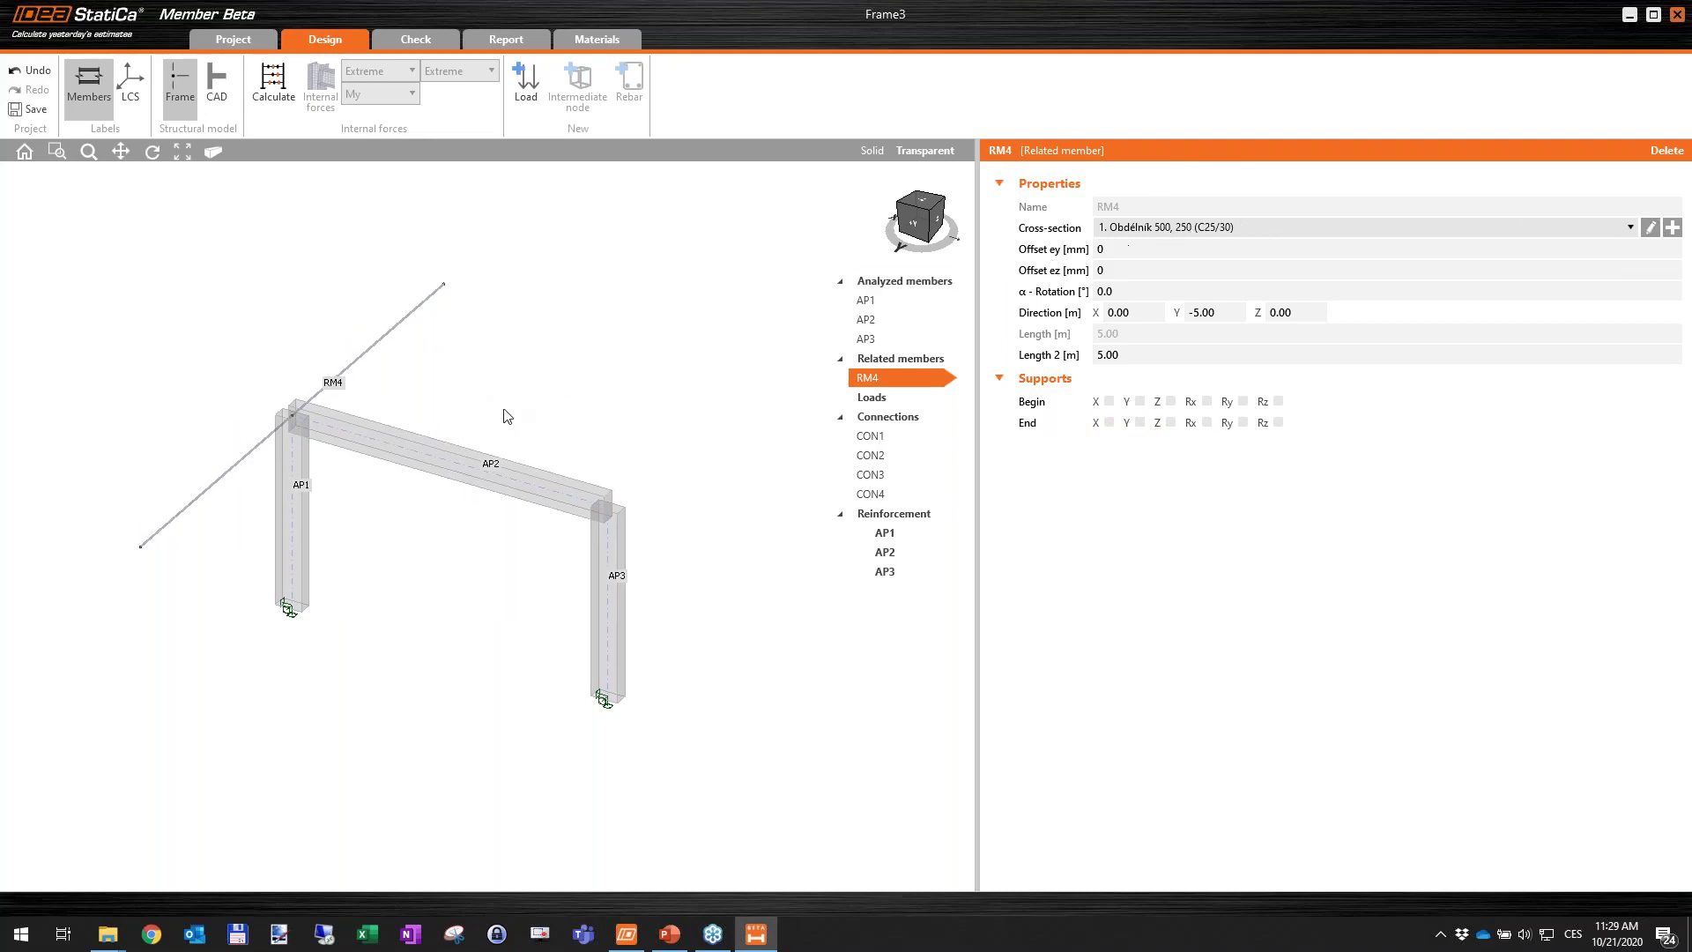
middle_drag(549, 381, 537, 367)
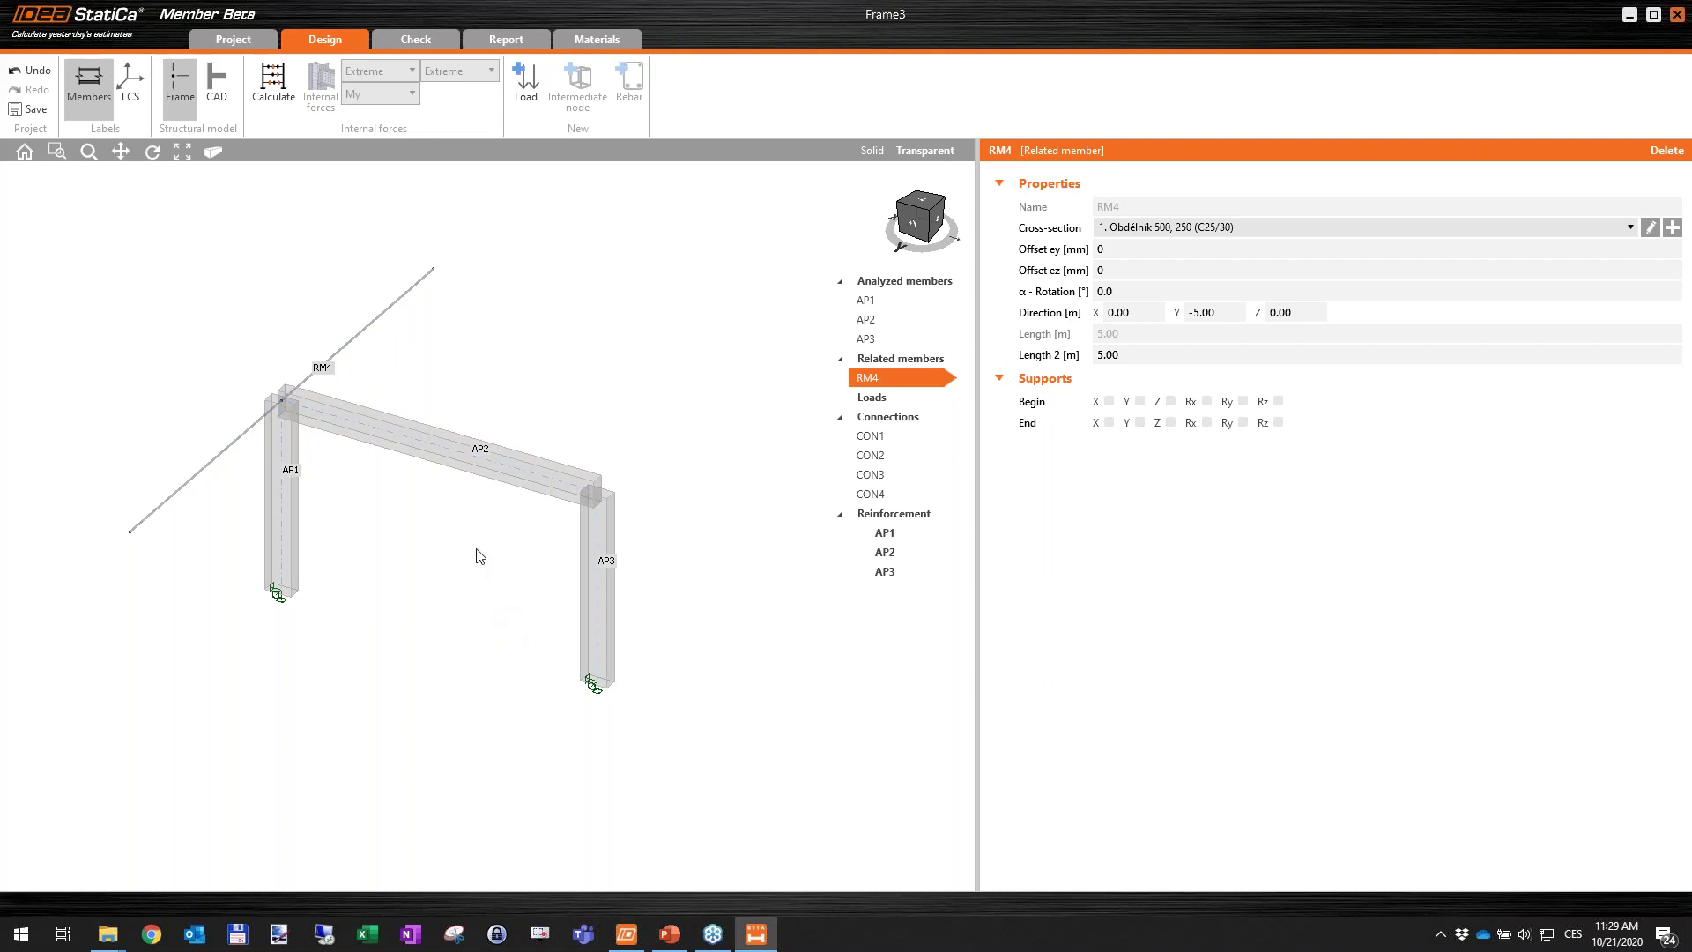
Add an ended related member in the Z direction at connection CON2 and remove its X, Y and Z supports.
click(891, 460)
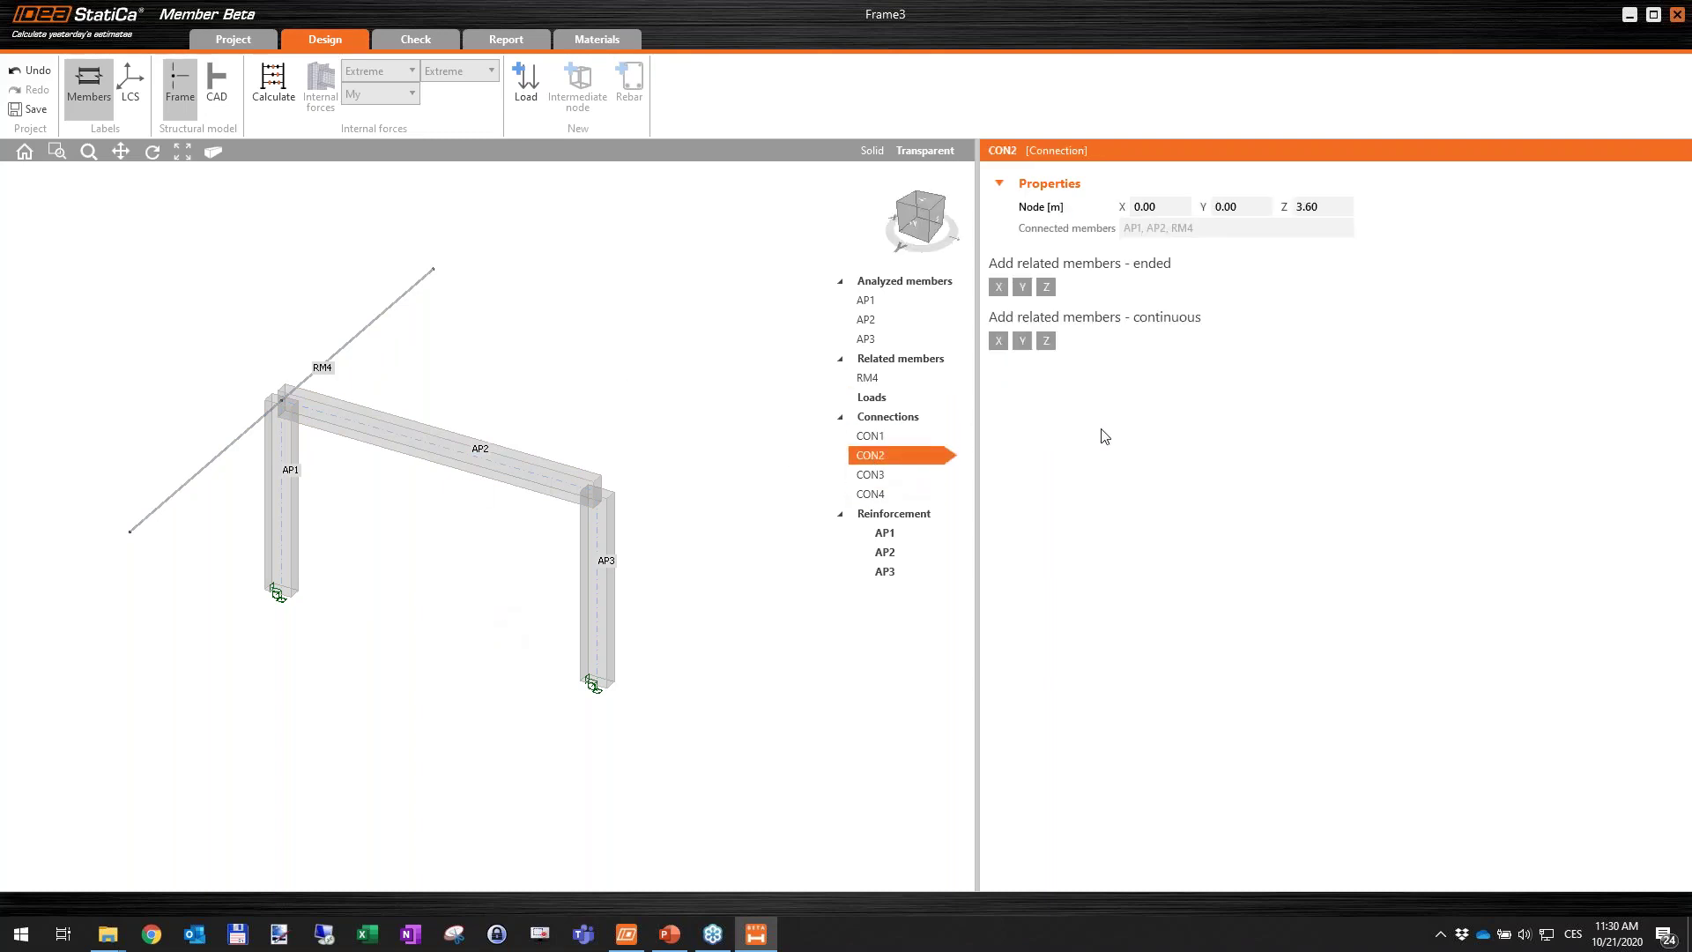
click(1046, 288)
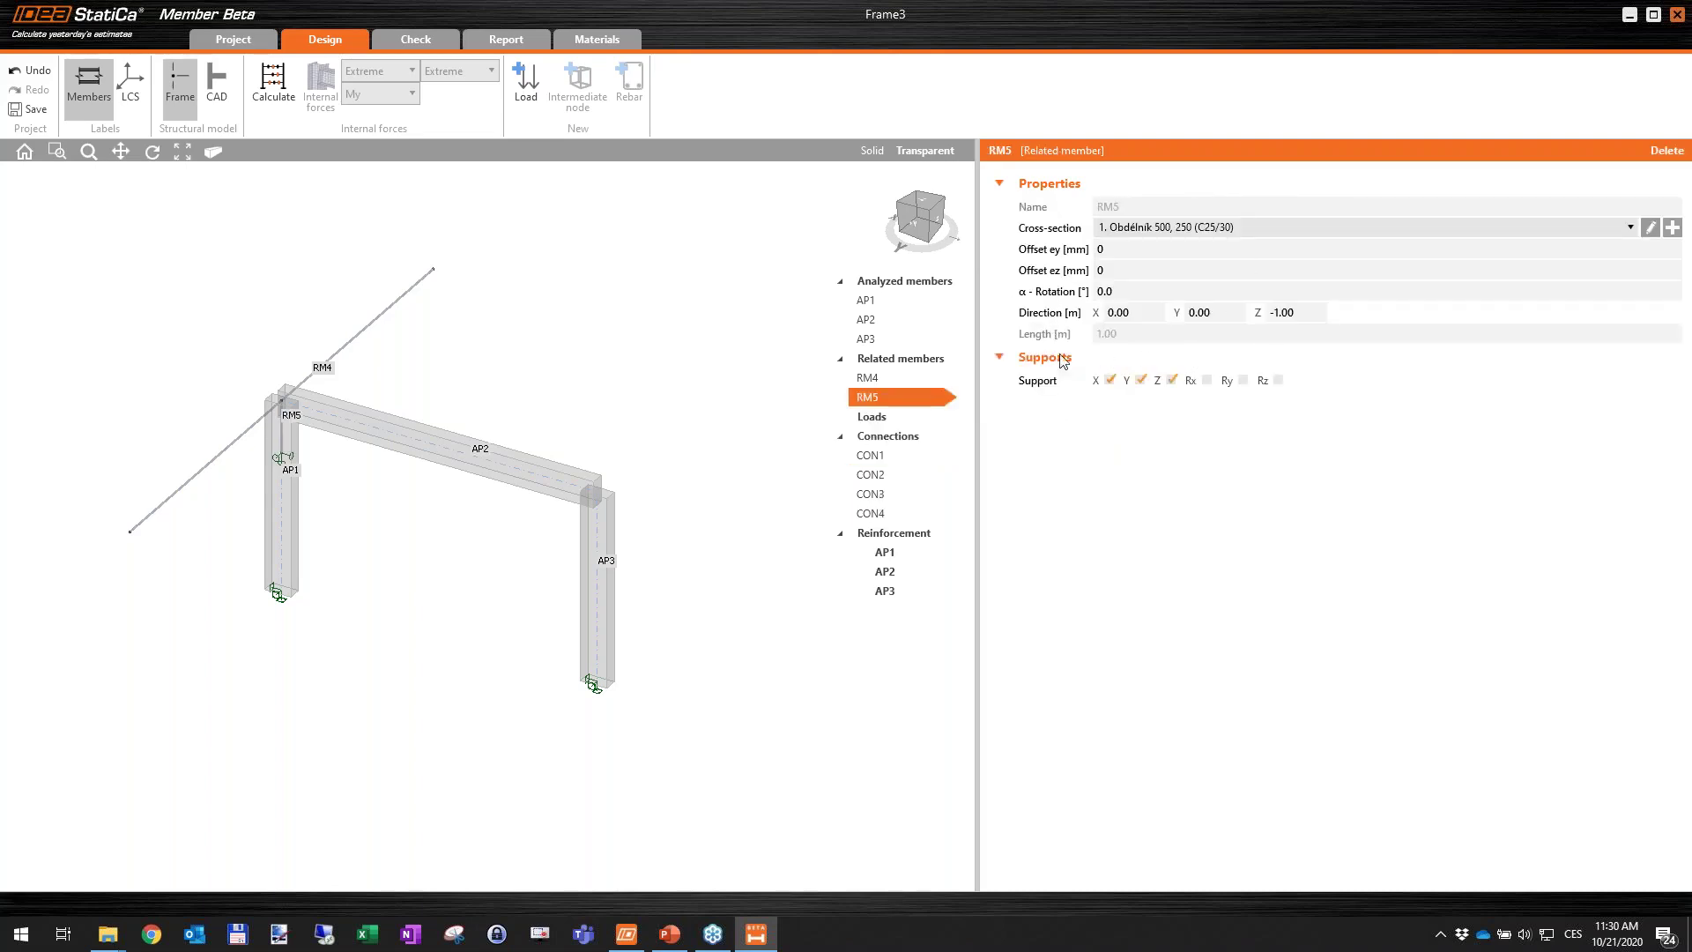
scroll(291, 432, up, 3)
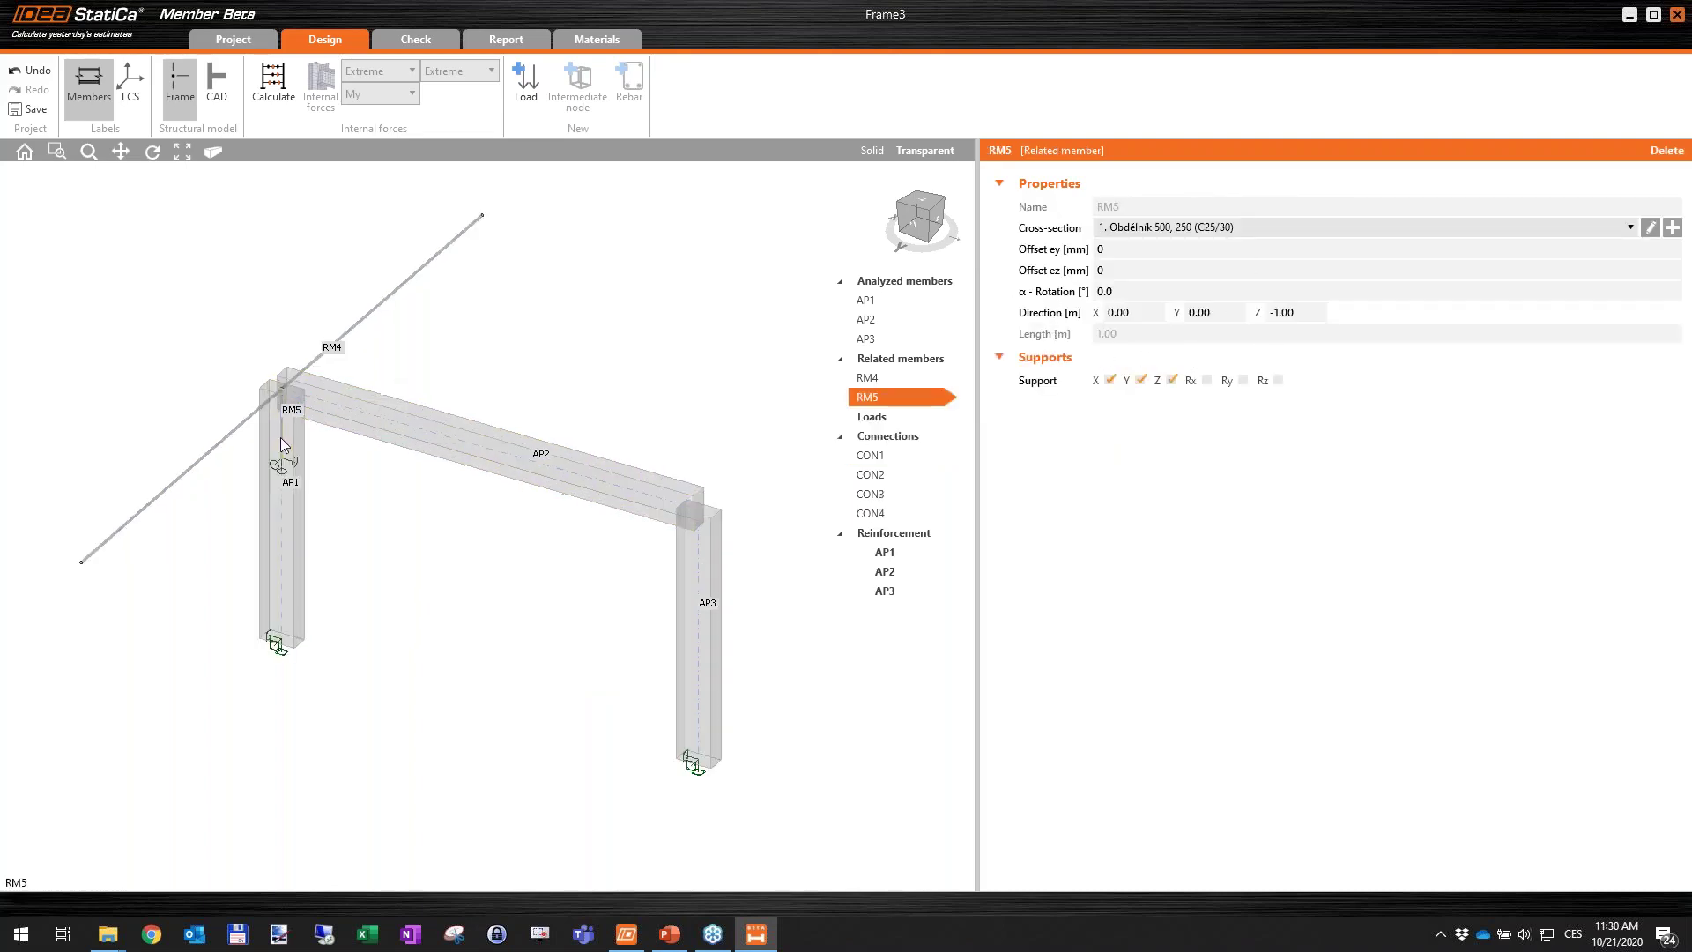
click(1112, 379)
click(1140, 381)
click(1171, 380)
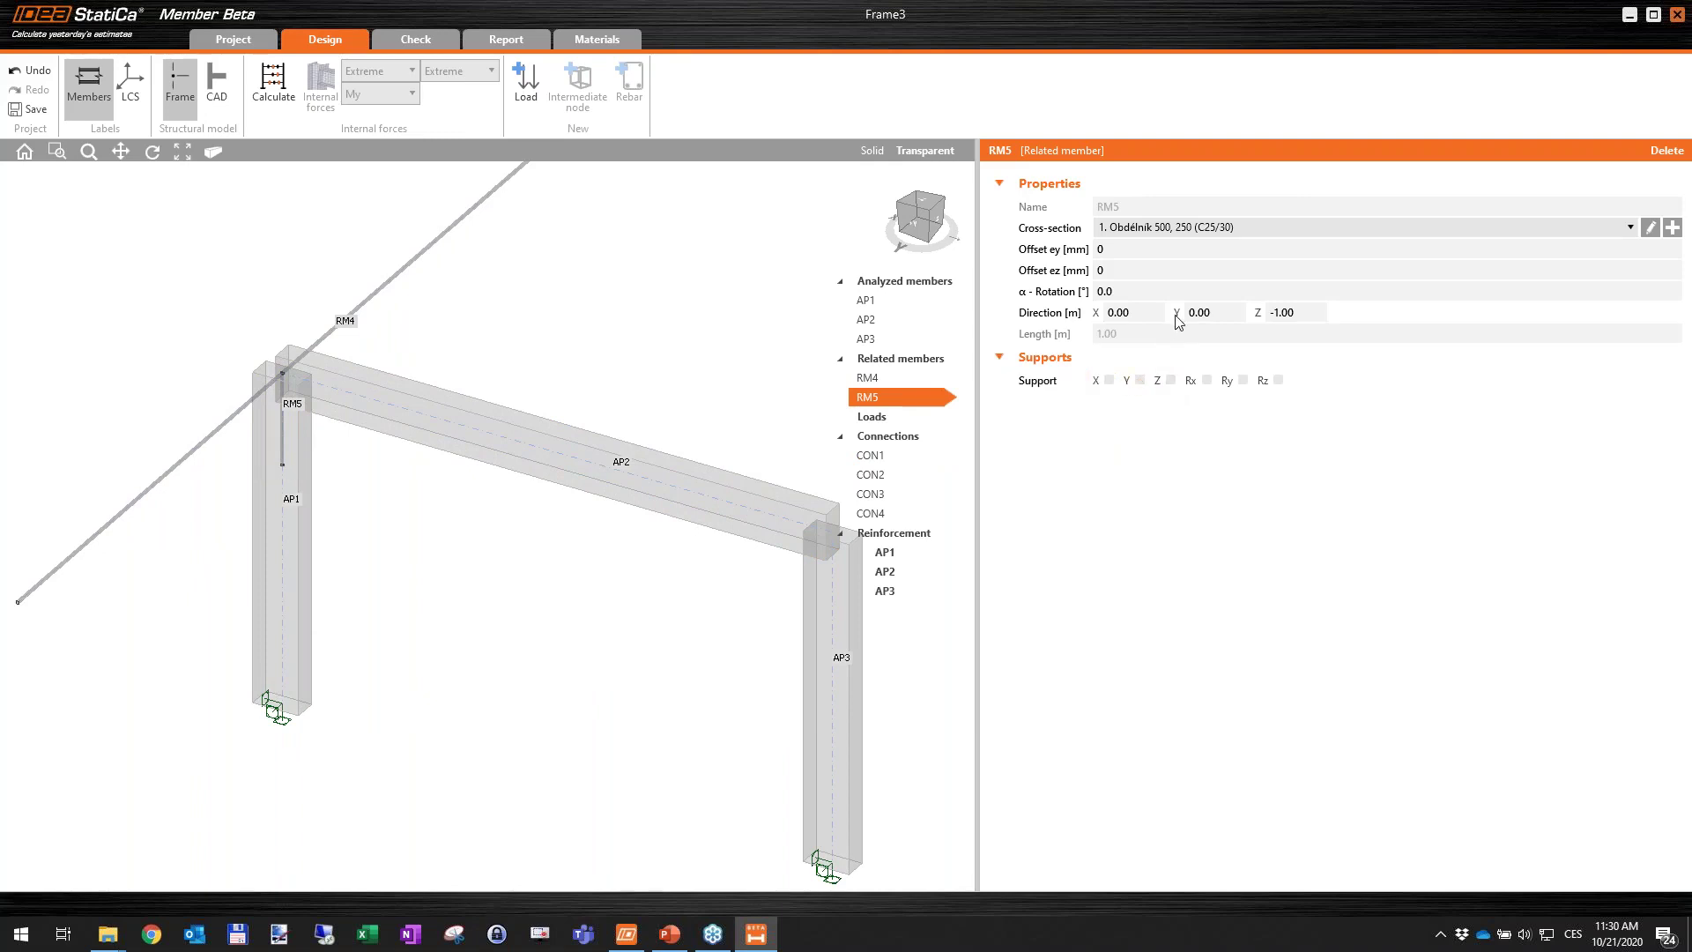
Set the Z direction of the ended related member at CON2 to 3.6 m.
click(1269, 315)
text(3,)
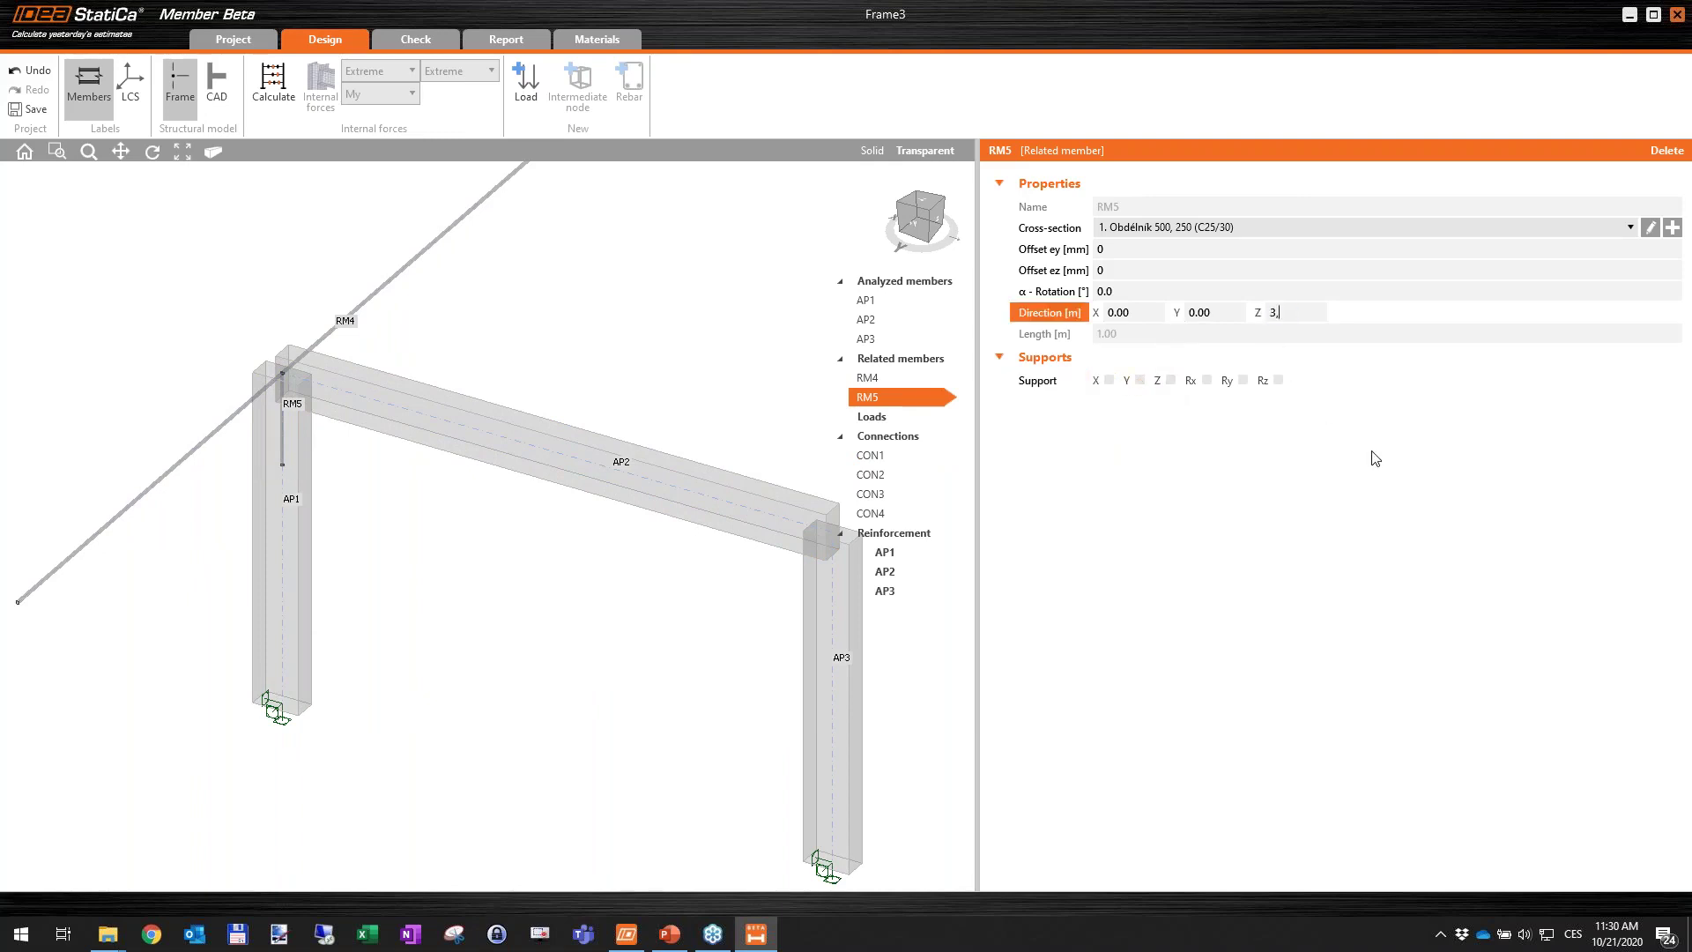
text(6)
key(Return)
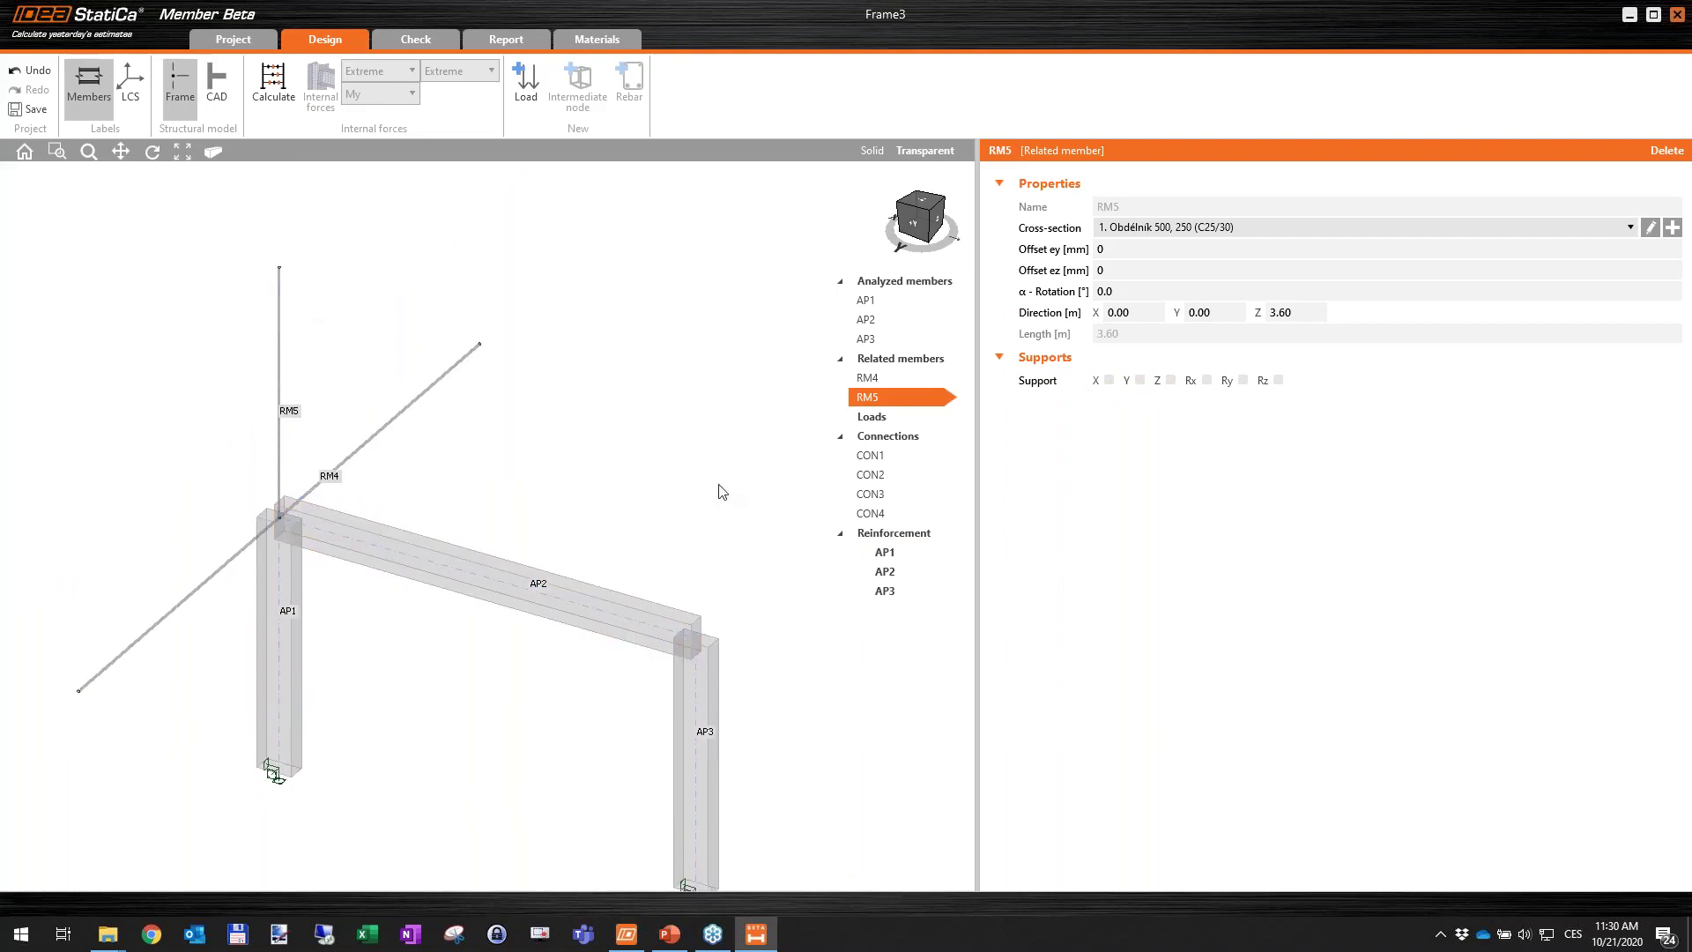
Add a continuous related member in the Y direction at connection CON3, with Y direction -5 m and Length 2 of 5 m.
click(900, 493)
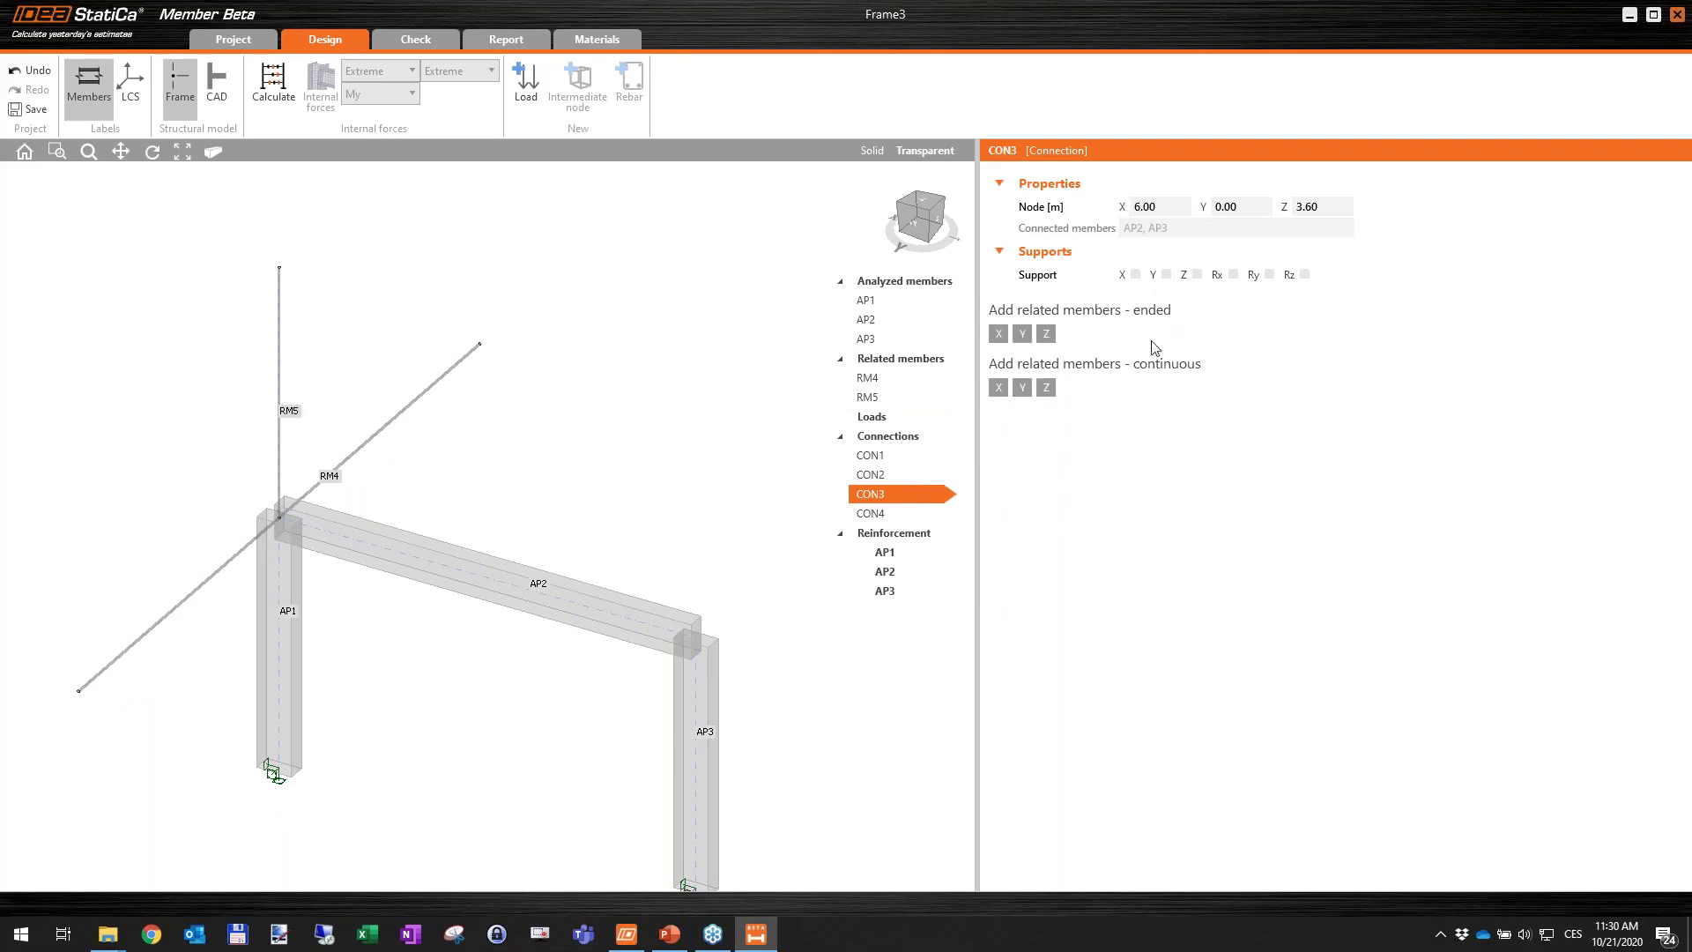
click(1023, 388)
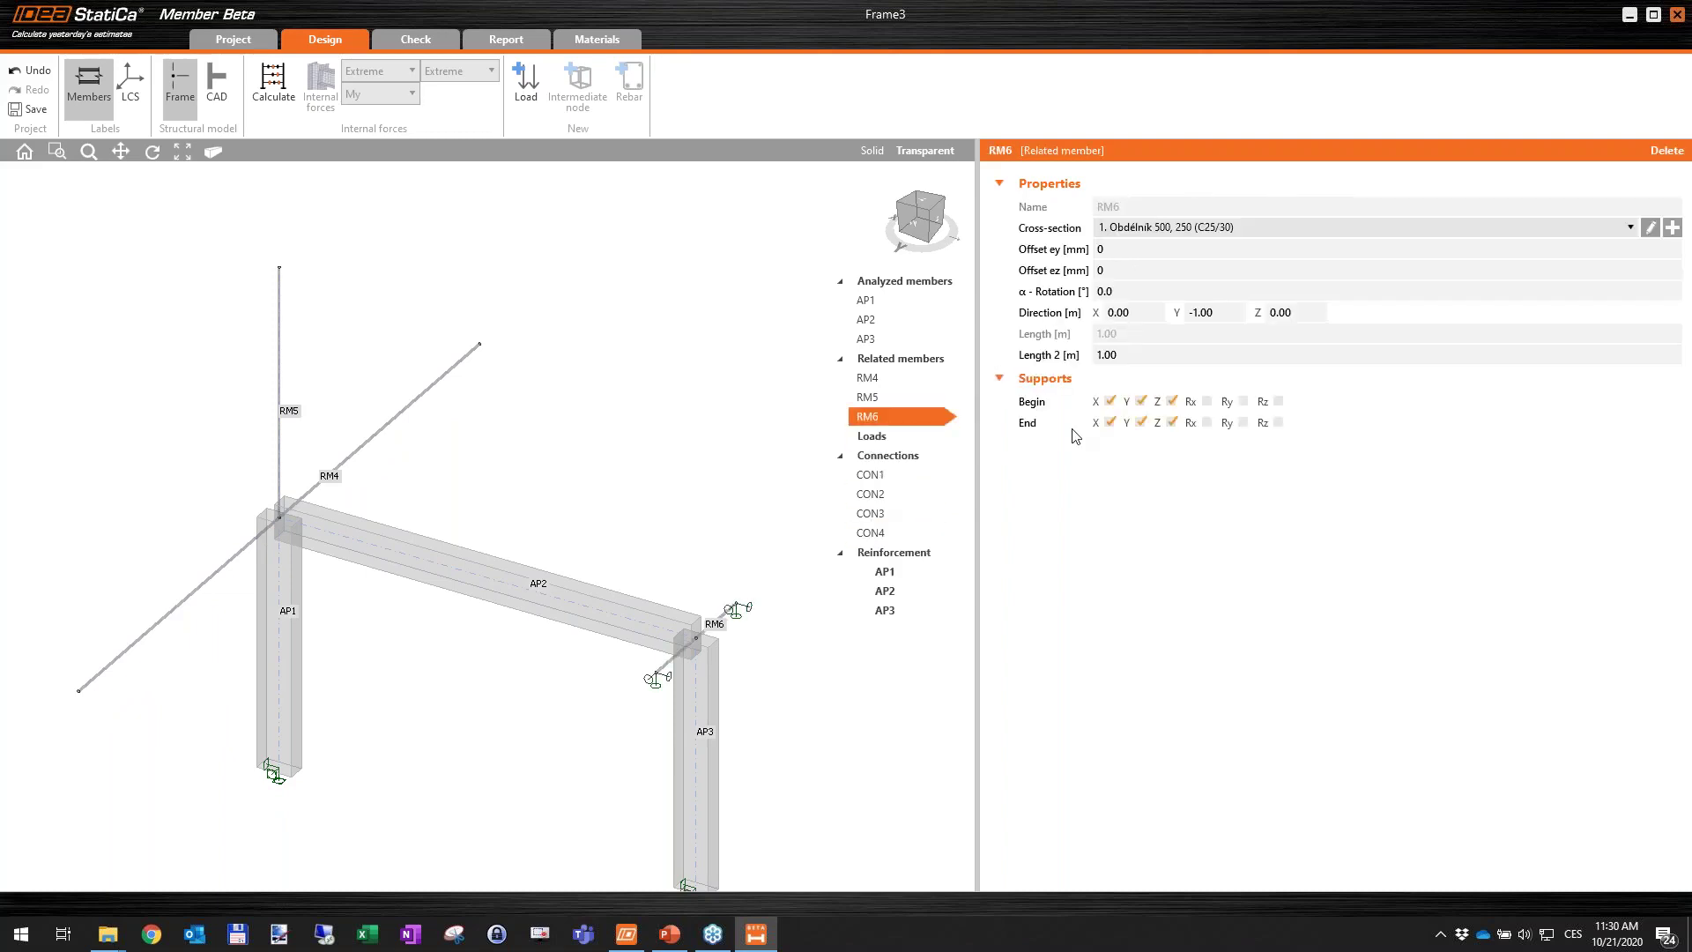
click(1161, 316)
text(-5)
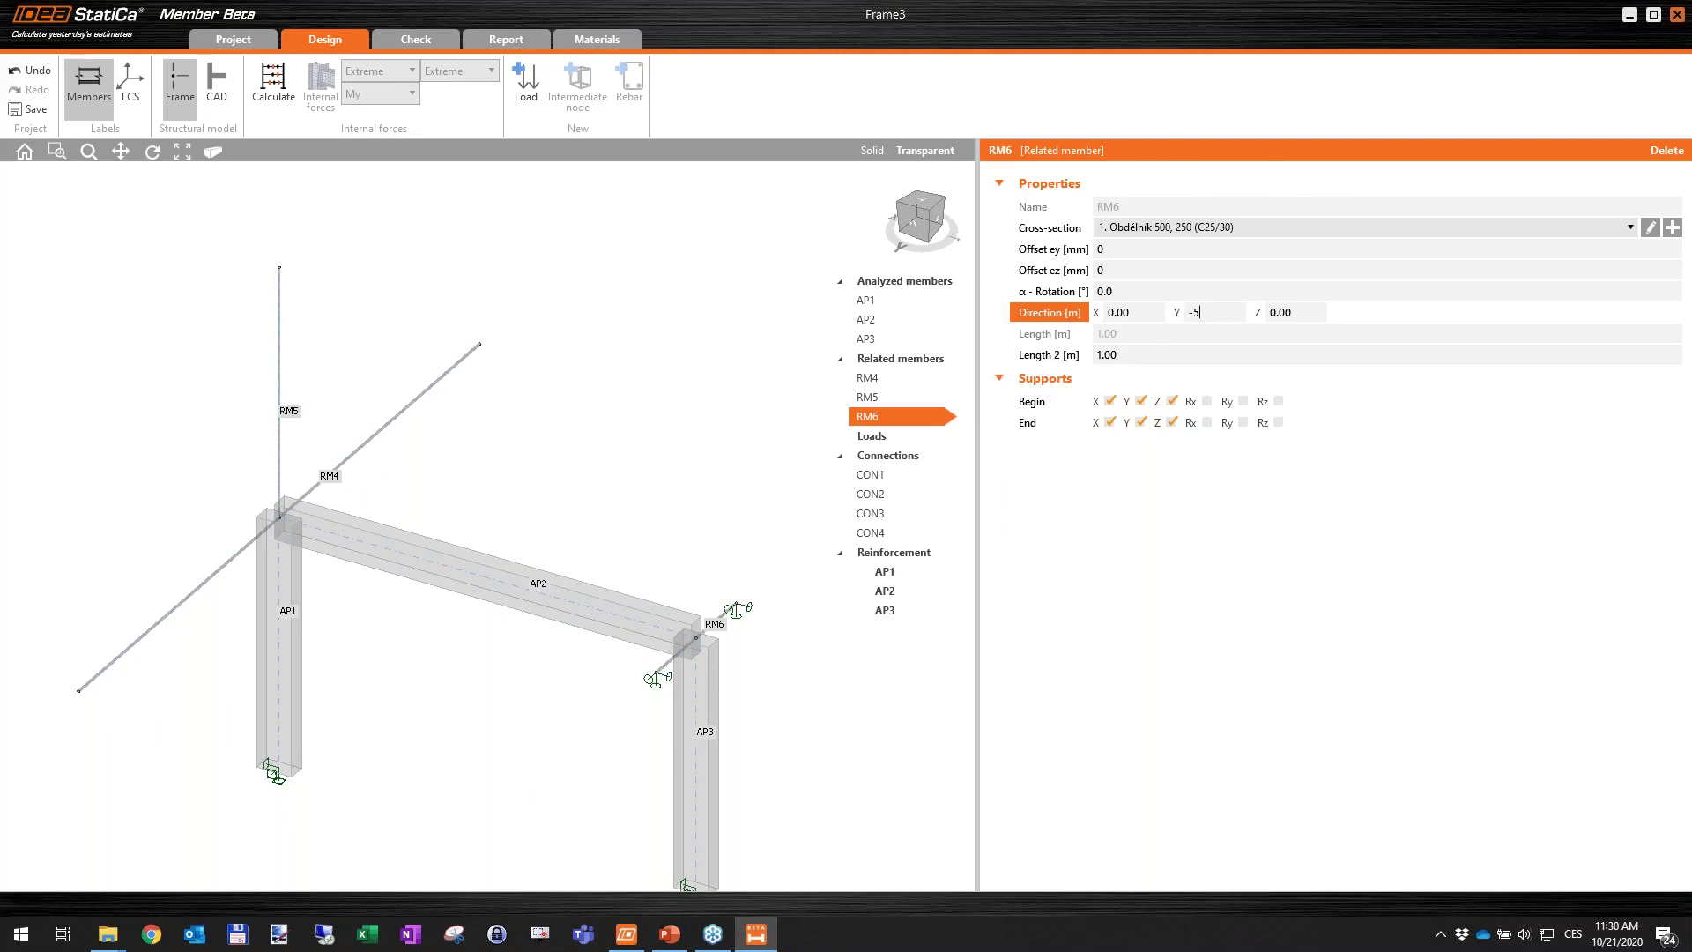
key(Return)
click(1137, 355)
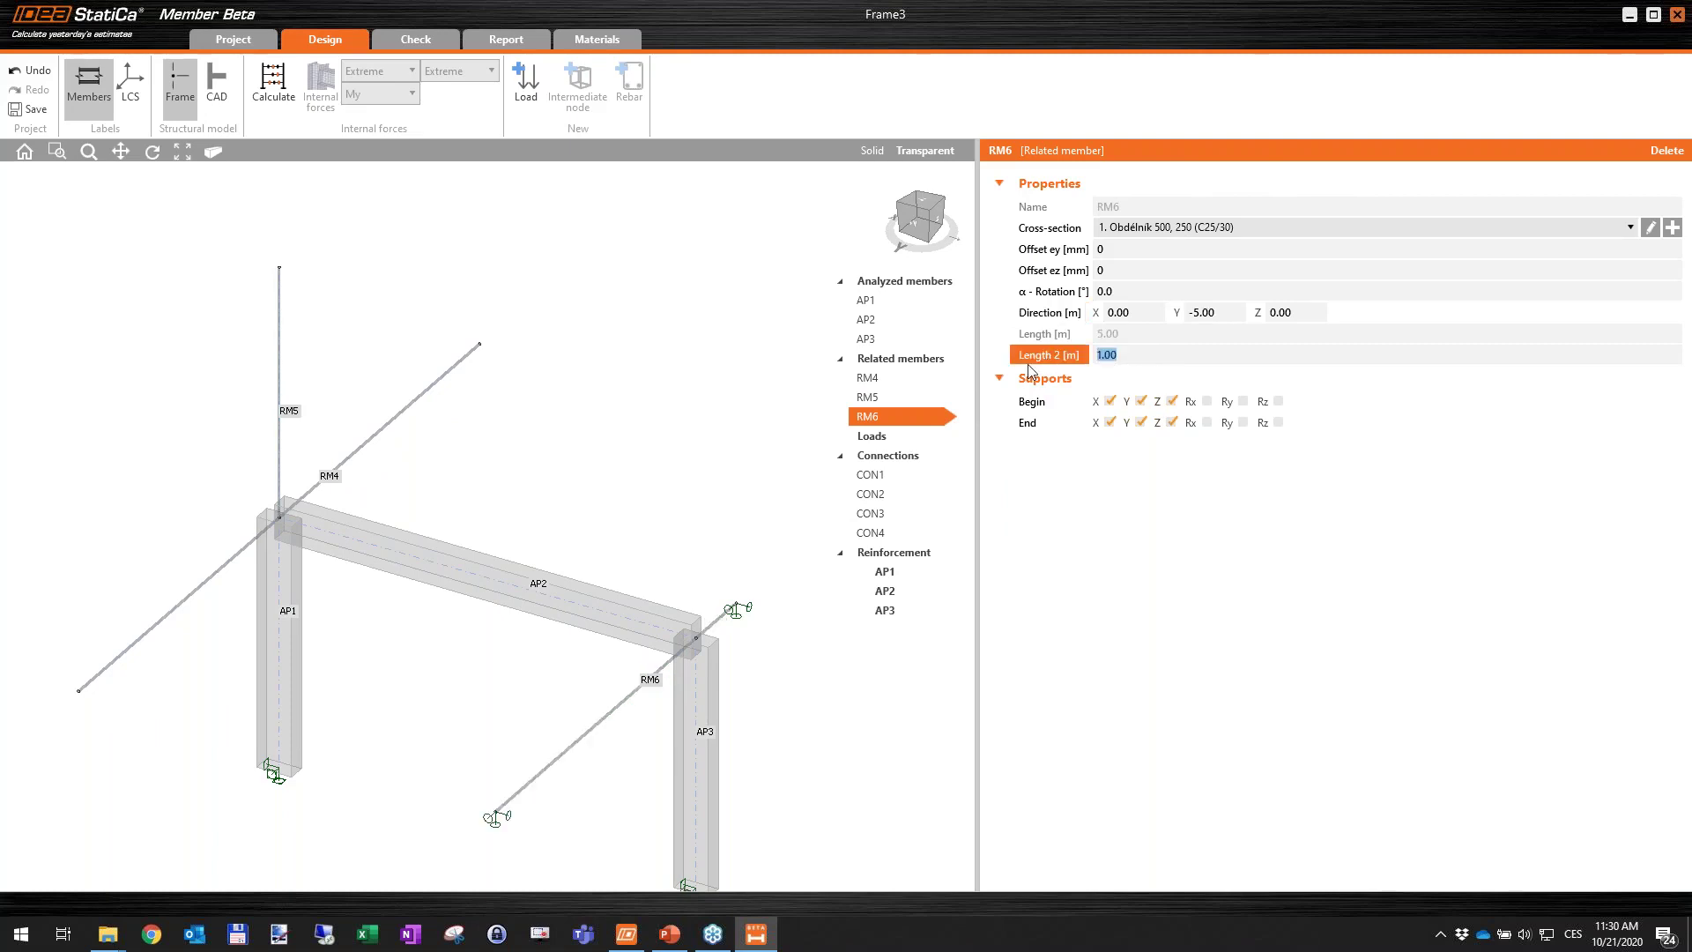
text(5)
key(Return)
scroll(622, 587, down, 2)
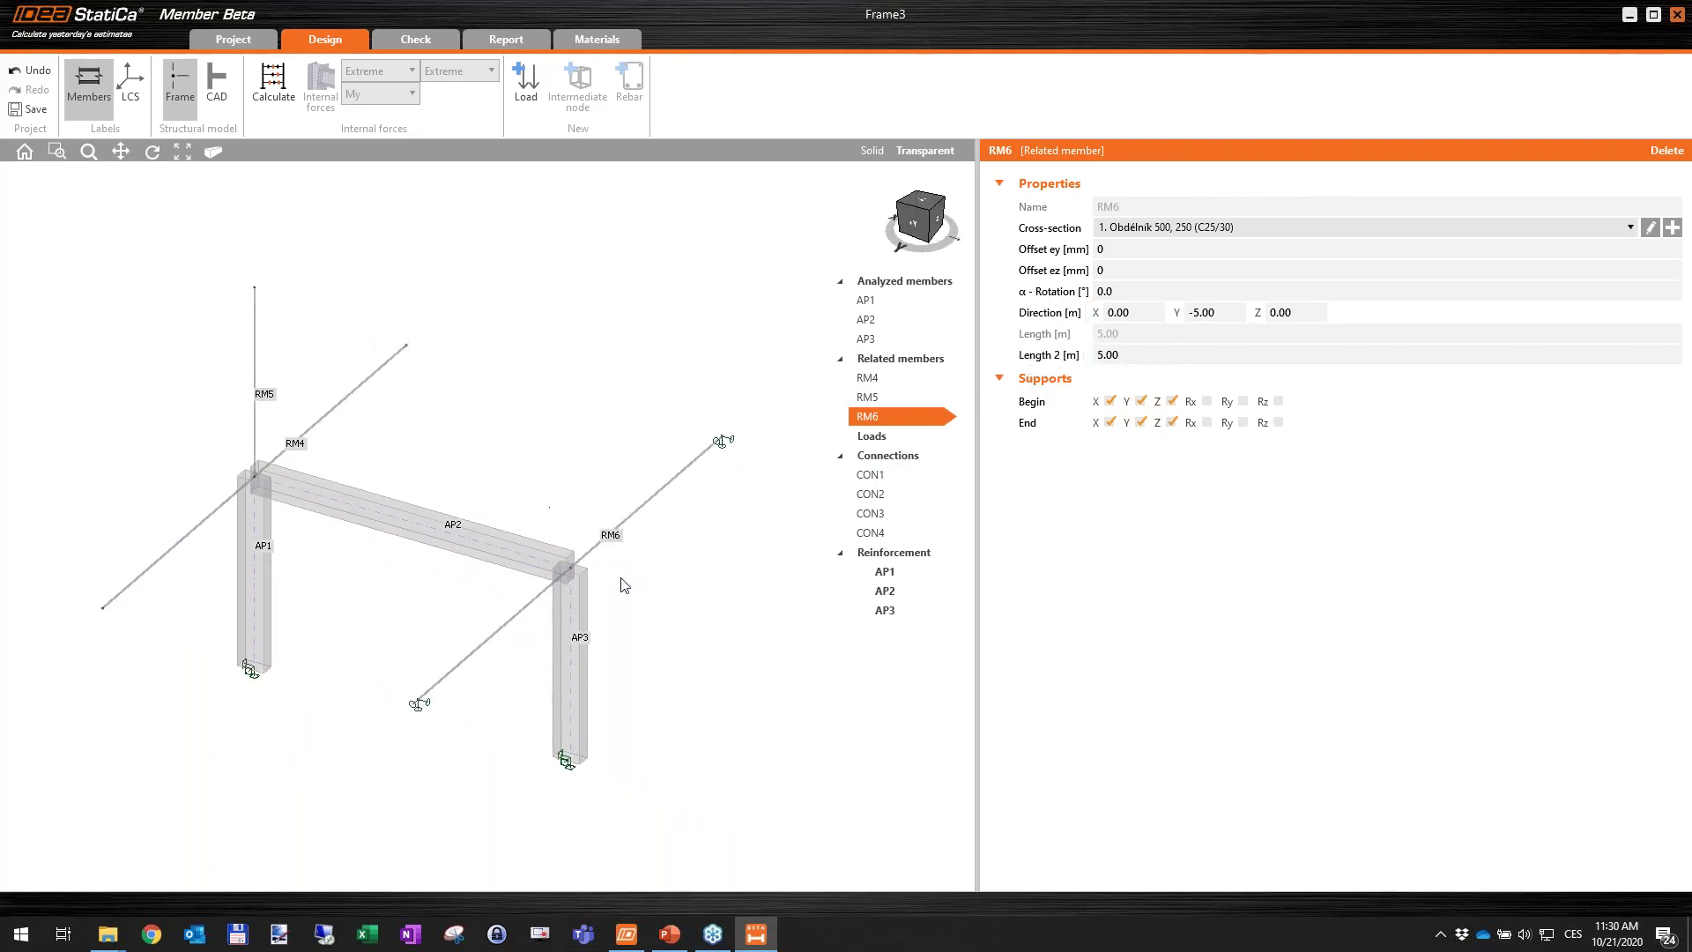
Remove the X, Y and Z supports at both ends of the continuous related member at CON3.
click(1109, 401)
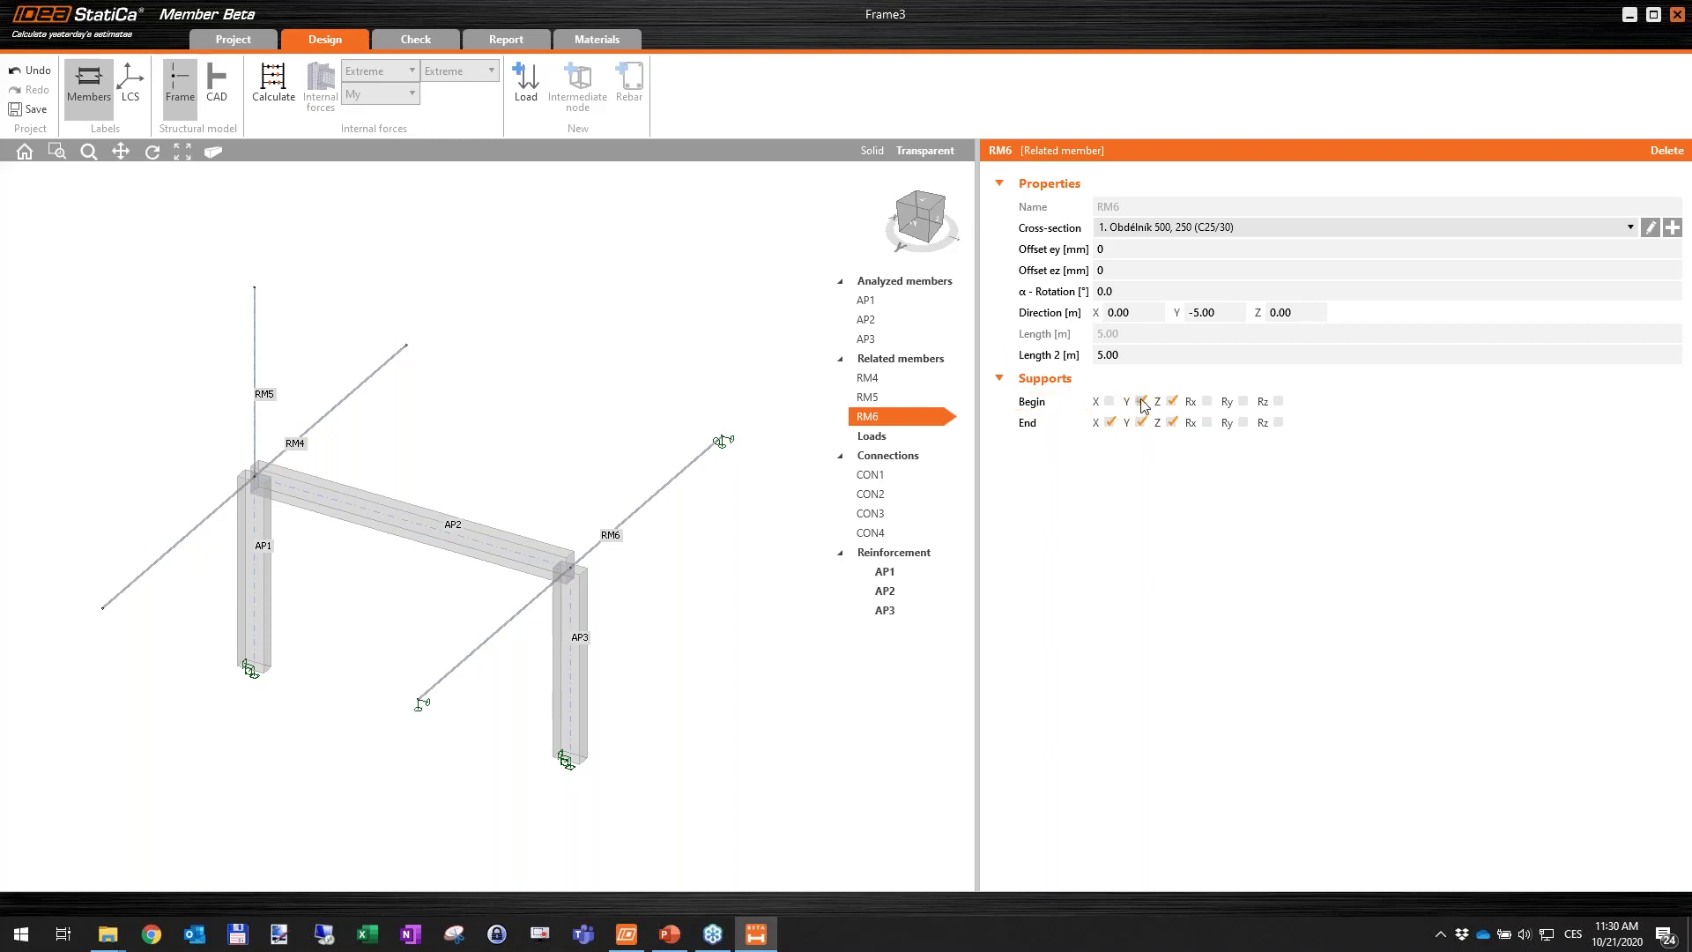
click(1142, 401)
click(1173, 402)
click(1140, 423)
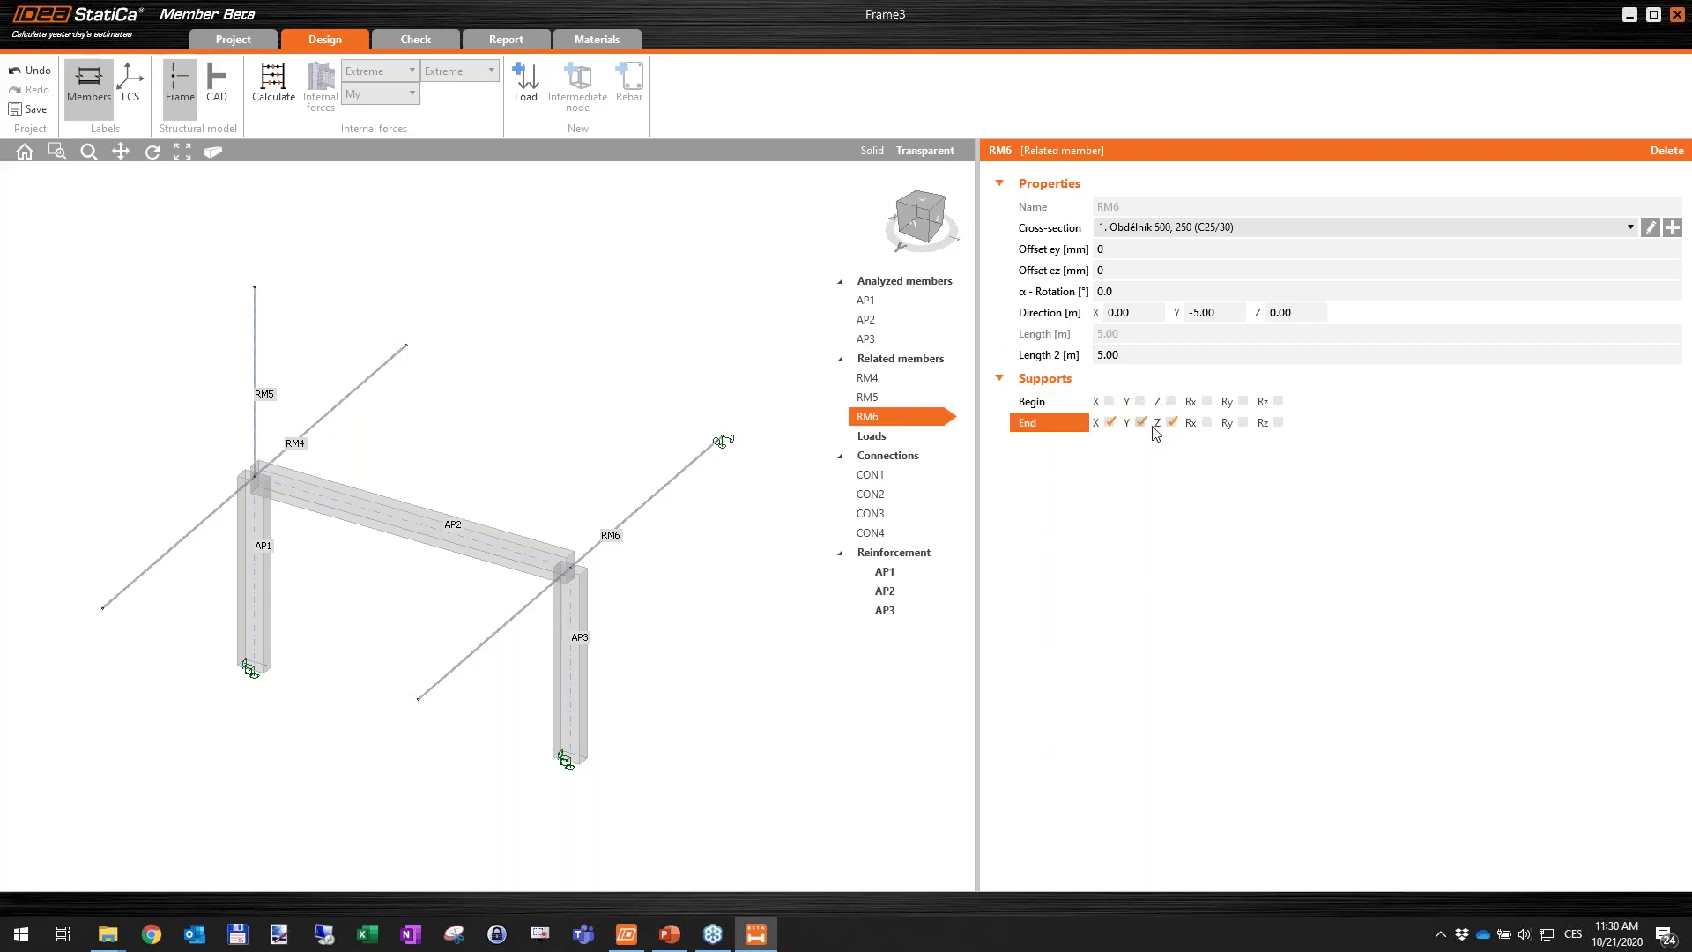
click(1173, 423)
click(1110, 423)
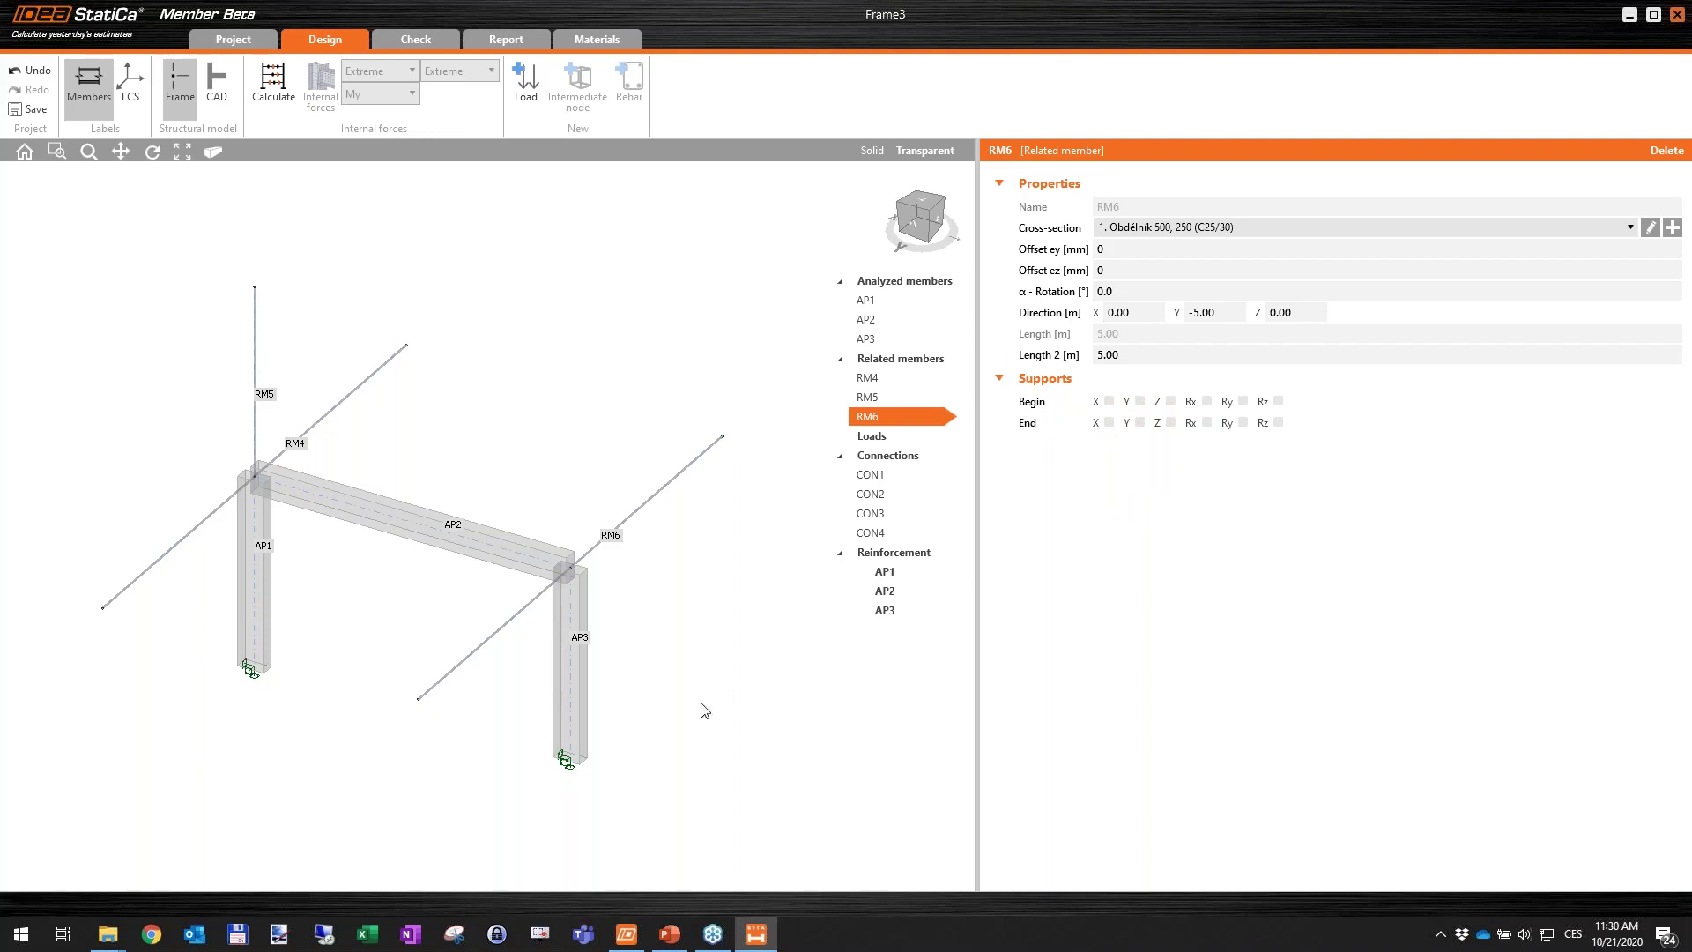
Add an ended related member in the Z direction at connection CON3 and set its Z direction to 3.6 m.
click(892, 494)
click(902, 515)
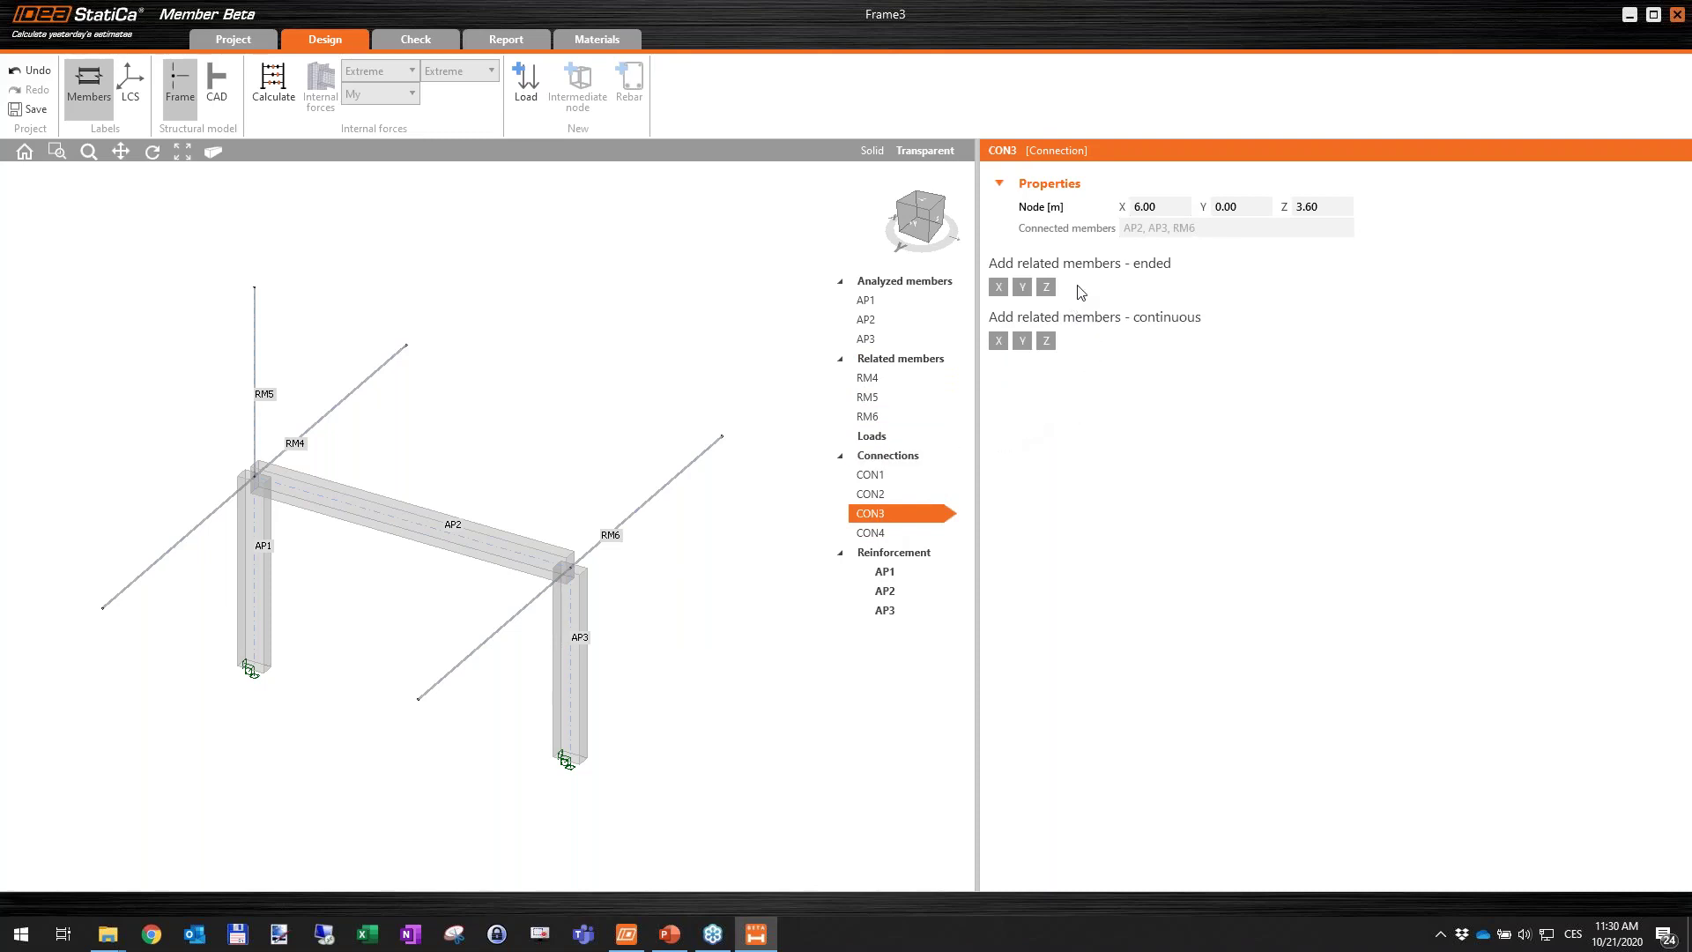
click(1047, 288)
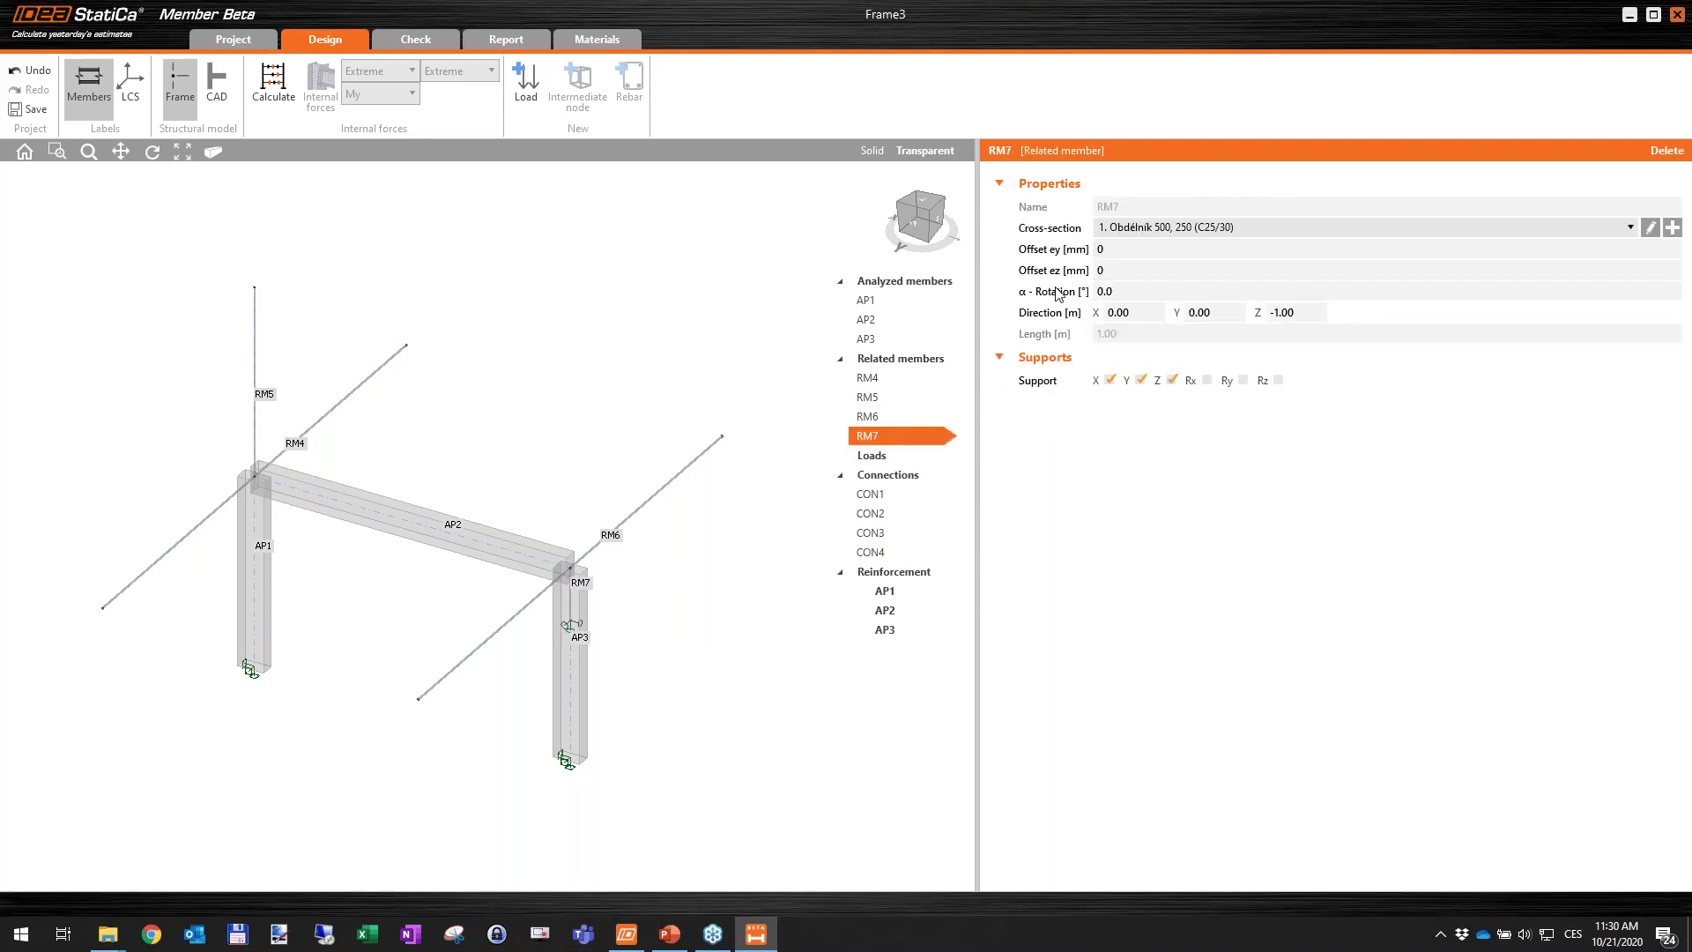
double_click(1308, 315)
text(3.6)
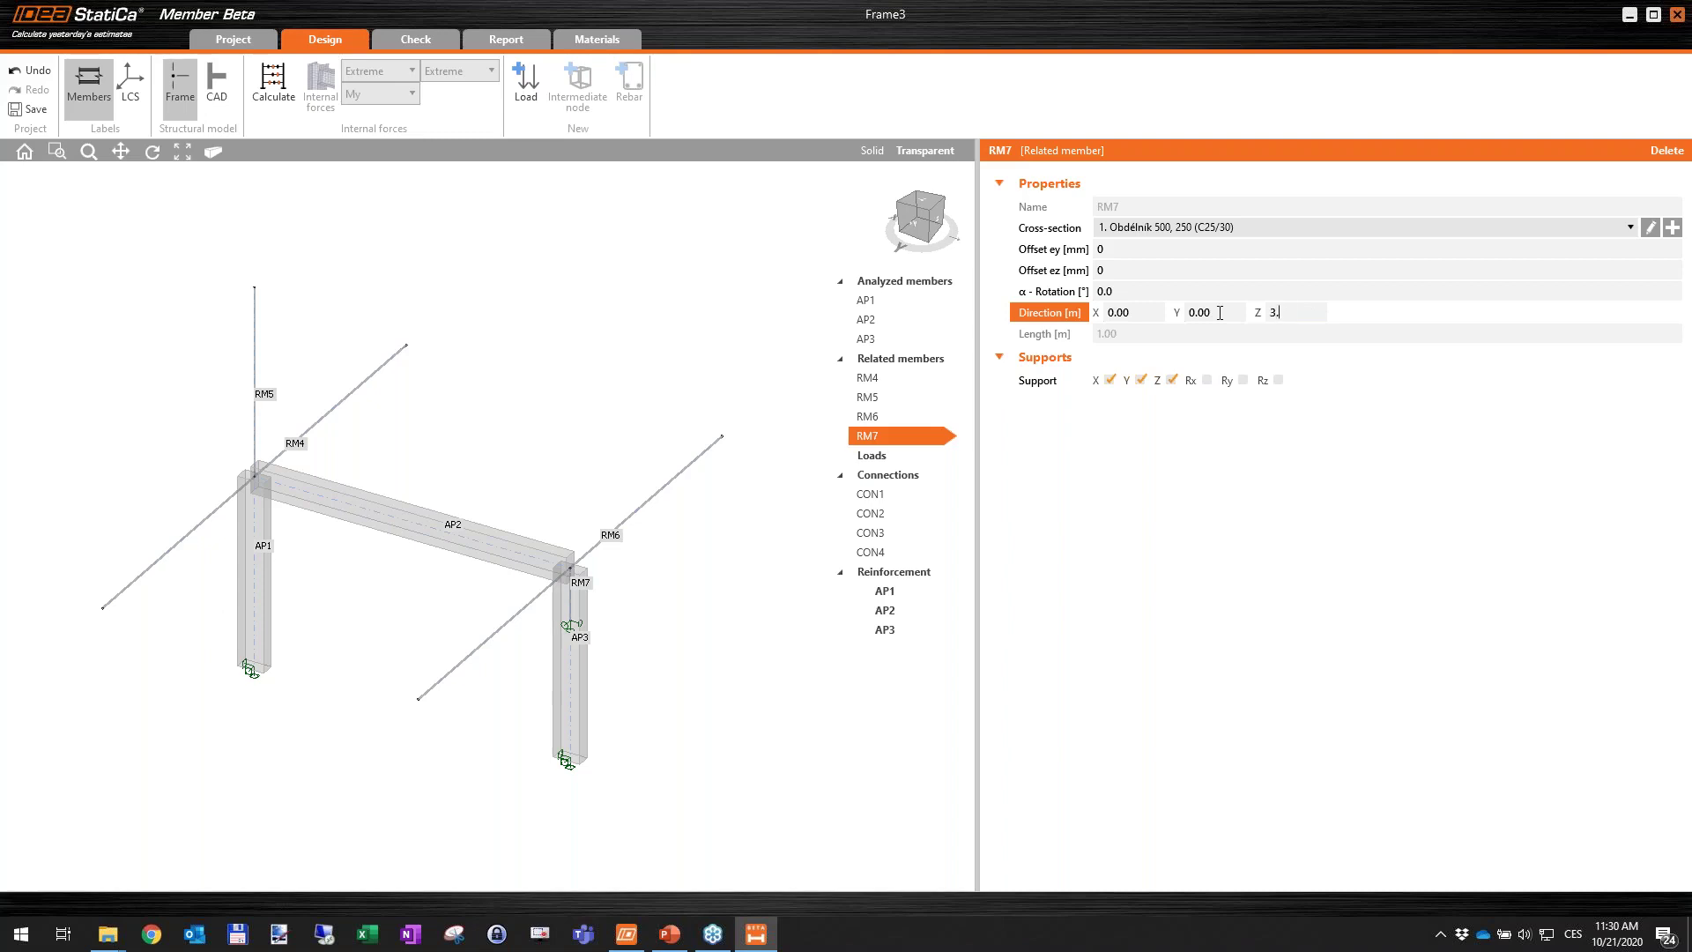
key(Return)
Remove the X, Y and Z supports from the vertical related member at CON3.
click(1171, 380)
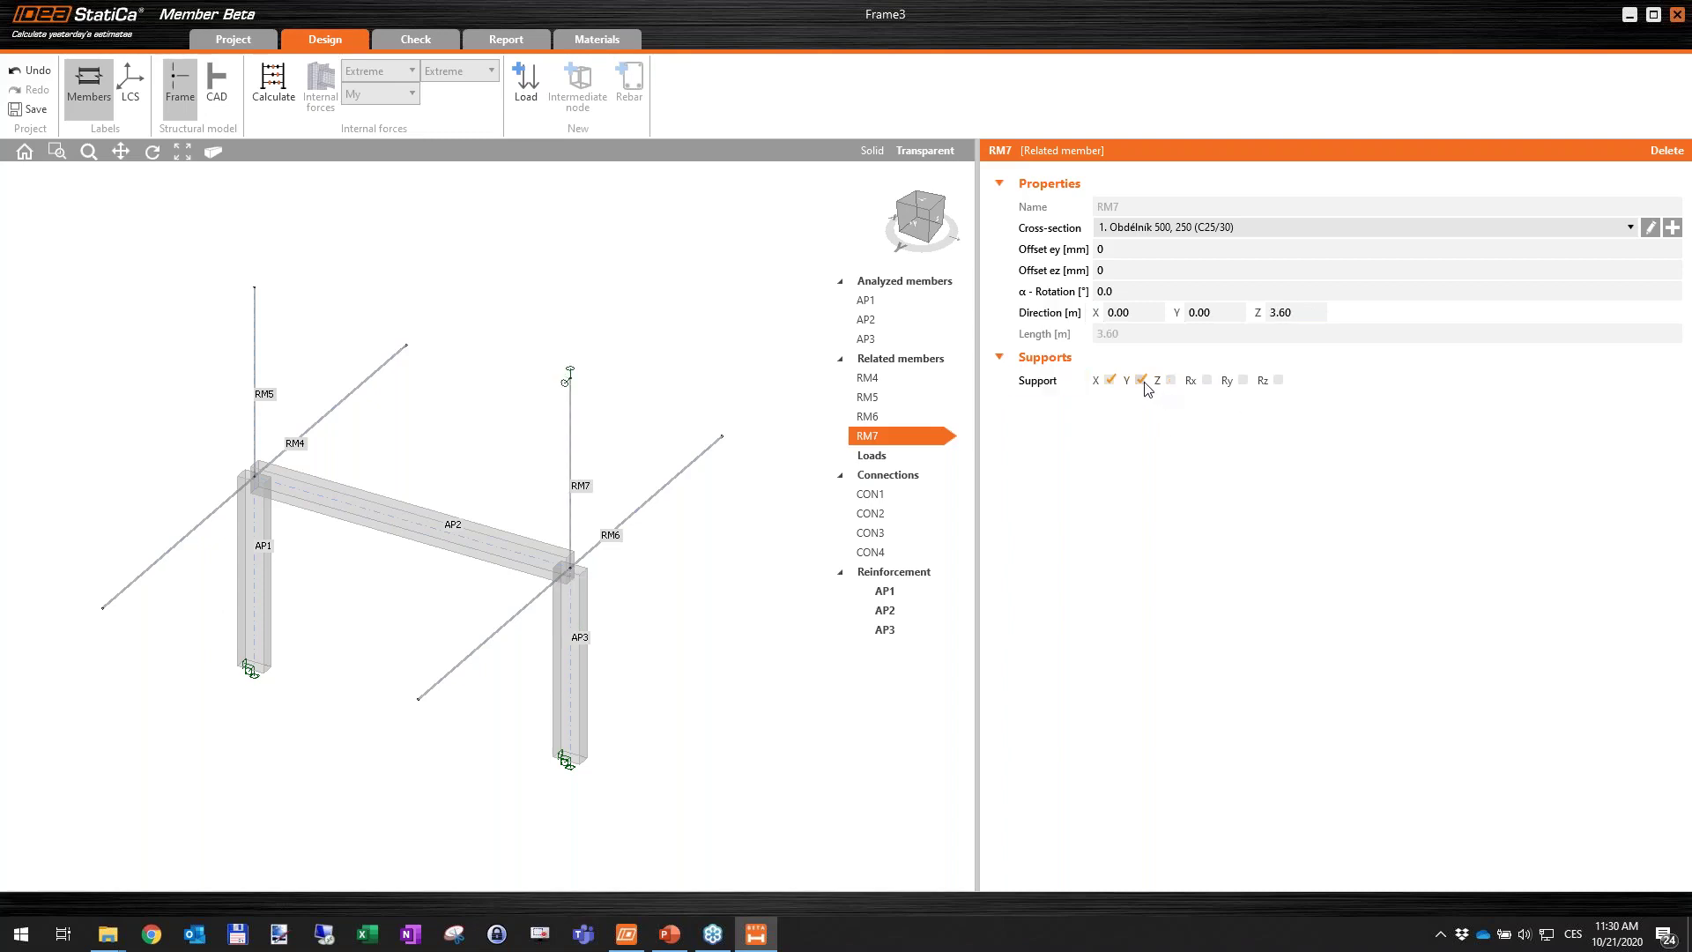
click(1141, 380)
click(1109, 380)
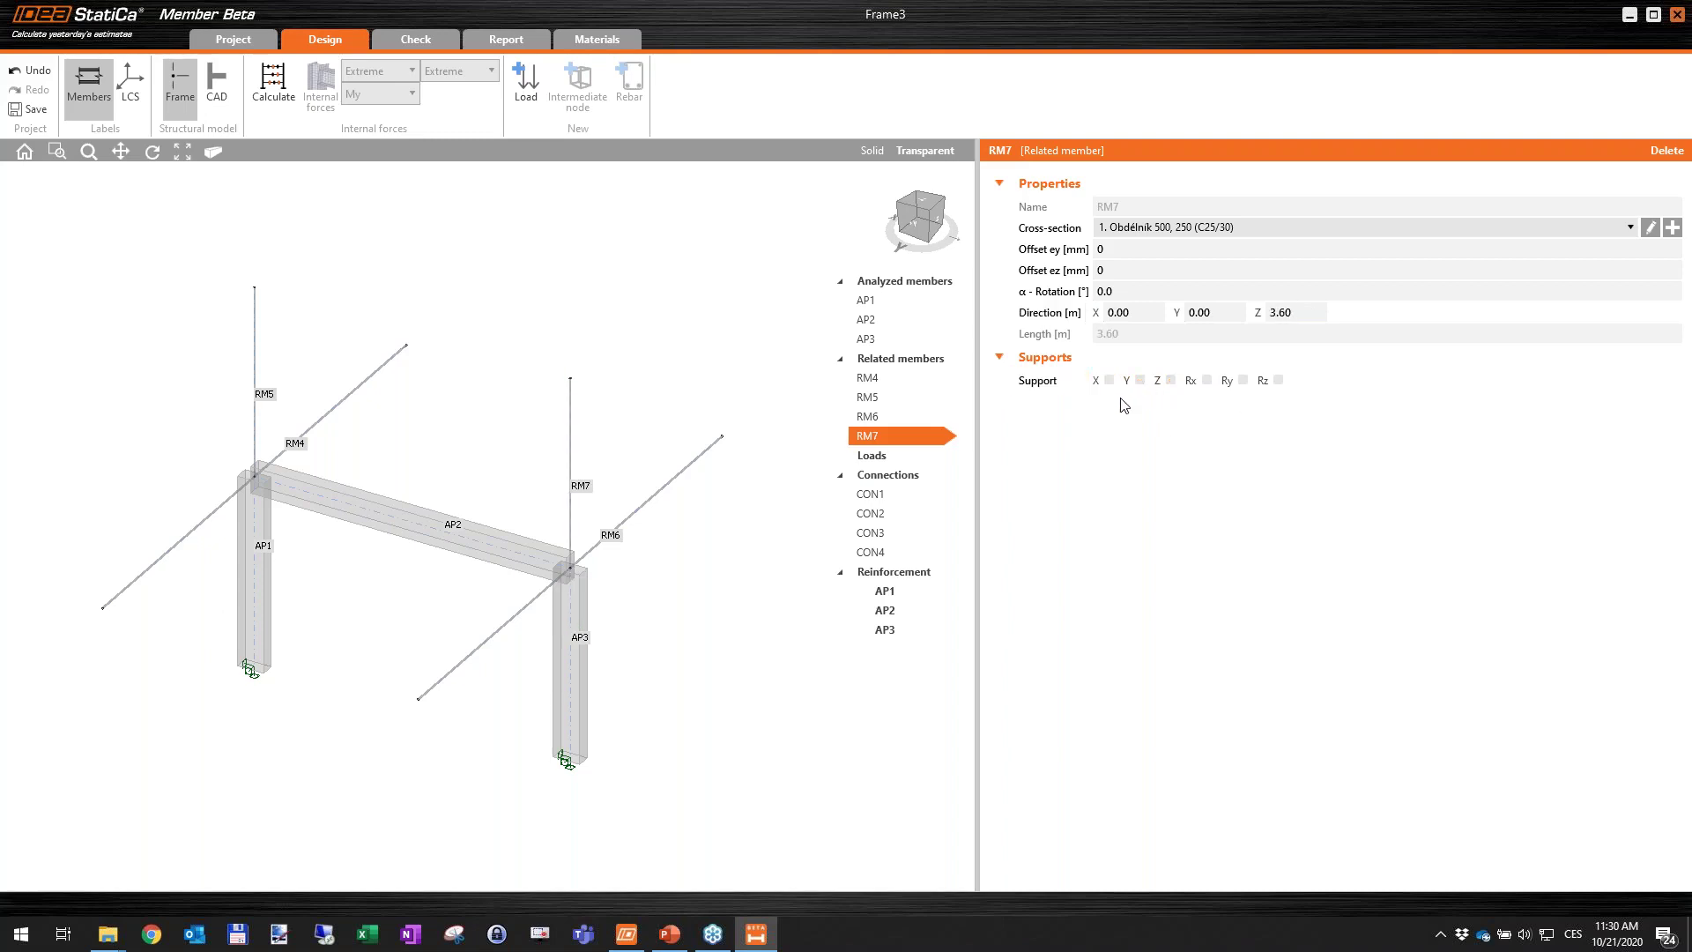
Add an ended related member in the X direction at connection CON3 and set its X direction to 5 m.
click(897, 538)
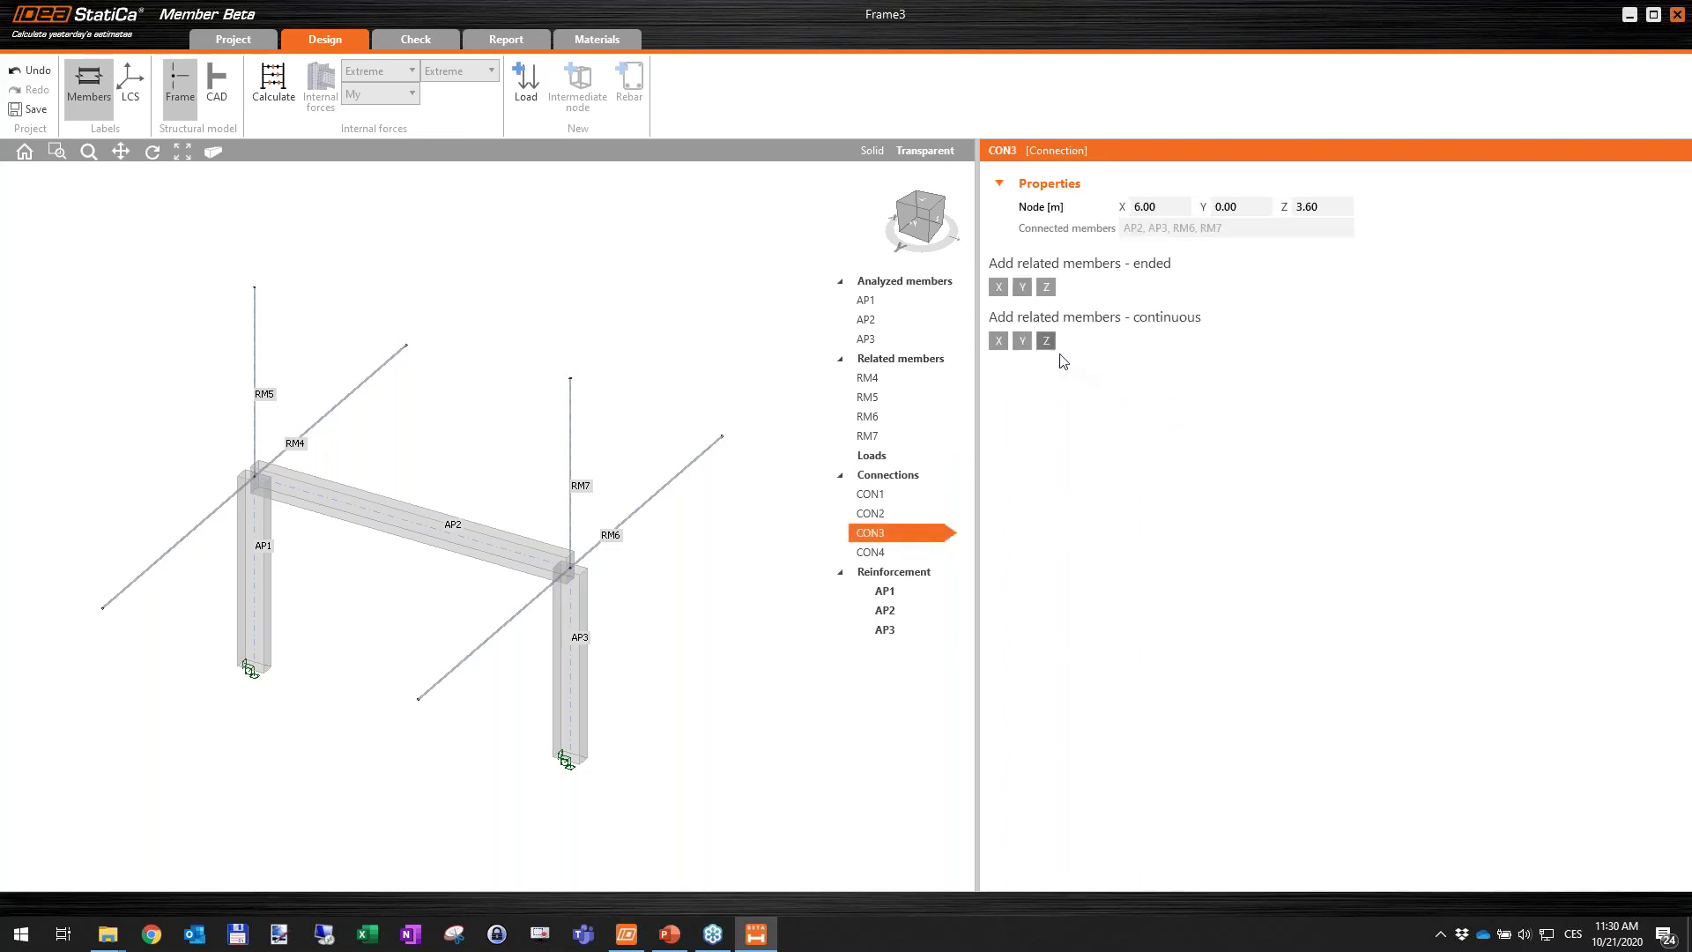
click(1008, 289)
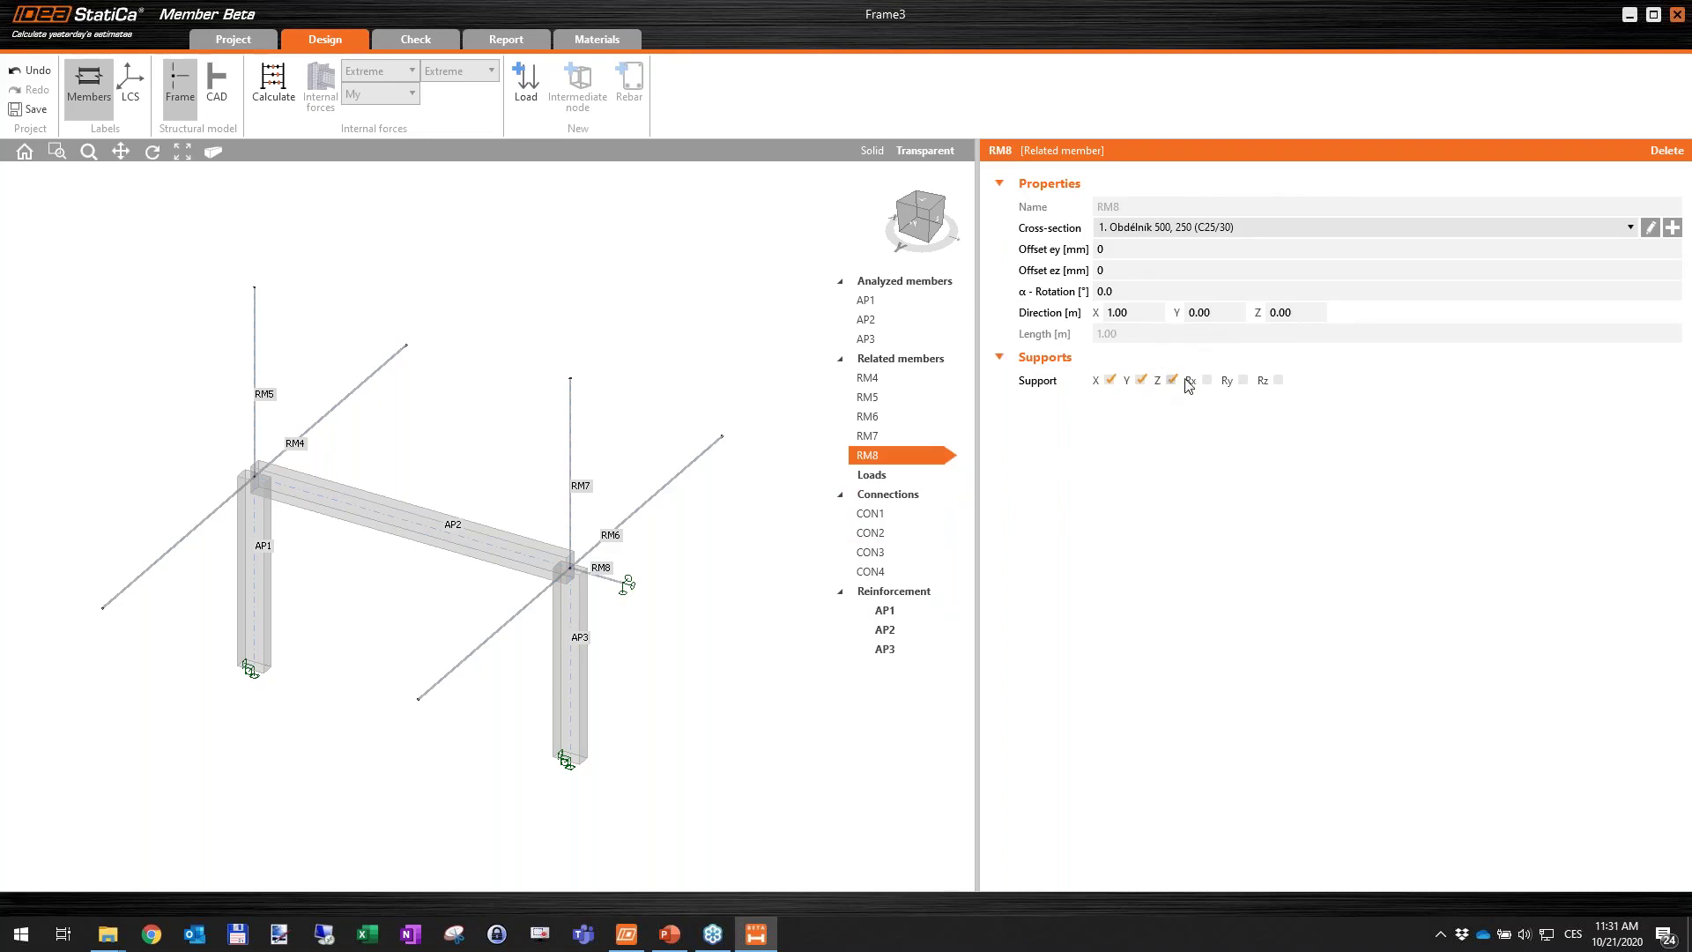
double_click(1127, 312)
text(5)
key(Return)
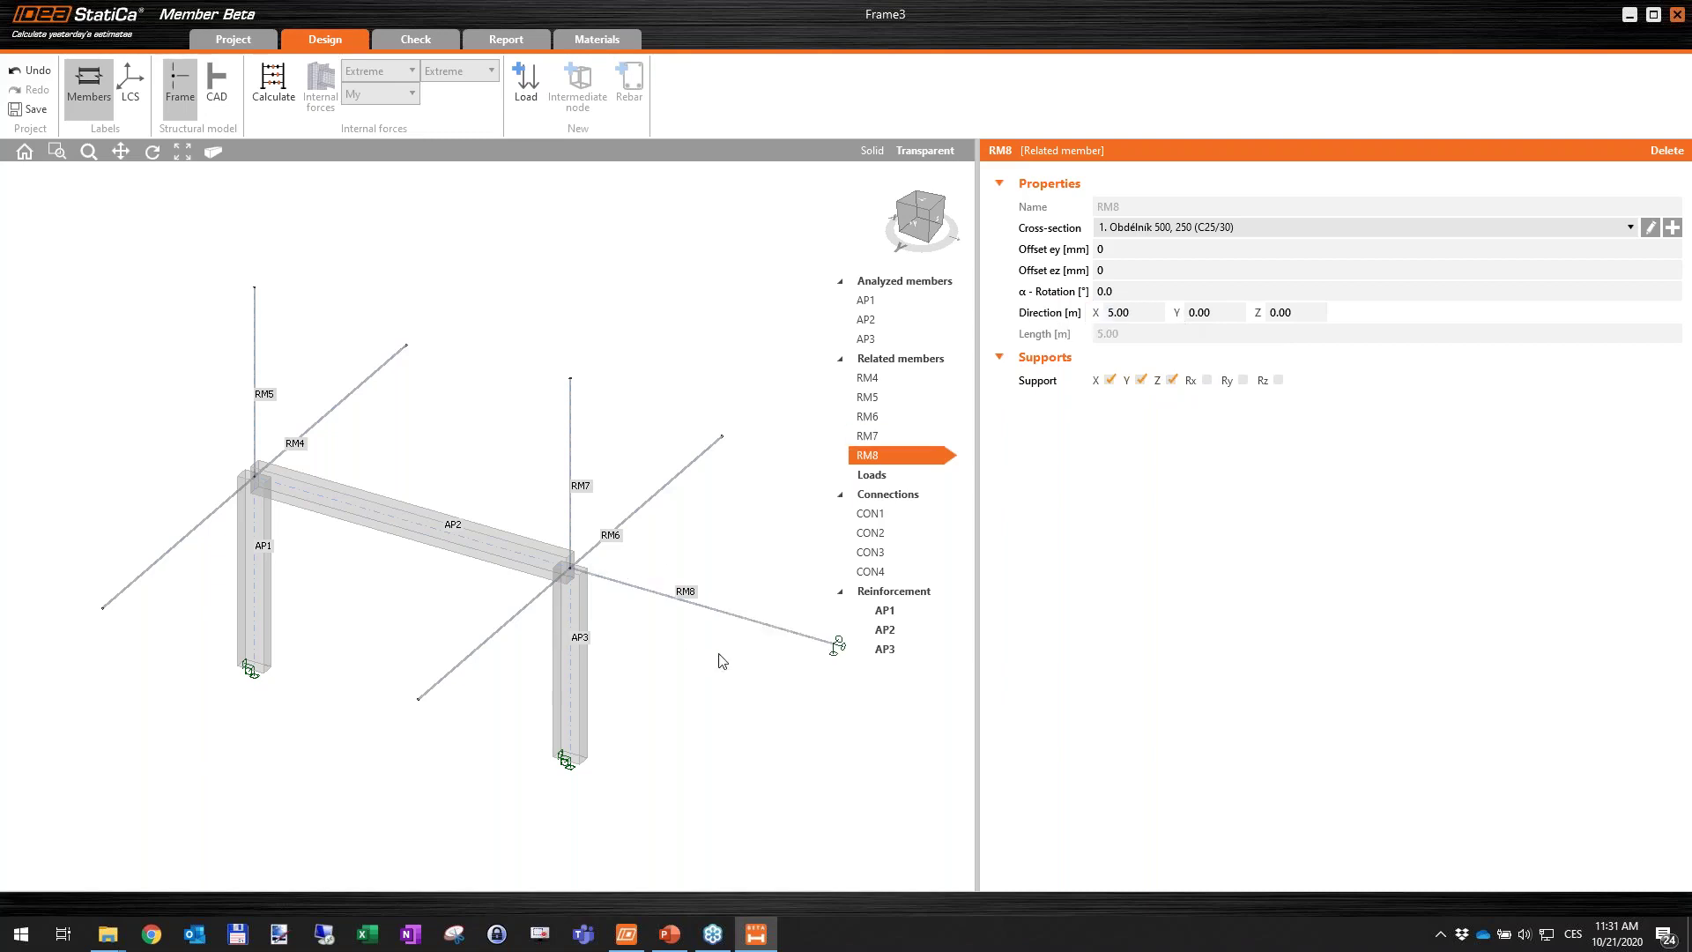
Remove the X and Y supports from the X-direction related member at CON3, keeping only the Z support.
click(1142, 381)
click(1110, 381)
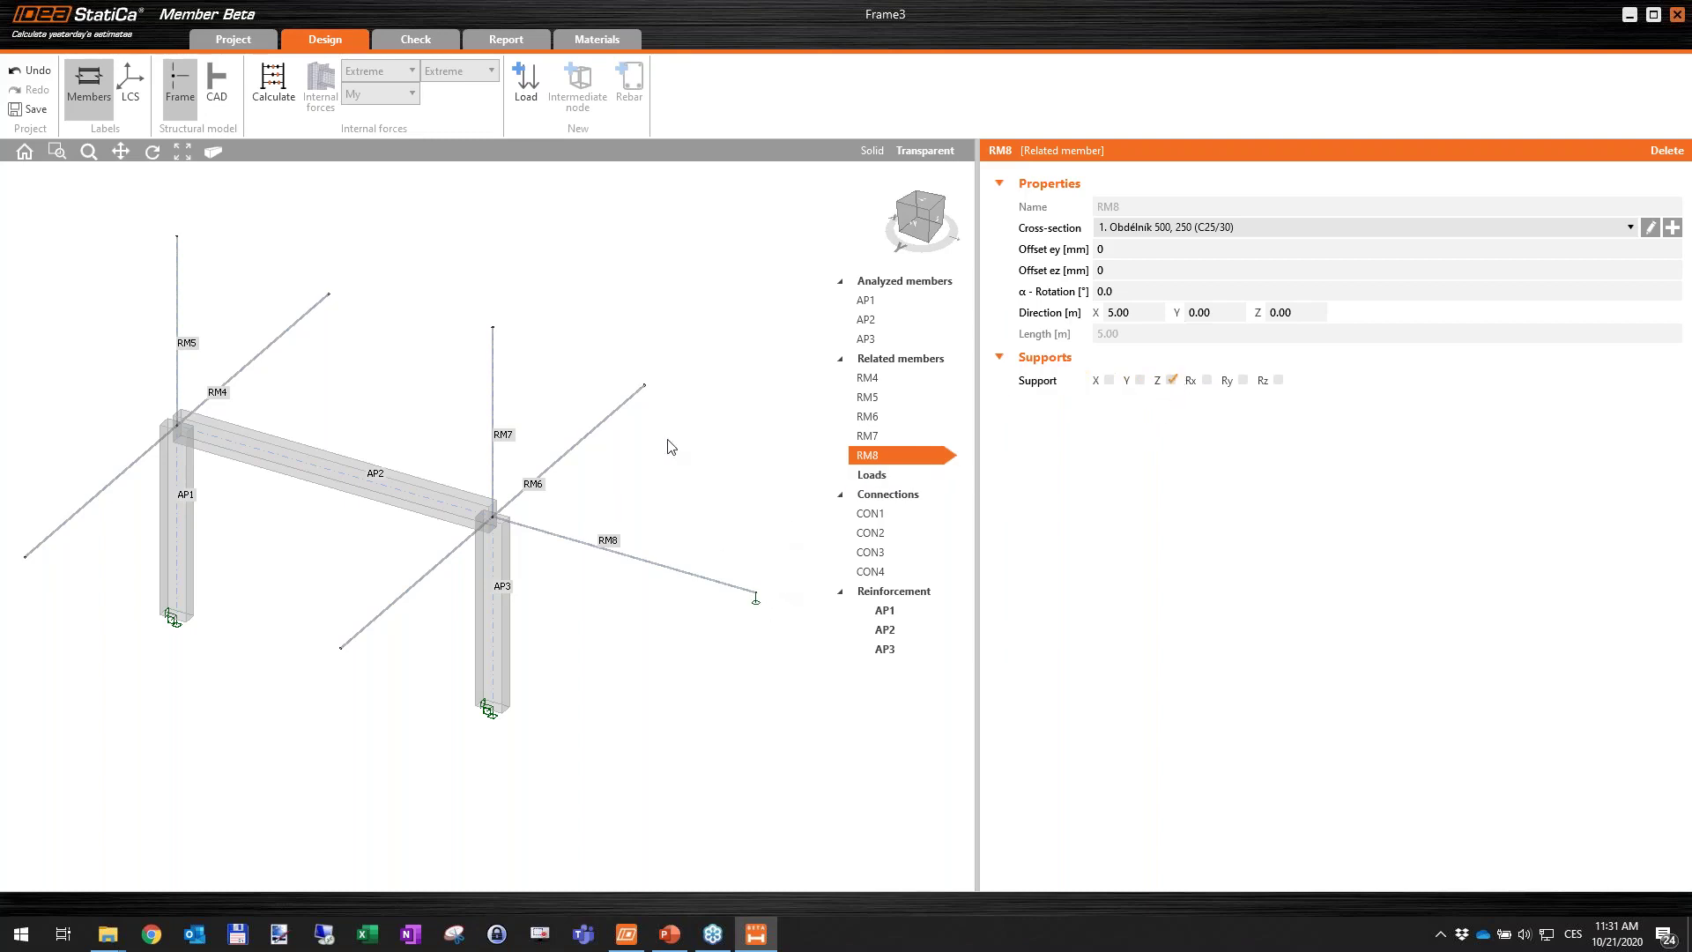
middle_drag(668, 441, 684, 468)
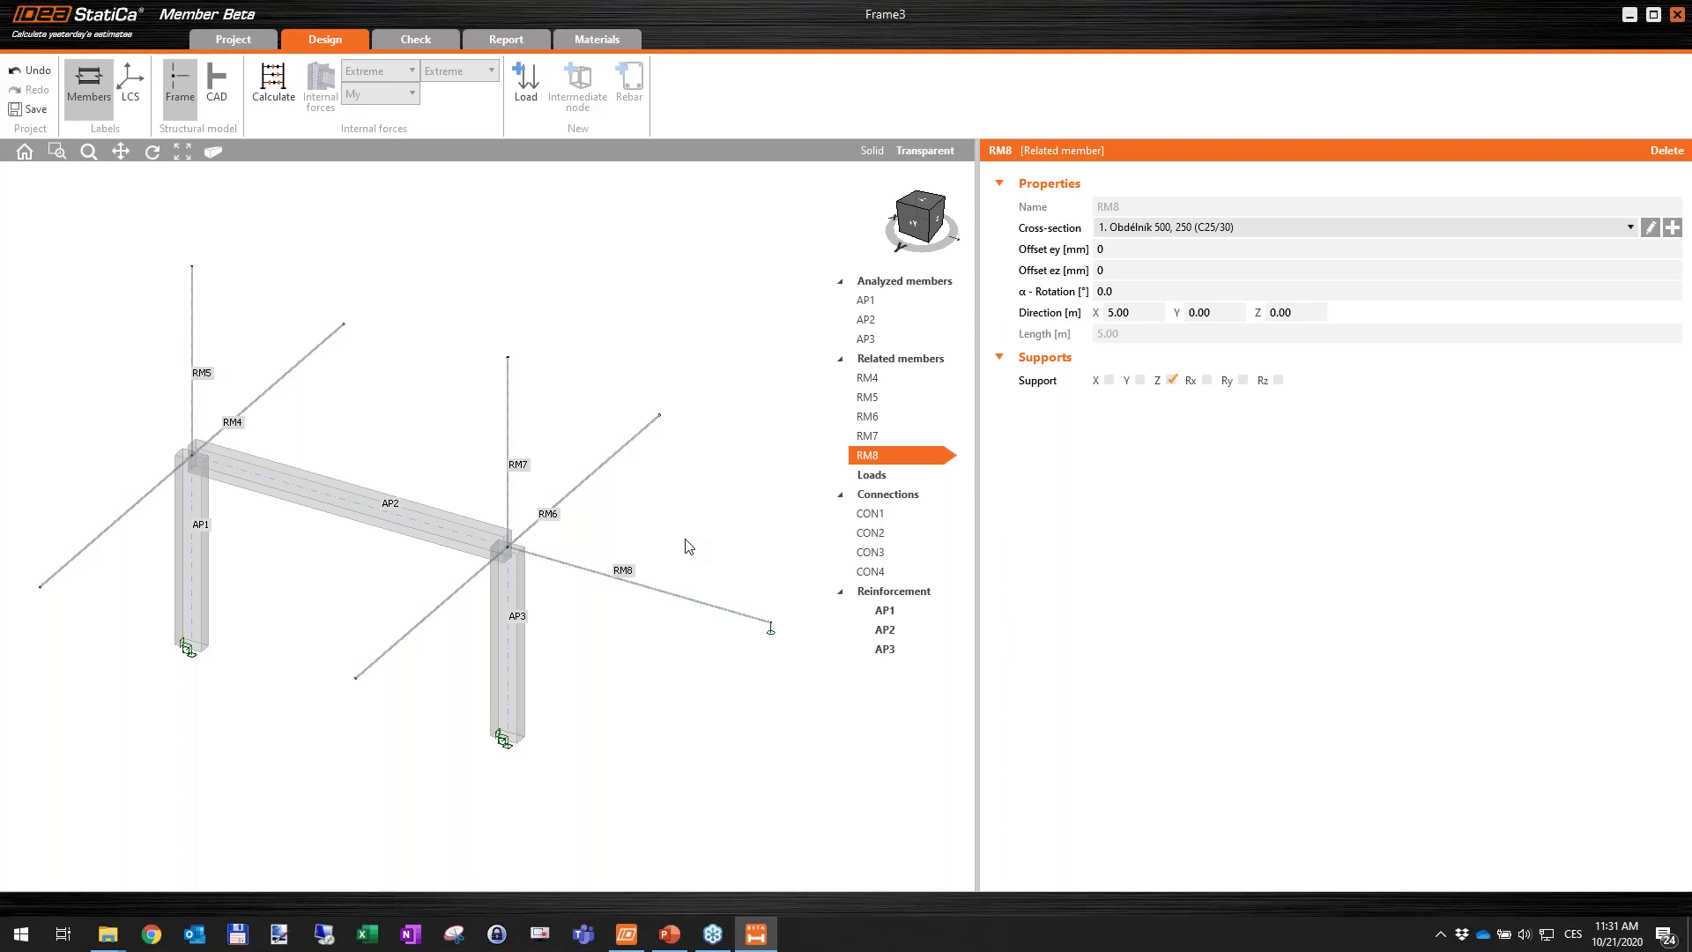
Open the project Frame-related members, saving the changes to Frame3.
click(231, 41)
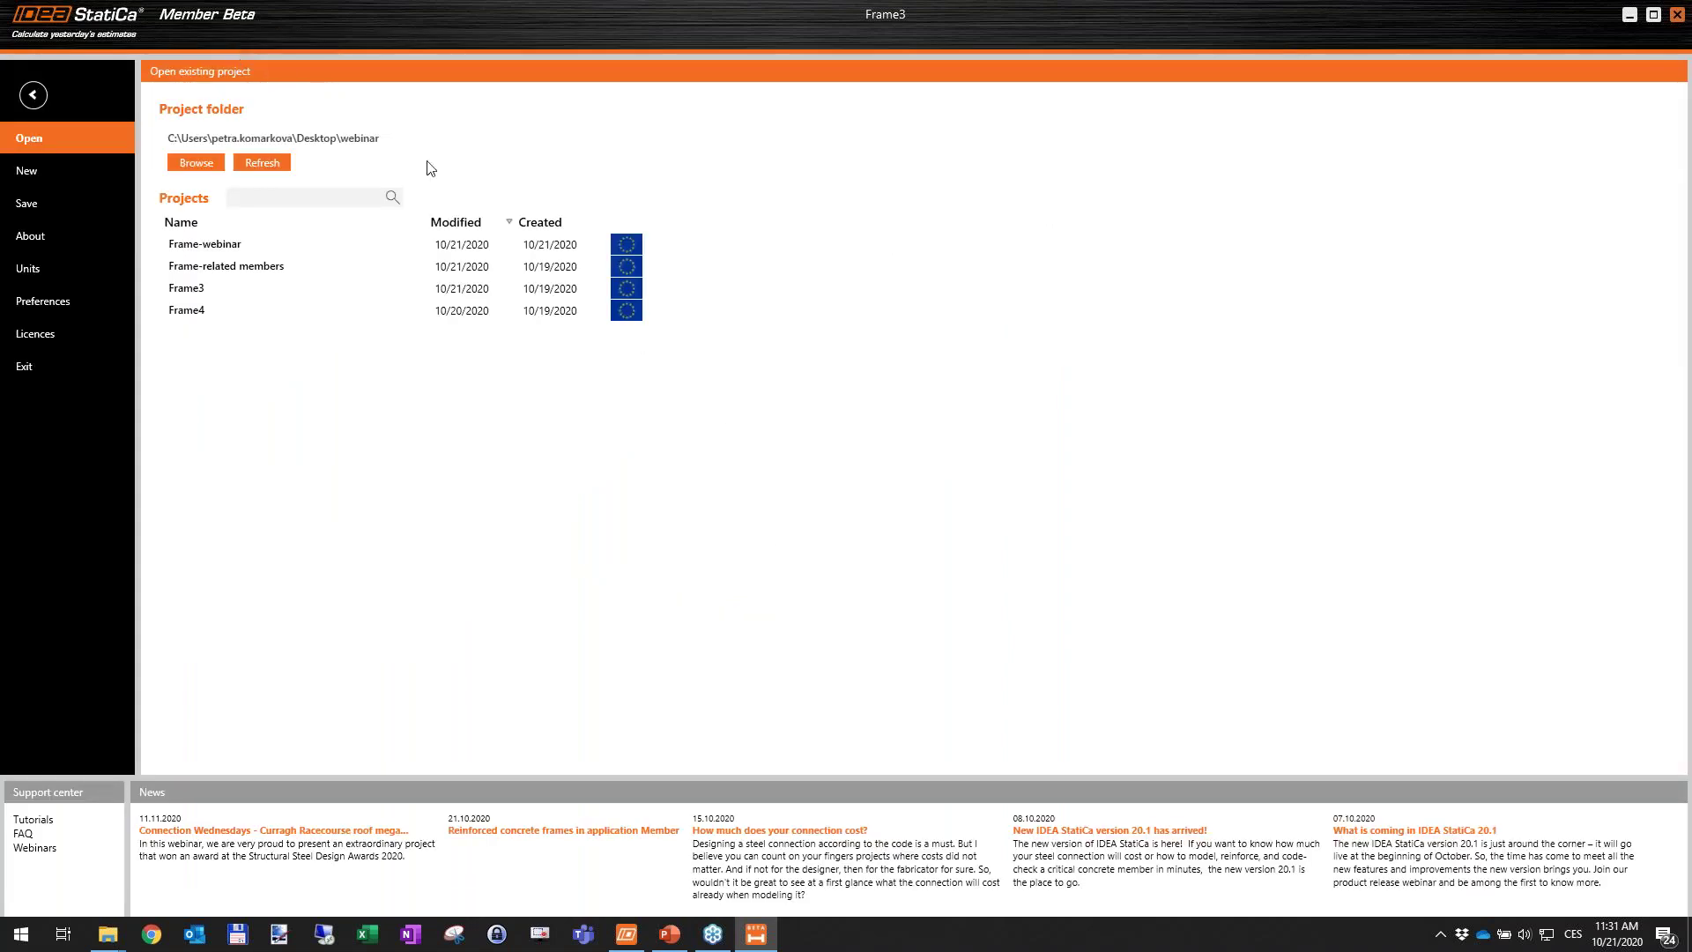
click(271, 273)
click(695, 273)
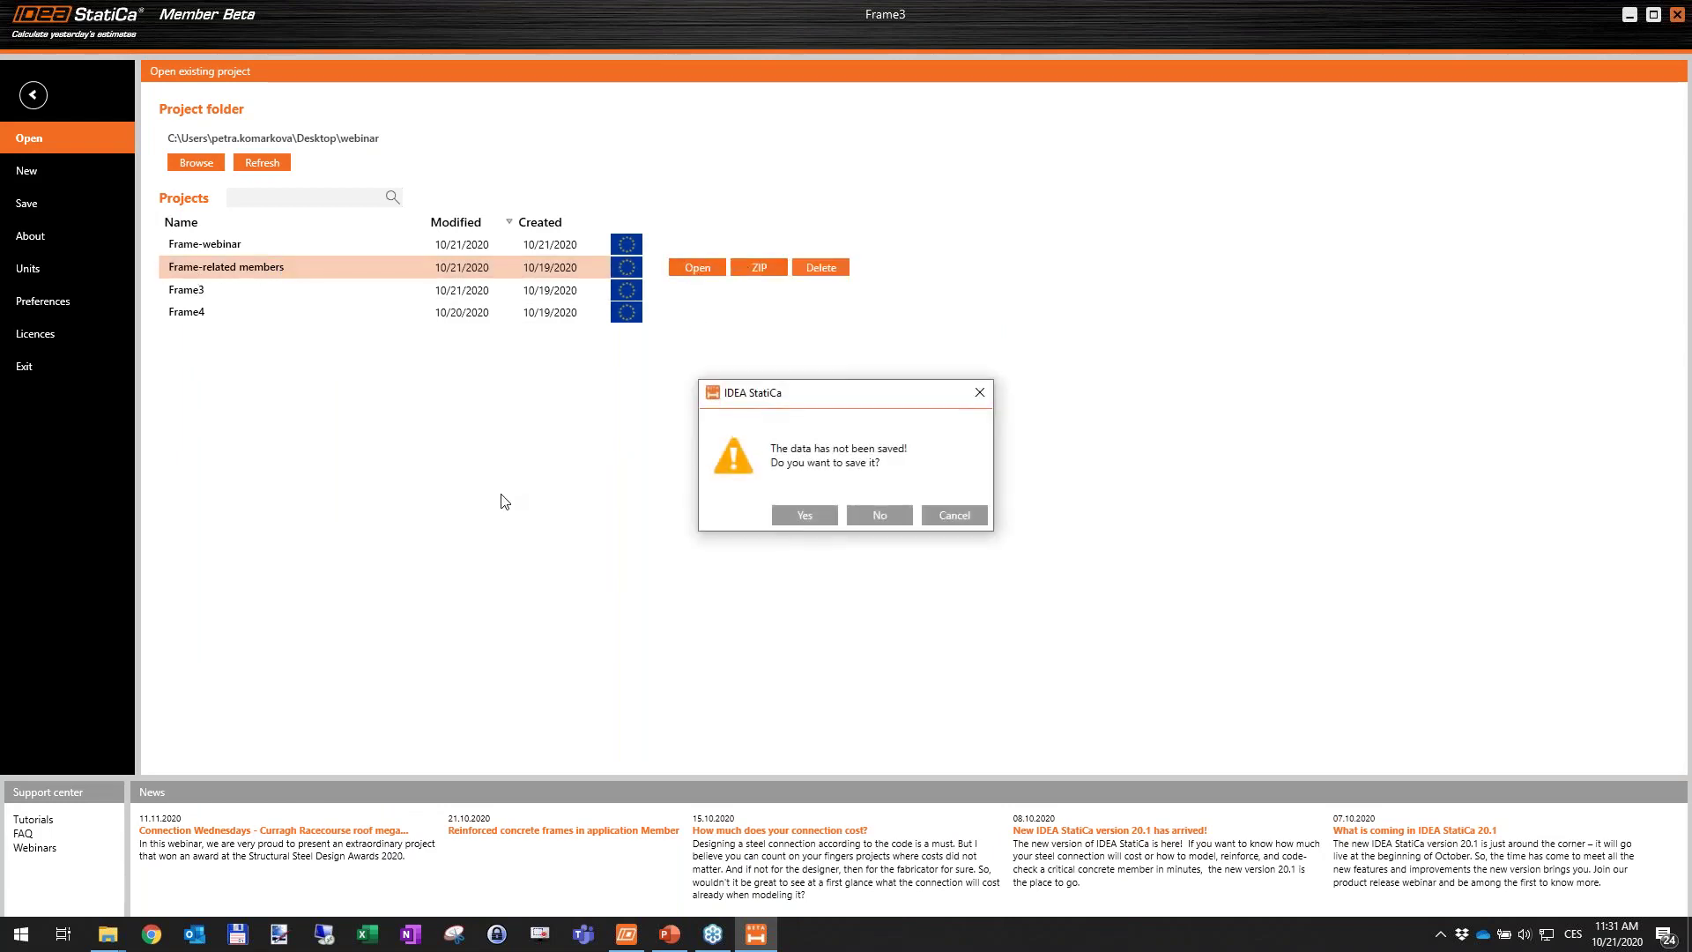
click(804, 517)
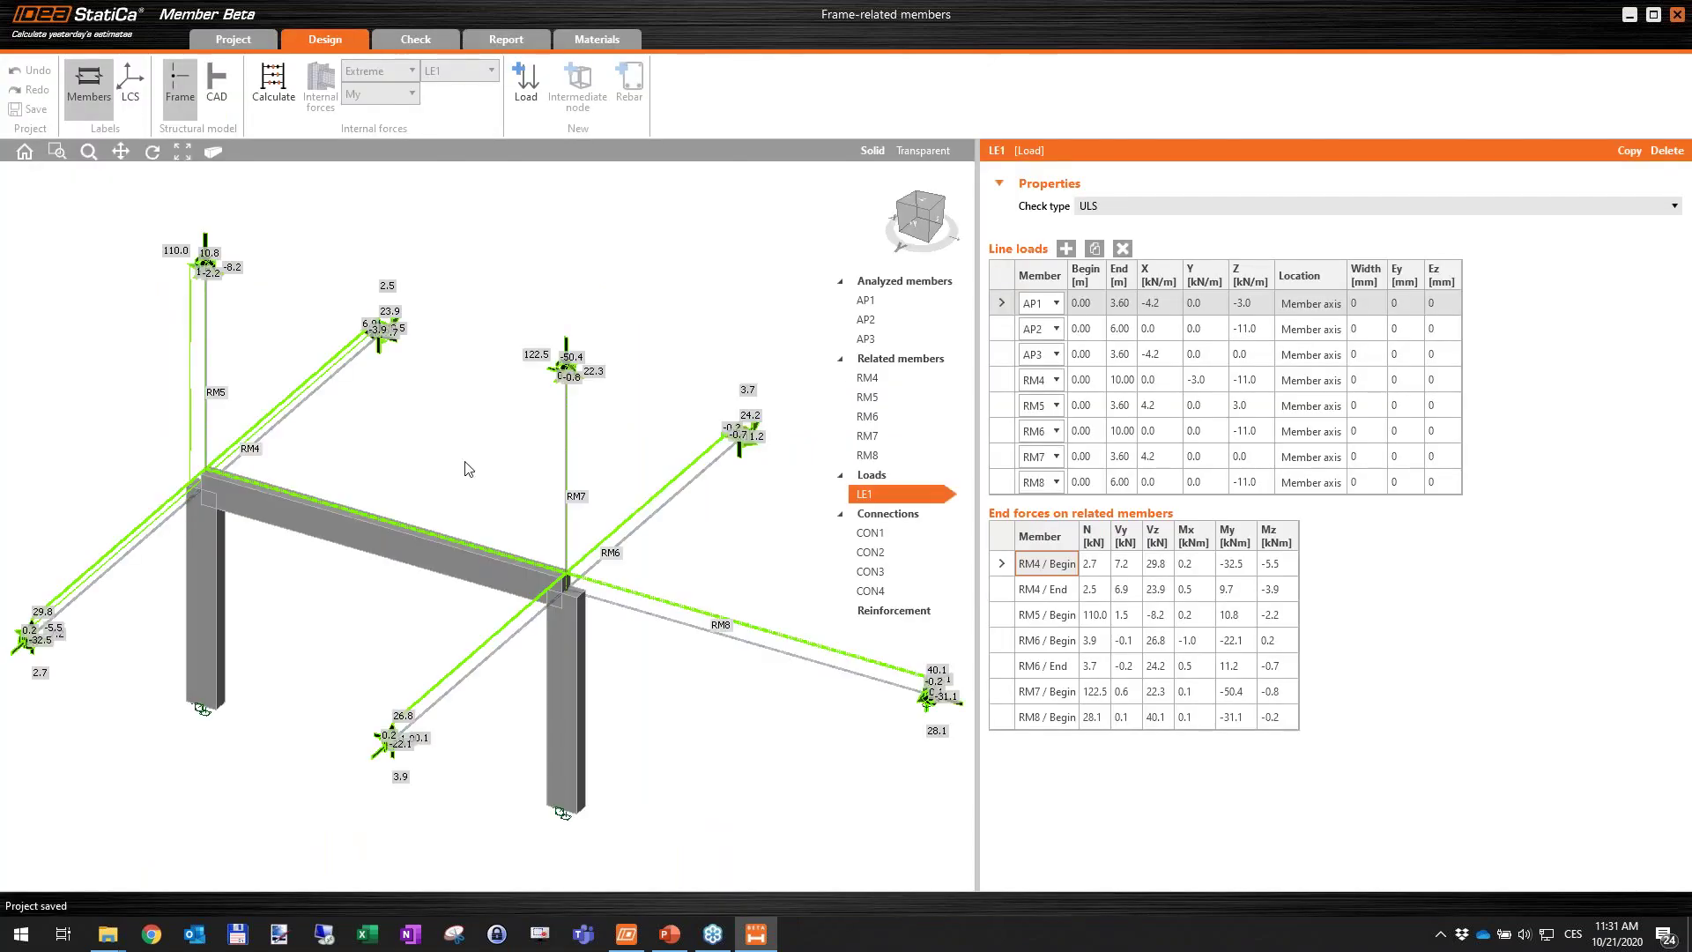
Switch the loaded frame model from solid to transparent display.
middle_drag(456, 406, 461, 382)
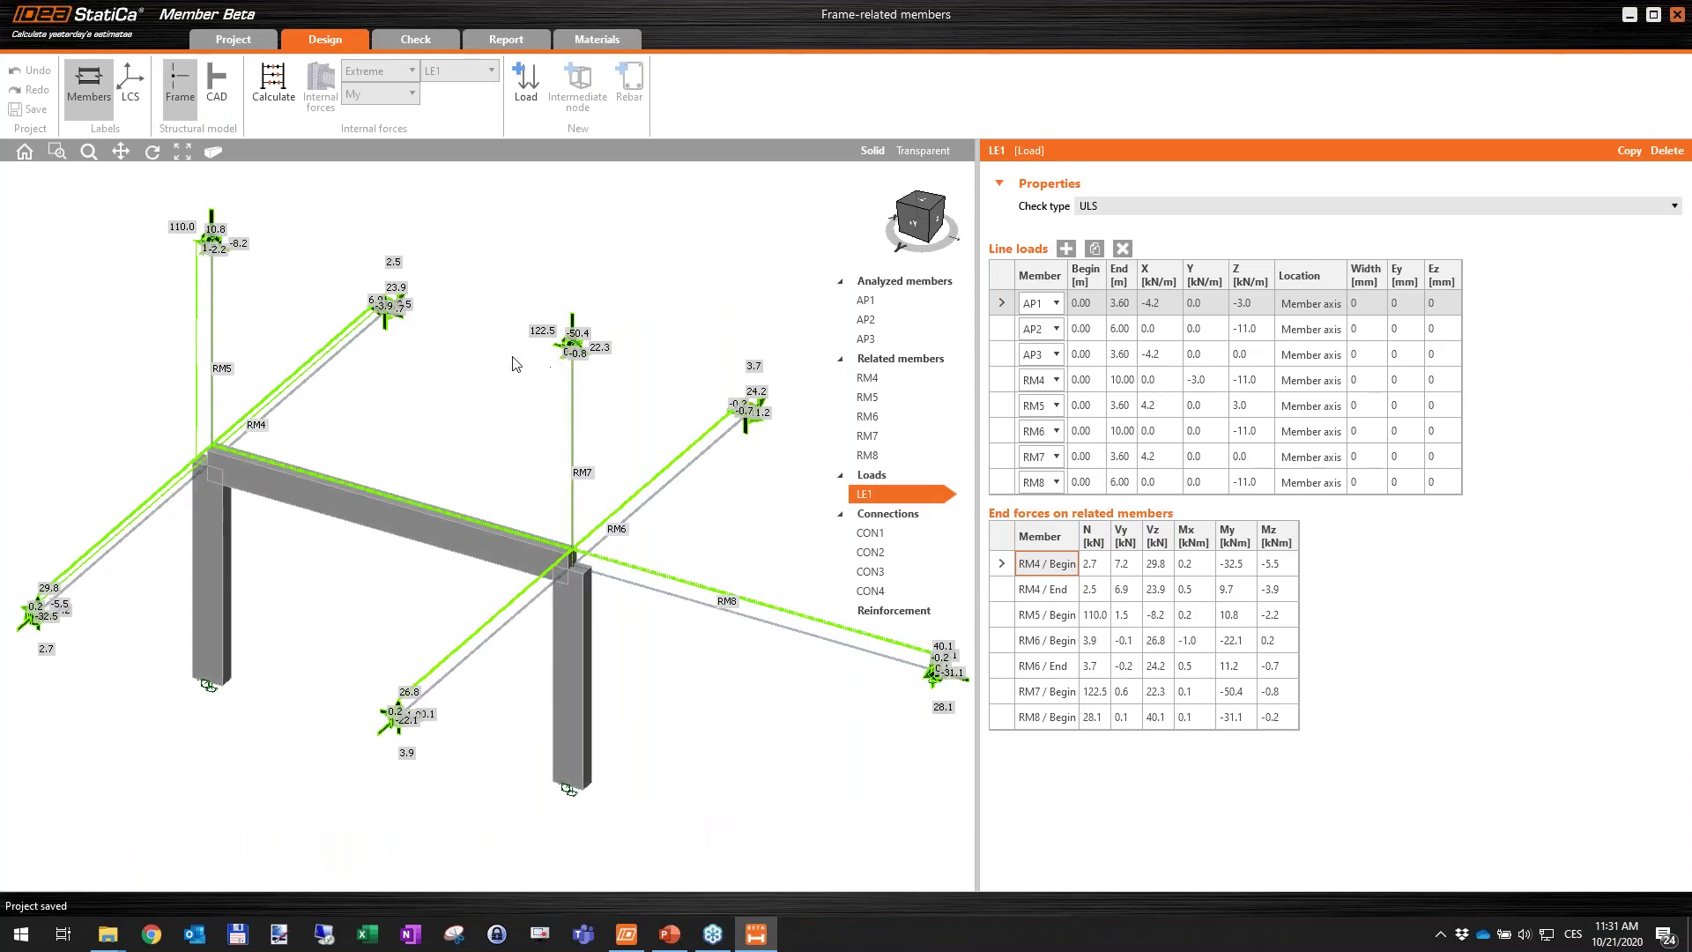
scroll(453, 288, down, 3)
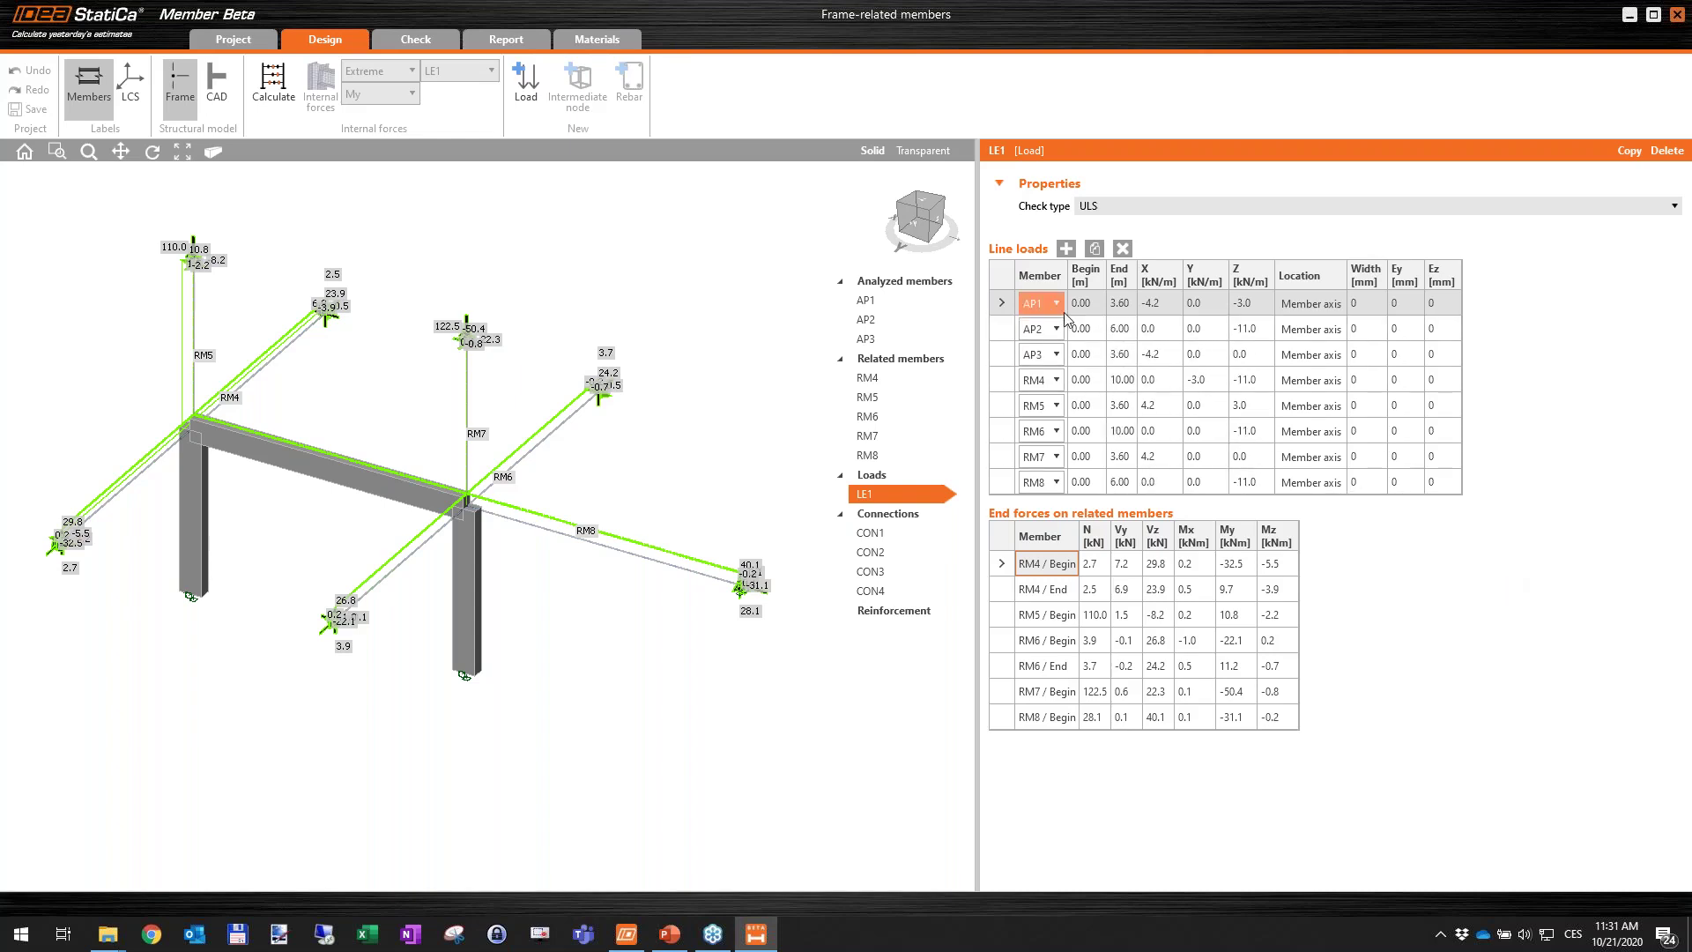
scroll(115, 476, up, 4)
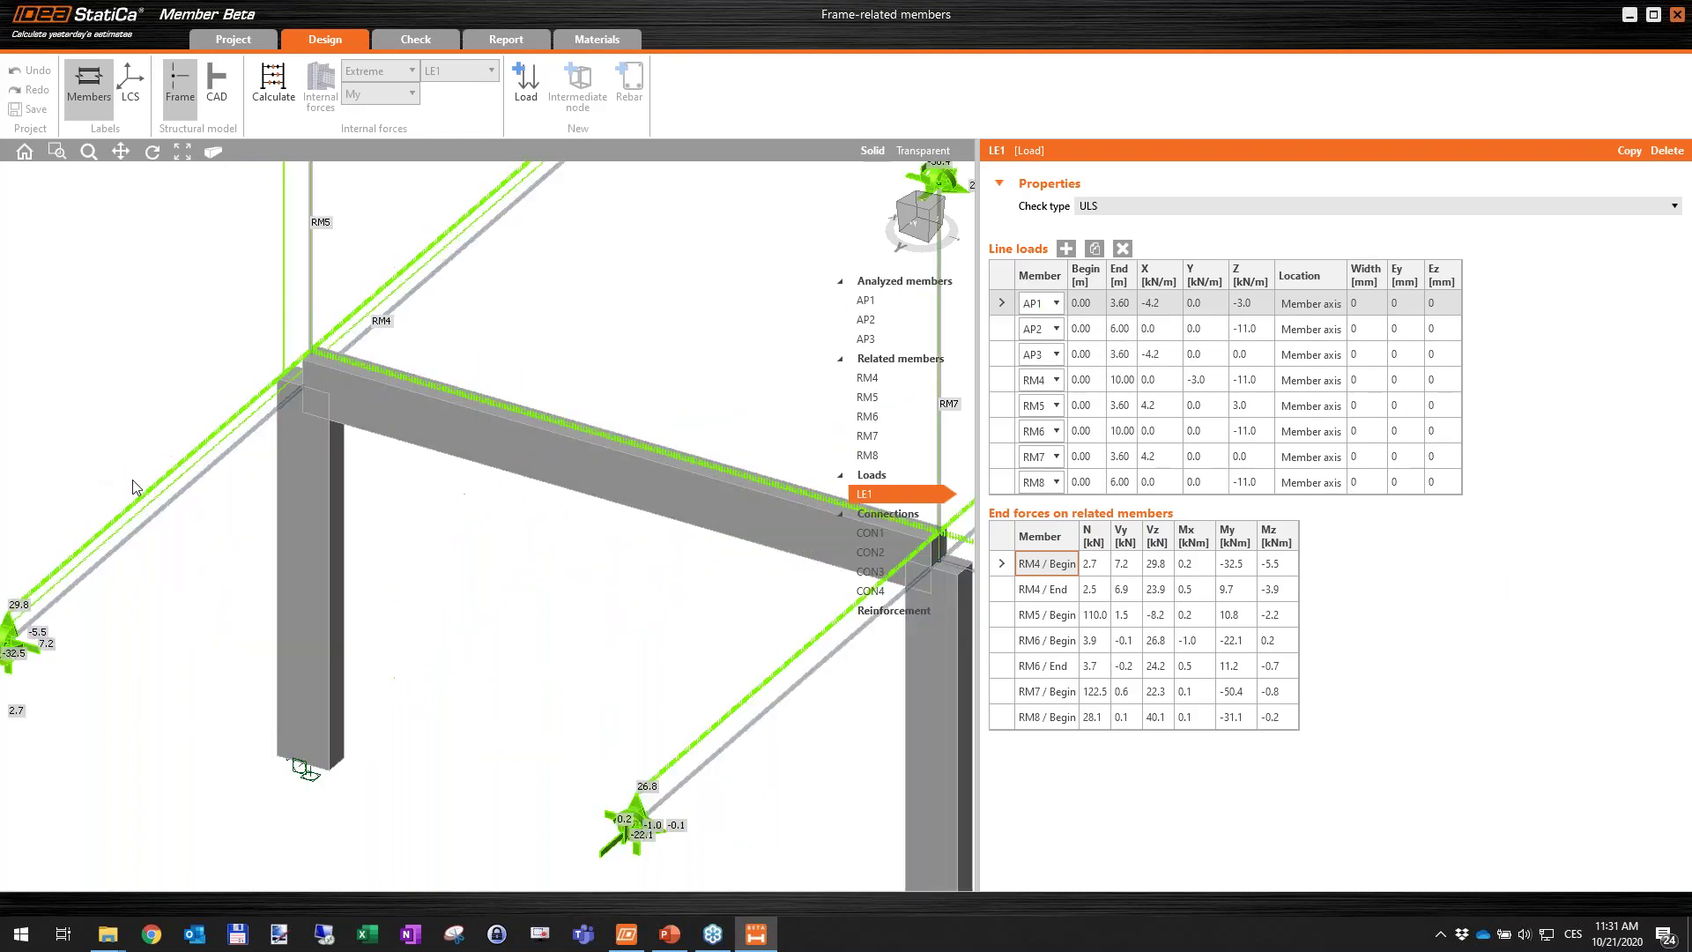
click(910, 148)
middle_drag(574, 603, 471, 533)
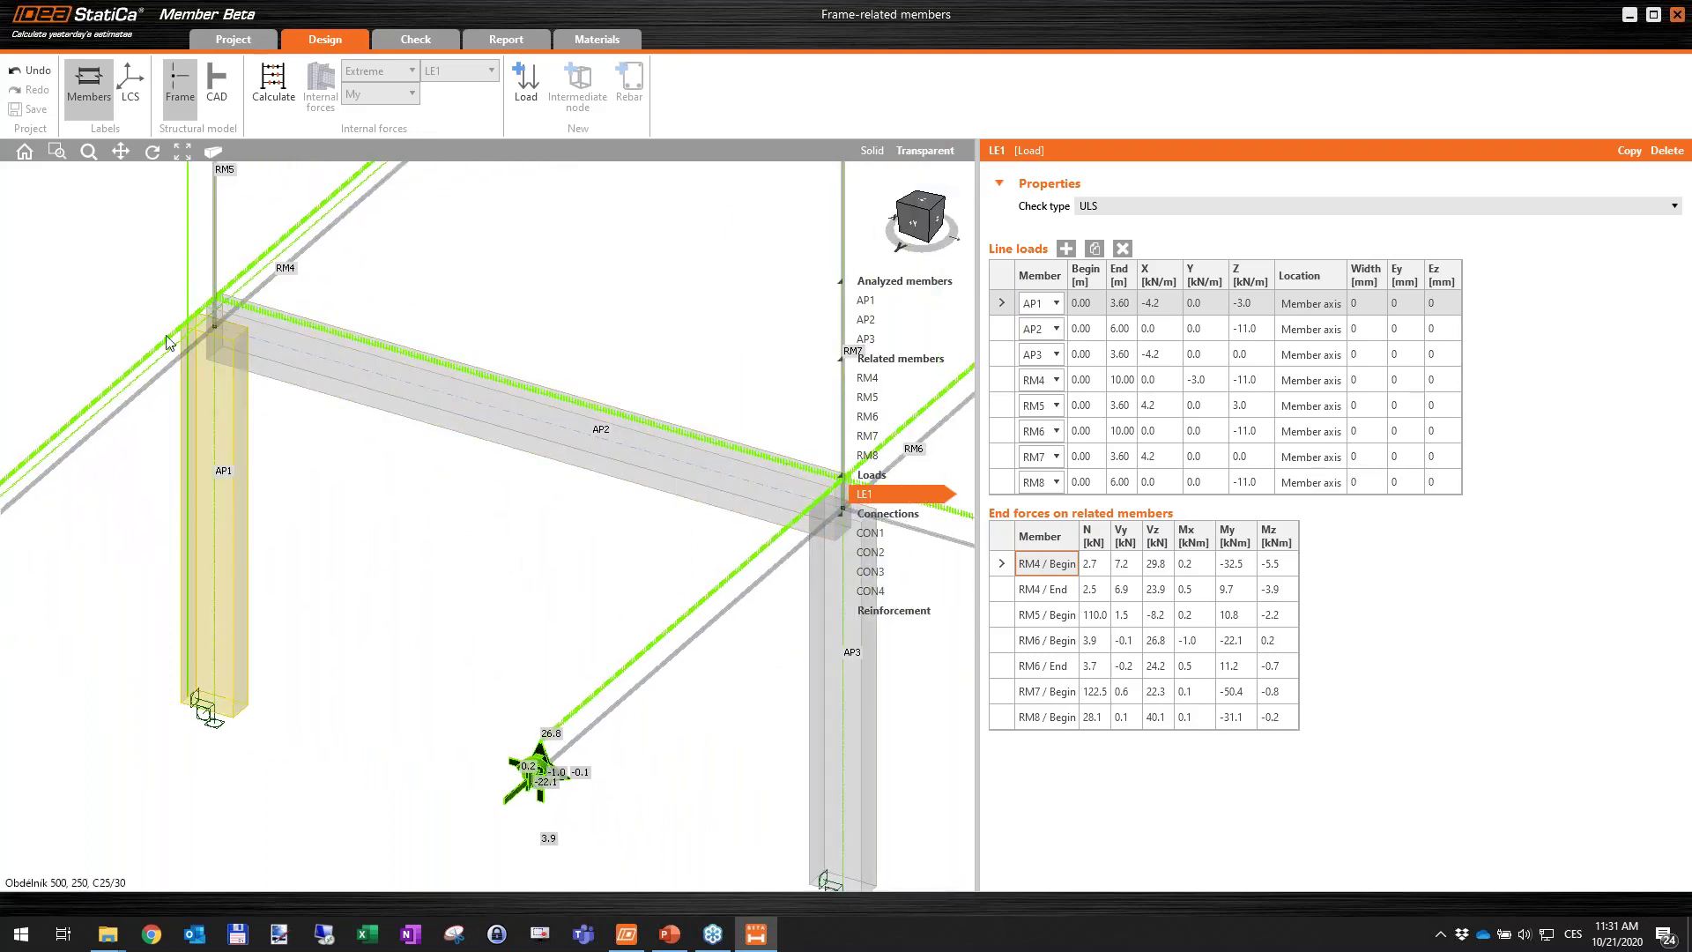
Examine the LE1 line loads along the analyzed and related members, including close up at the beam-column joints.
scroll(505, 288, down, 4)
middle_drag(617, 300, 566, 332)
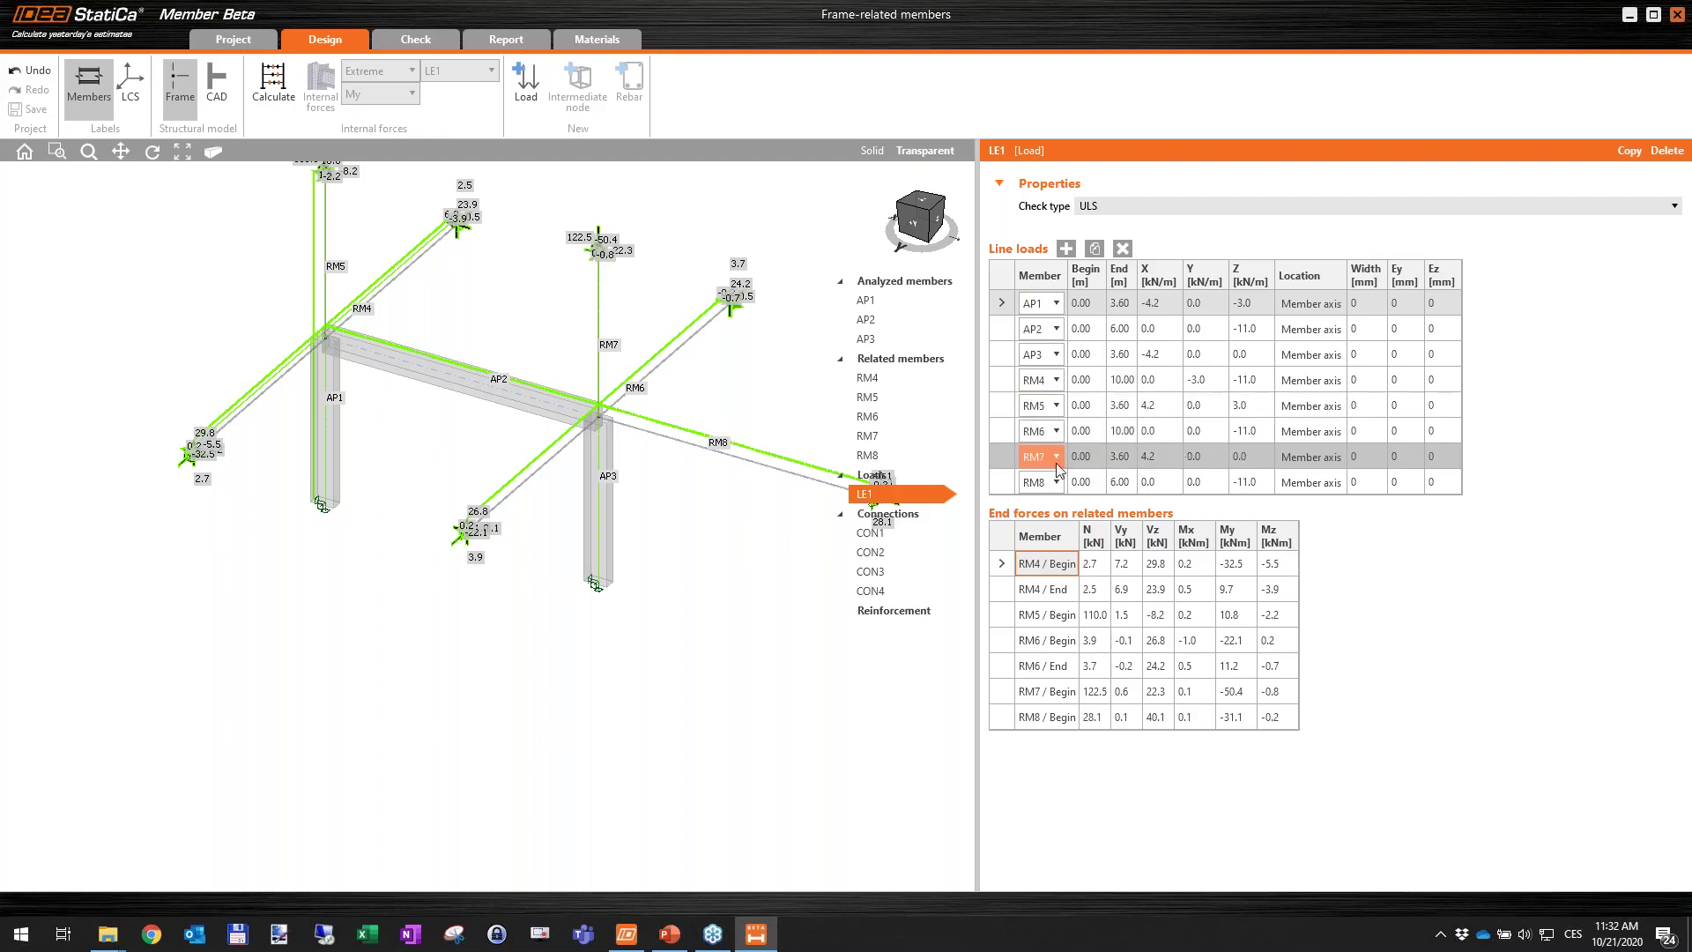
middle_drag(630, 479, 583, 481)
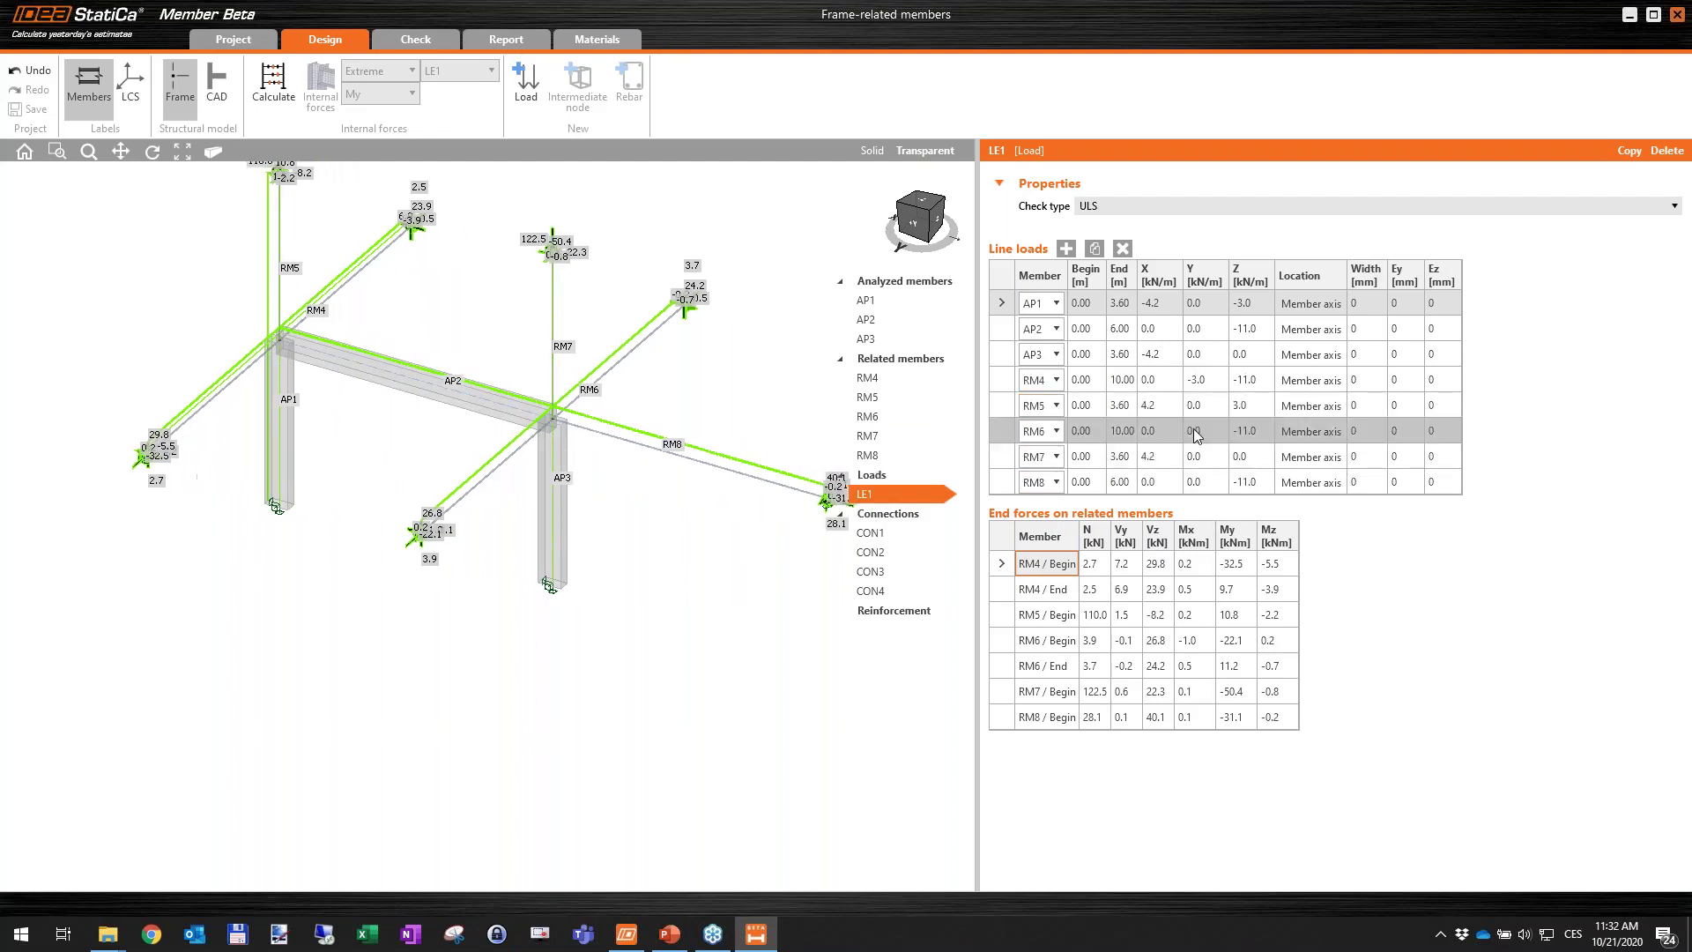
scroll(721, 414, up, 3)
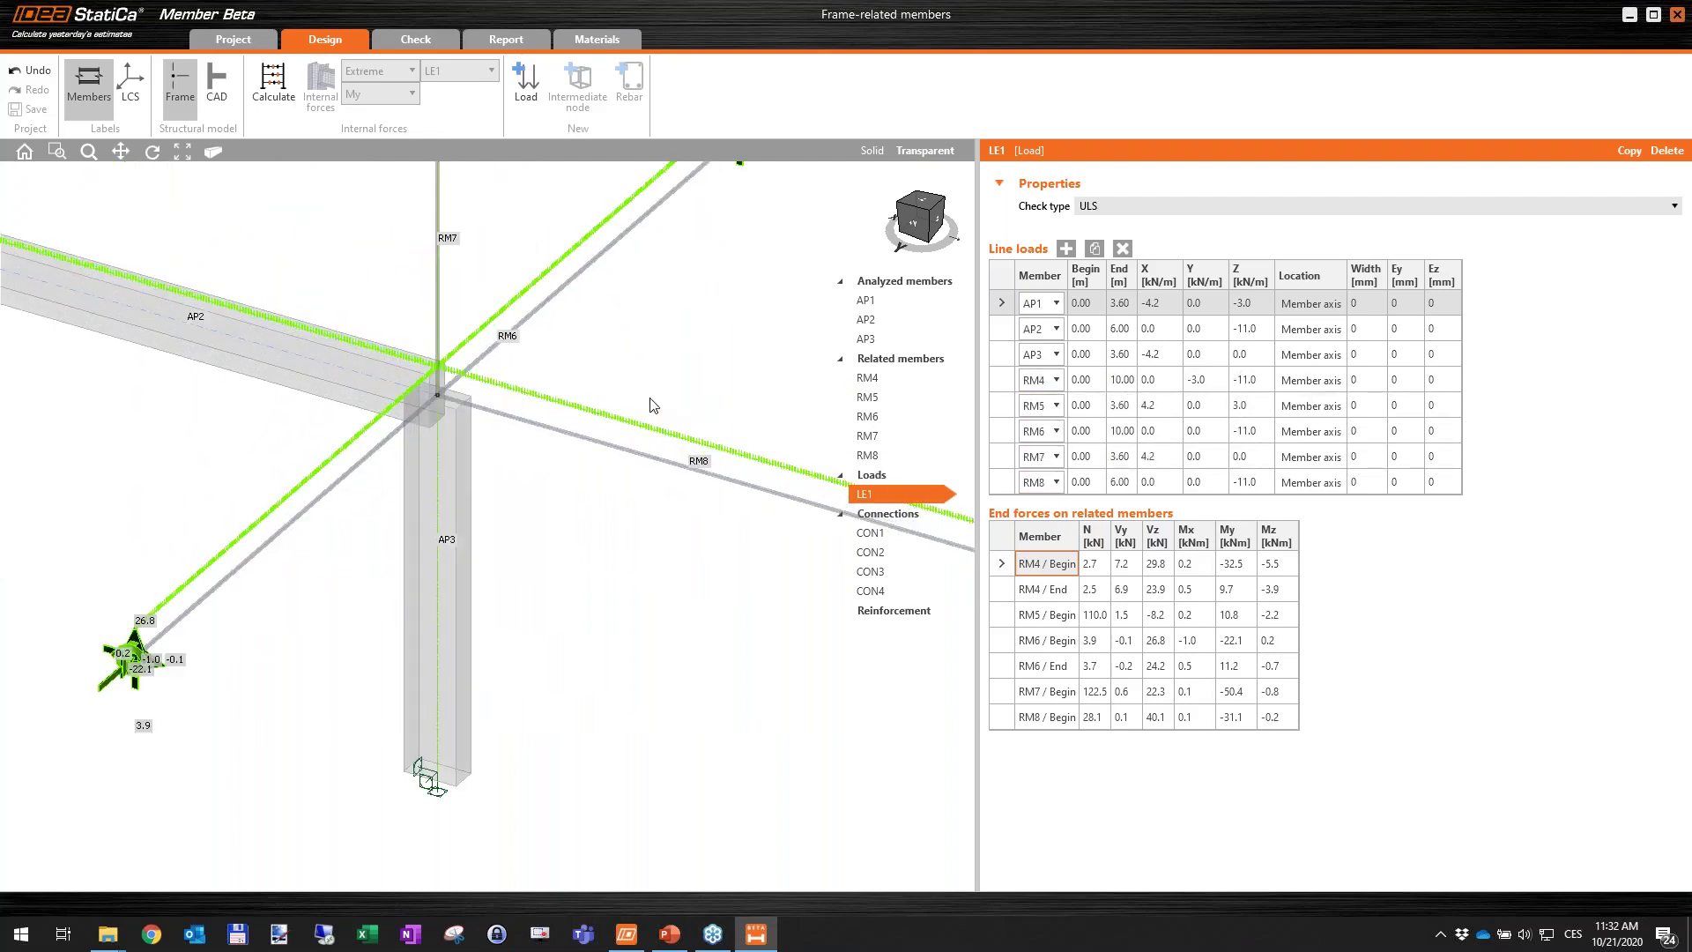
scroll(639, 439, down, 1)
scroll(631, 432, down, 1)
middle_drag(351, 440, 547, 530)
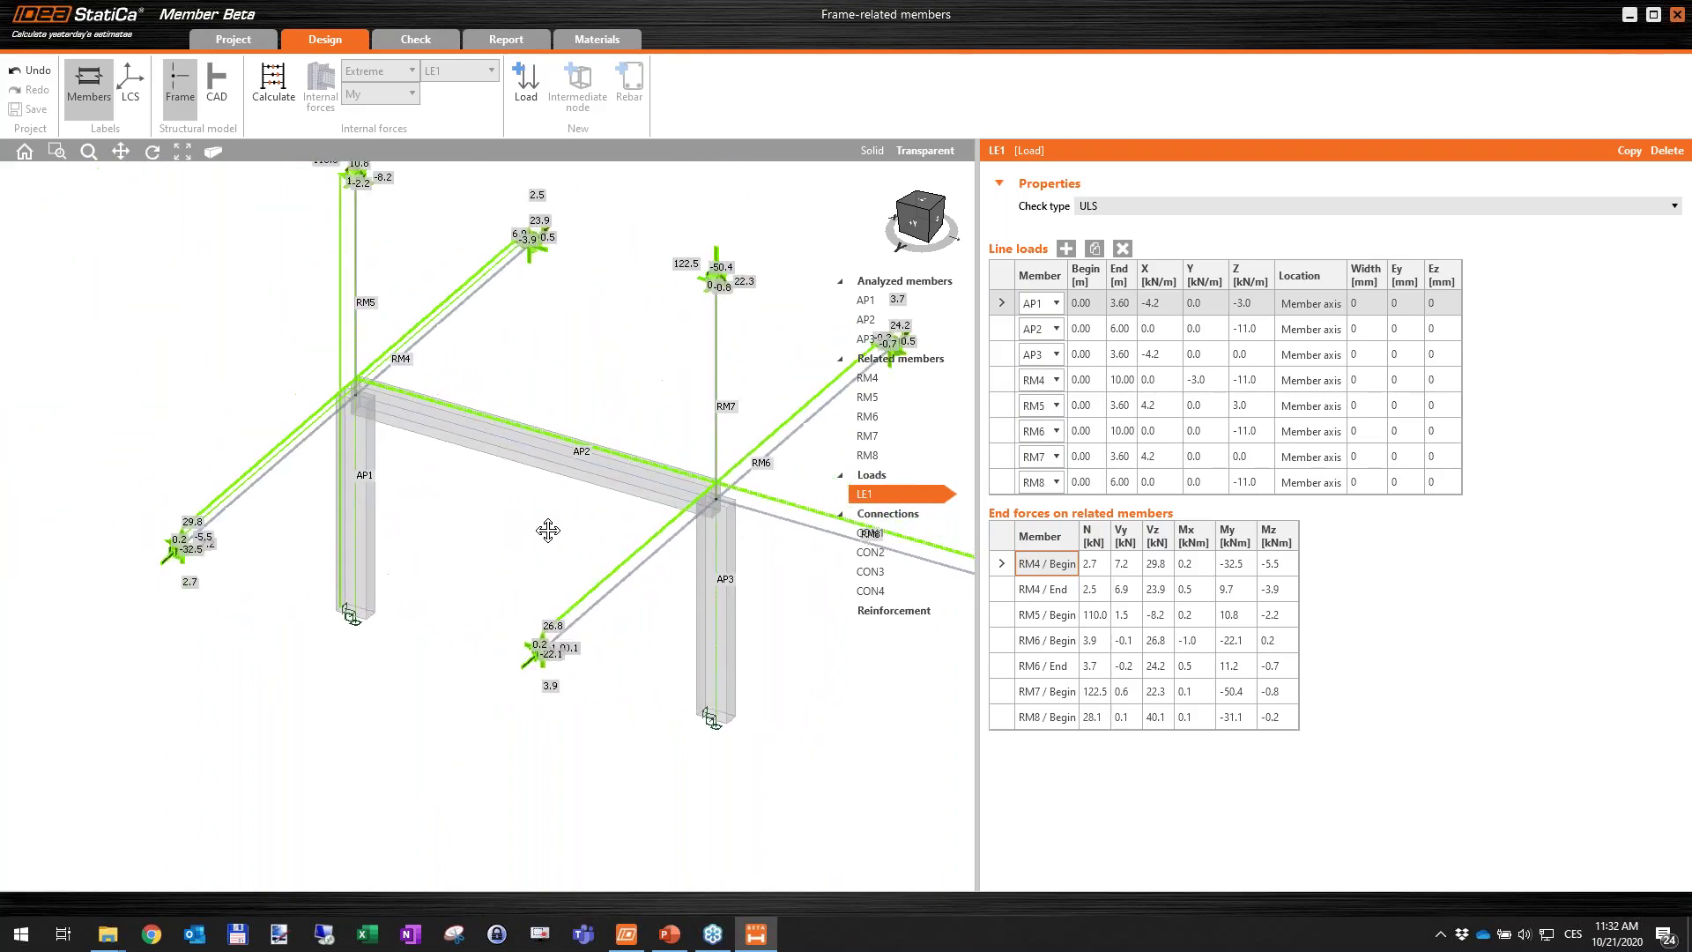
scroll(295, 322, up, 4)
scroll(467, 441, up, 5)
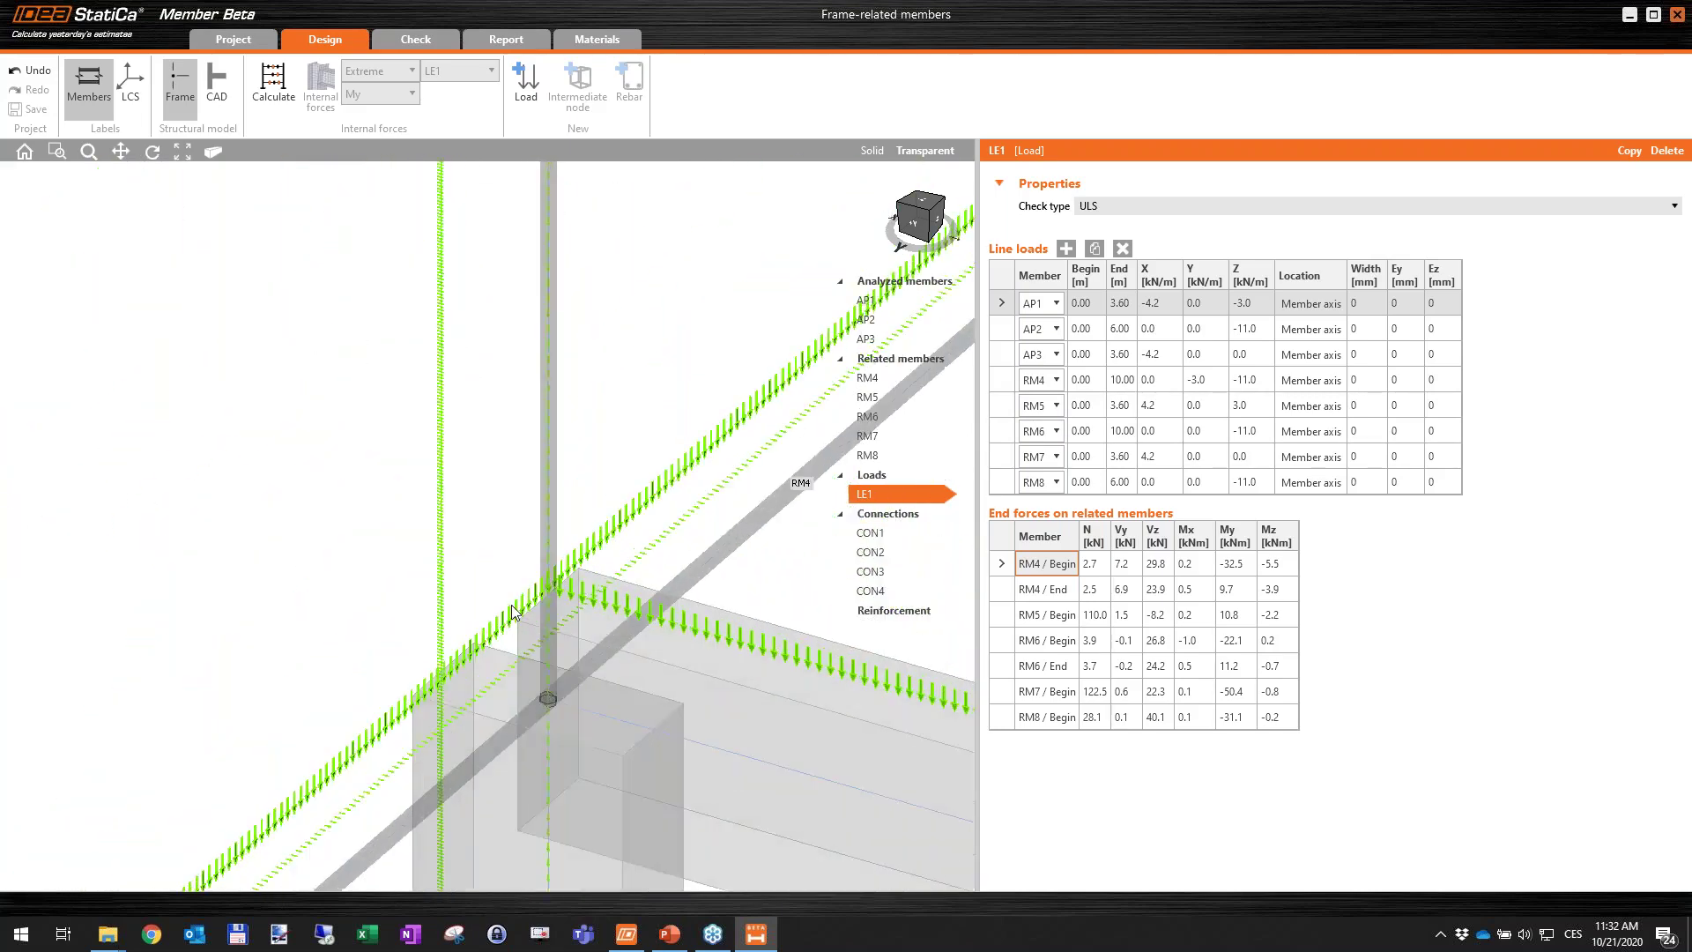
scroll(431, 407, down, 5)
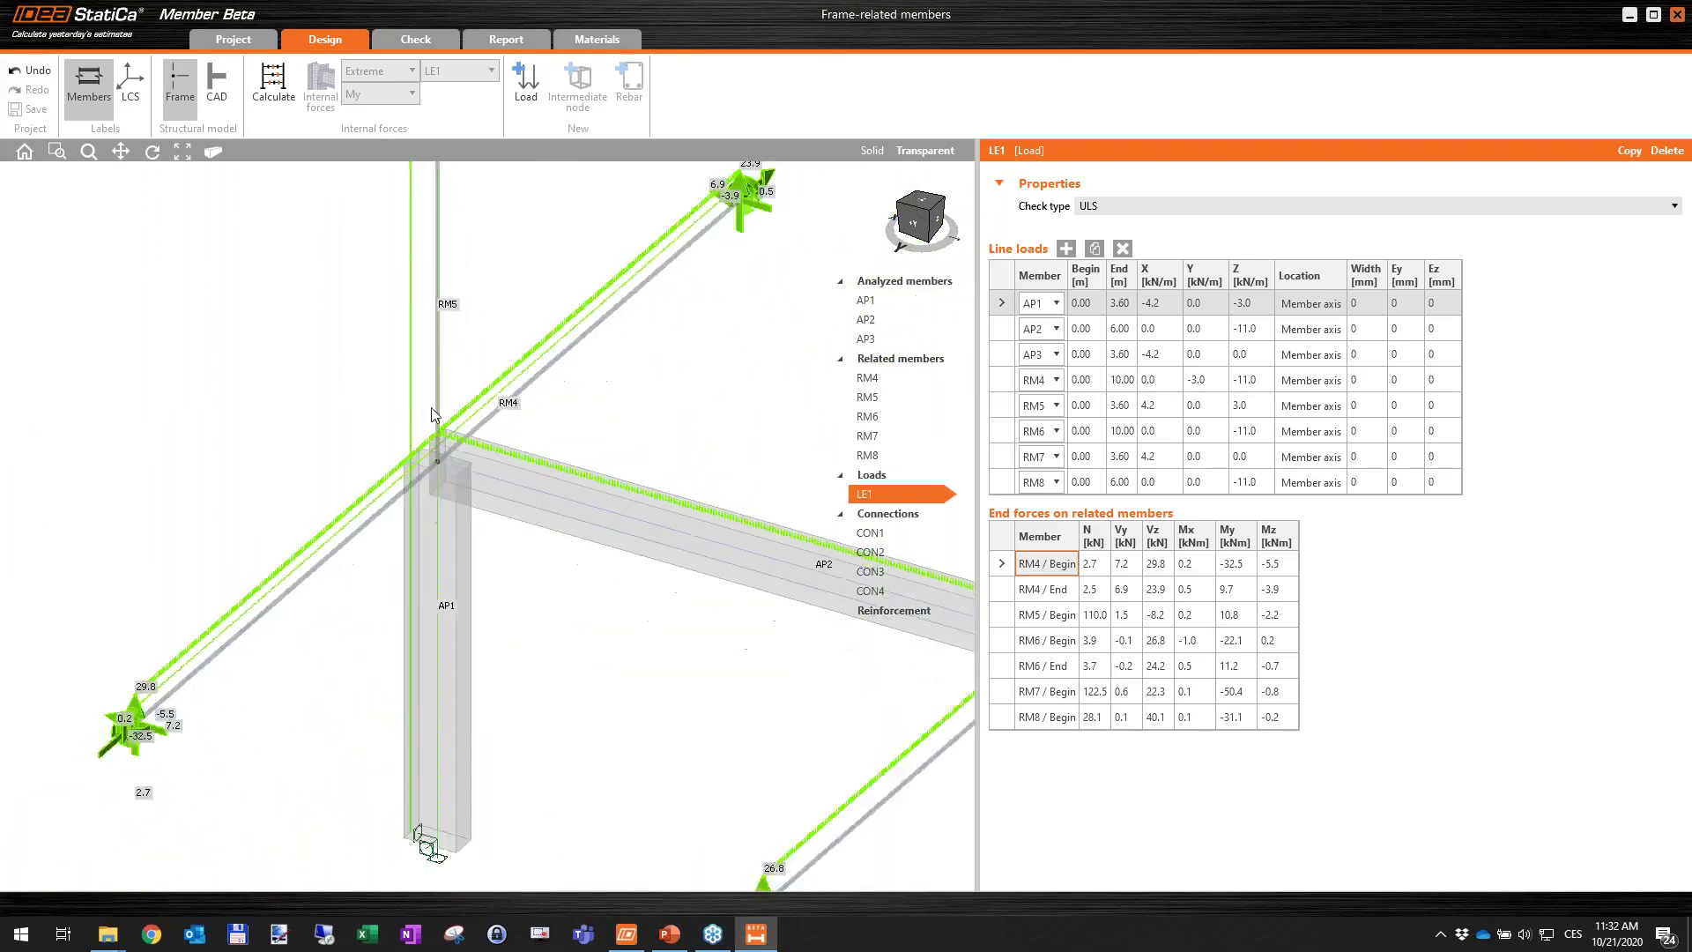
middle_drag(380, 390, 356, 423)
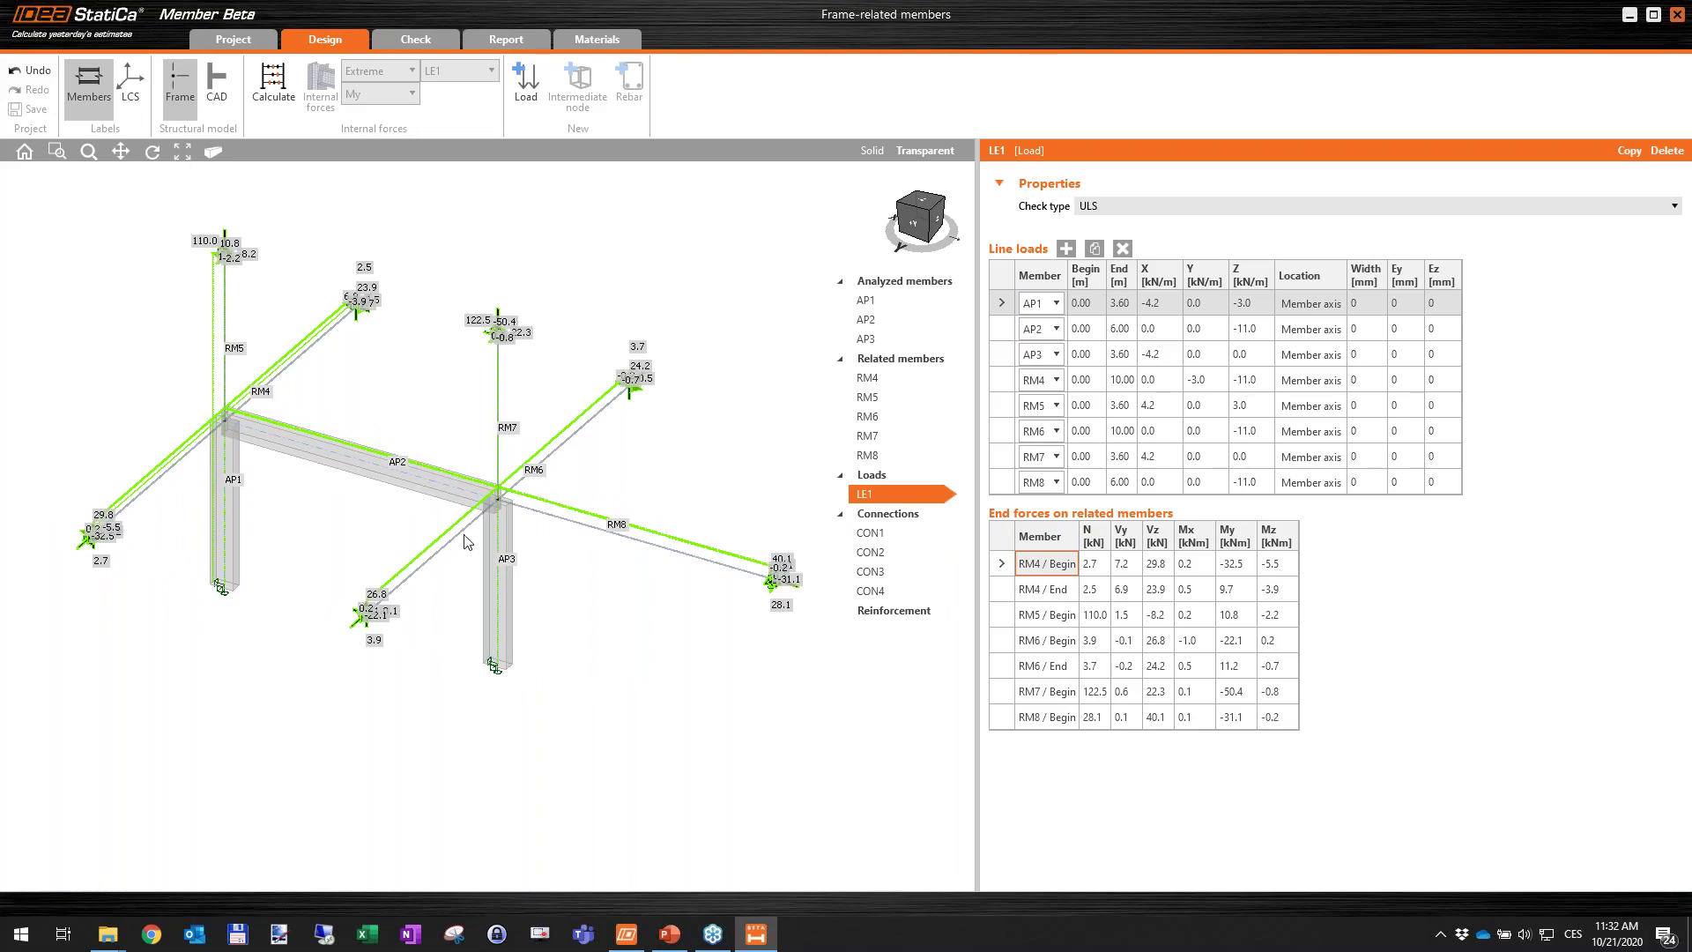
Switch to PowerPoint to view the RC two-storey hall slide, and return to the Frame-related members project.
click(669, 934)
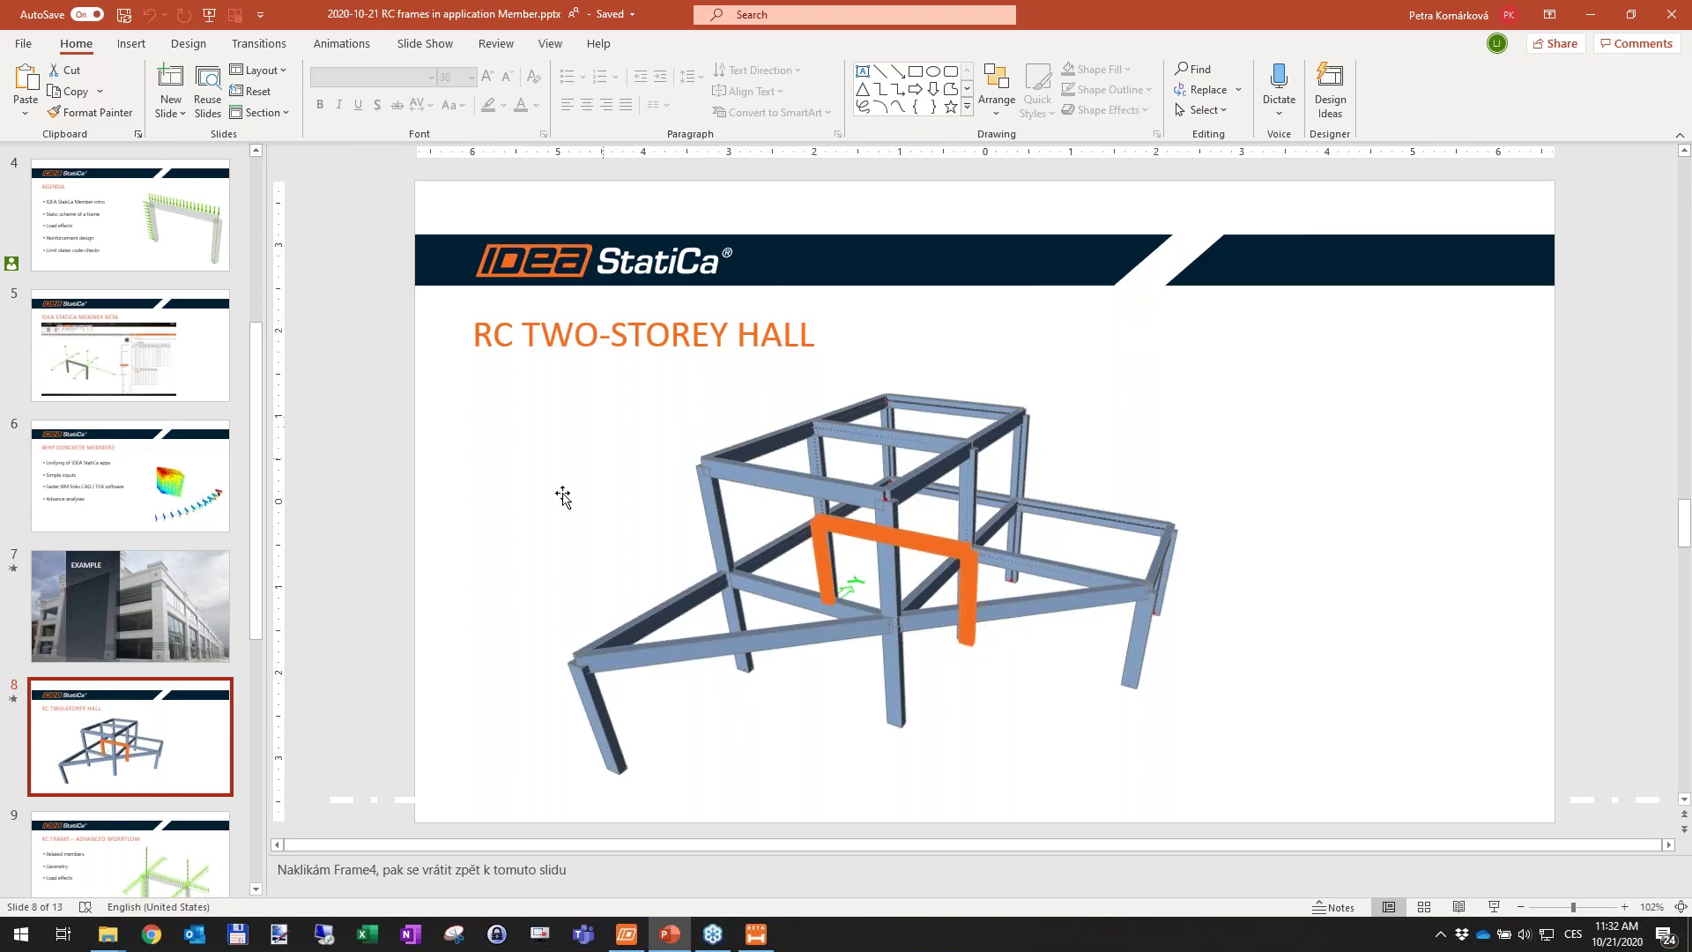
click(1592, 10)
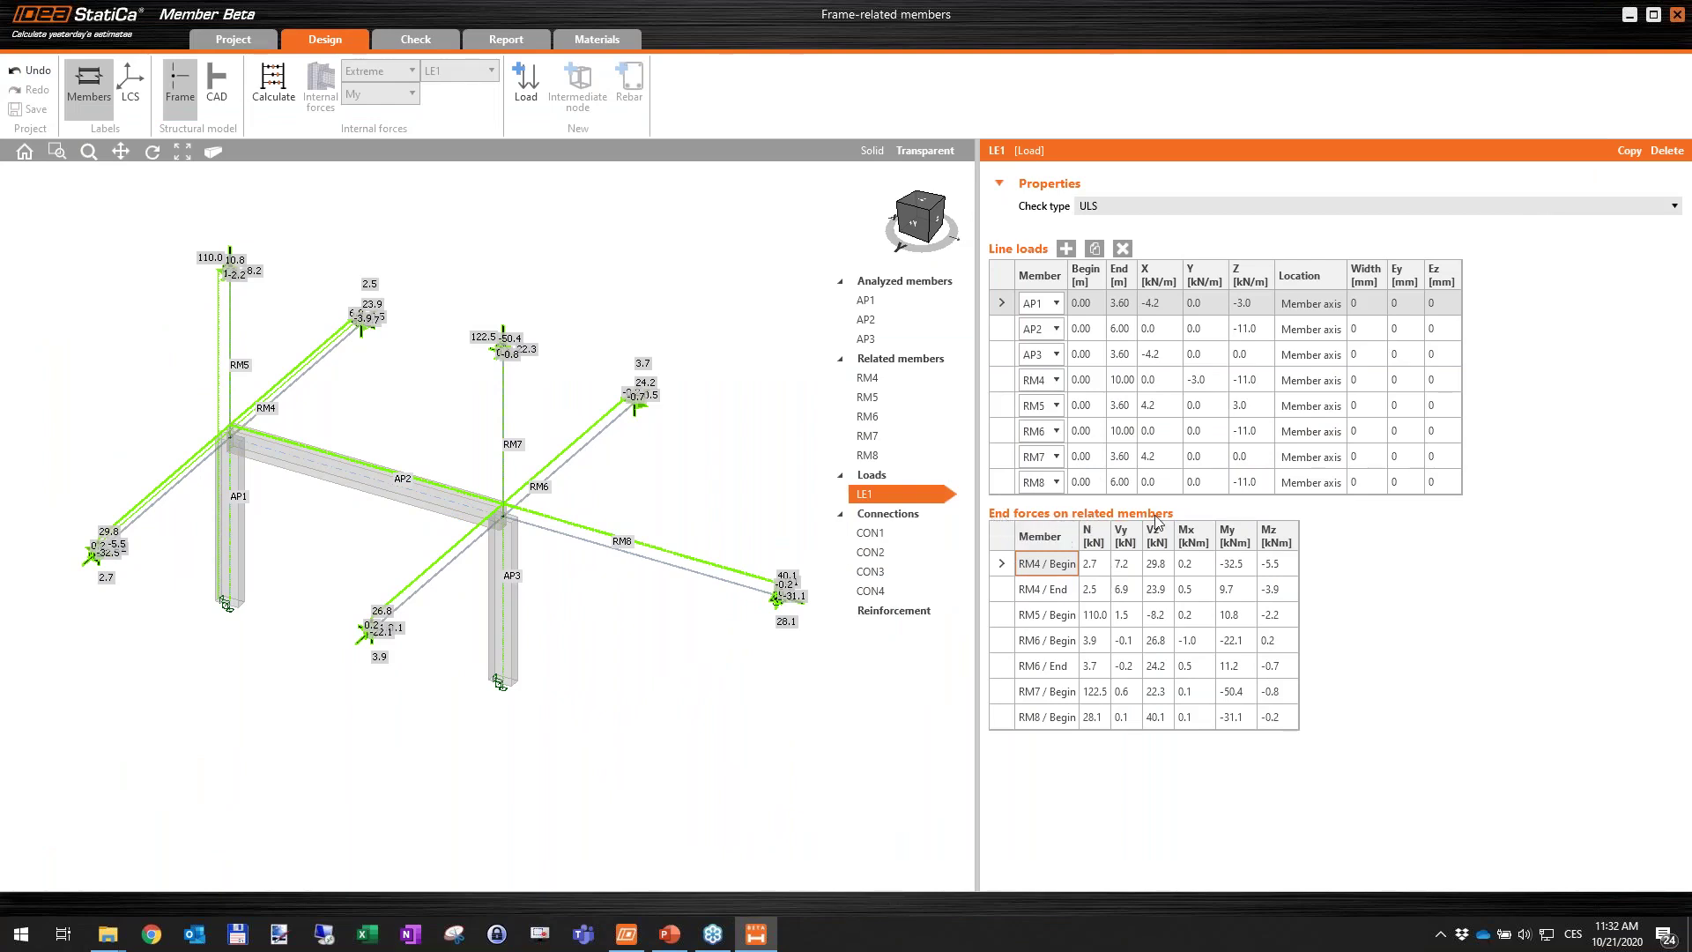
middle_drag(673, 480, 680, 446)
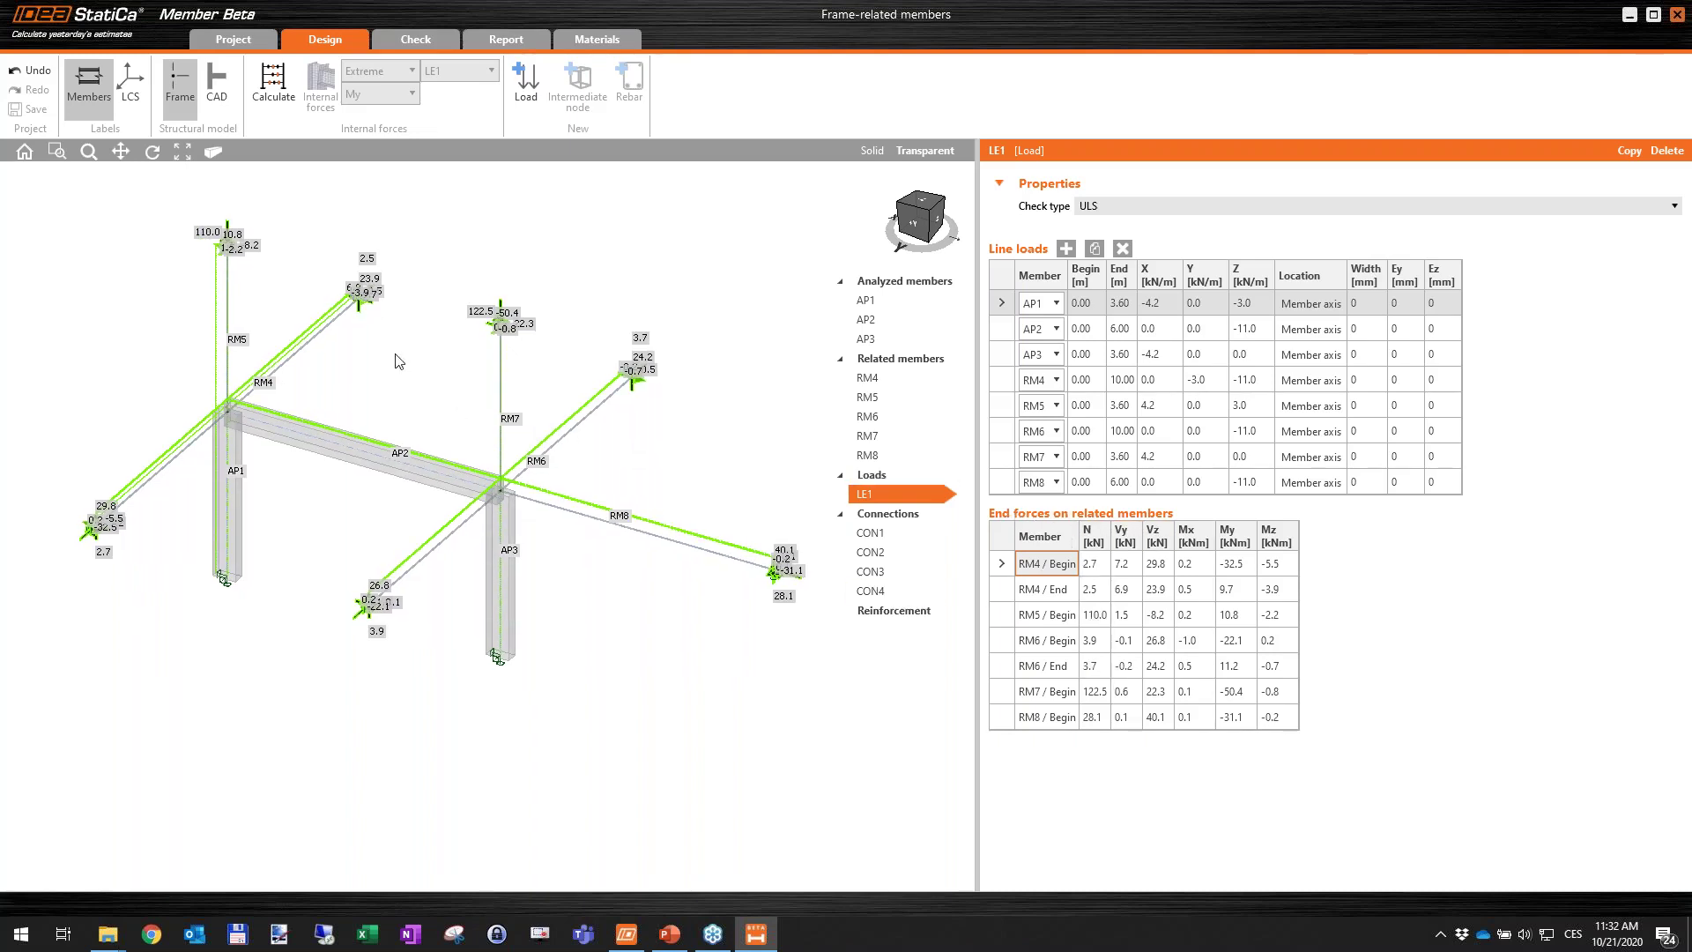
Examine the LE1 end forces at the outer ends of the related members, starting with the beginning of RM4.
scroll(79, 493, up, 6)
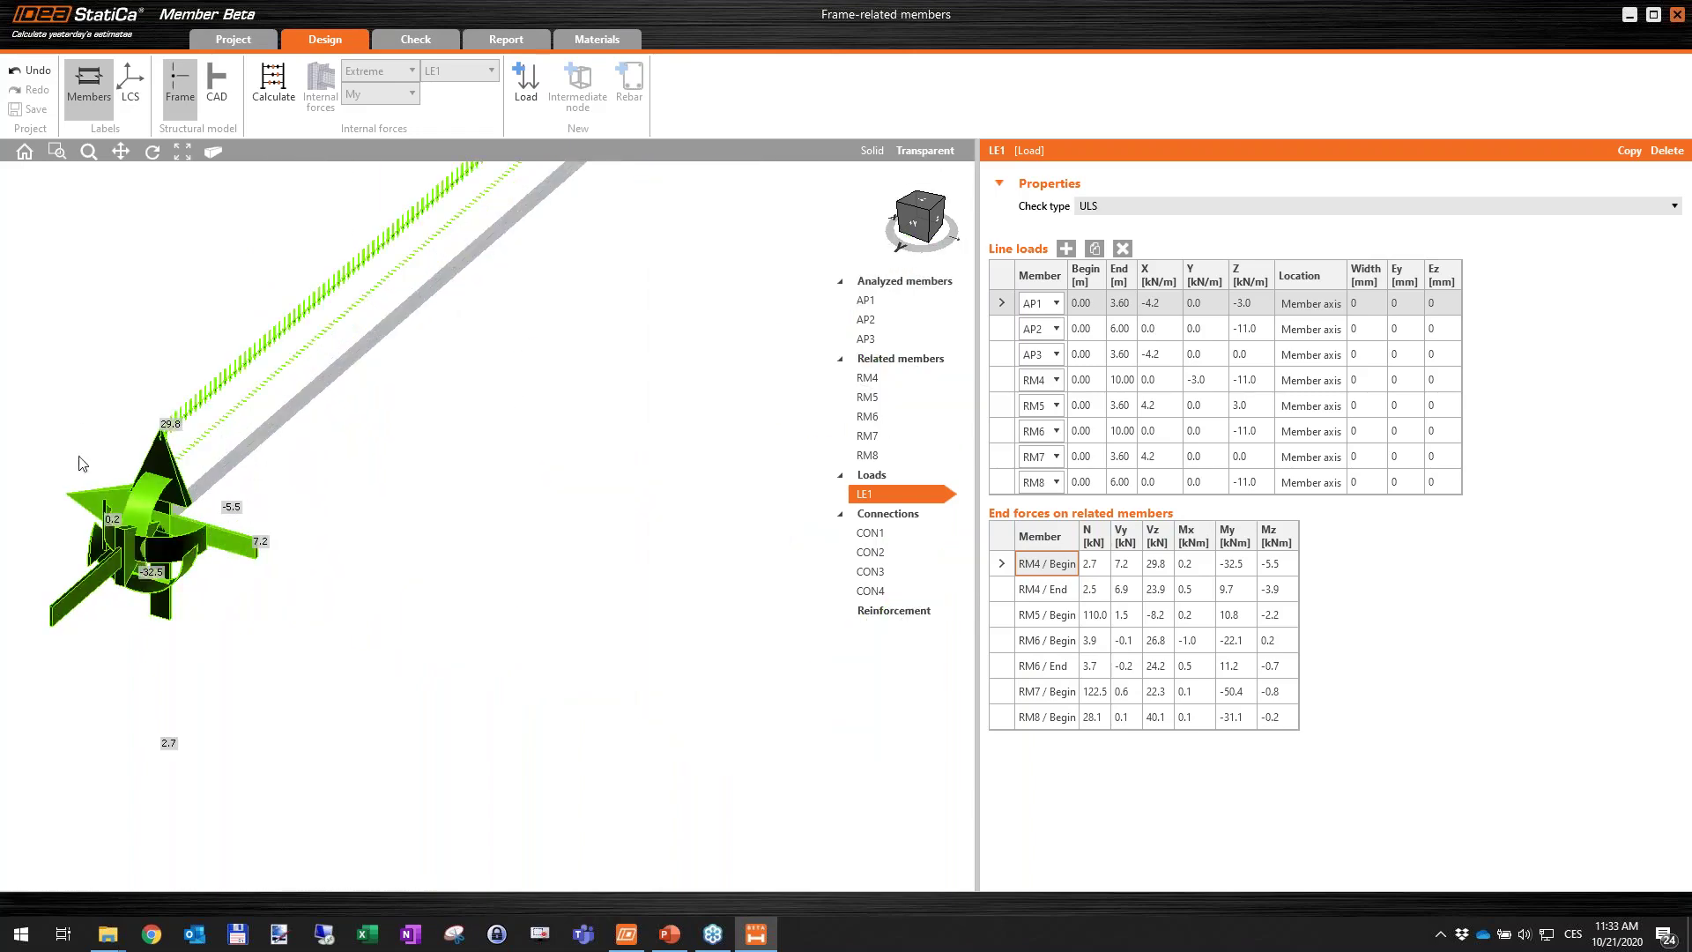
scroll(441, 379, down, 8)
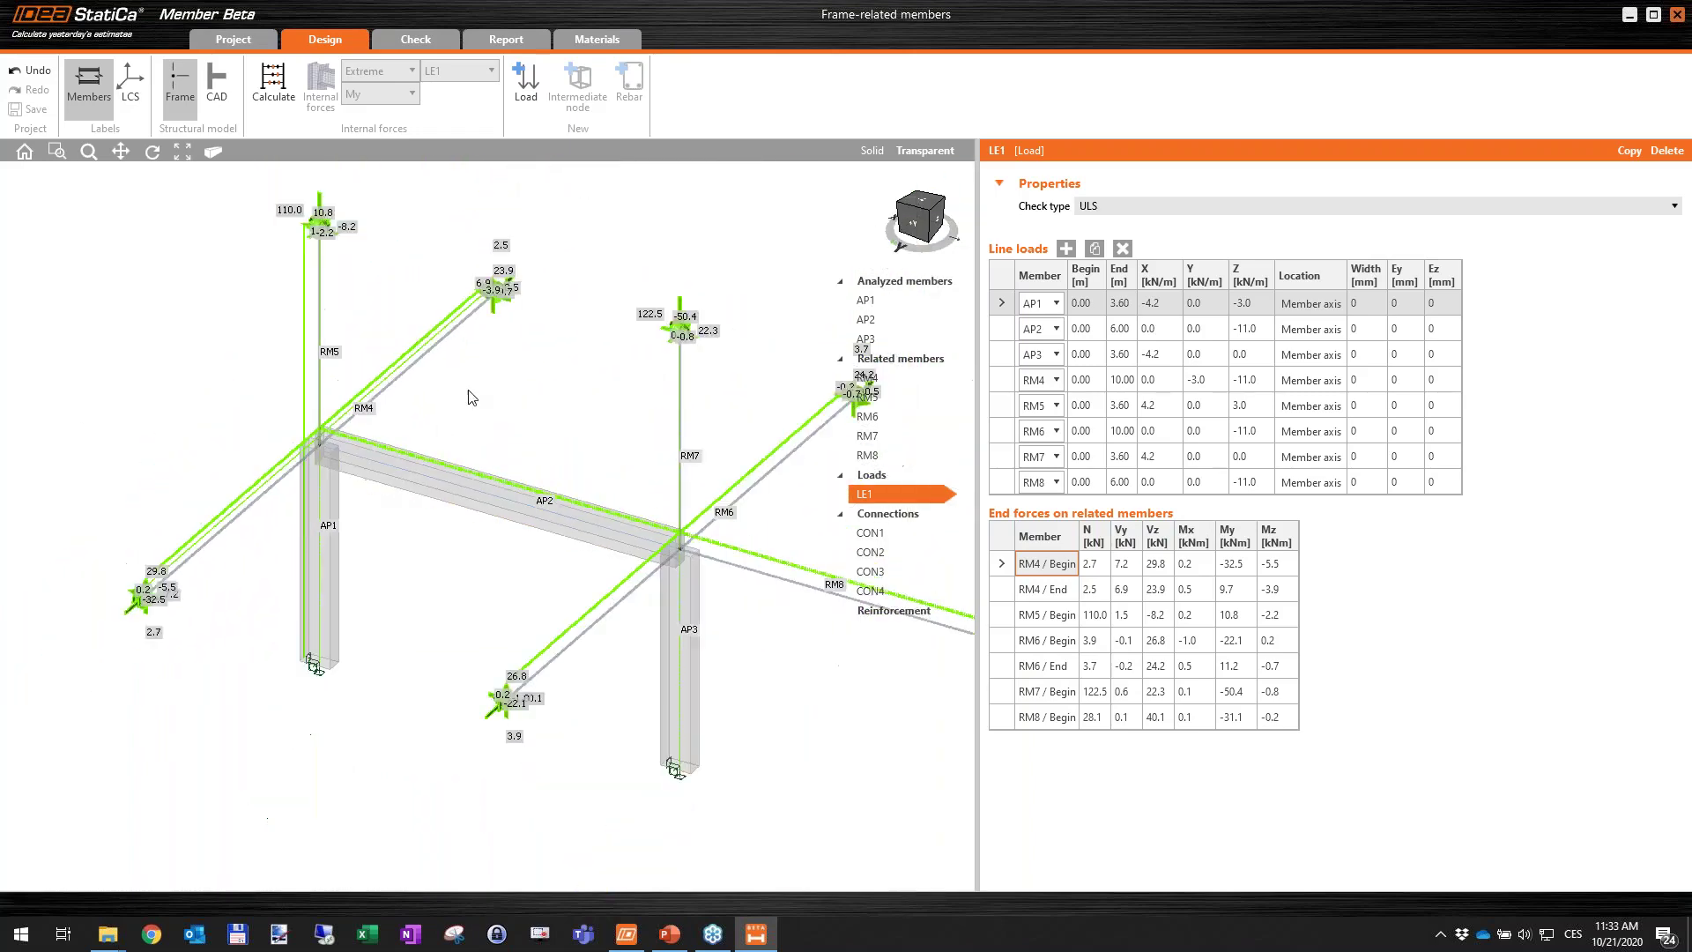
scroll(472, 396, up, 3)
scroll(397, 291, down, 3)
middle_drag(337, 183, 296, 229)
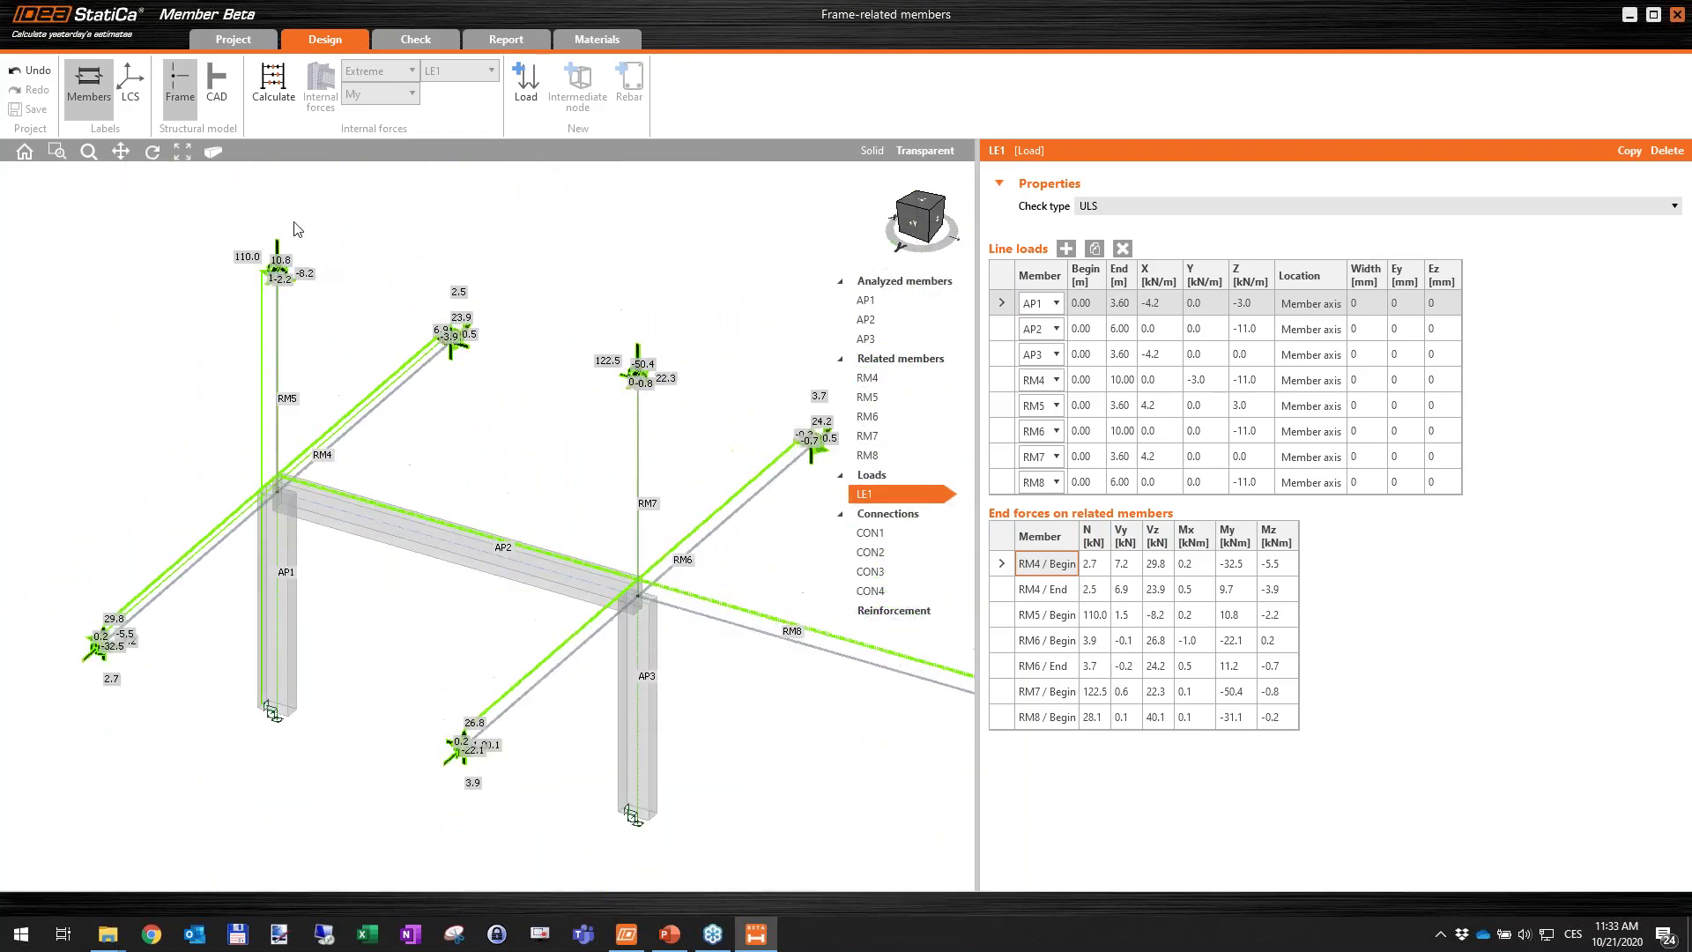
scroll(340, 295, down, 3)
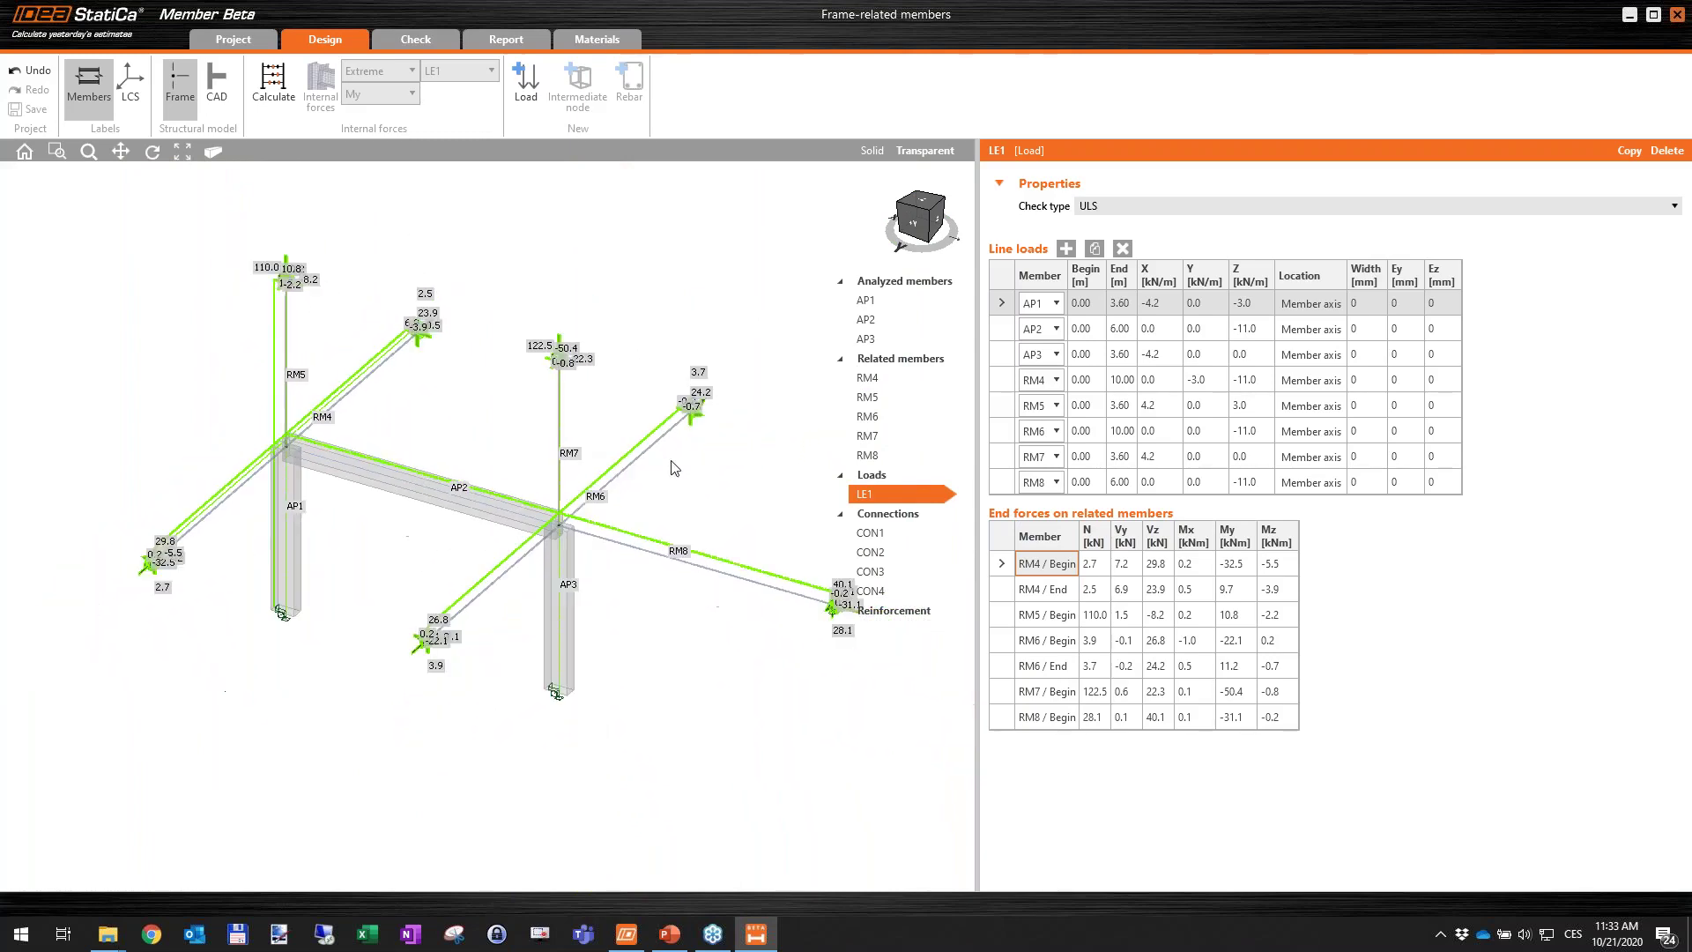
middle_drag(675, 468, 626, 487)
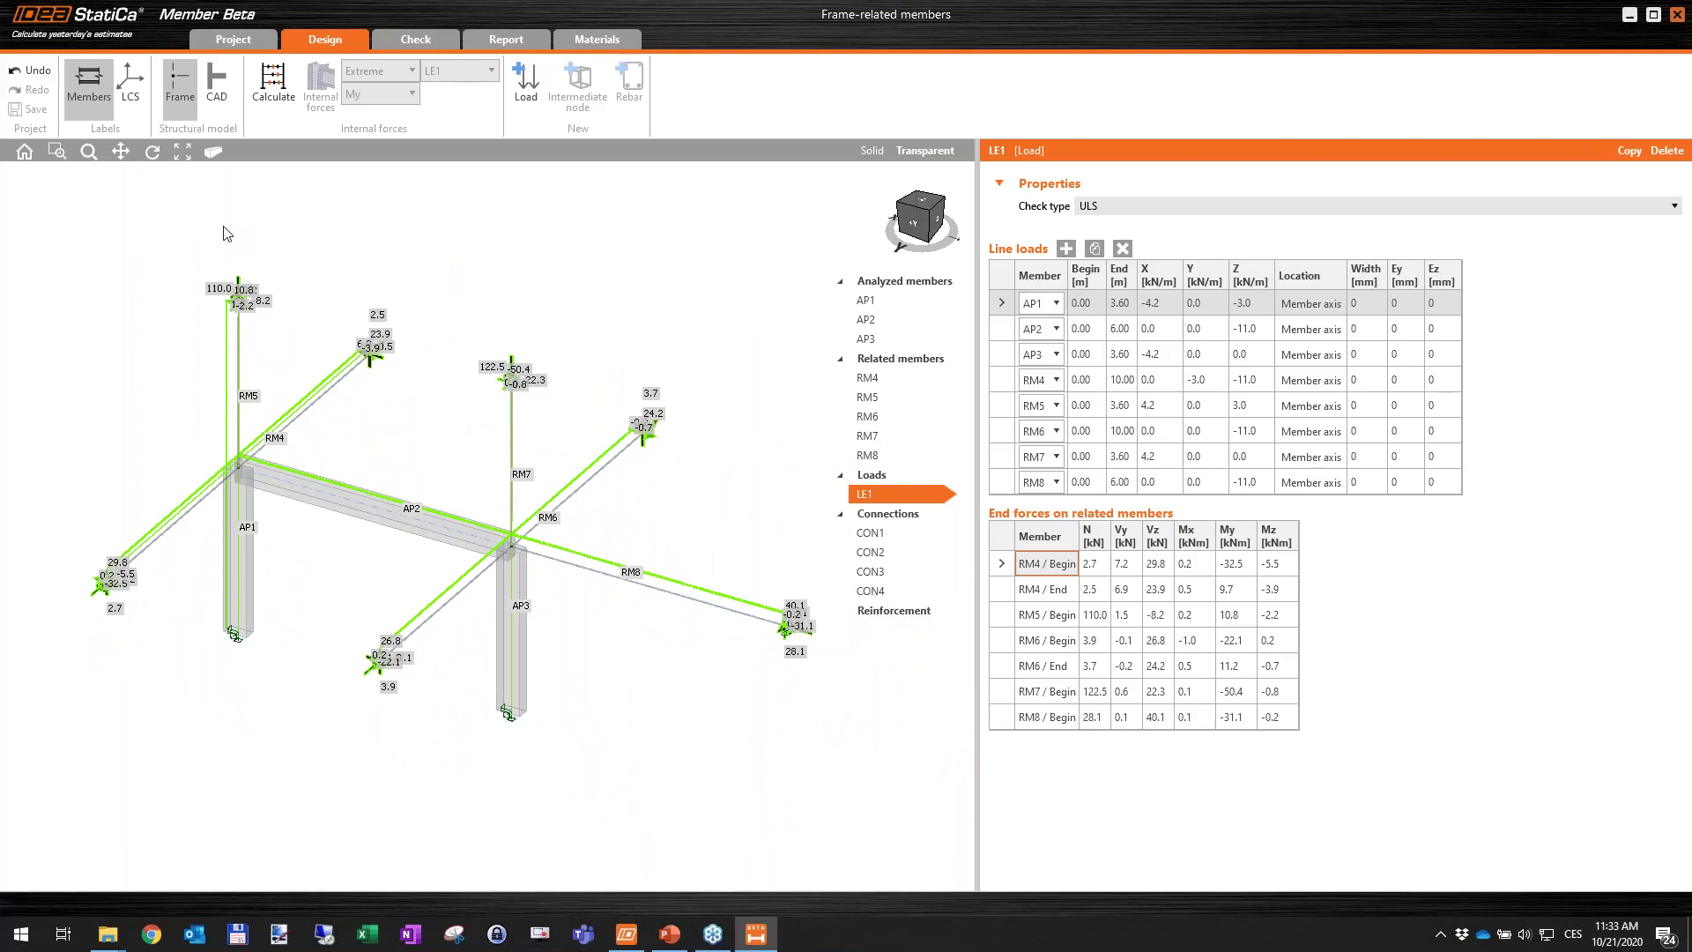
Calculate the frame and display its My internal forces for LE1, inspecting the diagram at the beginning of RM4.
click(273, 88)
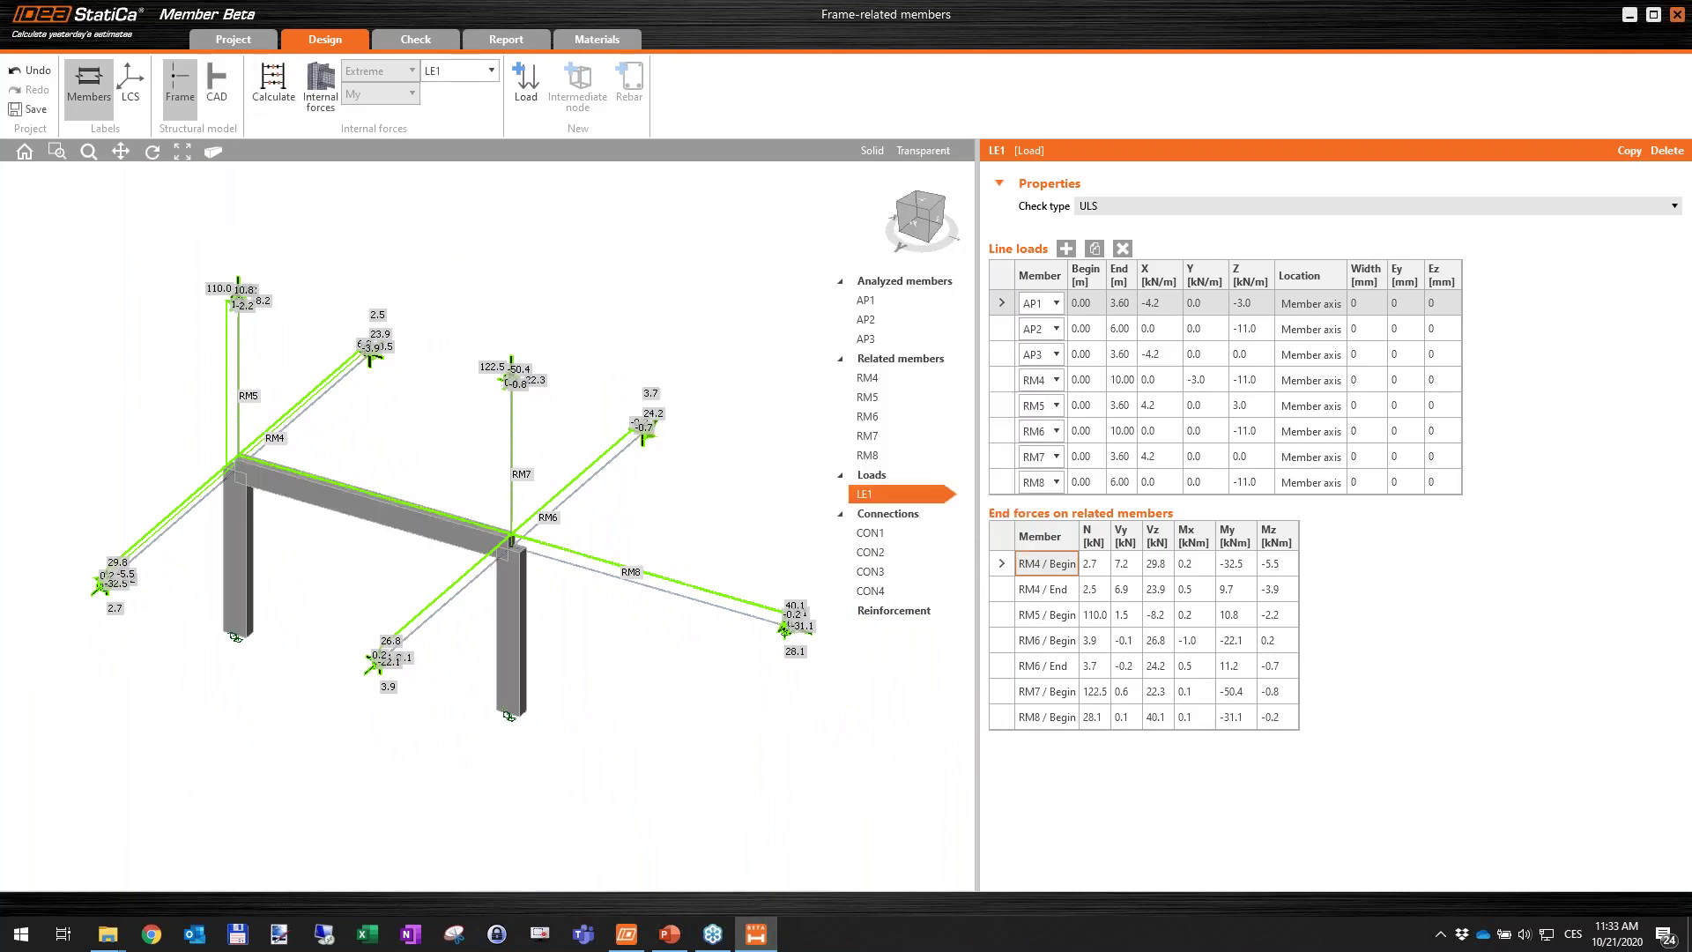
click(320, 88)
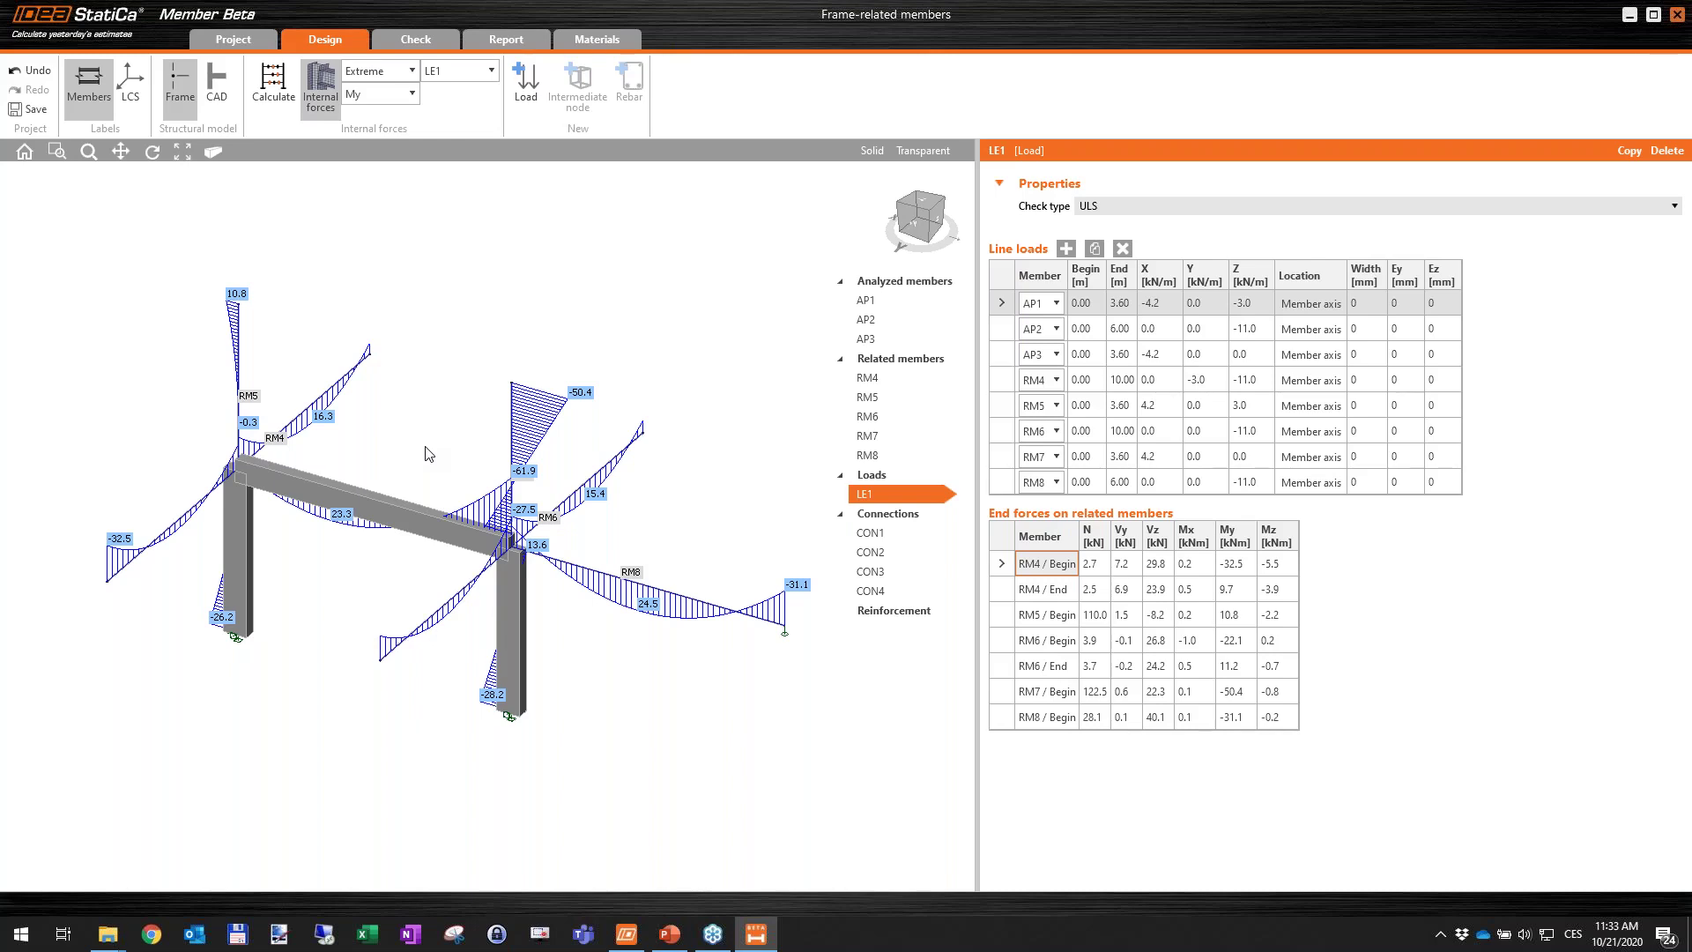
scroll(132, 600, up, 5)
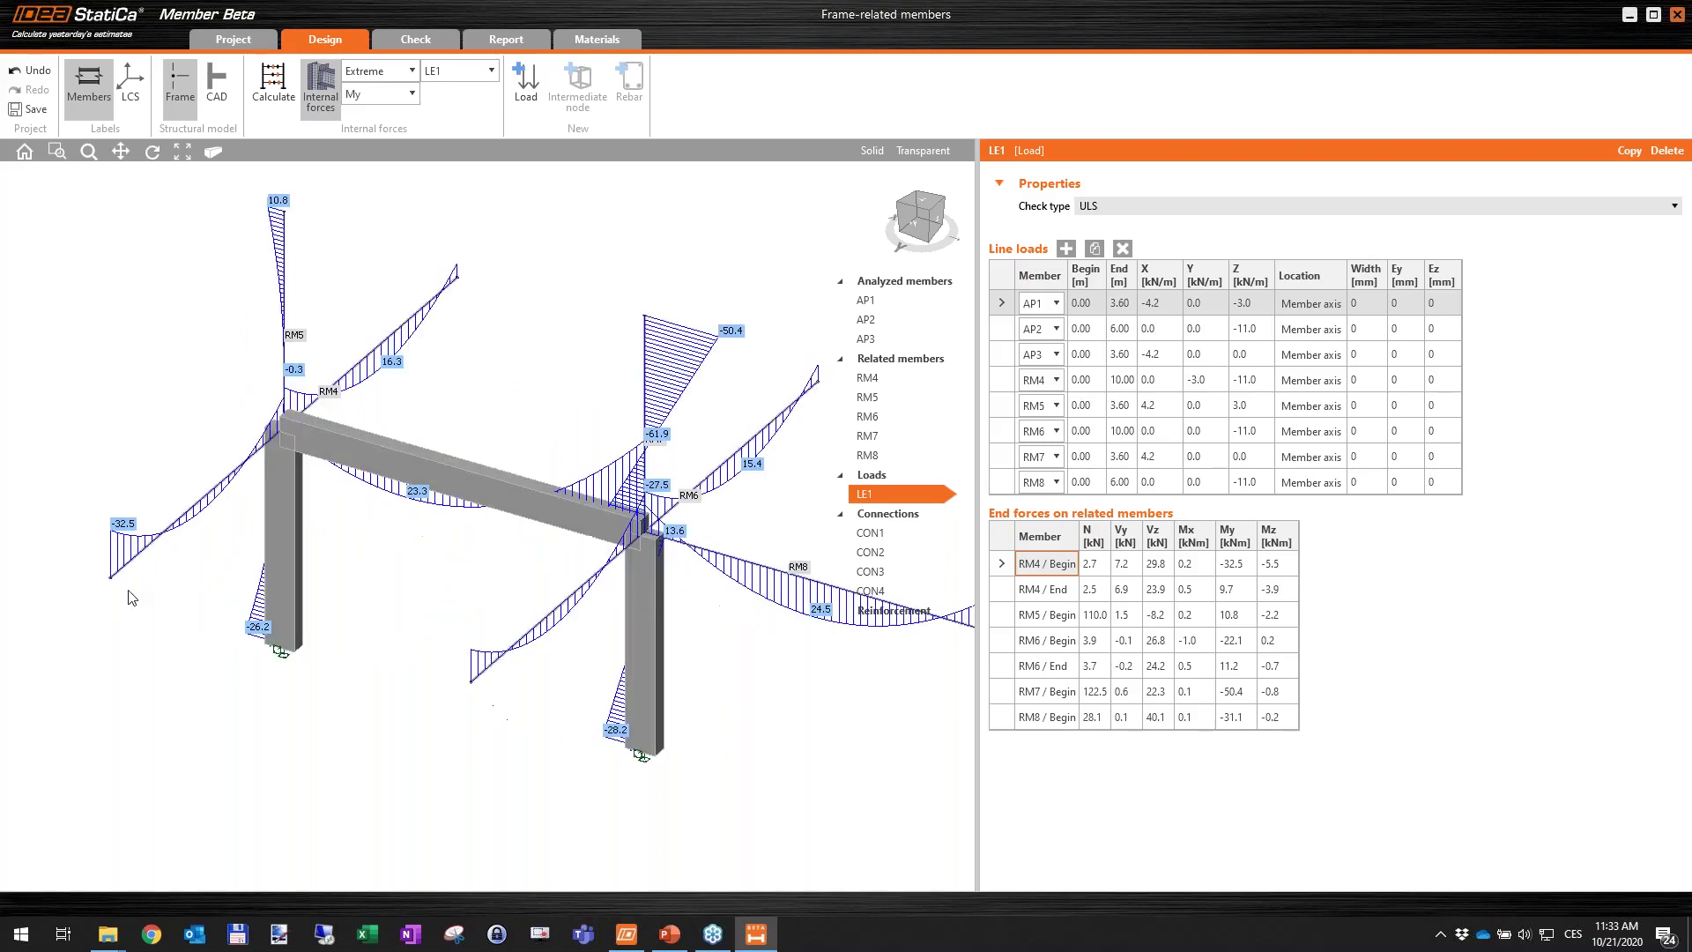
scroll(144, 553, down, 1)
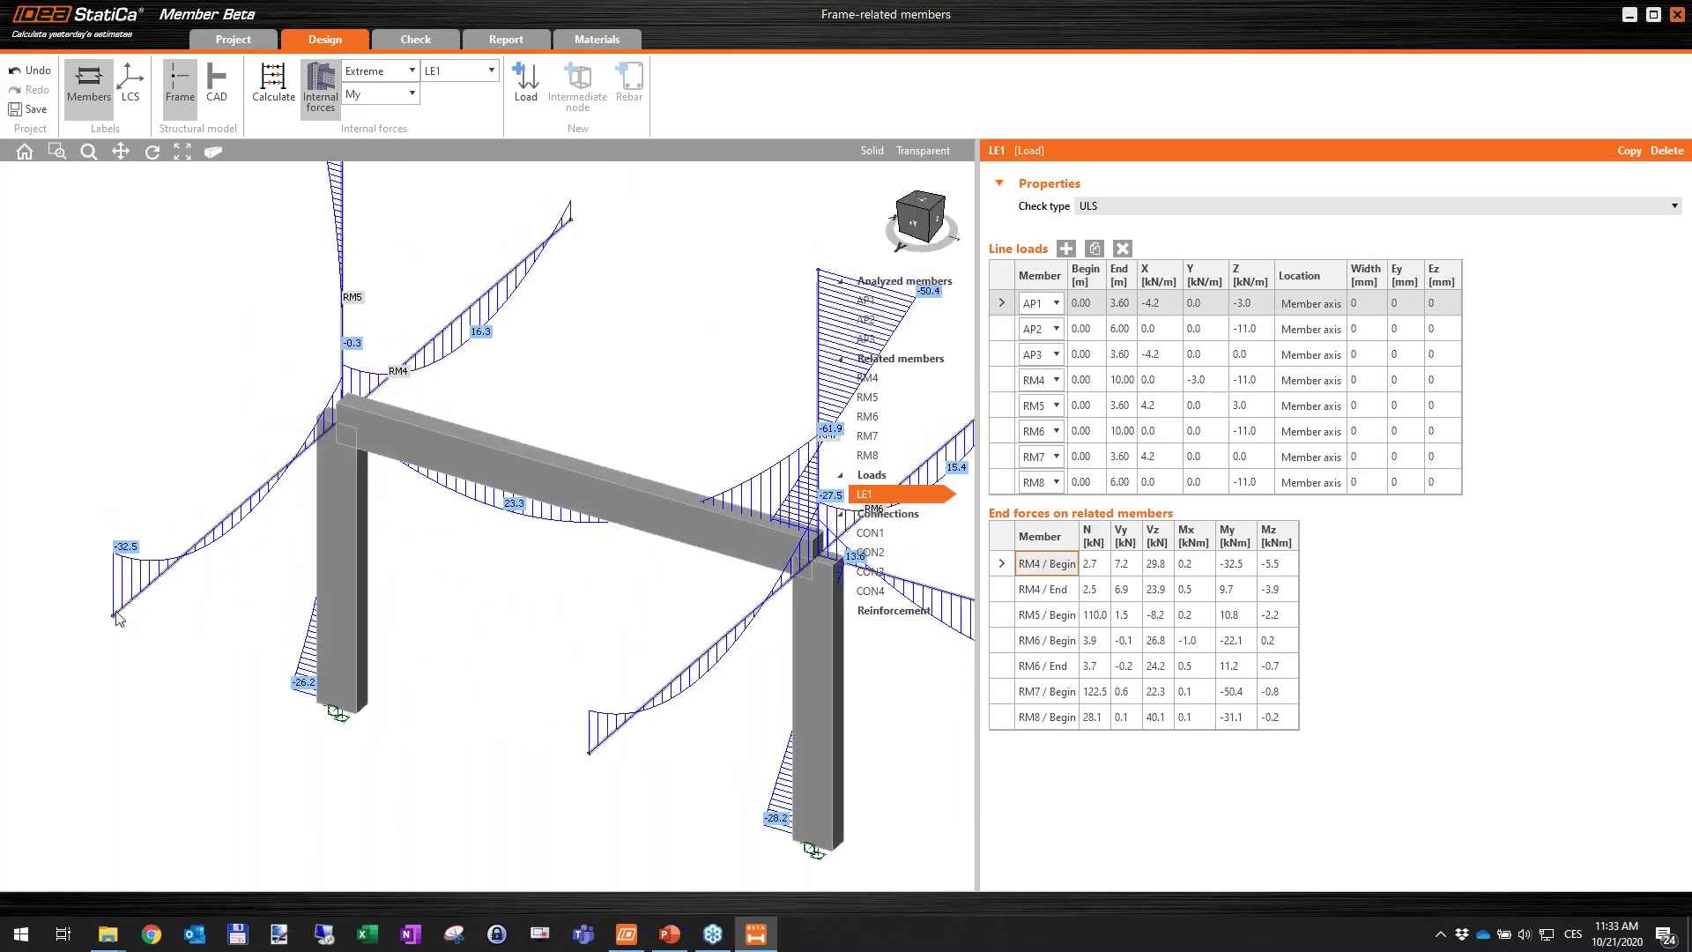
scroll(83, 574, down, 2)
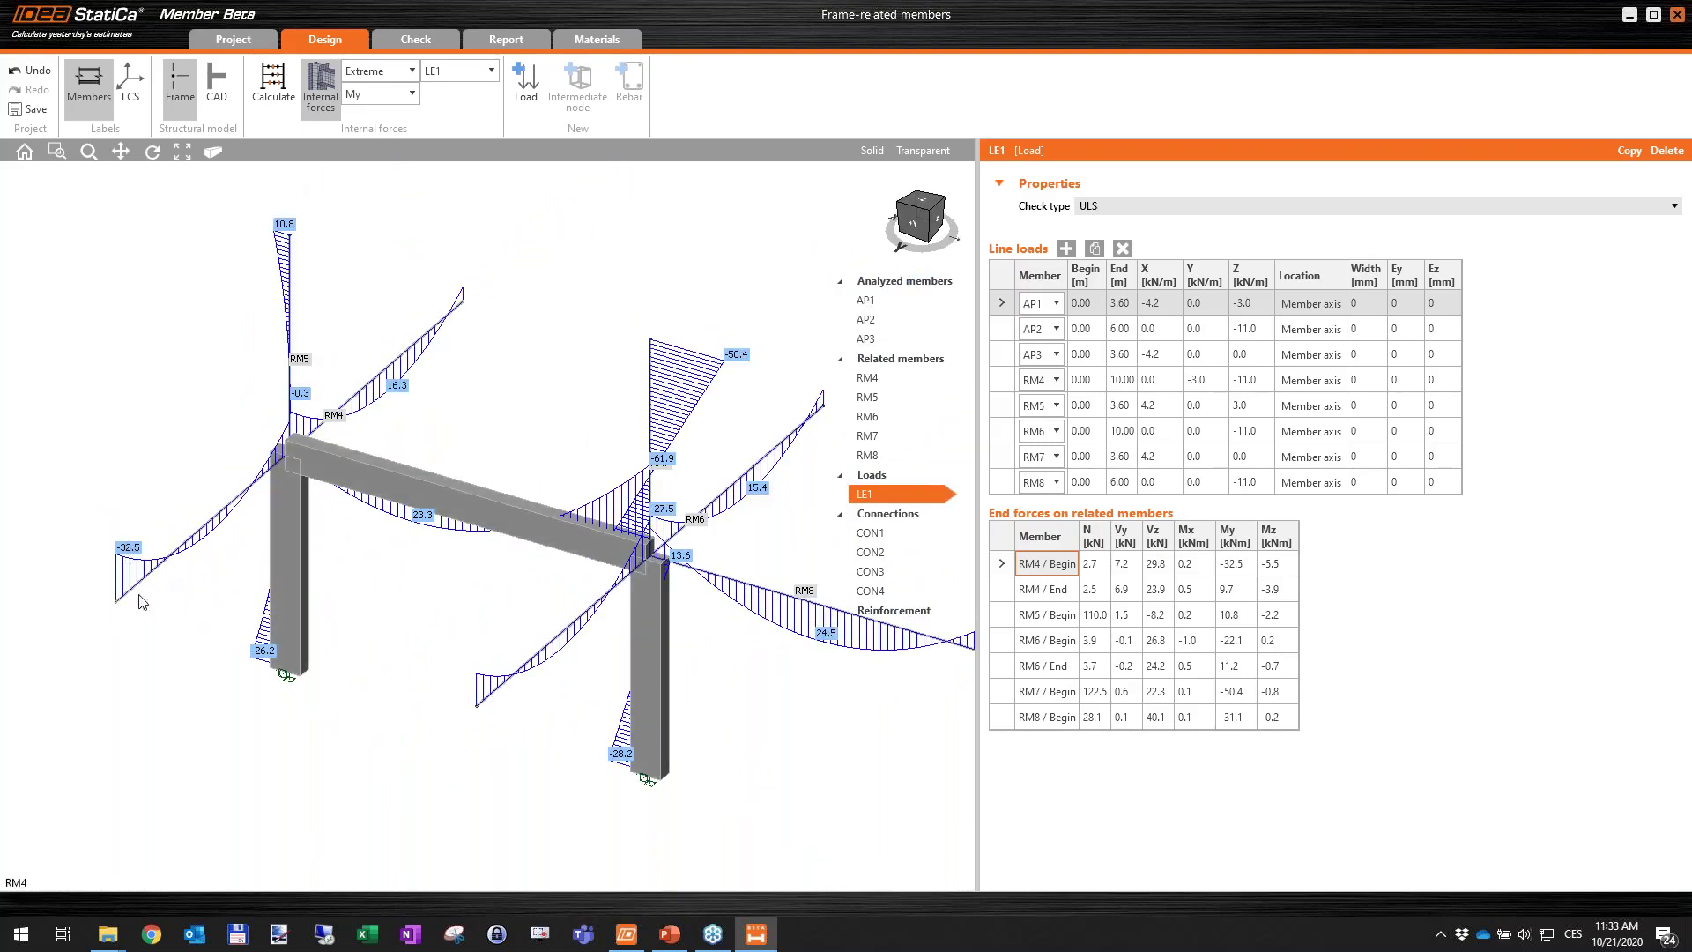
scroll(128, 555, up, 3)
scroll(138, 619, up, 1)
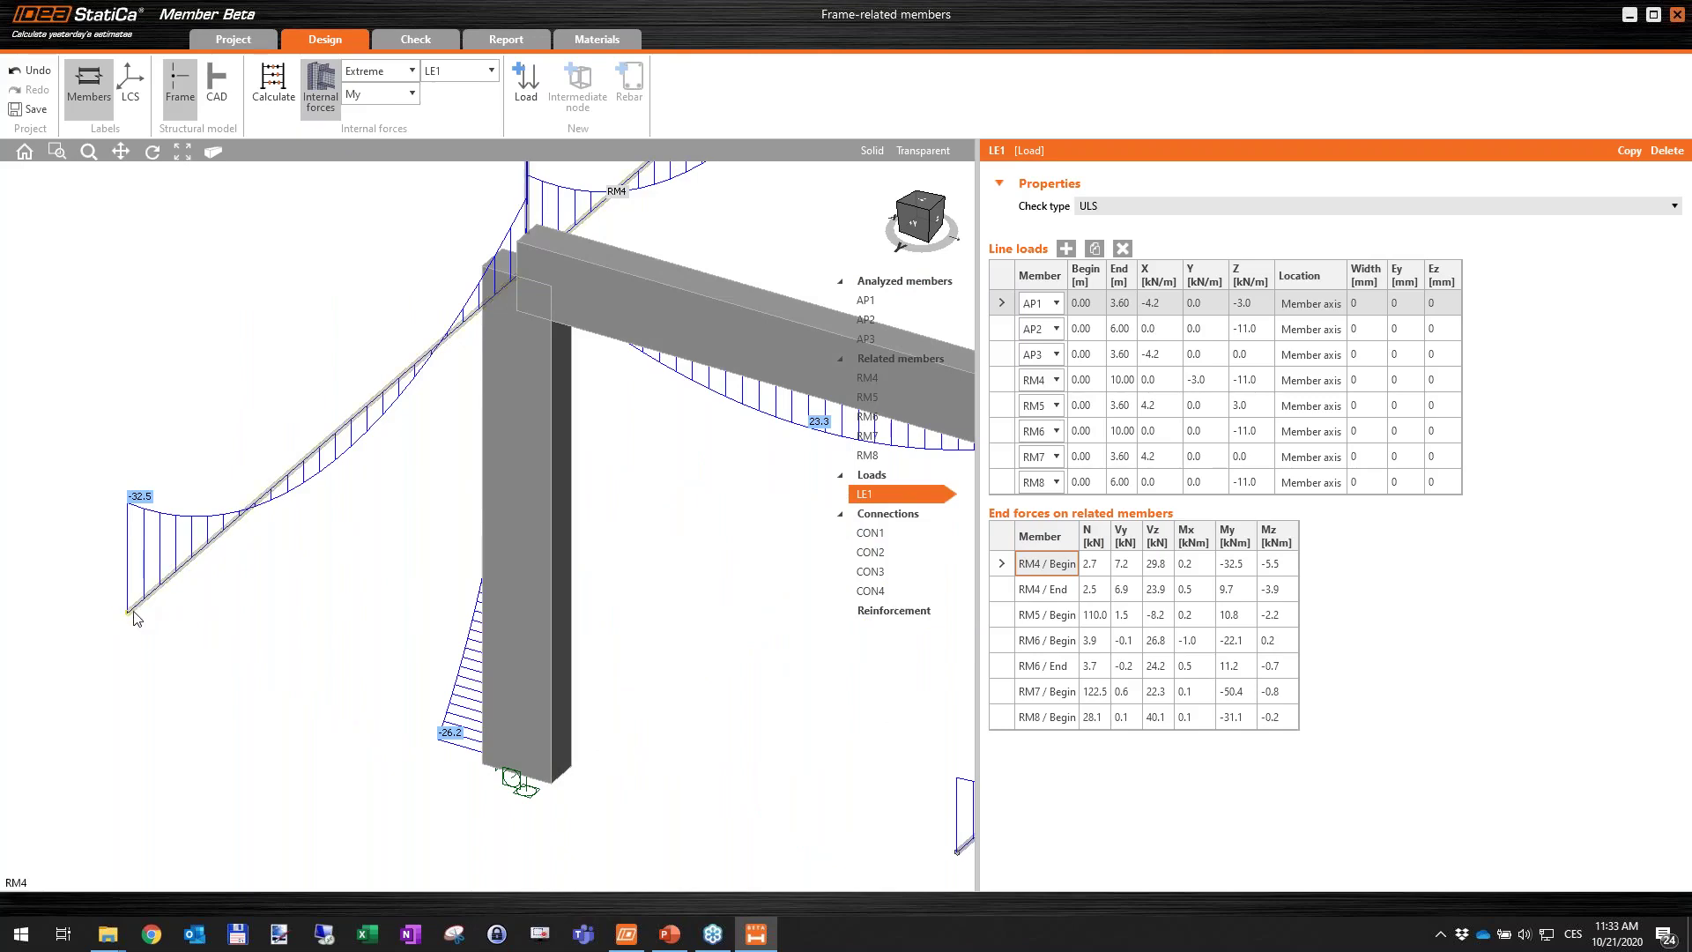
scroll(134, 617, down, 4)
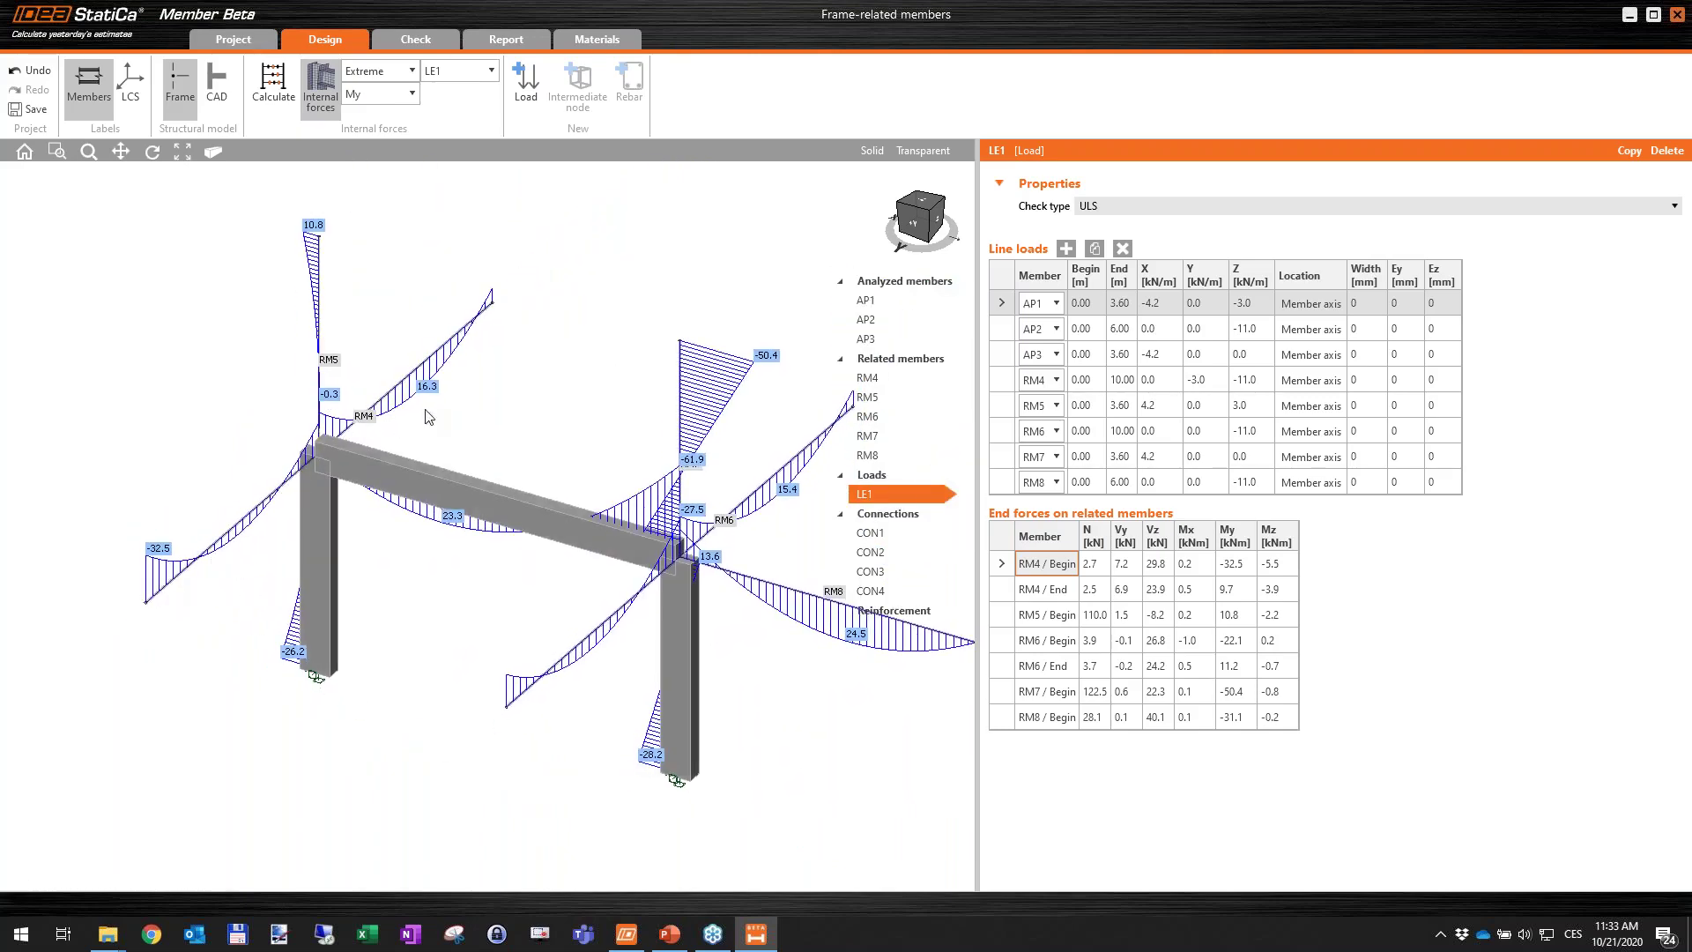
Make the frame members transparent behind the My diagrams and review the moments along the columns, beam and related members.
scroll(663, 297, down, 2)
click(923, 151)
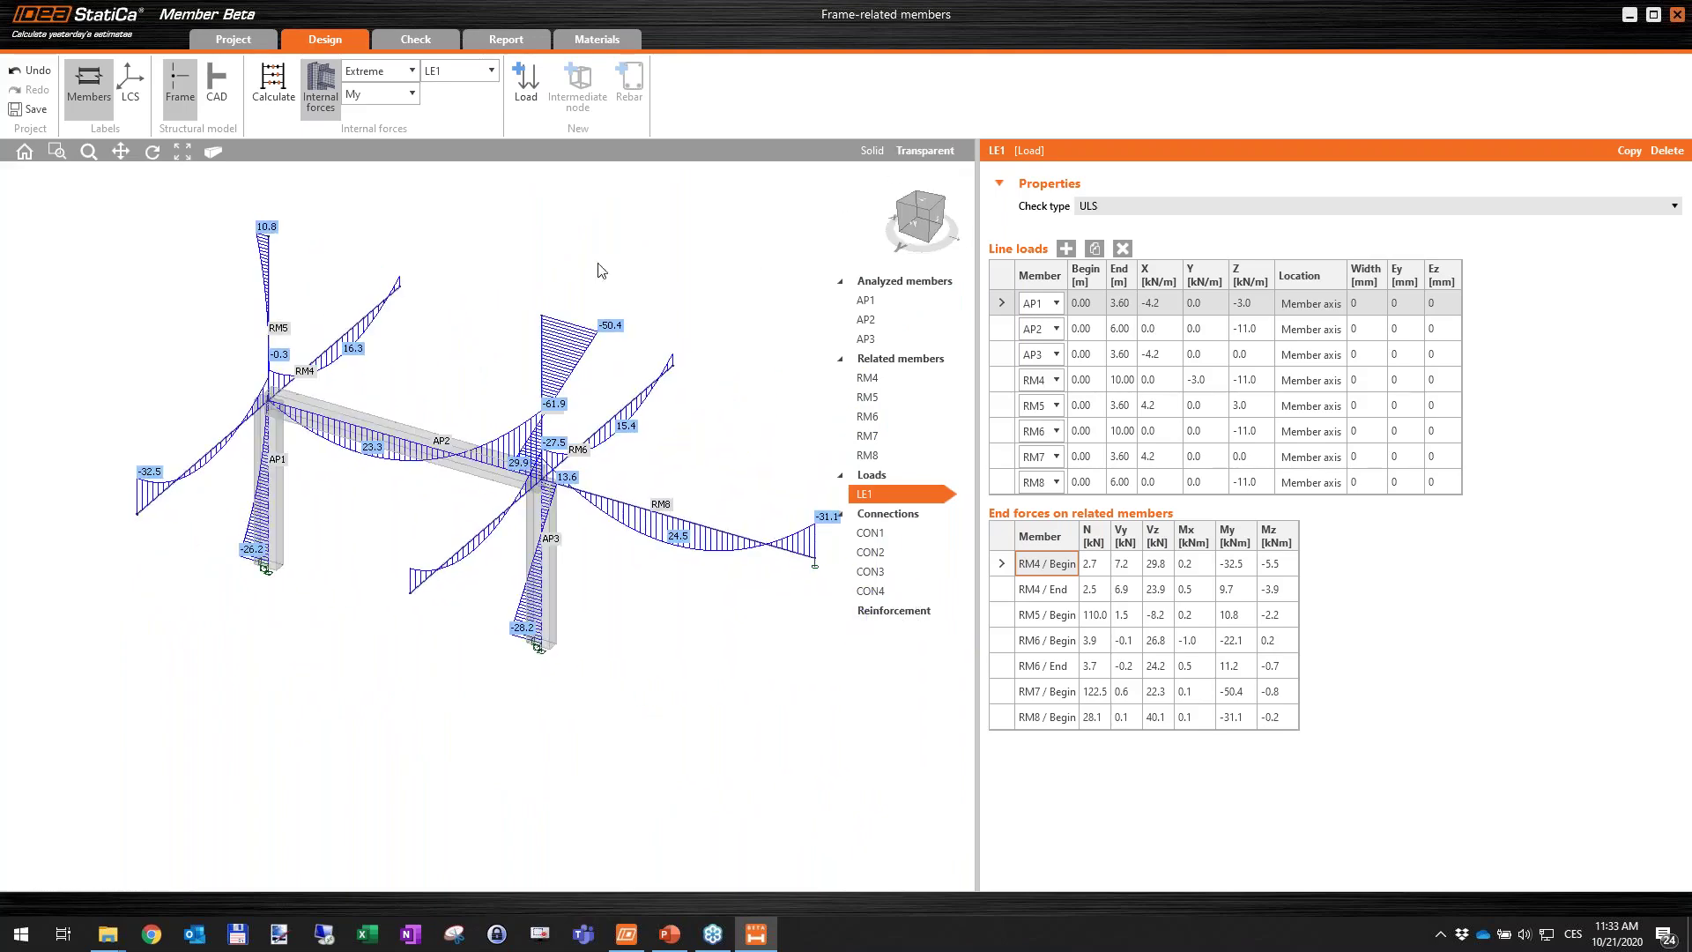
scroll(263, 408, up, 2)
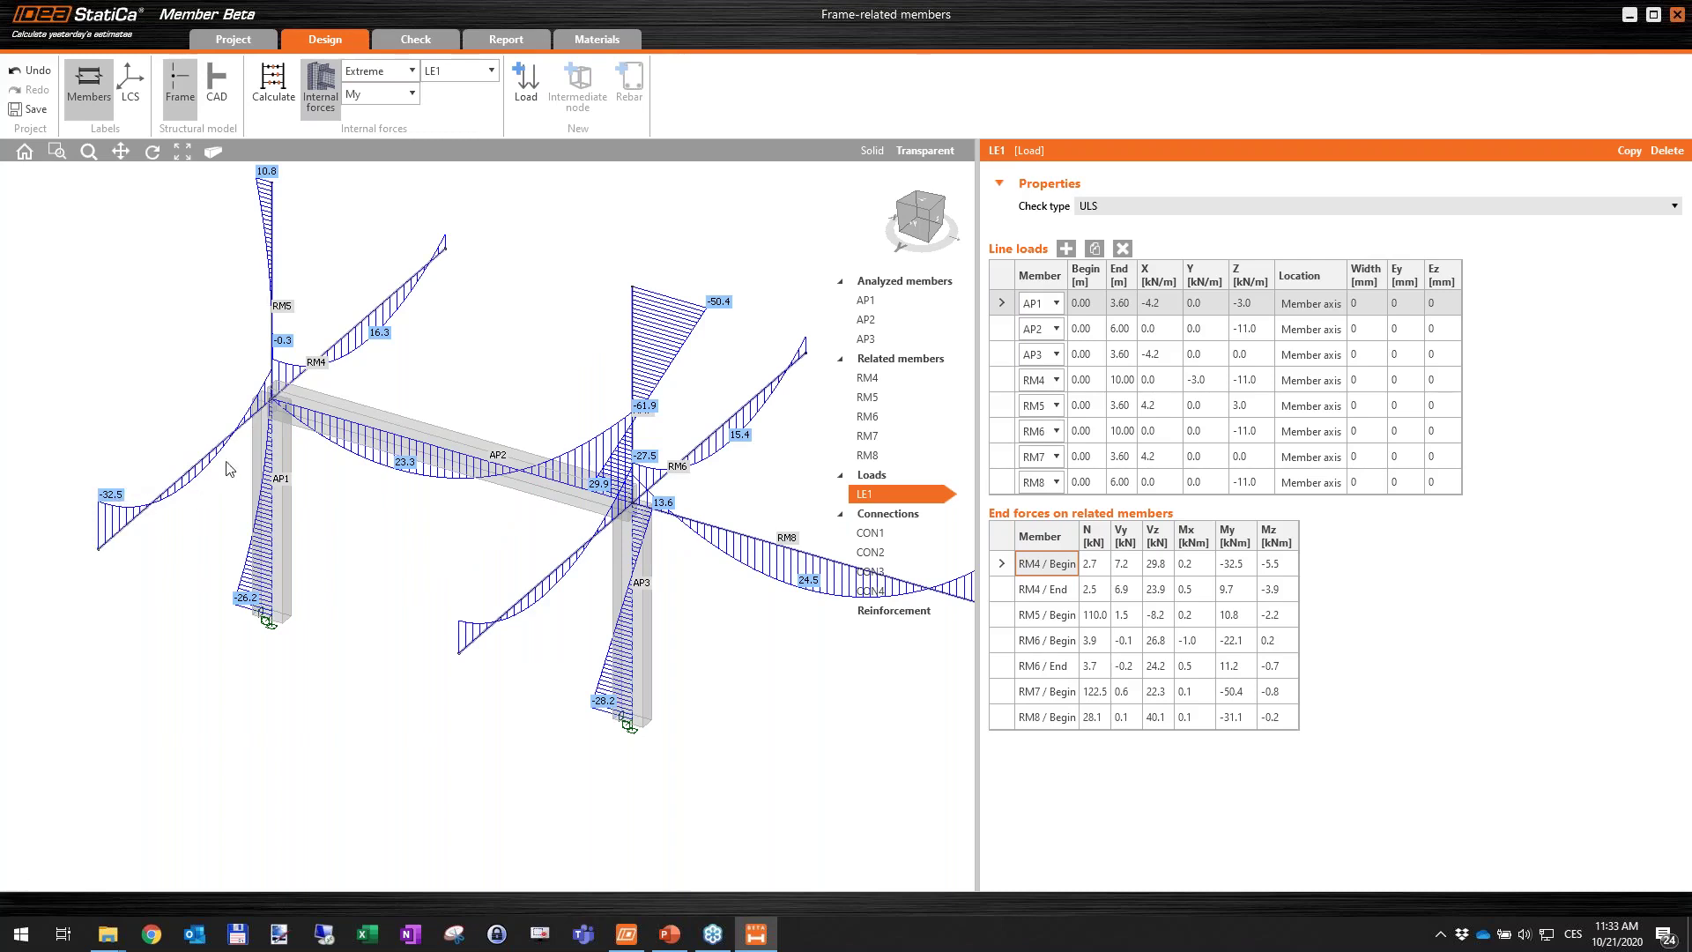
scroll(474, 287, down, 1)
middle_drag(474, 287, 476, 363)
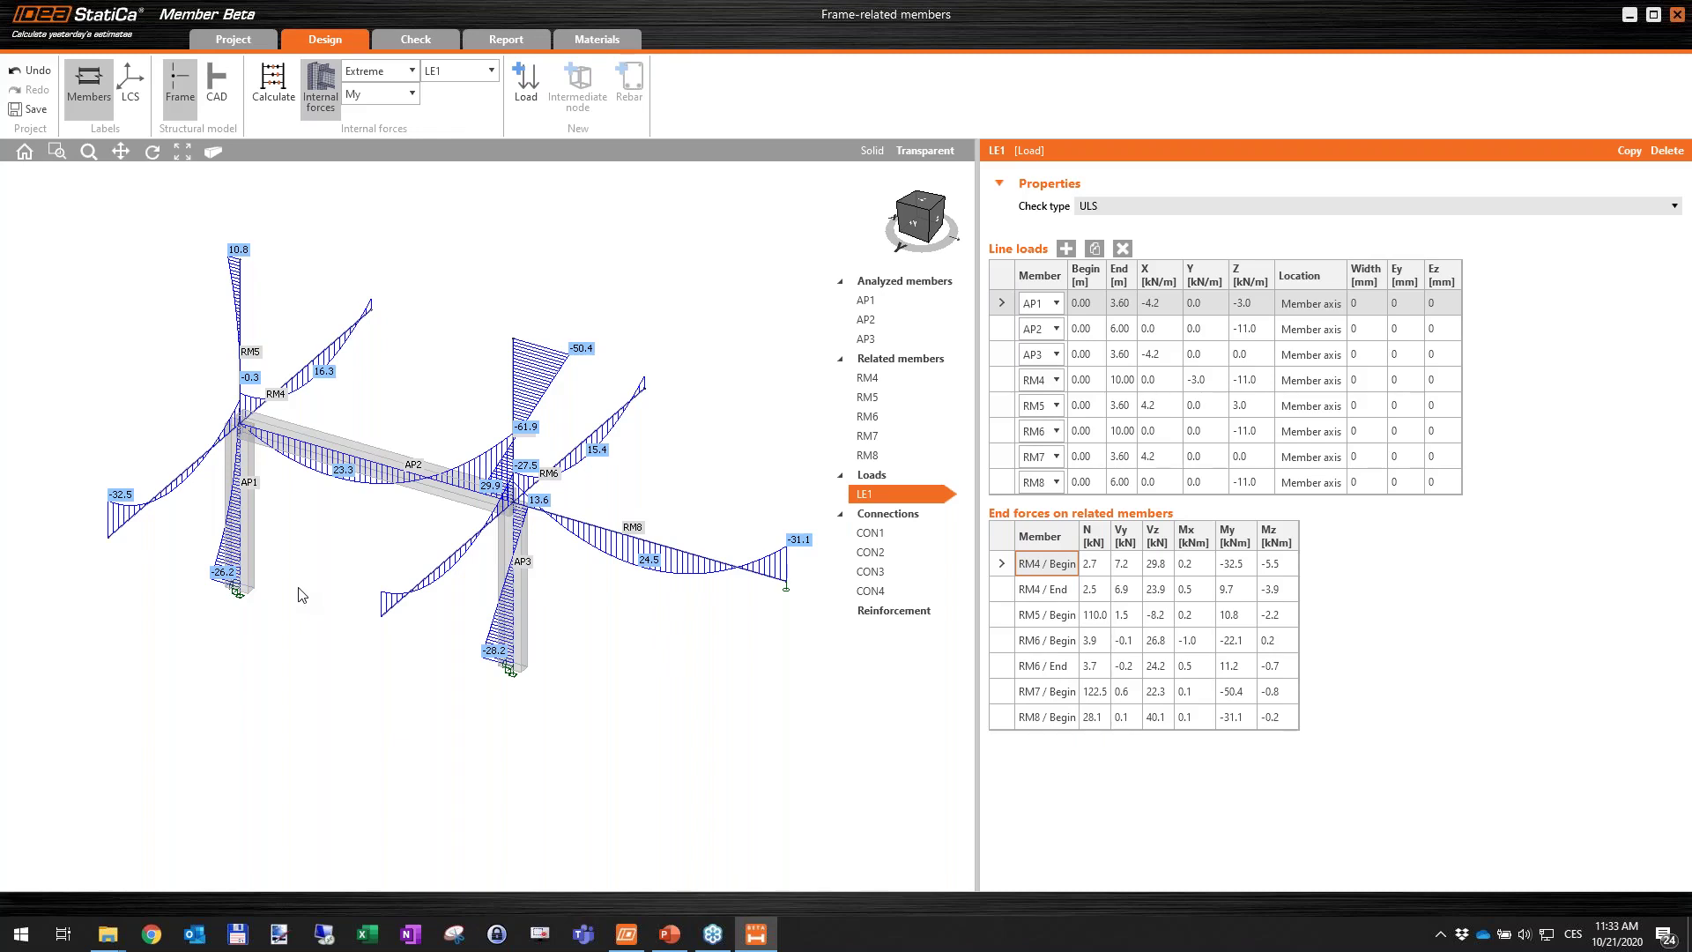
middle_drag(664, 664, 634, 647)
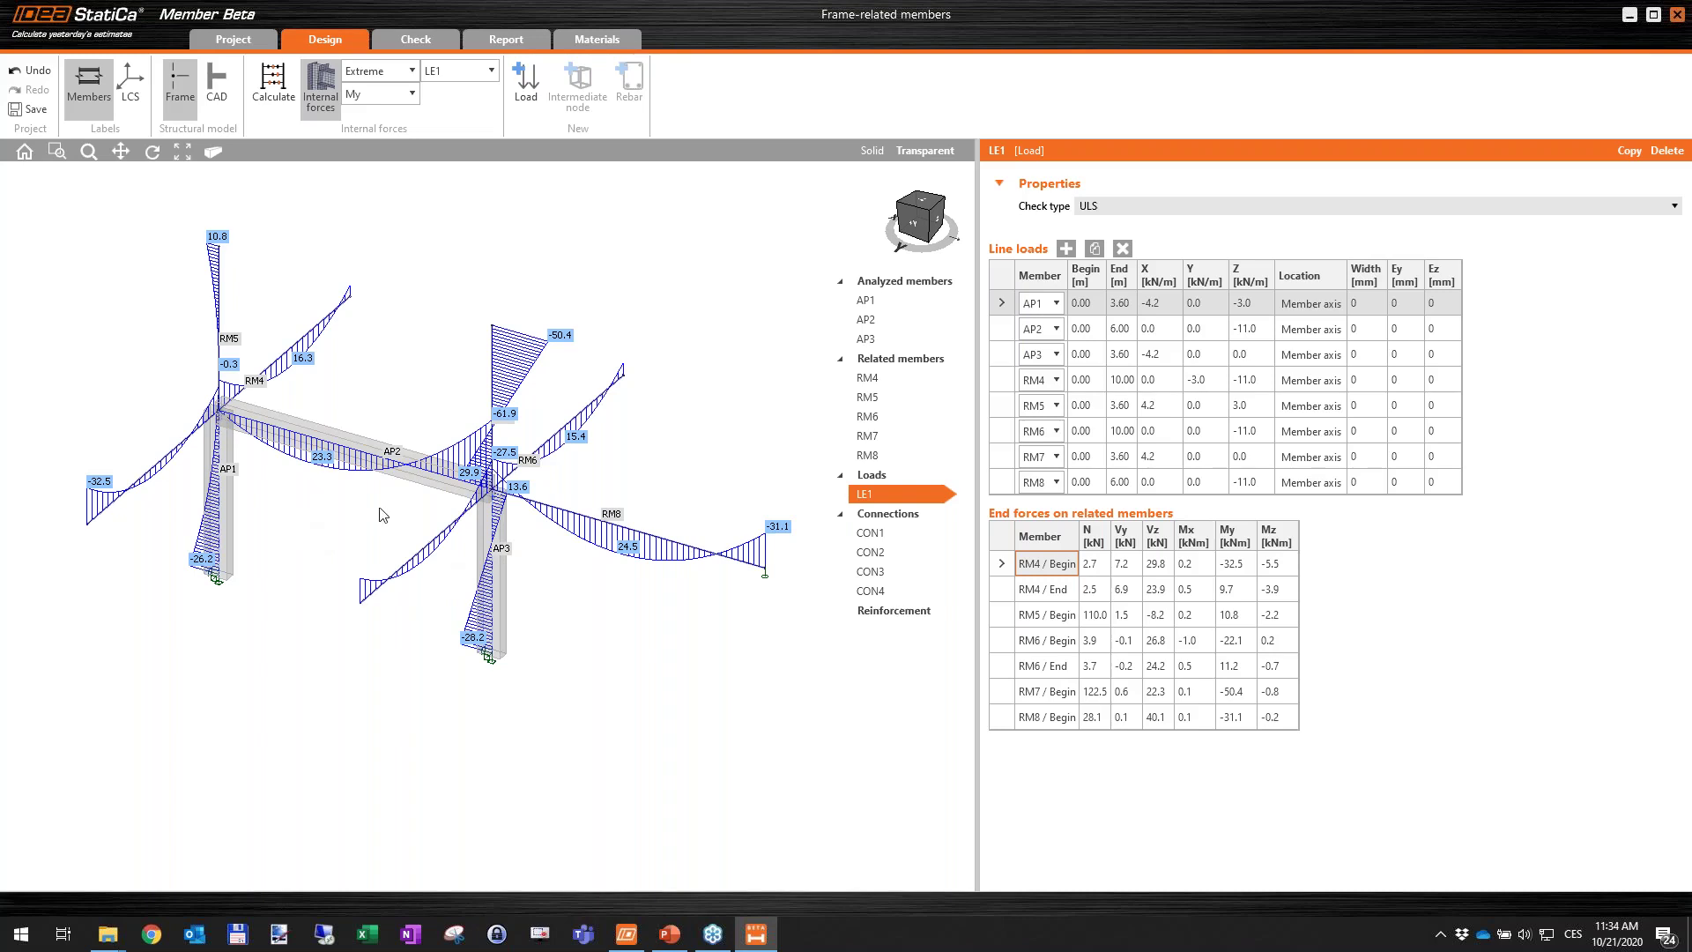
mouse_move(301, 510)
middle_down()
mouse_move(401, 568)
mouse_move(385, 516)
mouse_move(276, 494)
middle_up()
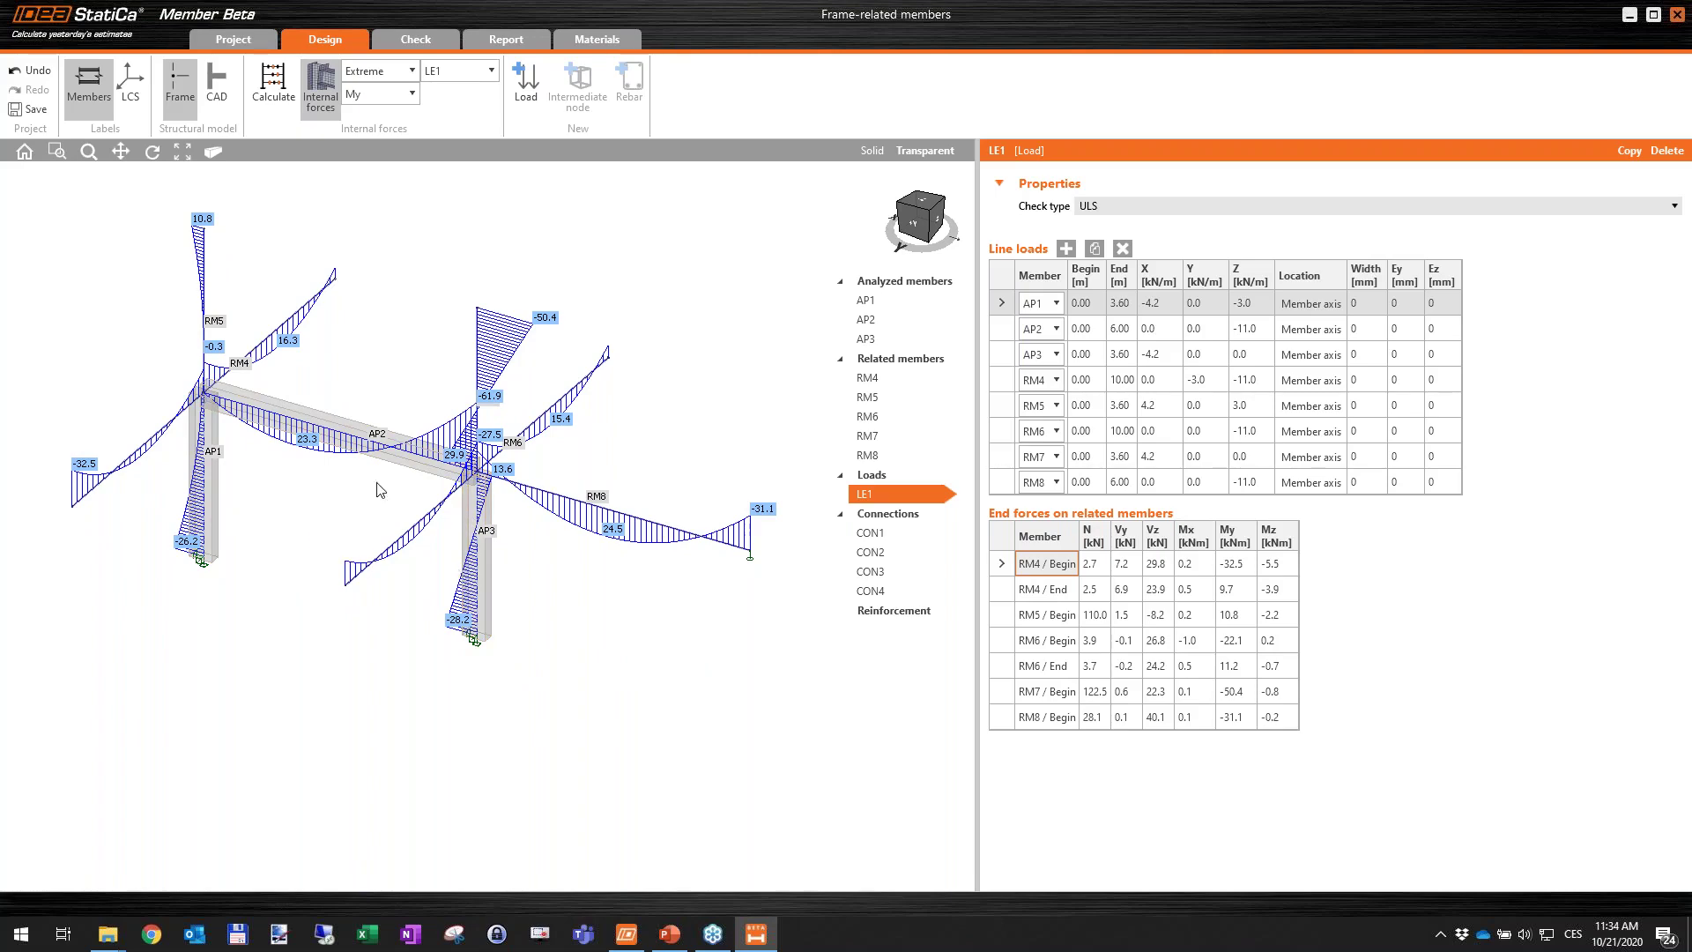
Compare the My diagrams with the RC two-storey hall slide in PowerPoint, returning to the frame model to review them.
click(672, 936)
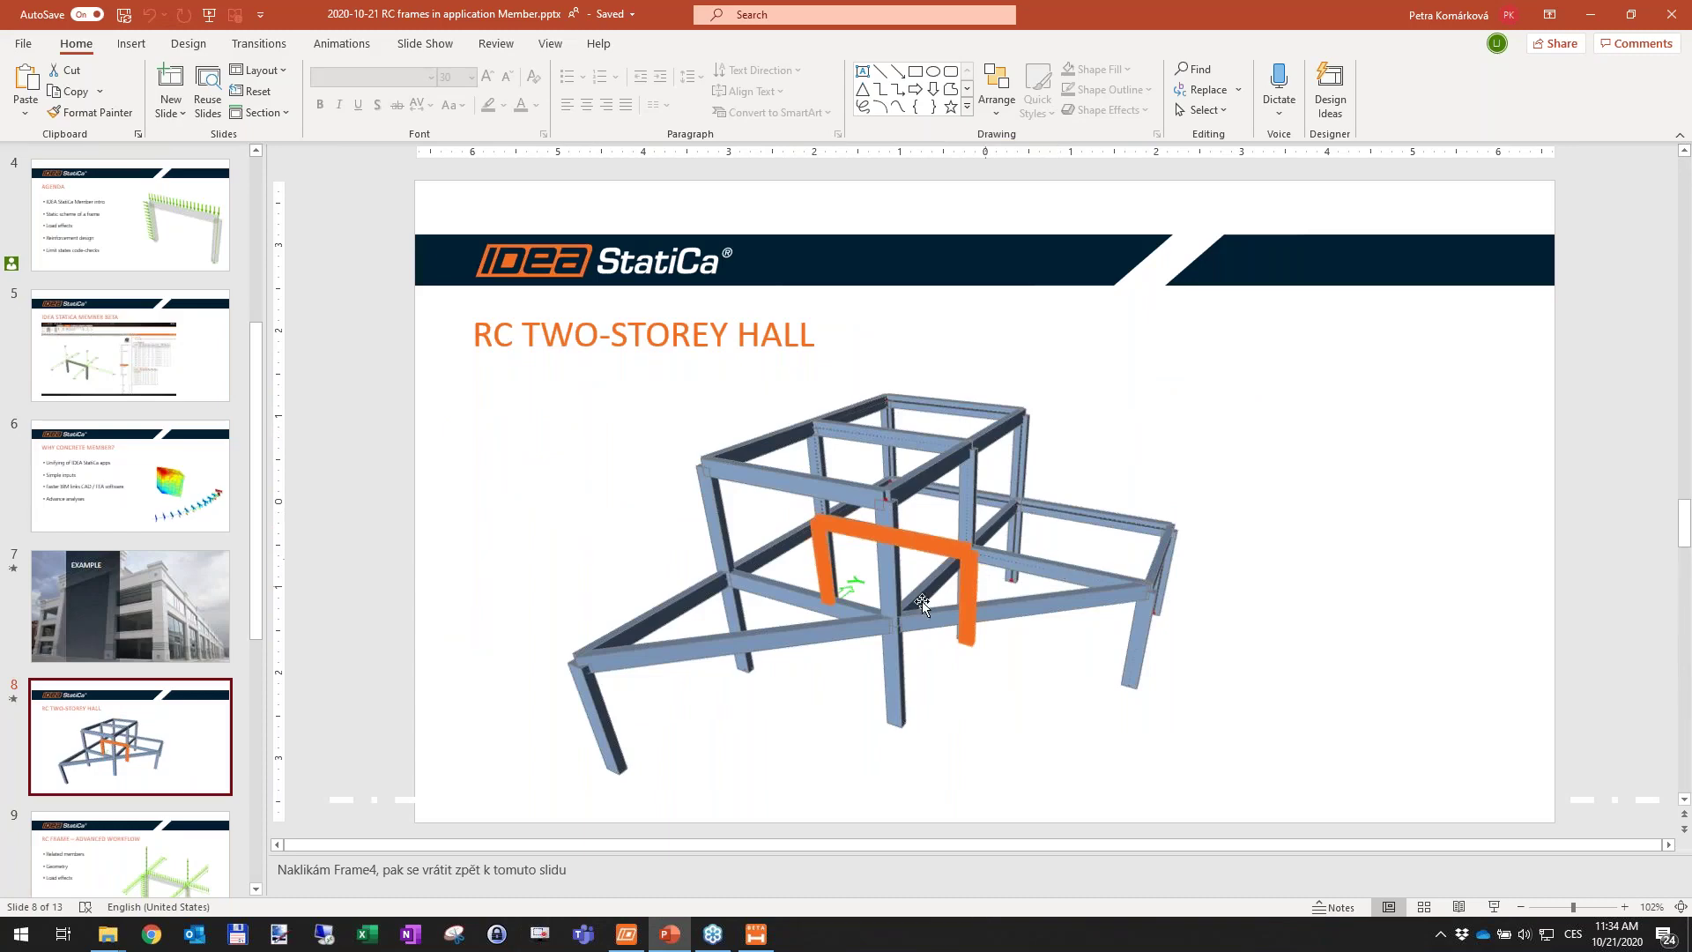
click(1587, 19)
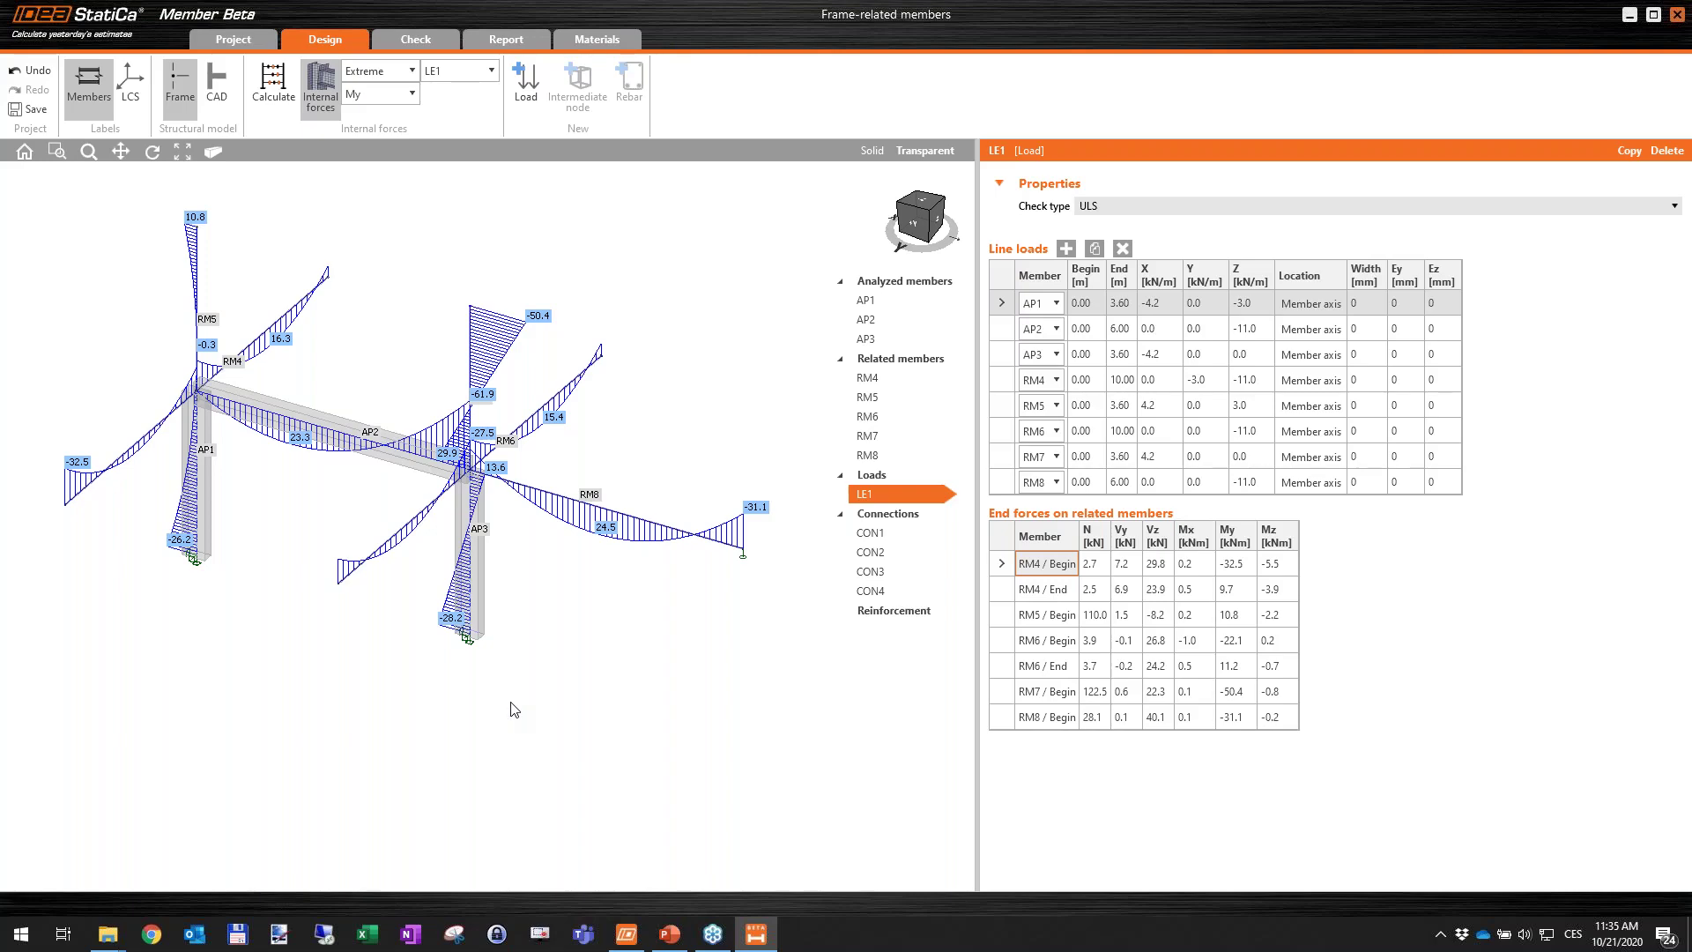
scroll(249, 346, up, 1)
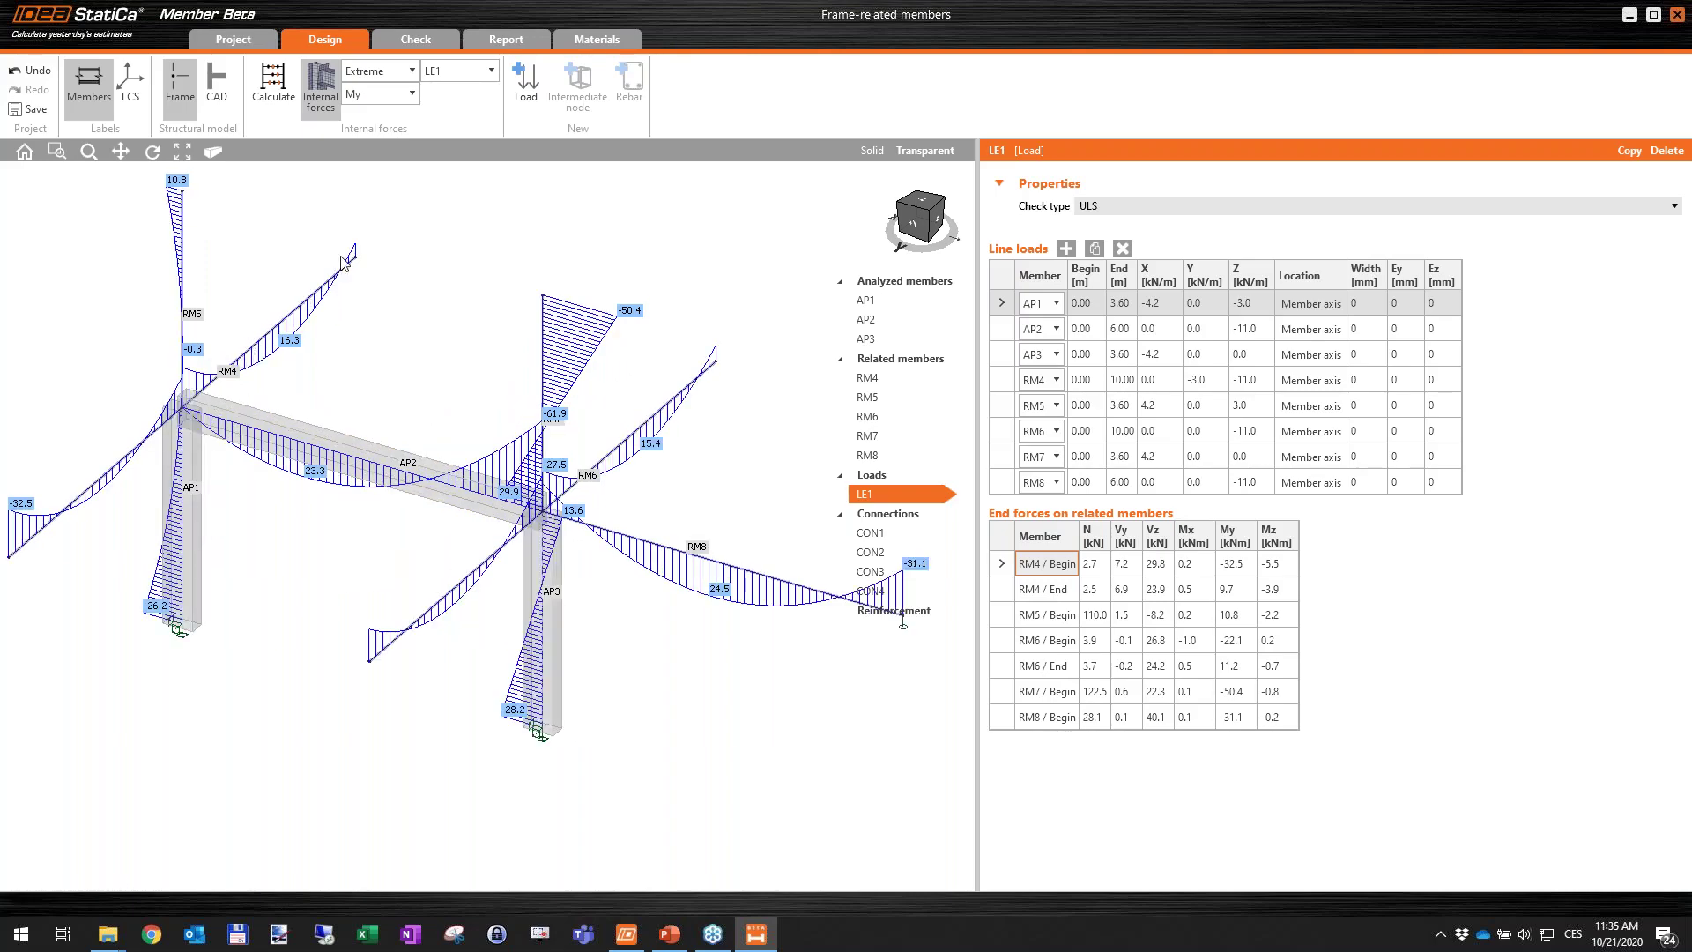
scroll(251, 423, down, 2)
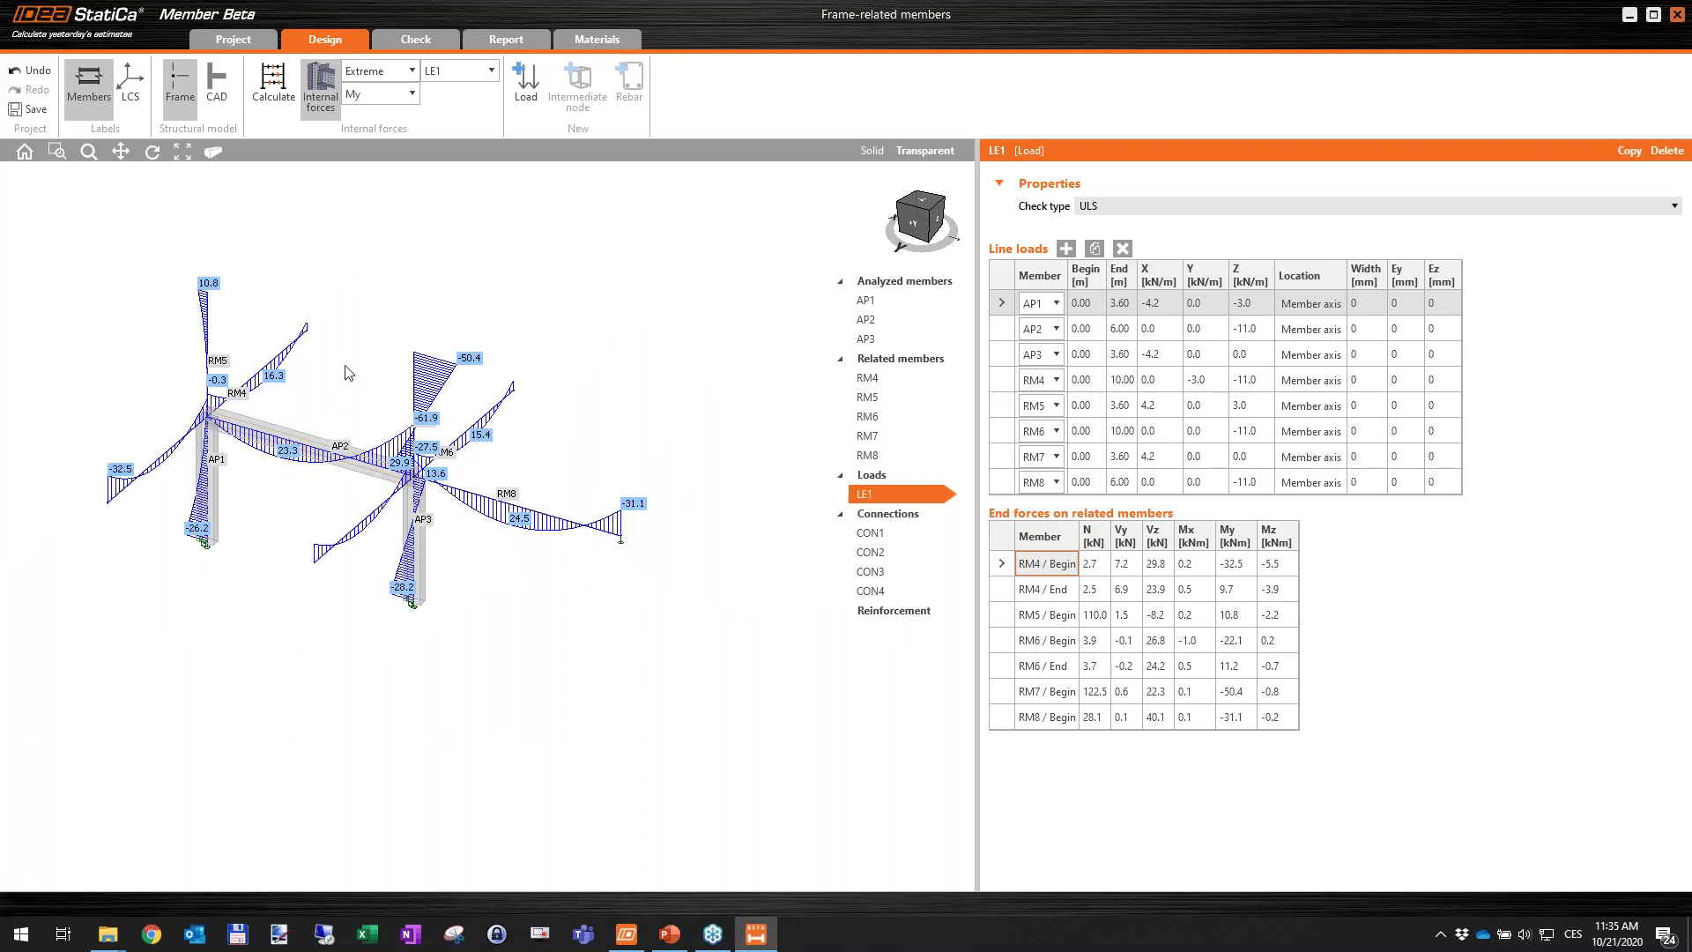
middle_drag(555, 386, 564, 355)
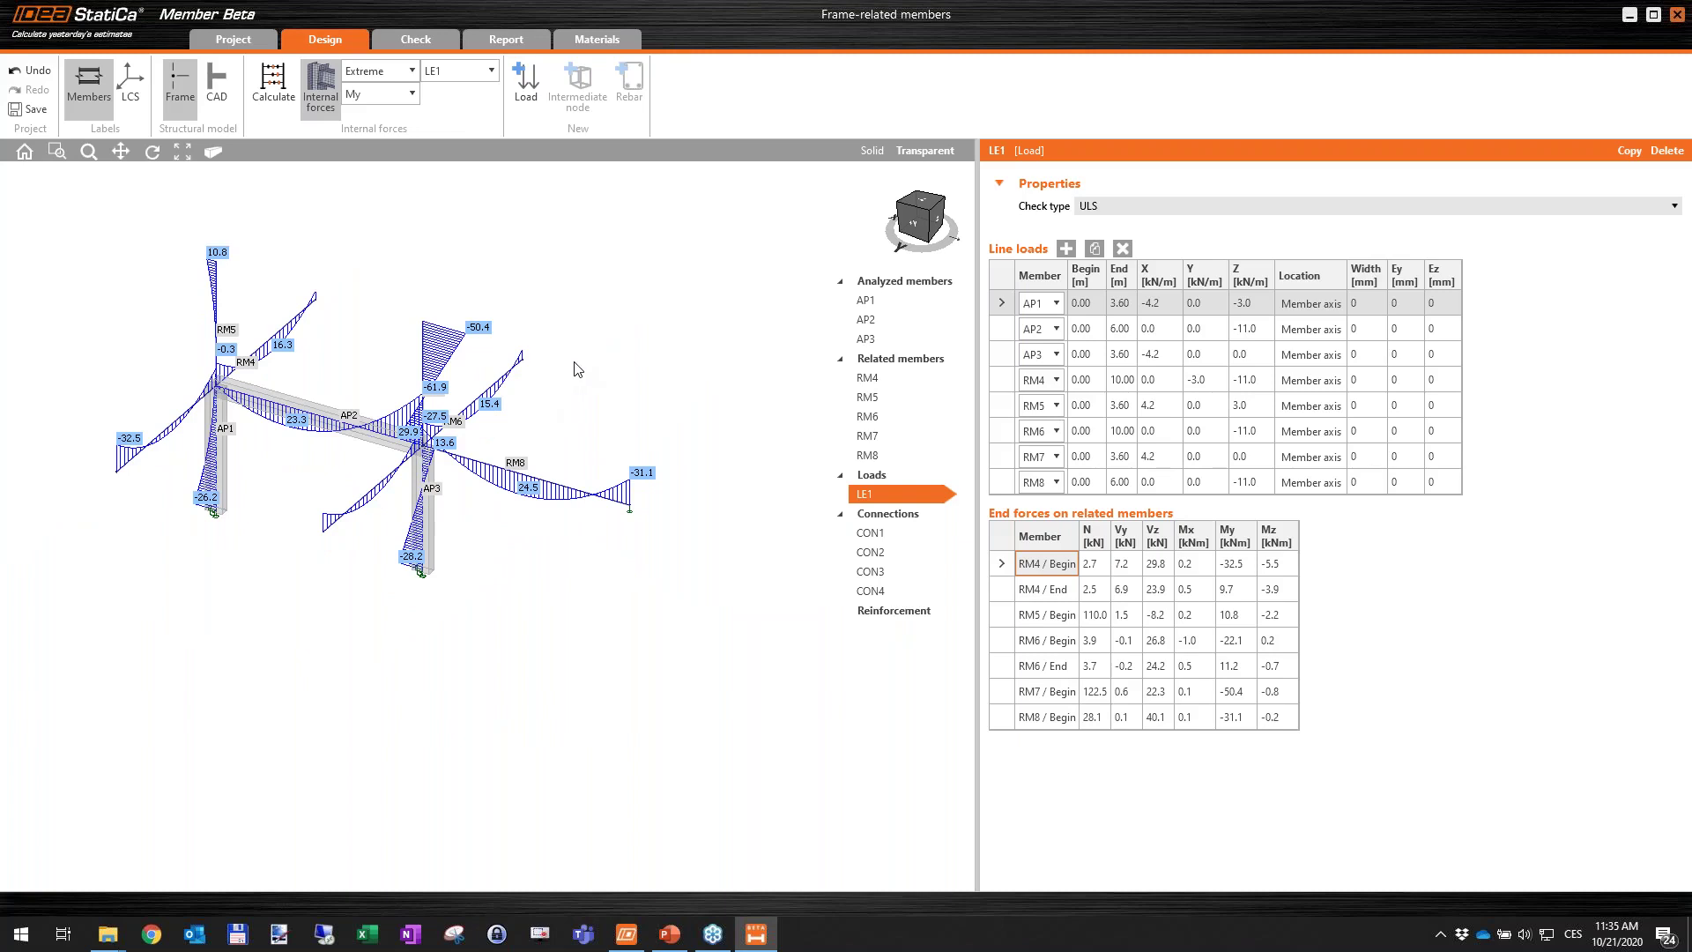
middle_drag(543, 322, 545, 366)
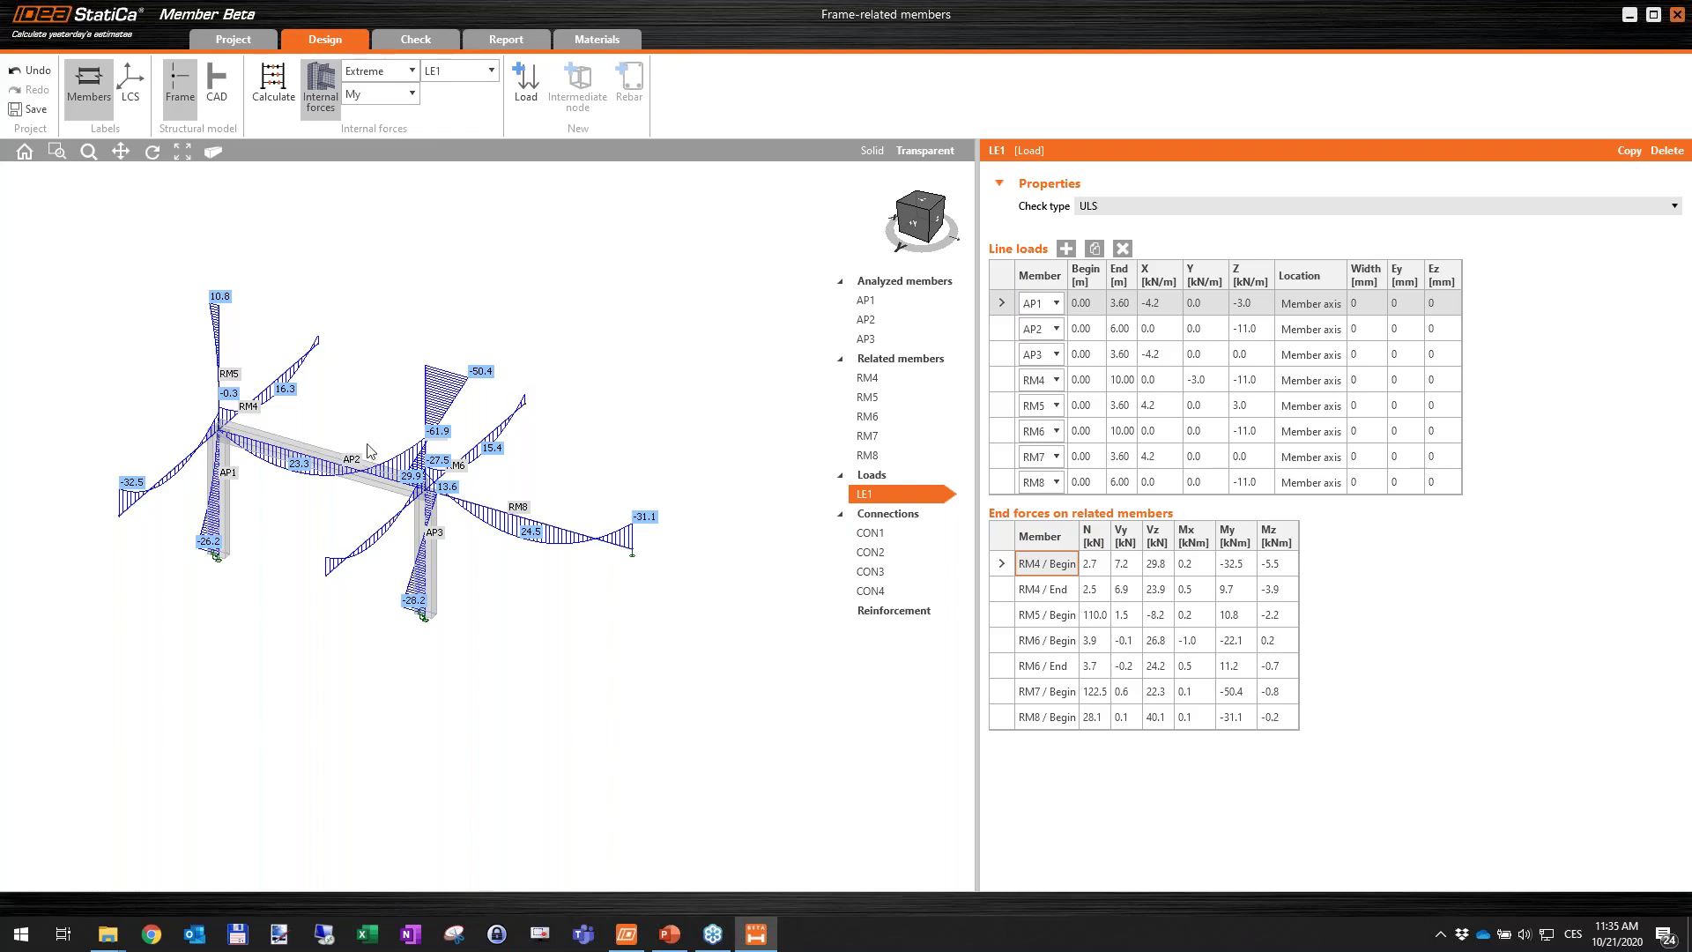
middle_drag(339, 416, 359, 431)
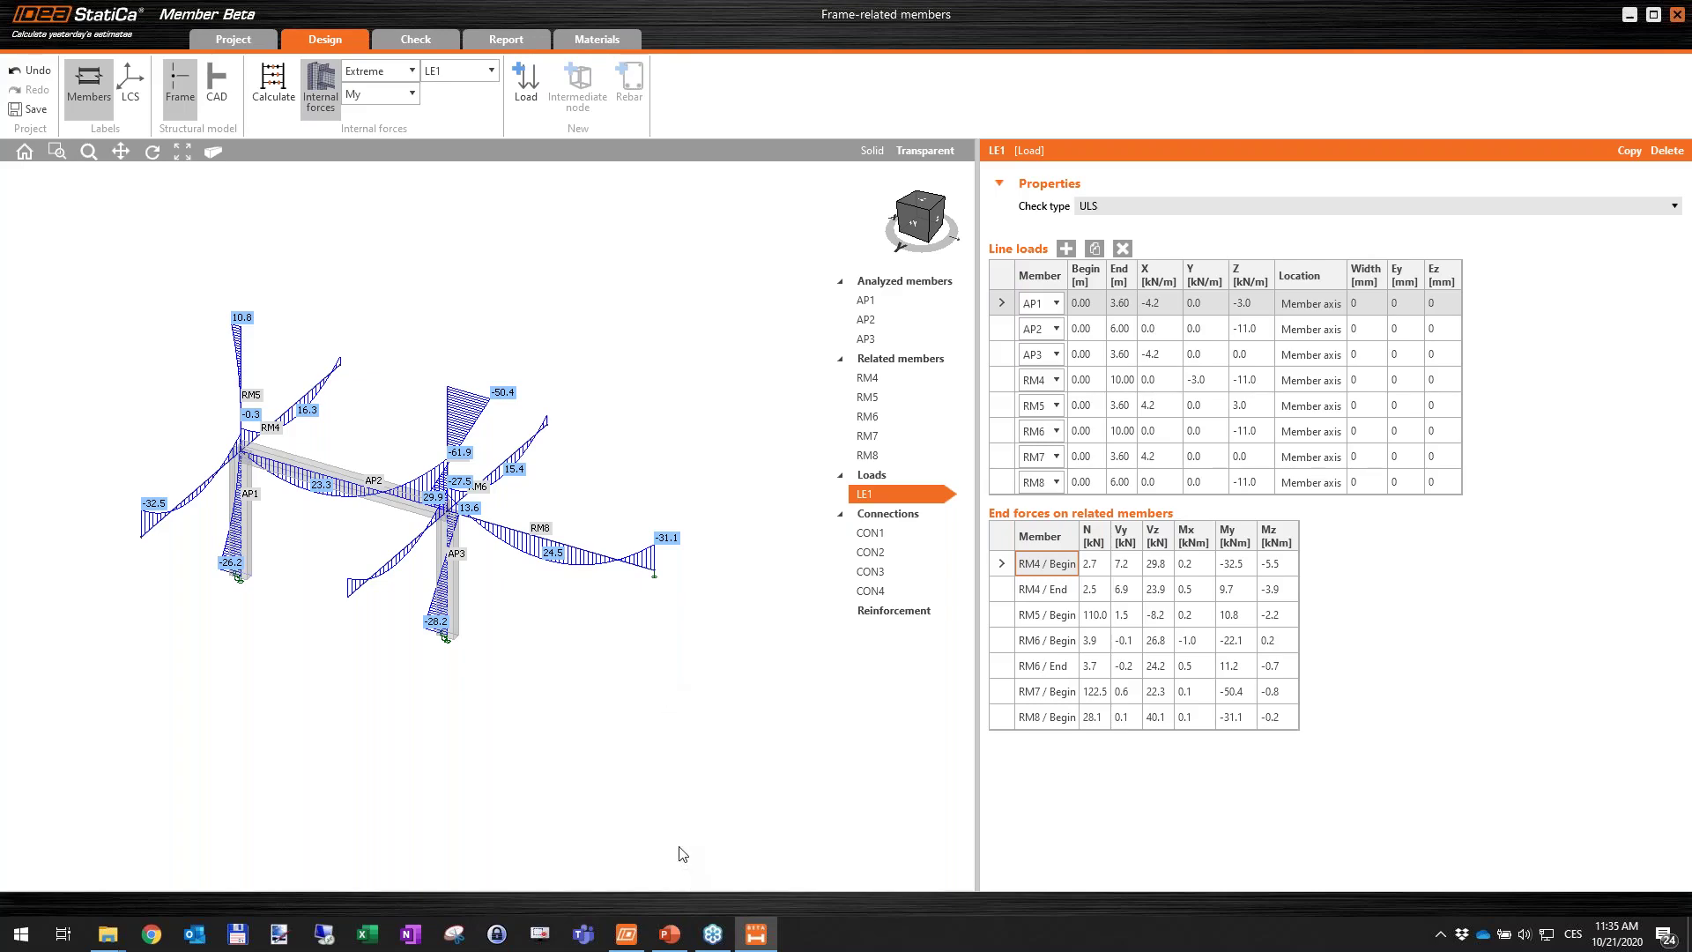
Switch to the RC frames presentation in PowerPoint and show the slide "RC Frame – Advanced Workflow".
mouse_move(678, 941)
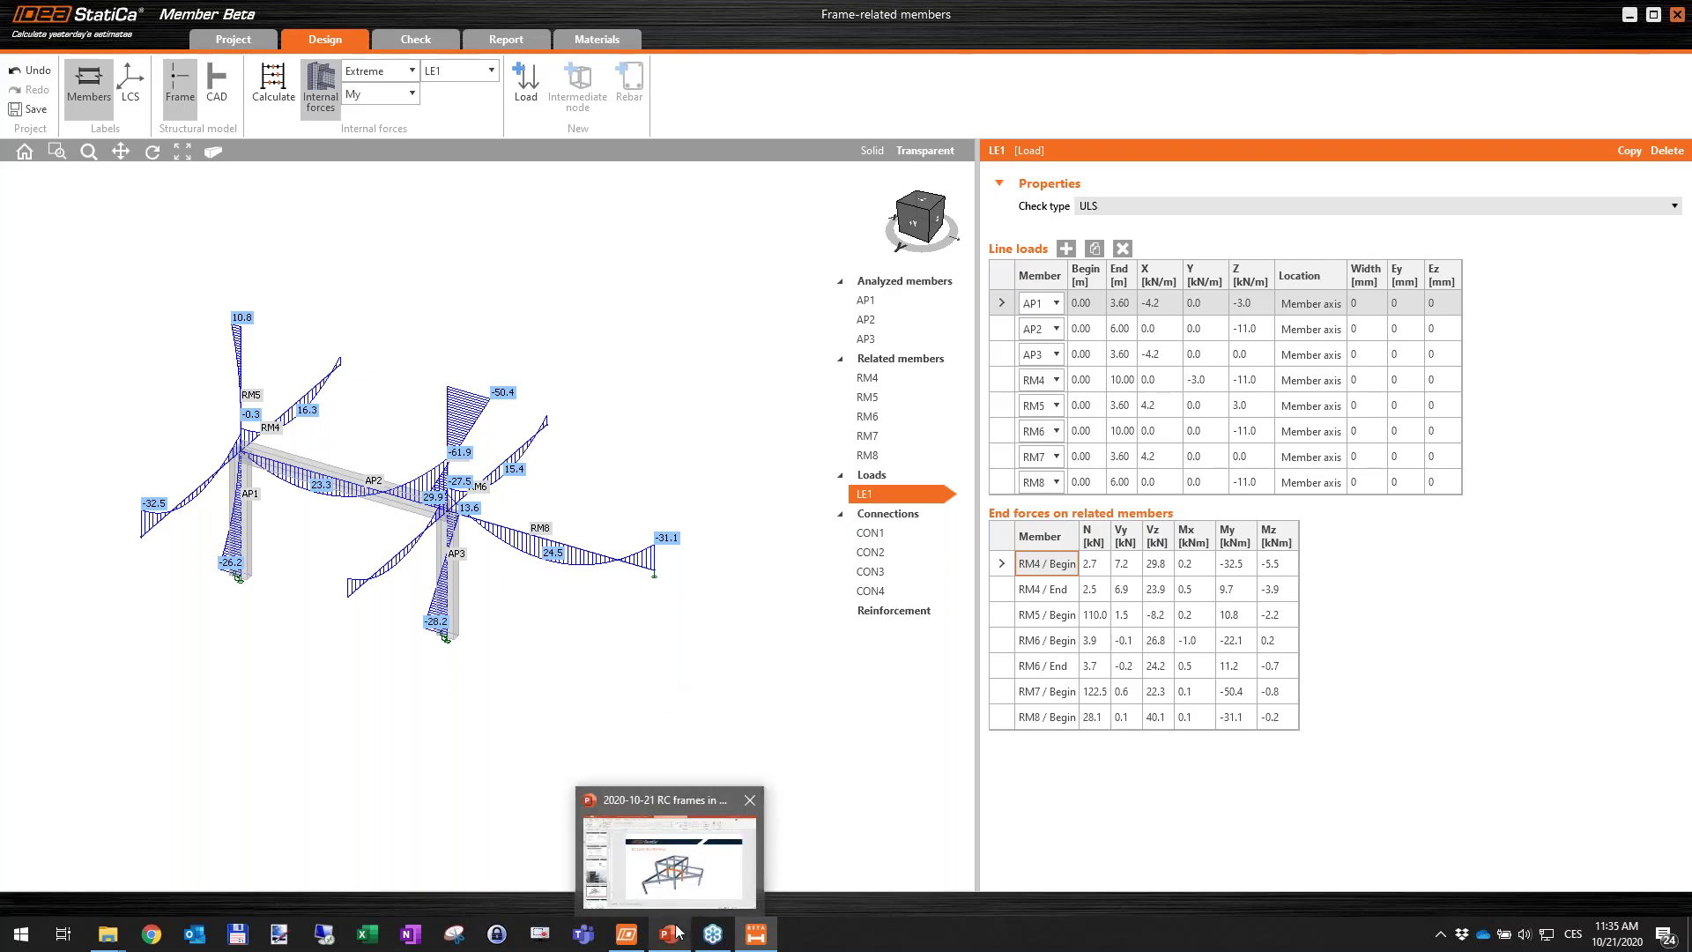
click(707, 874)
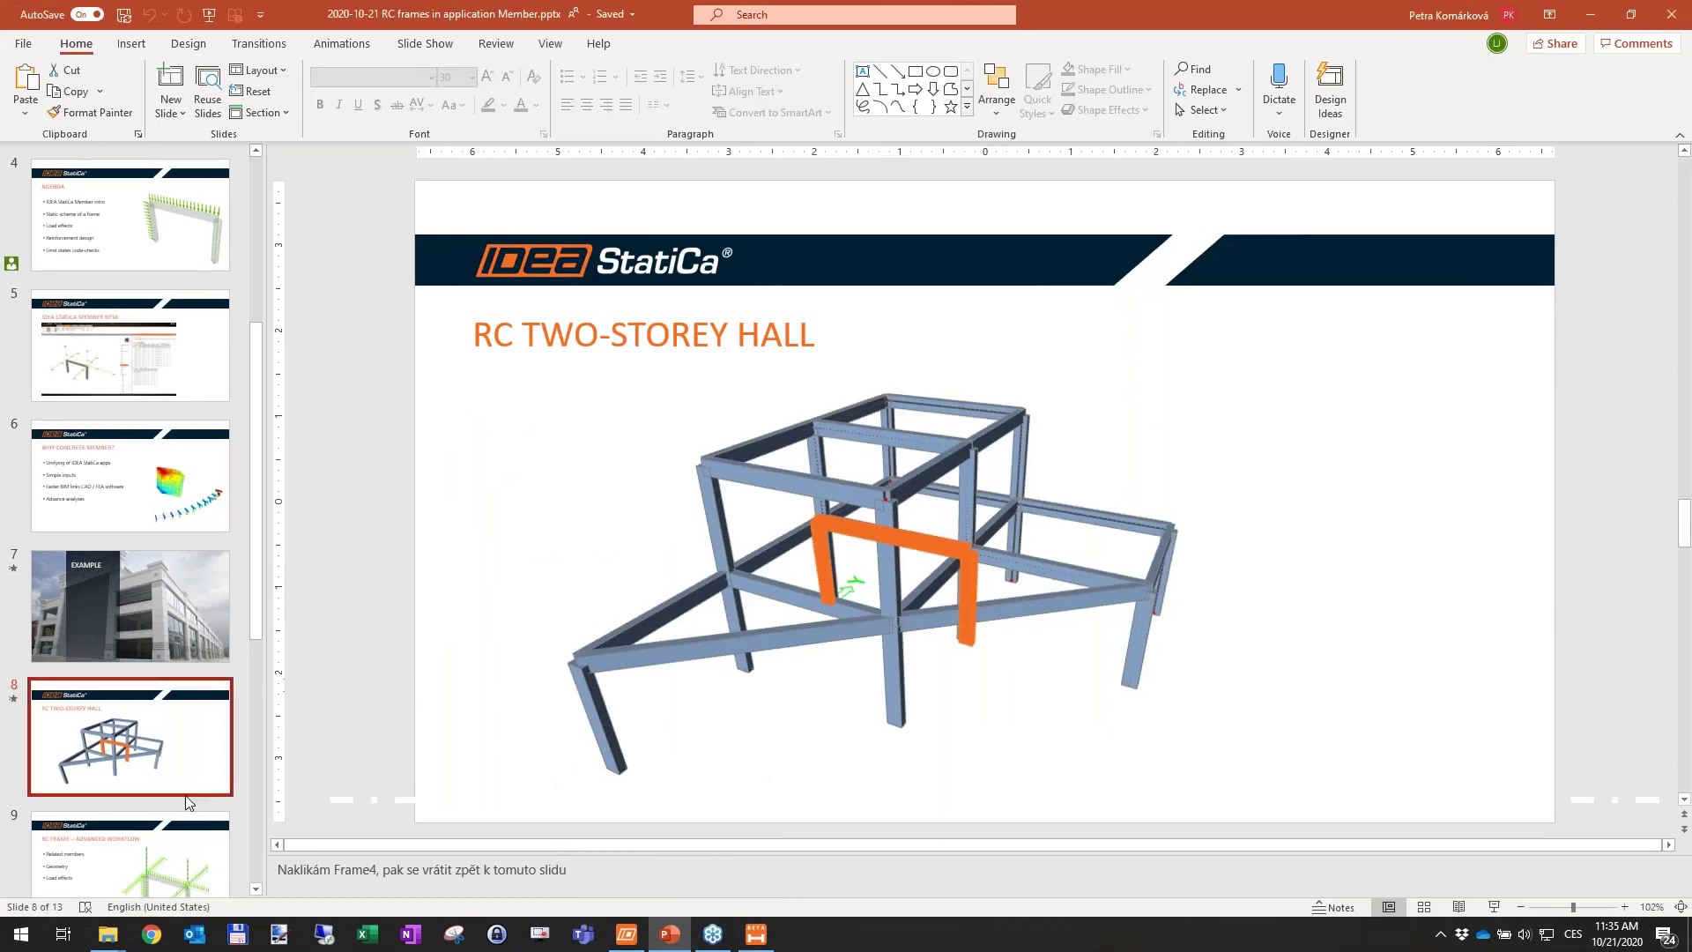
click(185, 837)
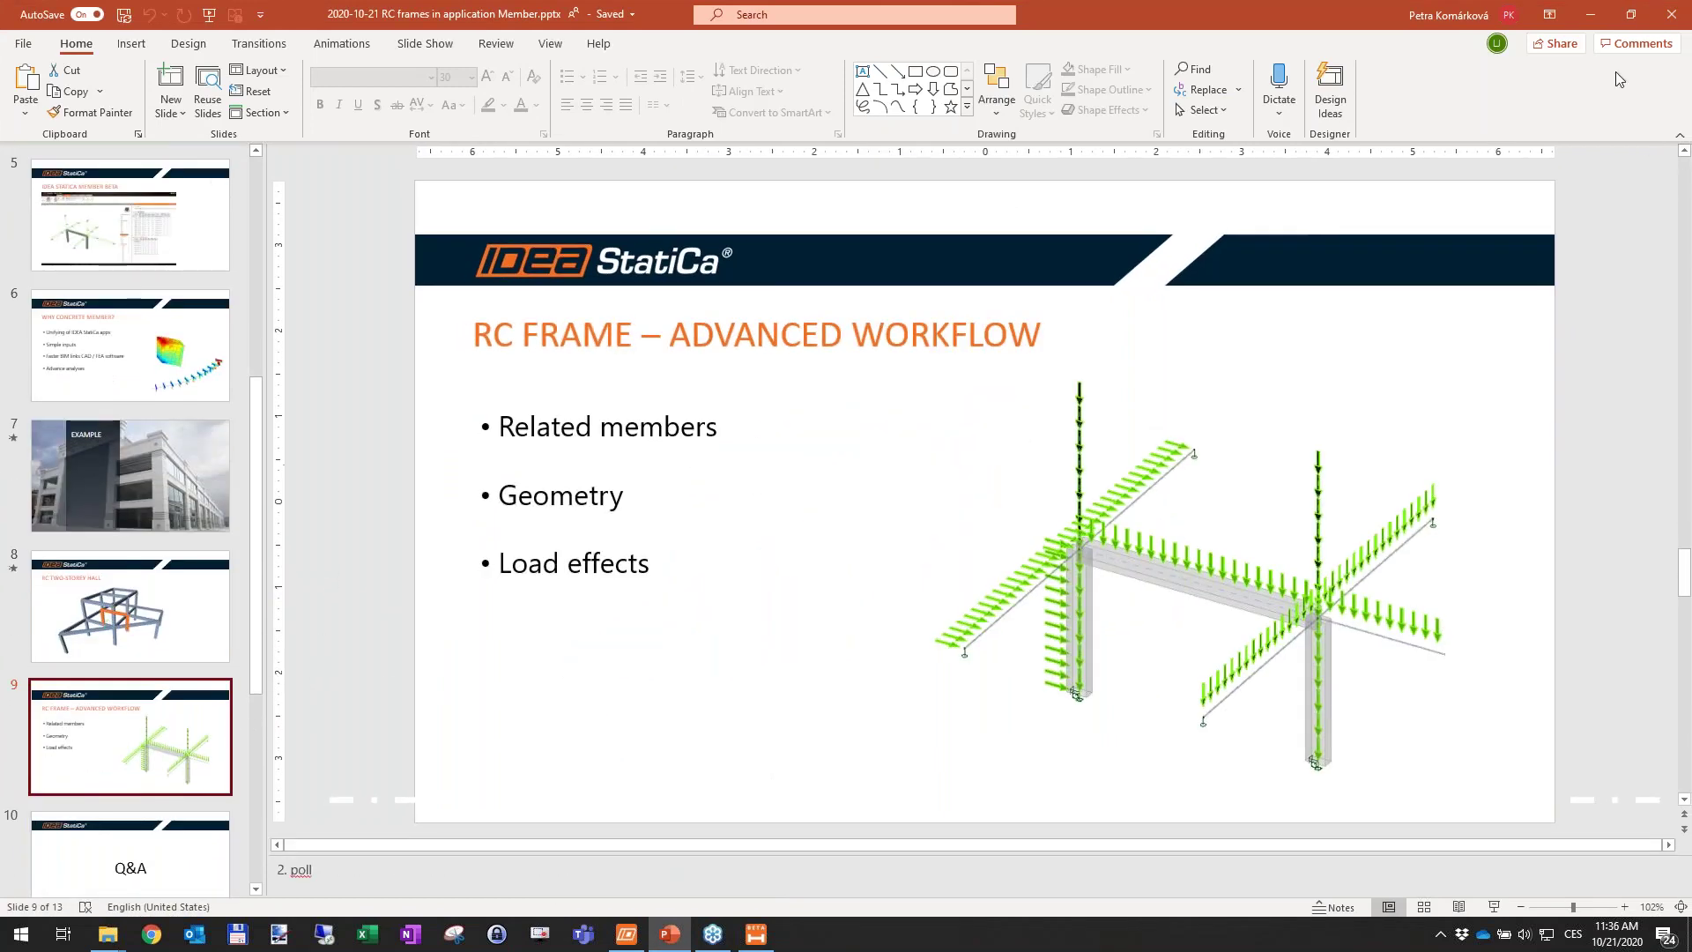